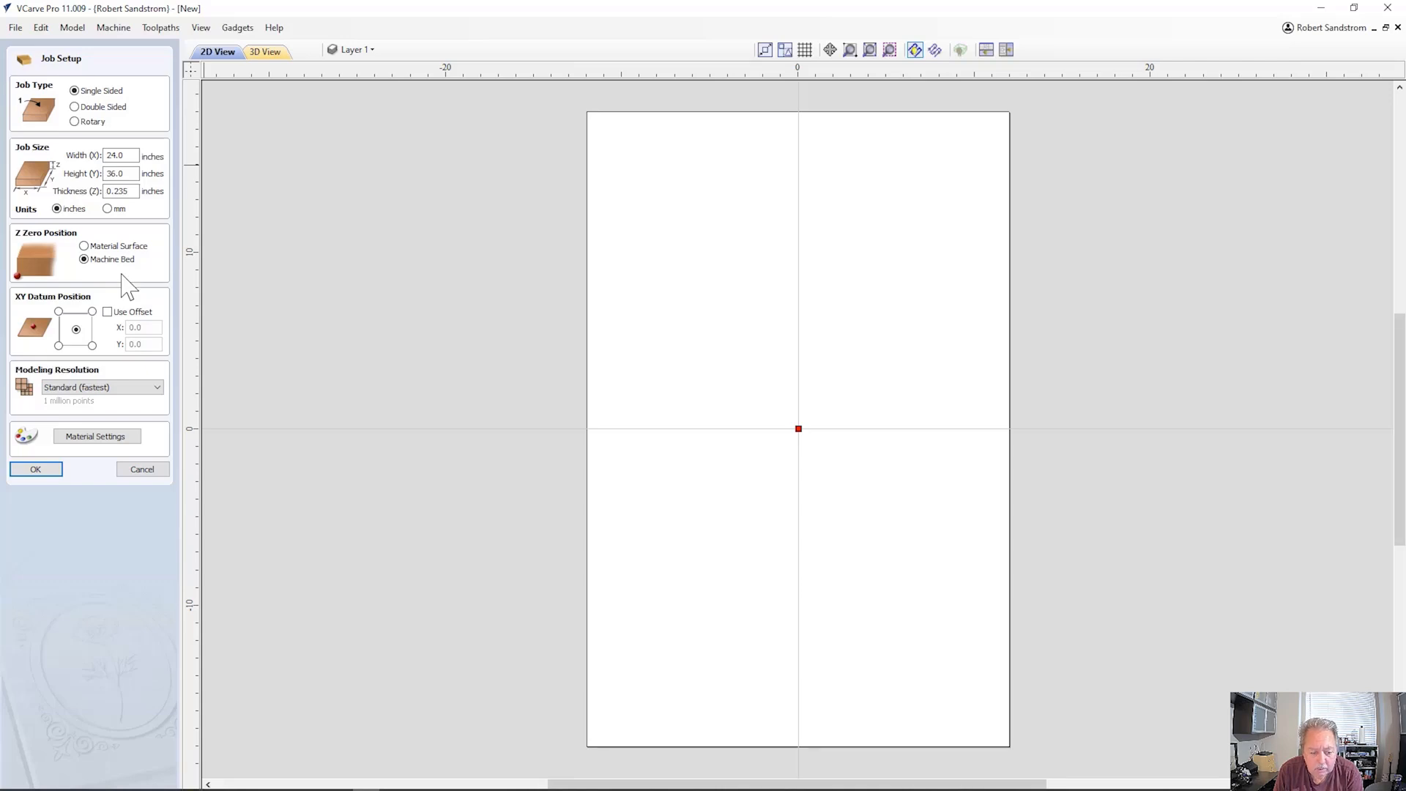
Accept the job setup and draw a square-cornered rectangle 18.5 inches wide and 0.75 inches high near the sheet's lower edge.
{"action": "left_click", "coordinate": [47, 472]}
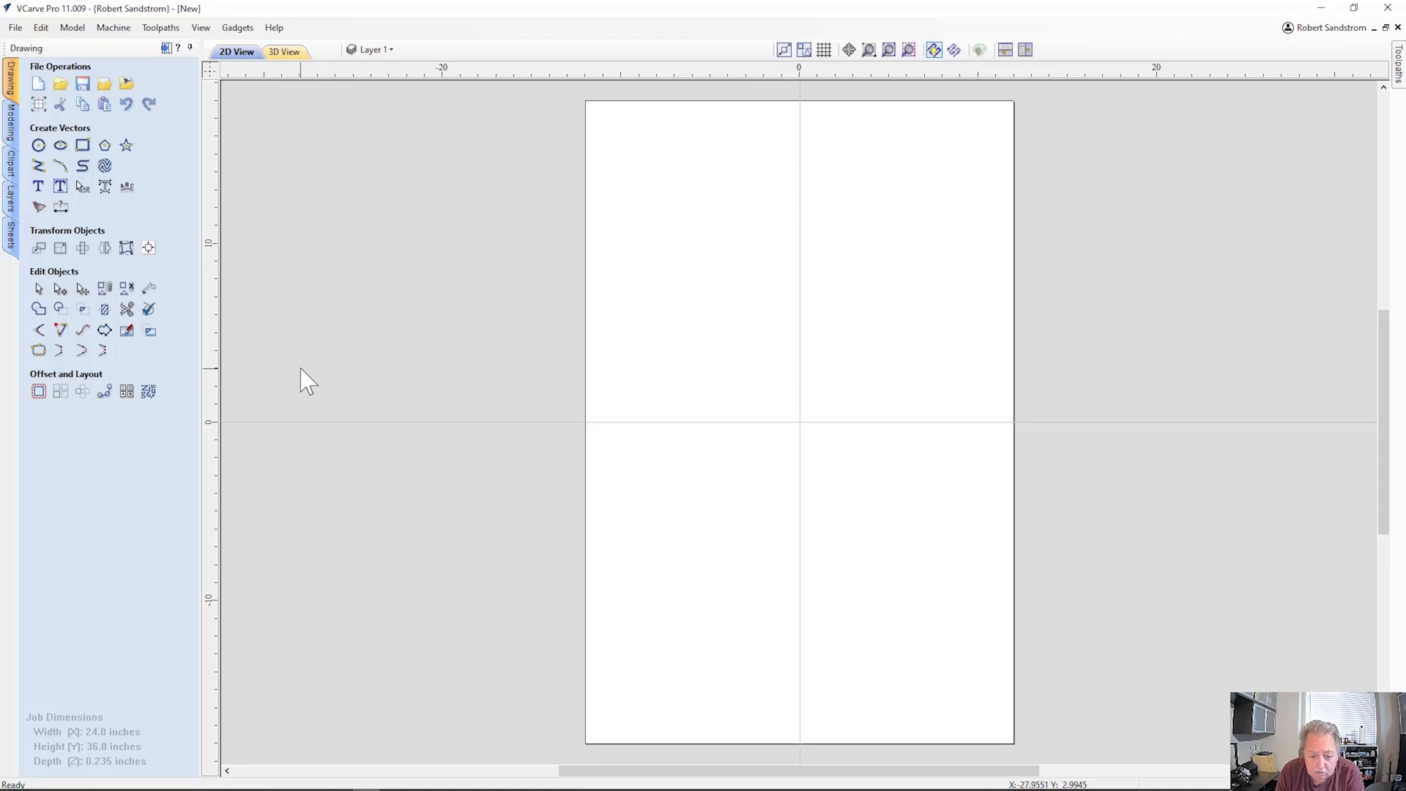
{"action": "scroll", "coordinate": [757, 493], "scroll_direction": "up", "scroll_amount": 2}
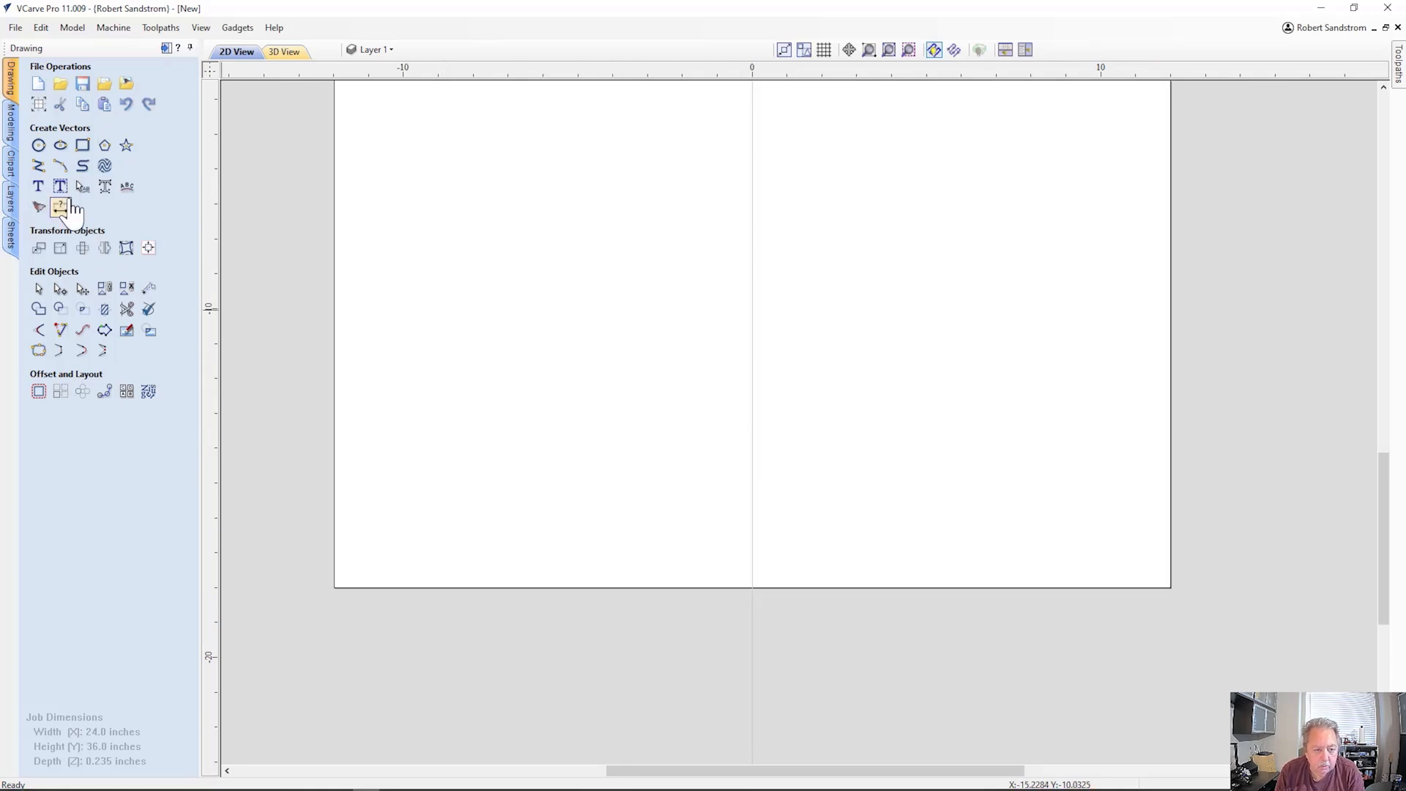
{"action": "left_click", "coordinate": [82, 149]}
{"action": "left_click_drag", "start_coordinate": [384, 510], "coordinate": [1127, 546]}
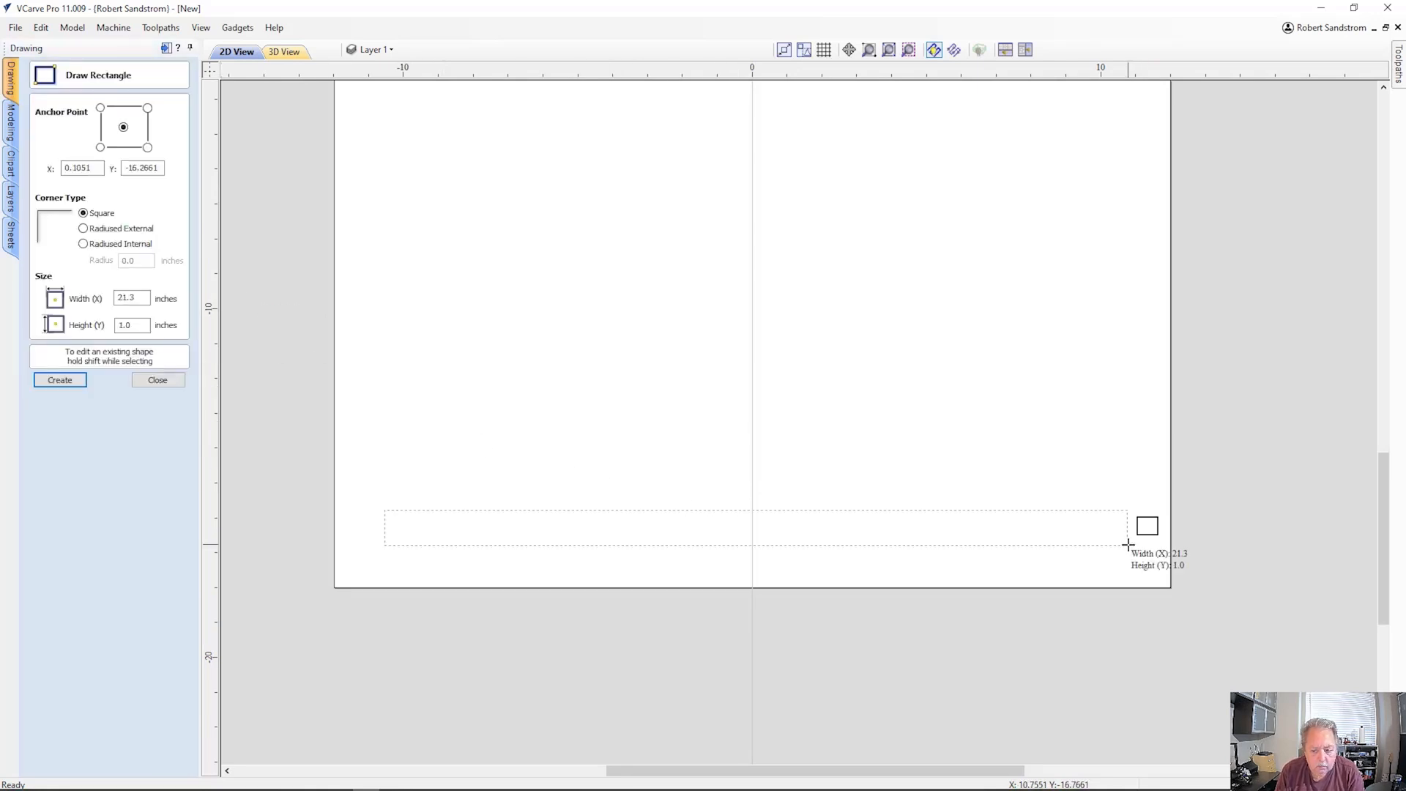
{"action": "double_click", "coordinate": [141, 297]}
{"action": "type", "text": "18"}
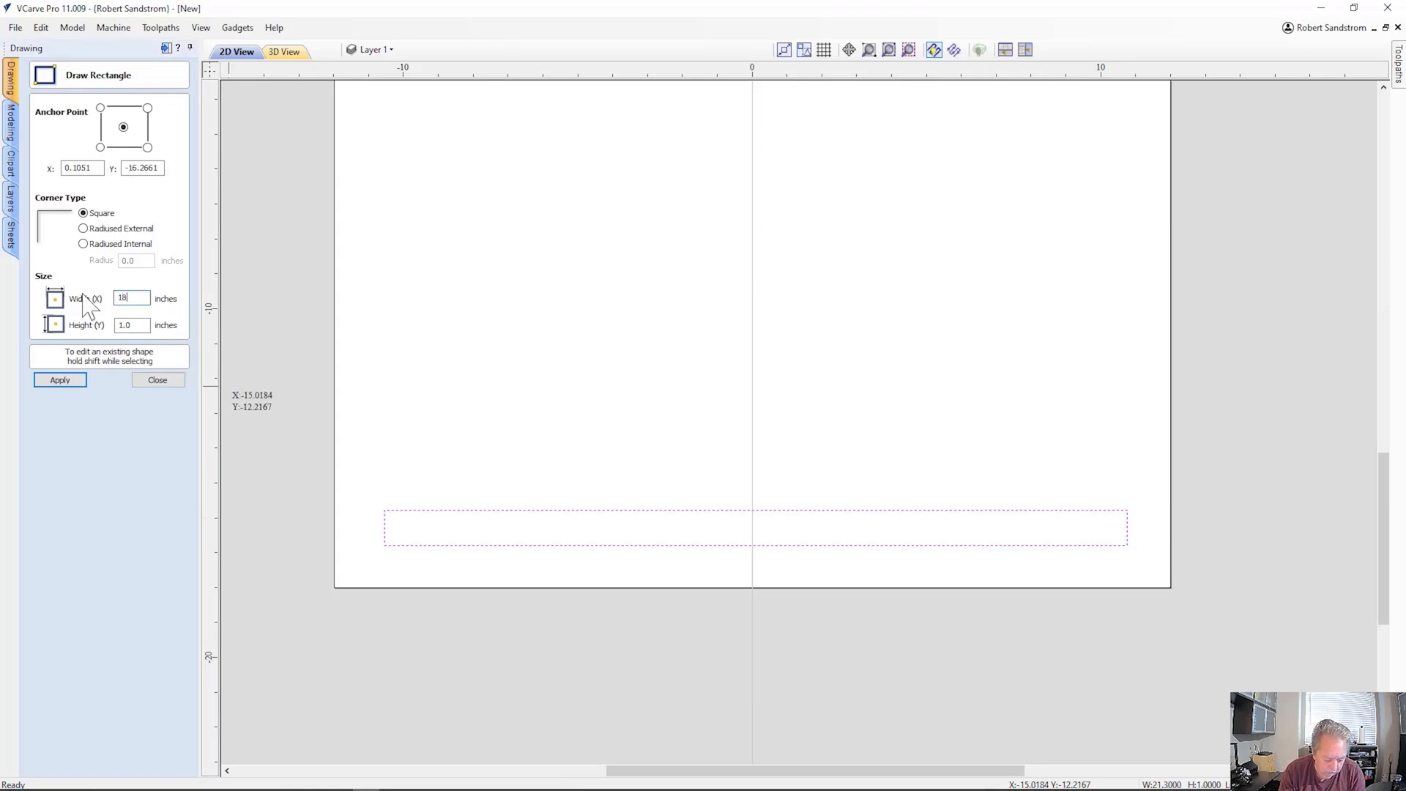
{"action": "key", "text": "Tab"}
{"action": "type", "text": ".75"}
{"action": "left_click", "coordinate": [57, 382]}
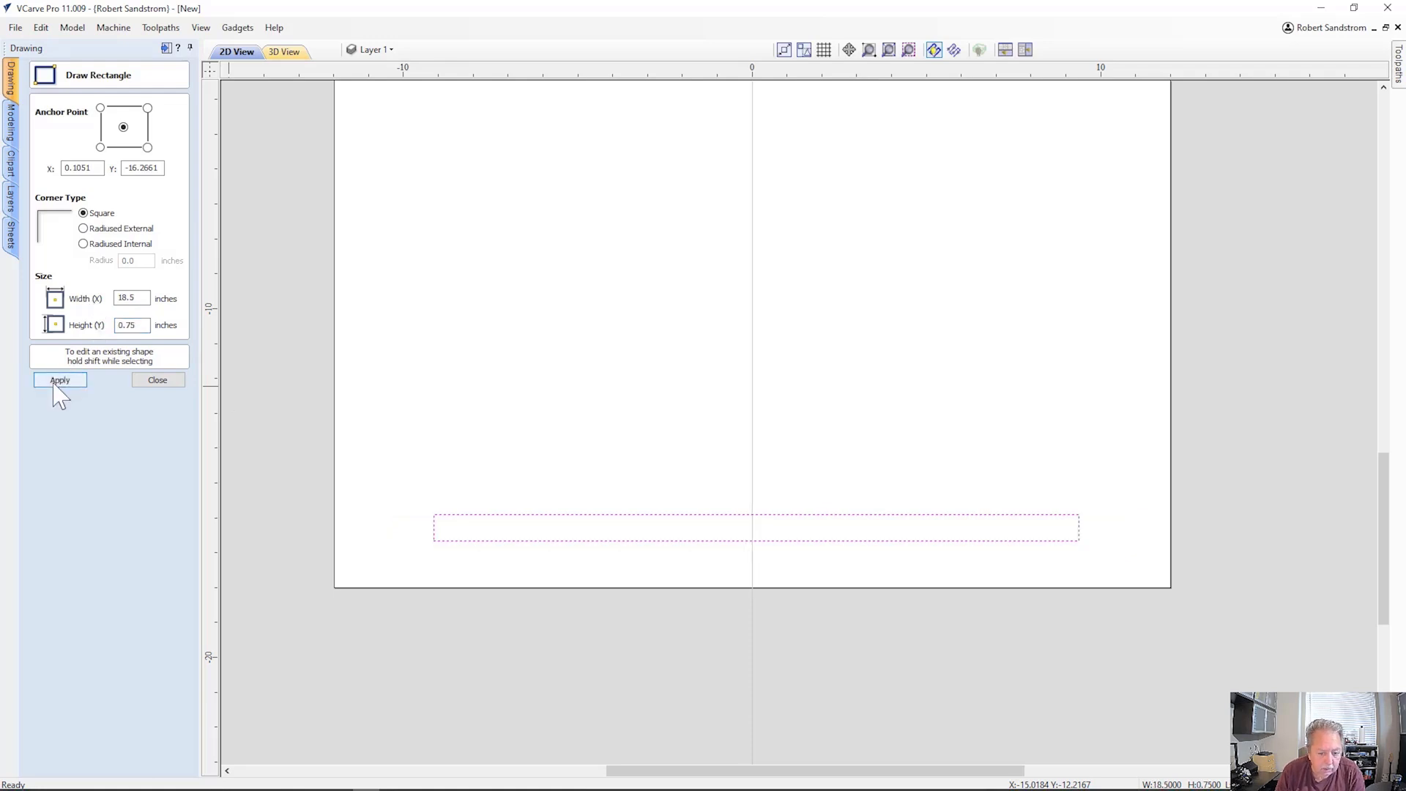
{"action": "left_click", "coordinate": [159, 381]}
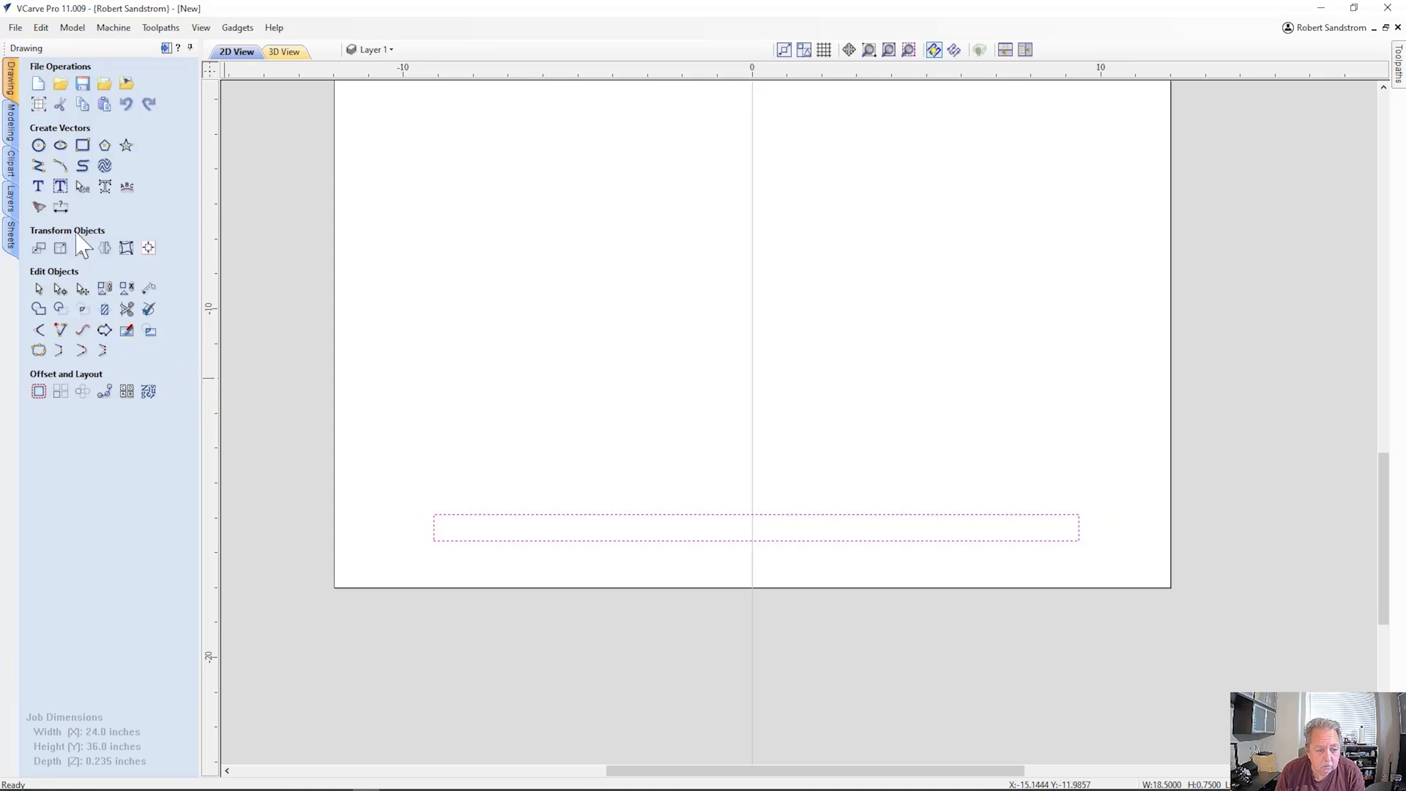
Draw a second rectangle, 18 inches wide and 2 inches high, overlapping the narrow rectangle.
{"action": "left_click", "coordinate": [82, 145]}
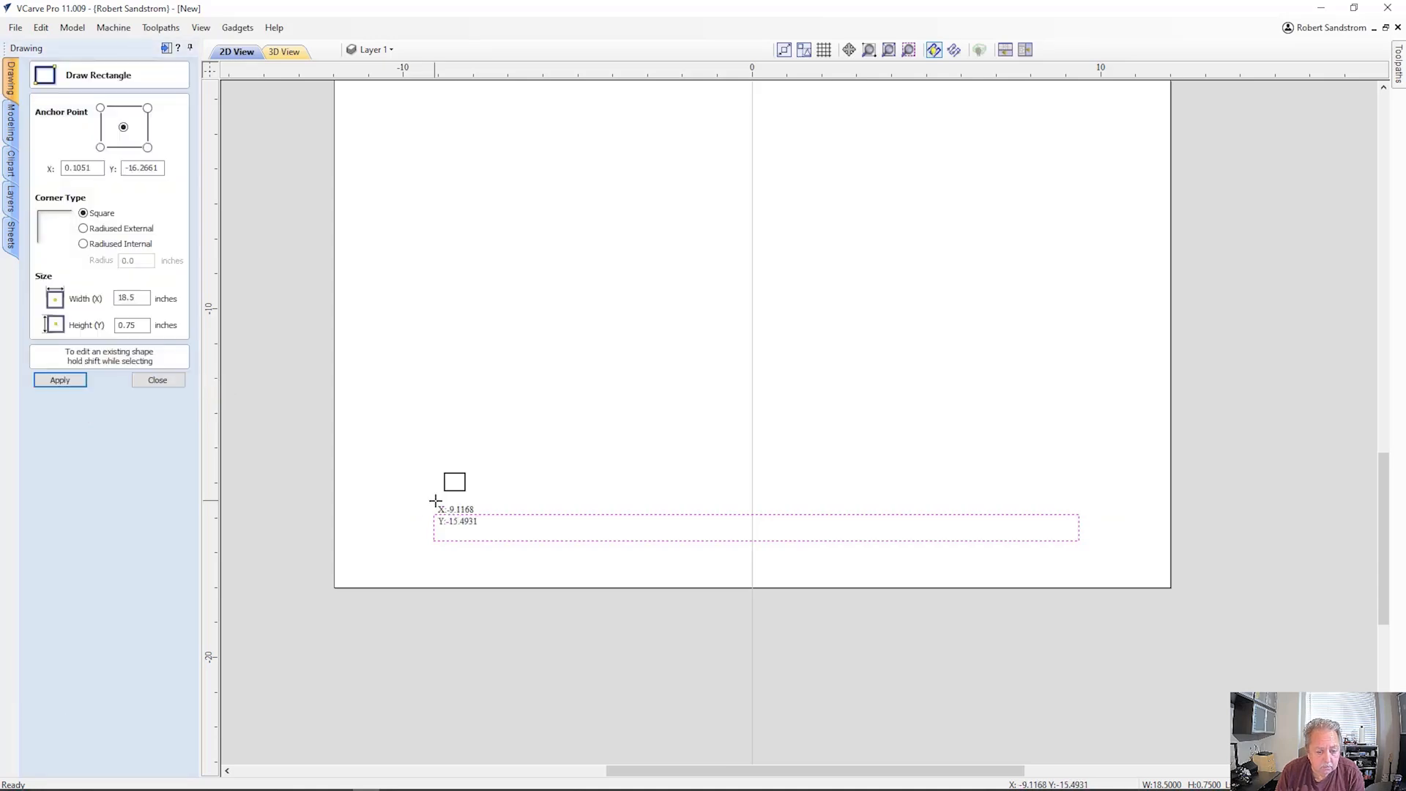
{"action": "left_click_drag", "start_coordinate": [455, 497], "coordinate": [1058, 571]}
{"action": "left_click_drag", "start_coordinate": [148, 297], "coordinate": [85, 296]}
{"action": "type", "text": "18"}
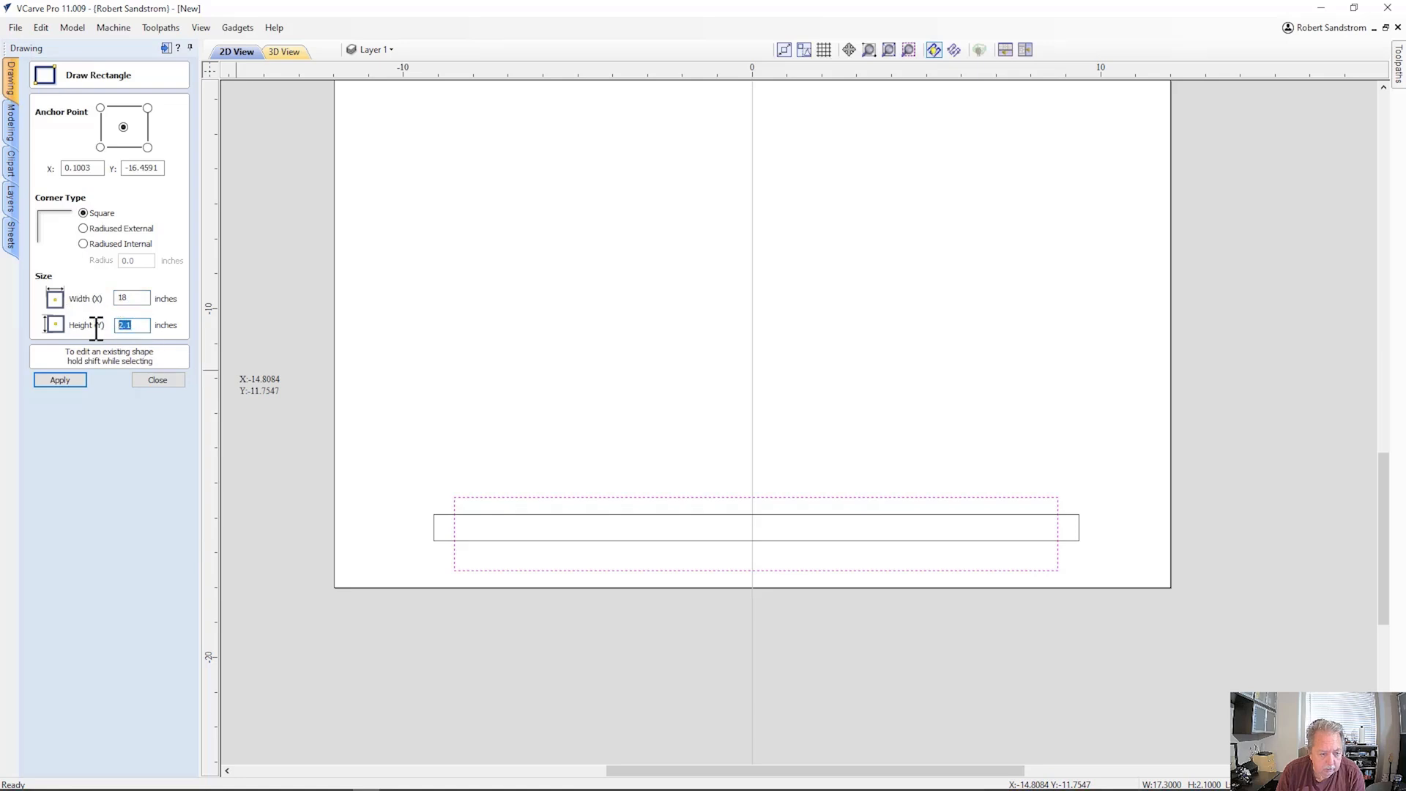
{"action": "left_click", "coordinate": [54, 382]}
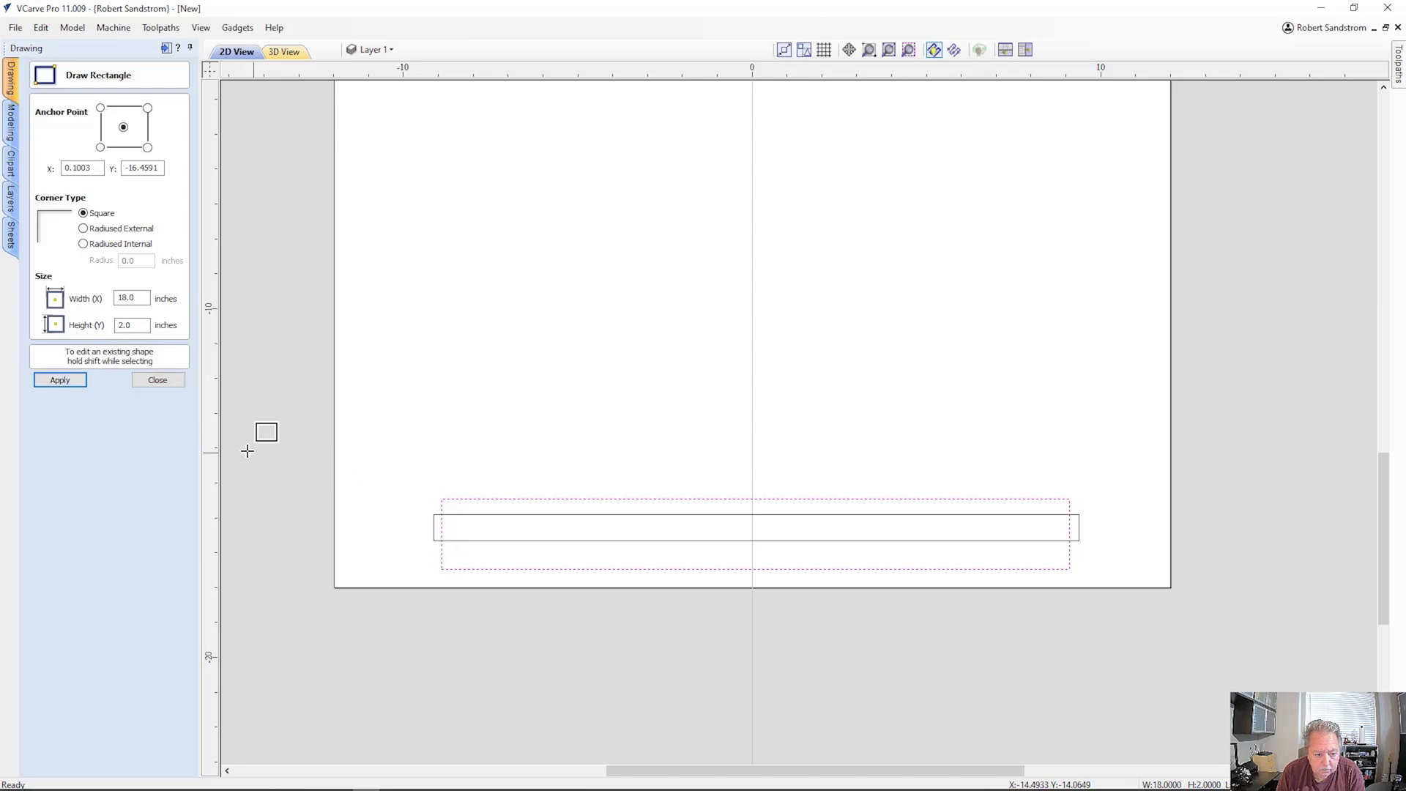
{"action": "left_click", "coordinate": [153, 385]}
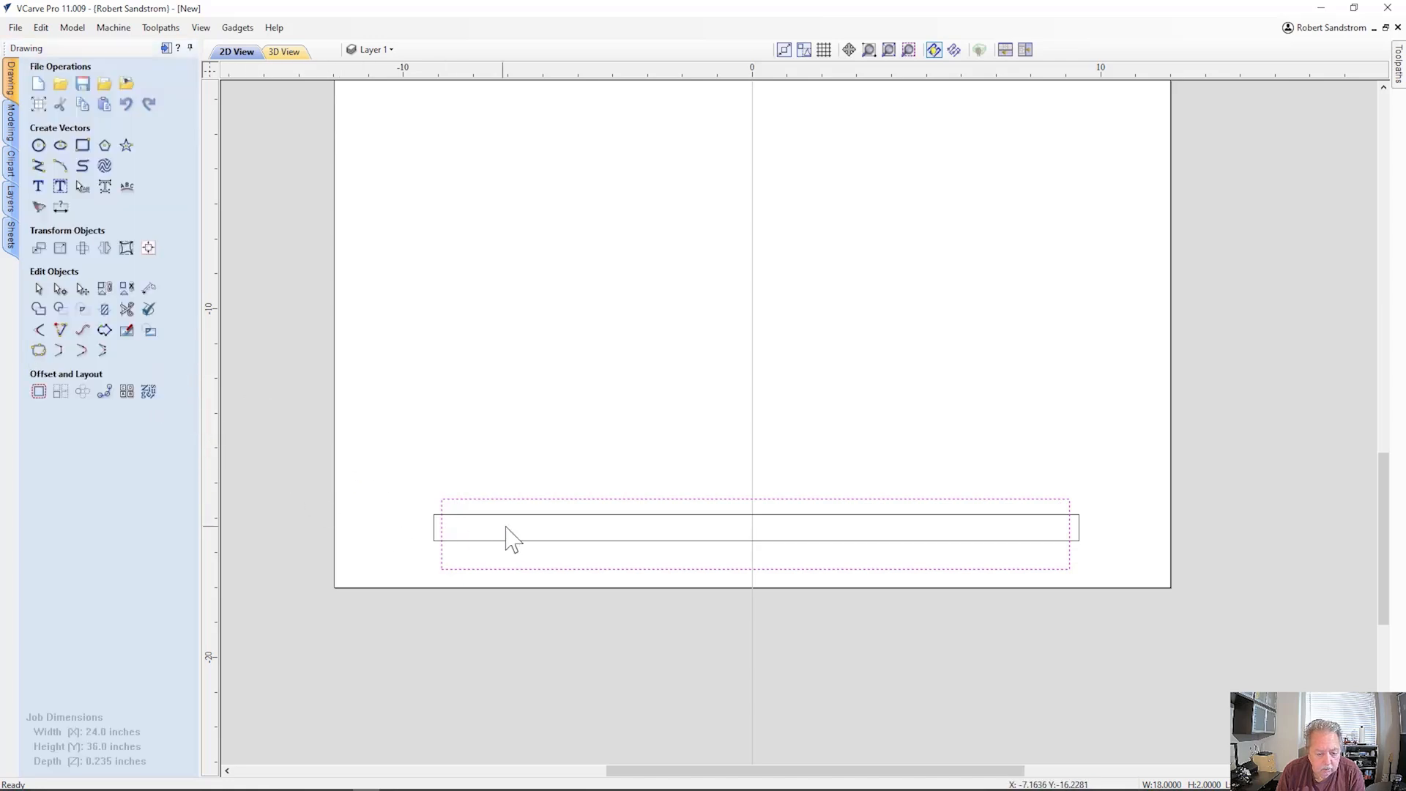
Center both rectangles horizontally in the material.
{"action": "mouse_move", "coordinate": [375, 481]}
{"action": "left_mouse_down"}
{"action": "mouse_move", "coordinate": [517, 584]}
{"action": "mouse_move", "coordinate": [1135, 596]}
{"action": "mouse_move", "coordinate": [1105, 592]}
{"action": "left_mouse_up"}
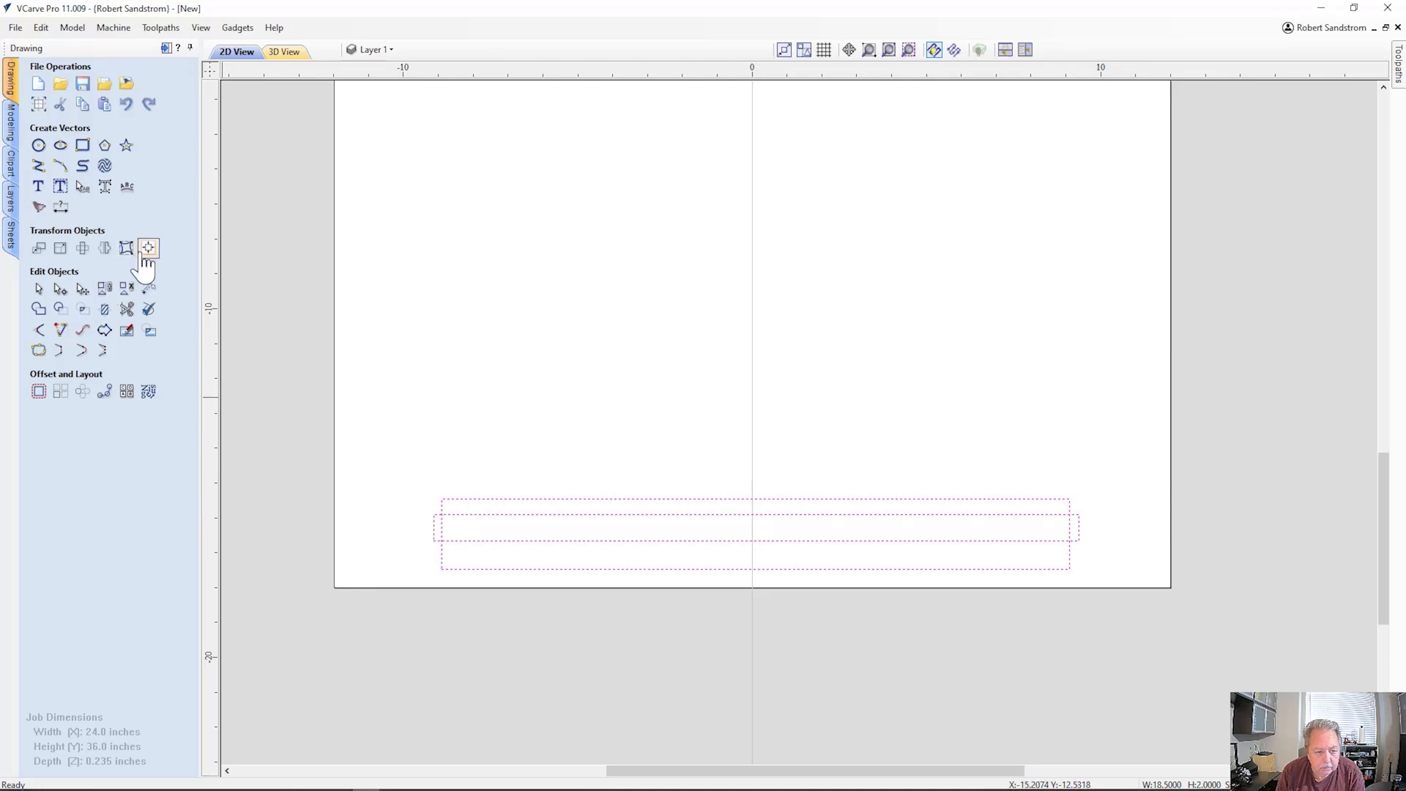
{"action": "left_click", "coordinate": [148, 248]}
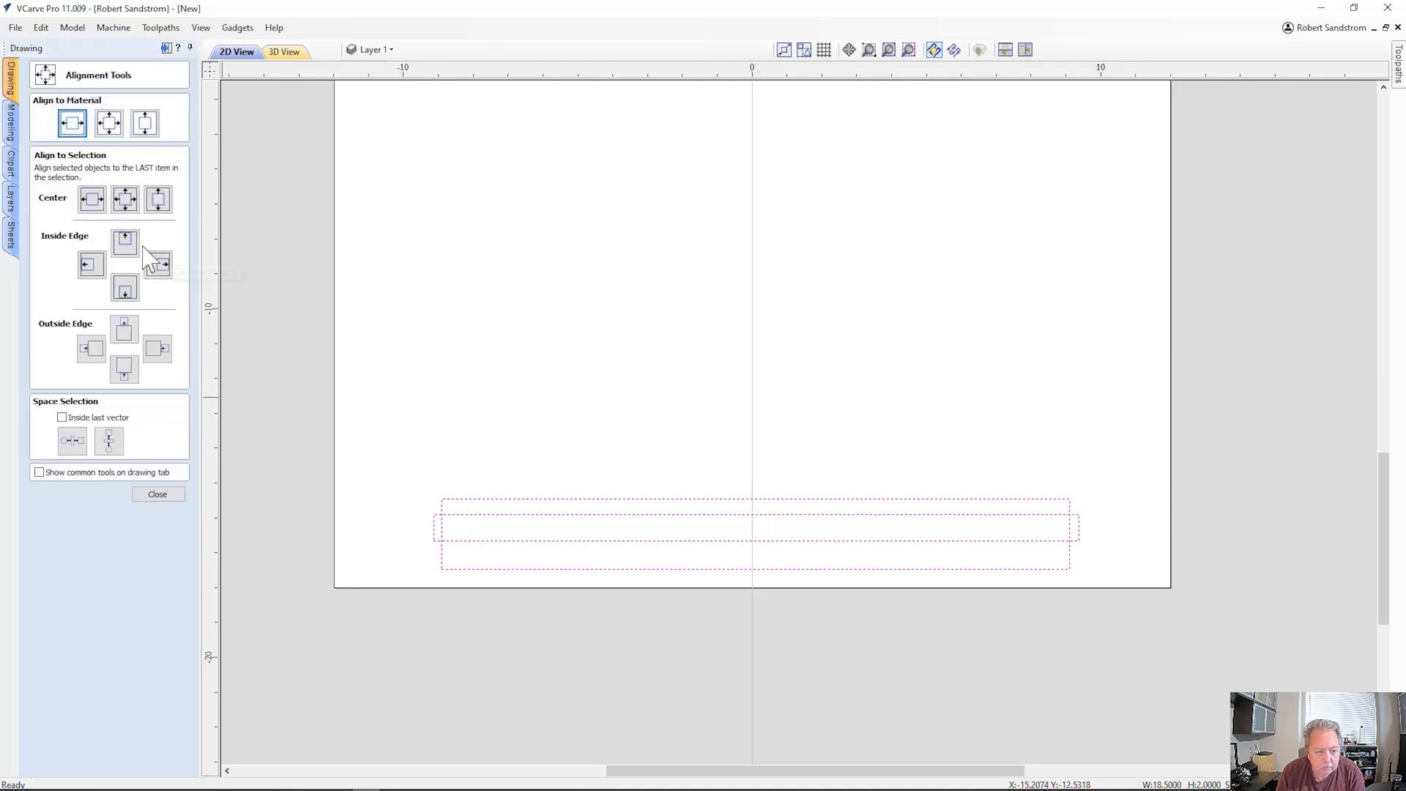
{"action": "left_click", "coordinate": [82, 126]}
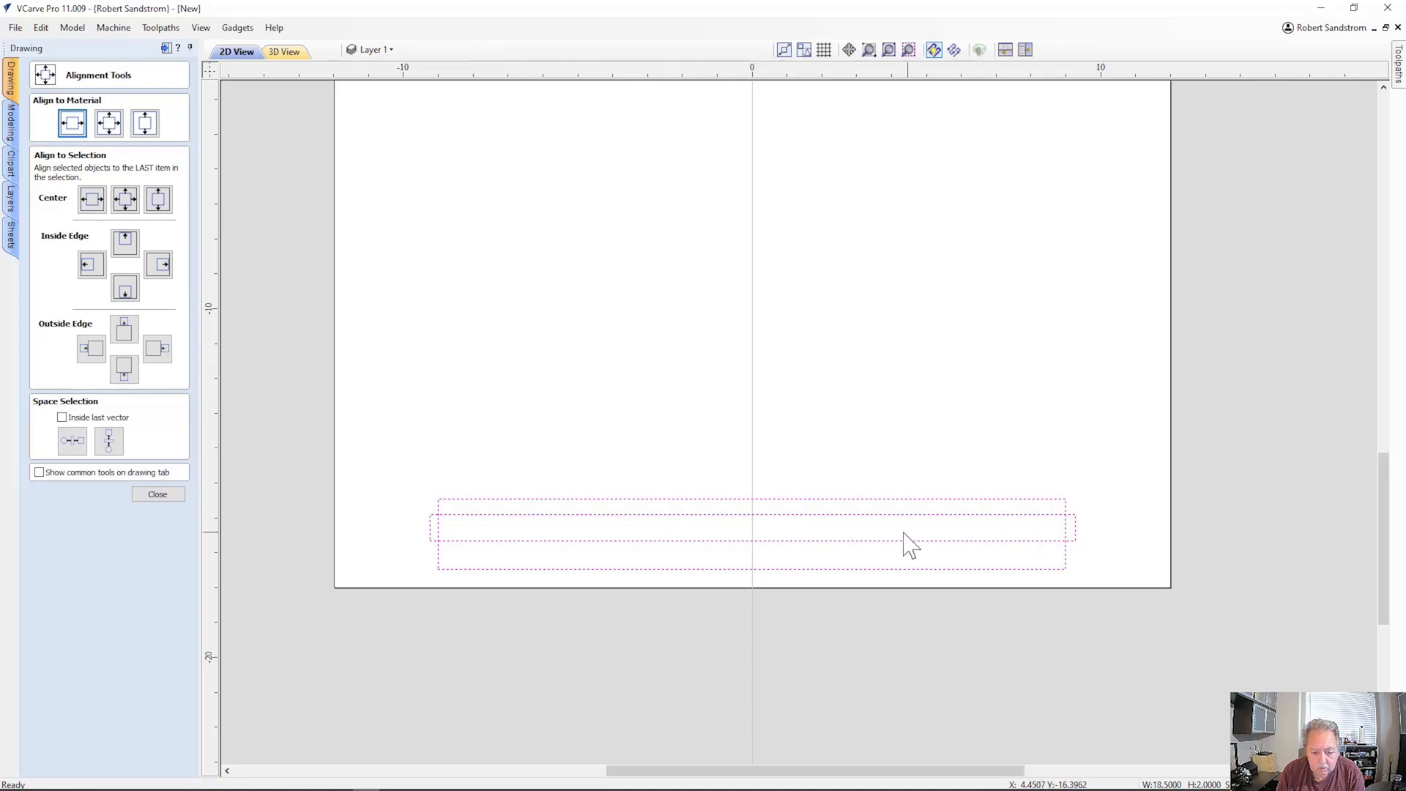
{"action": "left_click", "coordinate": [160, 495]}
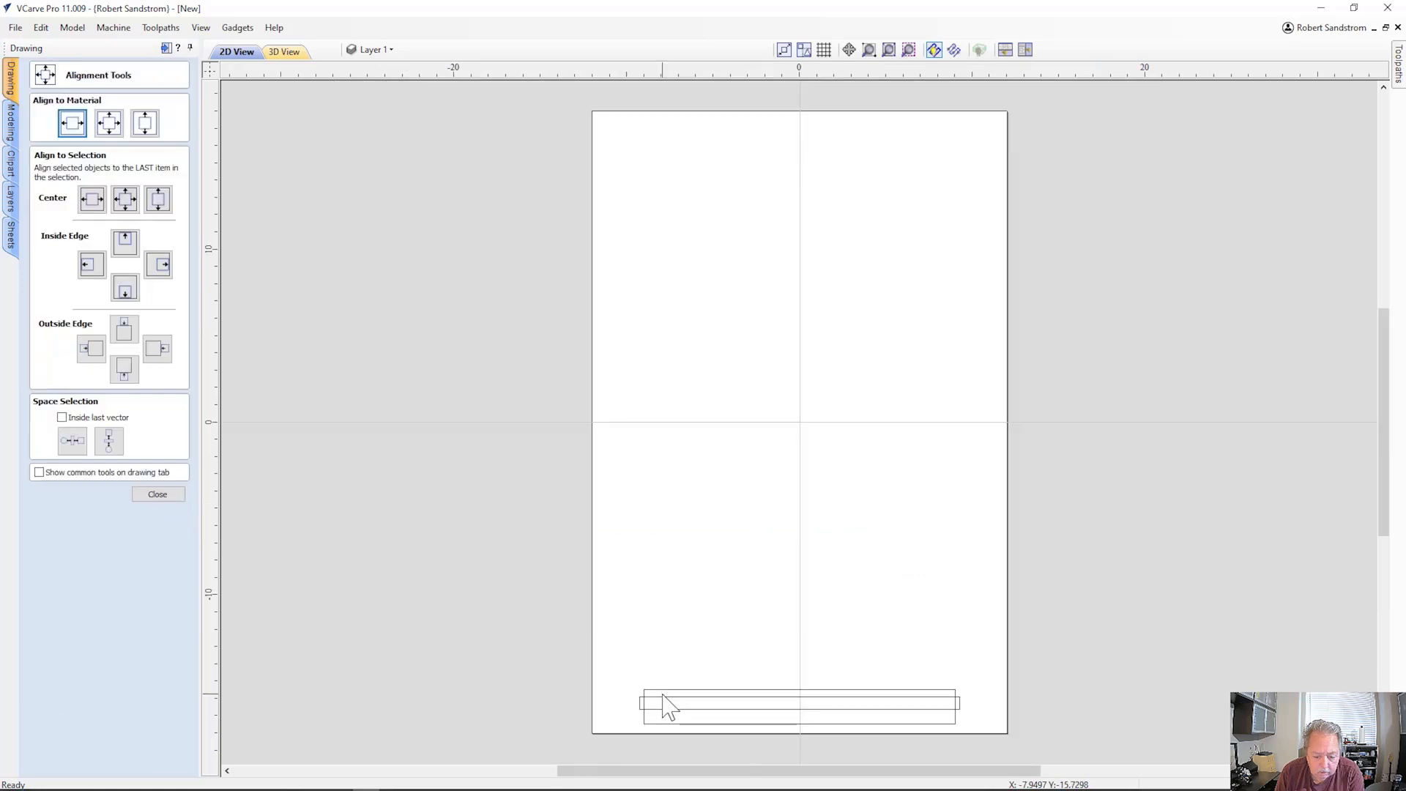
Align the centers of the two rectangles to each other, both vertically and horizontally.
{"action": "left_click", "coordinate": [662, 698]}
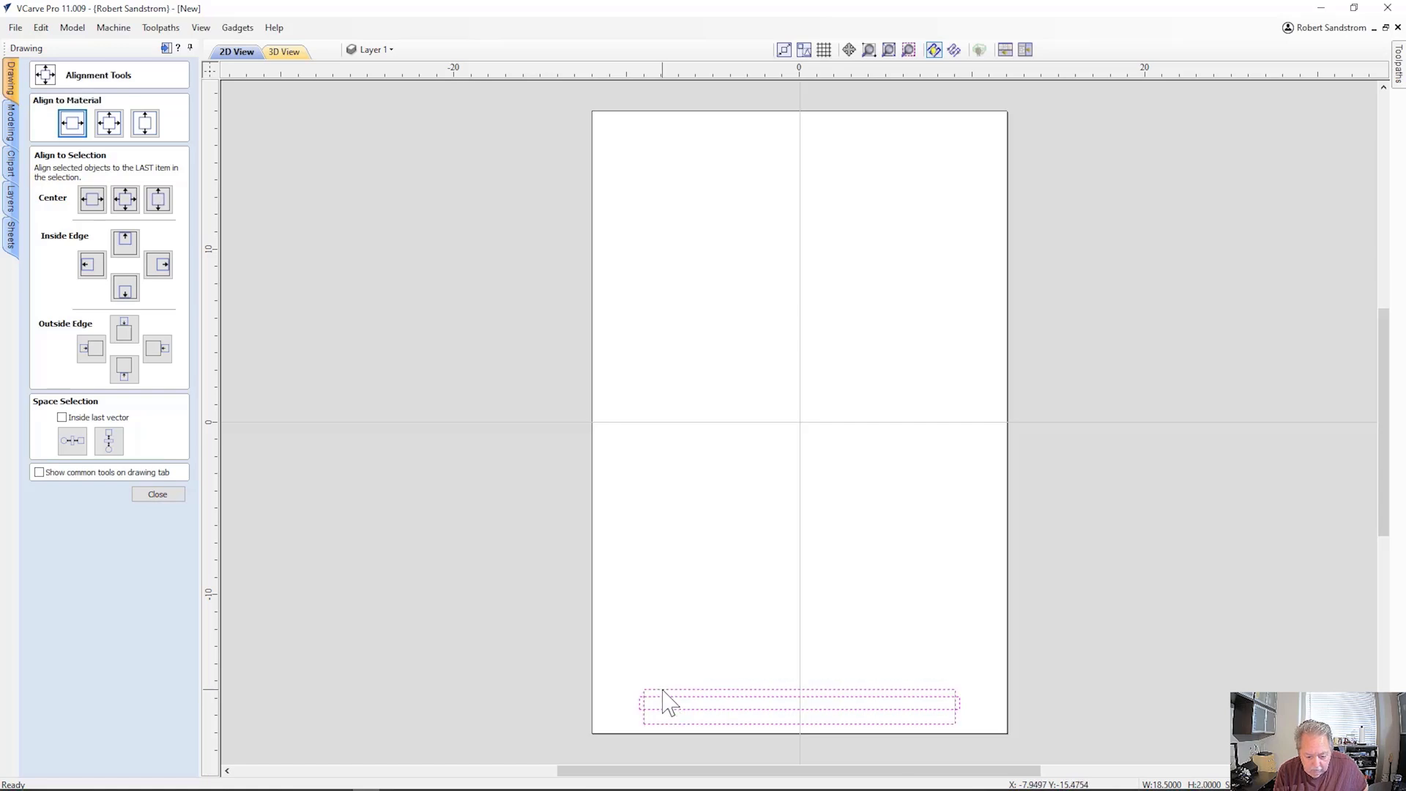
{"action": "left_click", "coordinate": [72, 123]}
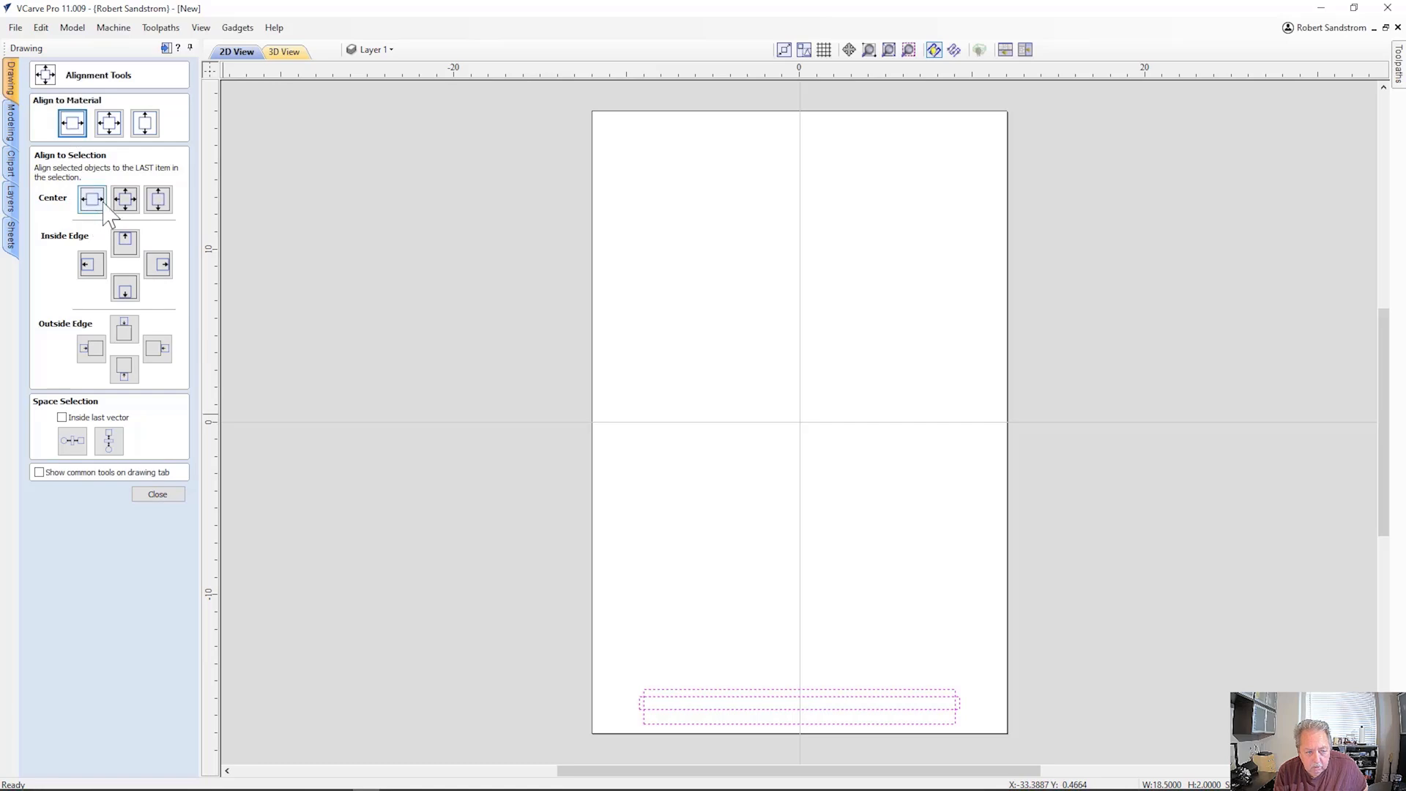
{"action": "left_click", "coordinate": [157, 204]}
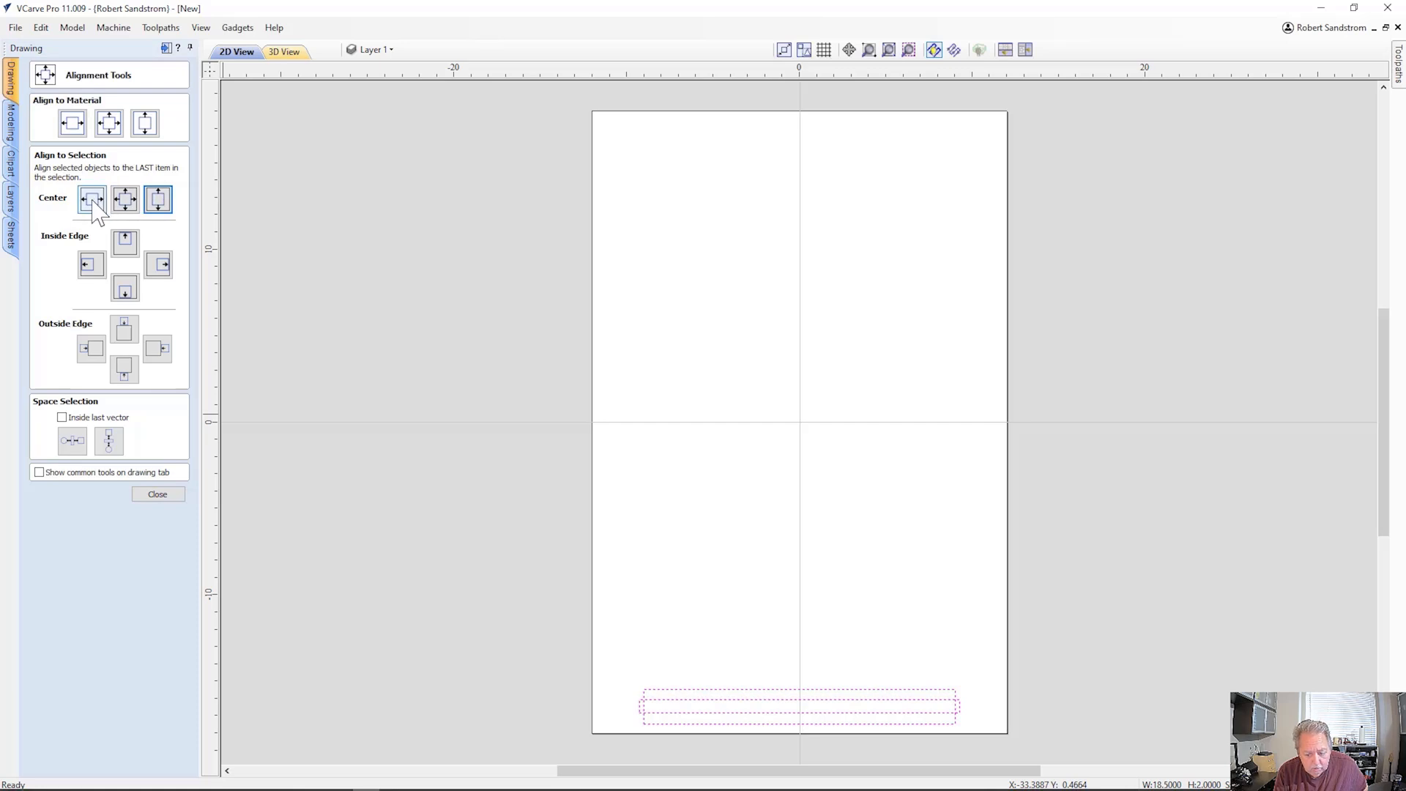
{"action": "left_click", "coordinate": [93, 202]}
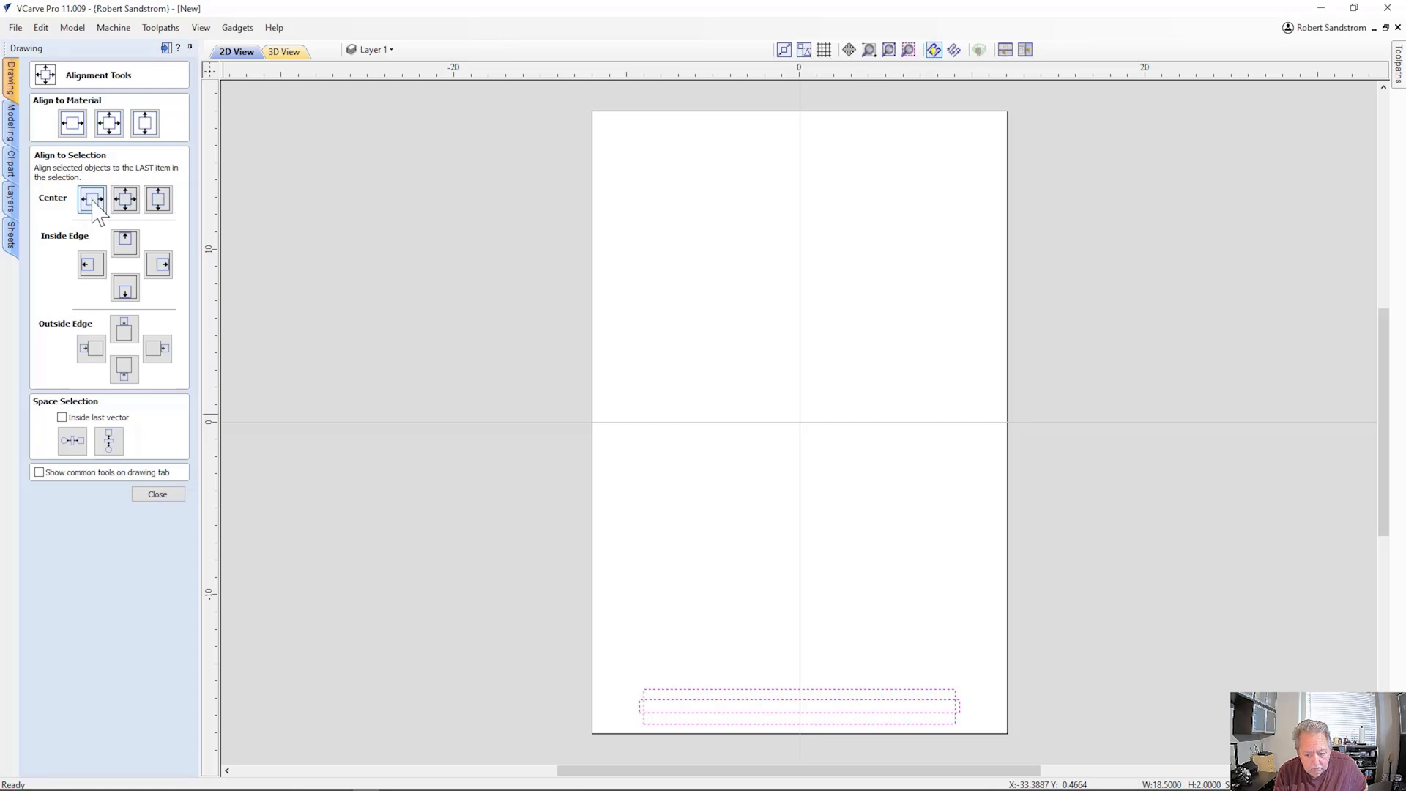
{"action": "left_click", "coordinate": [157, 494]}
Move both rectangles together about 1 inch up, away from the sheet's lower edge.
{"action": "left_click", "coordinate": [687, 603]}
{"action": "left_click_drag", "start_coordinate": [628, 681], "coordinate": [979, 759]}
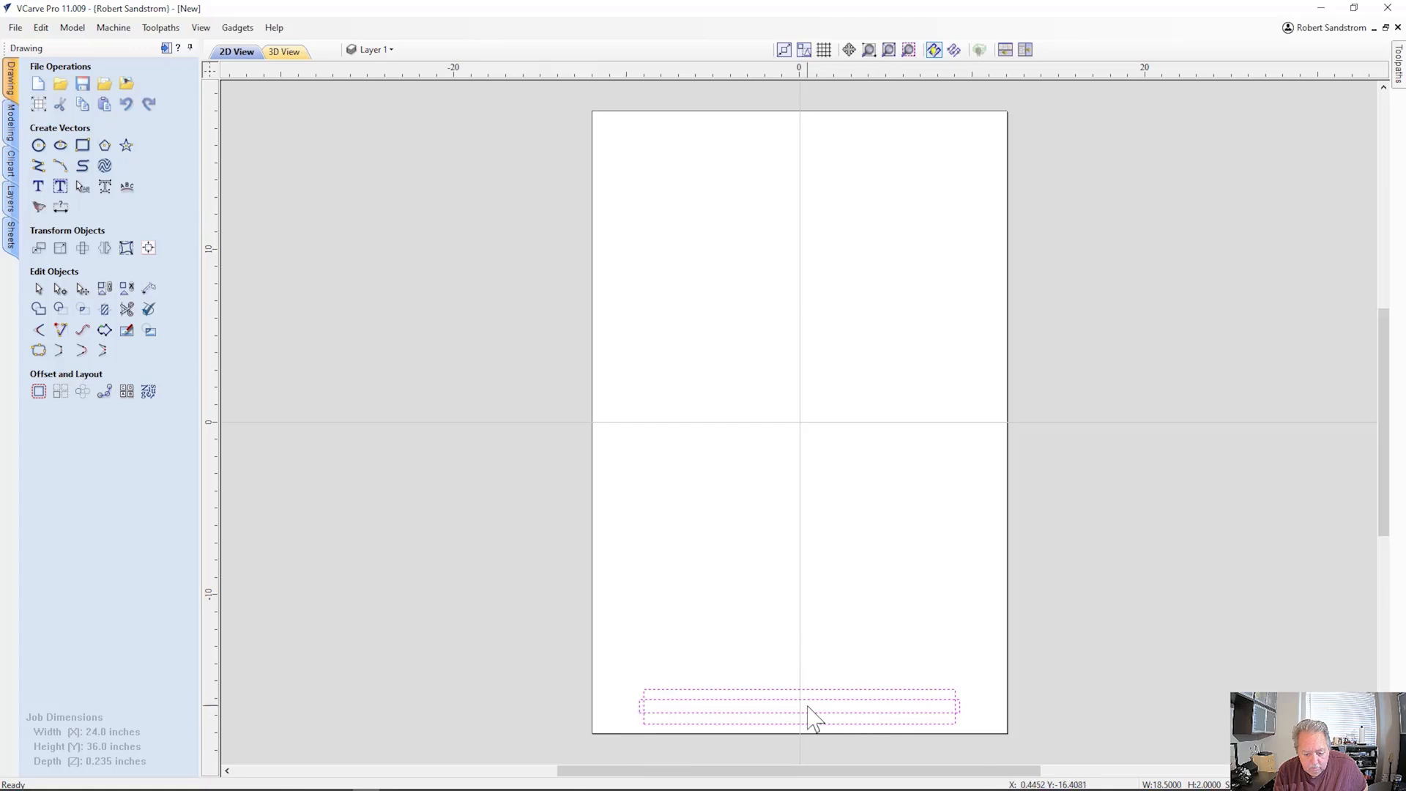
{"action": "left_click_drag", "start_coordinate": [809, 694], "coordinate": [813, 676]}
{"action": "left_click_drag", "start_coordinate": [814, 675], "coordinate": [813, 676]}
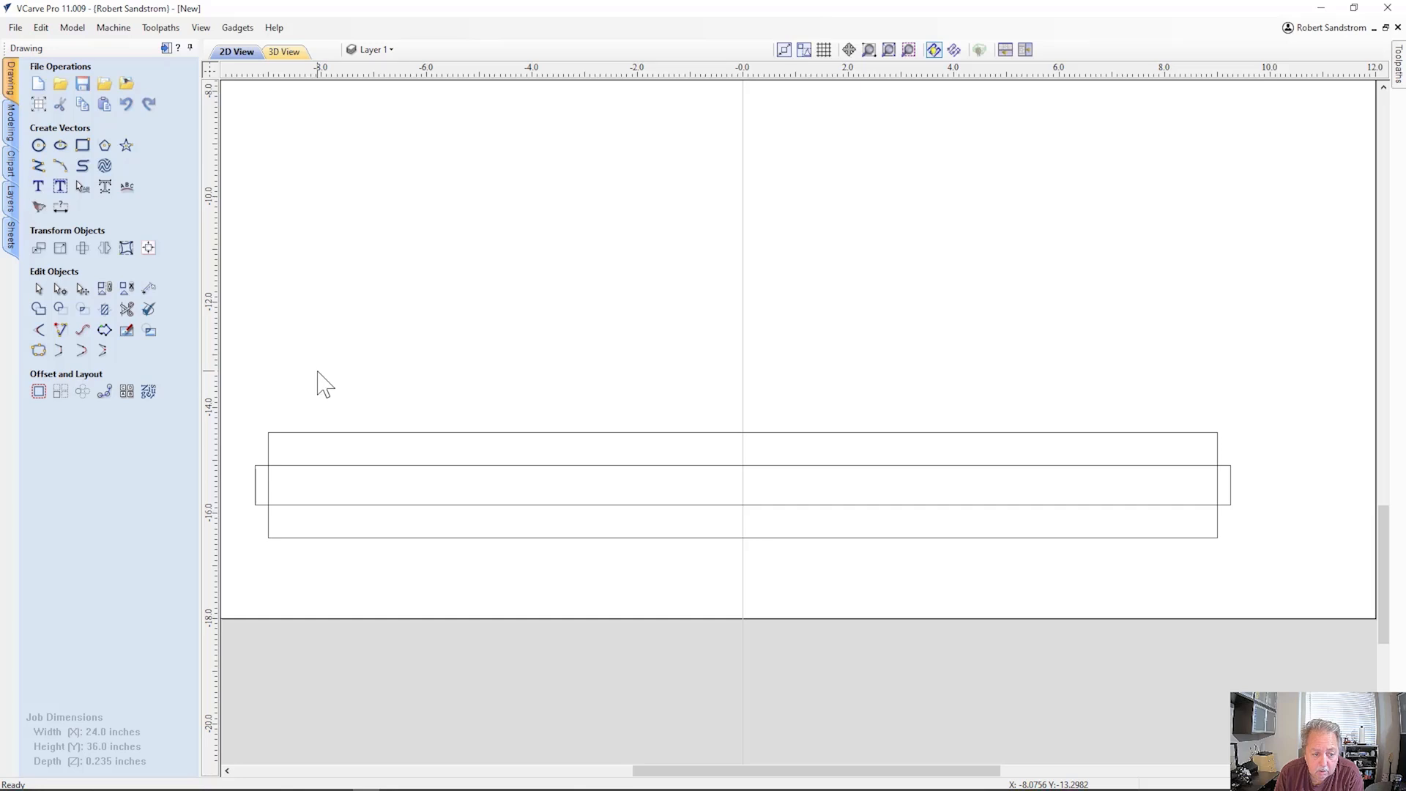
Trim away the overlapping inner segments of the two rectangles to leave one slat outline with a tab at each end.
{"action": "left_click", "coordinate": [127, 308]}
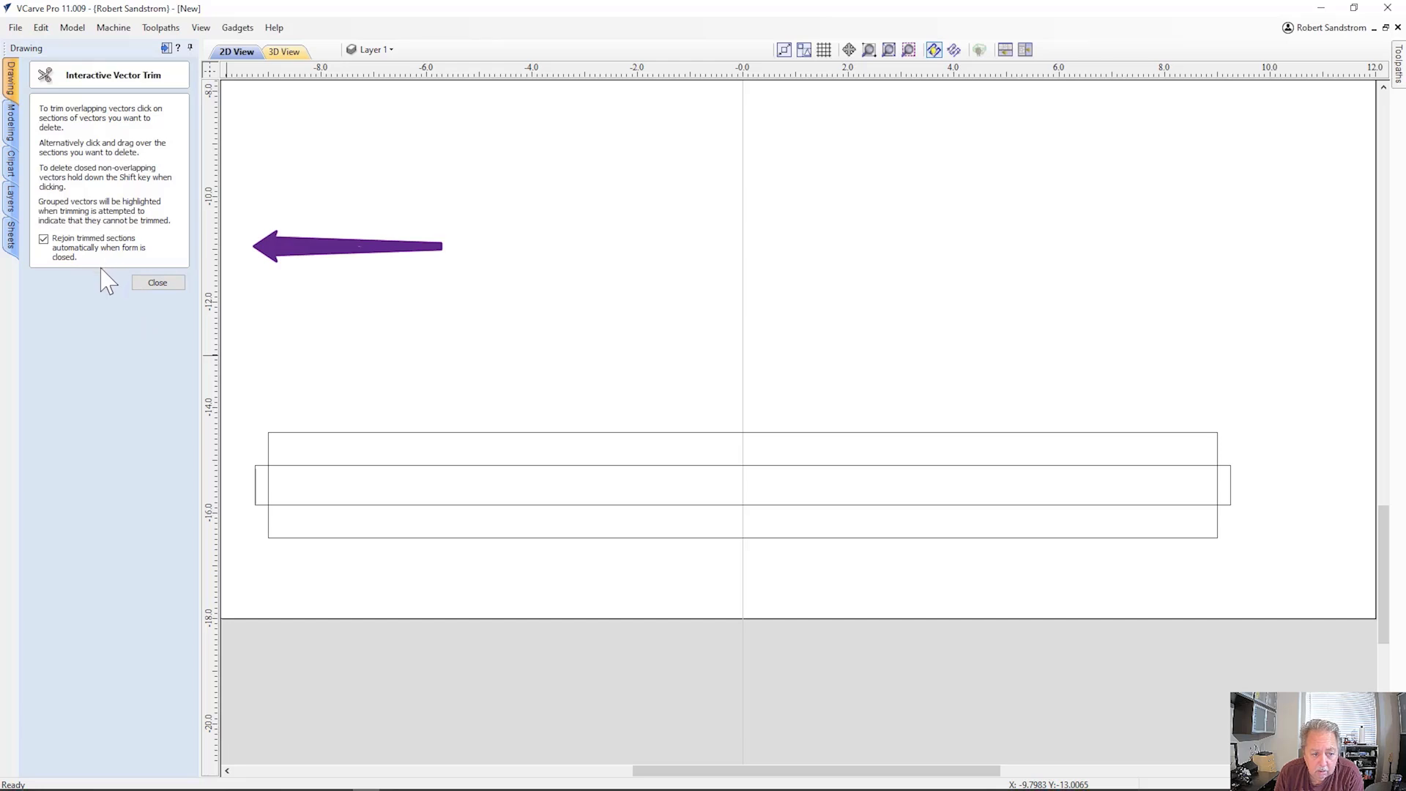
{"action": "left_click", "coordinate": [333, 466]}
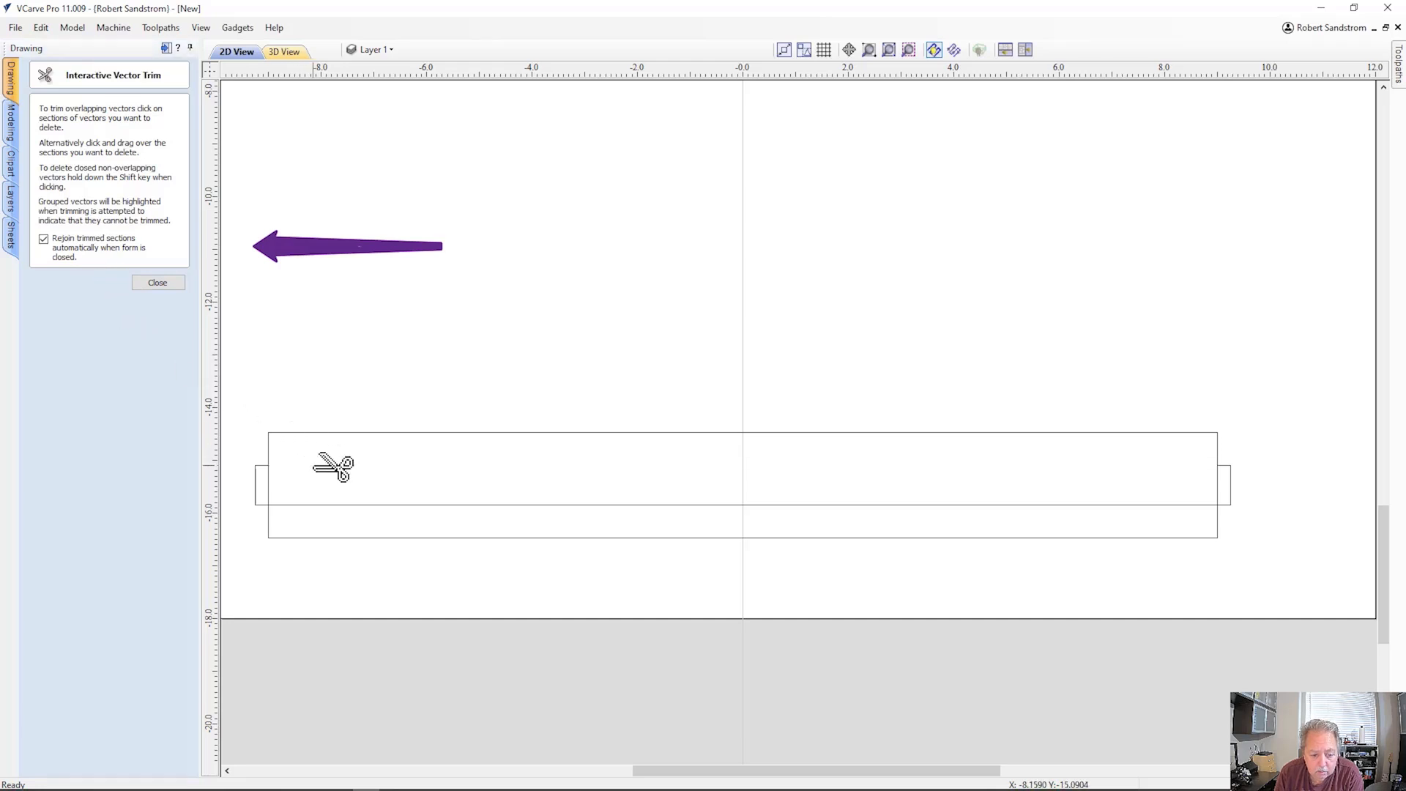
{"action": "left_click", "coordinate": [335, 504]}
{"action": "left_click", "coordinate": [269, 485]}
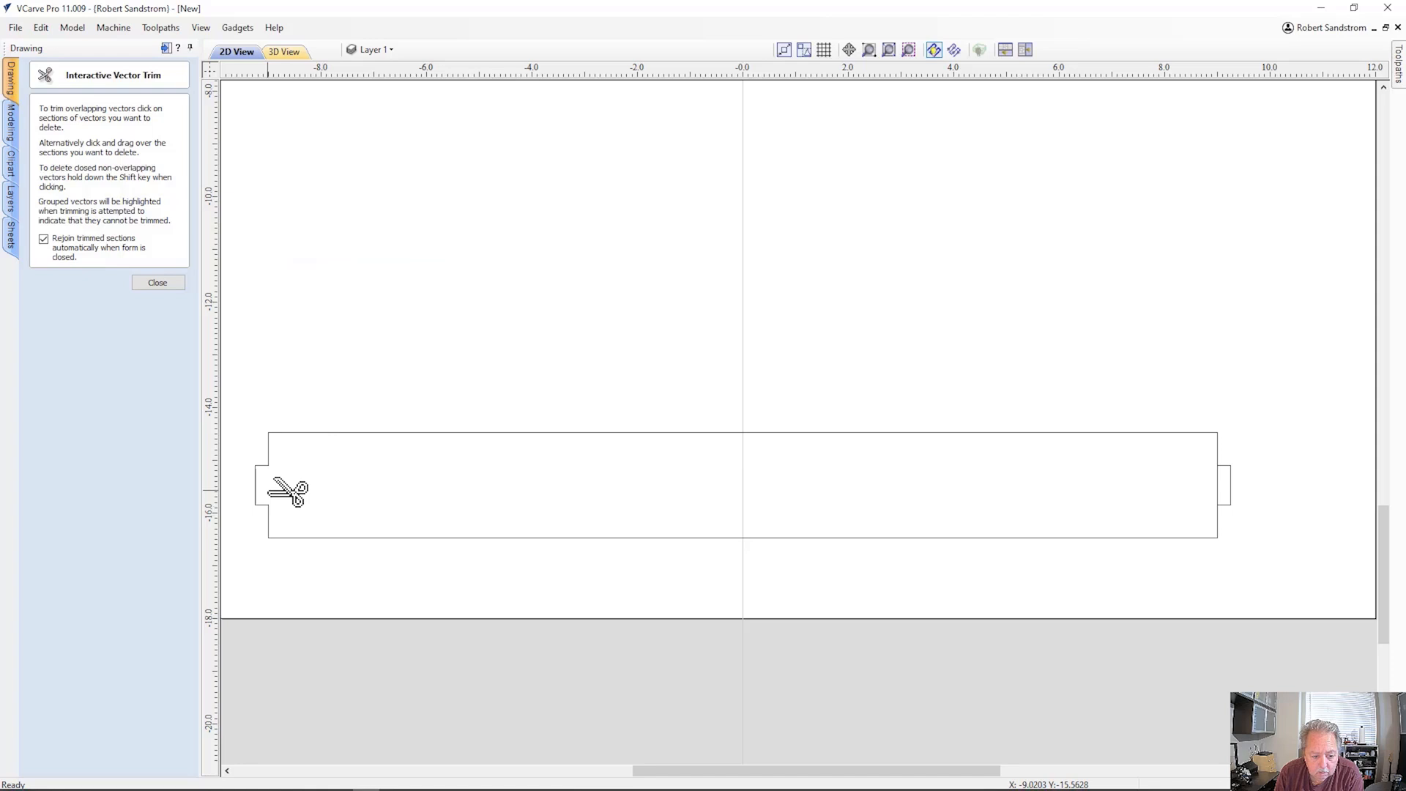
{"action": "left_click", "coordinate": [1218, 490]}
{"action": "left_click", "coordinate": [157, 282]}
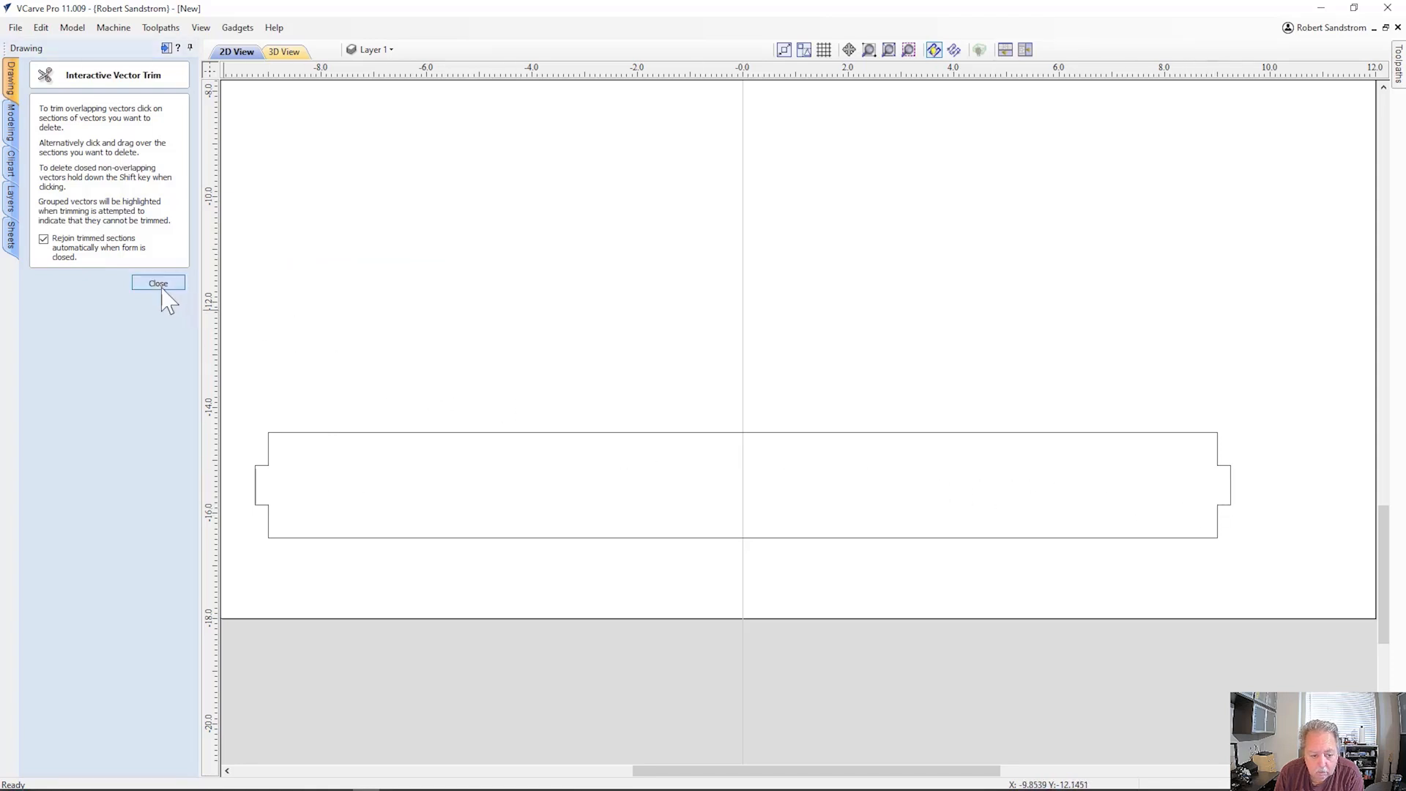
Examine whether the trimmed slat outline is a closed vector using Join Vectors.
{"action": "left_click", "coordinate": [284, 433]}
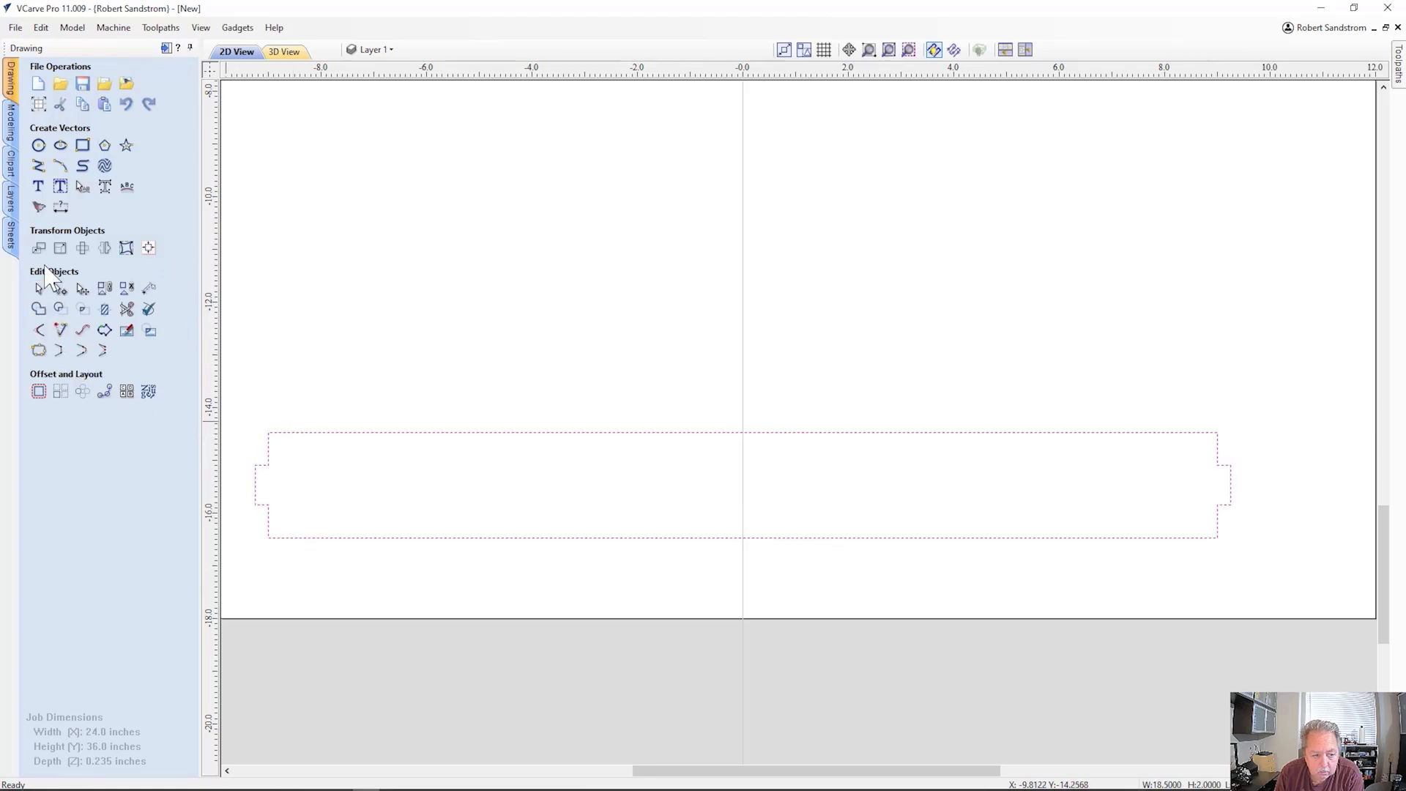
{"action": "left_click", "coordinate": [39, 332]}
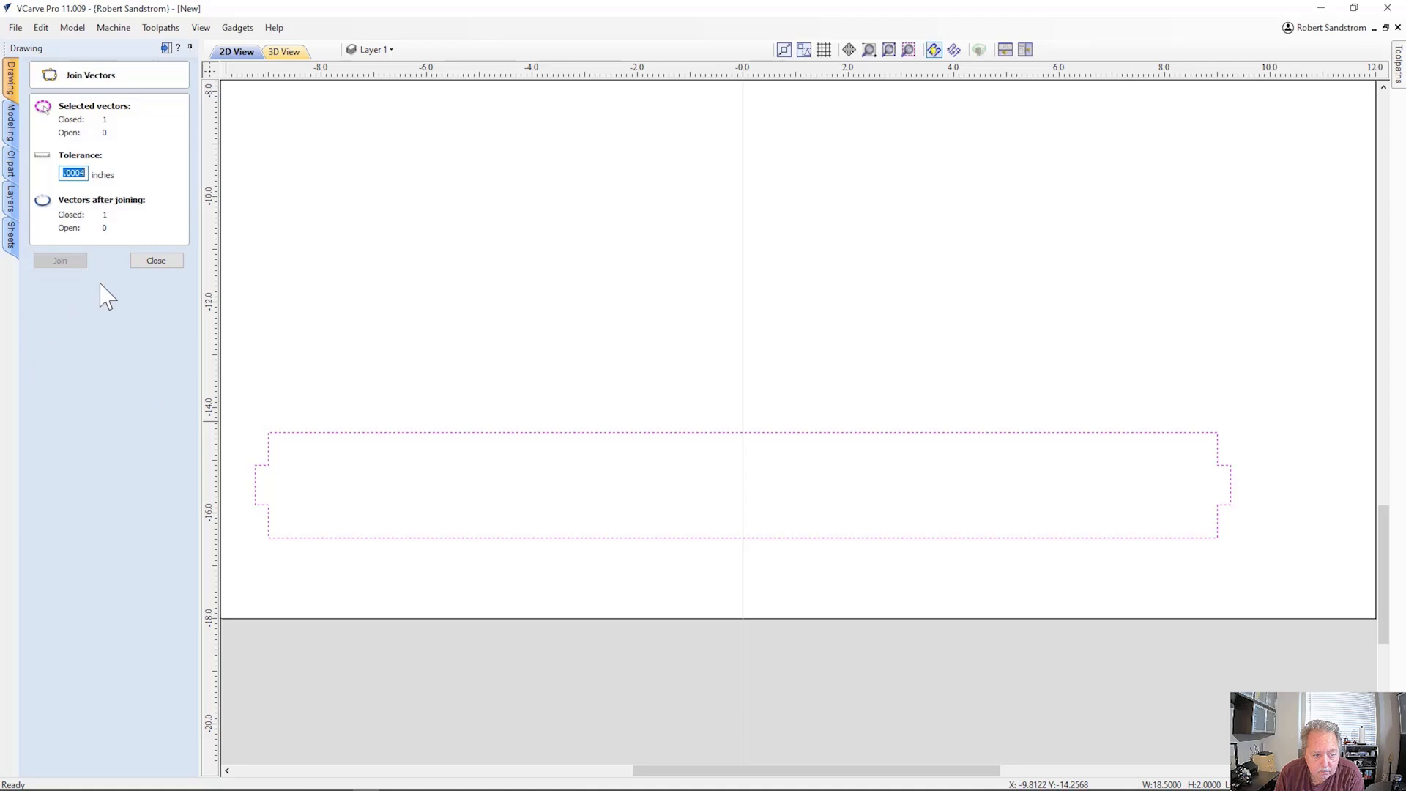
{"action": "left_click", "coordinate": [145, 262]}
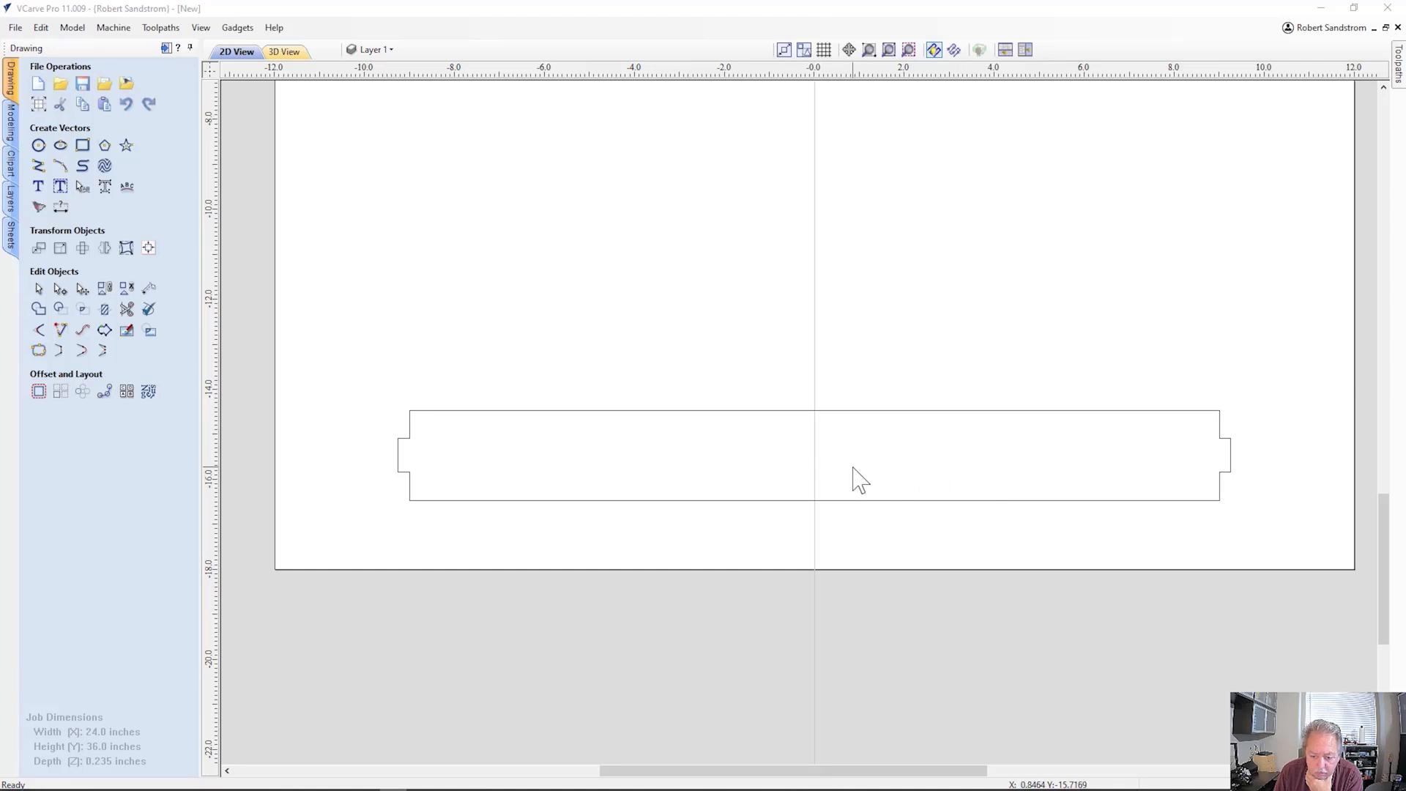
Draw a circle with a 9/32 inch diameter at the center of the slat outline.
{"action": "left_click", "coordinate": [407, 408]}
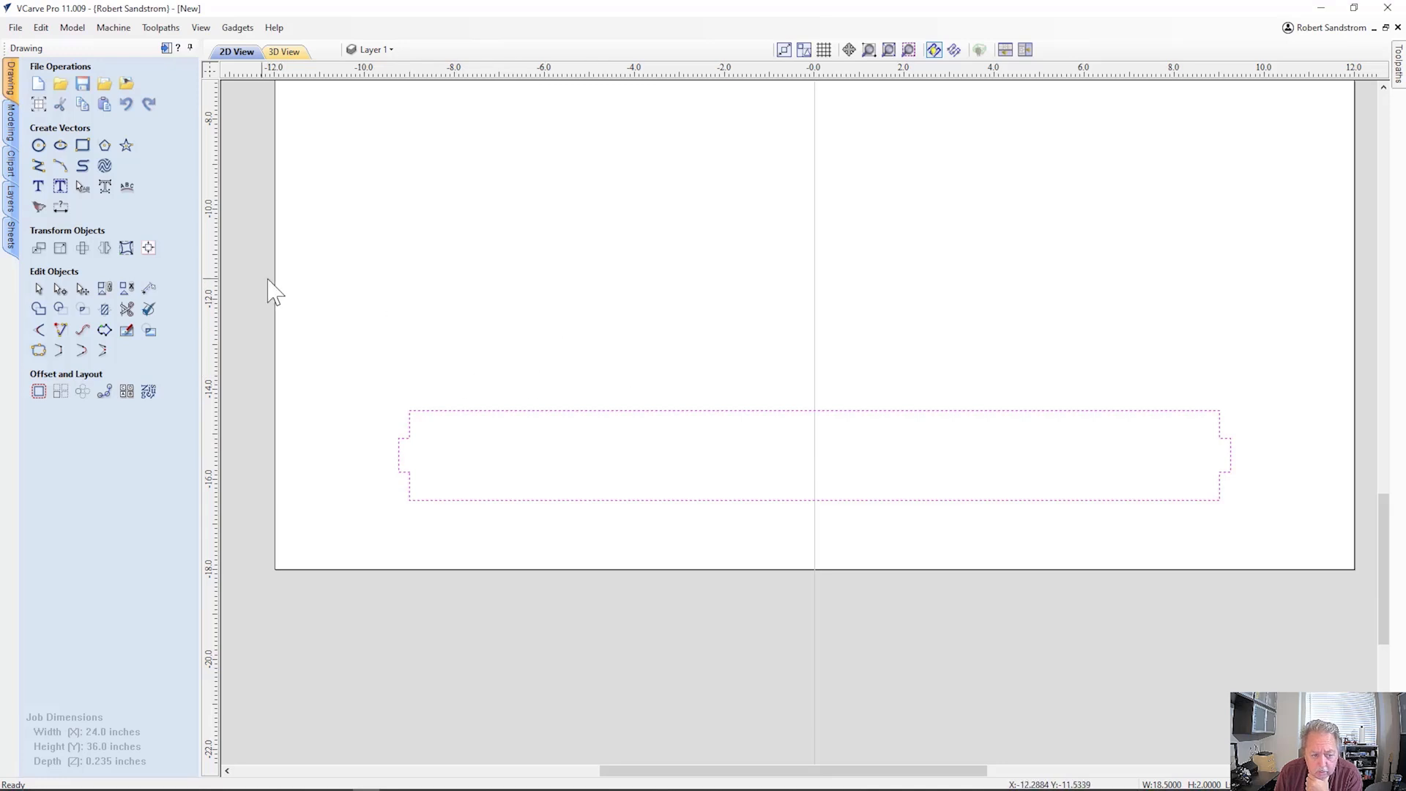
{"action": "left_click", "coordinate": [38, 145]}
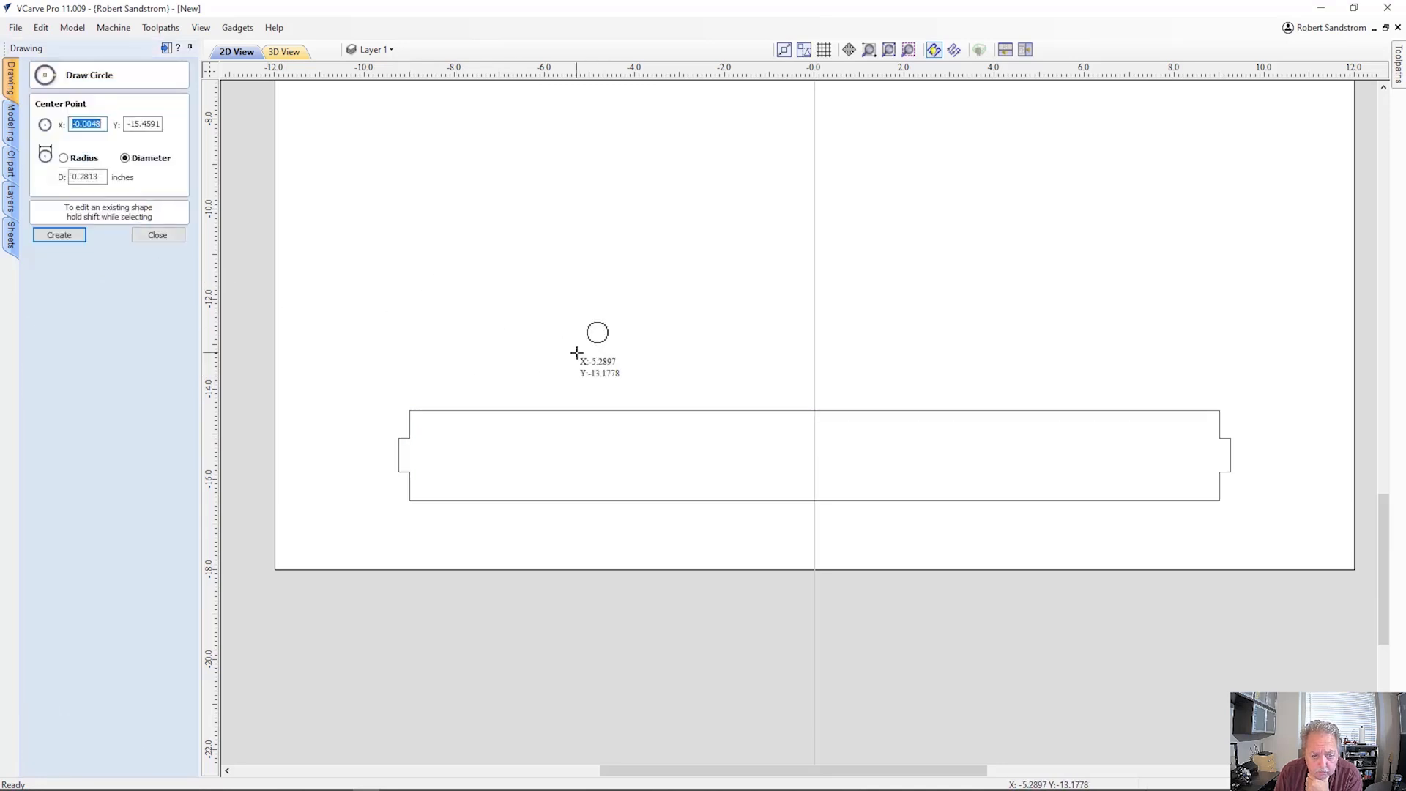
{"action": "left_click", "coordinate": [814, 455]}
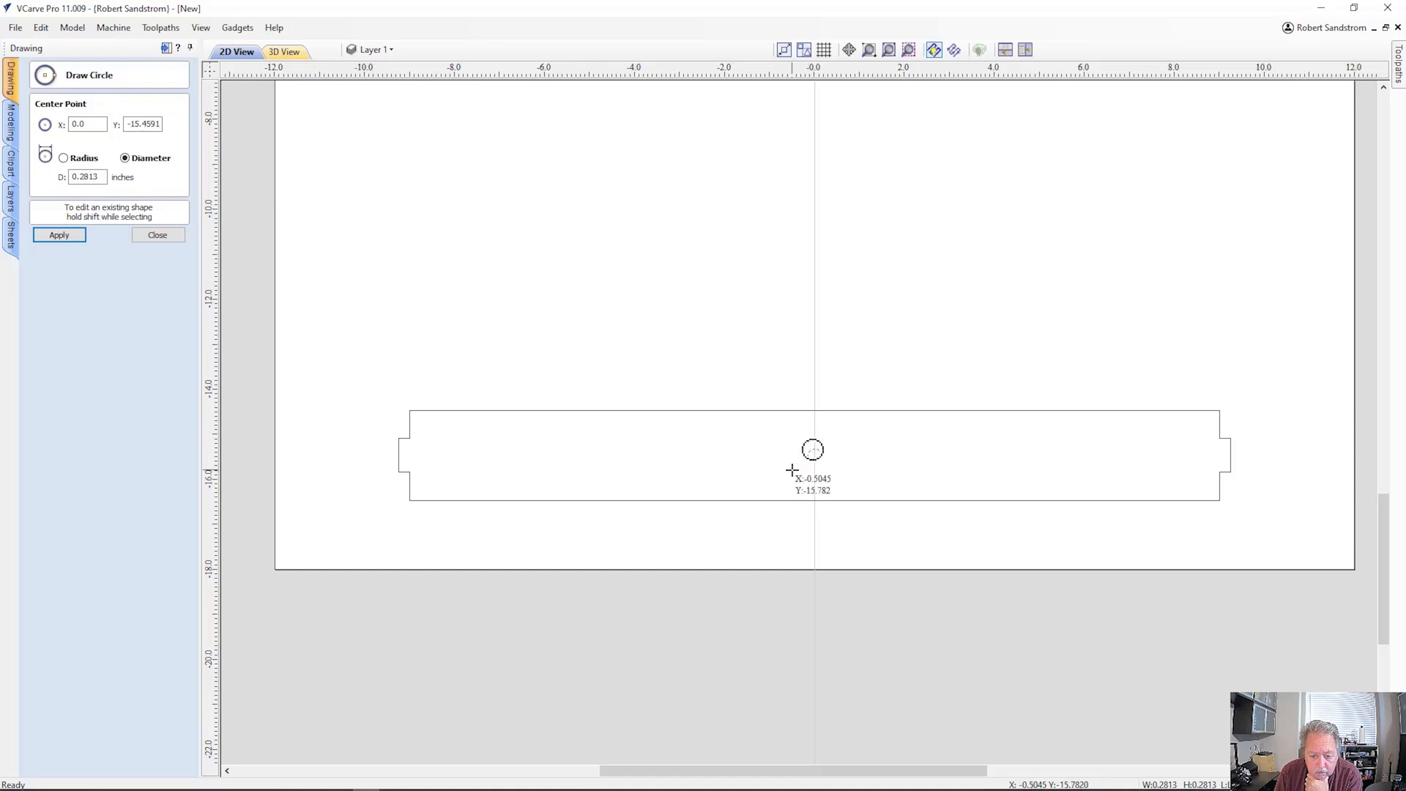
{"action": "left_click_drag", "start_coordinate": [105, 177], "coordinate": [46, 180]}
{"action": "type", "text": "9/32"}
{"action": "key", "text": "Tab"}
{"action": "left_click", "coordinate": [55, 235]}
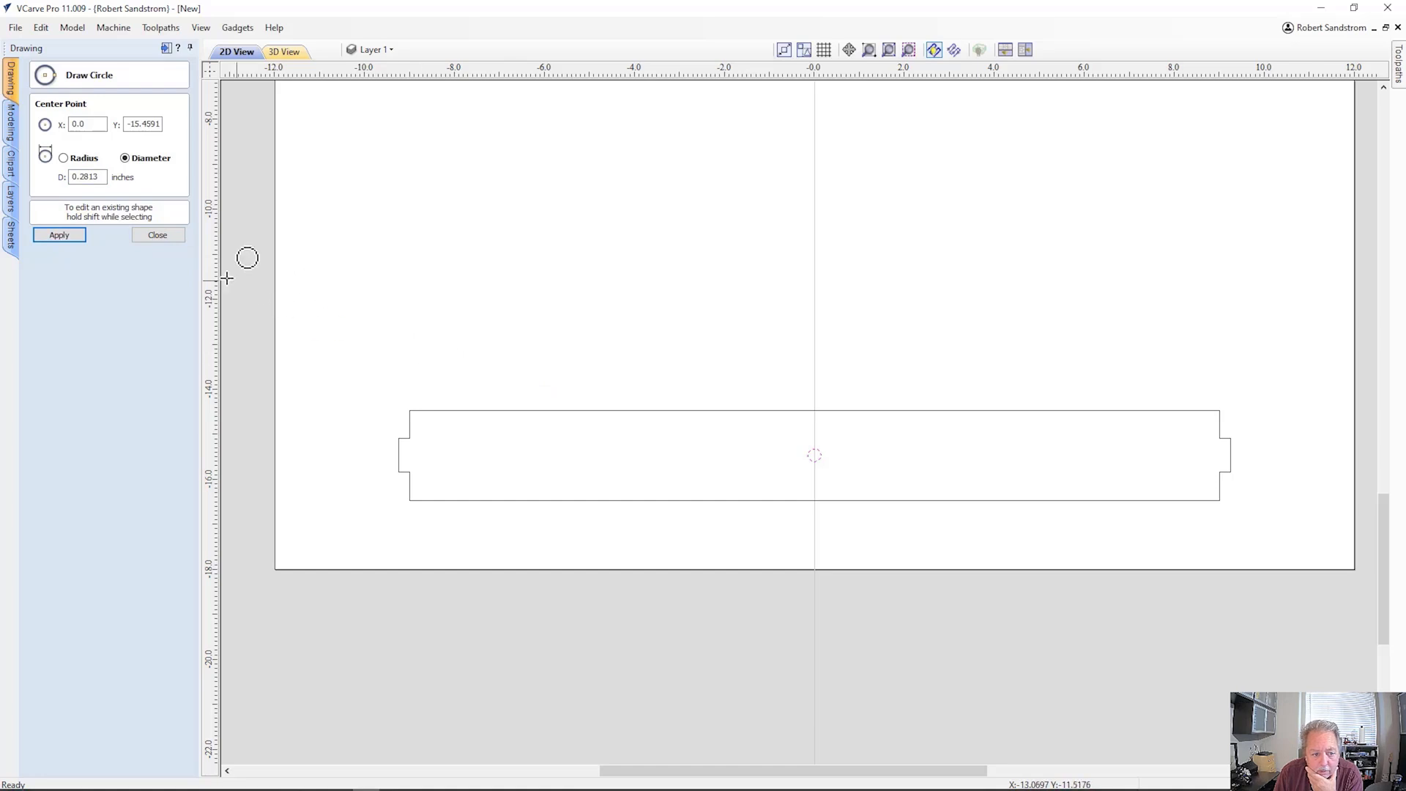
{"action": "left_click", "coordinate": [174, 235]}
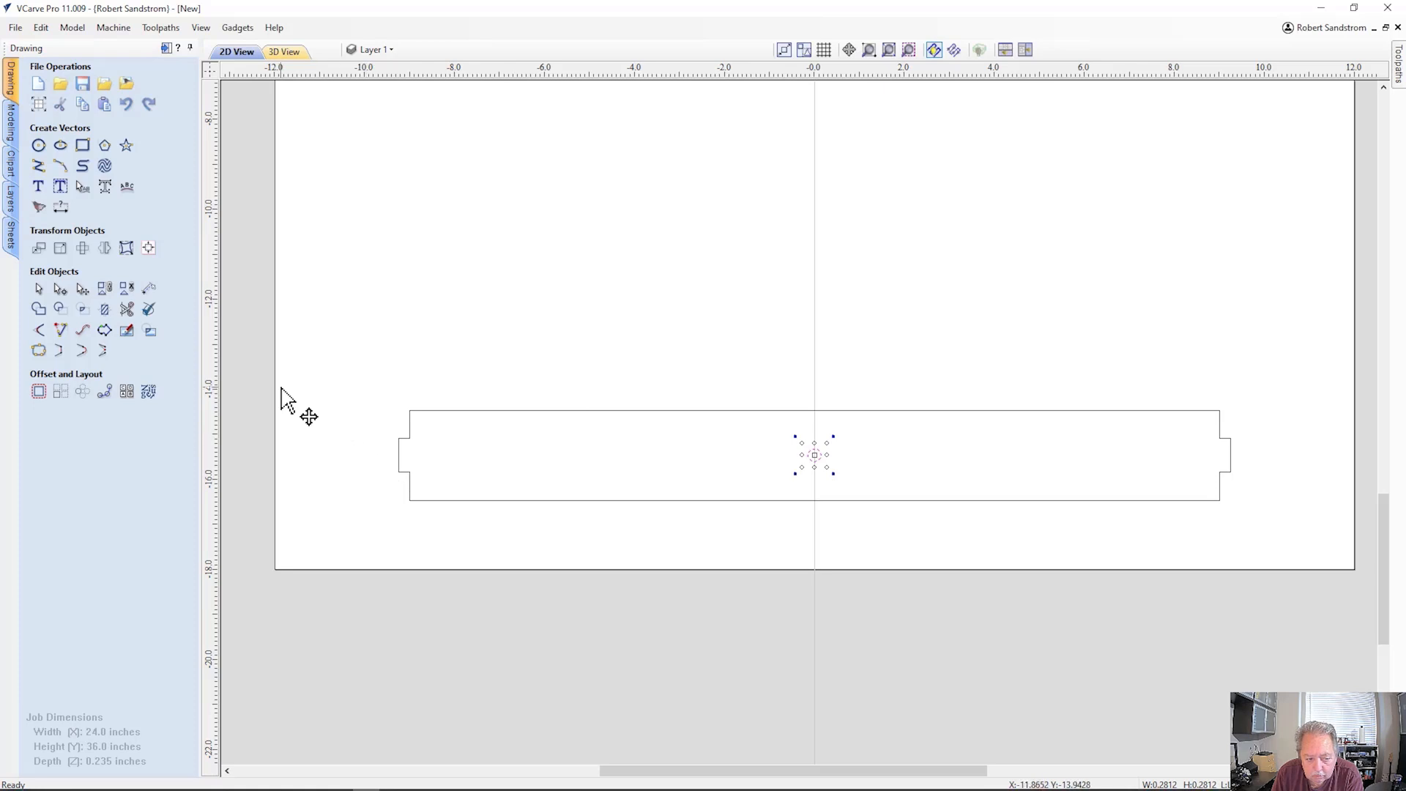
Move the circle by -8 inches in X relative to its position, towards the slat's left end.
{"action": "left_click", "coordinate": [39, 248]}
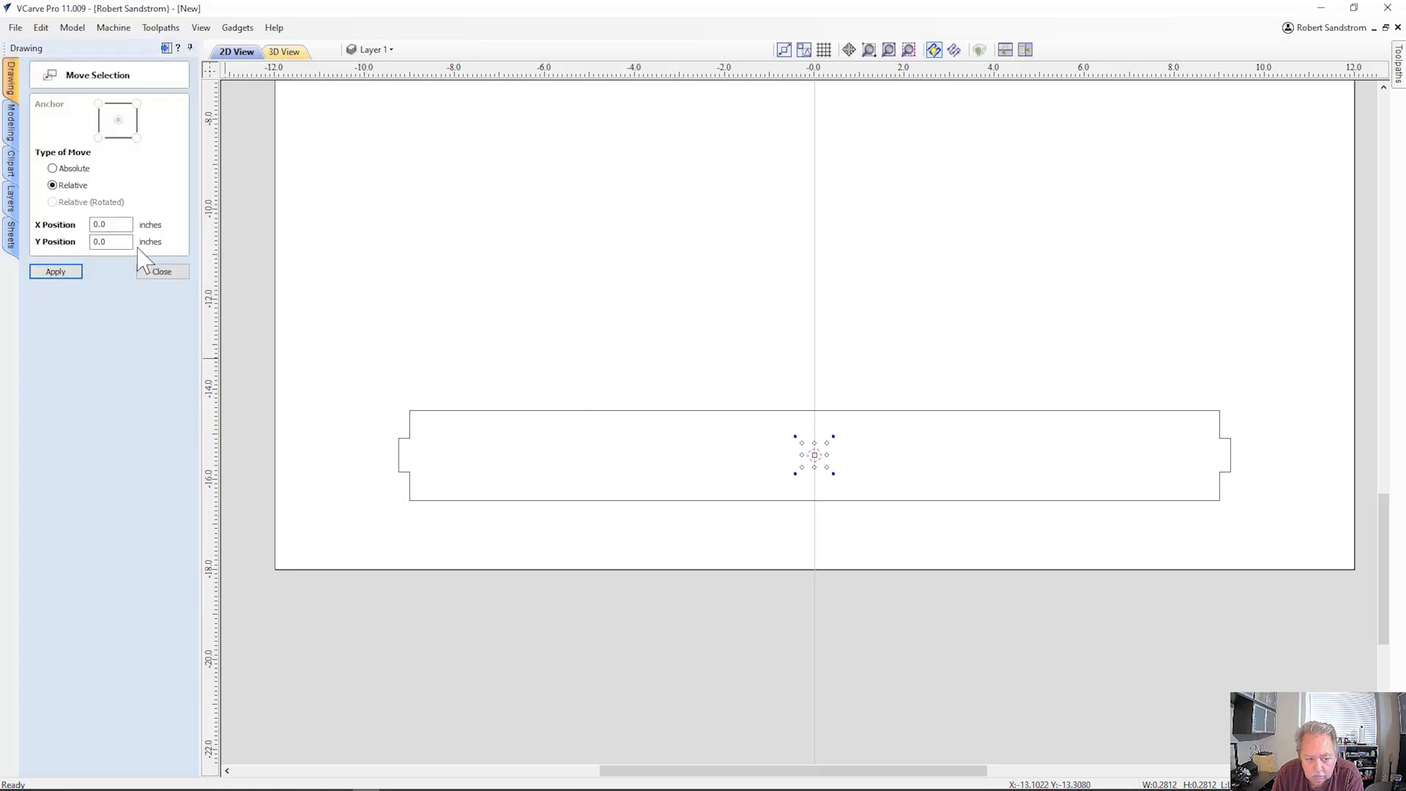
{"action": "type", "text": "-"}
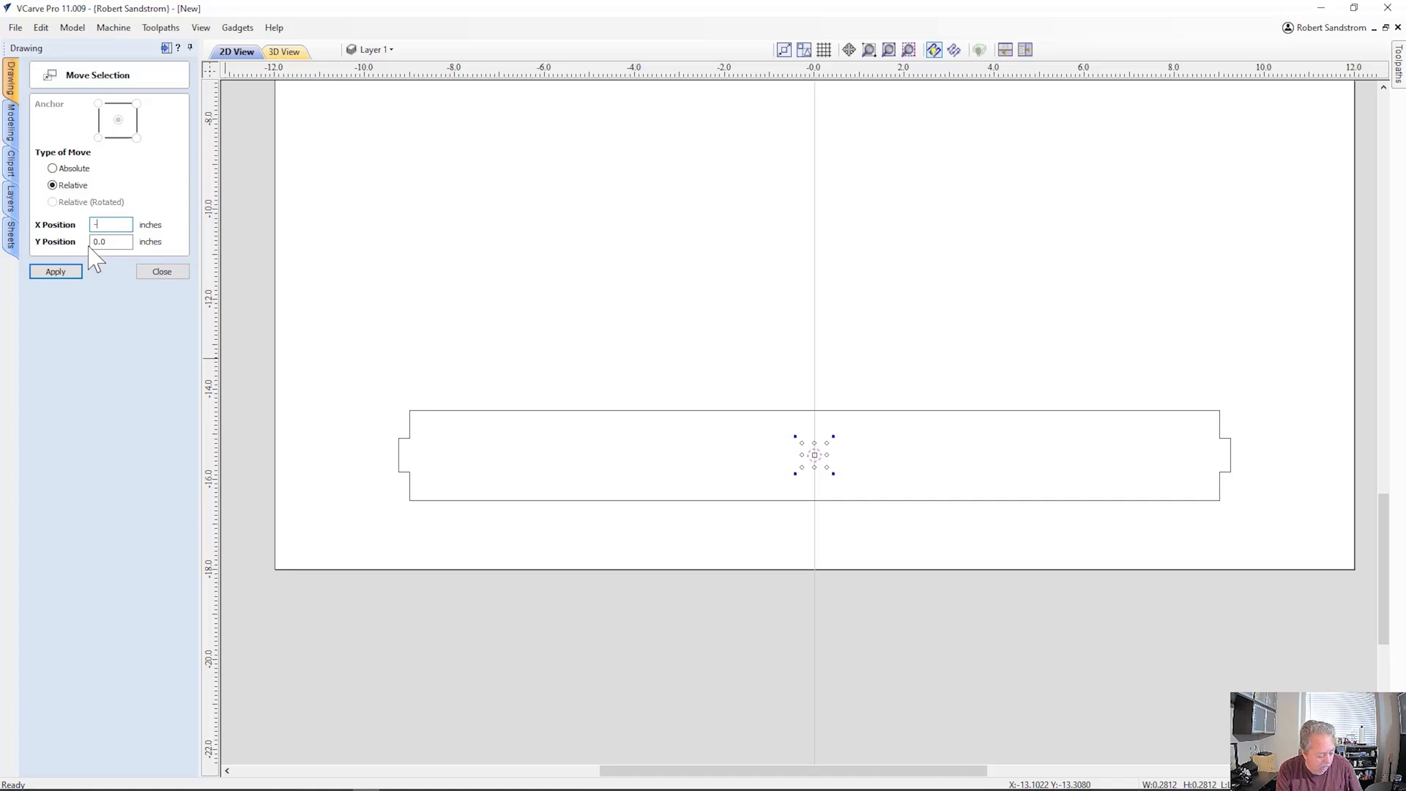
{"action": "type", "text": "8.0"}
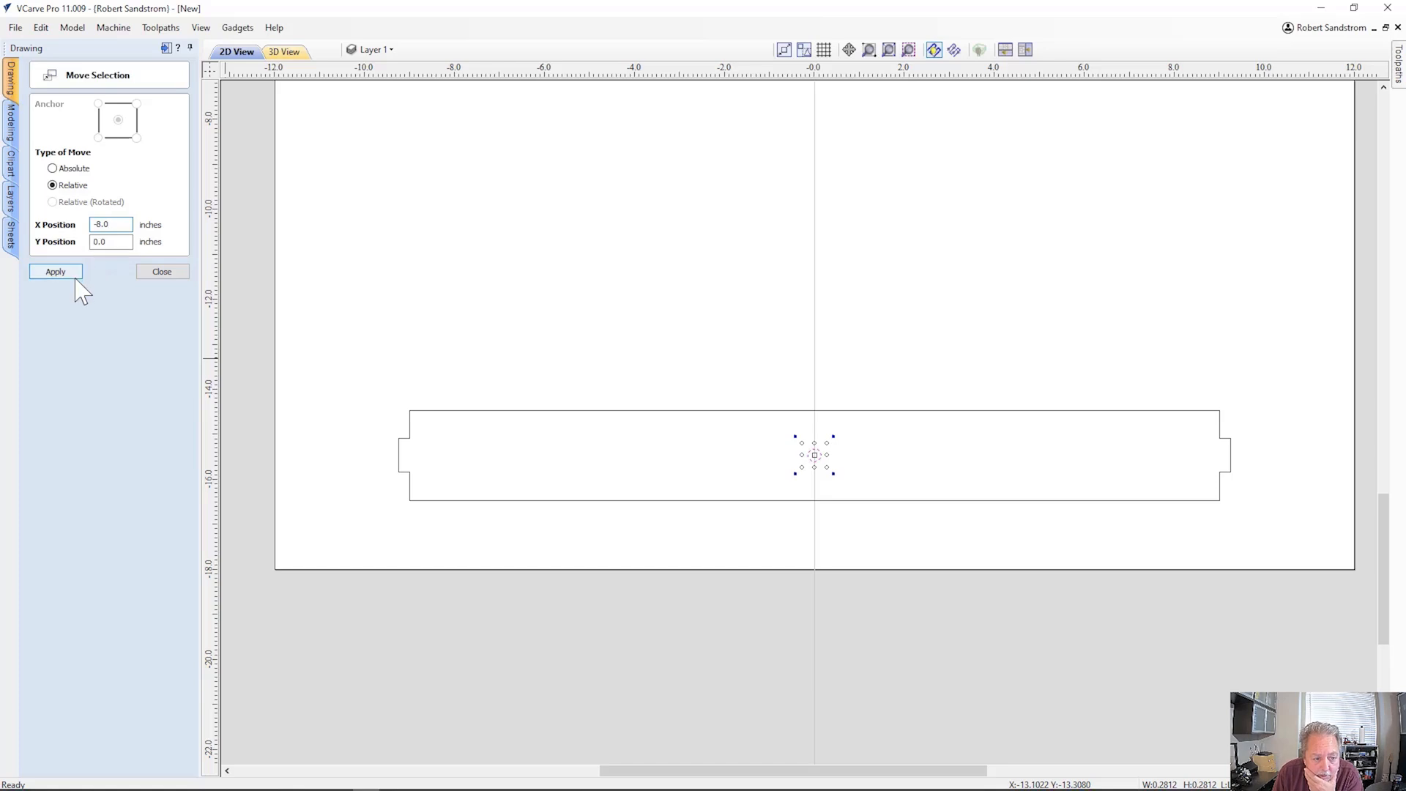
{"action": "left_click", "coordinate": [70, 273]}
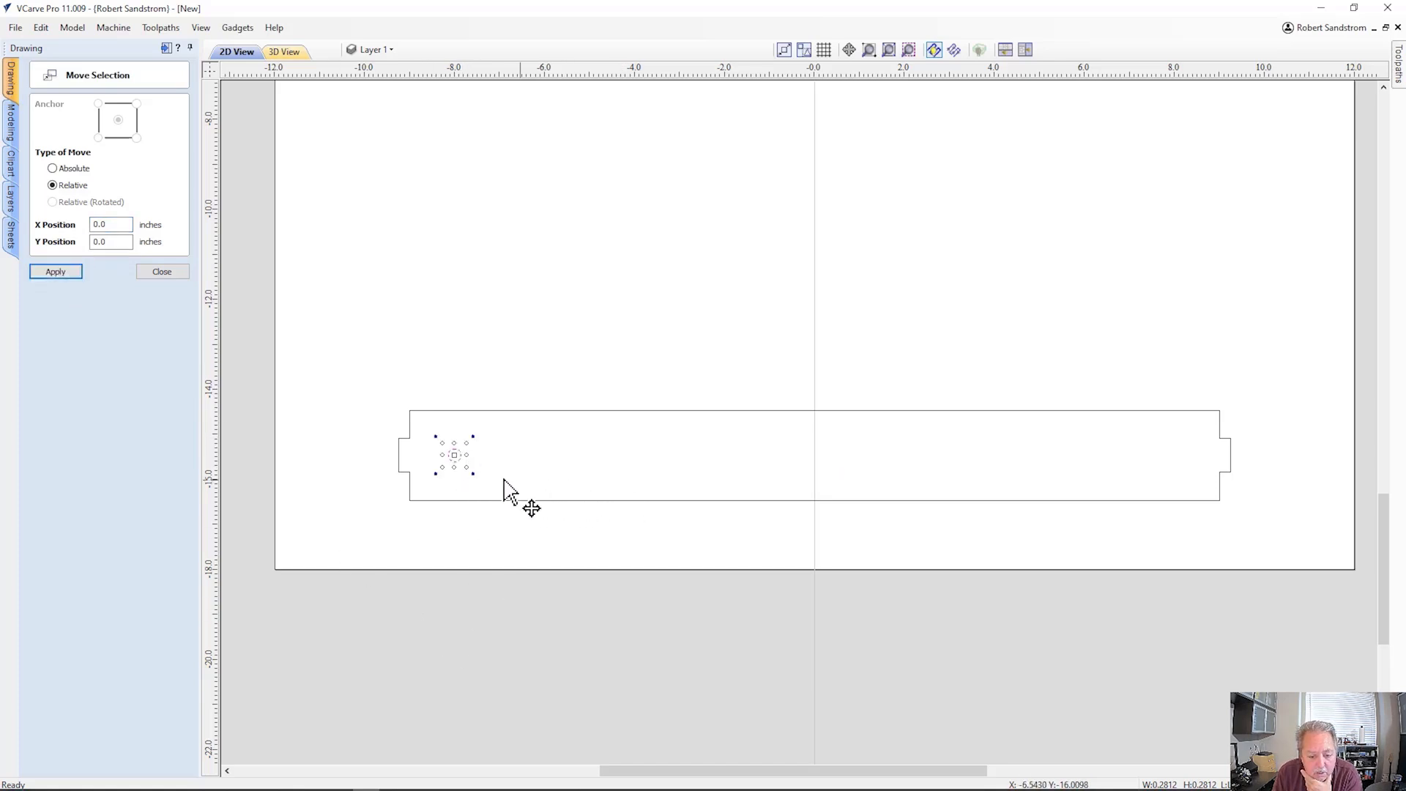
{"action": "left_click", "coordinate": [163, 272]}
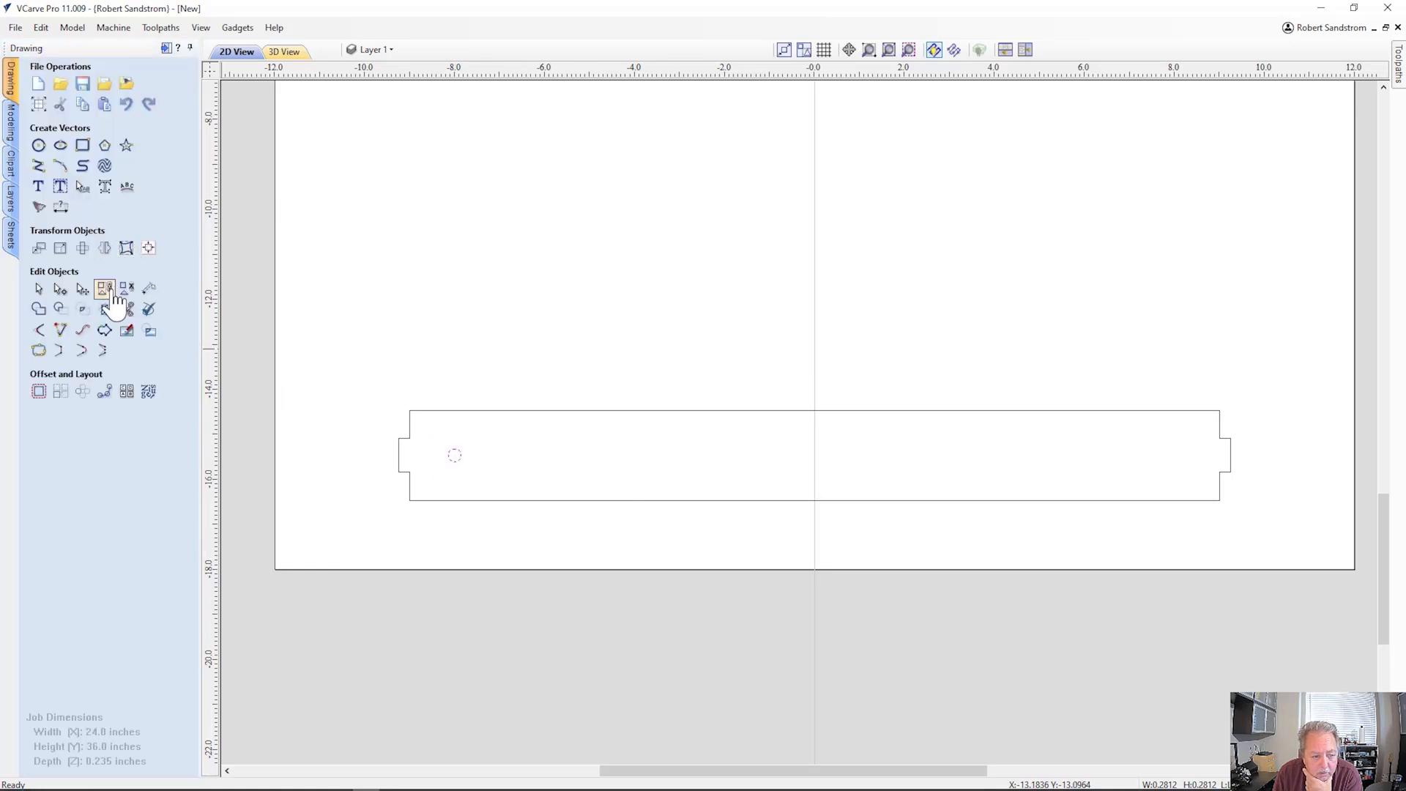
Create a horizontally mirrored copy of the hole about the job center, at the slat's opposite end.
{"action": "left_click", "coordinate": [104, 247]}
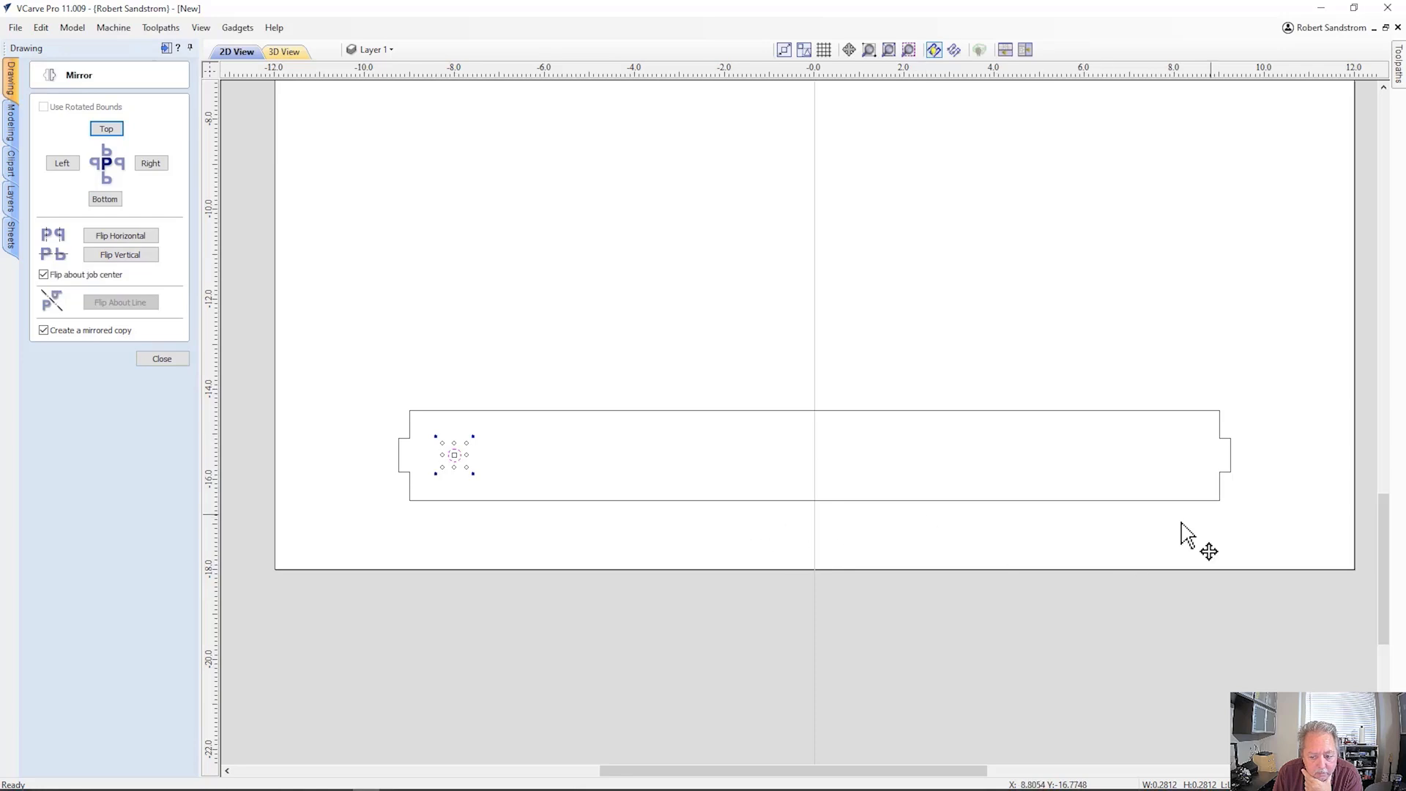
{"action": "left_click", "coordinate": [117, 236]}
{"action": "left_click", "coordinate": [505, 368]}
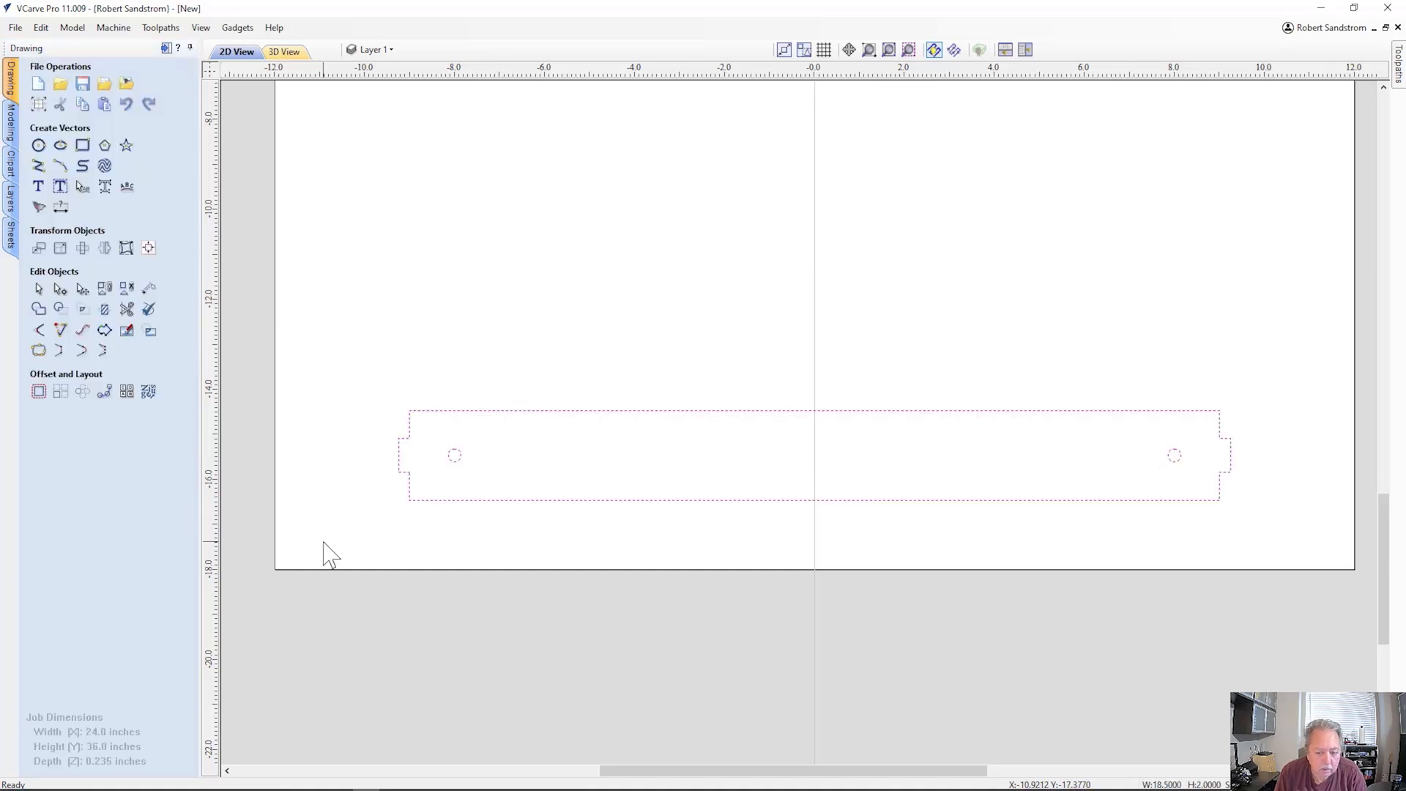
{"action": "left_click", "coordinate": [325, 541]}
{"action": "left_click", "coordinate": [327, 558]}
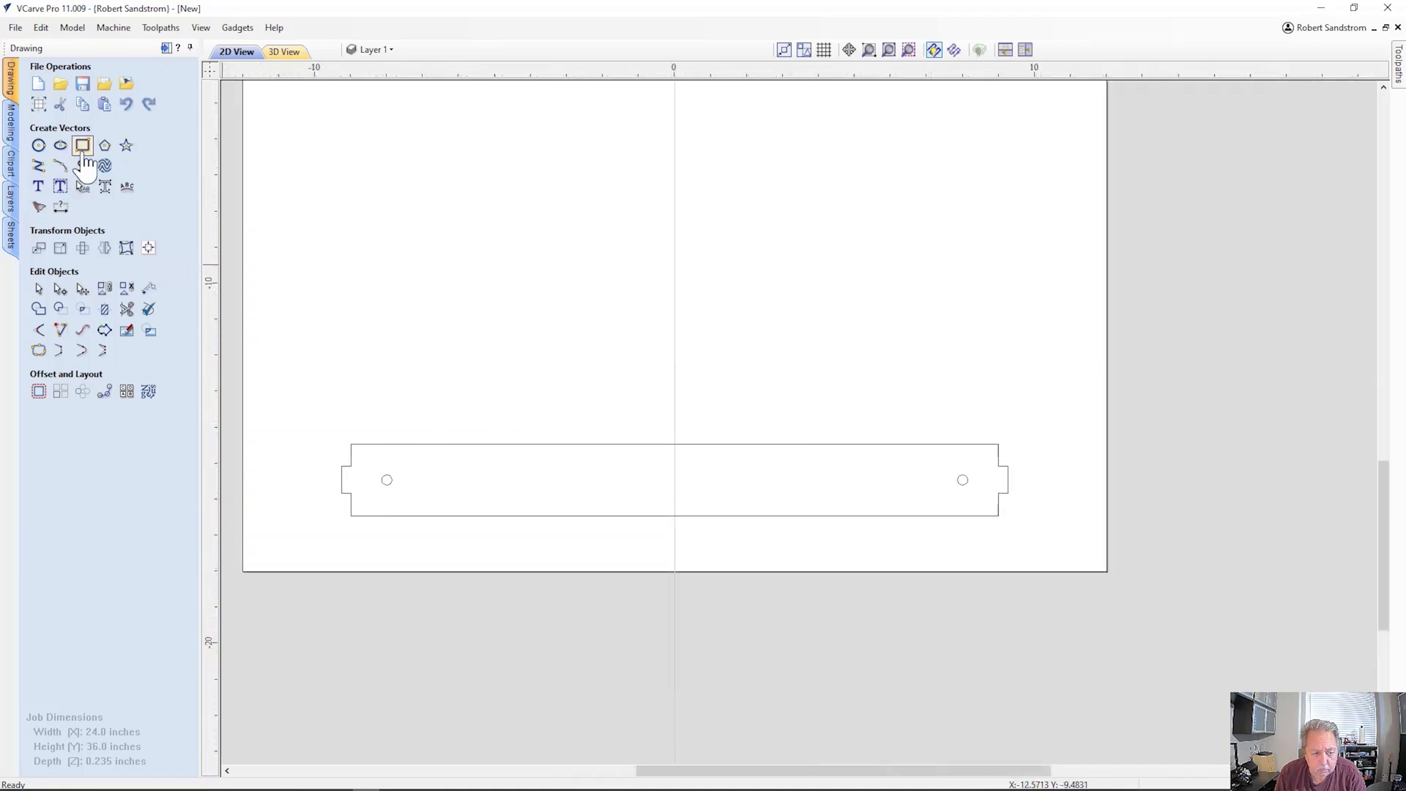
Draw a rectangle 18.5 inches wide and 0.75 inches high above the slat outline.
{"action": "left_click", "coordinate": [82, 146]}
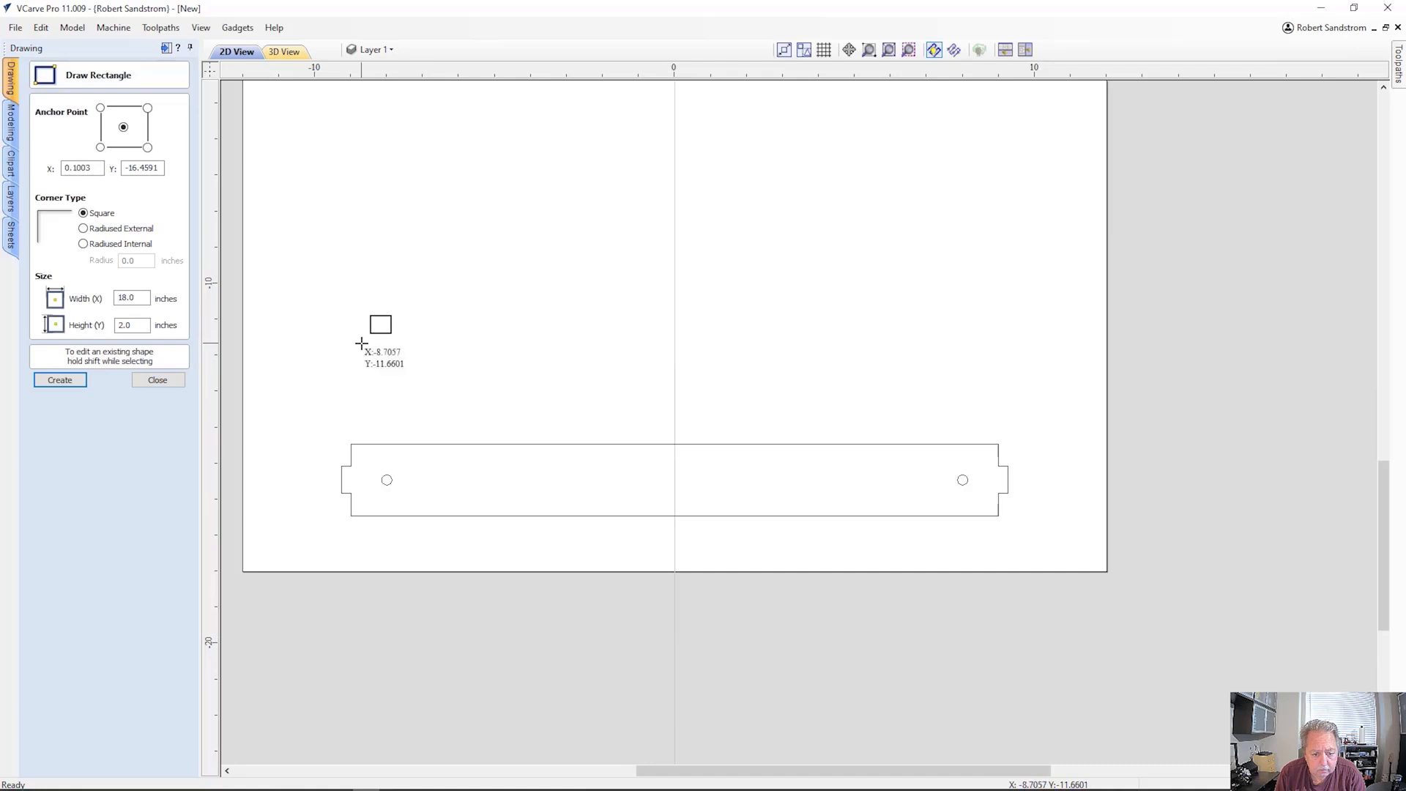
{"action": "left_click_drag", "start_coordinate": [330, 340], "coordinate": [1017, 383]}
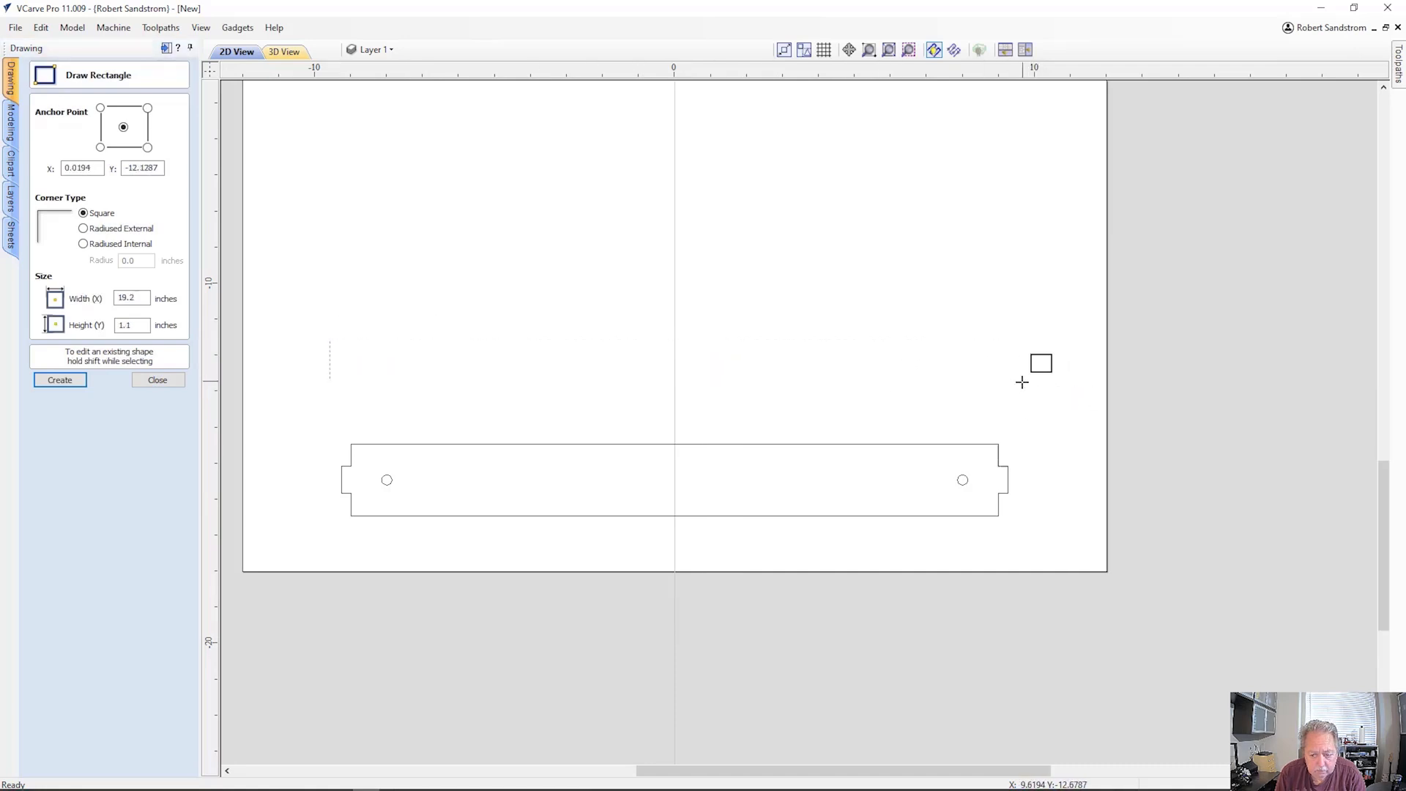
{"action": "double_click", "coordinate": [145, 297]}
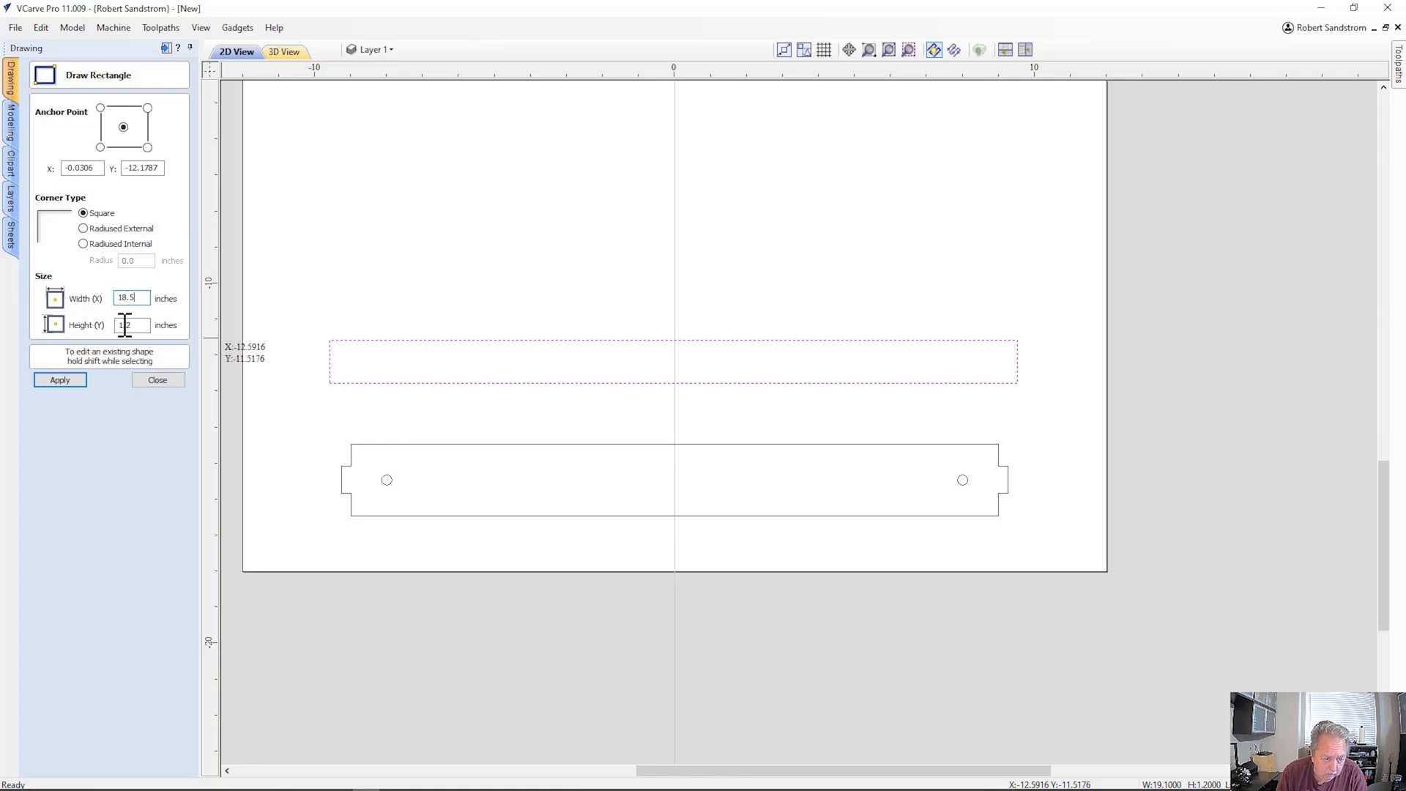
{"action": "type", "text": ".75"}
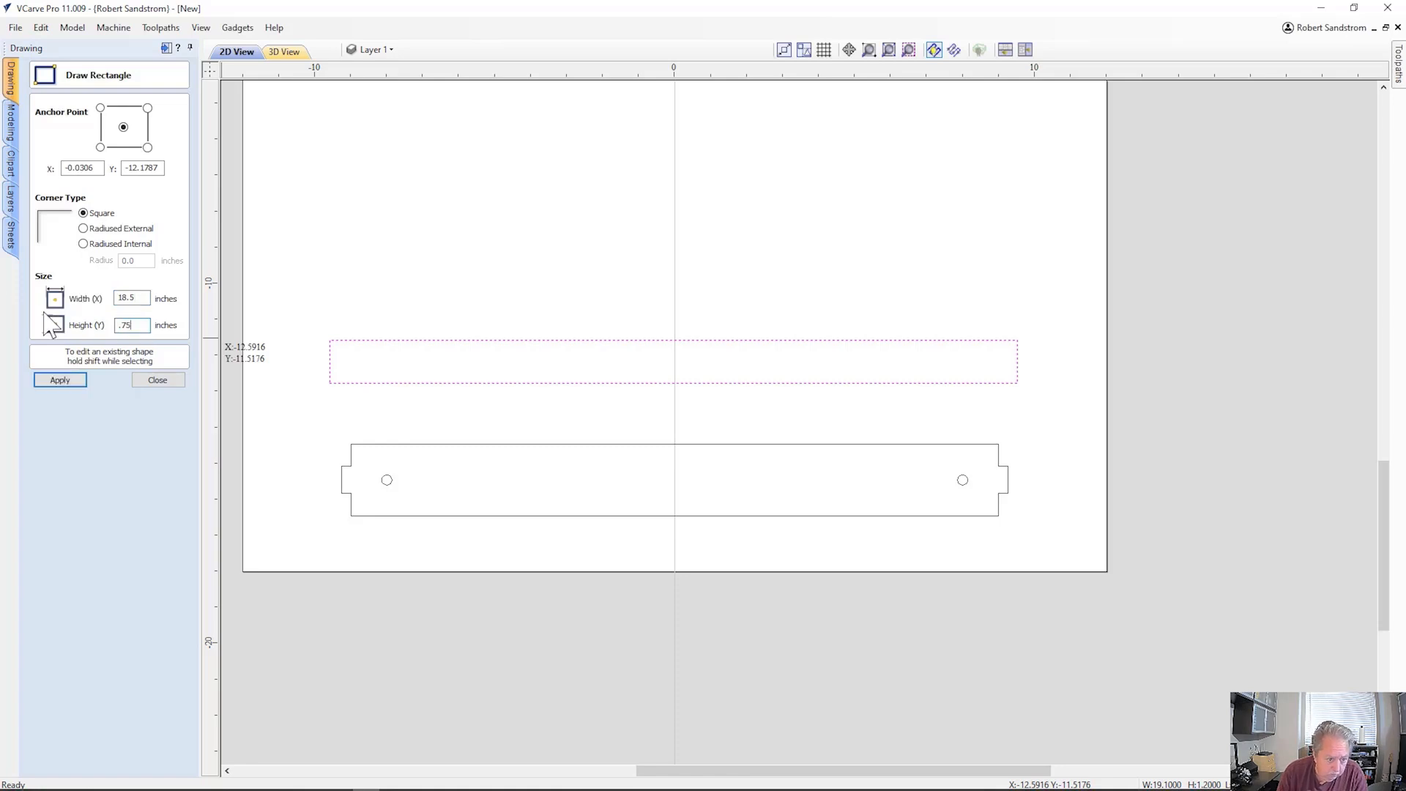
{"action": "left_click", "coordinate": [49, 379]}
{"action": "left_click", "coordinate": [157, 380]}
{"action": "left_click", "coordinate": [355, 366]}
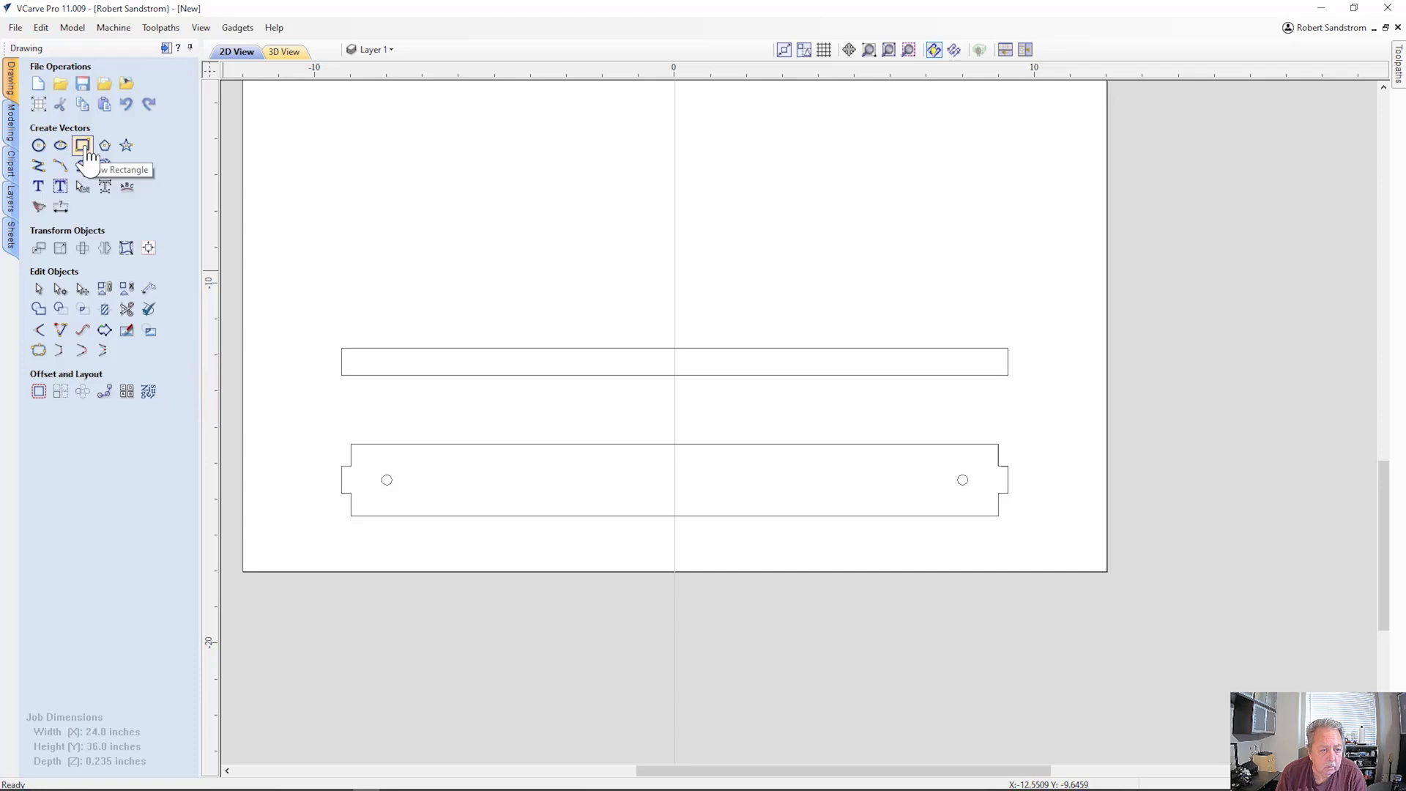
Draw a rectangle 18 inches wide and 4.25 inches high overlapping the narrow rectangle above the slat.
{"action": "left_click", "coordinate": [82, 146]}
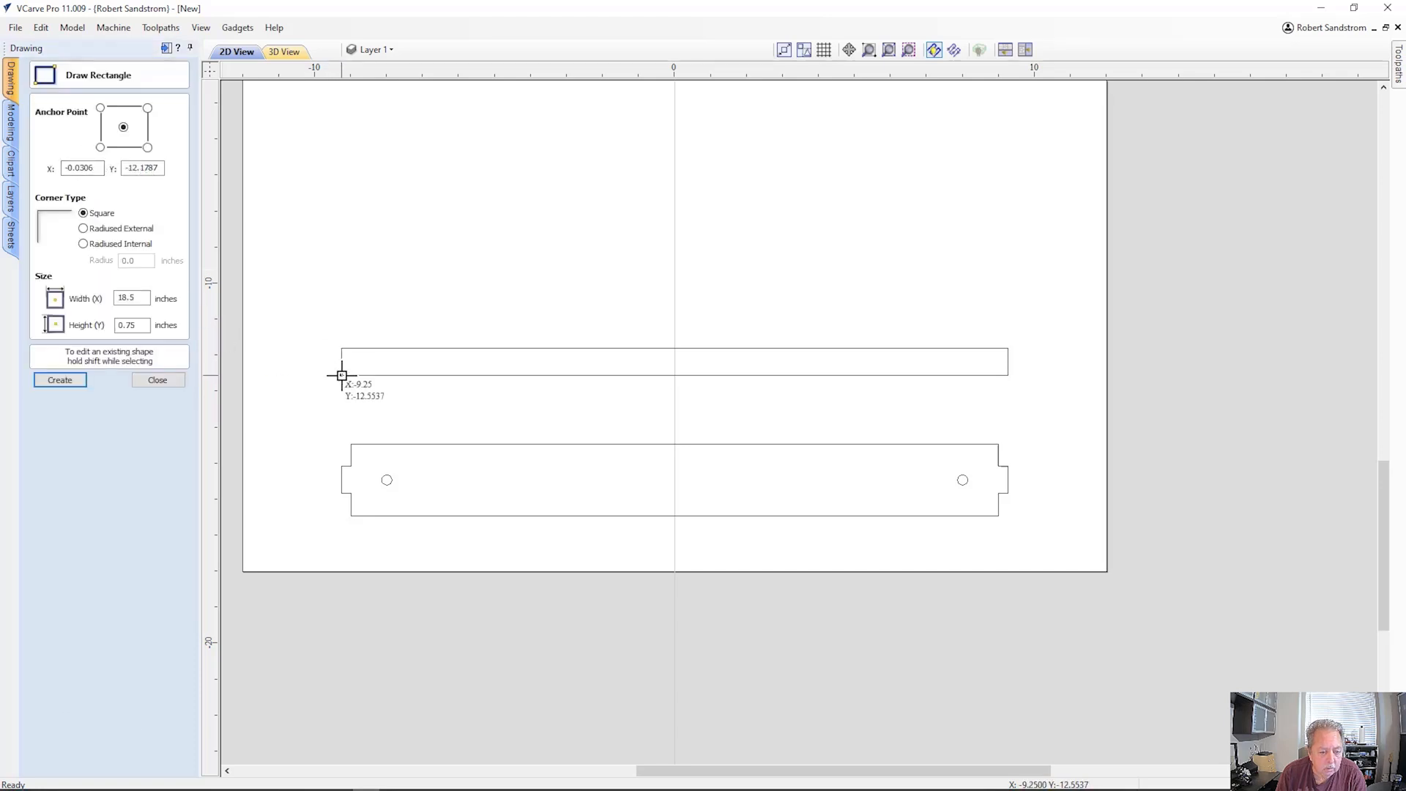
{"action": "left_click_drag", "start_coordinate": [341, 375], "coordinate": [997, 243]}
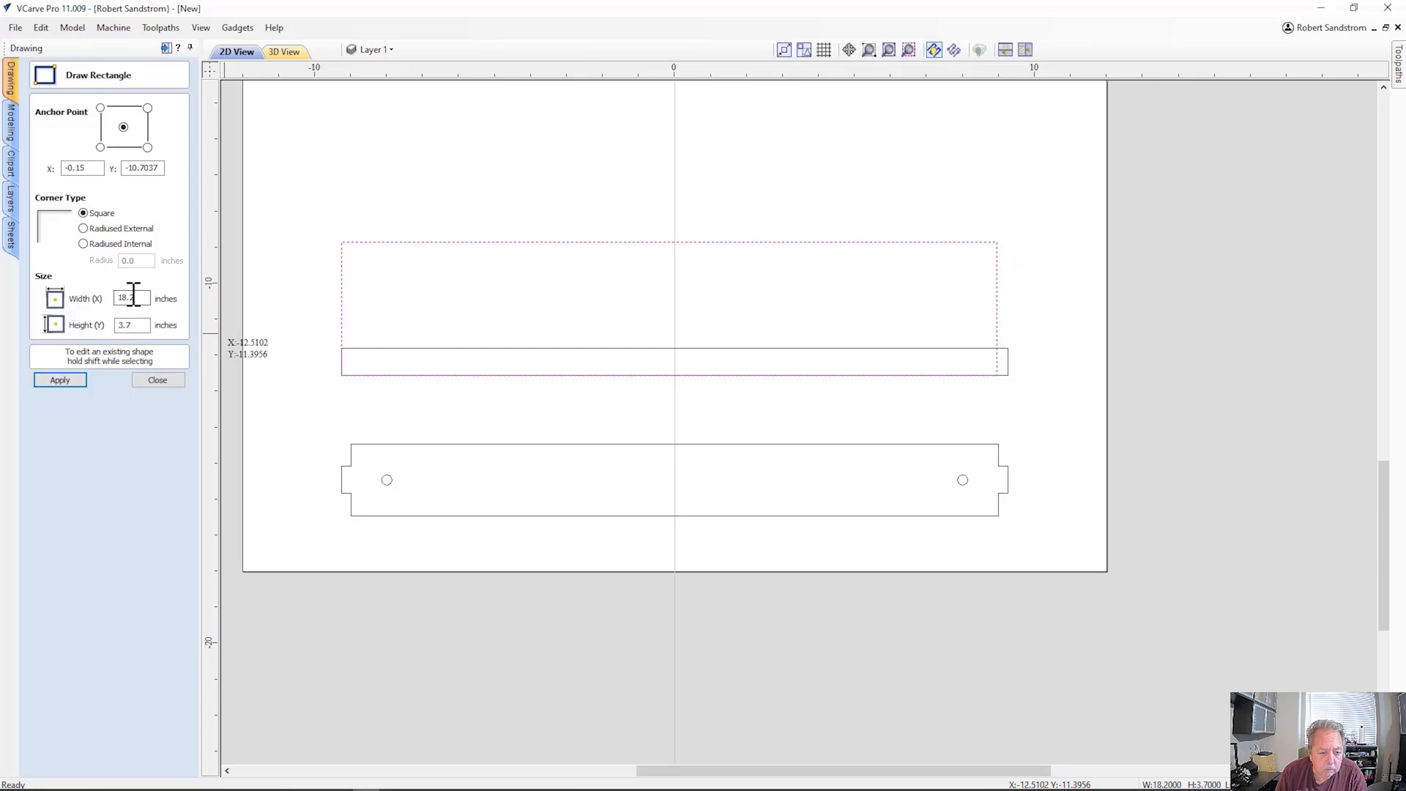
{"action": "double_click", "coordinate": [139, 298]}
{"action": "type", "text": "18"}
{"action": "key", "text": "Tab"}
{"action": "type", "text": "4"}
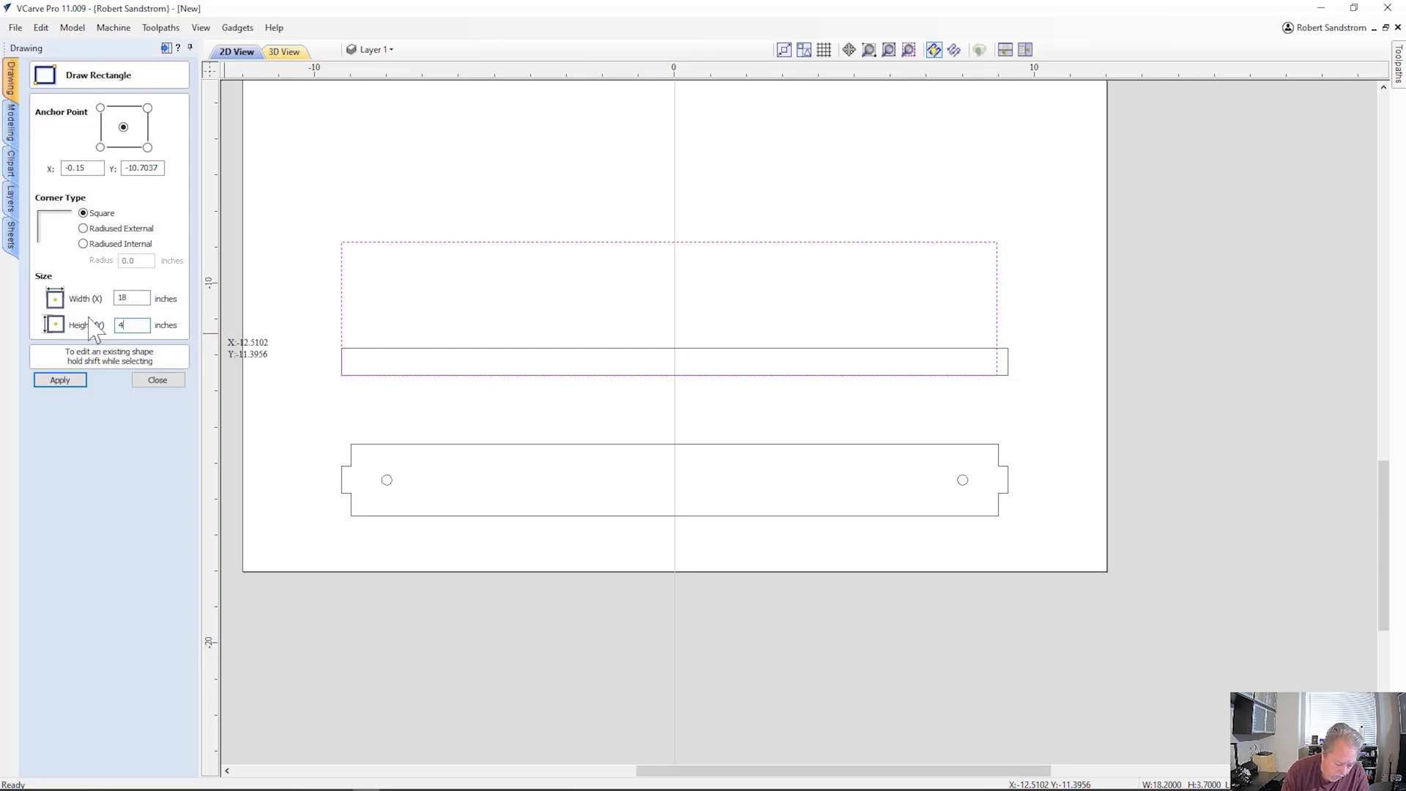
{"action": "left_click", "coordinate": [51, 381]}
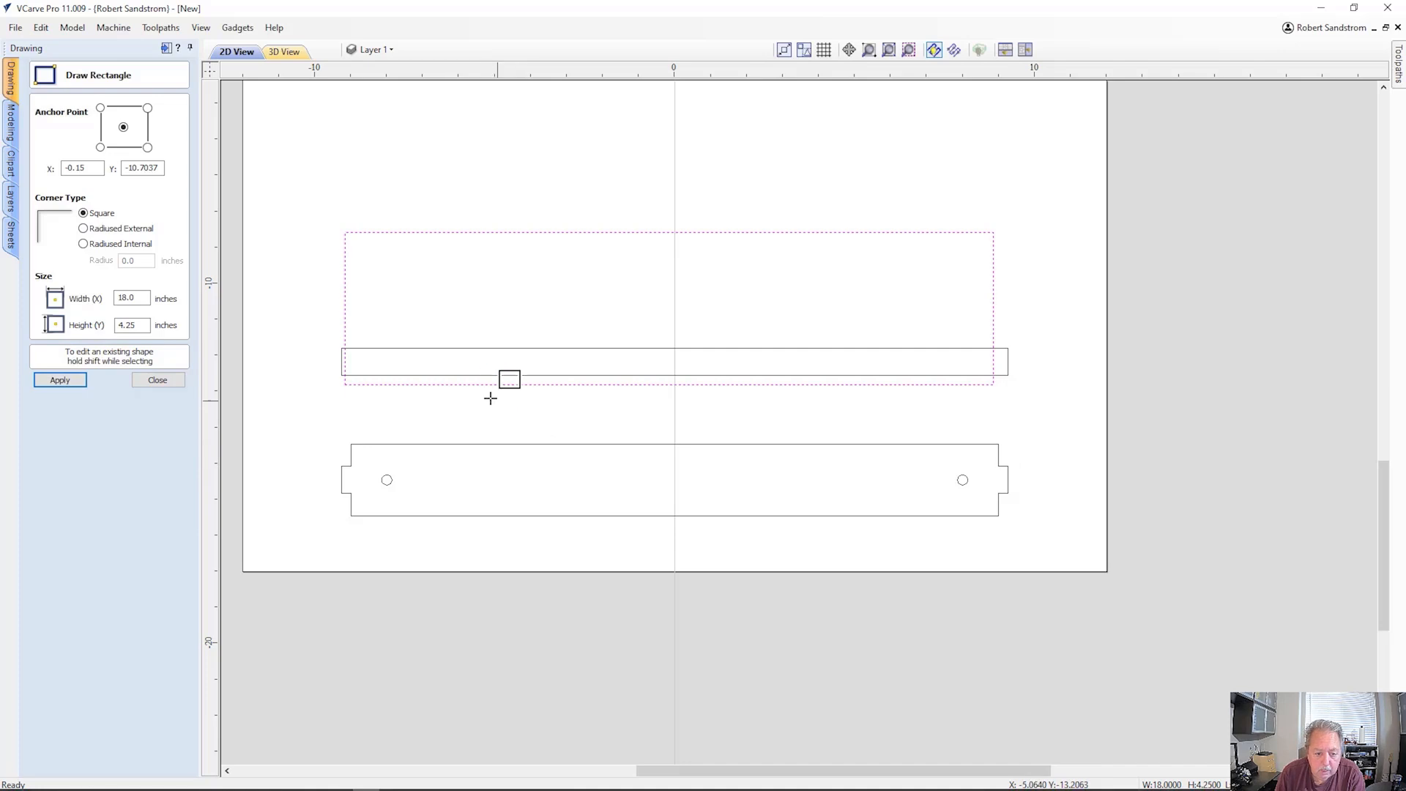
{"action": "left_click", "coordinate": [143, 388]}
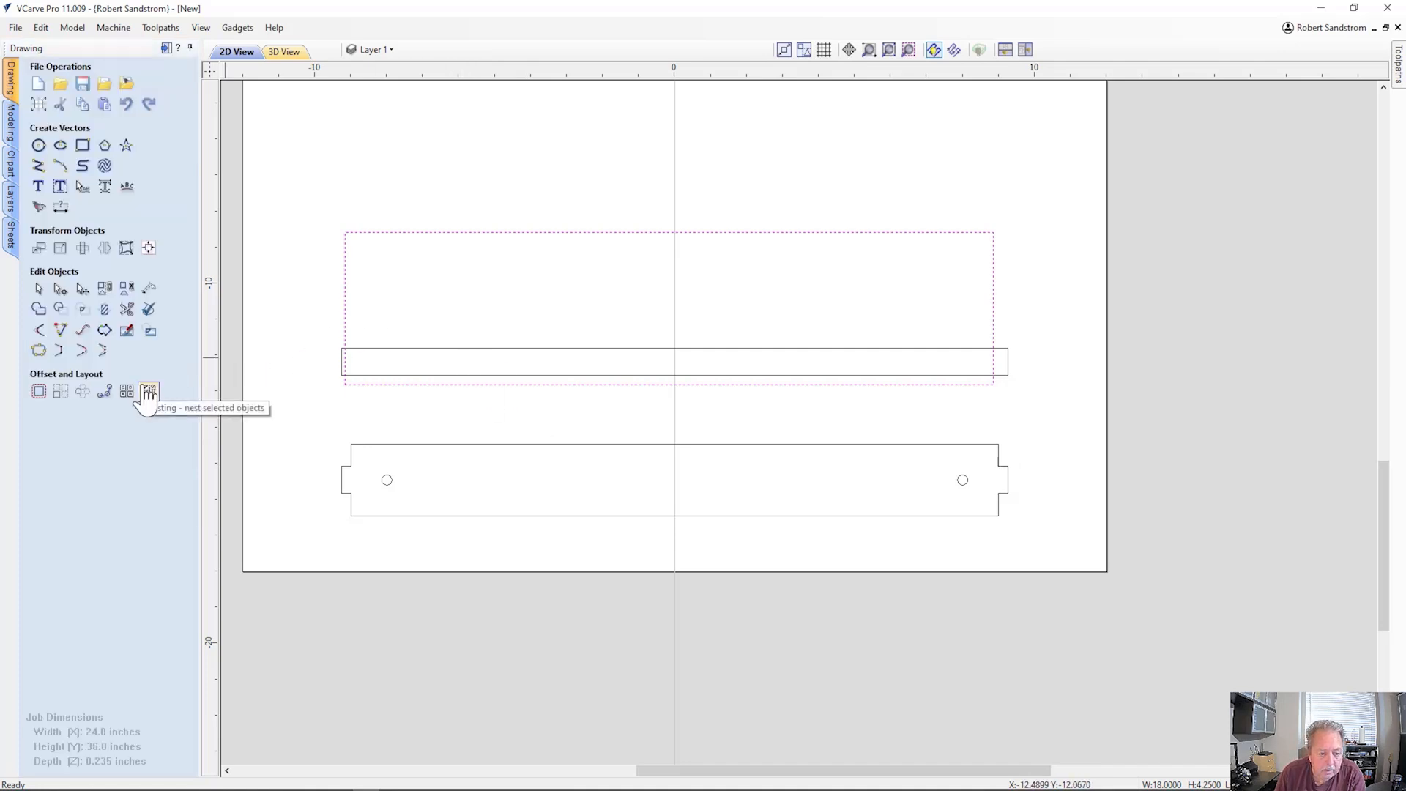
Align the 4.25 inch high rectangle's bottom edge with the inside bottom edge of the narrow rectangle.
{"action": "left_click", "coordinate": [487, 377], "text": "shift"}
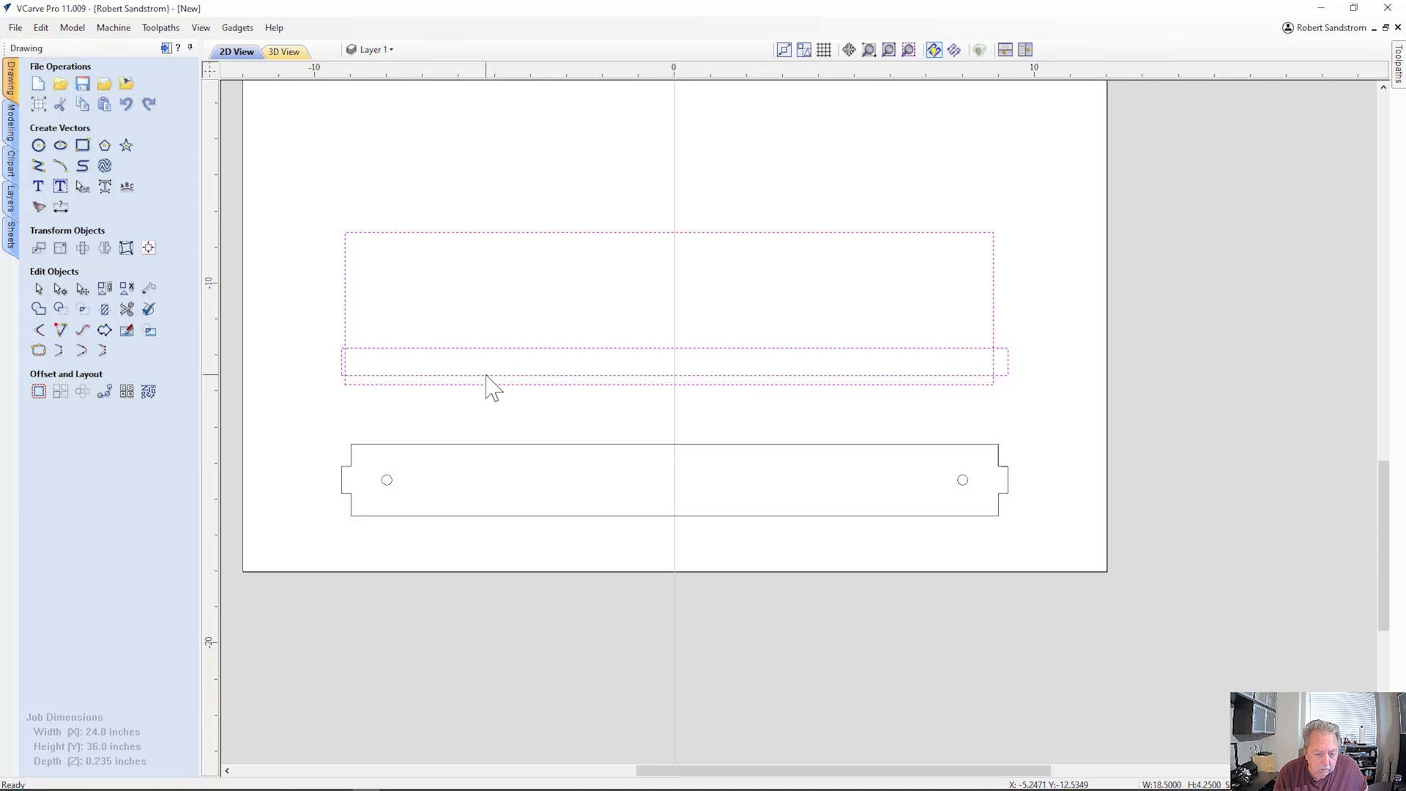
{"action": "left_click", "coordinate": [149, 248]}
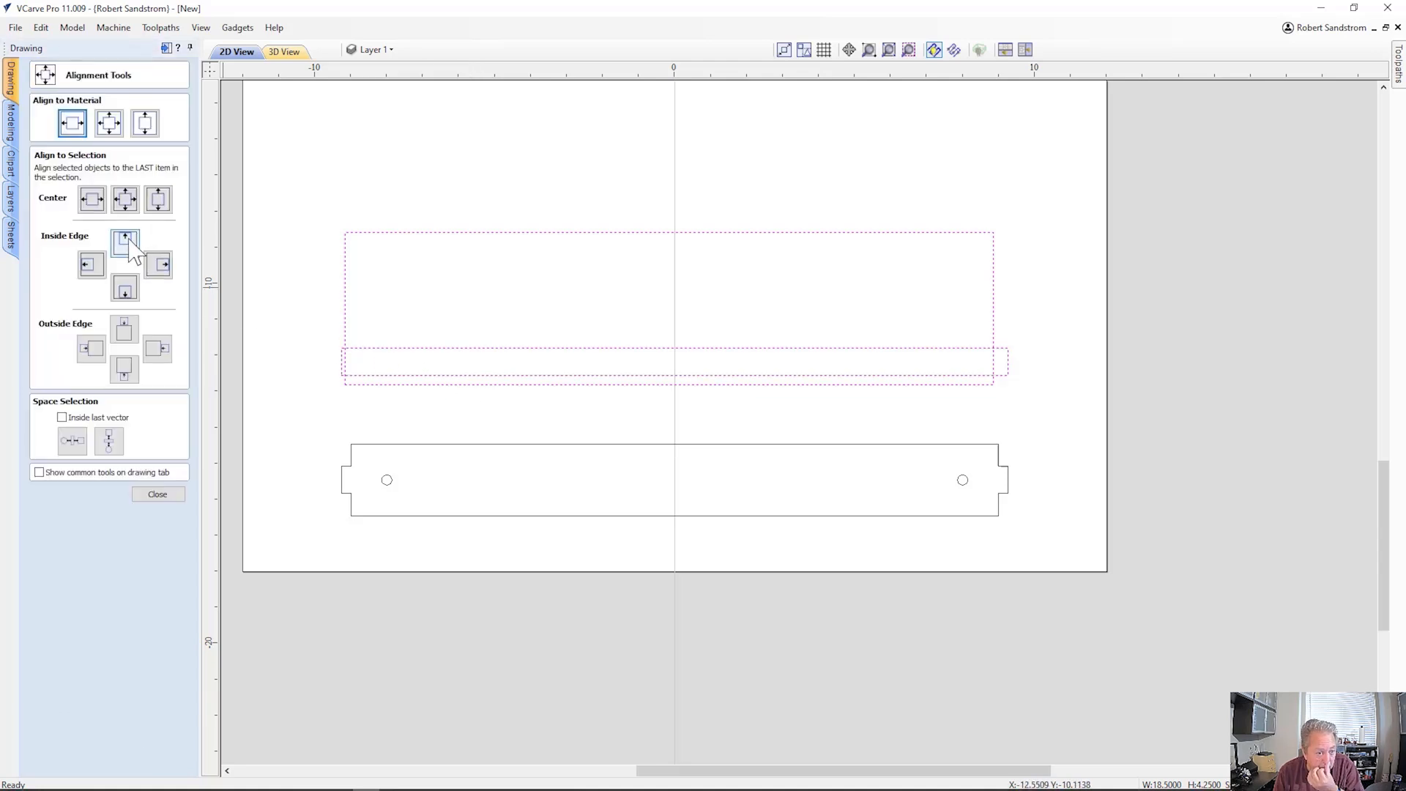
{"action": "left_click", "coordinate": [129, 242]}
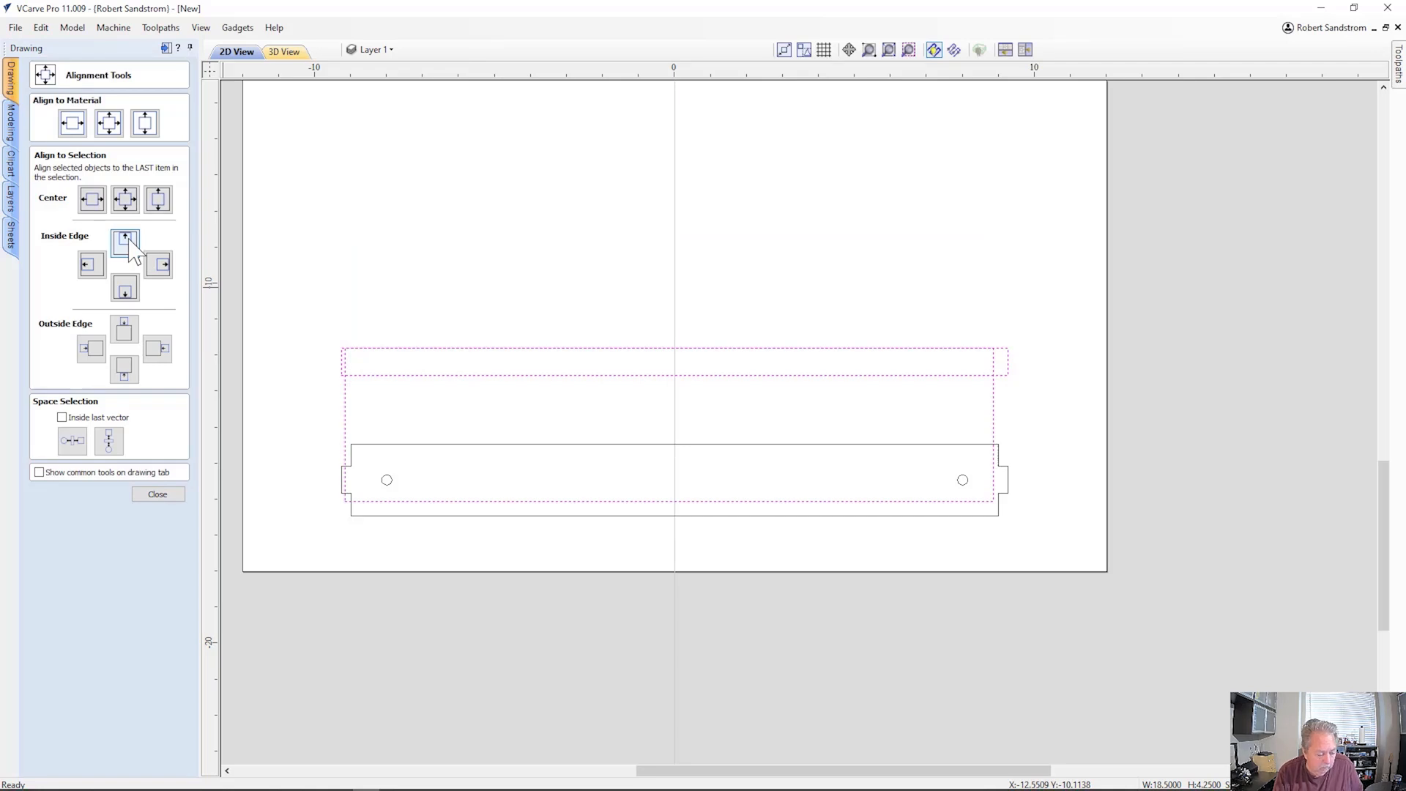
{"action": "left_click", "coordinate": [133, 293]}
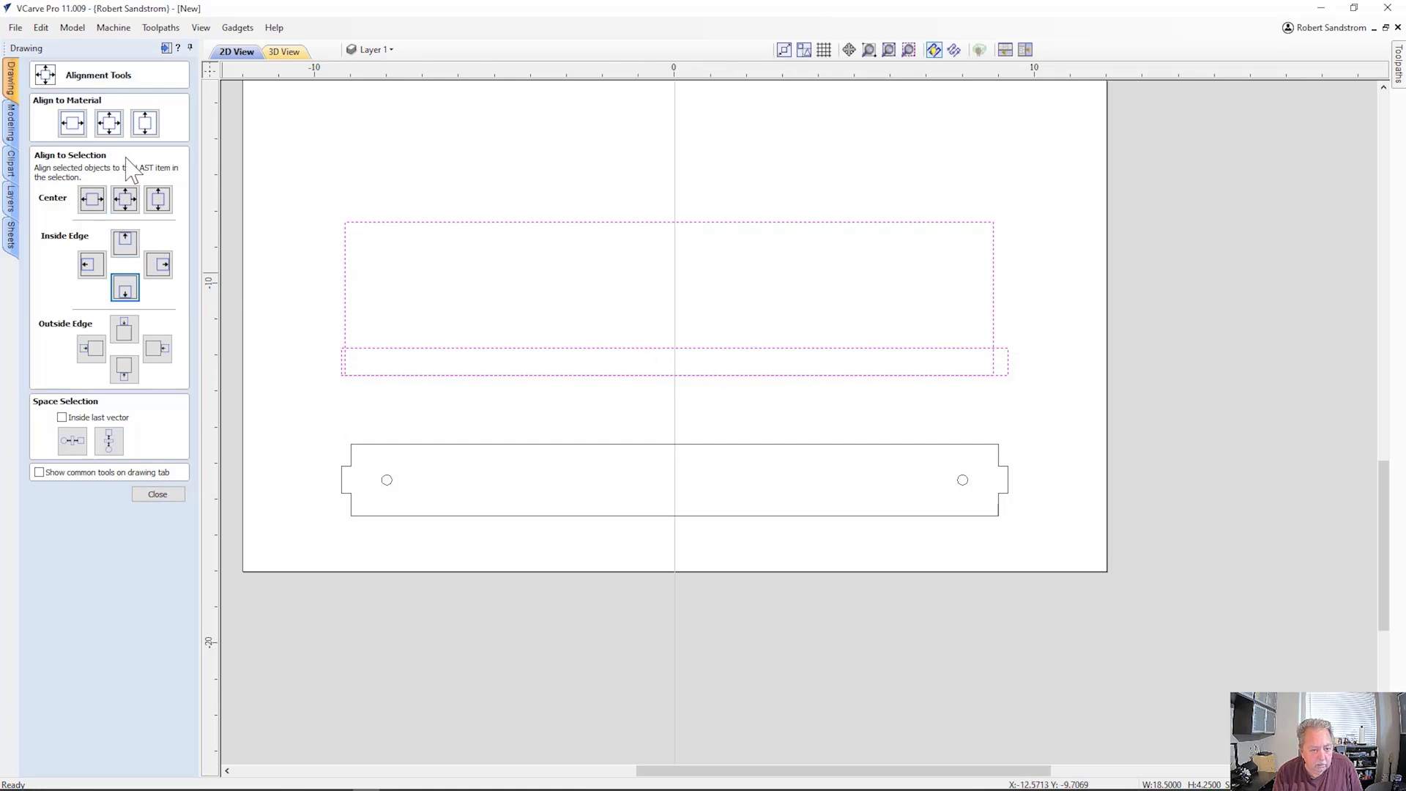
Center the 4.25 inch high rectangle horizontally on the narrow rectangle.
{"action": "left_click", "coordinate": [71, 123]}
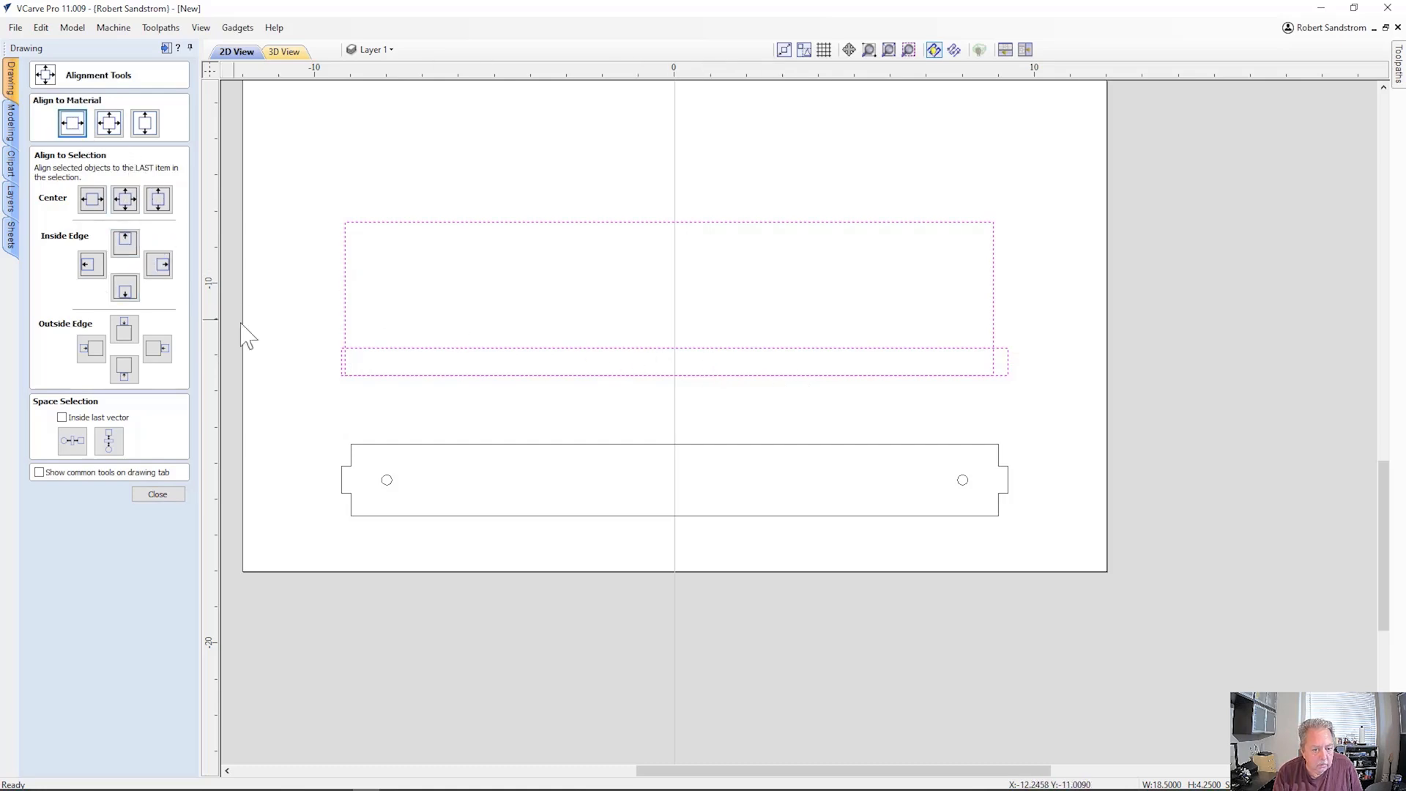
{"action": "left_click", "coordinate": [247, 475]}
{"action": "left_click", "coordinate": [583, 223]}
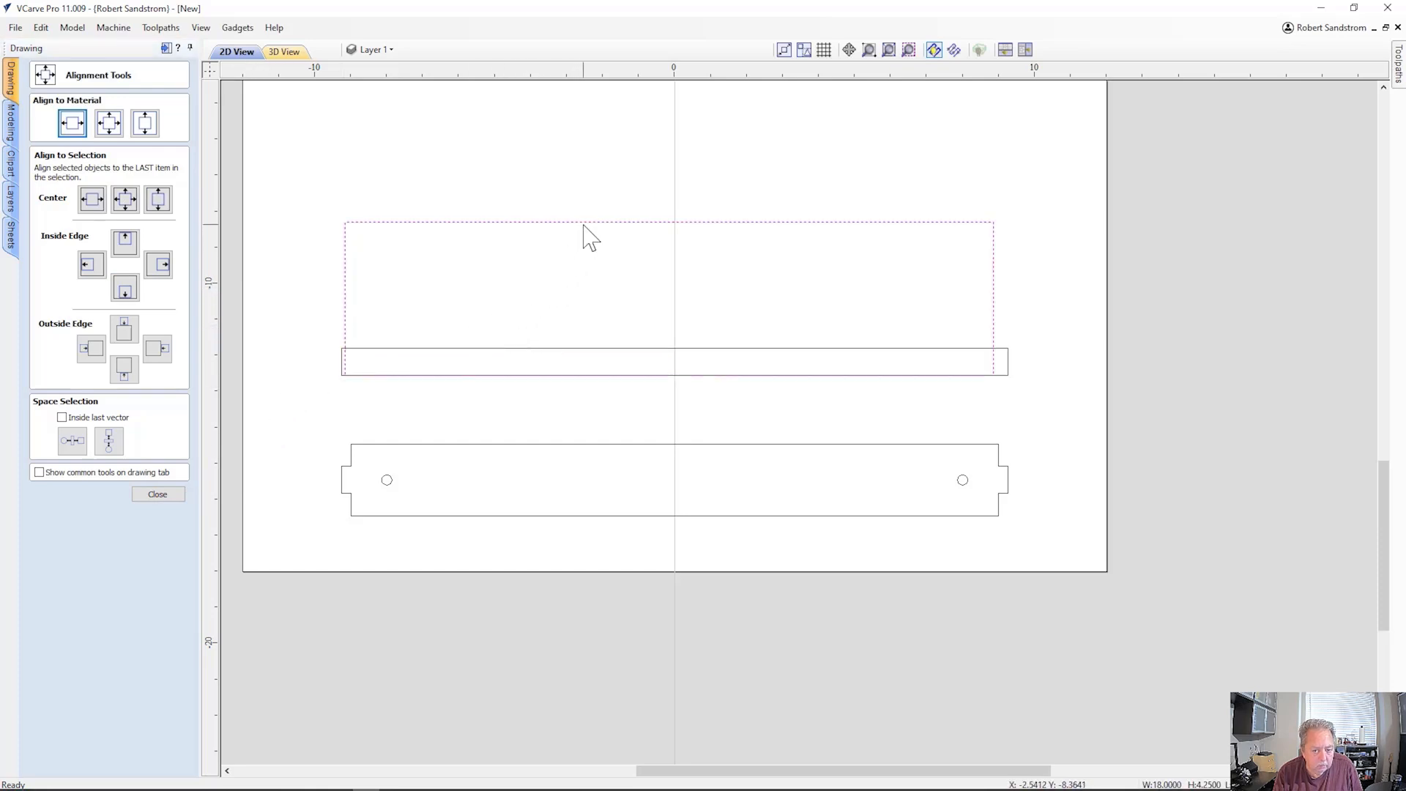
{"action": "left_click", "coordinate": [542, 349], "text": "shift"}
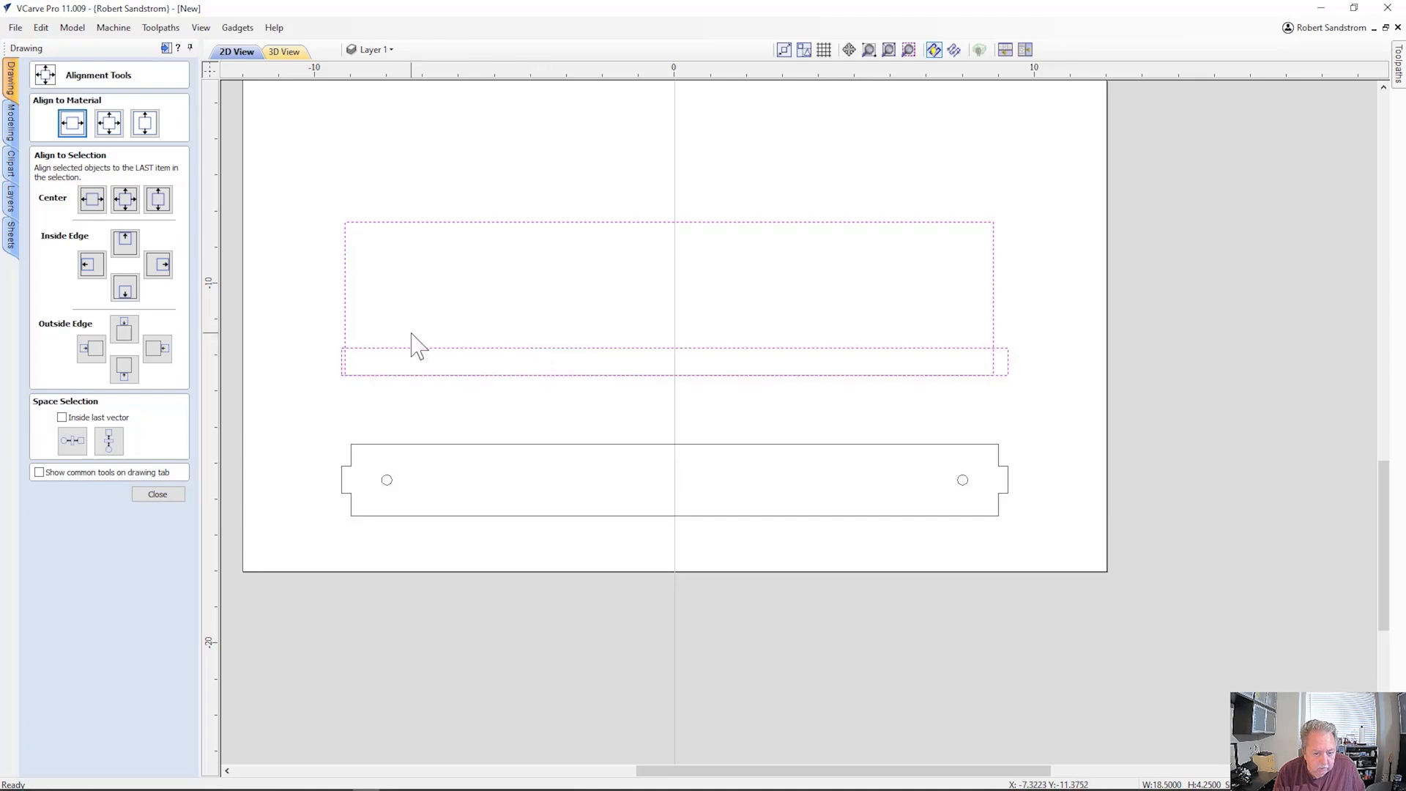
{"action": "left_click", "coordinate": [92, 199]}
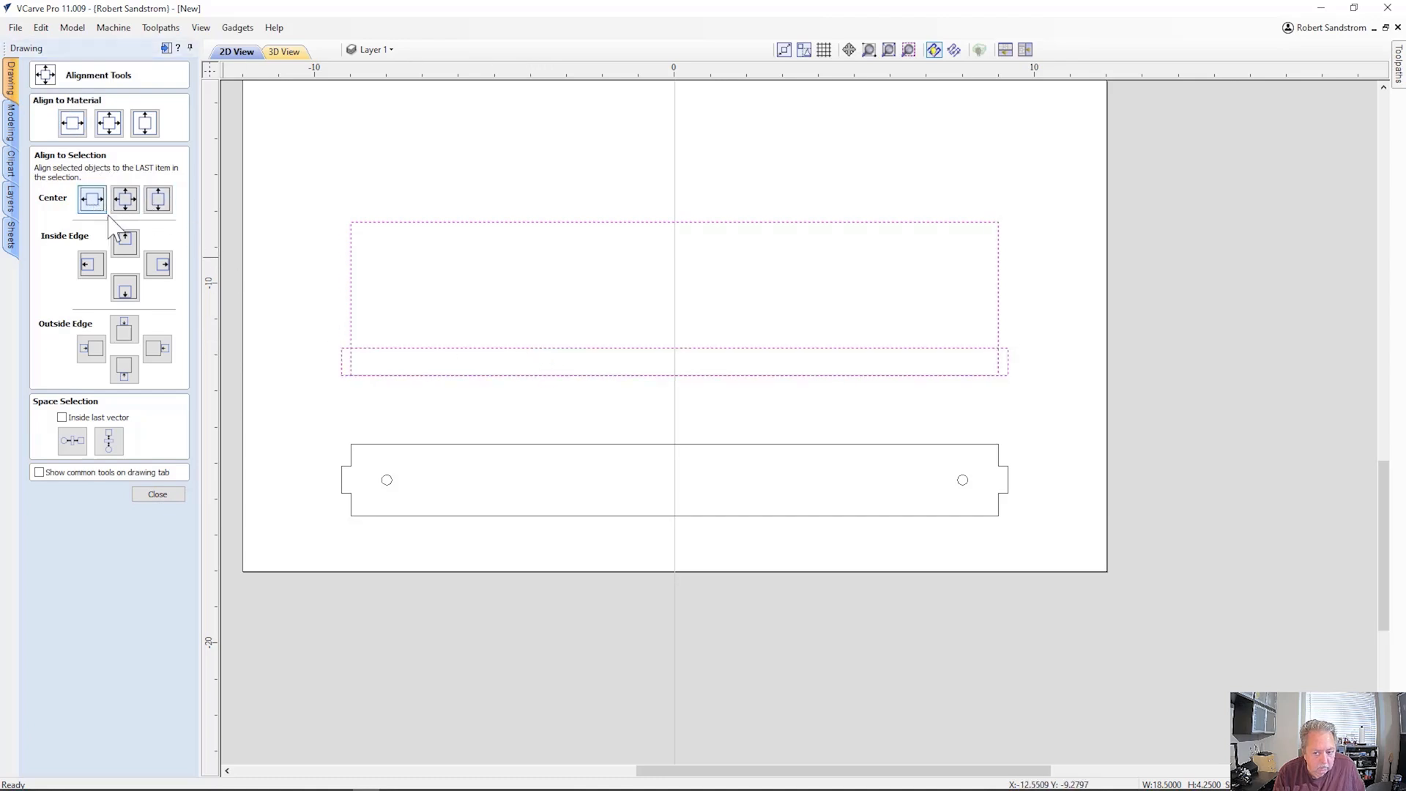
{"action": "left_click", "coordinate": [157, 494]}
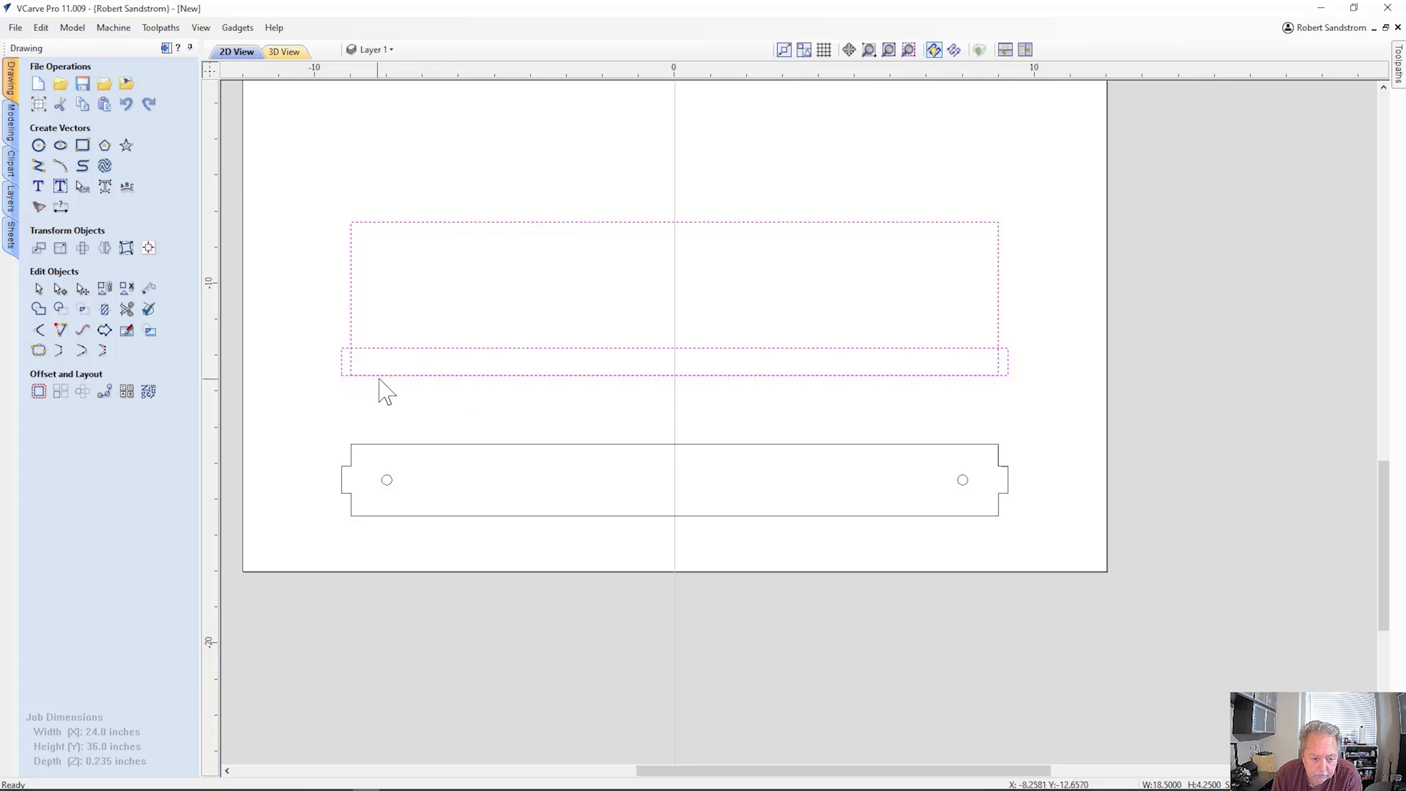
Move only the narrow rectangle up by 0.5 inches in Y relative to its position.
{"action": "left_click", "coordinate": [445, 349]}
{"action": "left_click", "coordinate": [452, 315]}
{"action": "left_click", "coordinate": [430, 349]}
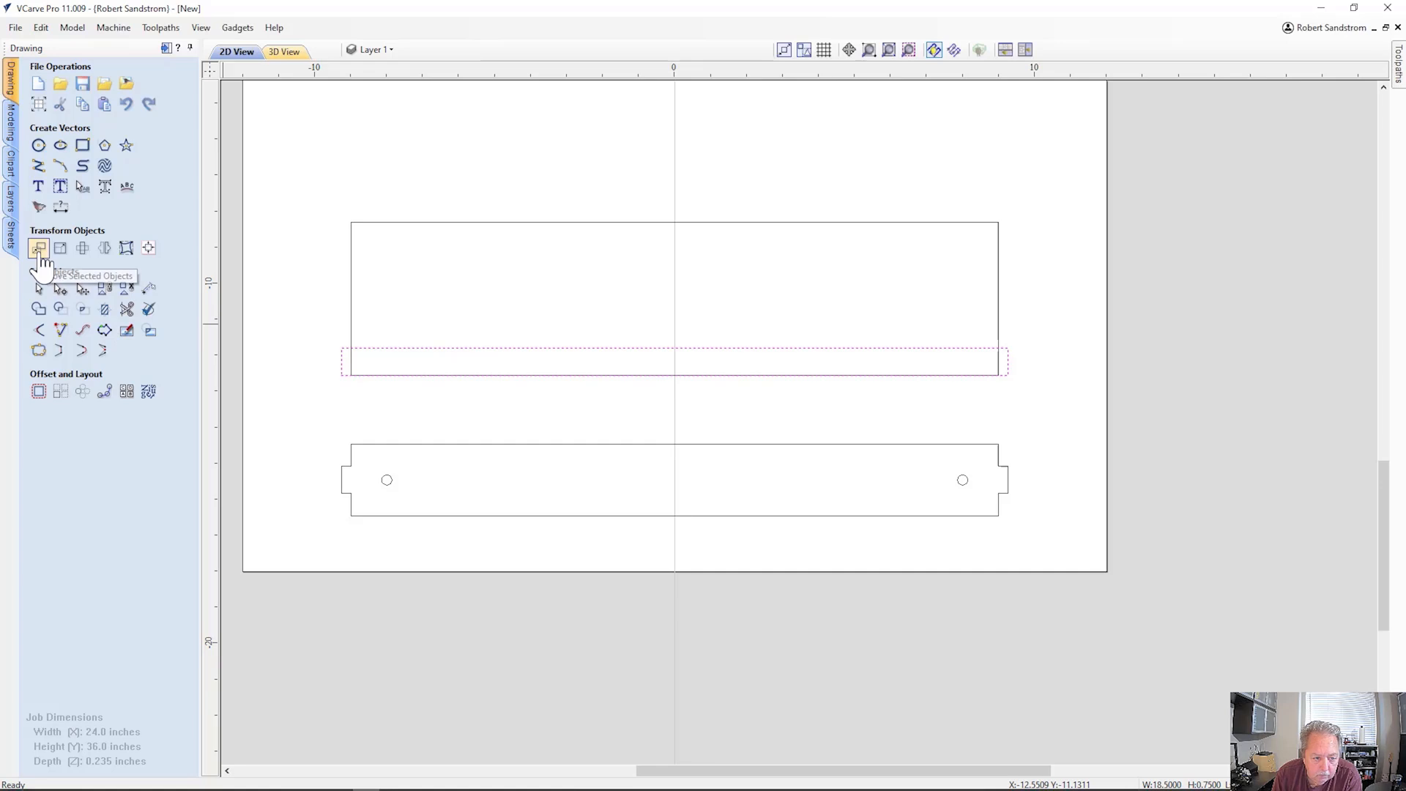
{"action": "left_click", "coordinate": [39, 247]}
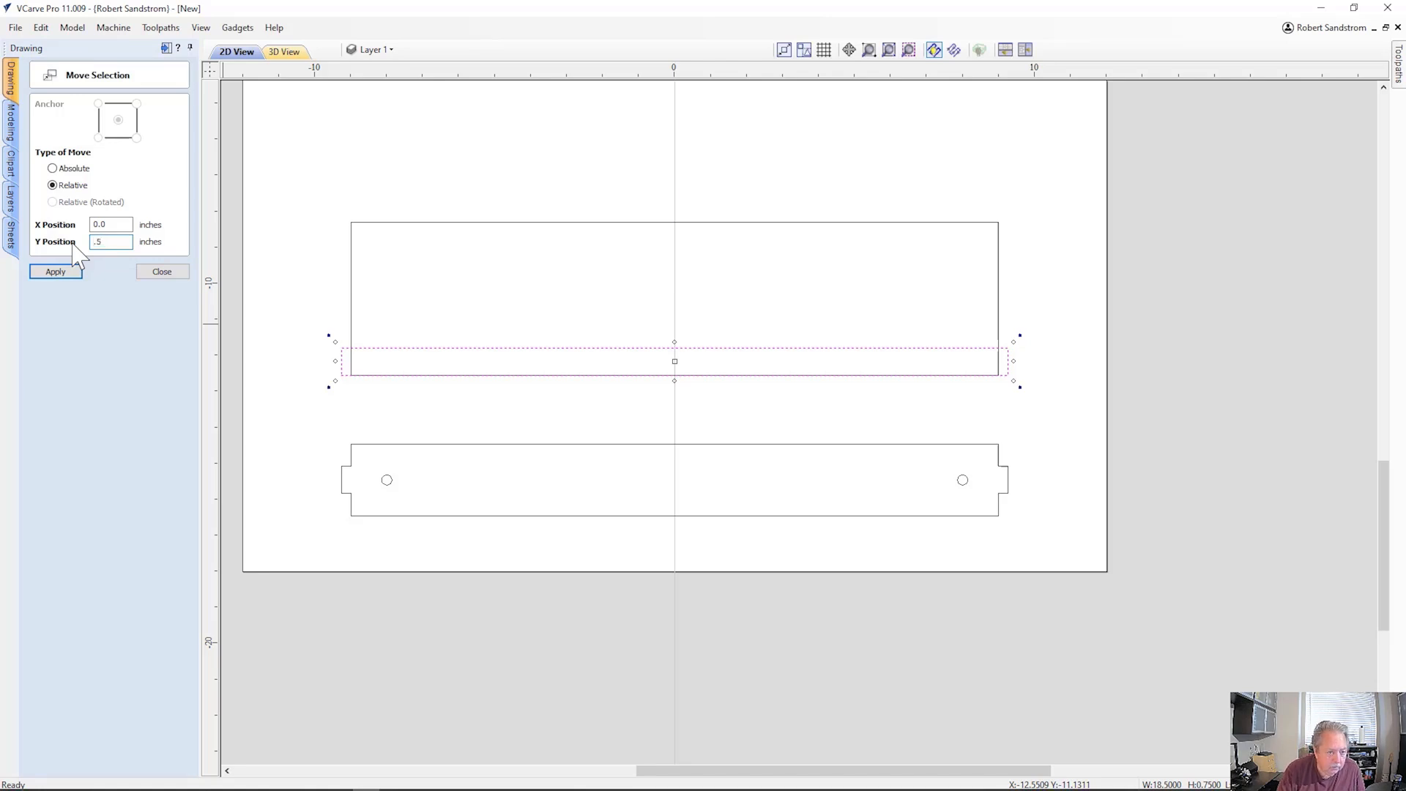
{"action": "left_click", "coordinate": [44, 273]}
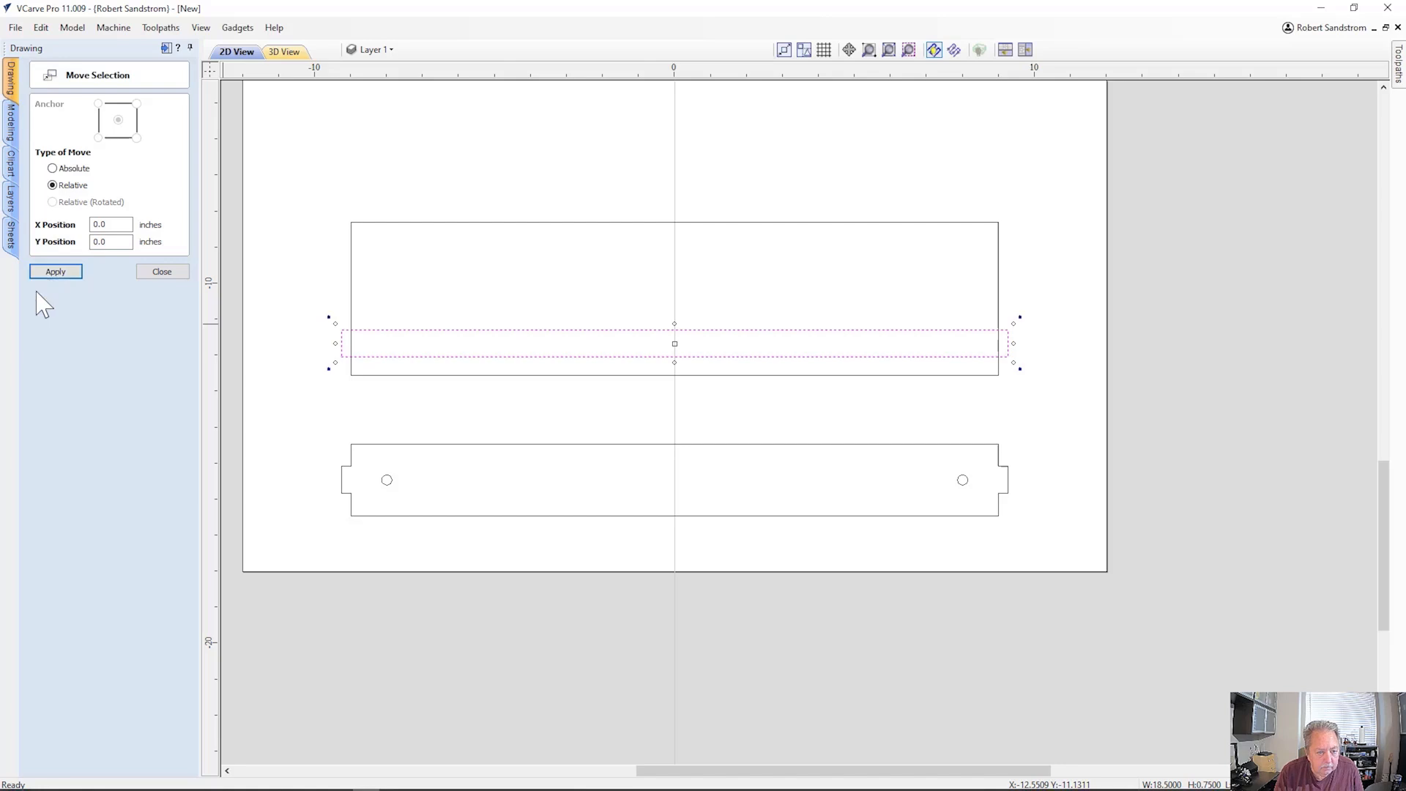
{"action": "left_click", "coordinate": [162, 272]}
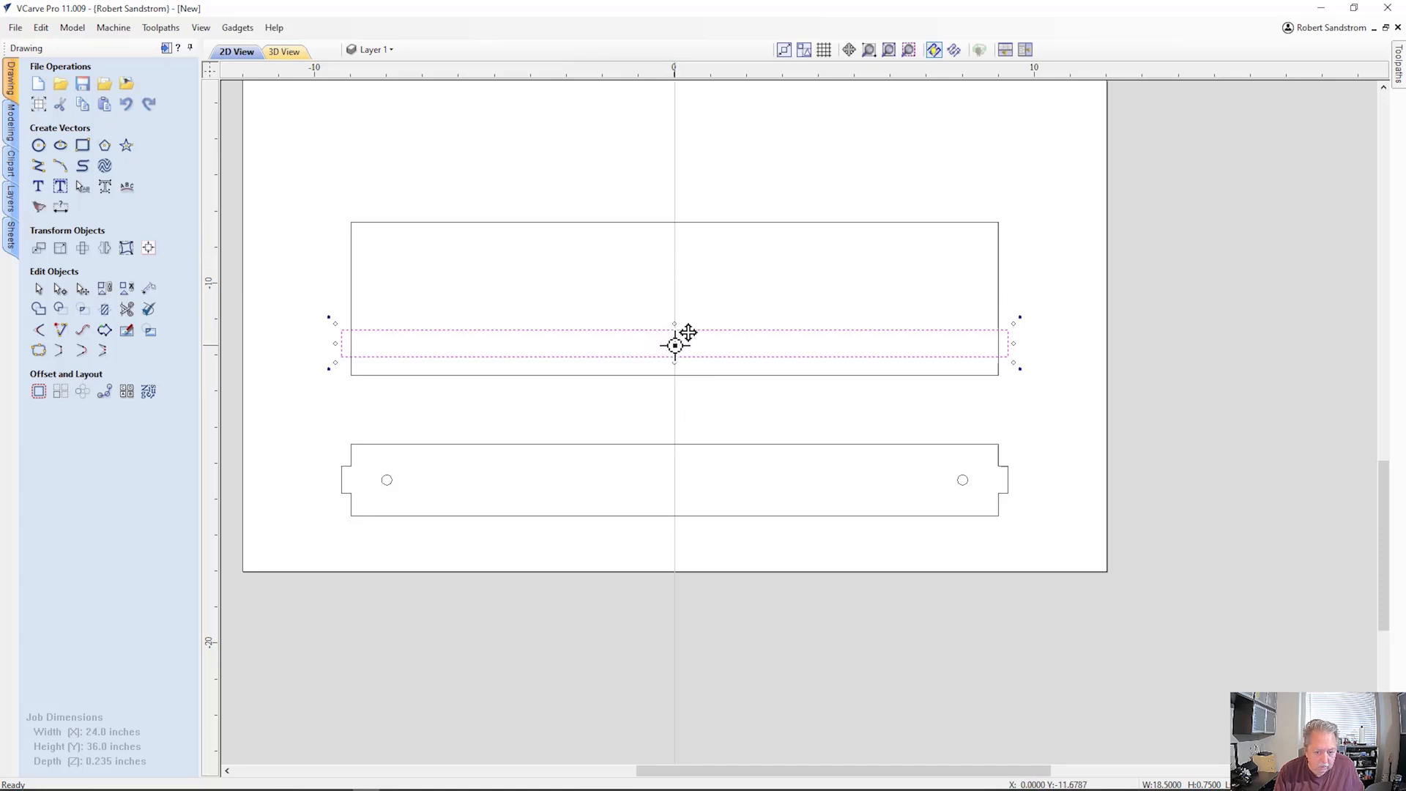
Copy the narrow rectangle straight up to the tall rectangle's upper end and align the copy with its inside top edge.
{"action": "left_click_drag", "start_coordinate": [675, 344], "coordinate": [674, 236]}
{"action": "left_click", "coordinate": [414, 250]}
{"action": "left_click", "coordinate": [351, 287], "text": "shift"}
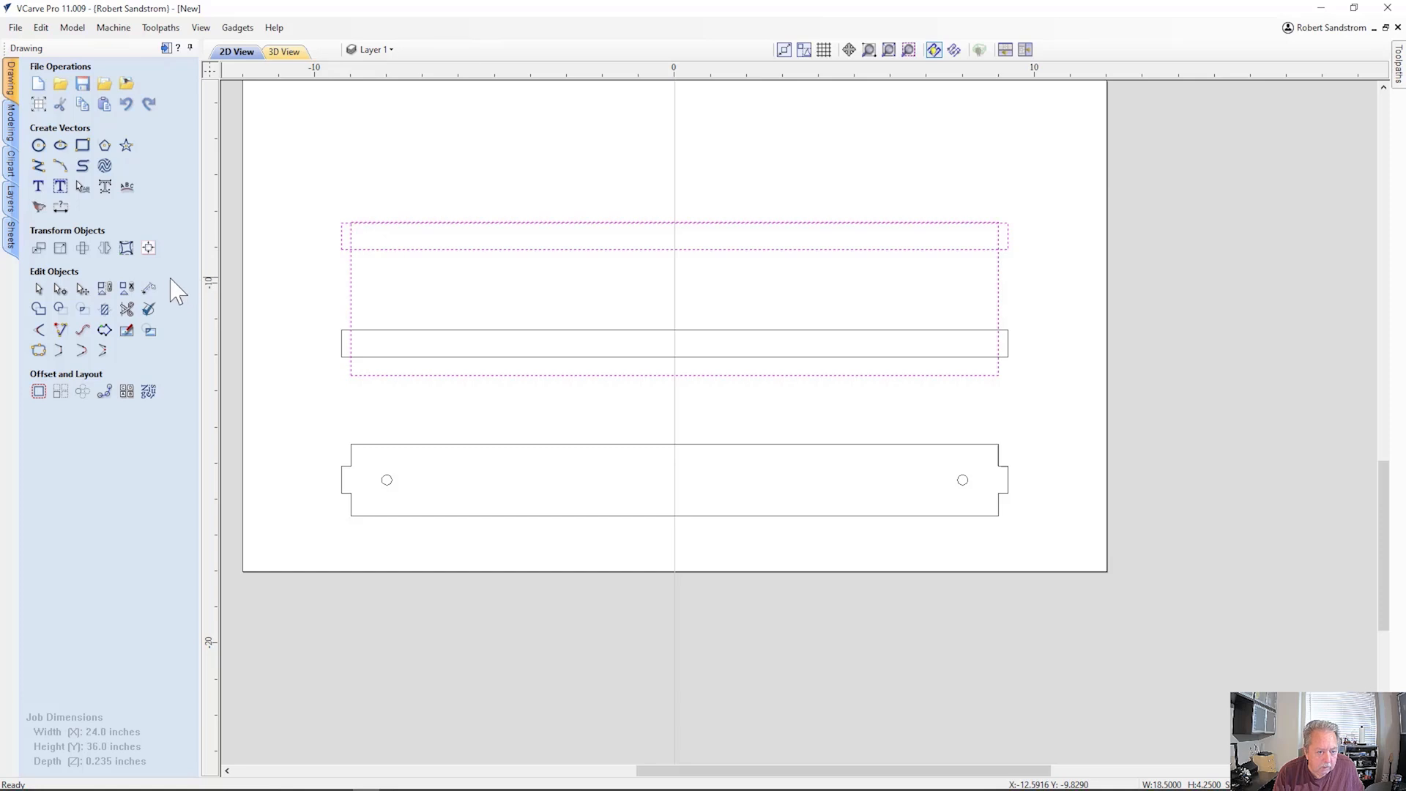
{"action": "left_click", "coordinate": [148, 248]}
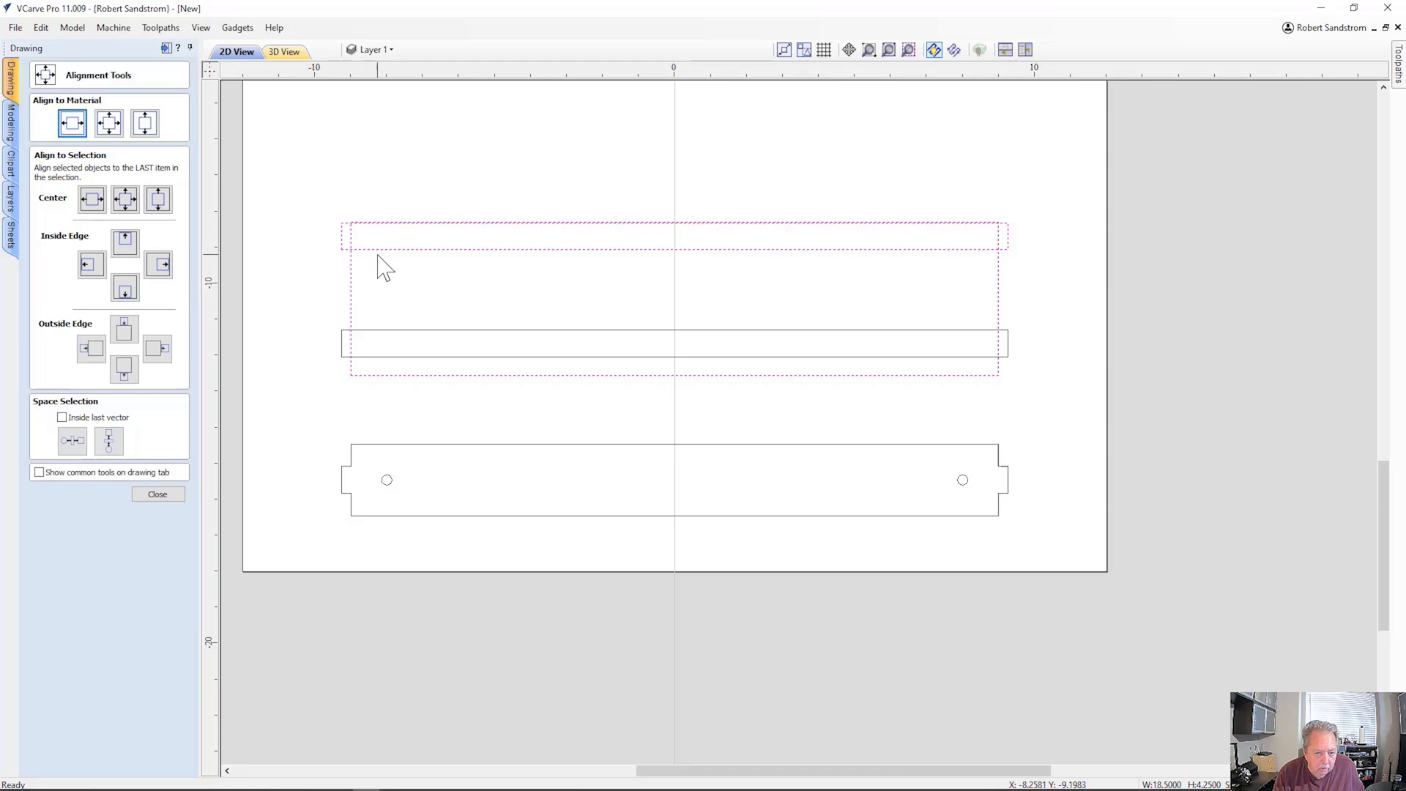
{"action": "left_click", "coordinate": [124, 241]}
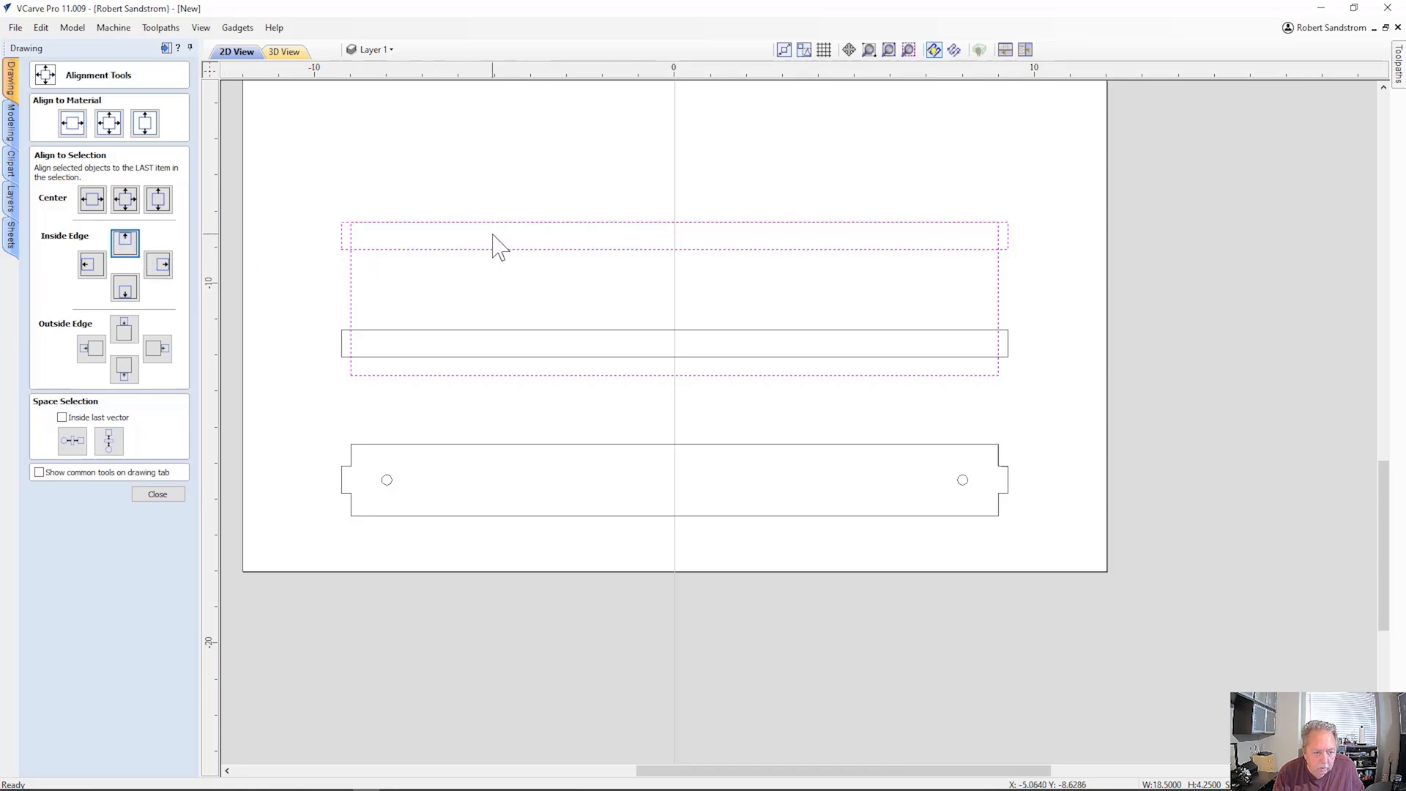
{"action": "left_click", "coordinate": [437, 269]}
{"action": "scroll", "coordinate": [437, 270], "scroll_direction": "up", "scroll_amount": 3}
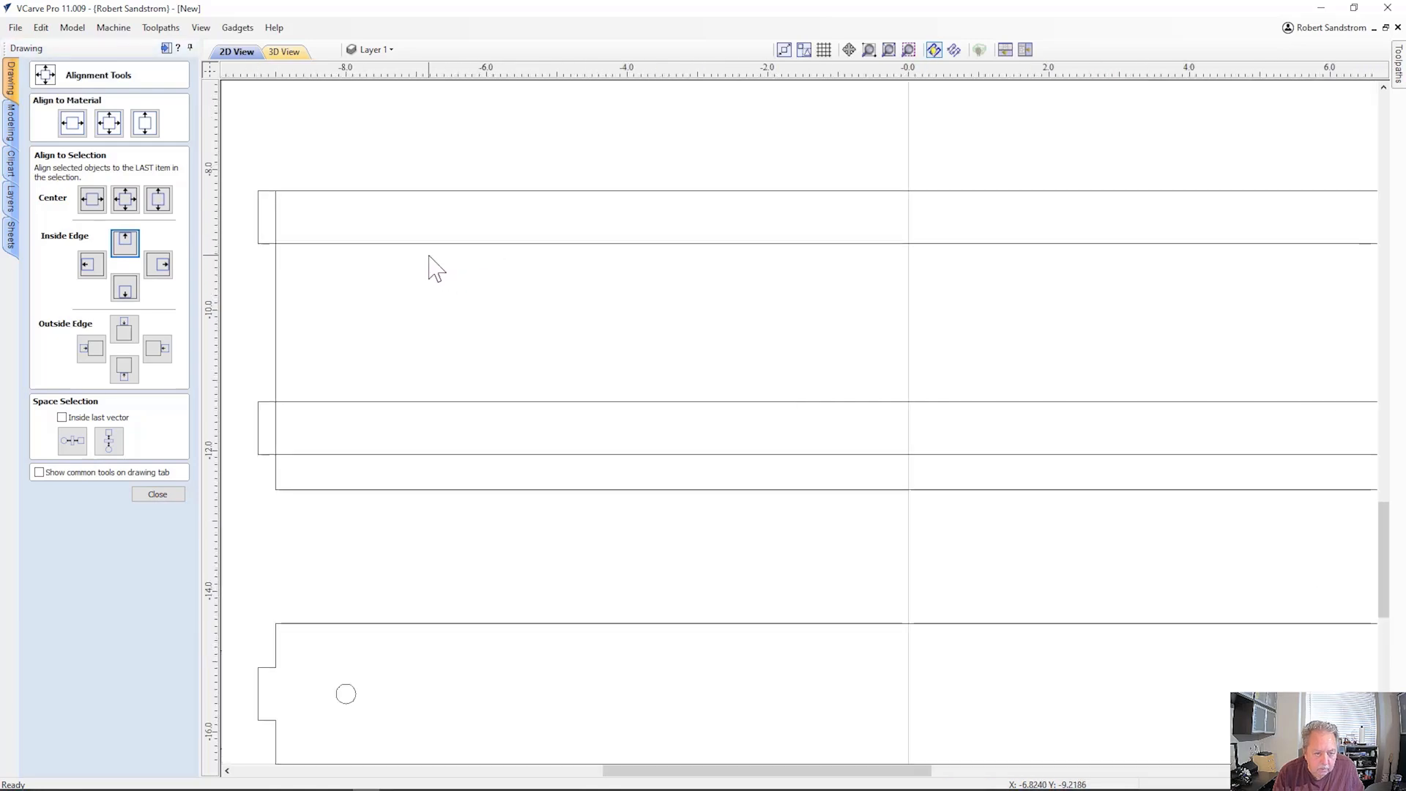
Move the upper narrow rectangle down by 0.75 inches in Y relative to its position.
{"action": "left_click", "coordinate": [420, 244]}
{"action": "left_click", "coordinate": [170, 493]}
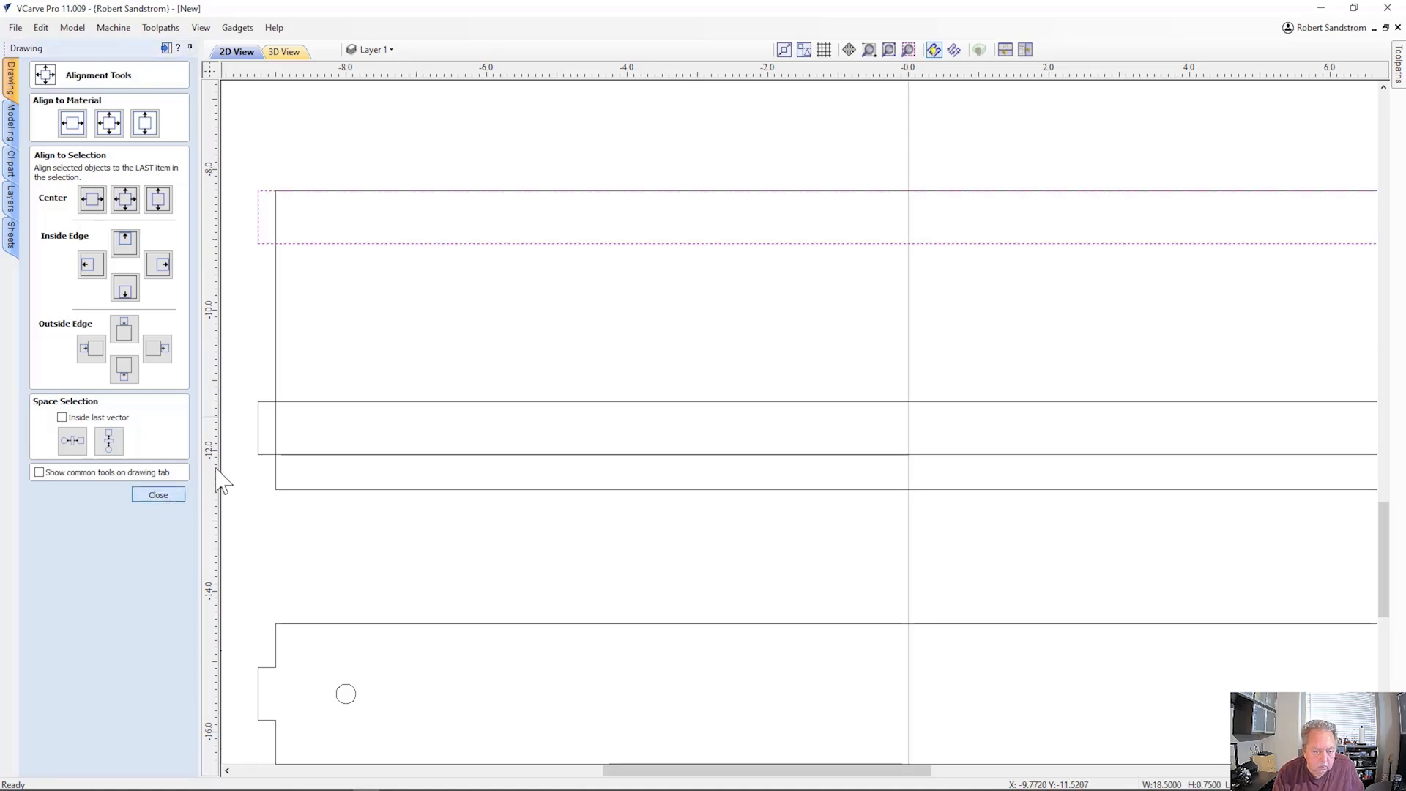
{"action": "left_click", "coordinate": [487, 244]}
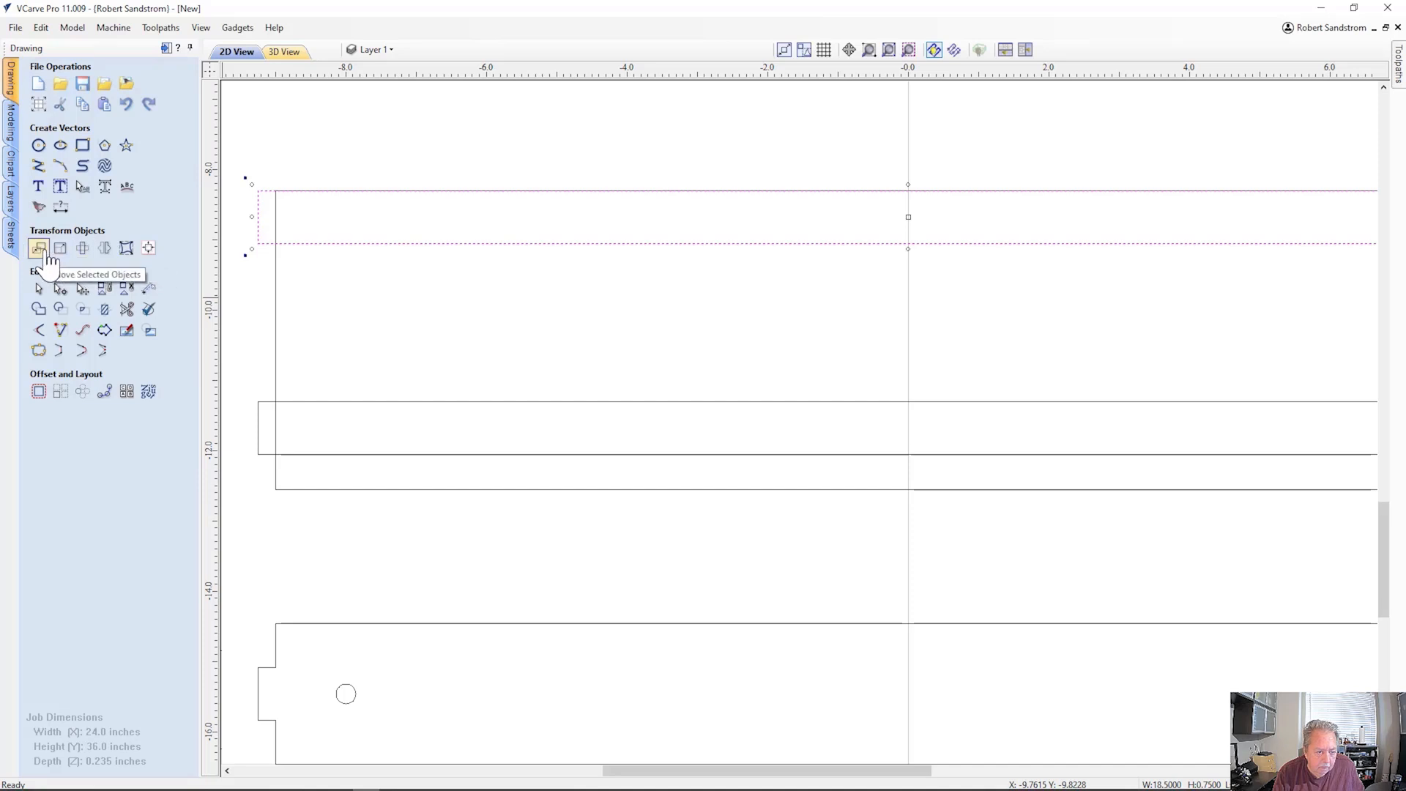
{"action": "left_click", "coordinate": [39, 249]}
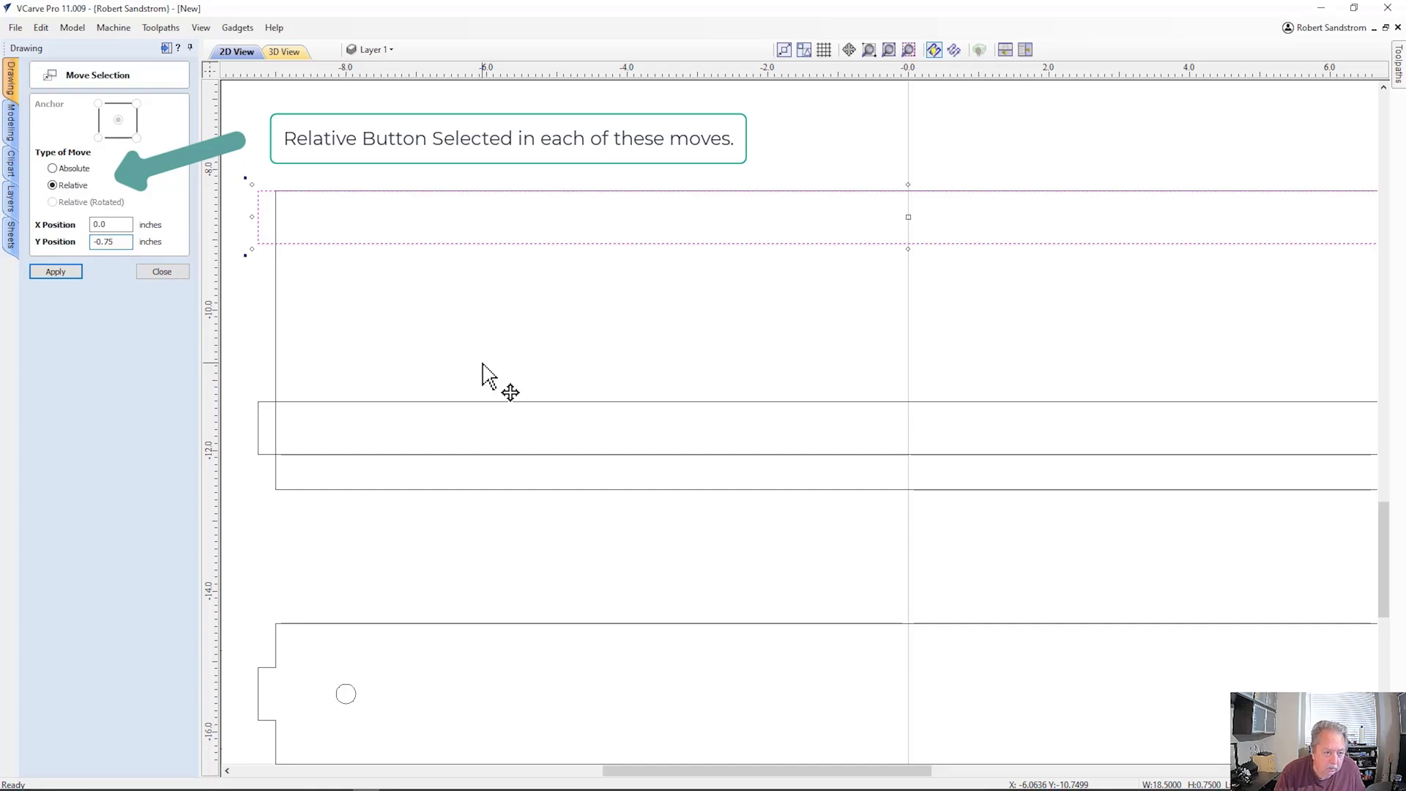
{"action": "left_click", "coordinate": [71, 273]}
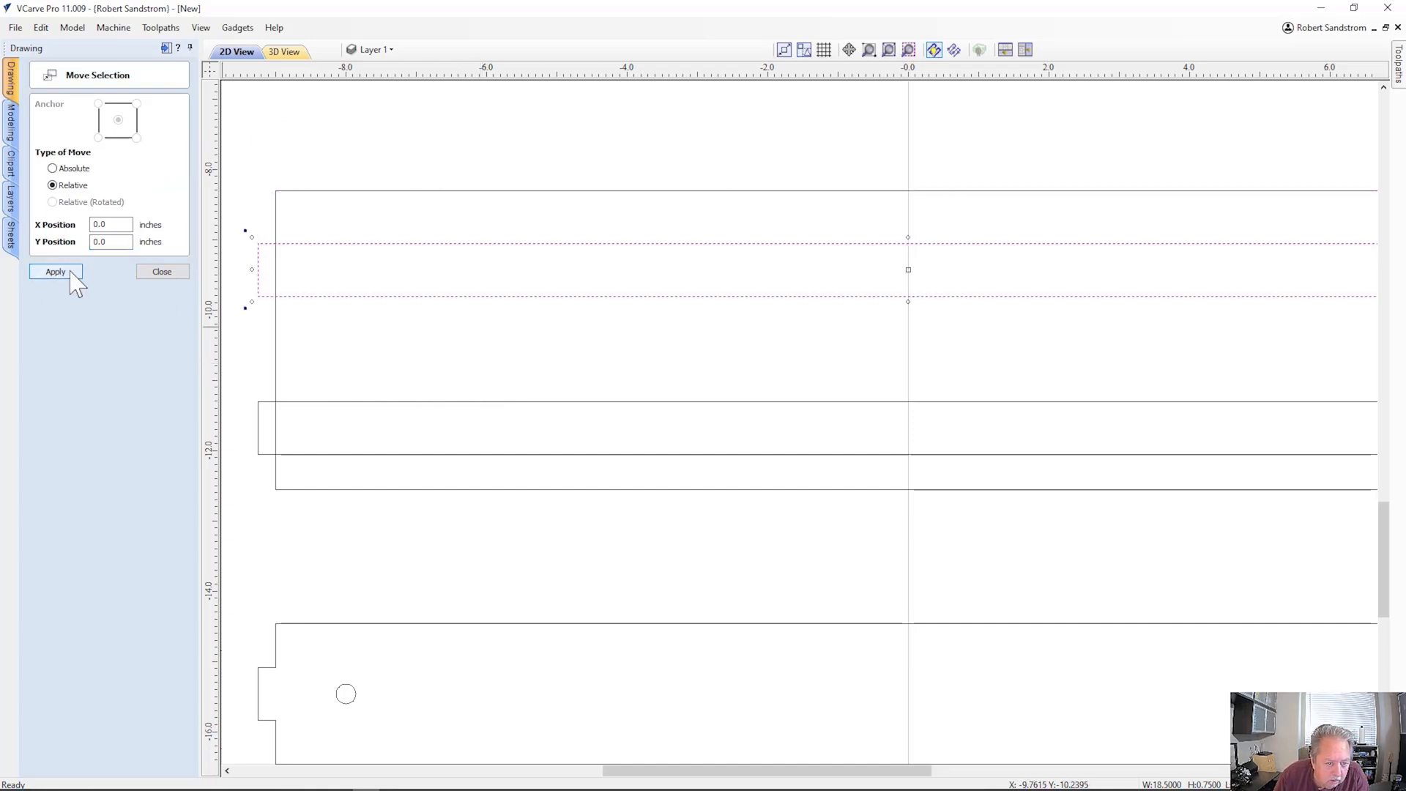
{"action": "left_click", "coordinate": [157, 274]}
{"action": "left_click", "coordinate": [364, 325]}
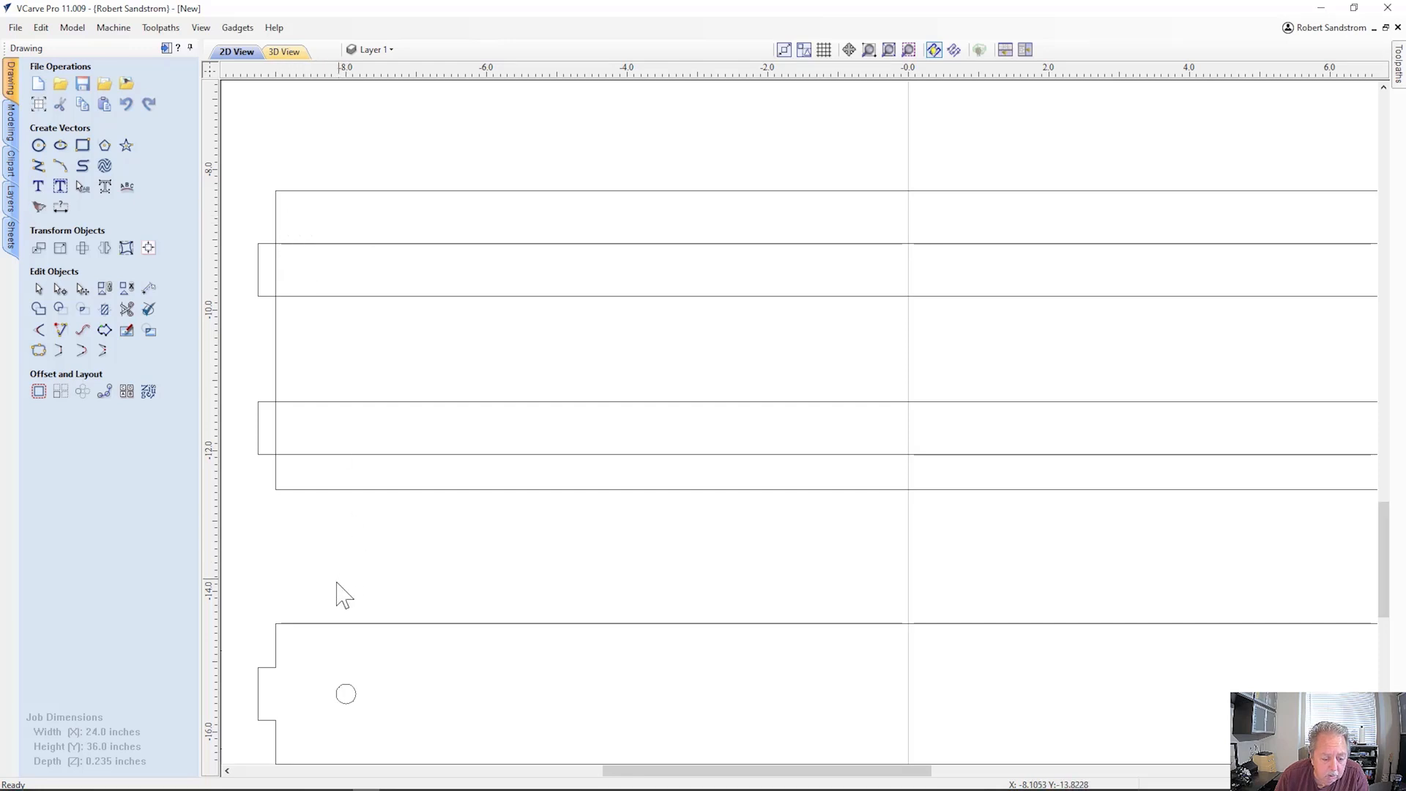
Trim the overlapping segments of the narrow and tall rectangles to leave one panel outline with two tabs per end, rejoining the trimmed sections.
{"action": "scroll", "coordinate": [355, 346], "scroll_direction": "down", "scroll_amount": 2}
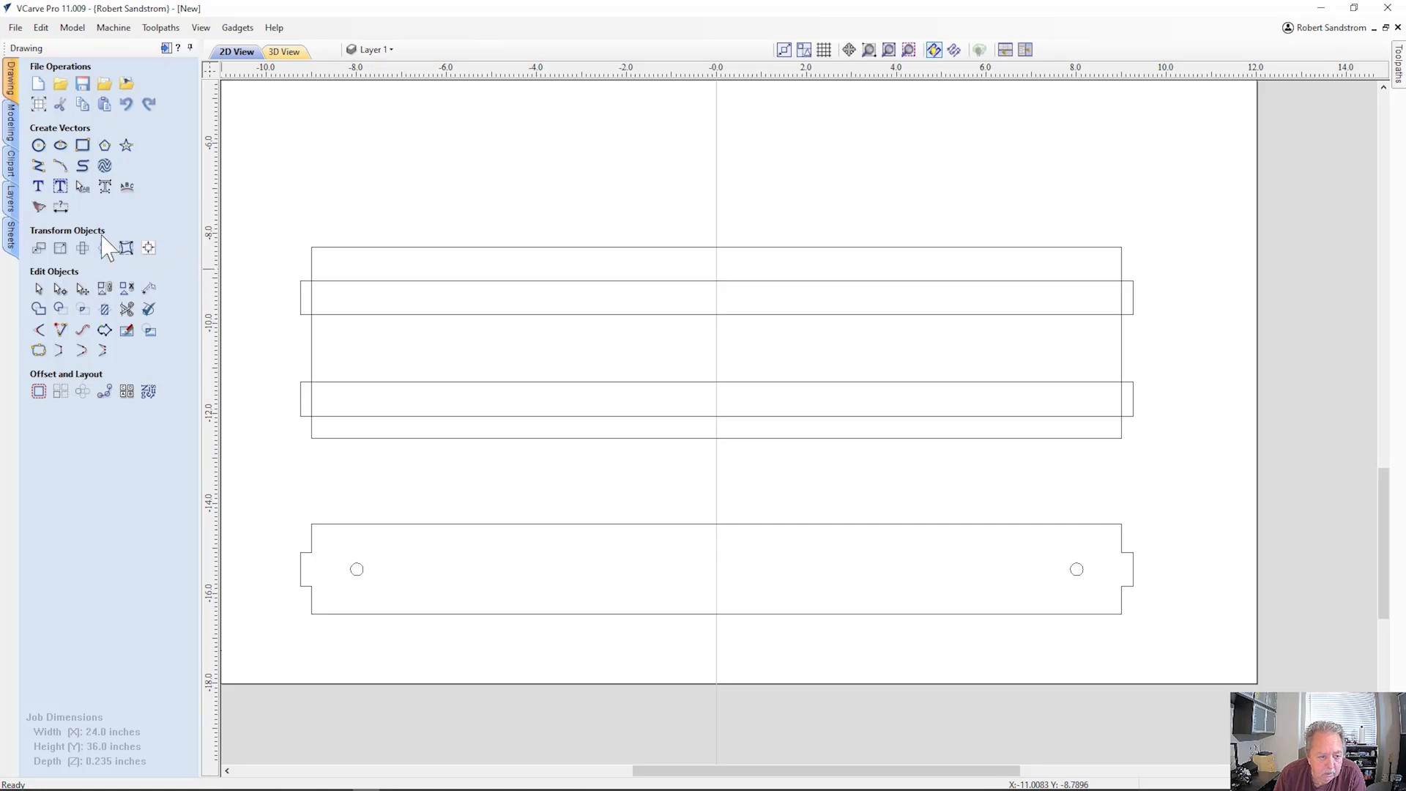
{"action": "left_click", "coordinate": [127, 311]}
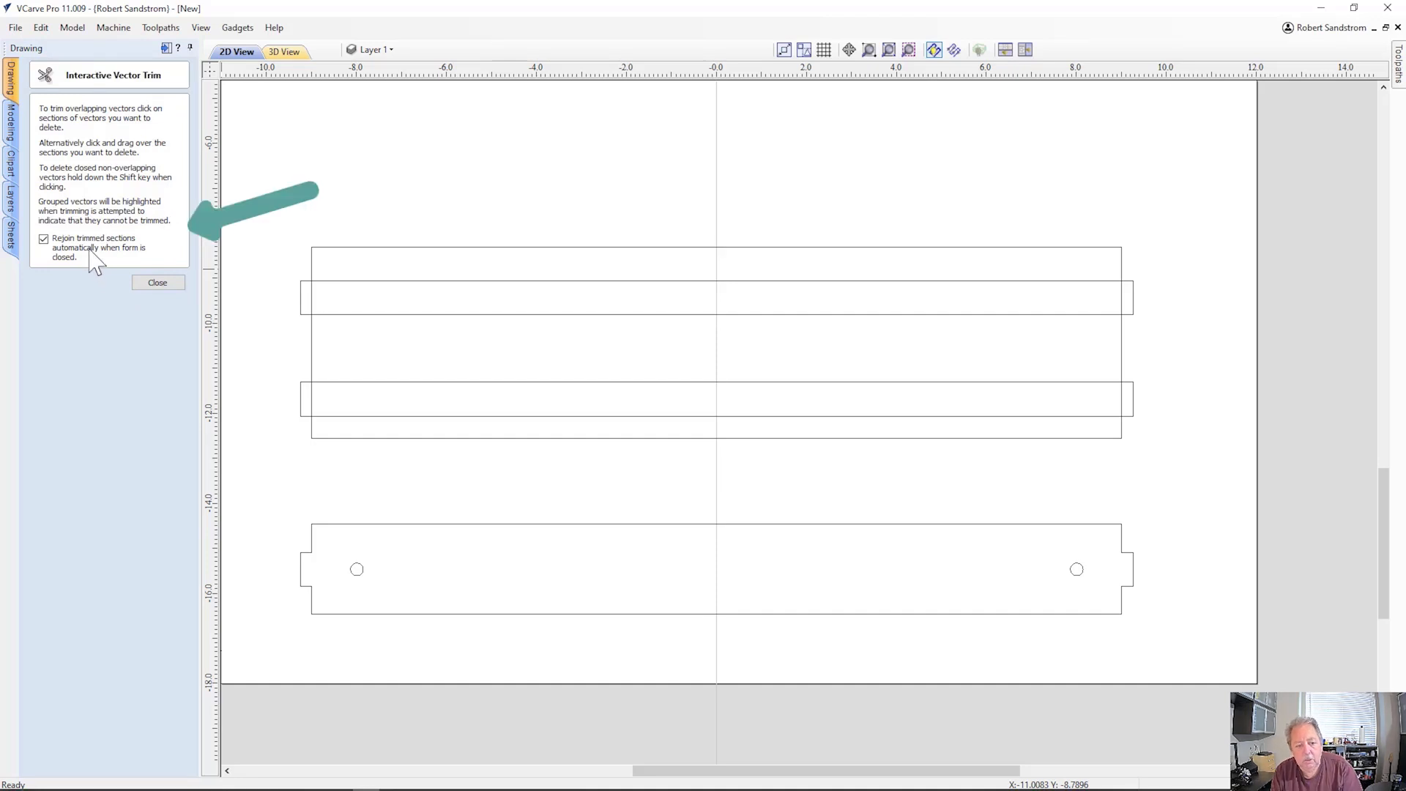
{"action": "left_click", "coordinate": [448, 280]}
{"action": "left_click", "coordinate": [448, 314]}
{"action": "left_click", "coordinate": [312, 297]}
{"action": "left_click", "coordinate": [353, 382]}
{"action": "left_click", "coordinate": [391, 417]}
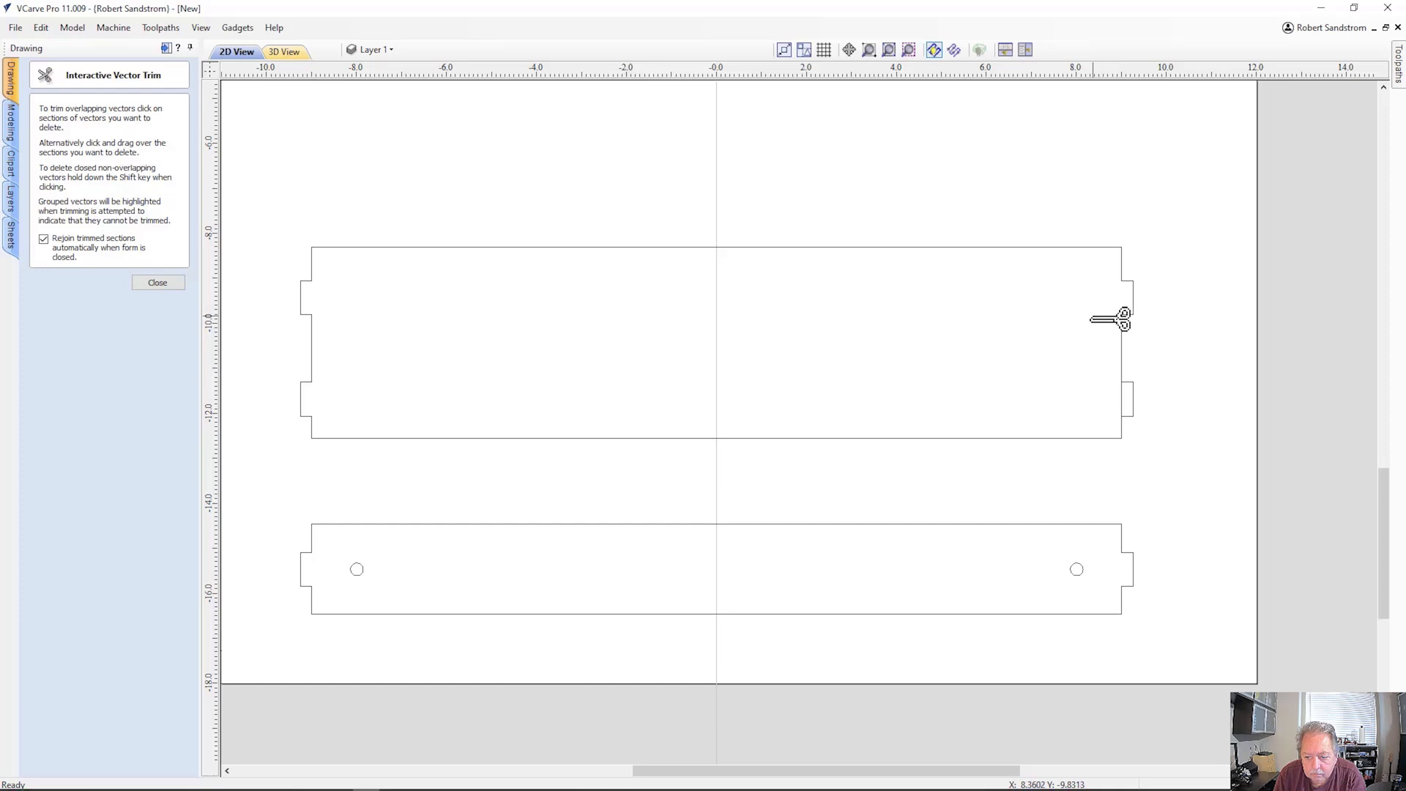
{"action": "left_click", "coordinate": [1121, 400]}
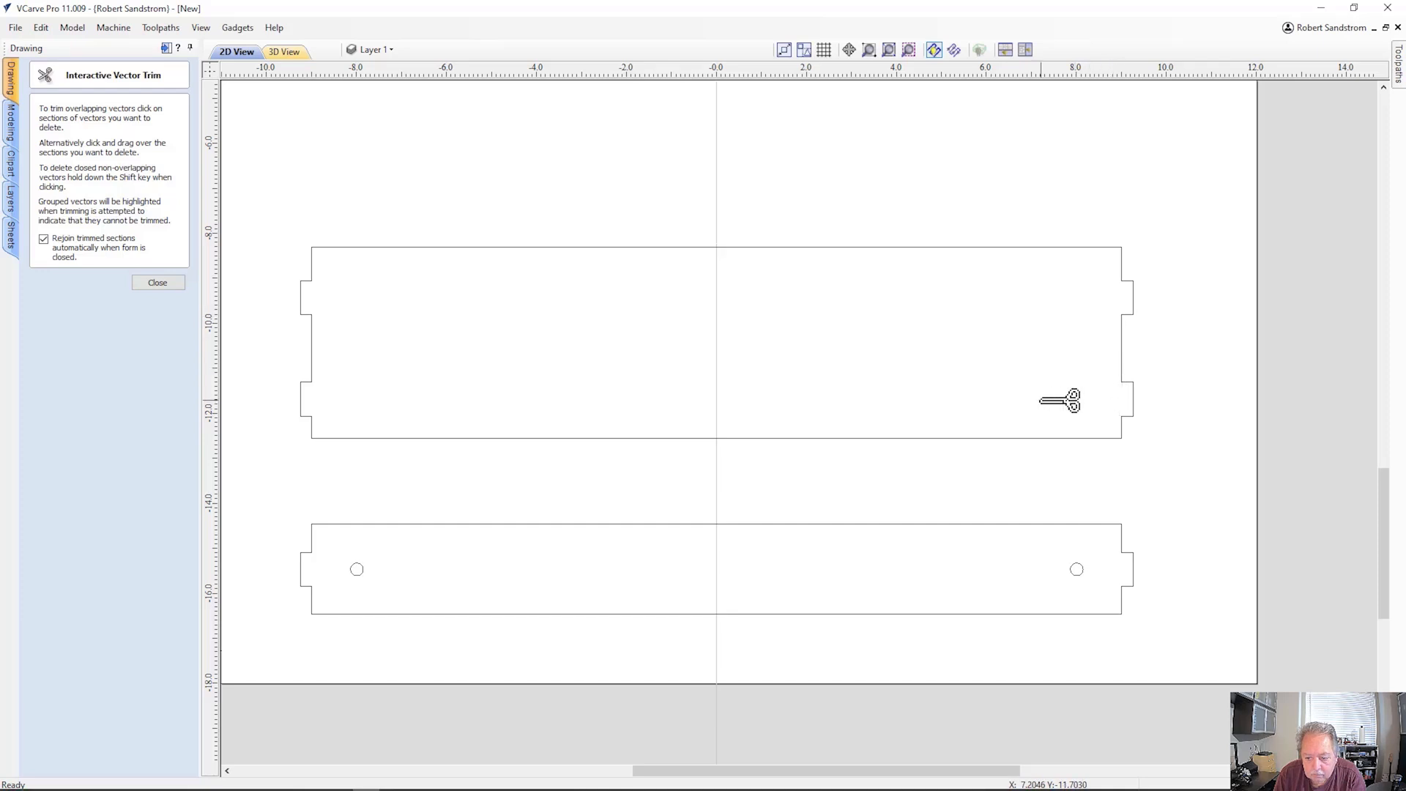
{"action": "left_click", "coordinate": [174, 286]}
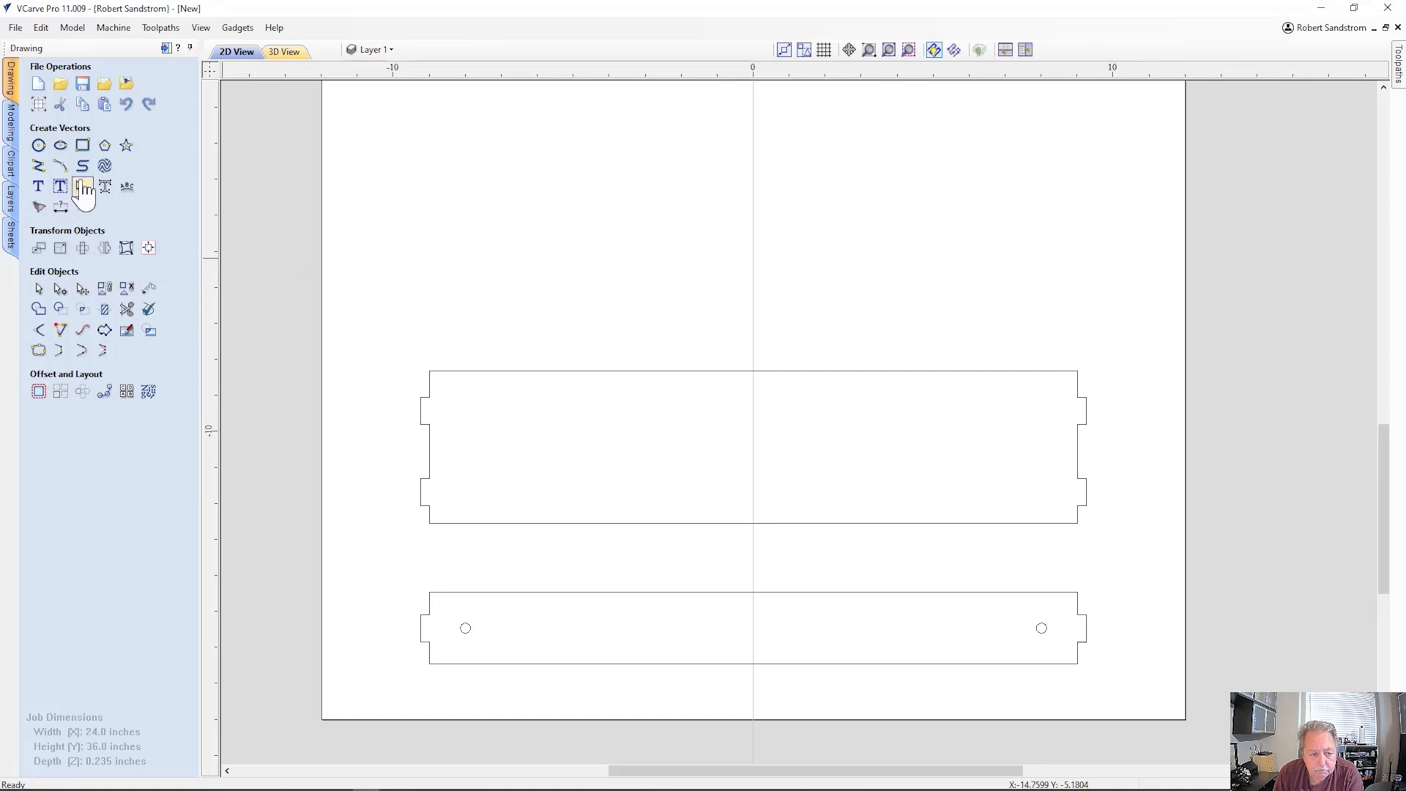
Draw a 20.5 by 4.25 inch square-cornered rectangle above the tabbed panel and center it horizontally on the material.
{"action": "left_click", "coordinate": [82, 145]}
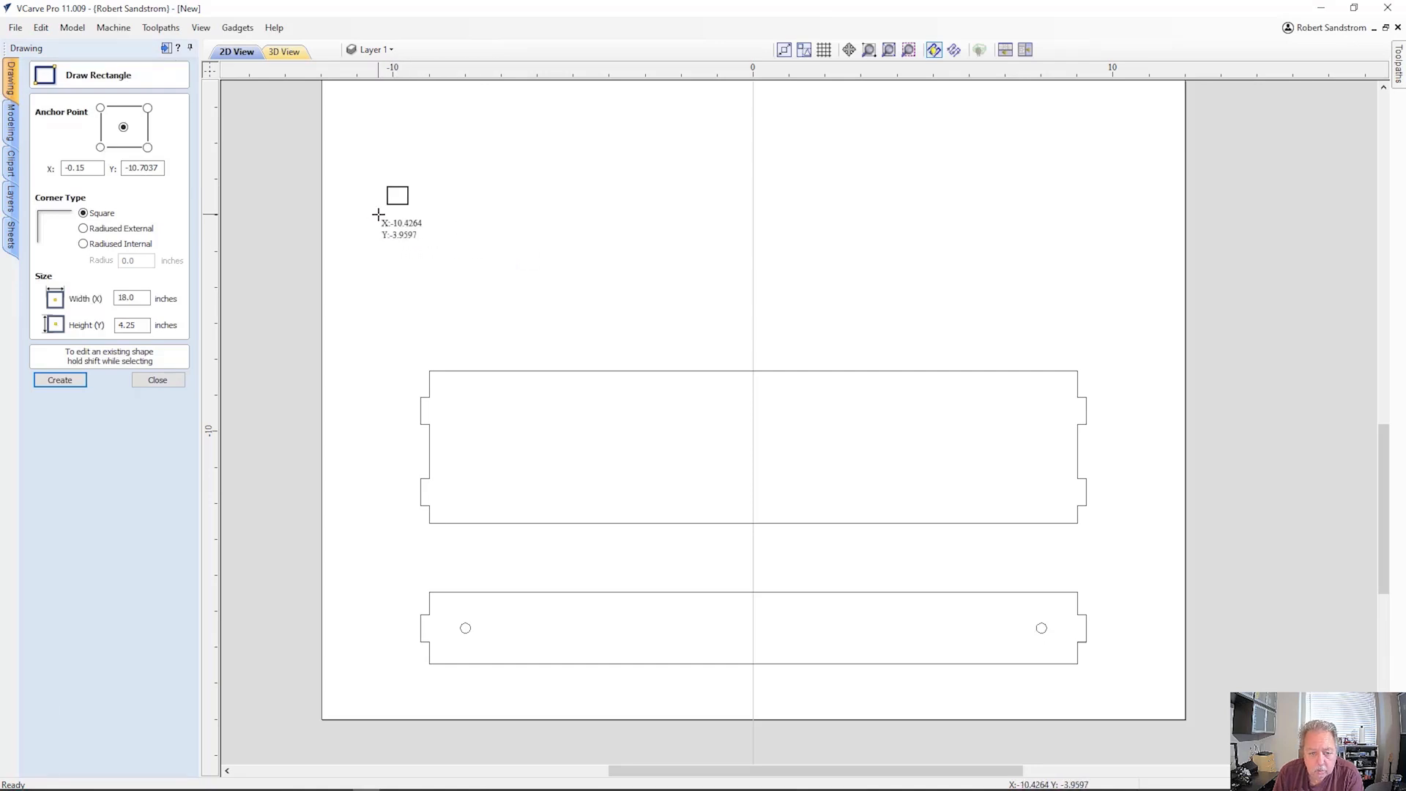
{"action": "left_click_drag", "start_coordinate": [377, 209], "coordinate": [1130, 328]}
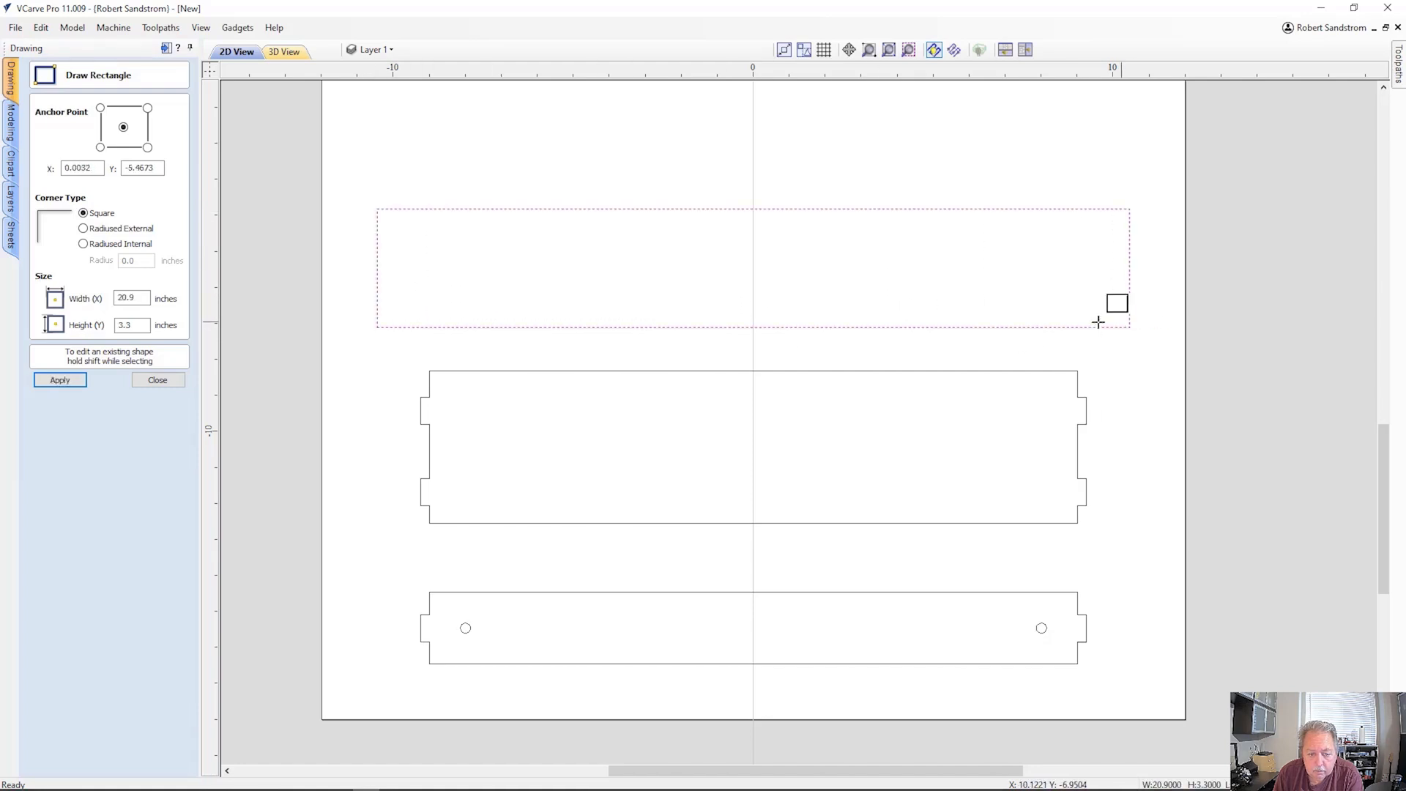
{"action": "left_click", "coordinate": [148, 299]}
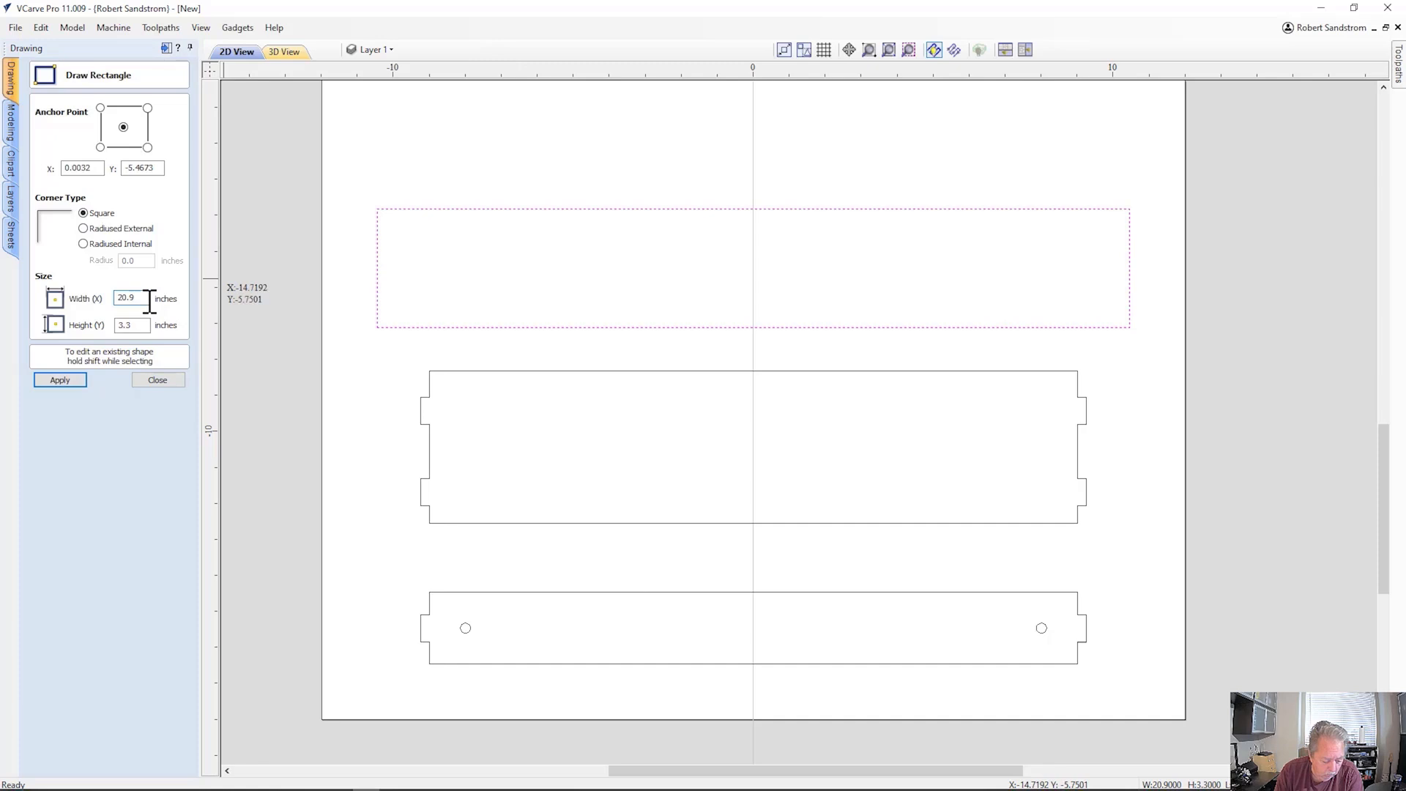
{"action": "key", "text": "BackSpace"}
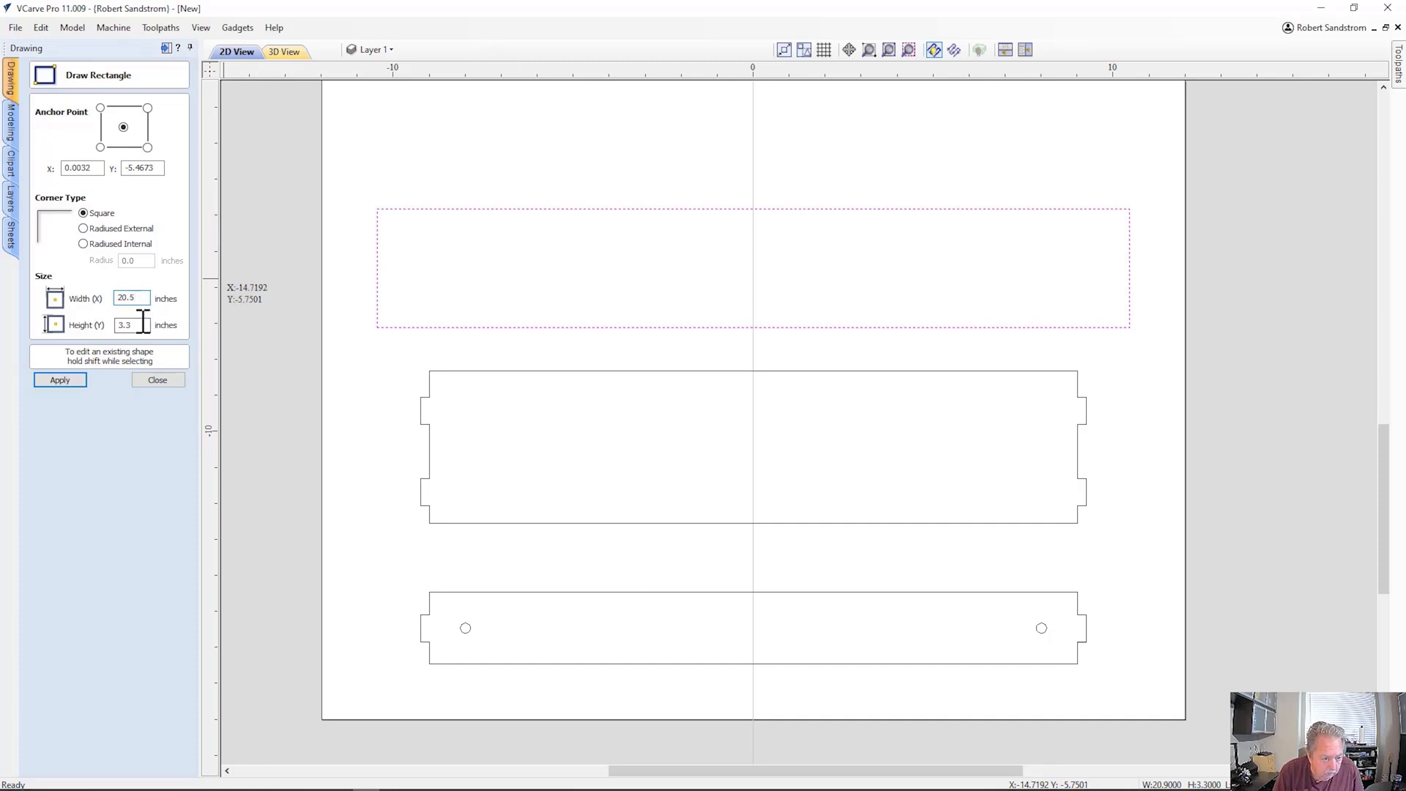
{"action": "left_click_drag", "start_coordinate": [128, 325], "coordinate": [101, 333]}
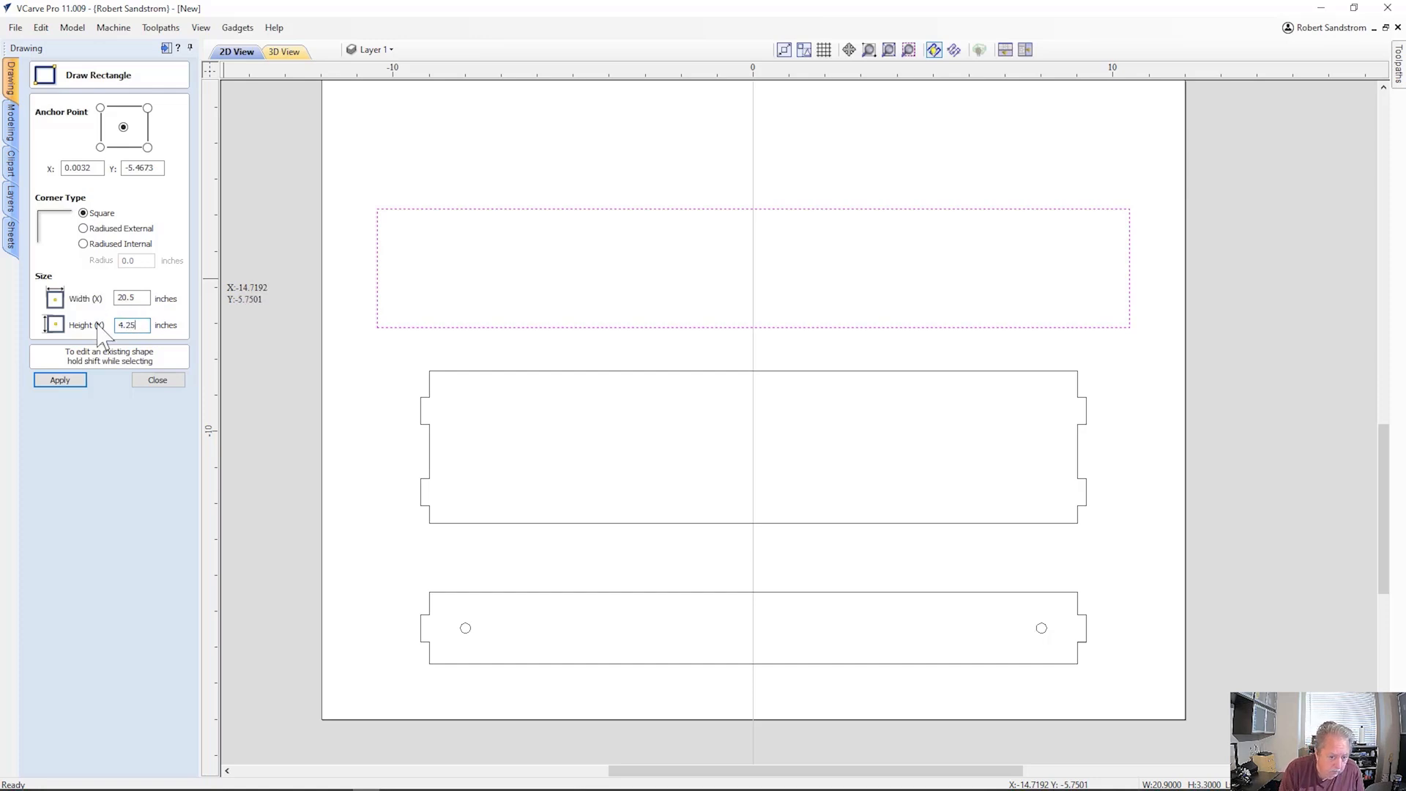
{"action": "left_click", "coordinate": [57, 380]}
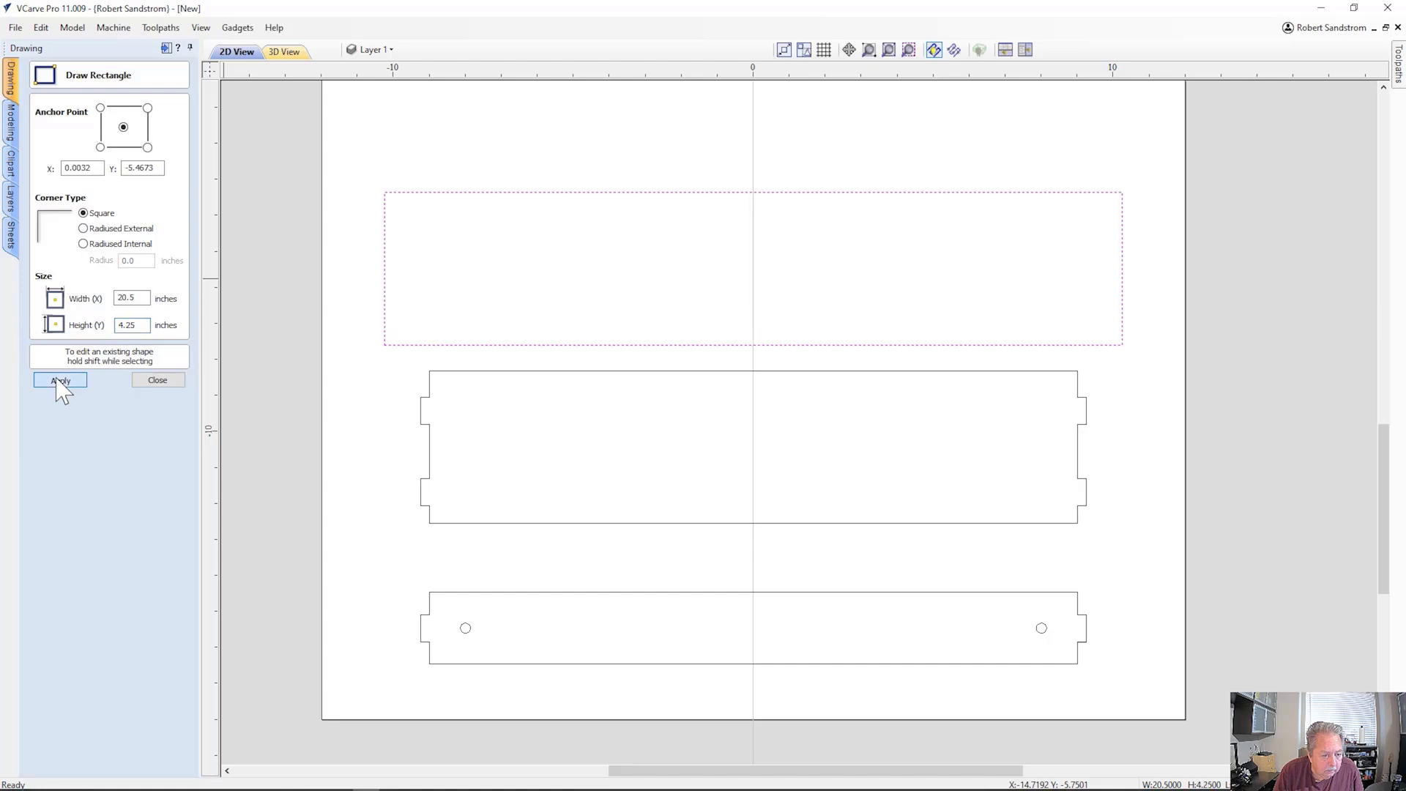
{"action": "left_click", "coordinate": [154, 382]}
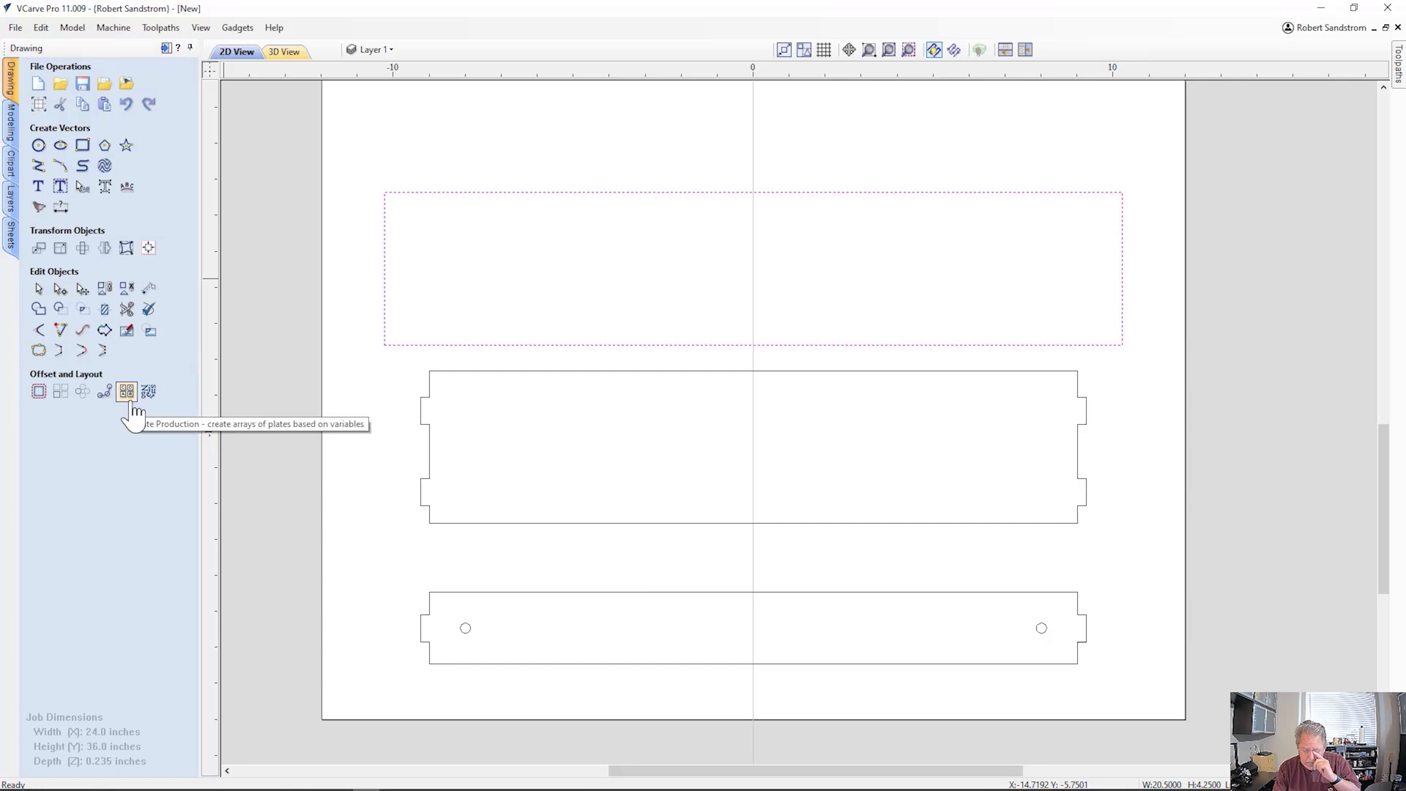
{"action": "left_click", "coordinate": [149, 247]}
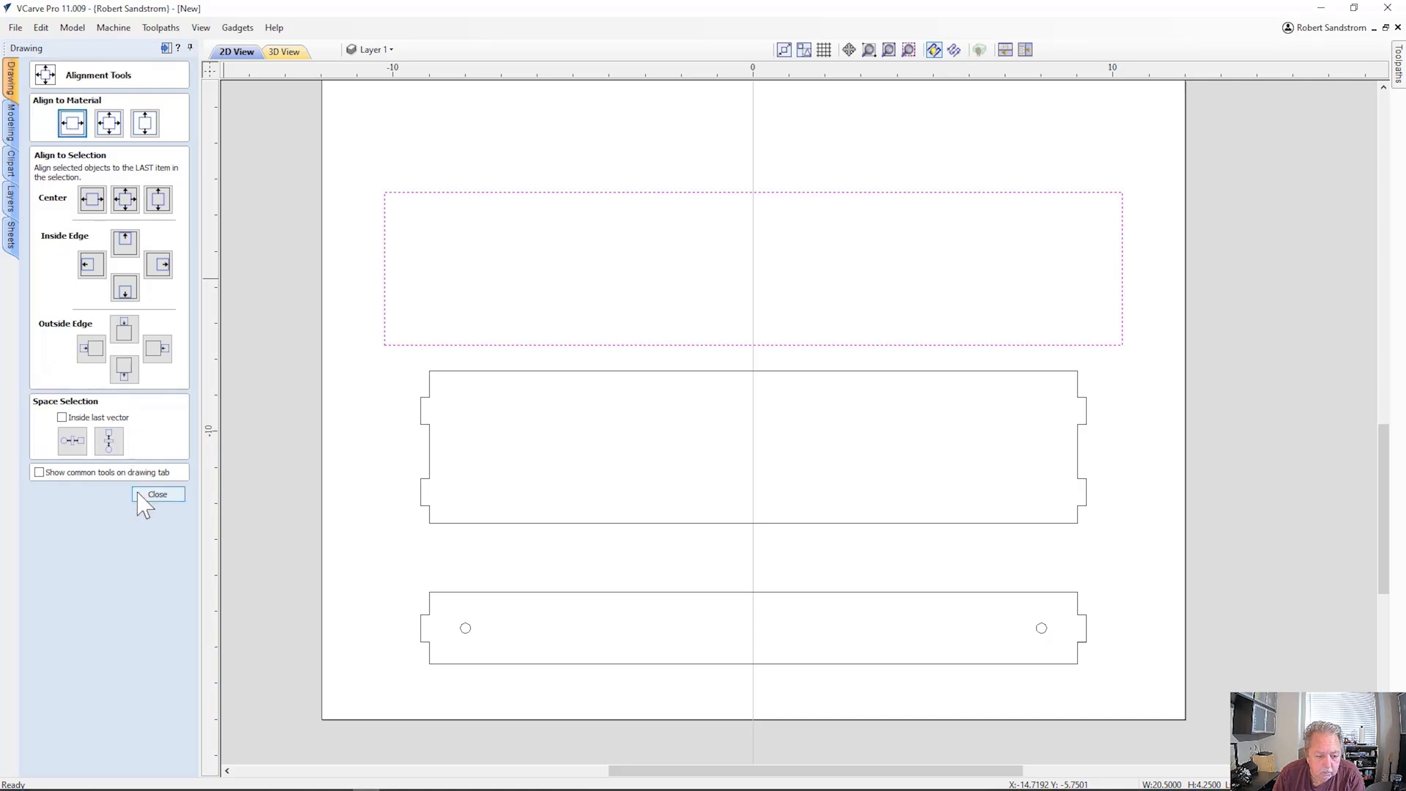
{"action": "left_click", "coordinate": [157, 495]}
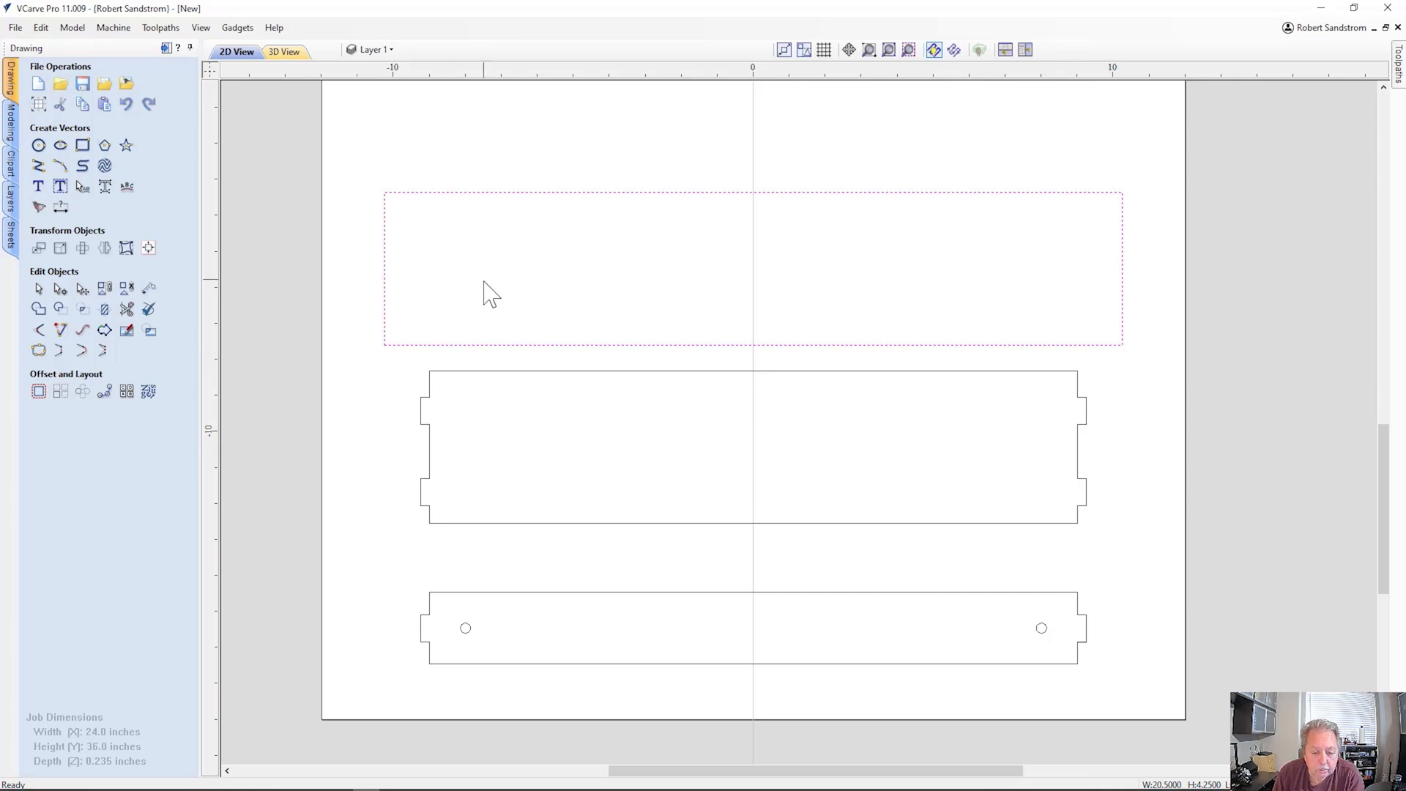
Copy the two-tab panel outline up onto the 20.5 inch wide rectangle.
{"action": "left_click", "coordinate": [513, 372]}
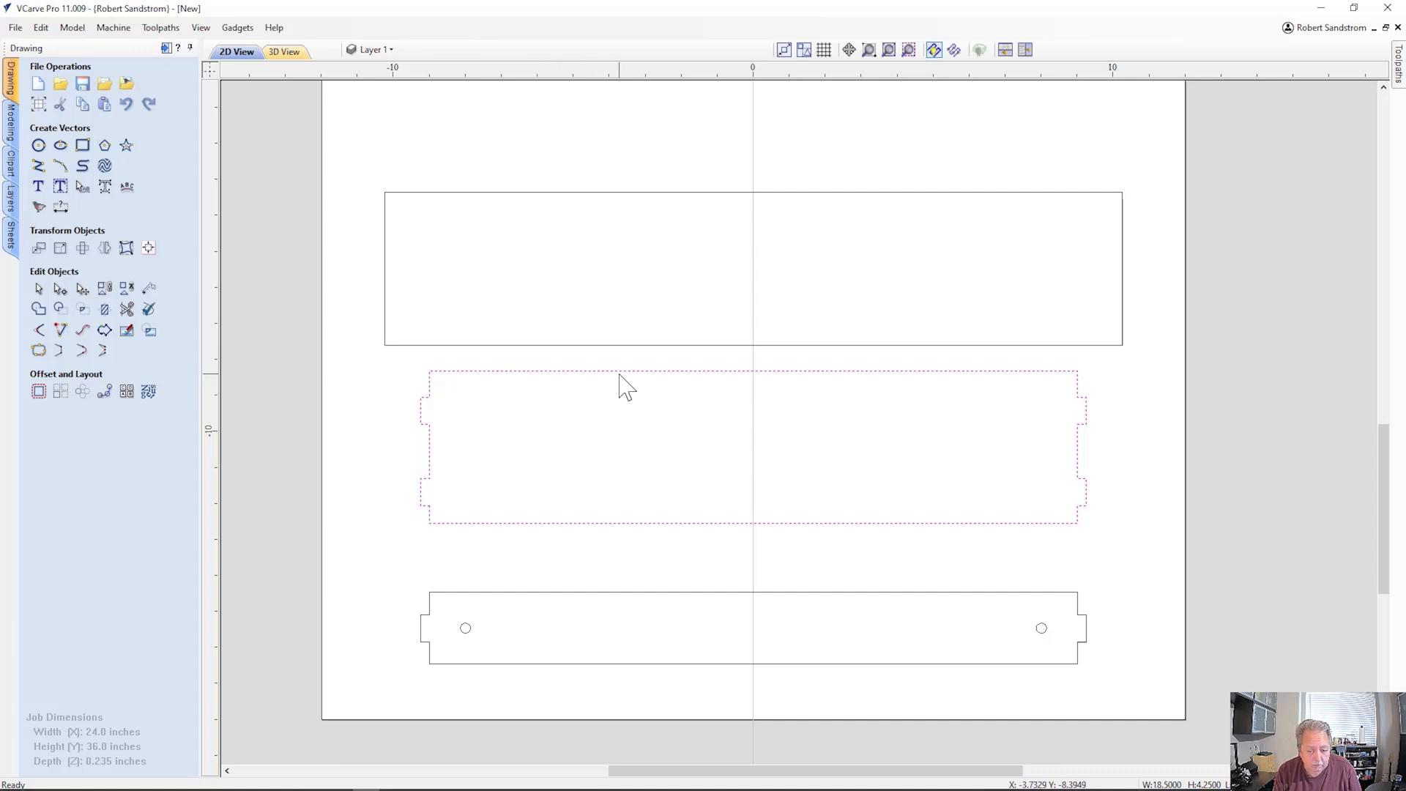
{"action": "left_click", "coordinate": [613, 441]}
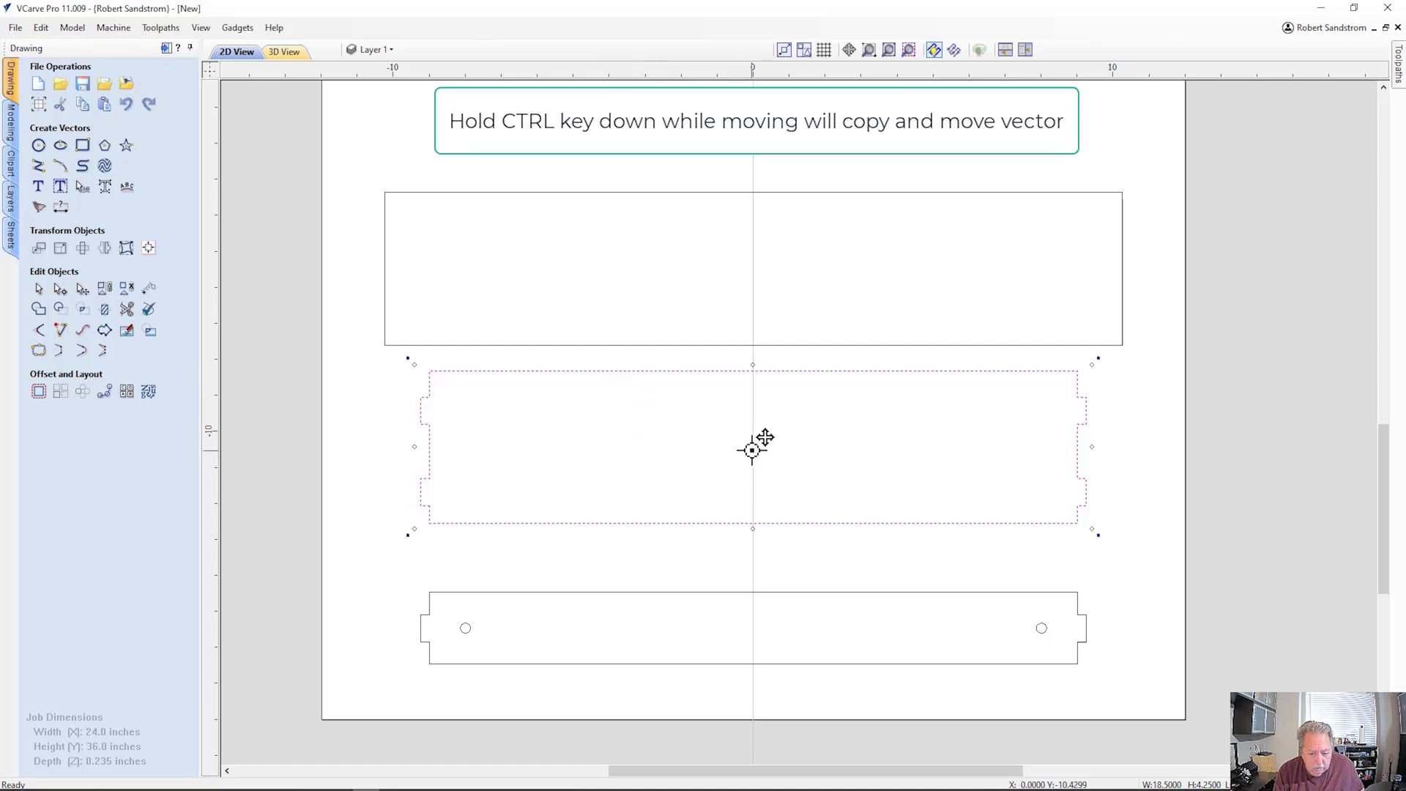
{"action": "left_click_drag", "start_coordinate": [753, 448], "coordinate": [745, 269]}
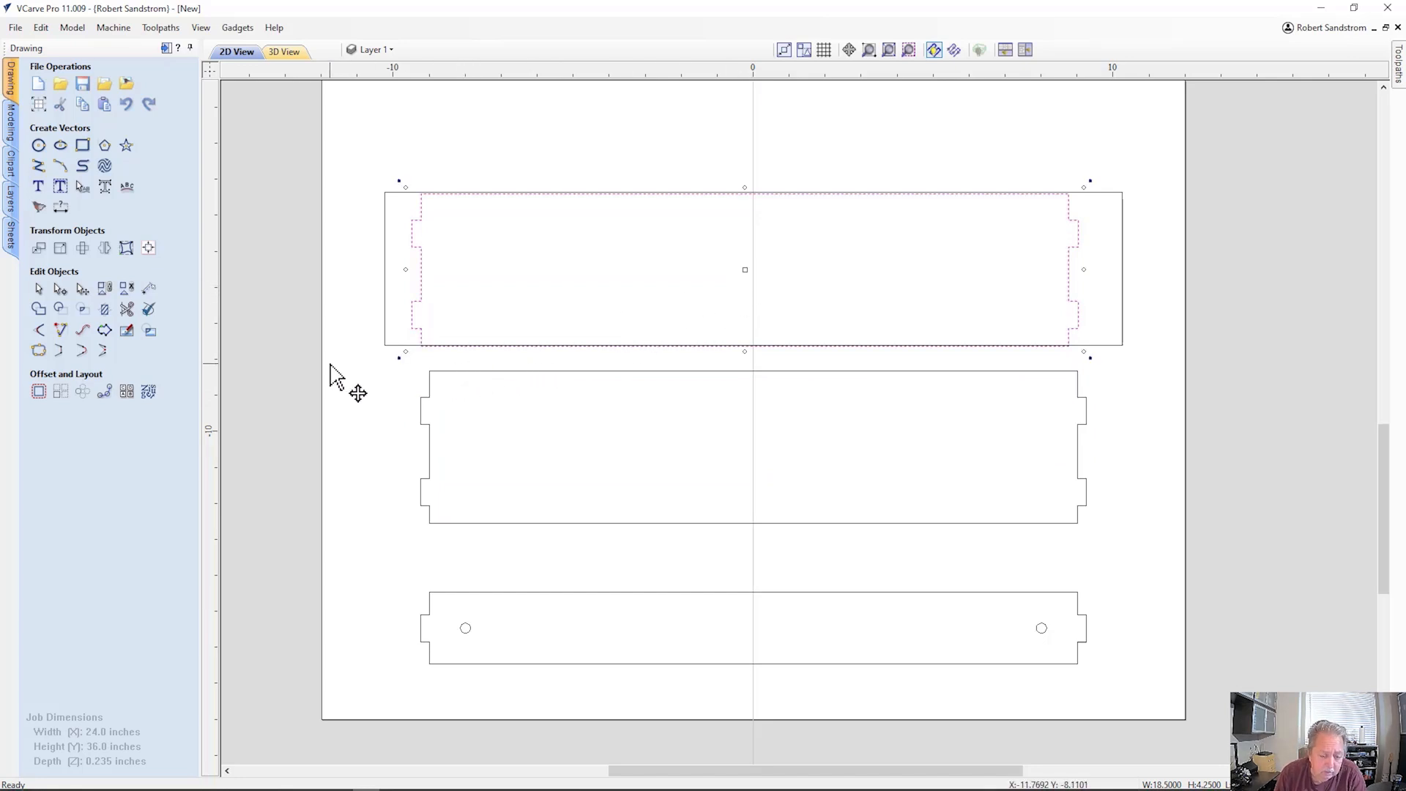
Center the copied panel outline vertically on the 20.5 inch wide rectangle.
{"action": "left_click", "coordinate": [385, 337], "text": "shift"}
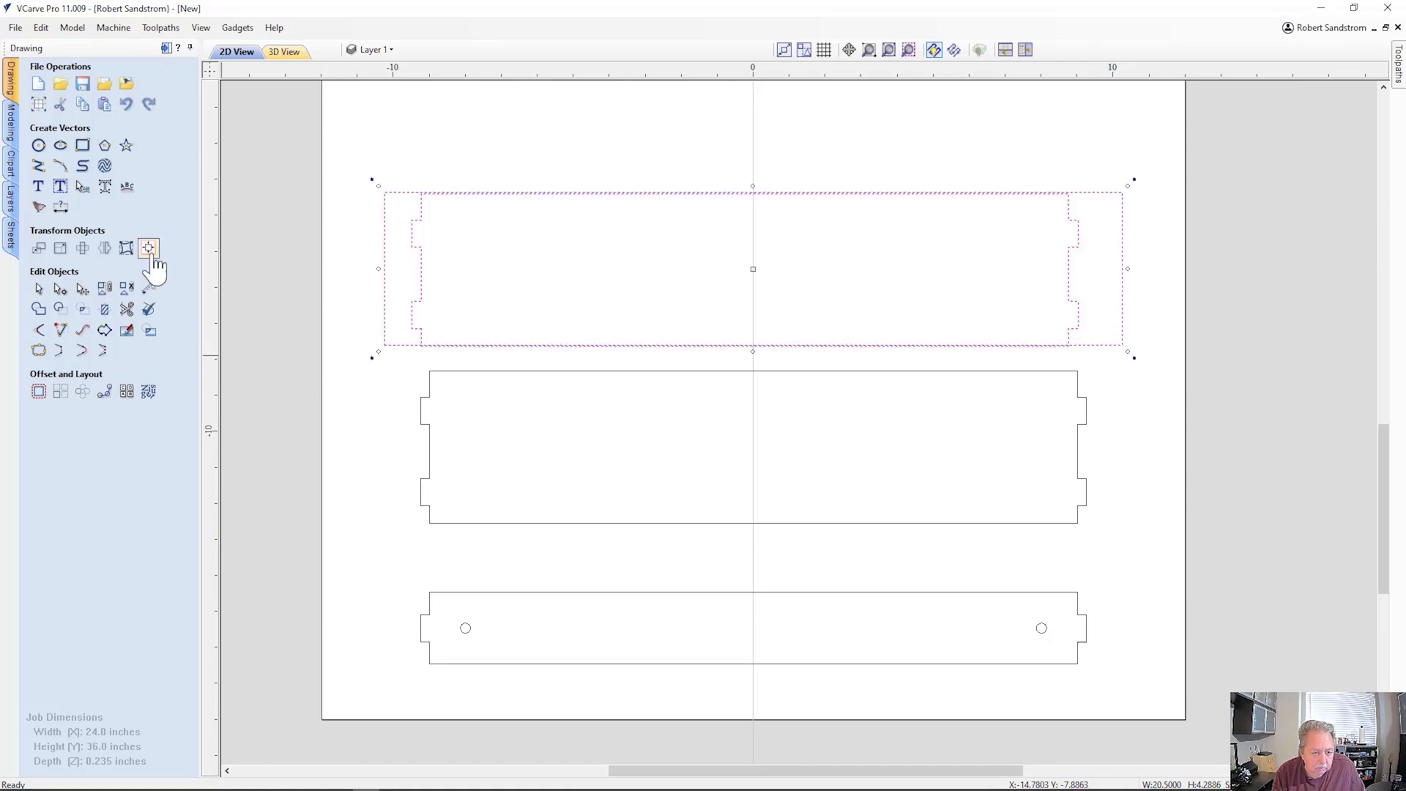
{"action": "left_click", "coordinate": [149, 289]}
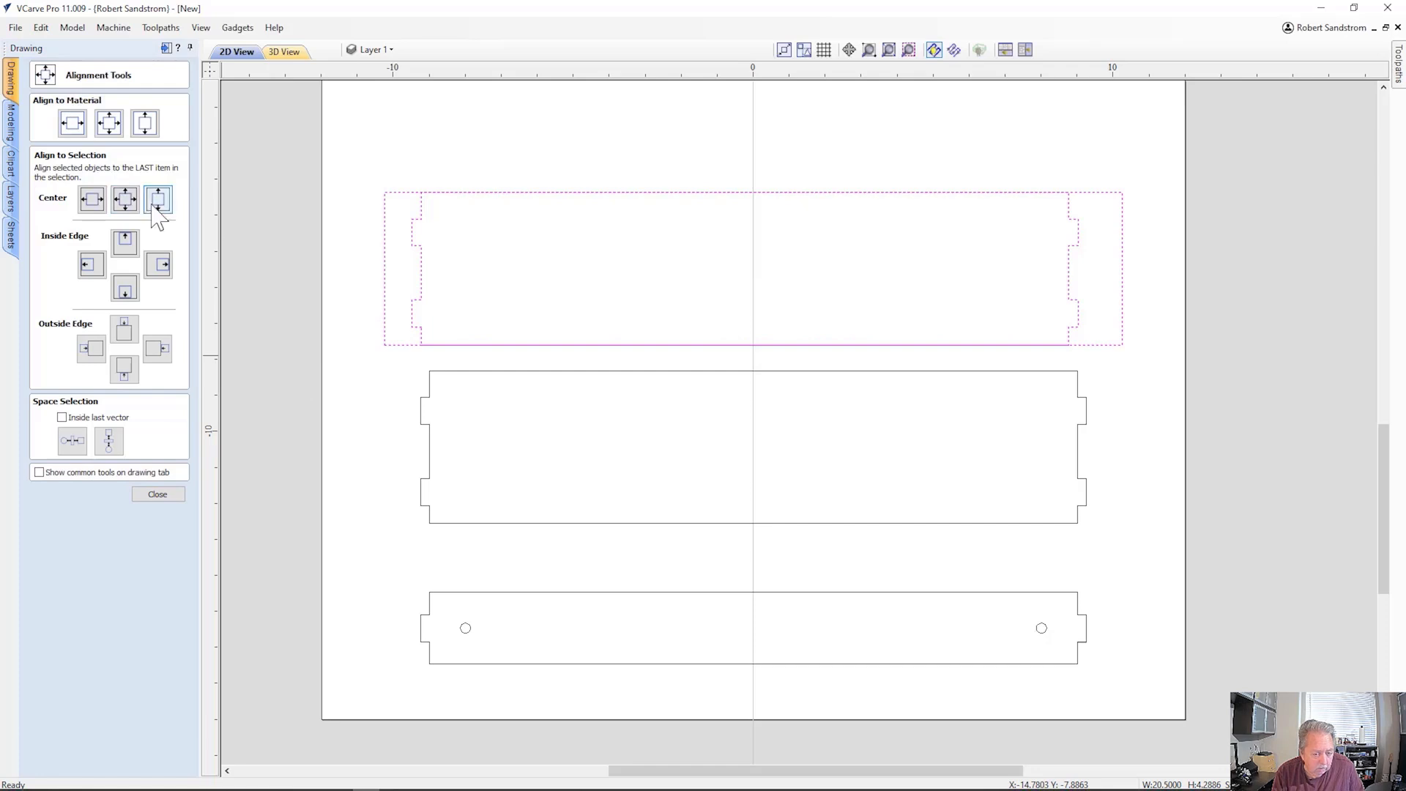
{"action": "left_click", "coordinate": [326, 231]}
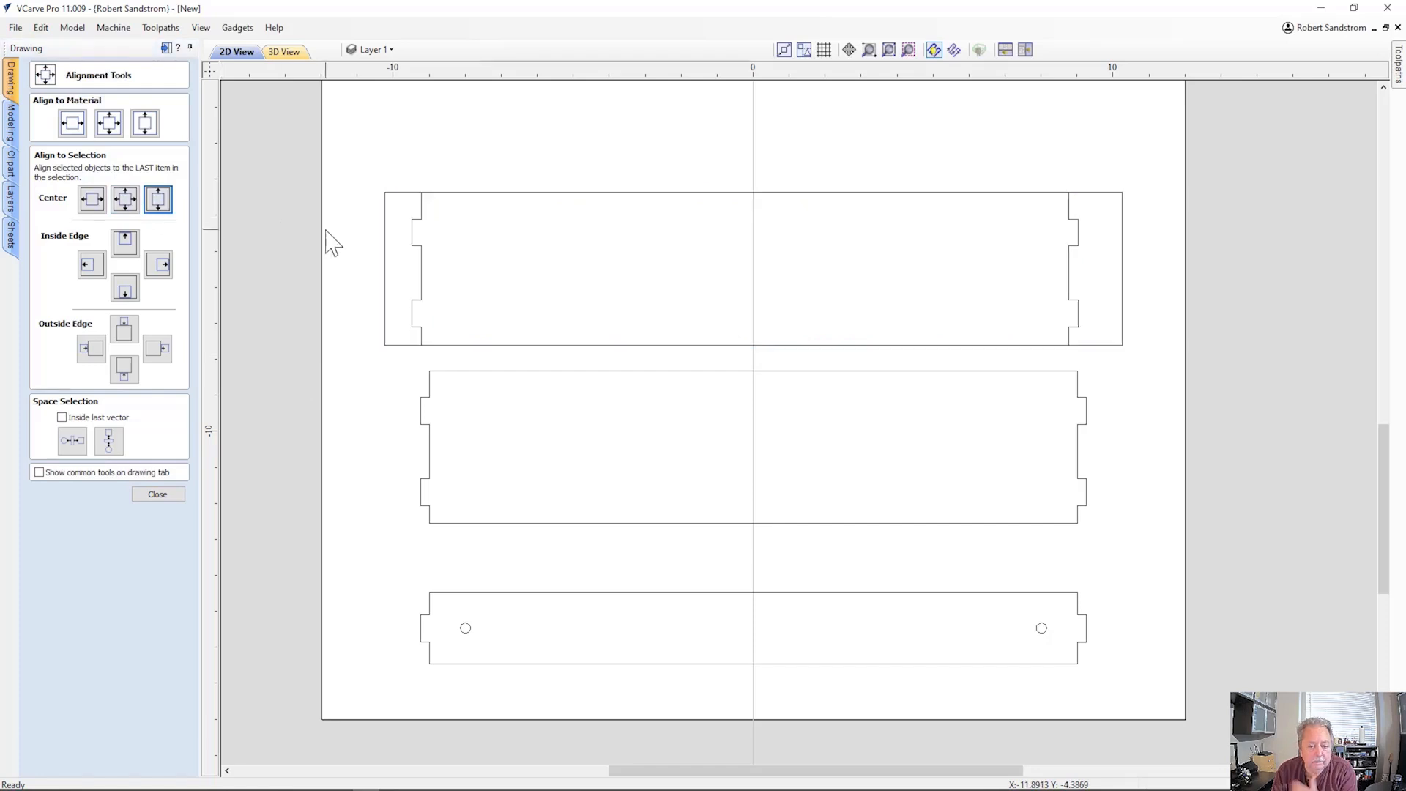
Align the copied panel outline with the inside left edge of the 20.5 inch wide rectangle.
{"action": "left_click", "coordinate": [493, 330]}
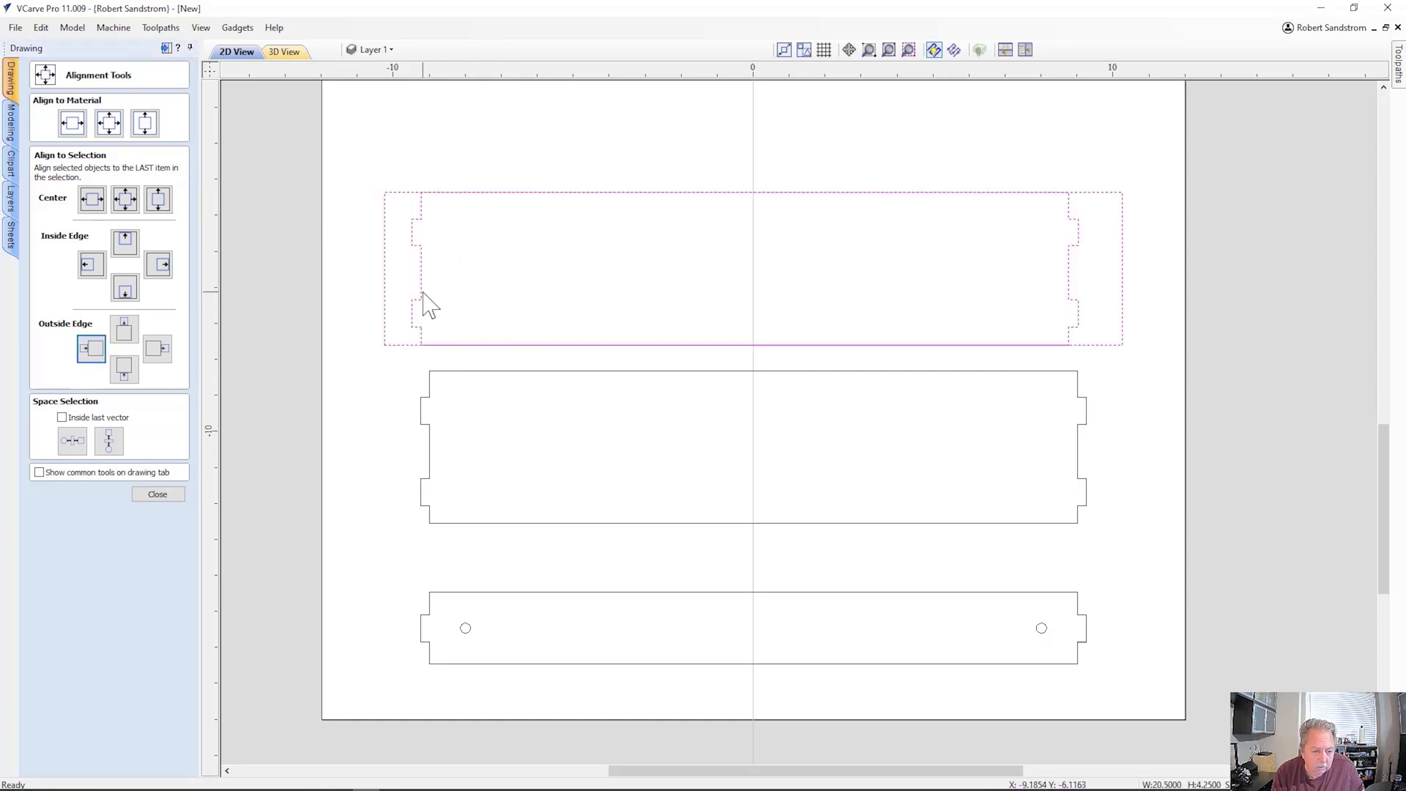
{"action": "left_click", "coordinate": [91, 264]}
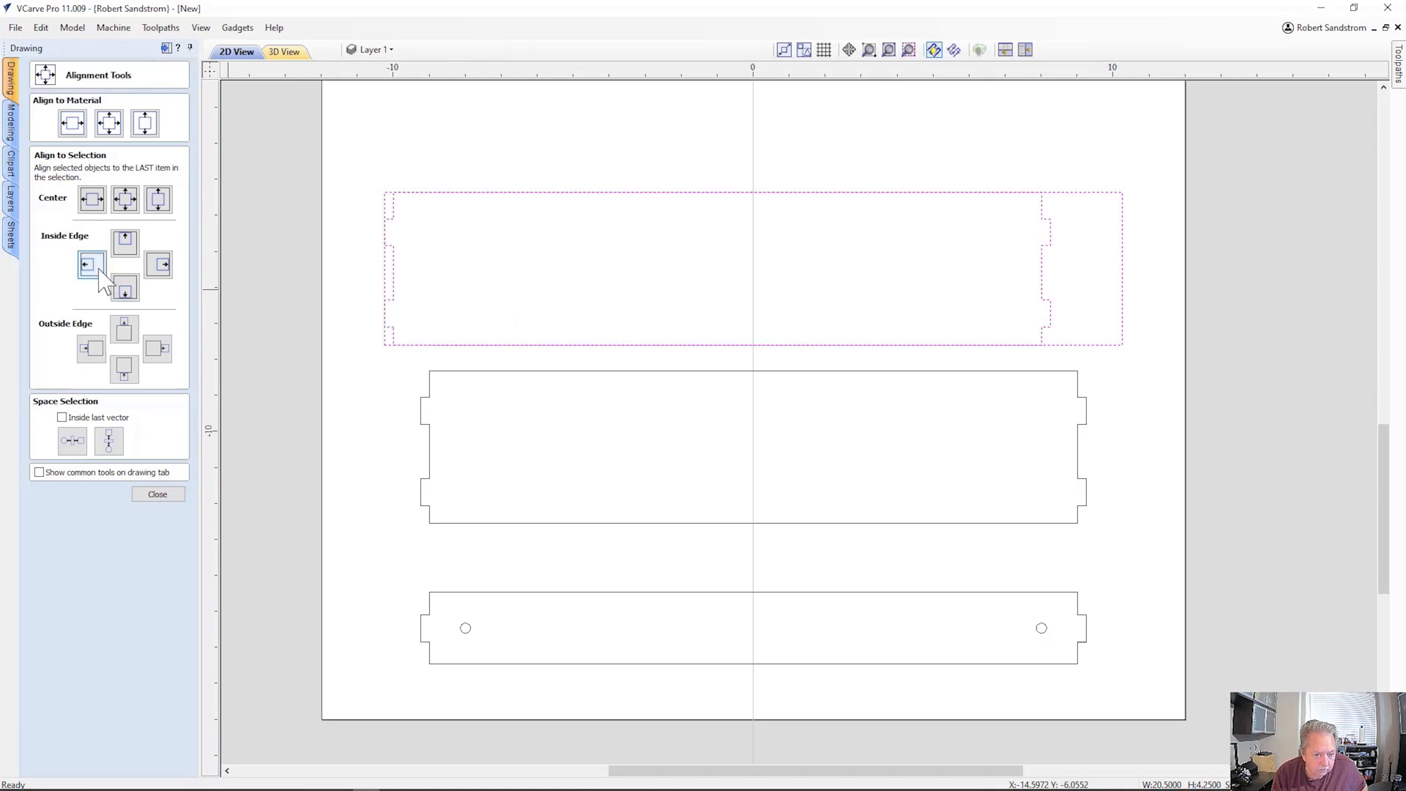
{"action": "left_click", "coordinate": [171, 494]}
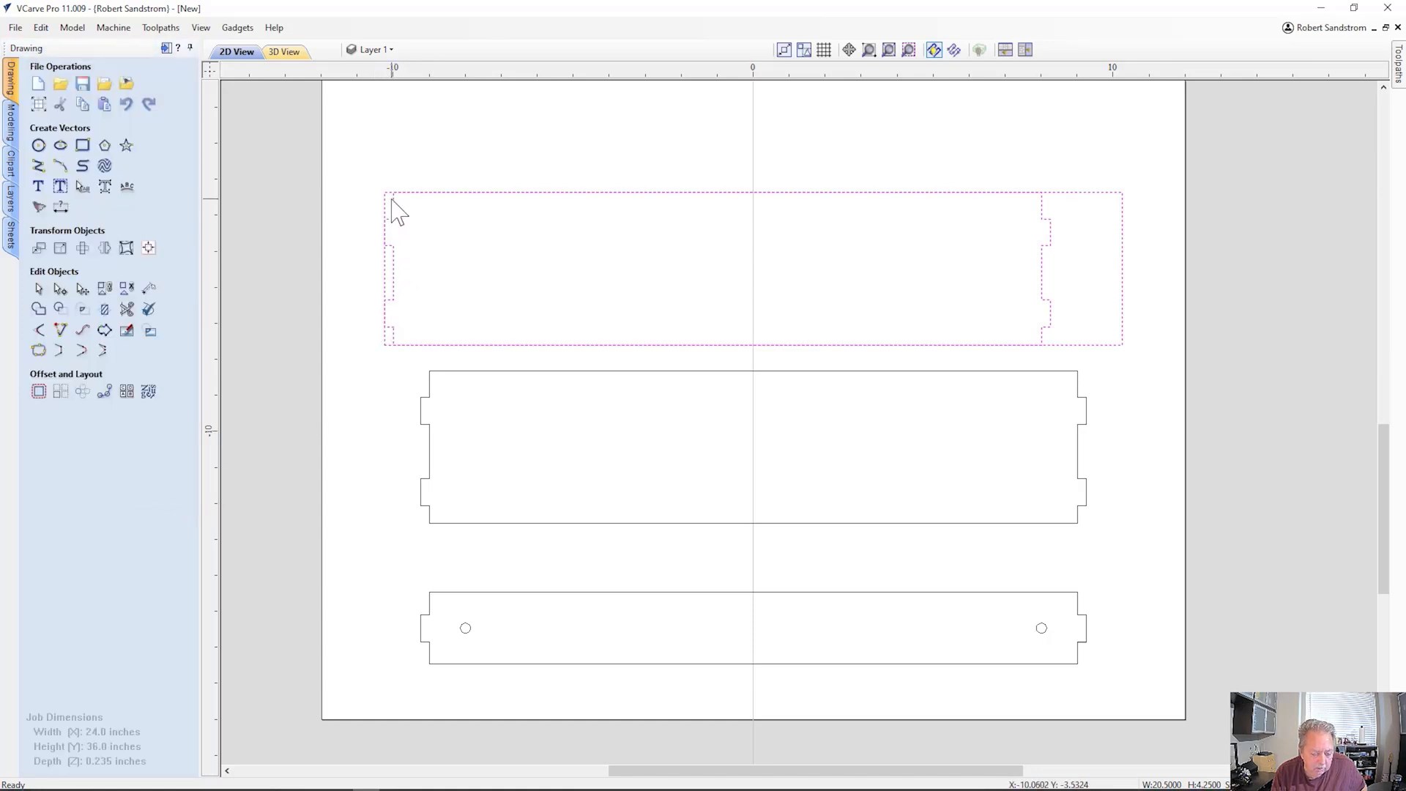
{"action": "left_click", "coordinate": [868, 264]}
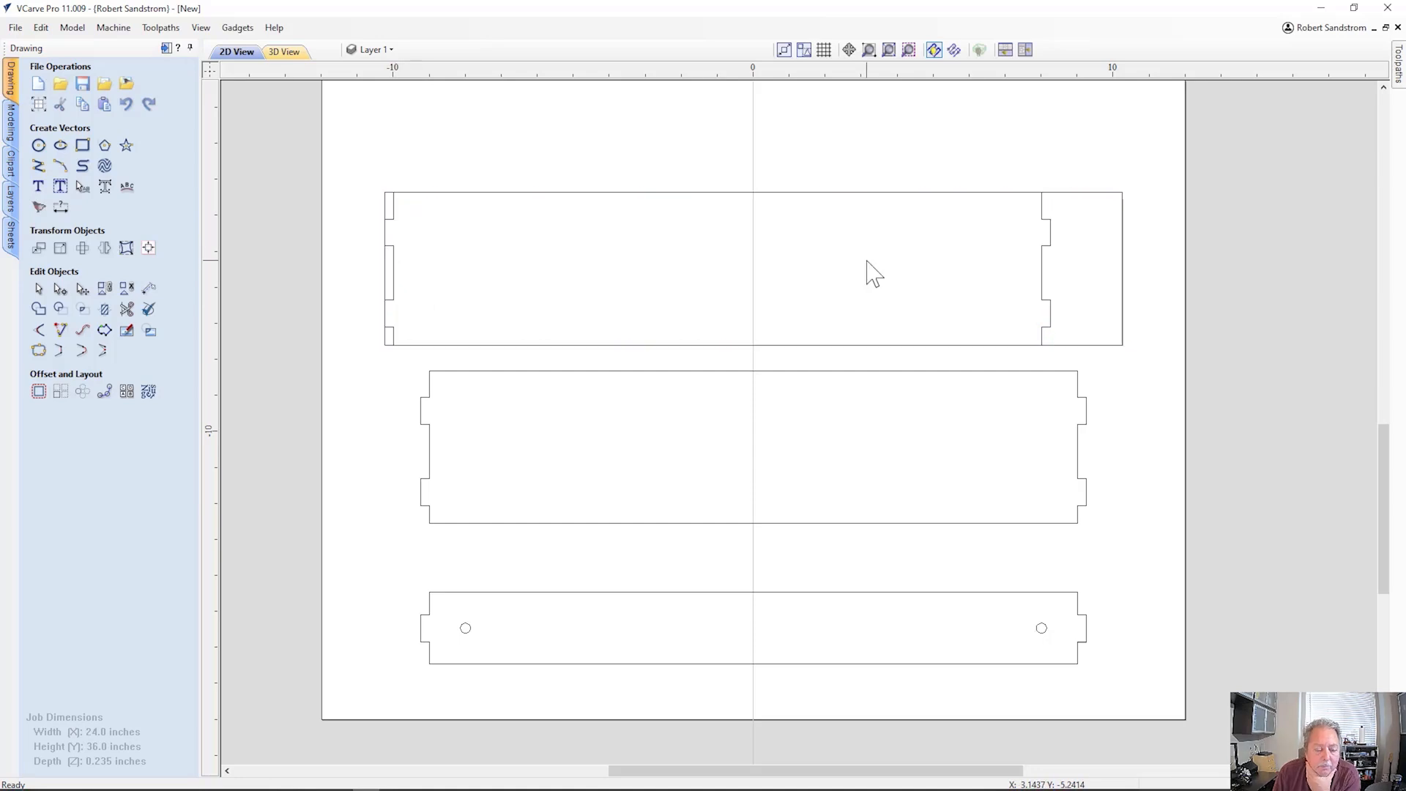
Move only the copied panel outline by 0.25 inches in X relative to its position.
{"action": "left_click", "coordinate": [393, 280]}
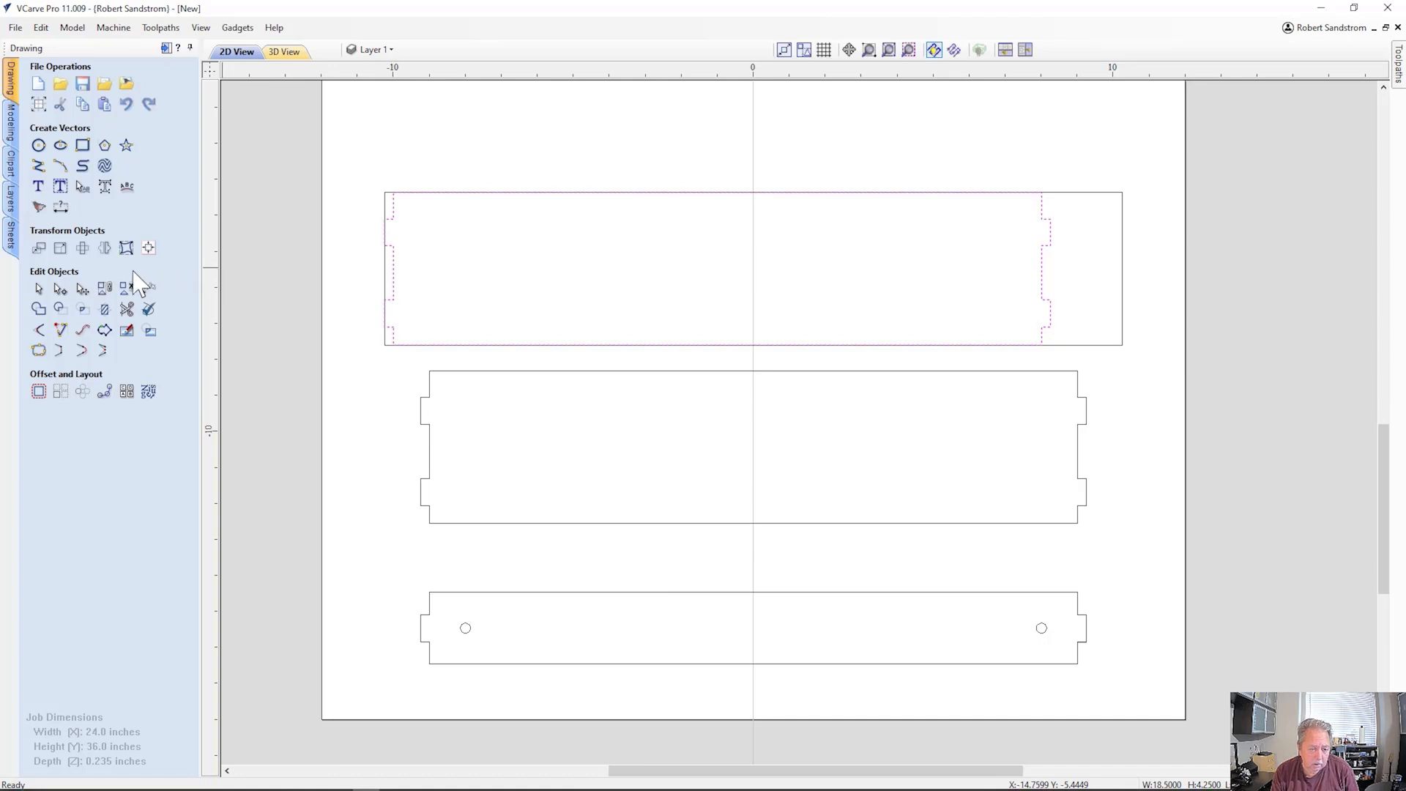
{"action": "left_click", "coordinate": [39, 249]}
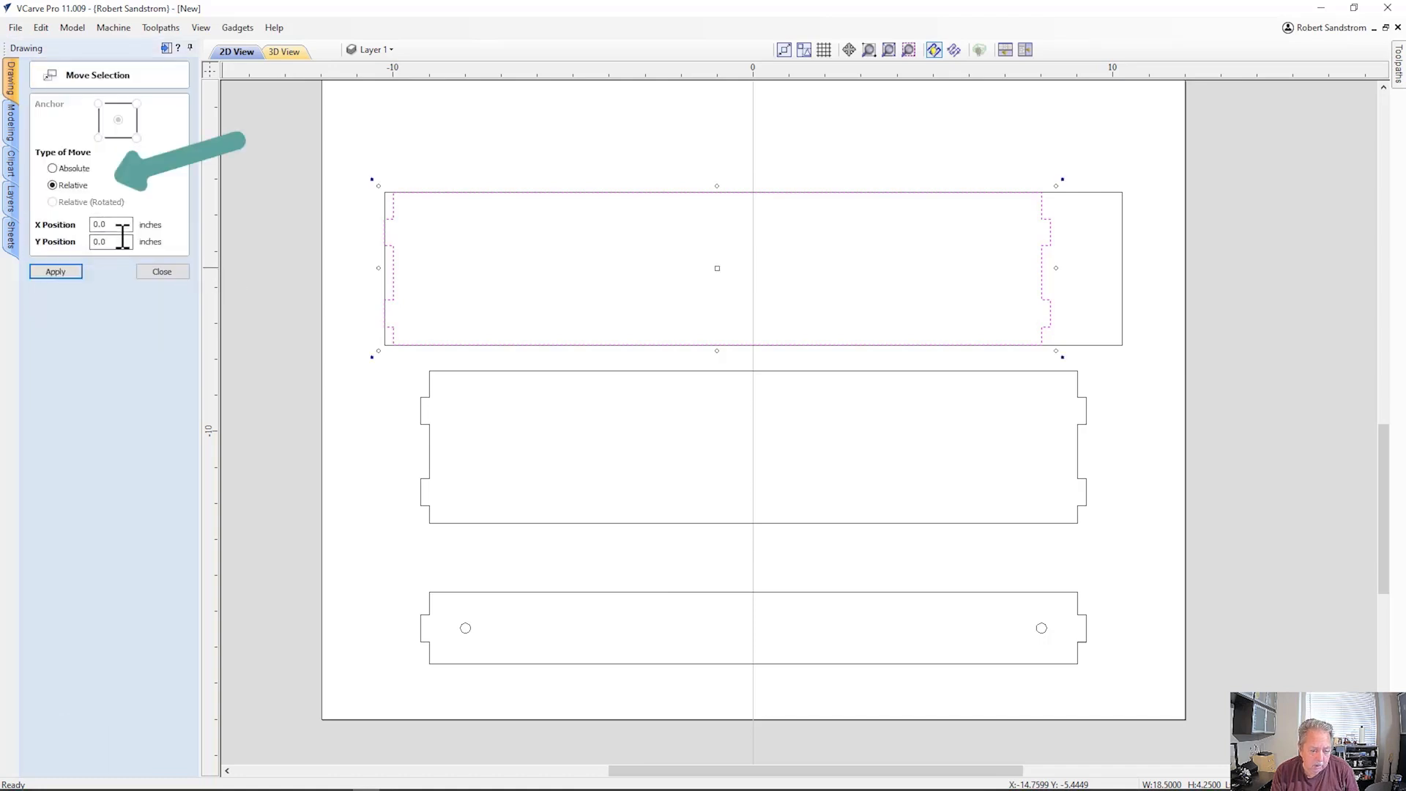
{"action": "left_click_drag", "start_coordinate": [125, 225], "coordinate": [92, 224]}
{"action": "type", "text": ".25"}
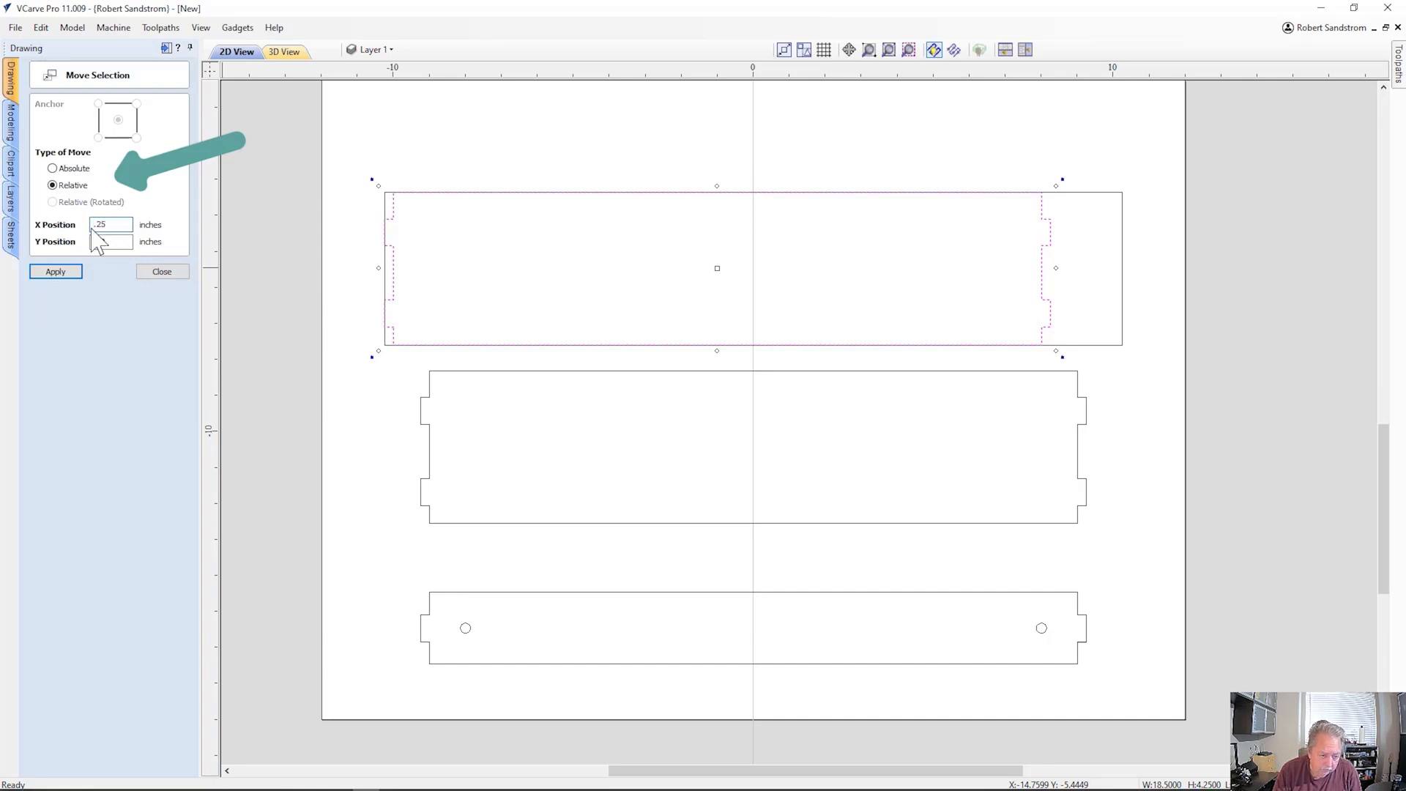
{"action": "left_click", "coordinate": [76, 272]}
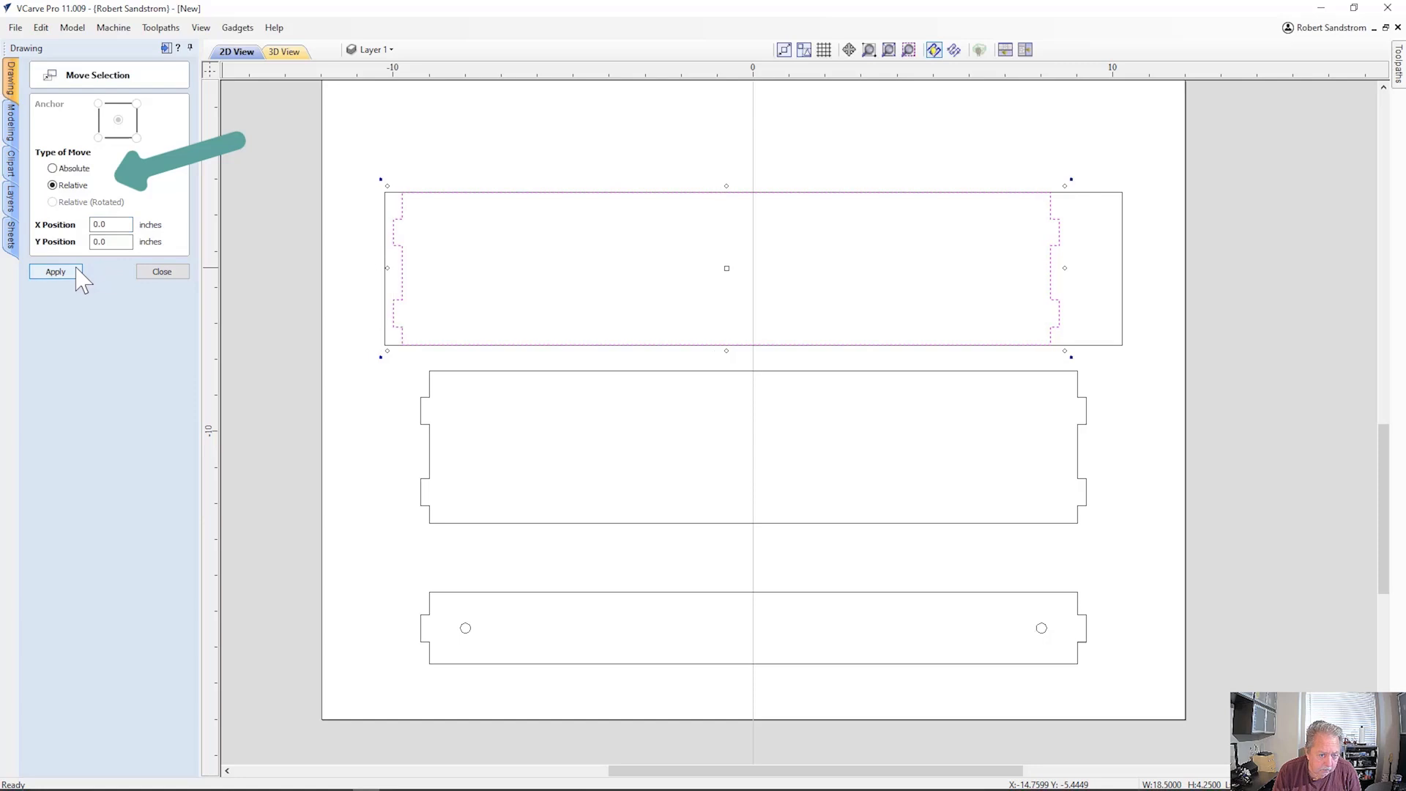
{"action": "left_click", "coordinate": [173, 274]}
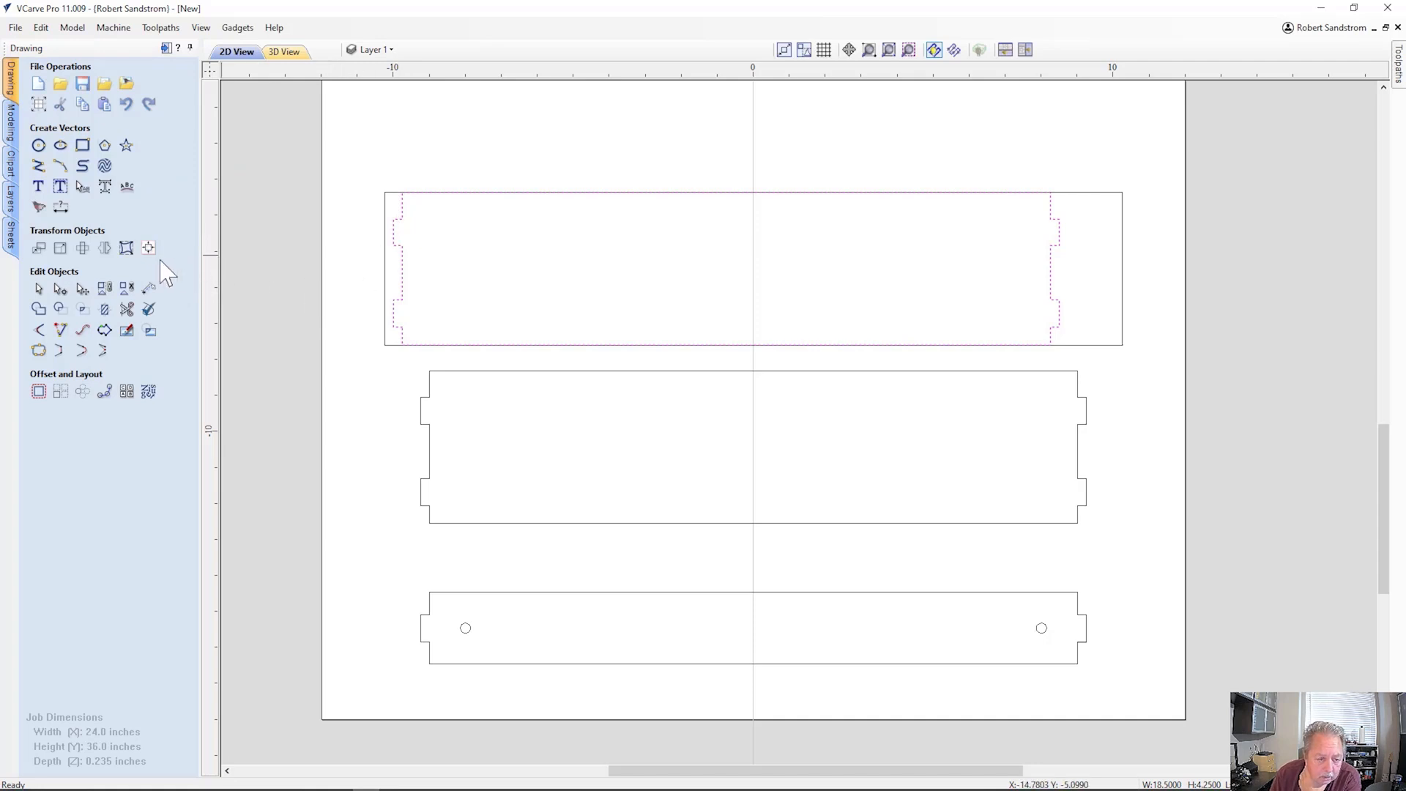
{"action": "left_click", "coordinate": [464, 268]}
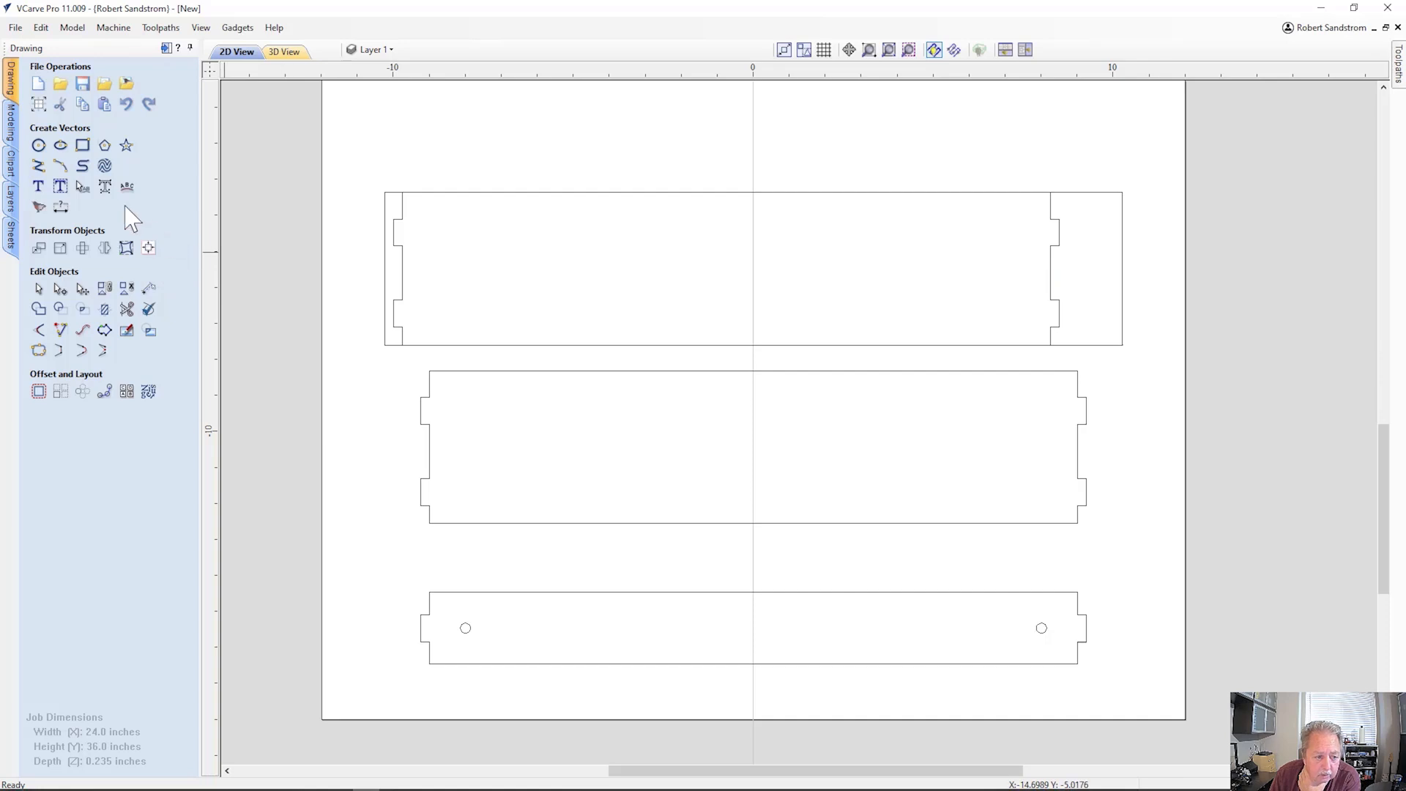
Draw two 0.25 by 0.75 inch slot rectangles over the copied panel outline's two left tabs.
{"action": "left_click", "coordinate": [82, 147]}
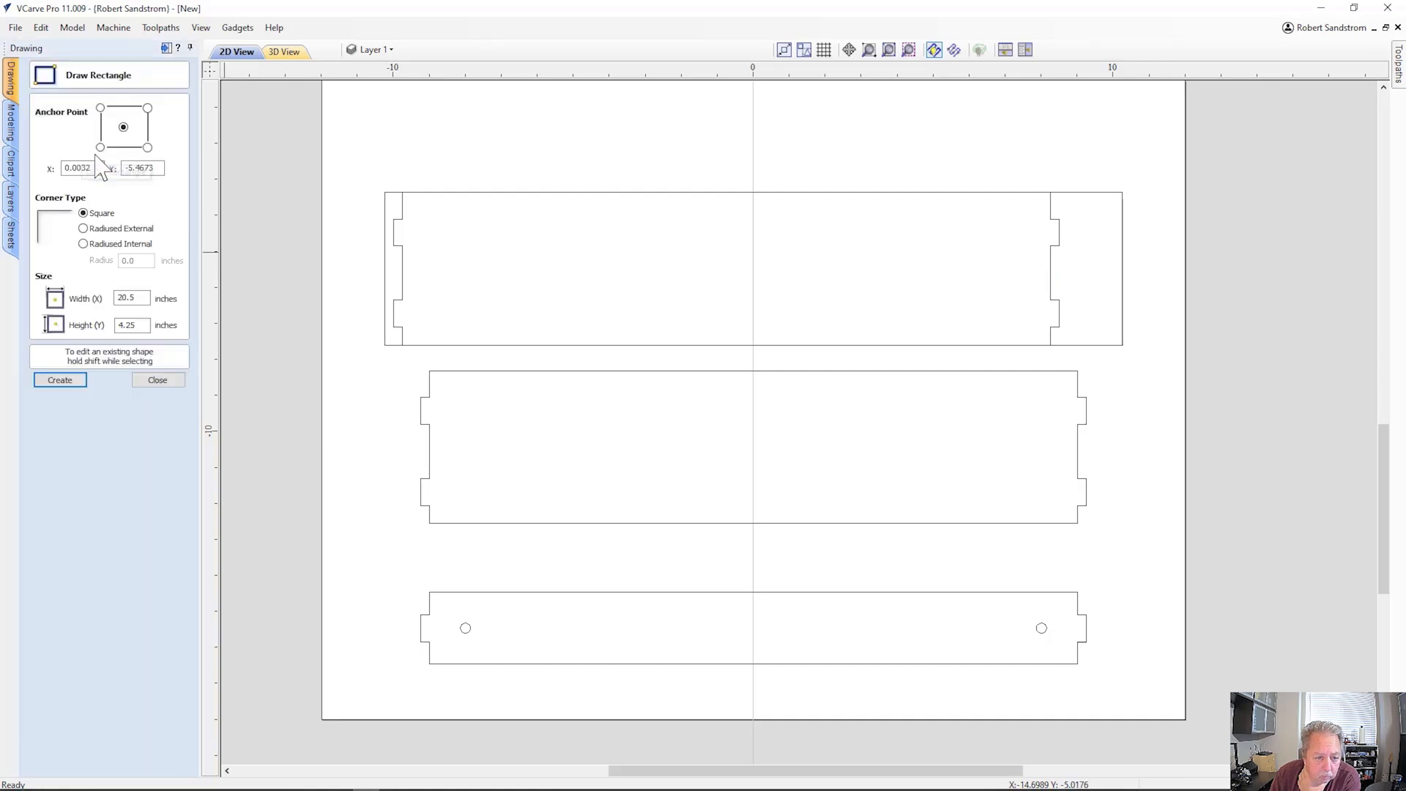
{"action": "scroll", "coordinate": [391, 233], "scroll_direction": "up", "scroll_amount": 3}
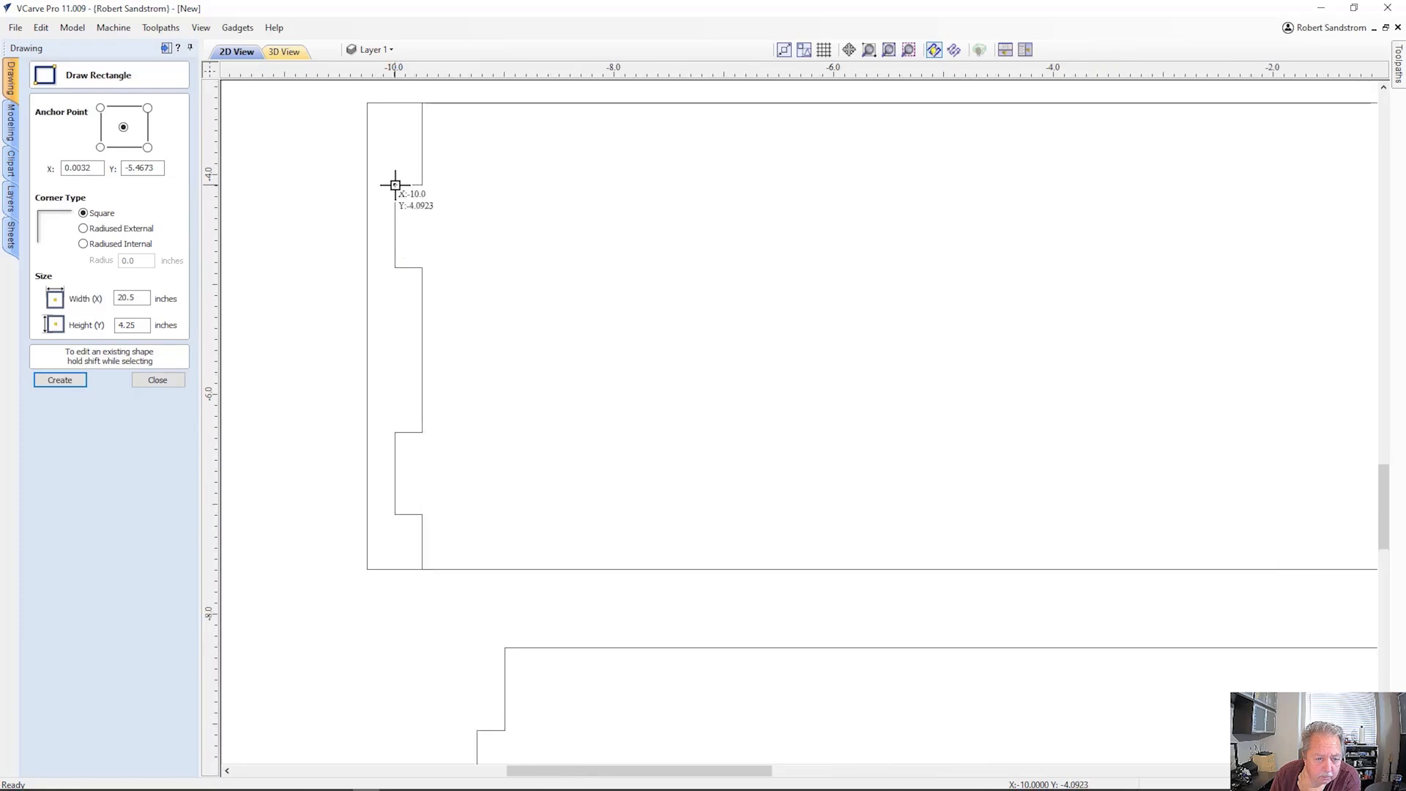
{"action": "left_click_drag", "start_coordinate": [396, 185], "coordinate": [424, 269]}
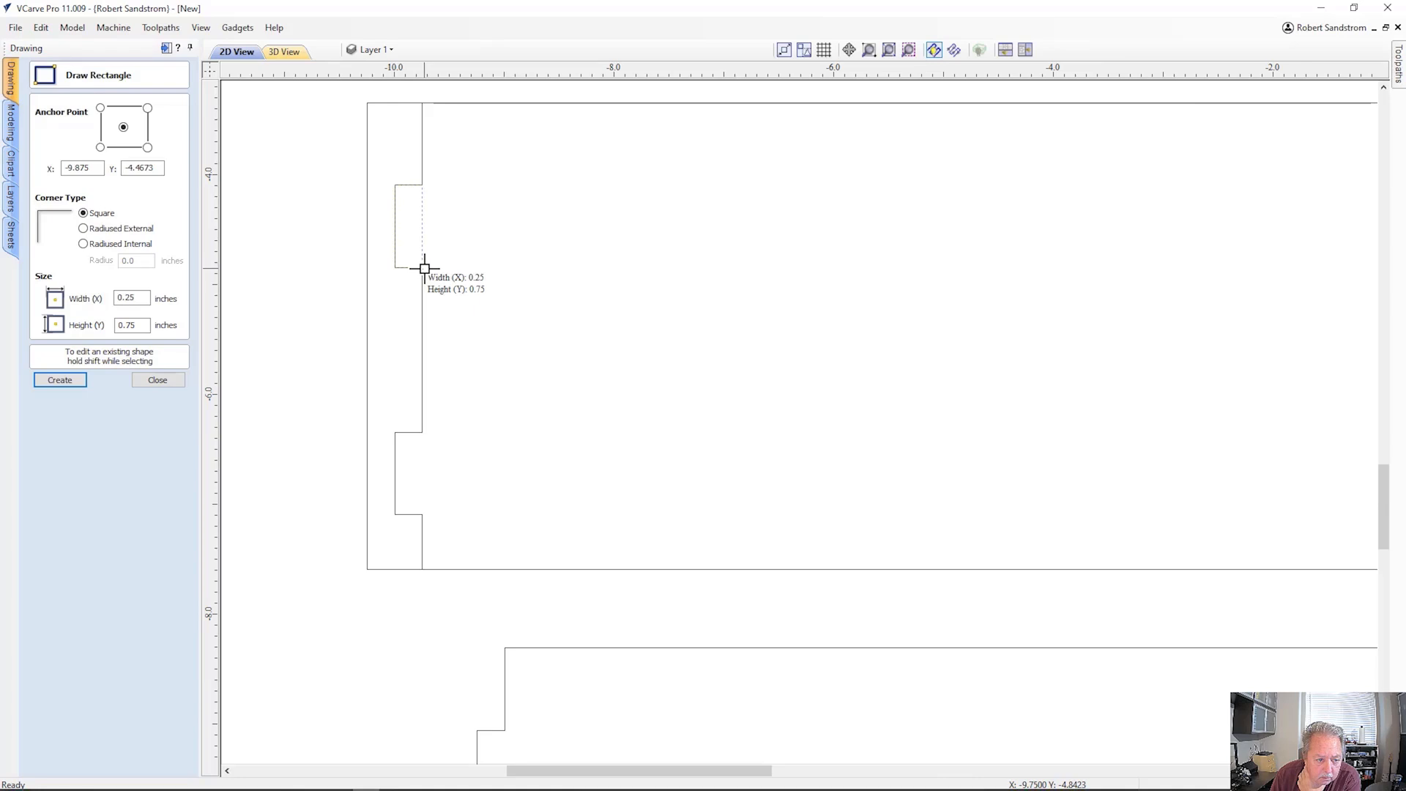
{"action": "left_click_drag", "start_coordinate": [425, 269], "coordinate": [425, 268]}
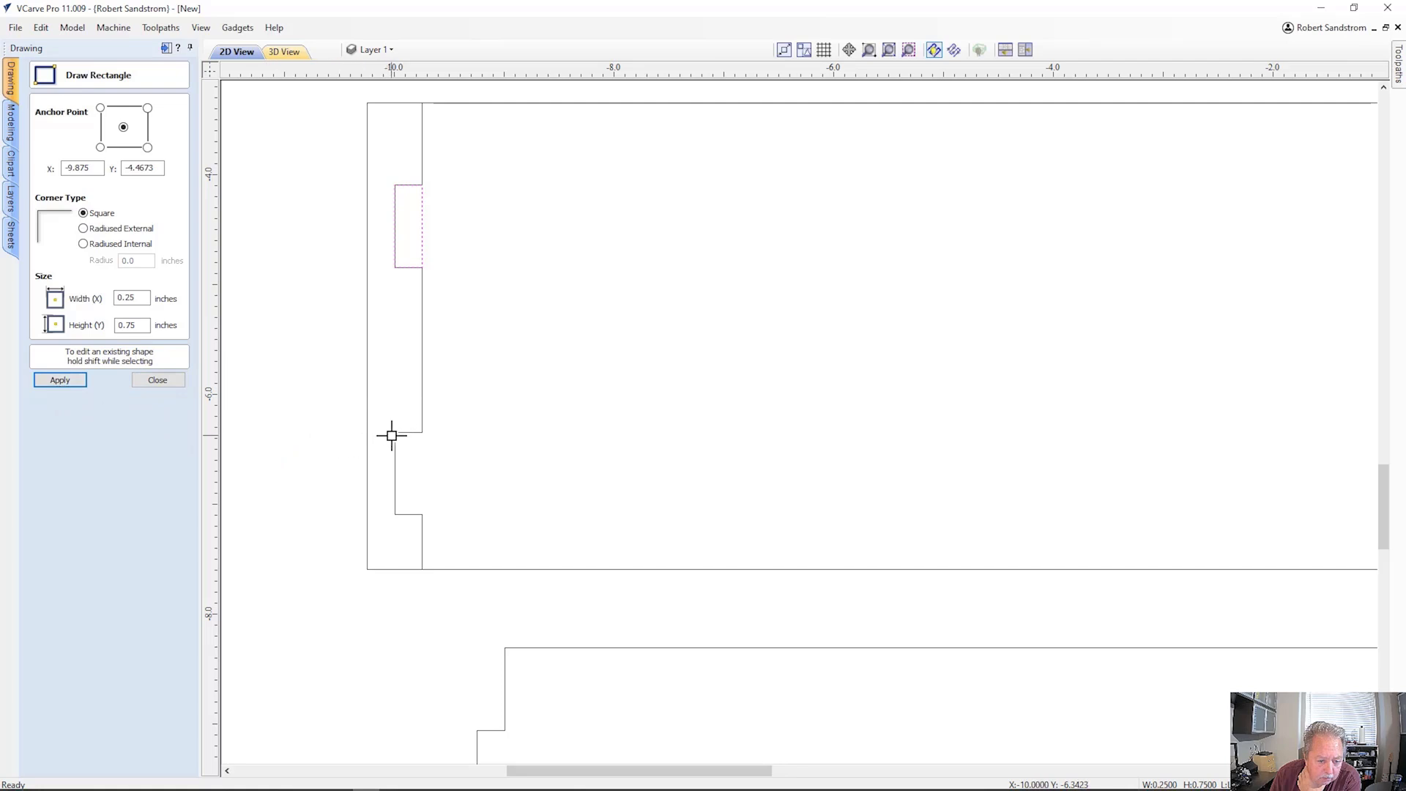
{"action": "left_click_drag", "start_coordinate": [396, 434], "coordinate": [426, 519]}
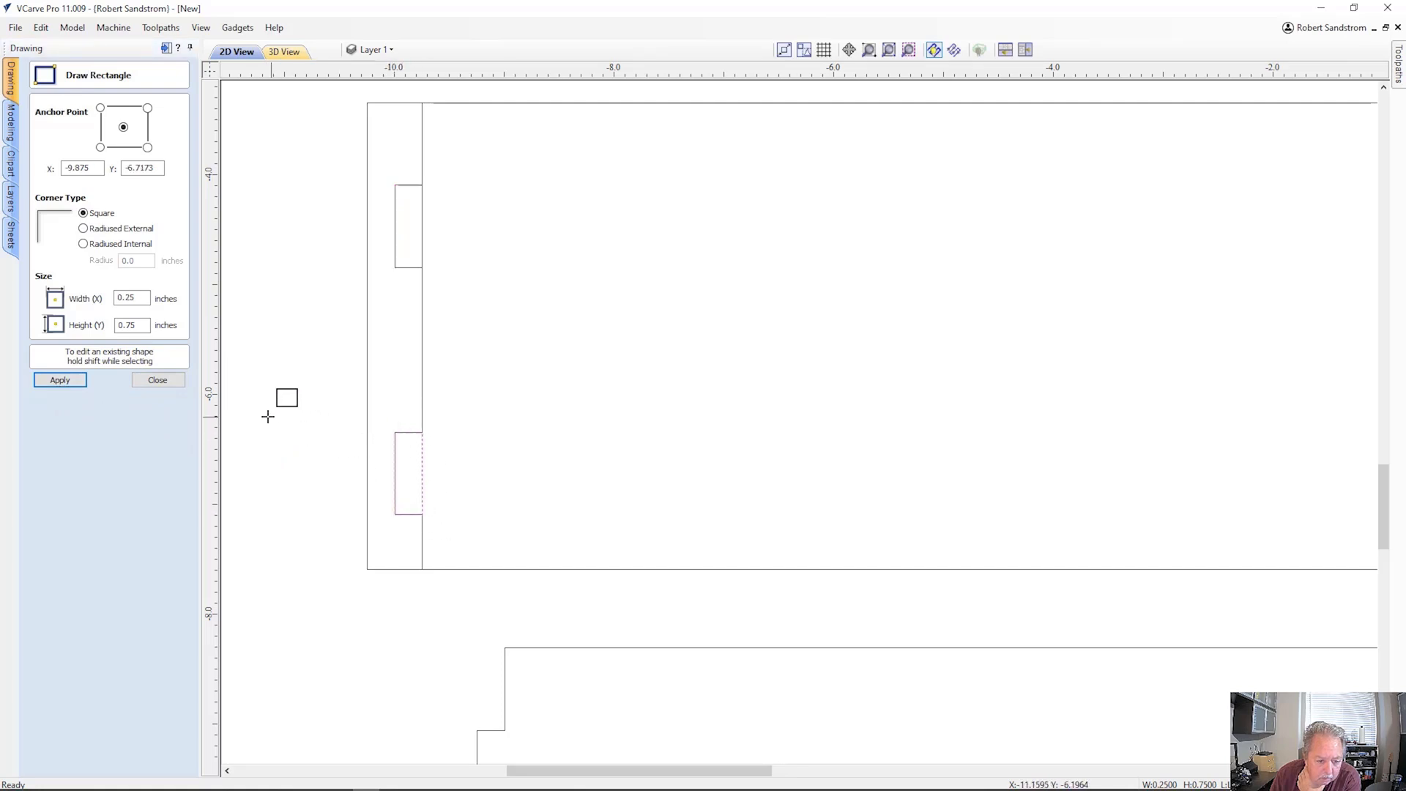
{"action": "left_click", "coordinate": [60, 380]}
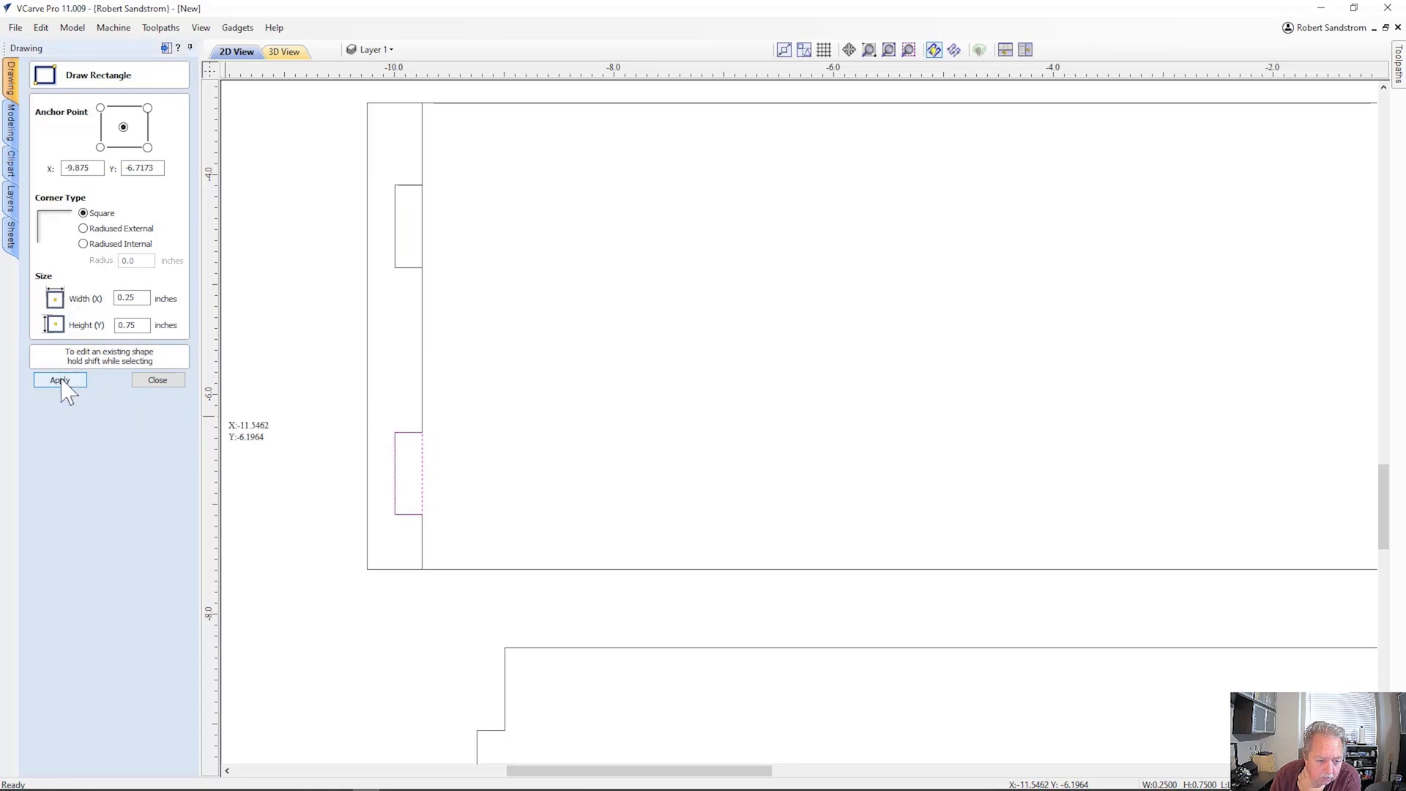
{"action": "left_click", "coordinate": [162, 384]}
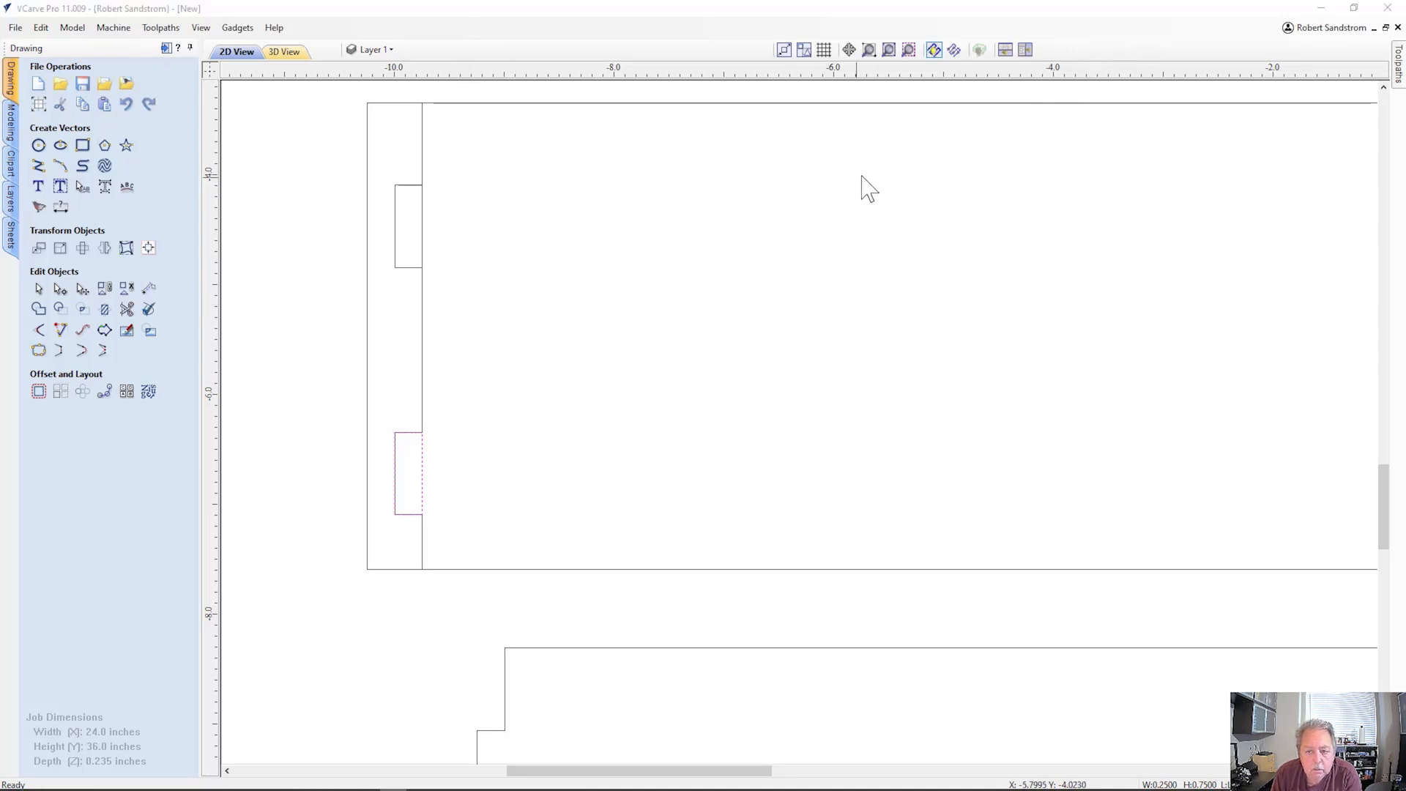
Align the copied panel outline with the inside right edge of the 20.5 inch wide rectangle.
{"action": "scroll", "coordinate": [785, 191], "scroll_direction": "down", "scroll_amount": 5}
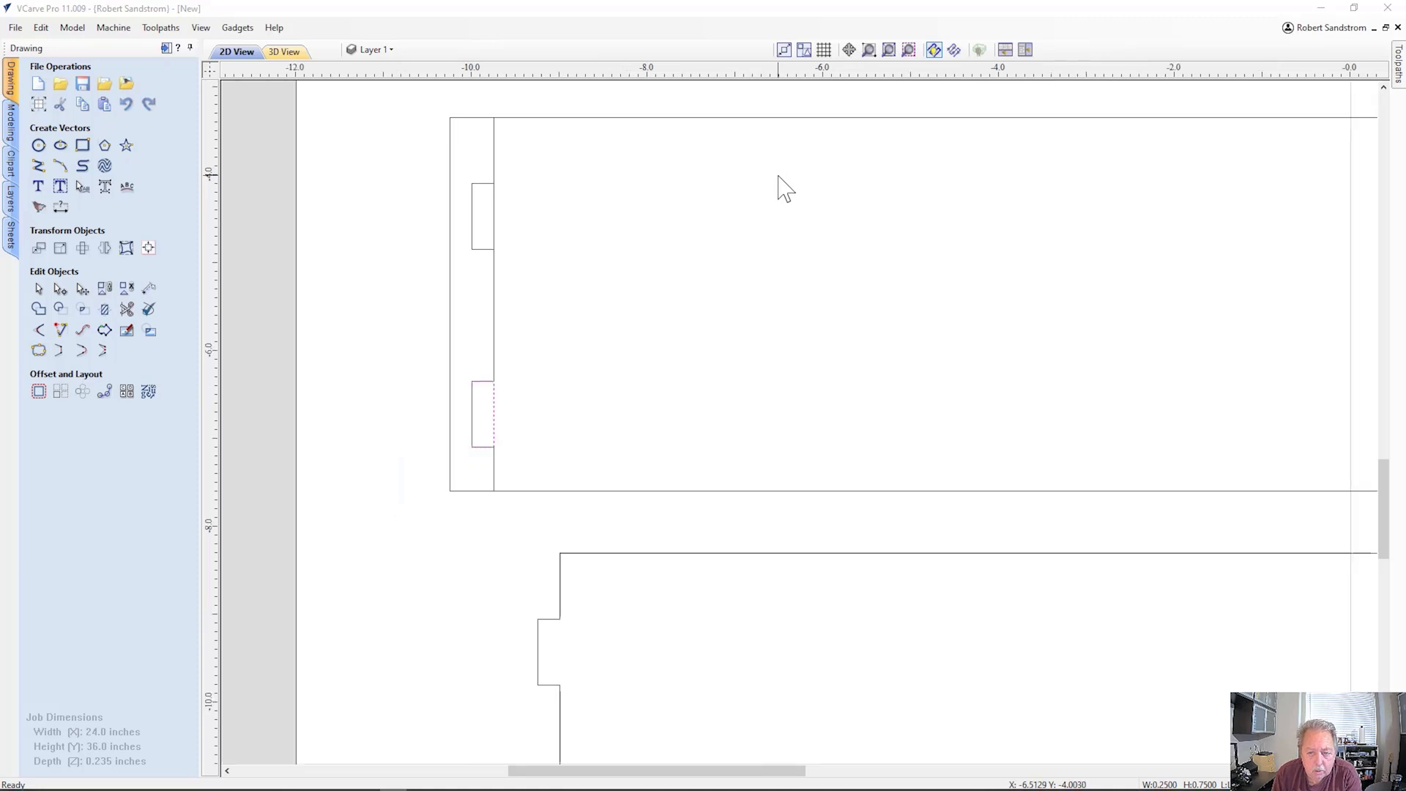
{"action": "scroll", "coordinate": [798, 191], "scroll_direction": "down", "scroll_amount": 2}
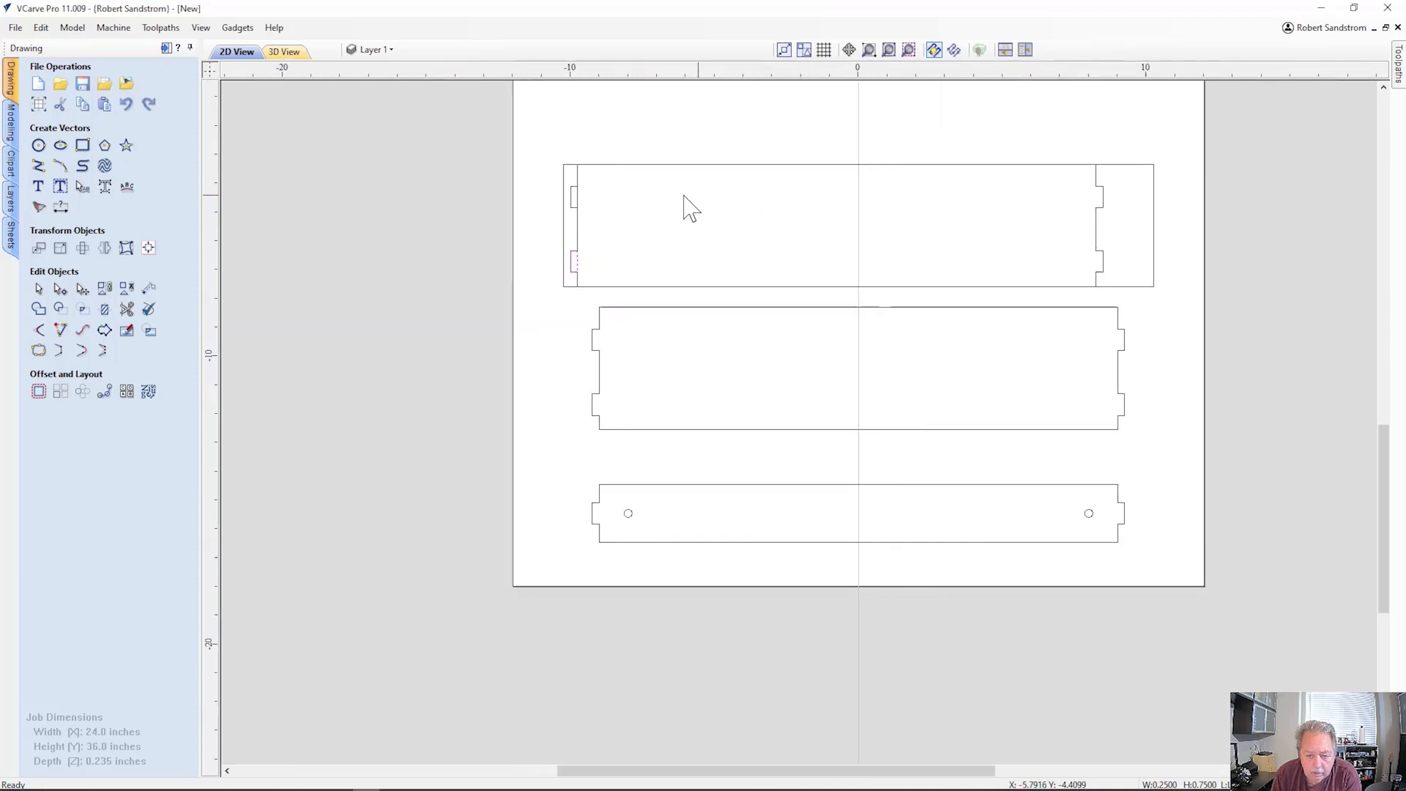
{"action": "left_click", "coordinate": [992, 222]}
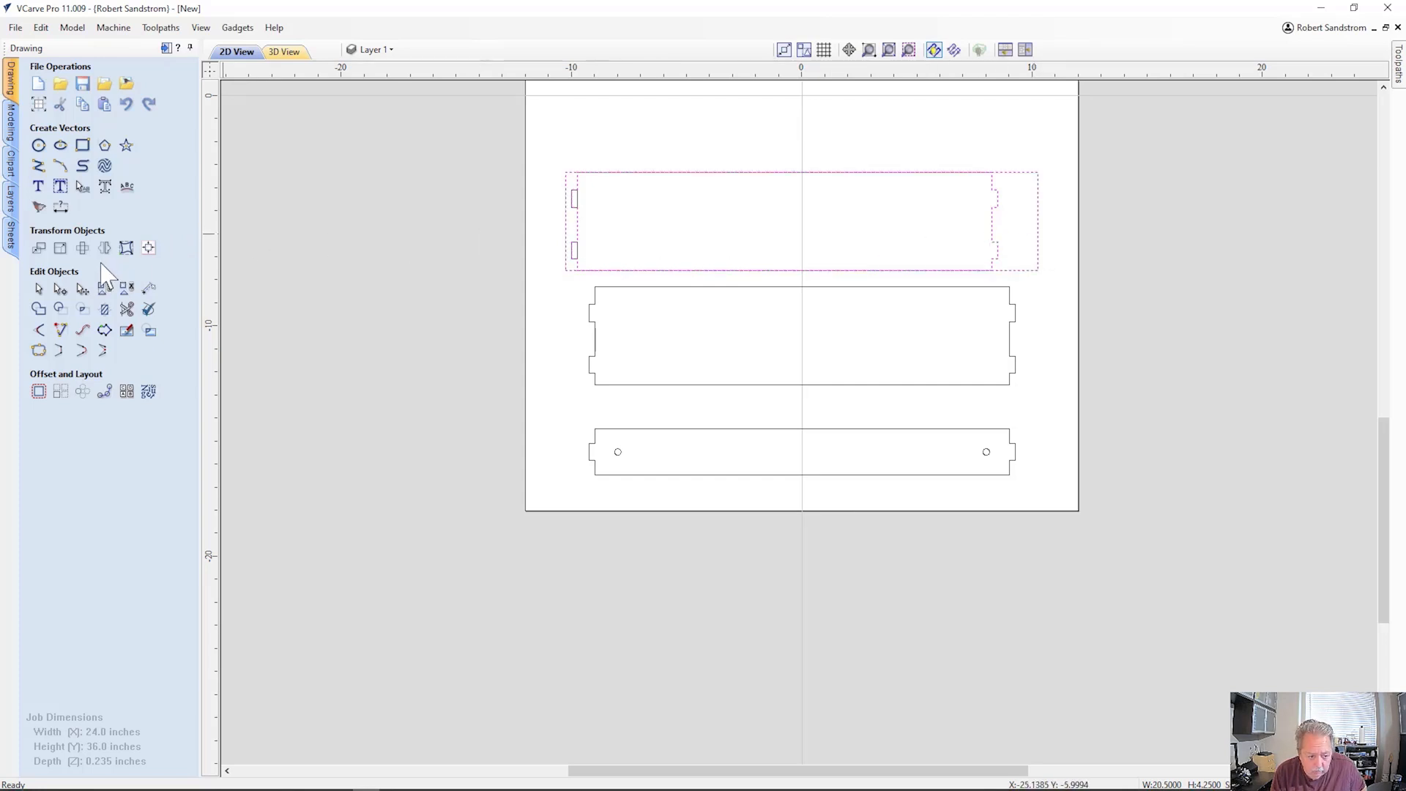
{"action": "left_click", "coordinate": [154, 252]}
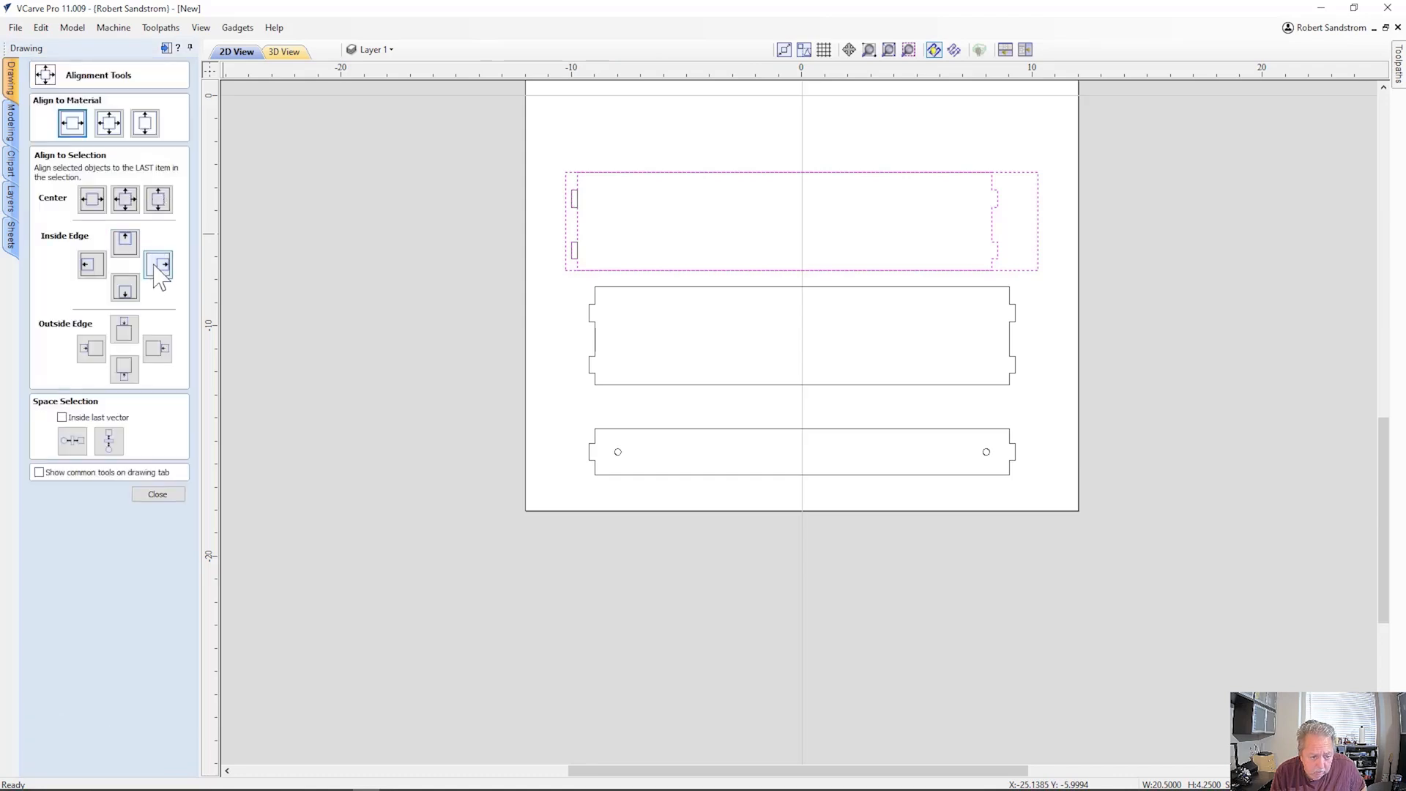
{"action": "left_click", "coordinate": [164, 269]}
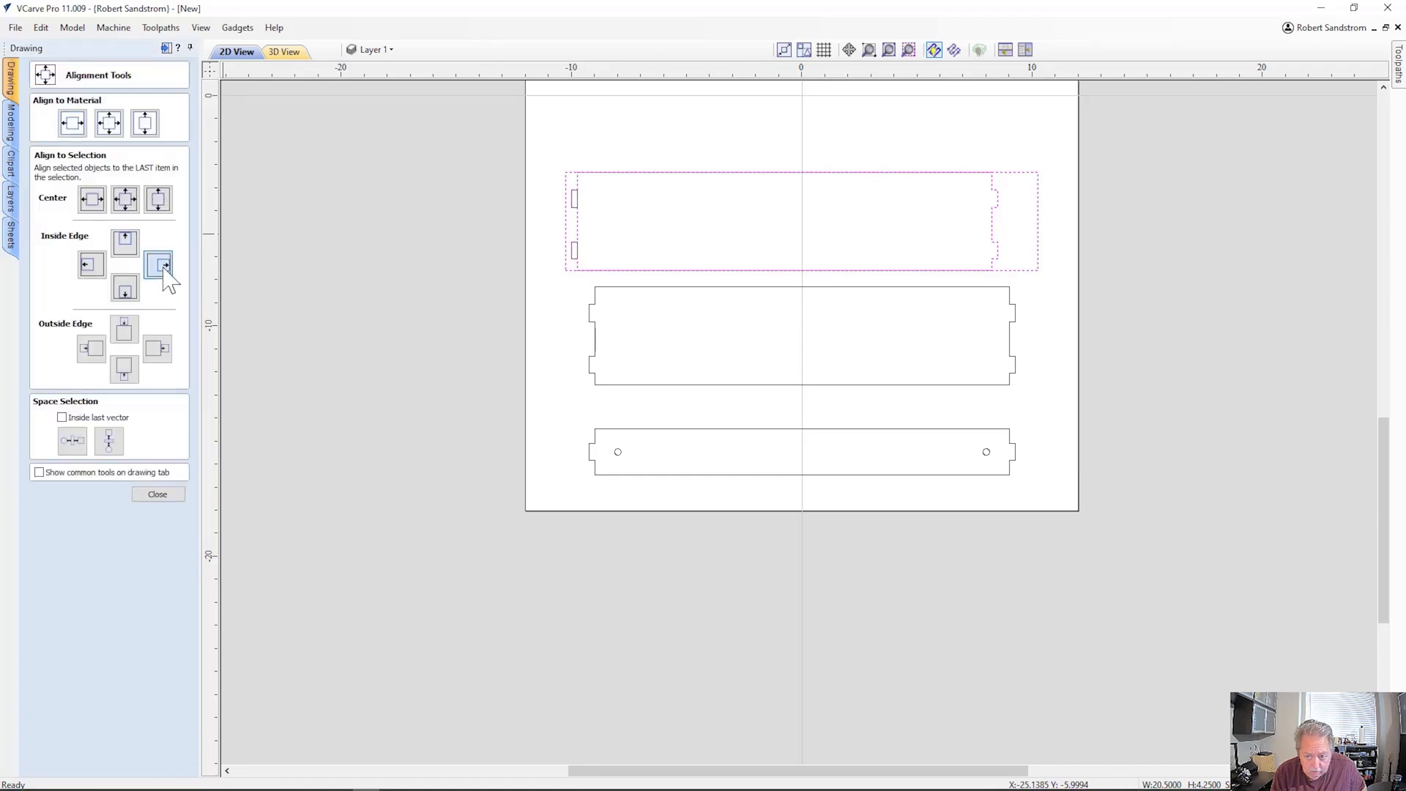
{"action": "left_click", "coordinate": [158, 494]}
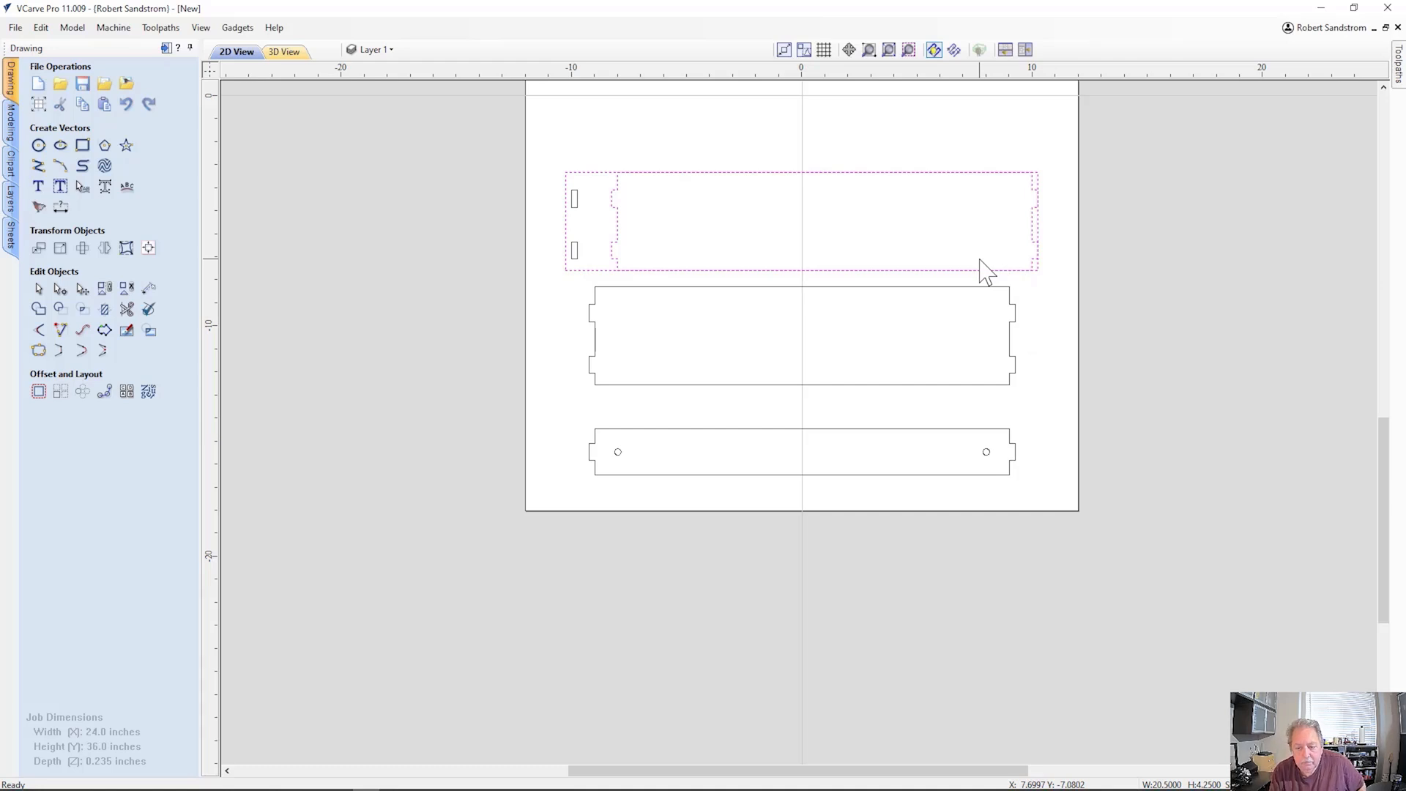
Move only the copied panel outline by -2 inches in X relative to its position.
{"action": "left_click", "coordinate": [1055, 297]}
{"action": "left_click", "coordinate": [1035, 251]}
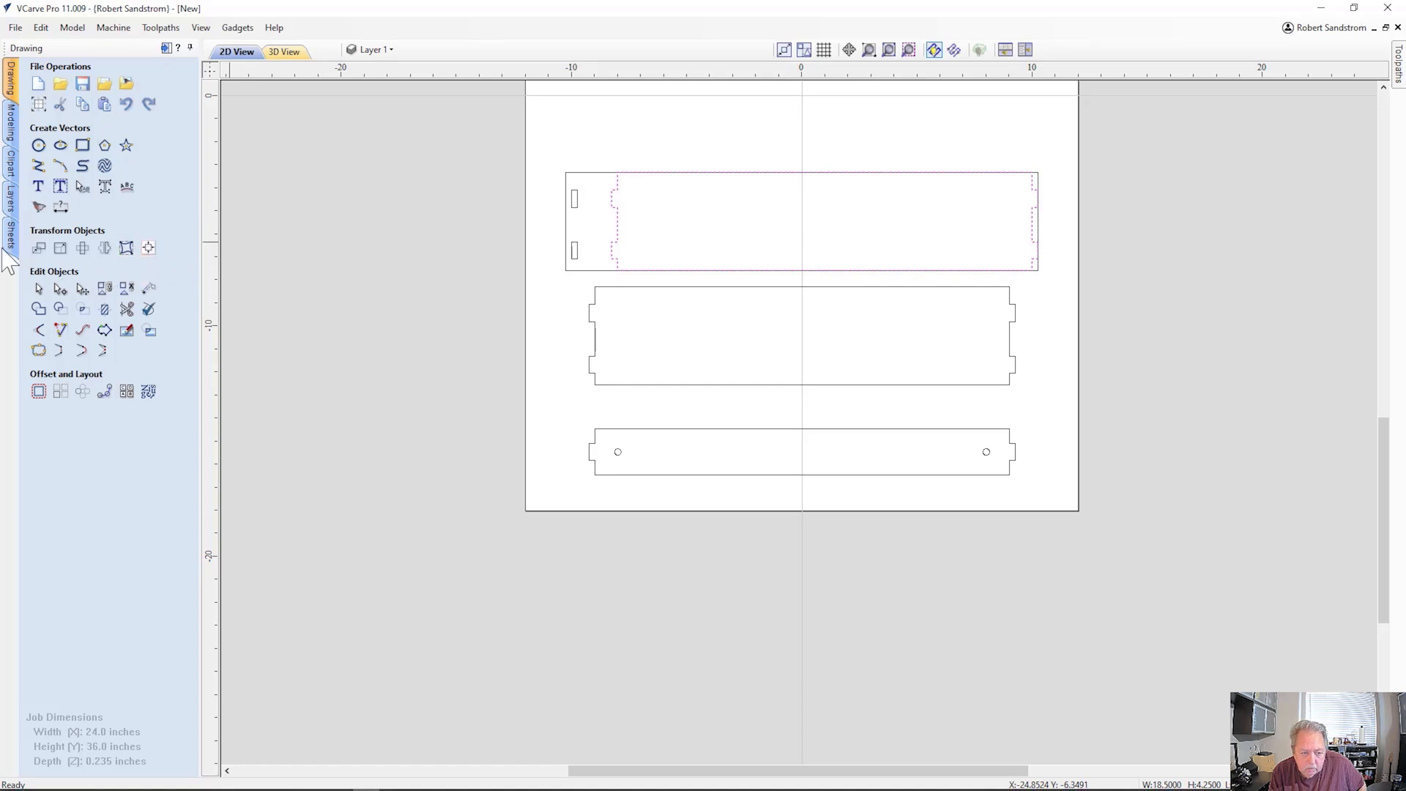
{"action": "left_click", "coordinate": [39, 248]}
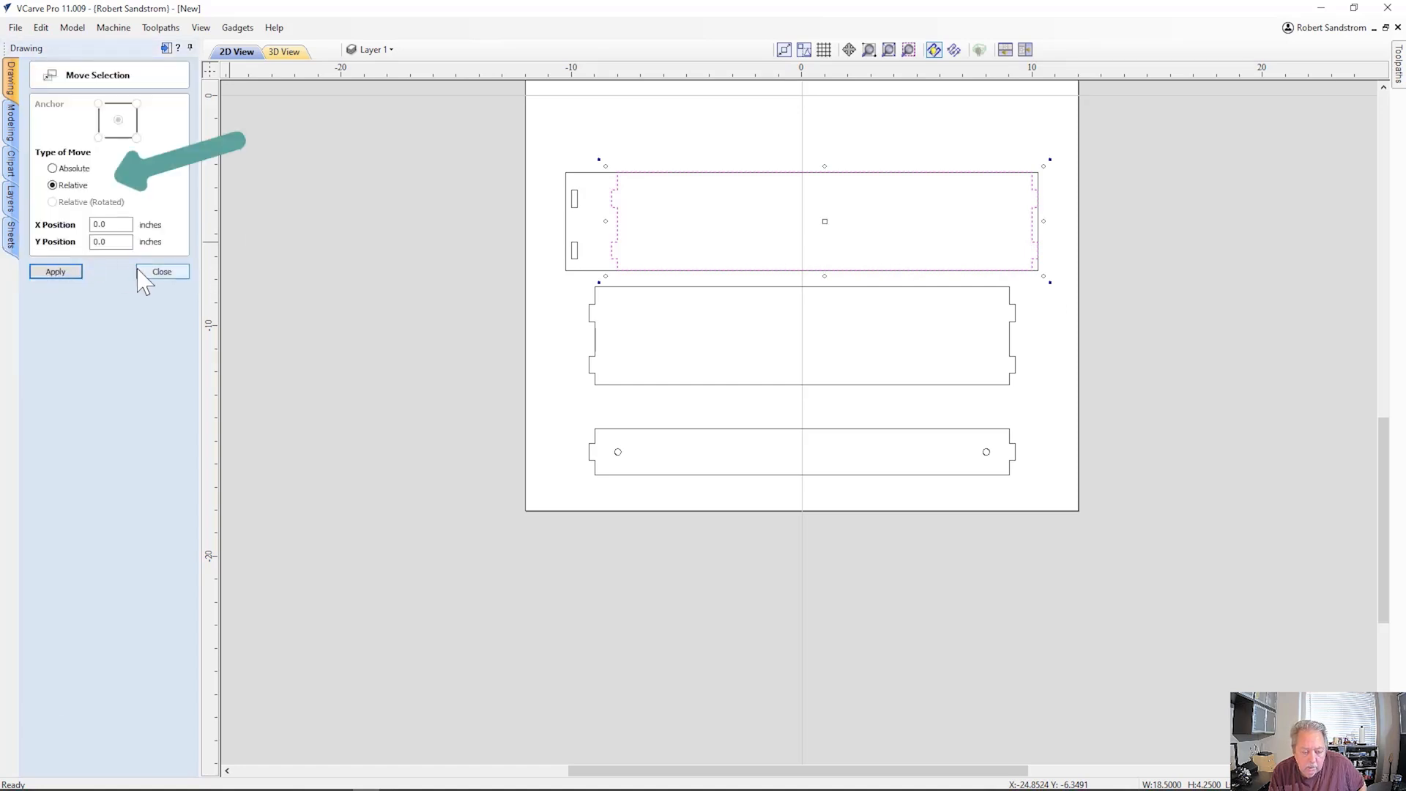
{"action": "left_click_drag", "start_coordinate": [116, 226], "coordinate": [81, 227]}
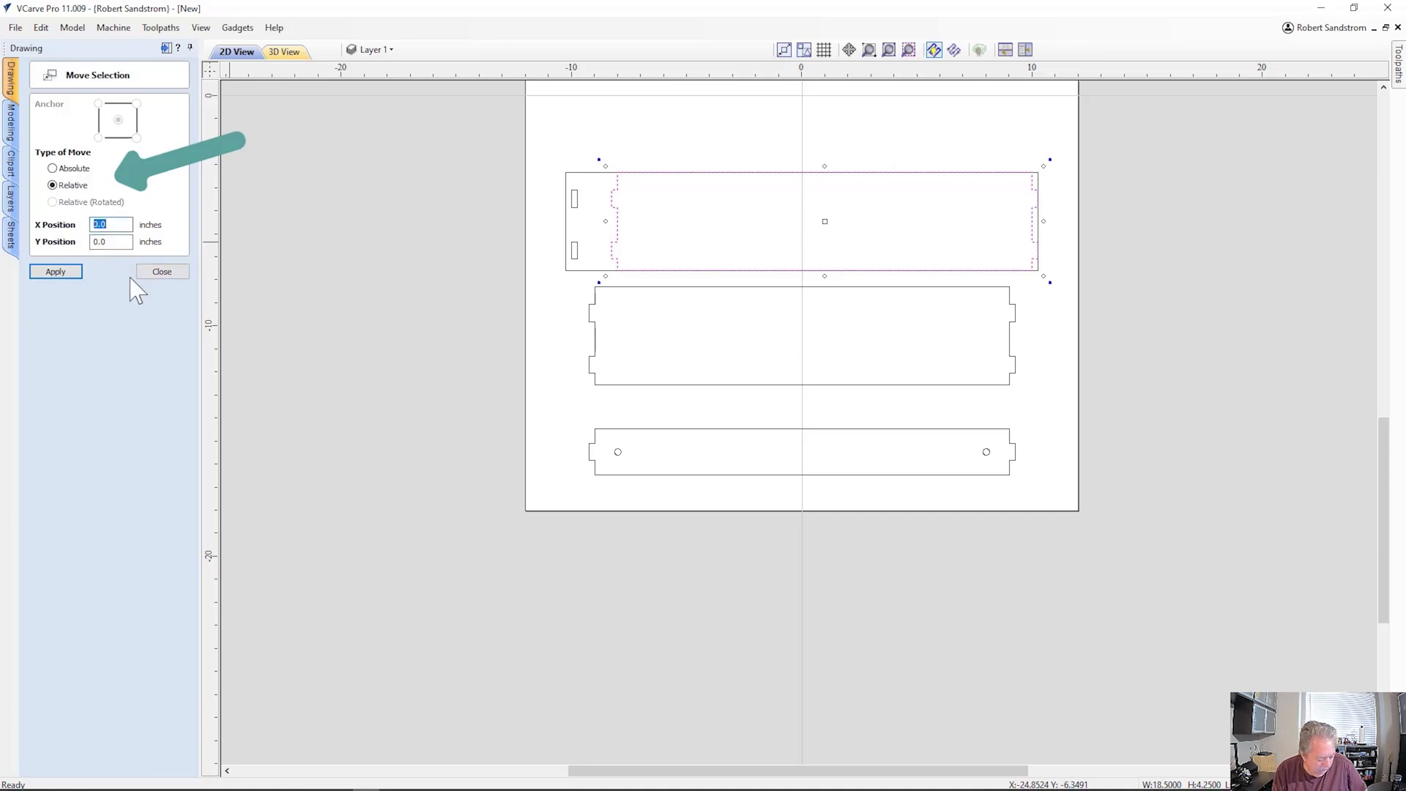
{"action": "type", "text": "-2"}
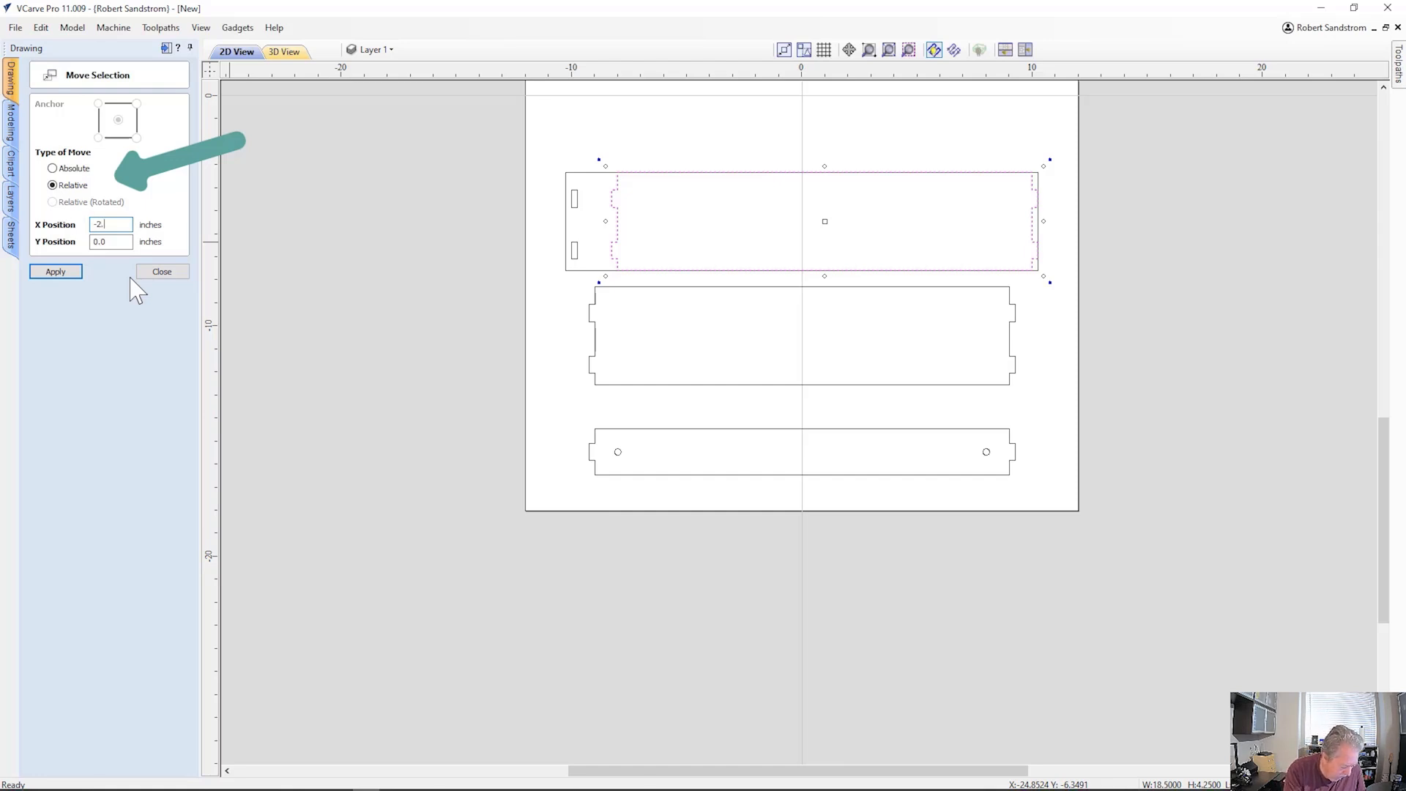
{"action": "key", "text": "Return"}
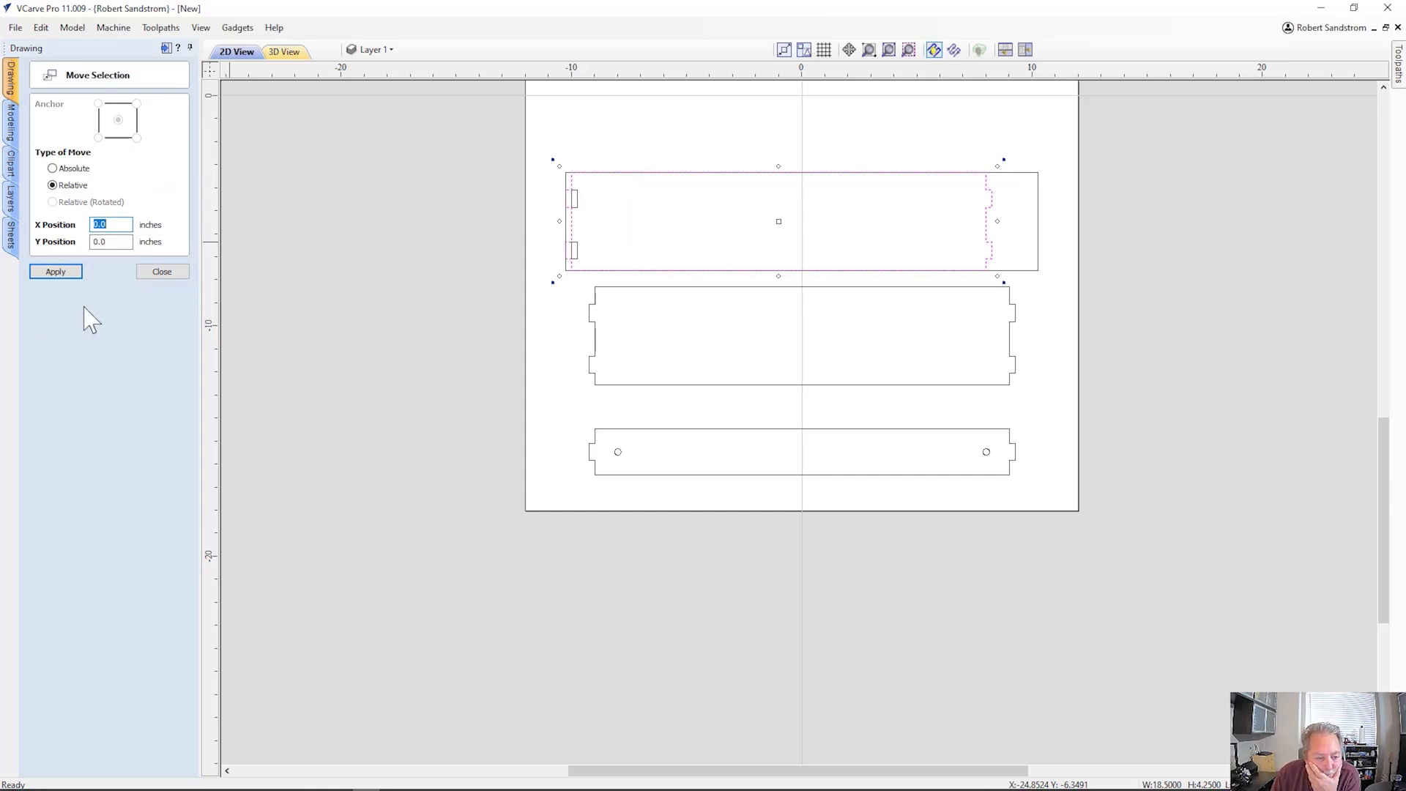
{"action": "left_click", "coordinate": [171, 273]}
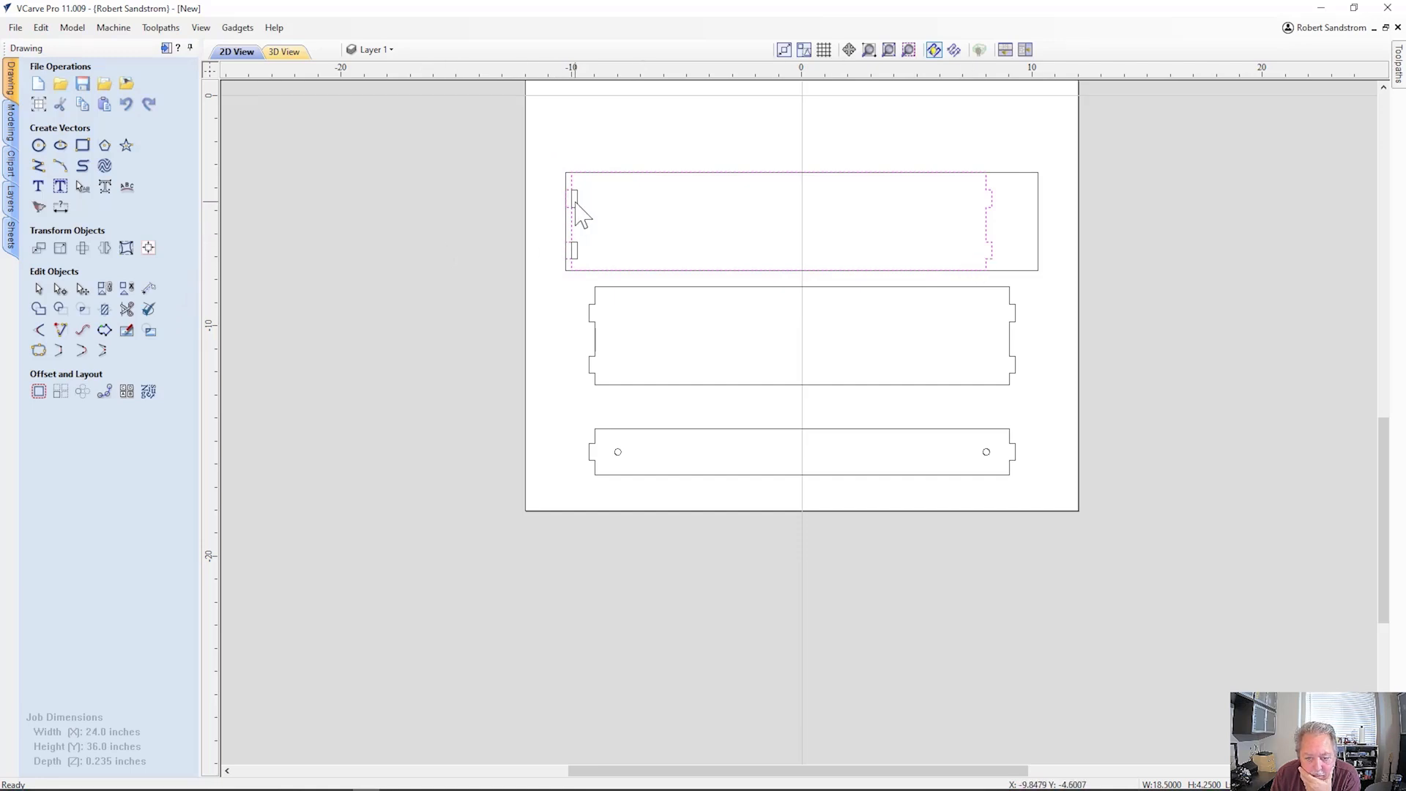
{"action": "left_click", "coordinate": [442, 269]}
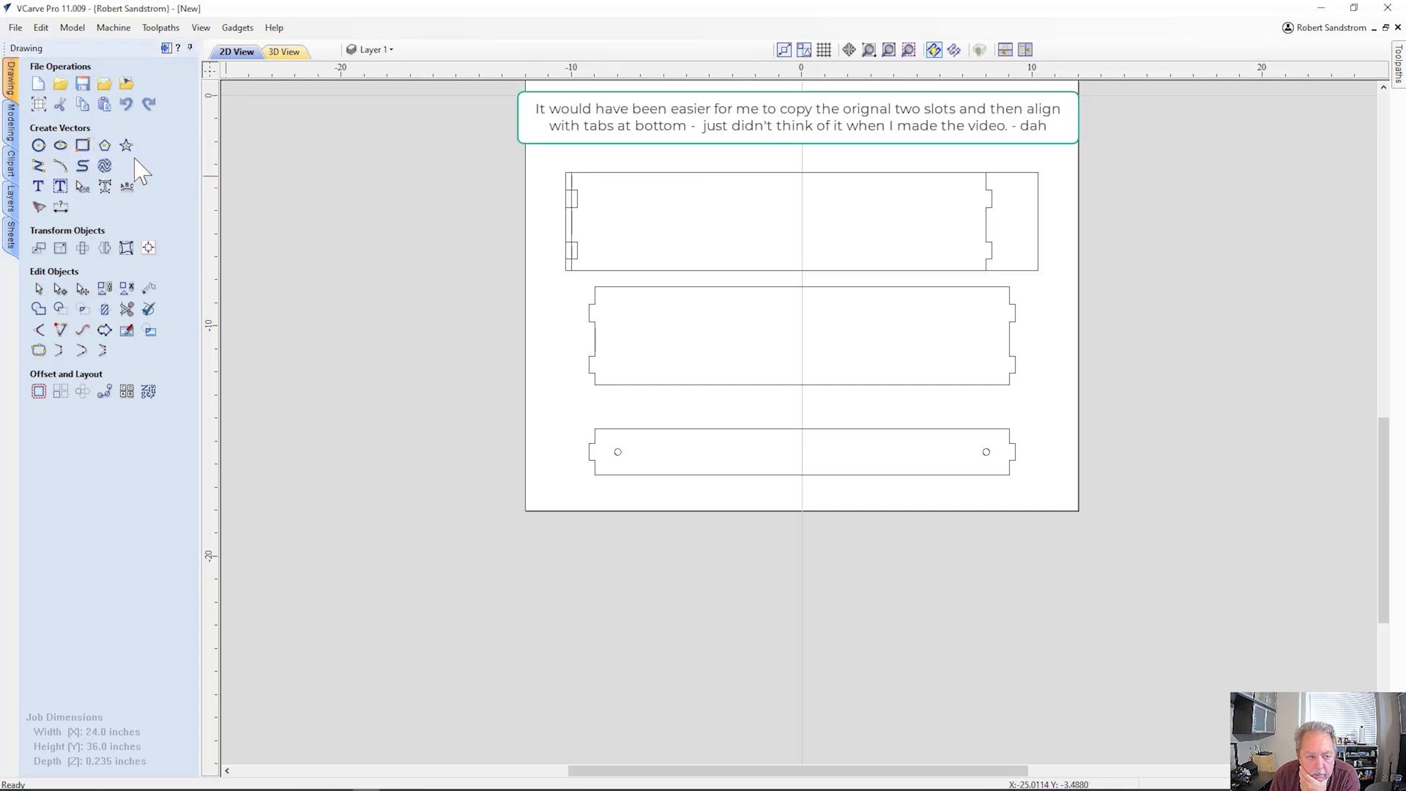
Draw two 0.25 by 0.75 inch slot rectangles over the copied panel outline's two right tabs.
{"action": "left_click", "coordinate": [88, 152]}
{"action": "scroll", "coordinate": [930, 275], "scroll_direction": "up", "scroll_amount": 3}
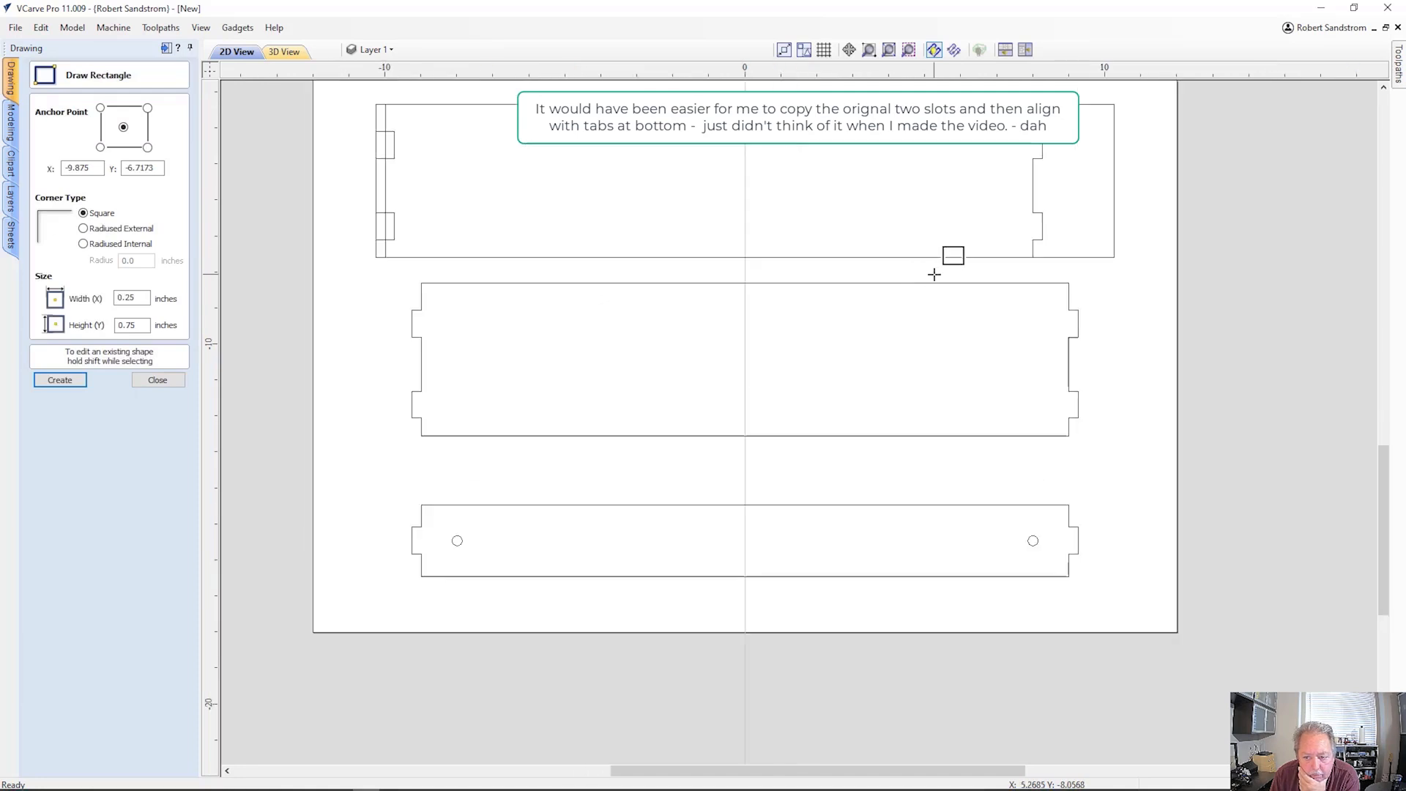
{"action": "scroll", "coordinate": [902, 337], "scroll_direction": "up", "scroll_amount": 2}
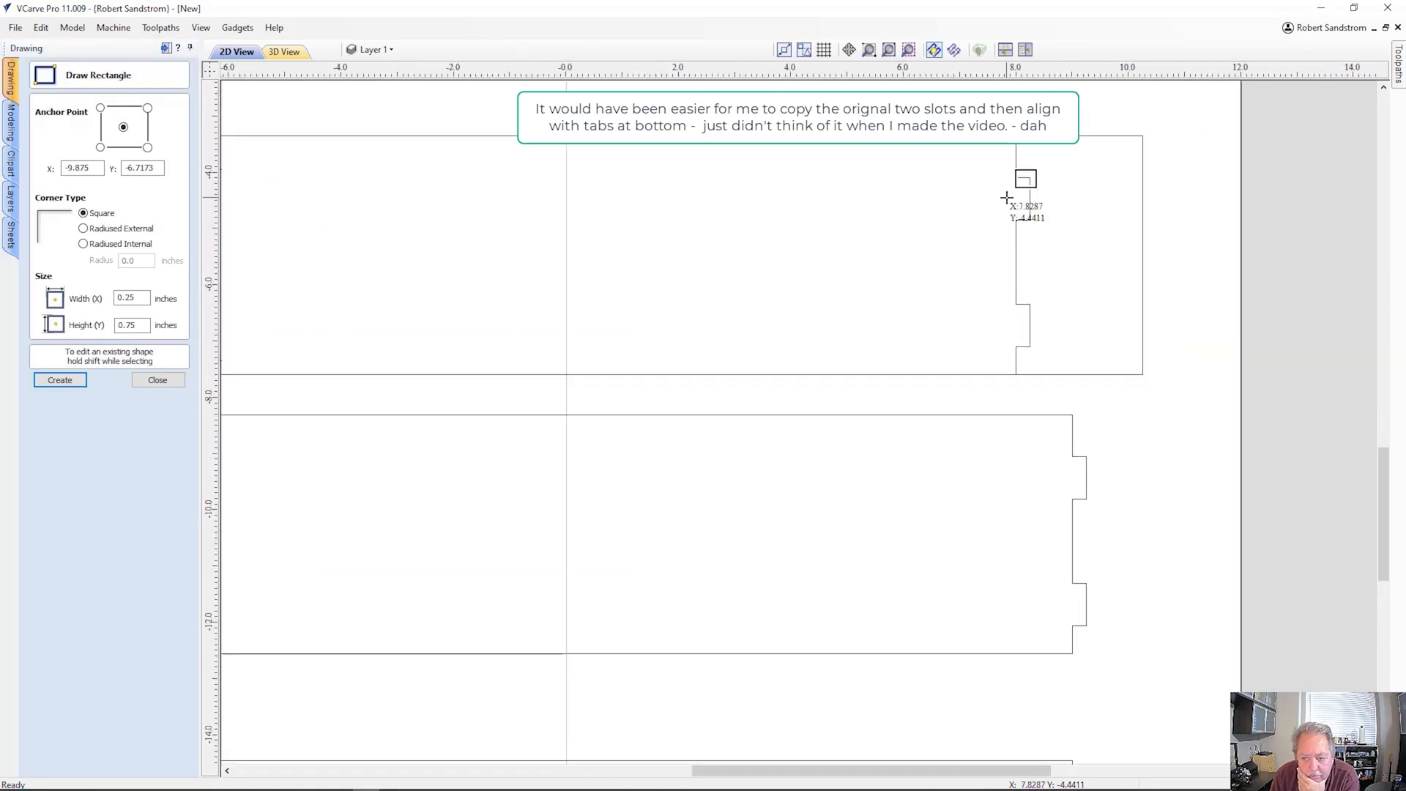
{"action": "left_click_drag", "start_coordinate": [1015, 180], "coordinate": [1029, 221]}
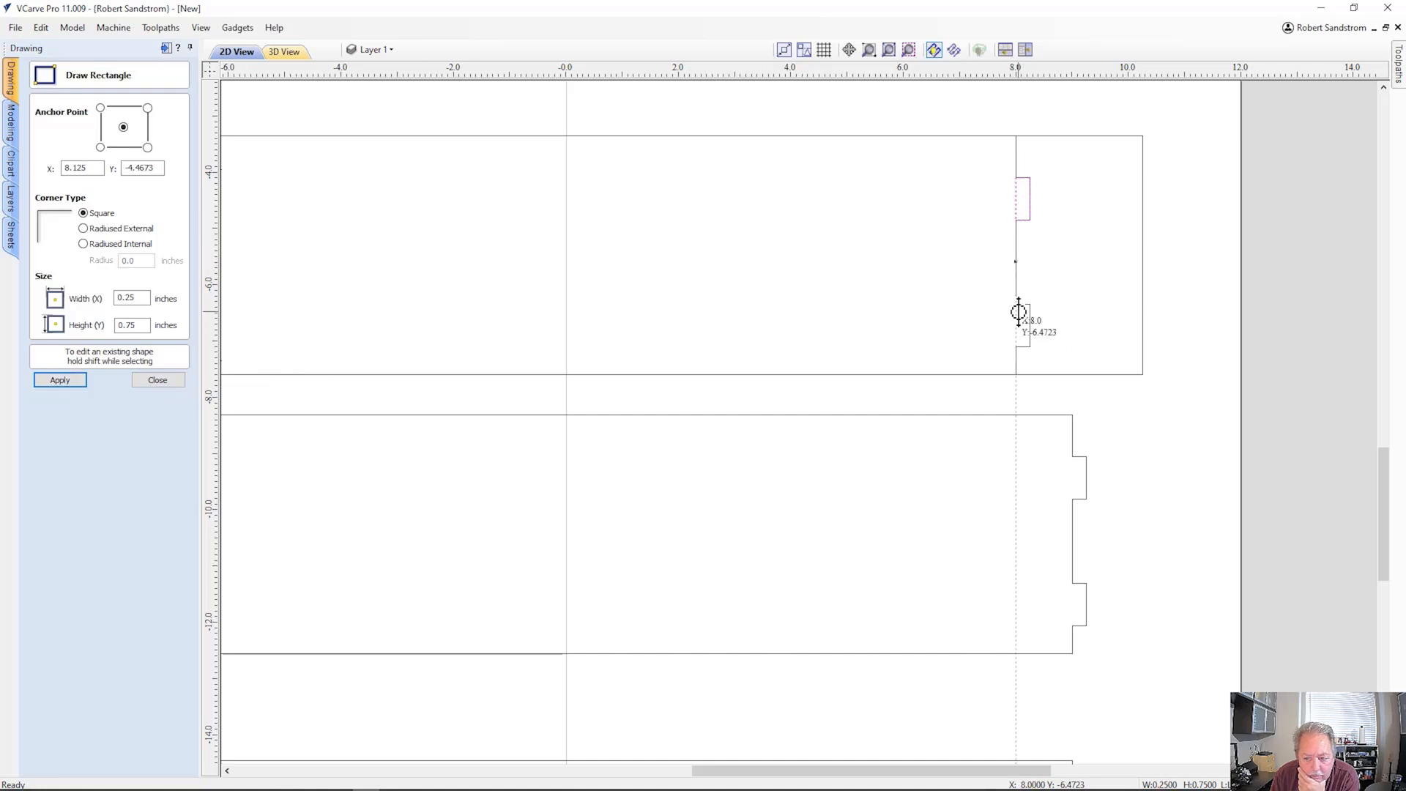
{"action": "left_click_drag", "start_coordinate": [1017, 306], "coordinate": [1028, 352]}
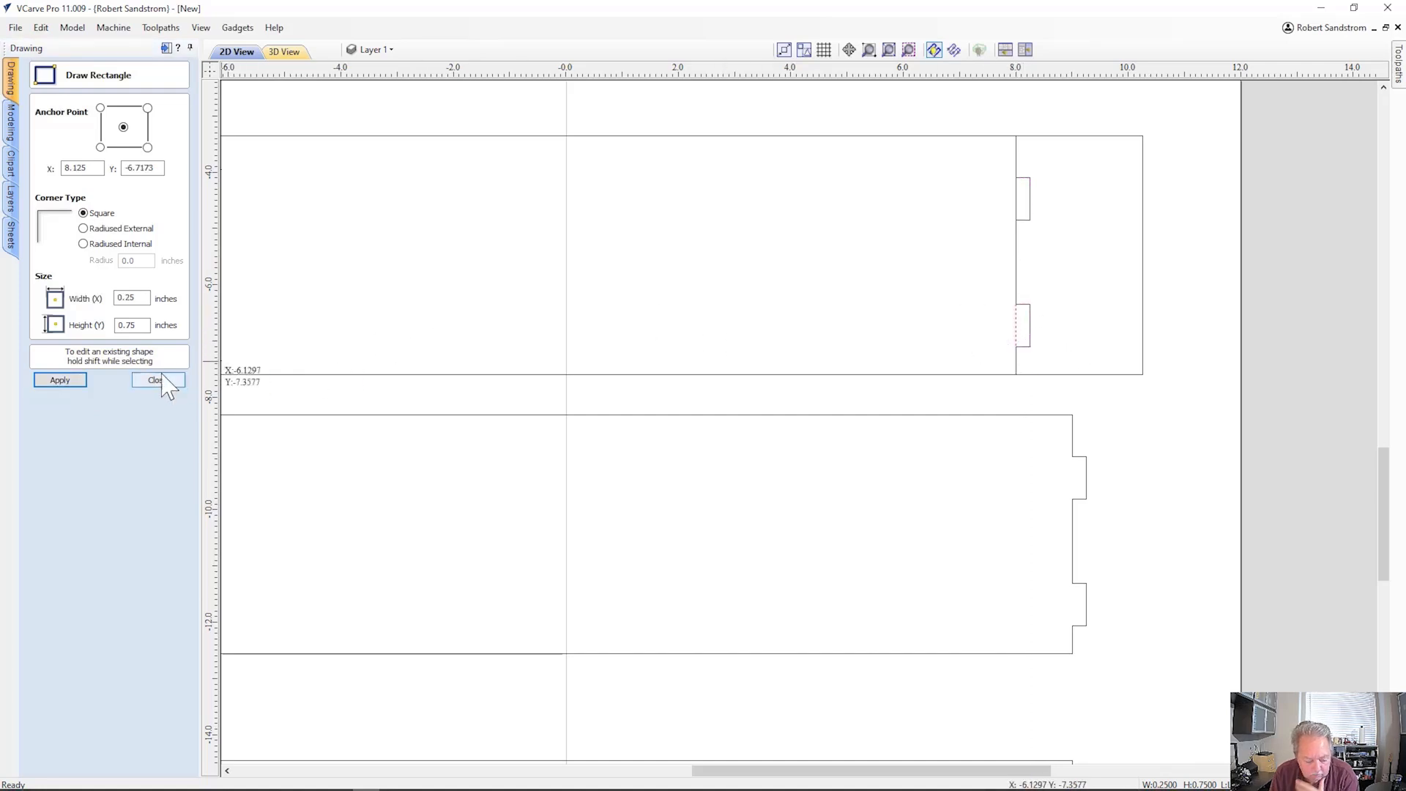
{"action": "left_click", "coordinate": [60, 380]}
{"action": "left_click", "coordinate": [157, 380]}
Move the copied panel outline out of the 20.5 inch wide rectangle to the free area on its right.
{"action": "scroll", "coordinate": [380, 389], "scroll_direction": "down", "scroll_amount": 2}
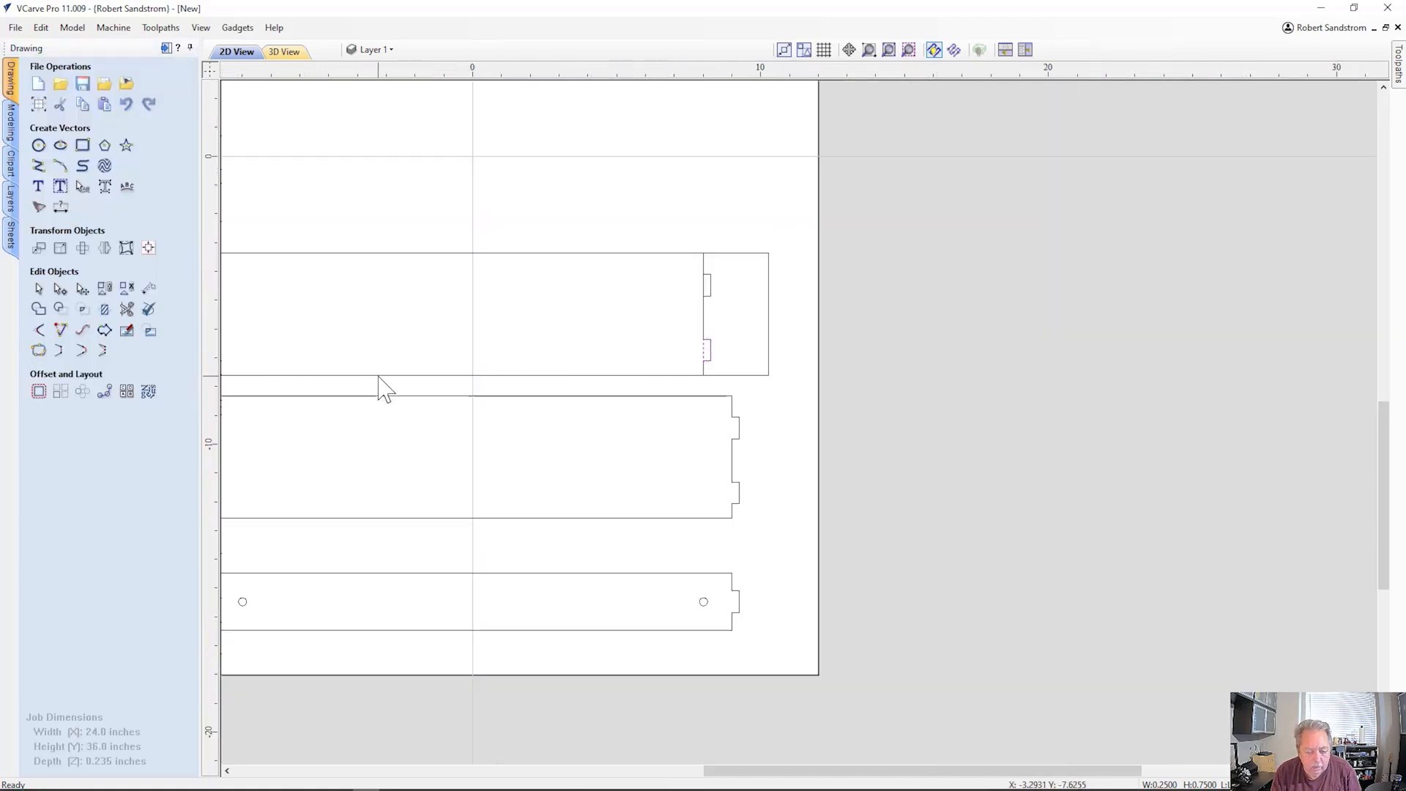
{"action": "scroll", "coordinate": [388, 374], "scroll_direction": "down", "scroll_amount": 1}
{"action": "middle_click_drag", "start_coordinate": [393, 369], "coordinate": [539, 381]}
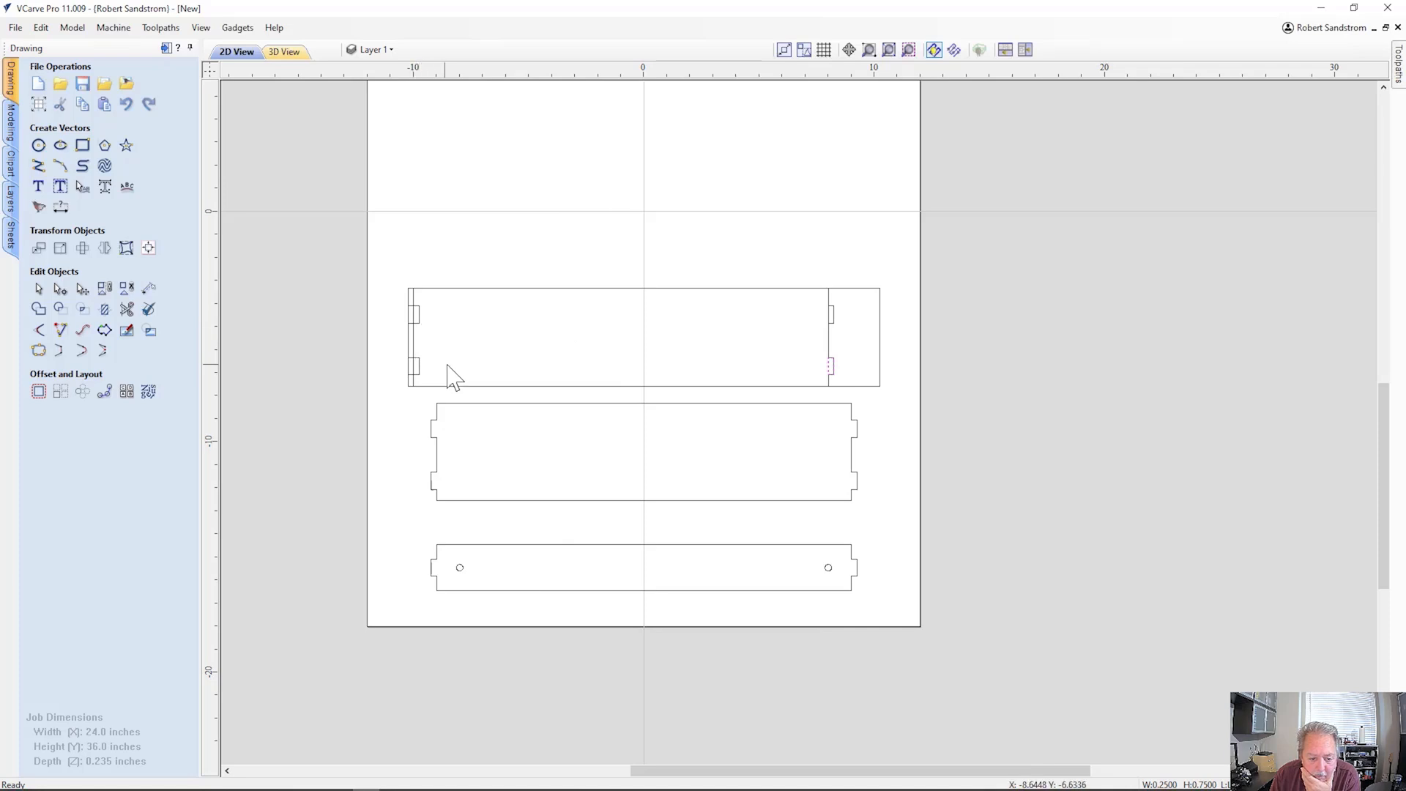
{"action": "left_click", "coordinate": [829, 345]}
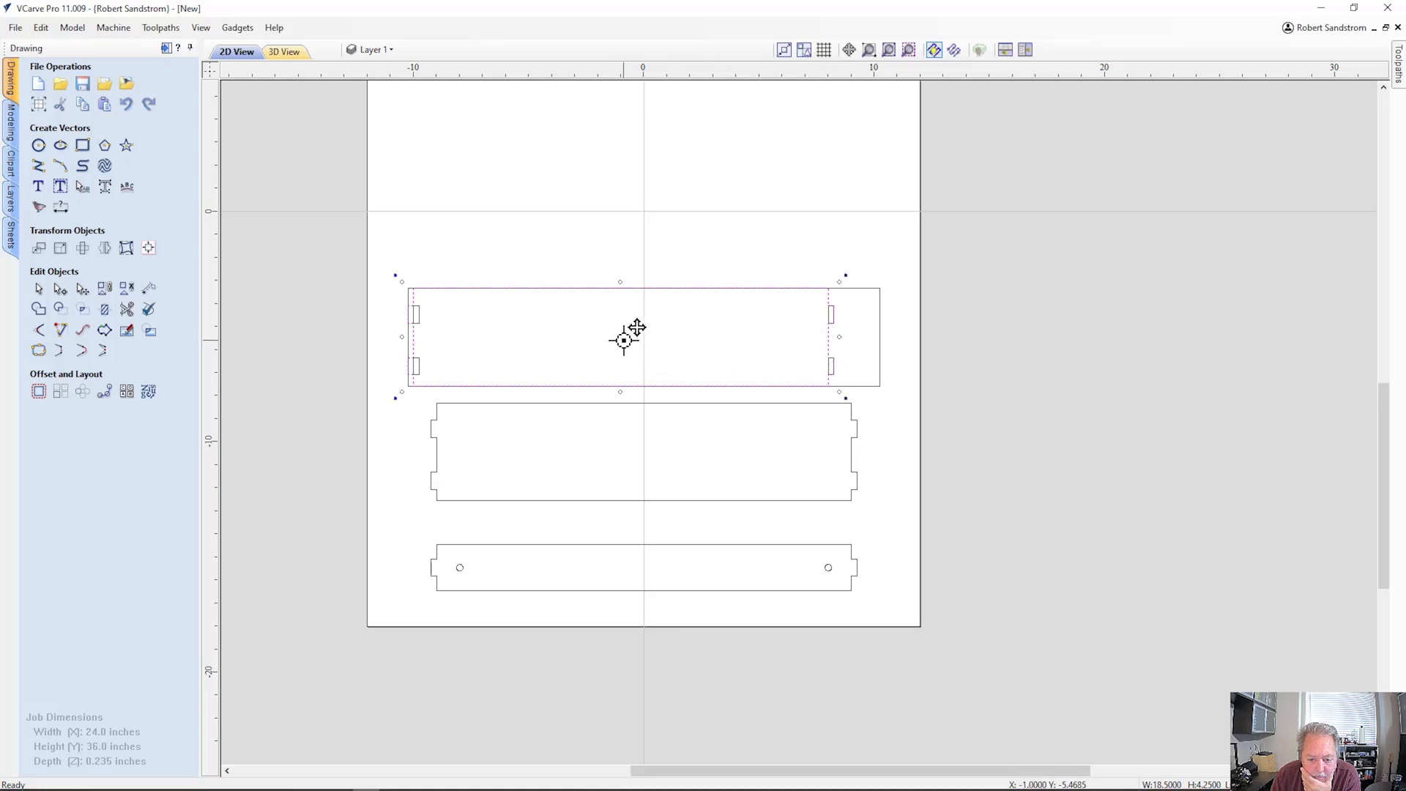
{"action": "left_click_drag", "start_coordinate": [628, 334], "coordinate": [1114, 333]}
{"action": "left_click", "coordinate": [959, 449]}
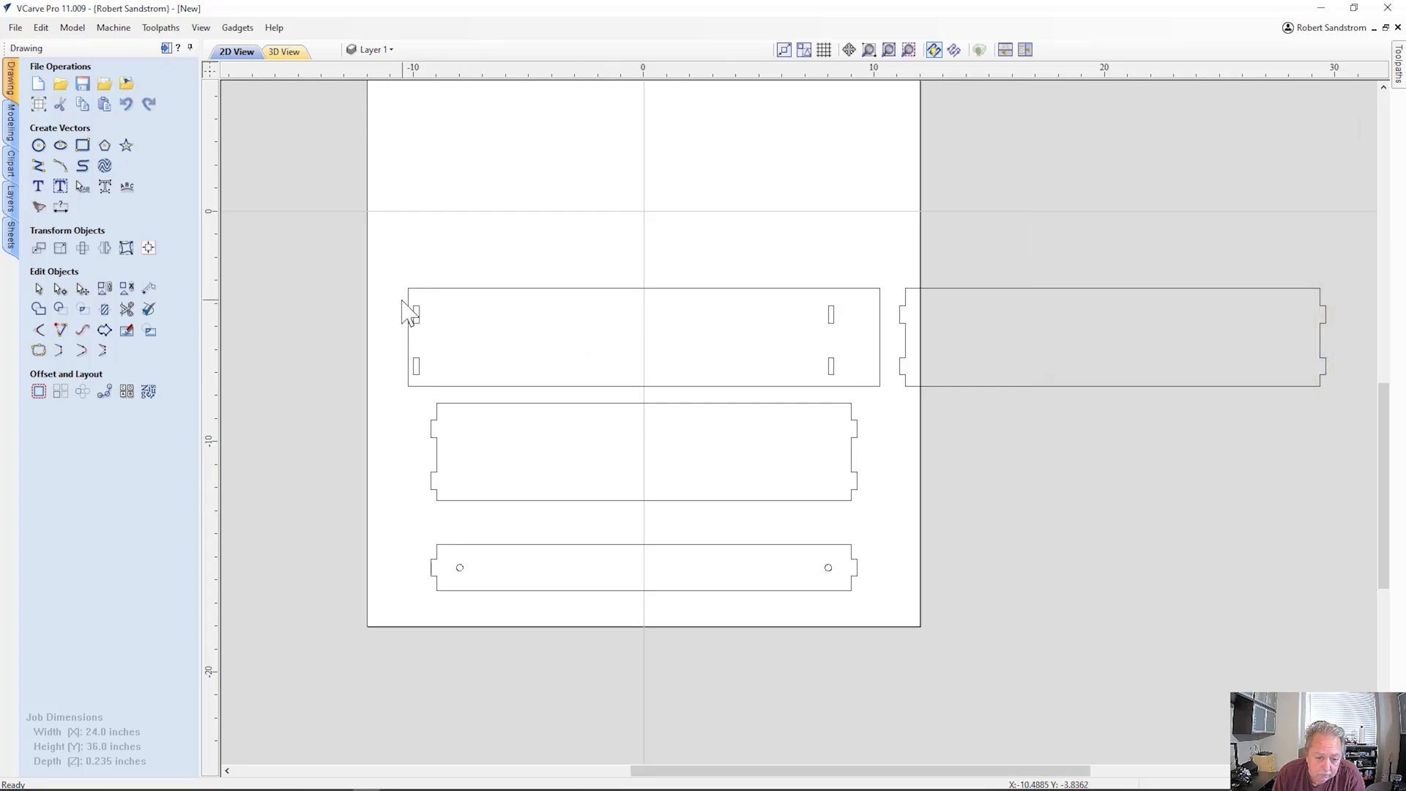
Resize the four slot rectangles individually about their centers to a width of 0.234 inches, with X and Y unlinked.
{"action": "left_click_drag", "start_coordinate": [733, 381], "coordinate": [850, 388]}
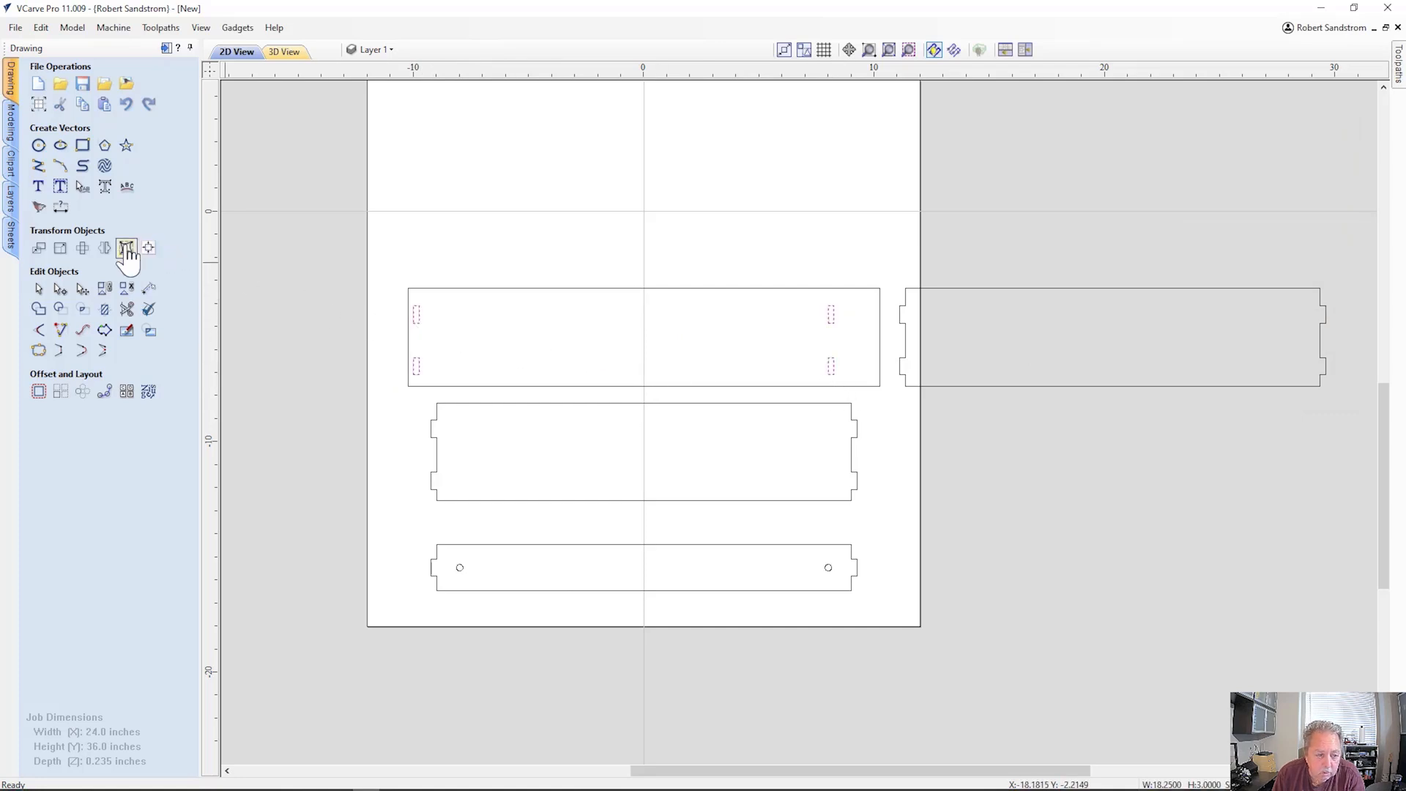
{"action": "left_click", "coordinate": [60, 247]}
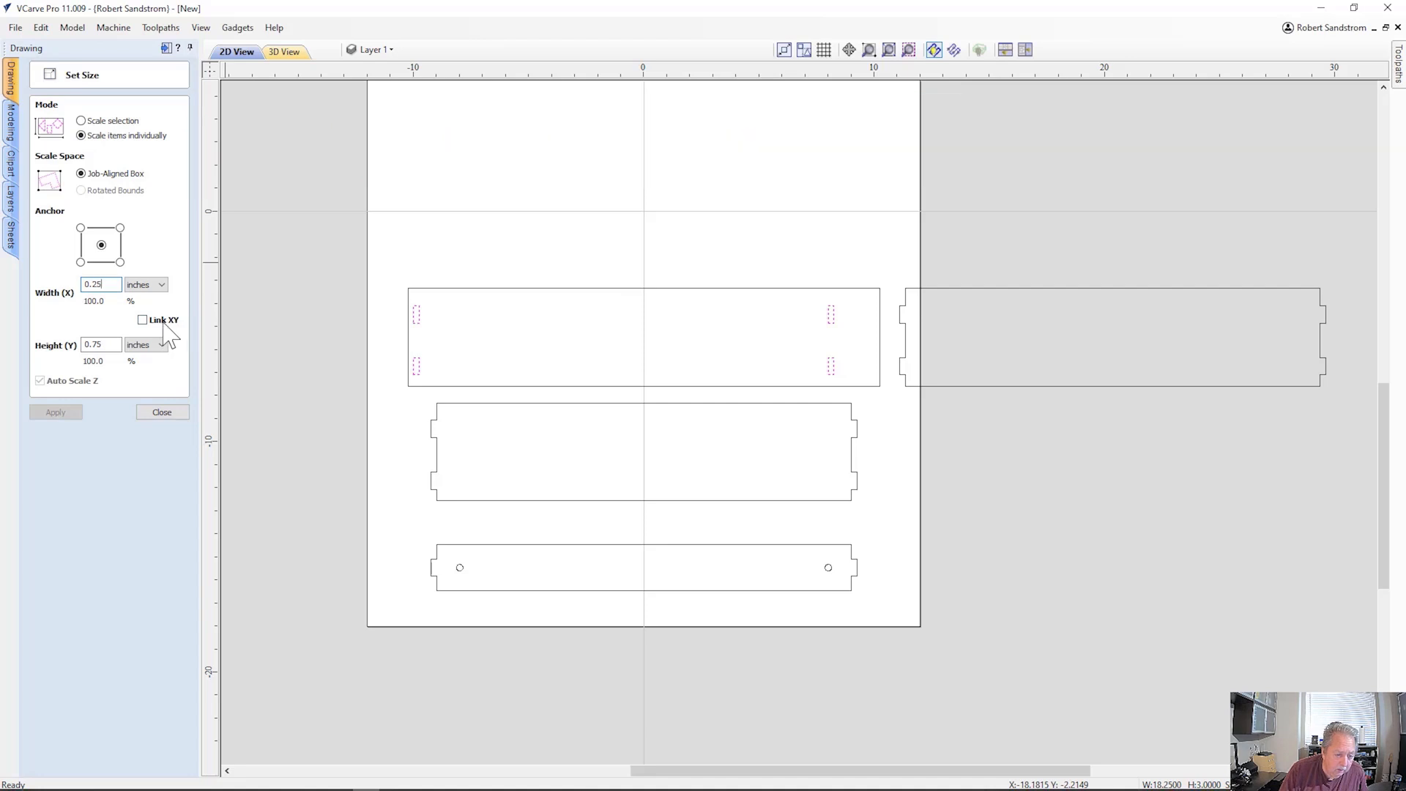
{"action": "key", "text": "BackSpace"}
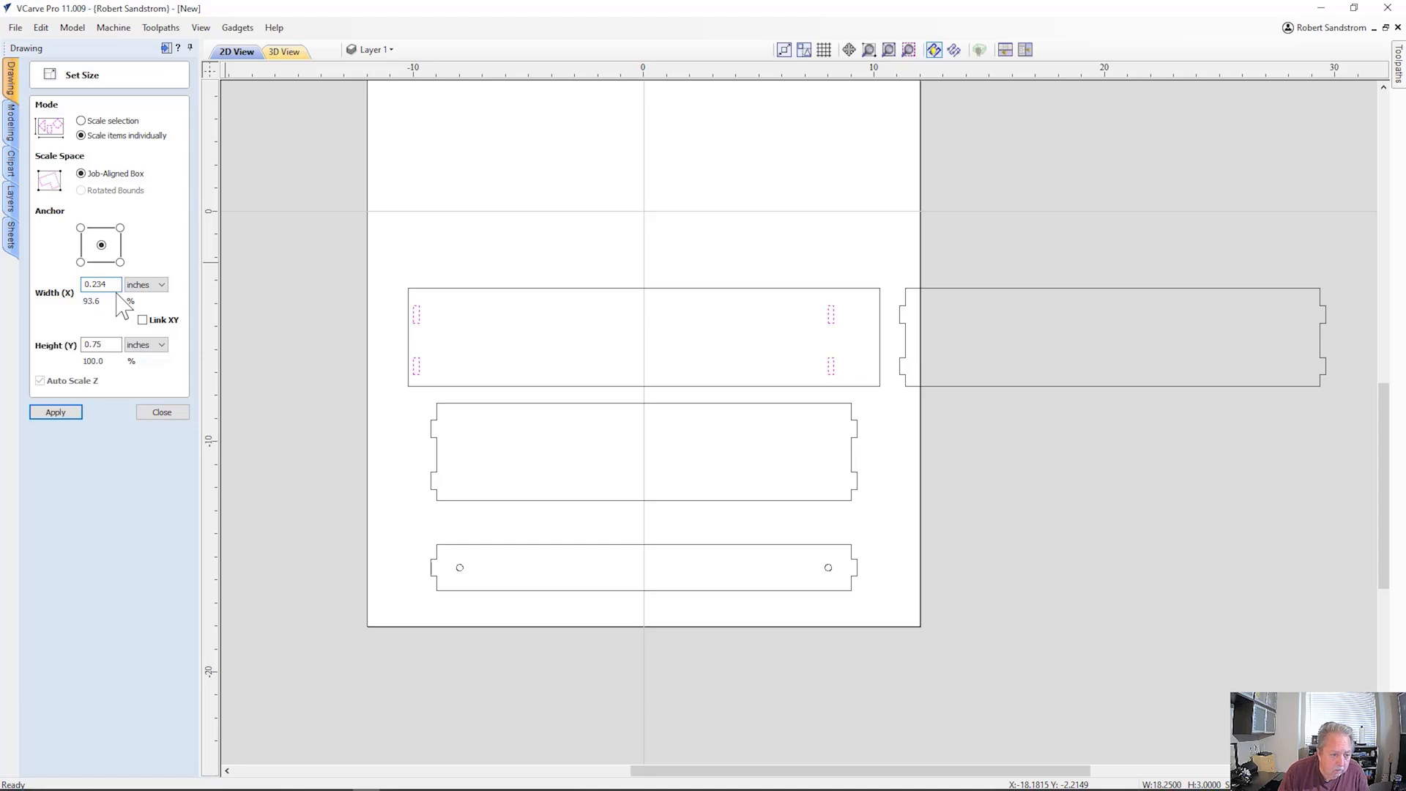
{"action": "left_click", "coordinate": [64, 413]}
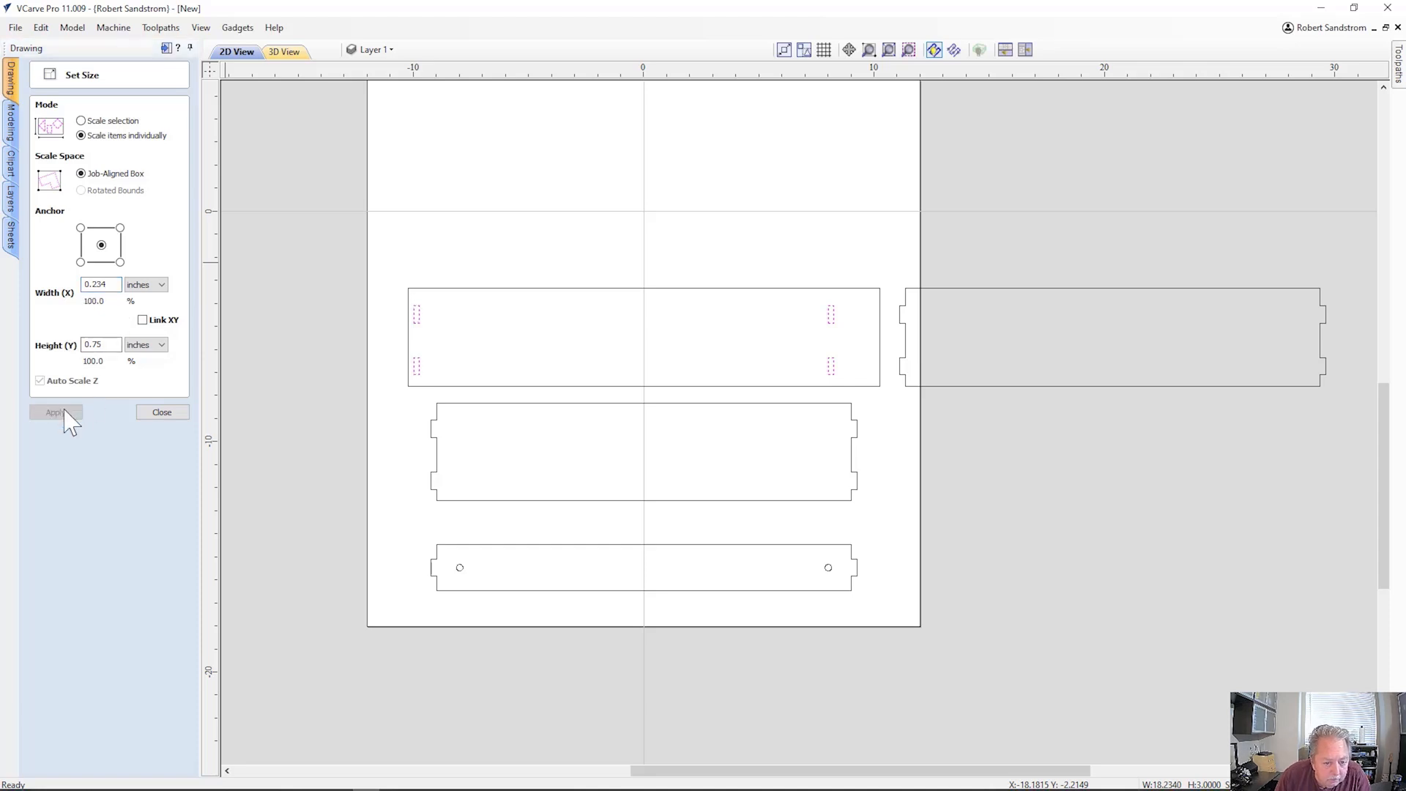
{"action": "left_click", "coordinate": [185, 413]}
{"action": "left_click", "coordinate": [307, 407]}
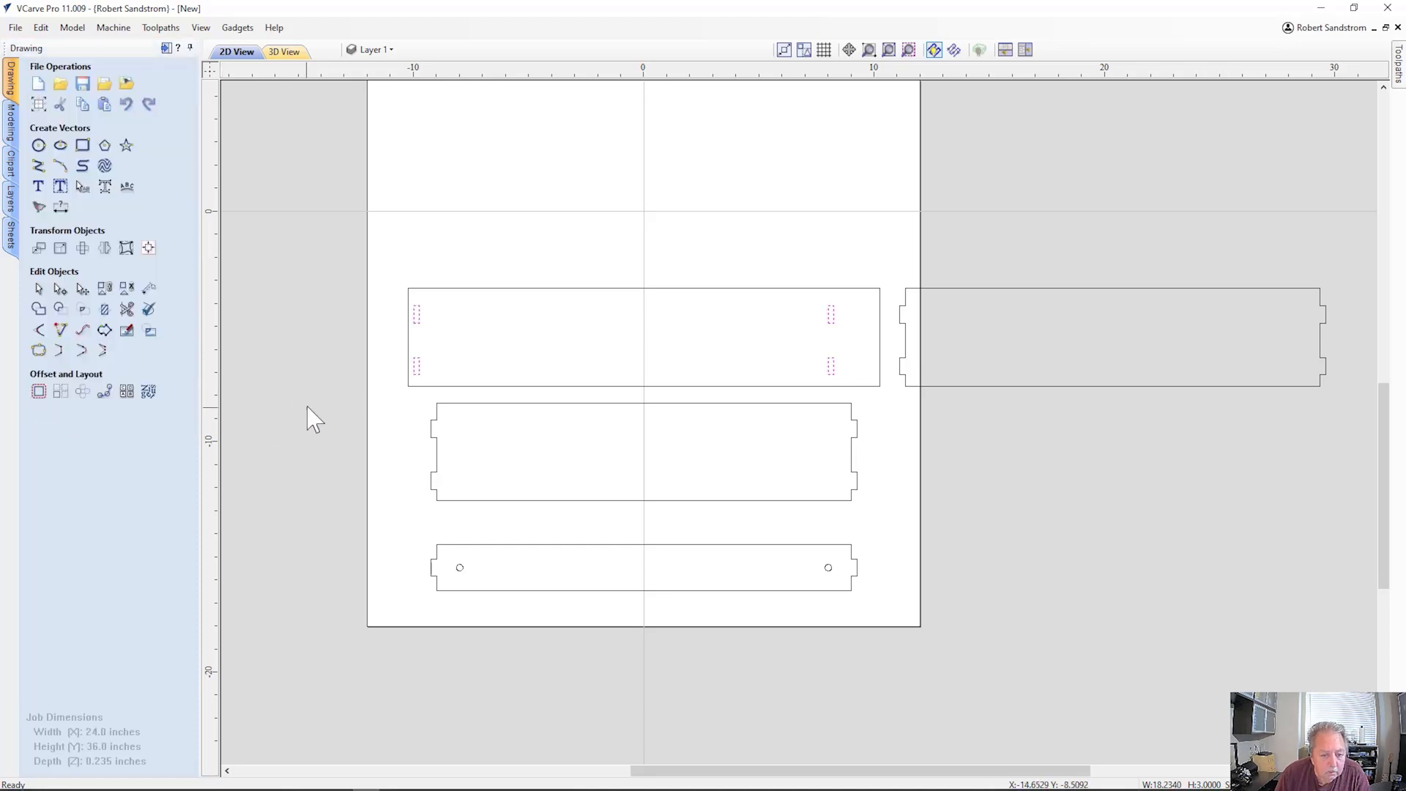
{"action": "scroll", "coordinate": [287, 330], "scroll_direction": "up", "scroll_amount": 1}
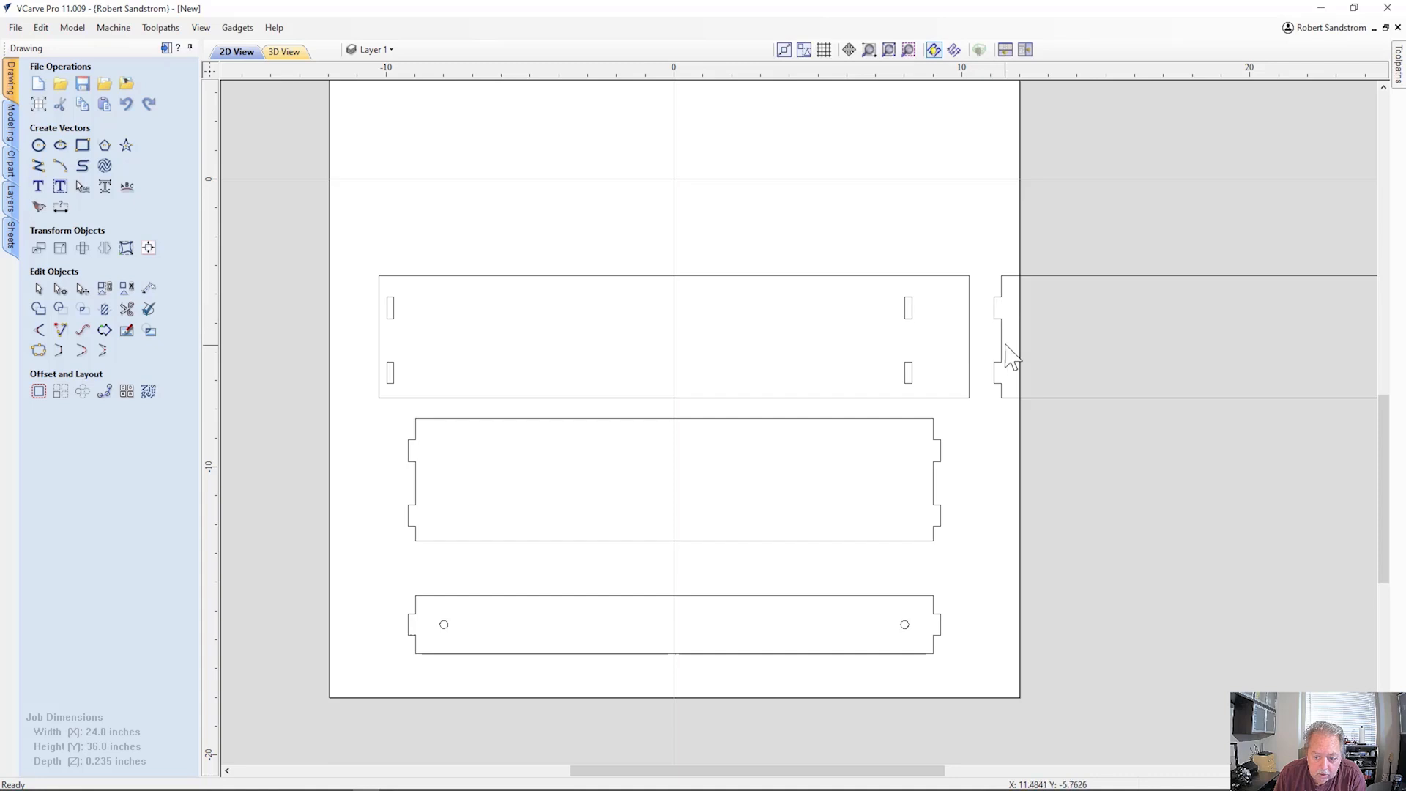
{"action": "scroll", "coordinate": [471, 352], "scroll_direction": "up", "scroll_amount": 1}
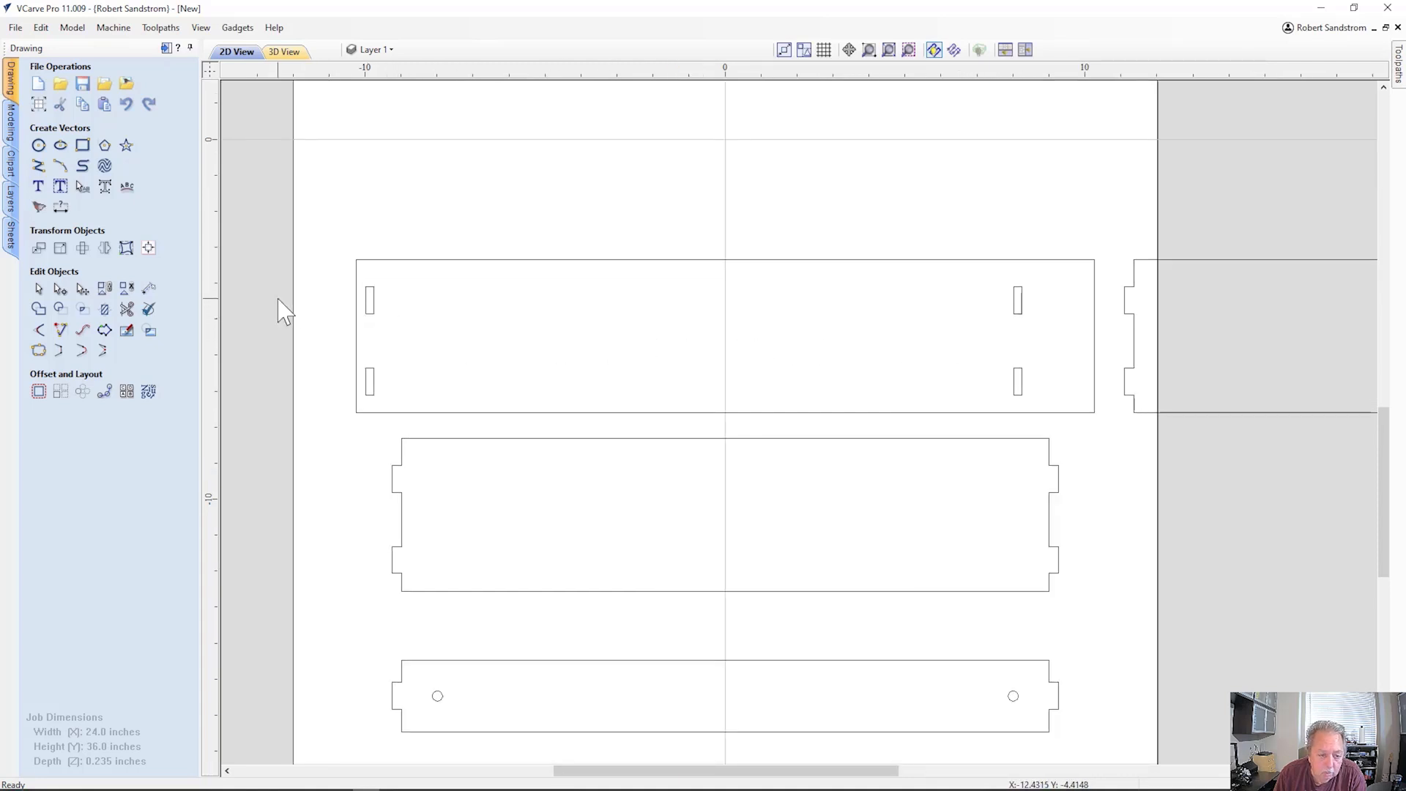
Add 0.0625 inch radius dog-bone fillets to the corners of the two left slots in the 20.5 inch rectangle.
{"action": "left_click", "coordinate": [38, 330]}
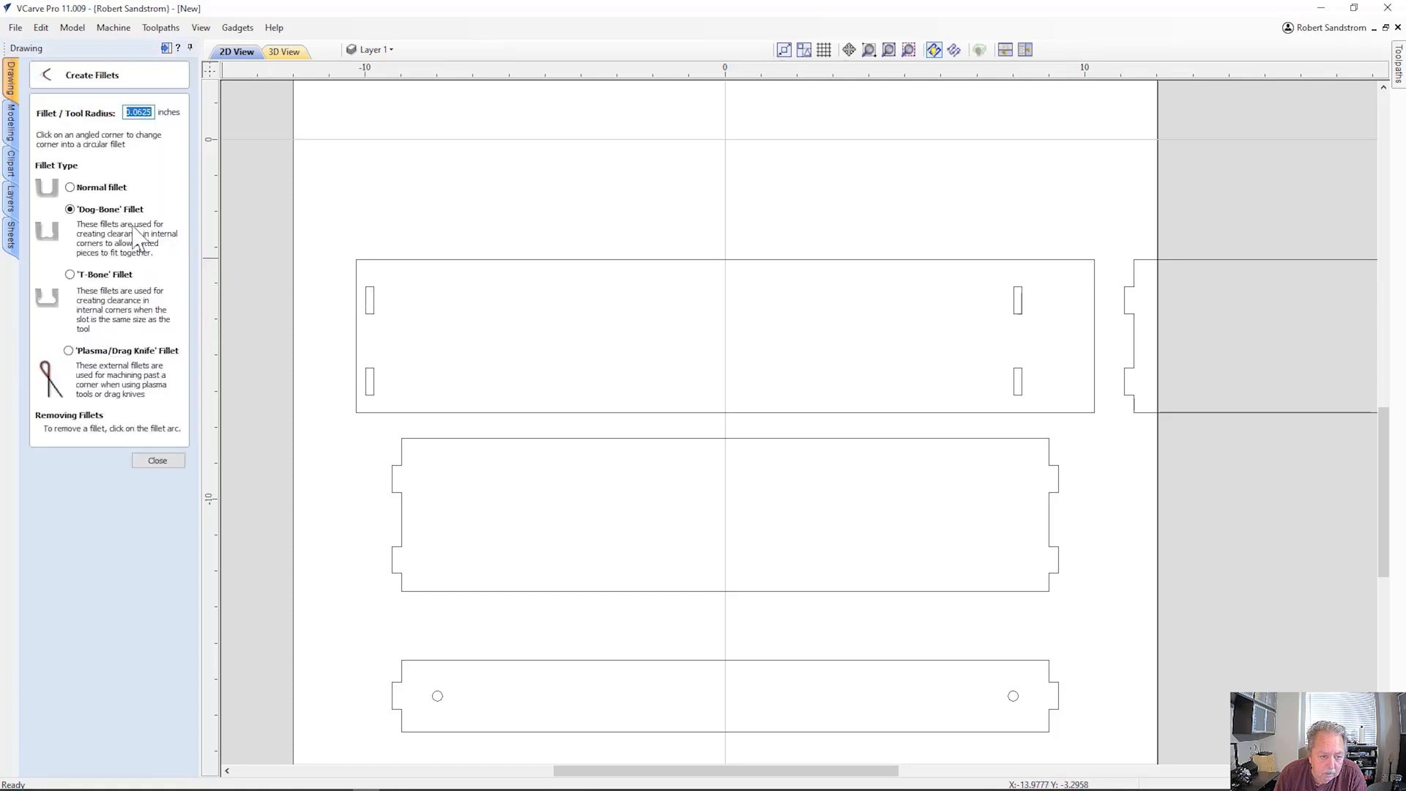
{"action": "left_click", "coordinate": [154, 113]}
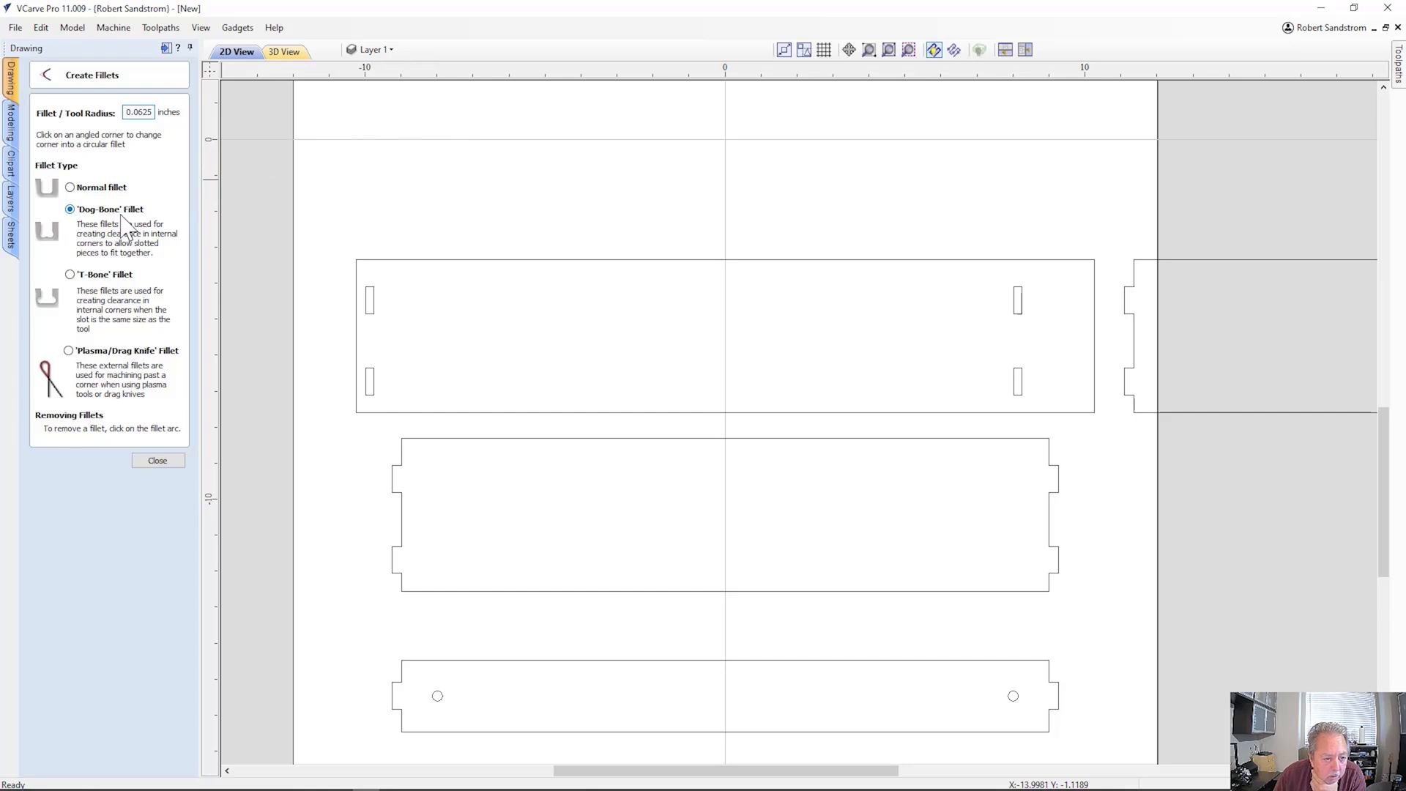
{"action": "left_click", "coordinate": [376, 287]}
{"action": "left_click", "coordinate": [375, 315]}
{"action": "left_click", "coordinate": [367, 315]}
{"action": "left_click", "coordinate": [376, 368]}
{"action": "left_click", "coordinate": [368, 370]}
{"action": "scroll", "coordinate": [370, 370], "scroll_direction": "up", "scroll_amount": 3}
{"action": "left_click", "coordinate": [376, 415]}
{"action": "left_click", "coordinate": [364, 416]}
{"action": "scroll", "coordinate": [389, 408], "scroll_direction": "down", "scroll_amount": 6}
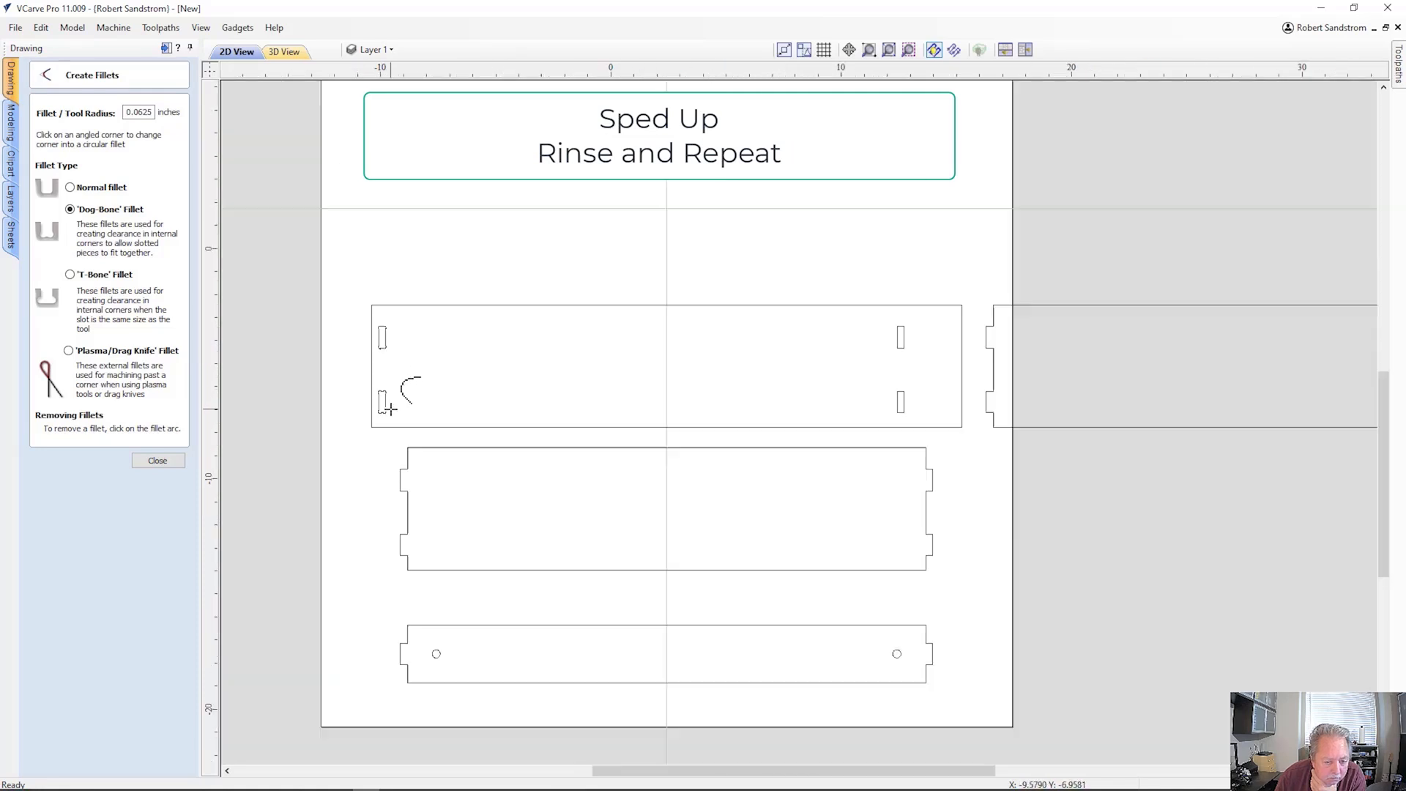
Add the same dog-bone fillets to the corners of the two right slots in the 20.5 inch rectangle.
{"action": "scroll", "coordinate": [696, 388], "scroll_direction": "up", "scroll_amount": 4}
{"action": "left_click", "coordinate": [740, 308]}
{"action": "left_click", "coordinate": [750, 309]}
{"action": "left_click", "coordinate": [752, 342]}
{"action": "left_click", "coordinate": [740, 343]}
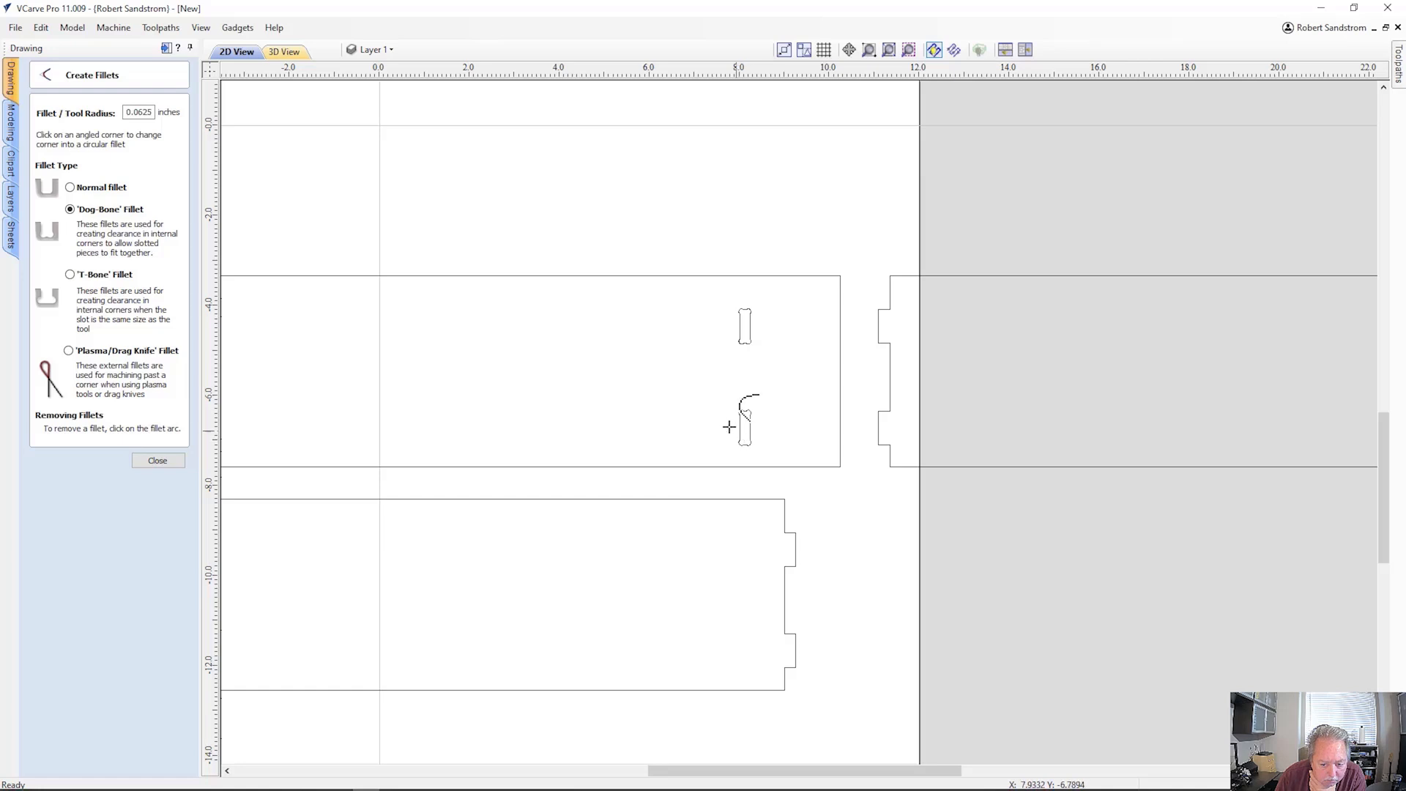
{"action": "left_click", "coordinate": [168, 463]}
{"action": "scroll", "coordinate": [411, 376], "scroll_direction": "down", "scroll_amount": 4}
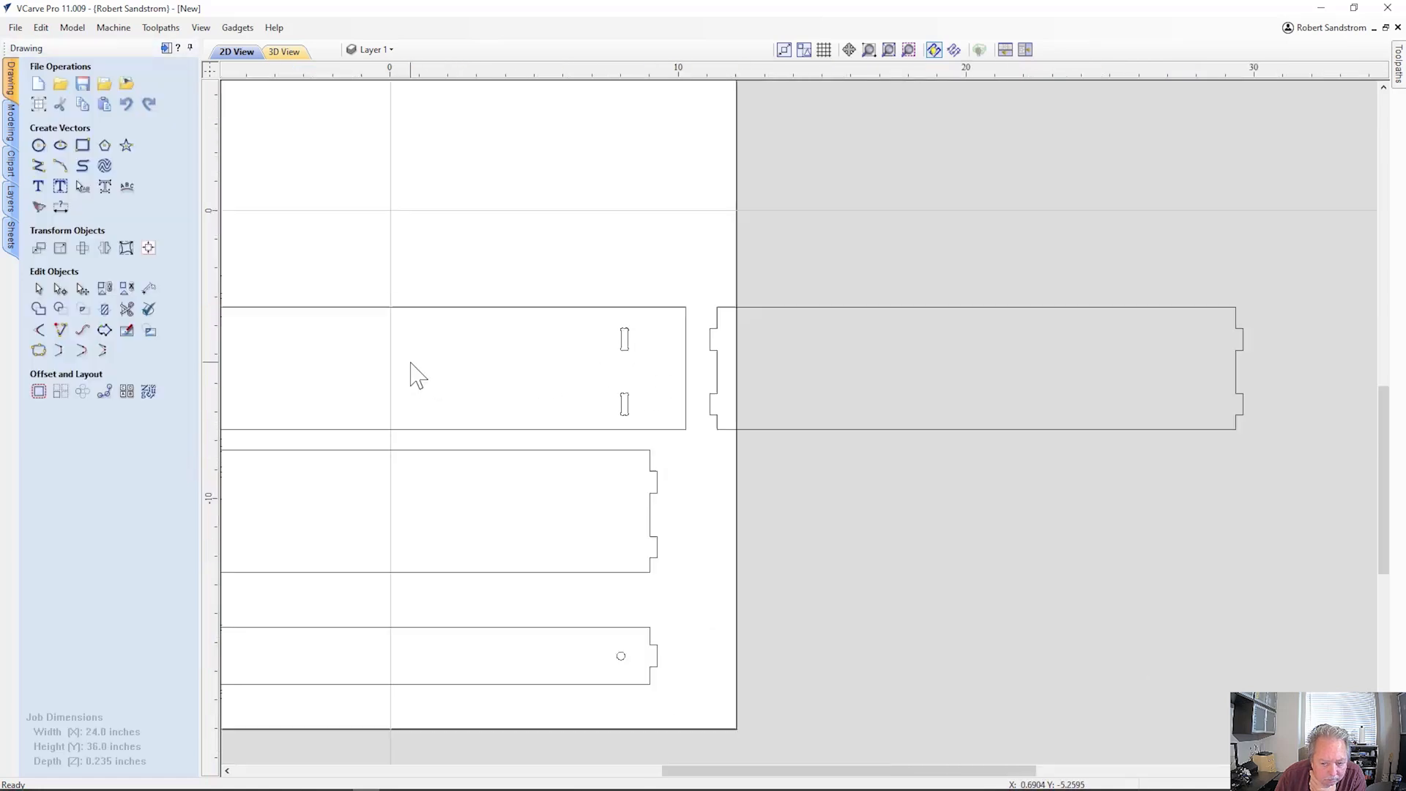
Move the spare tabbed panel outline slightly farther right so it lies completely outside the material, and deselect it.
{"action": "scroll", "coordinate": [411, 376], "scroll_direction": "down", "scroll_amount": 1}
{"action": "left_click", "coordinate": [631, 334]}
{"action": "left_click", "coordinate": [631, 334]}
{"action": "left_click_drag", "start_coordinate": [700, 365], "coordinate": [716, 365]}
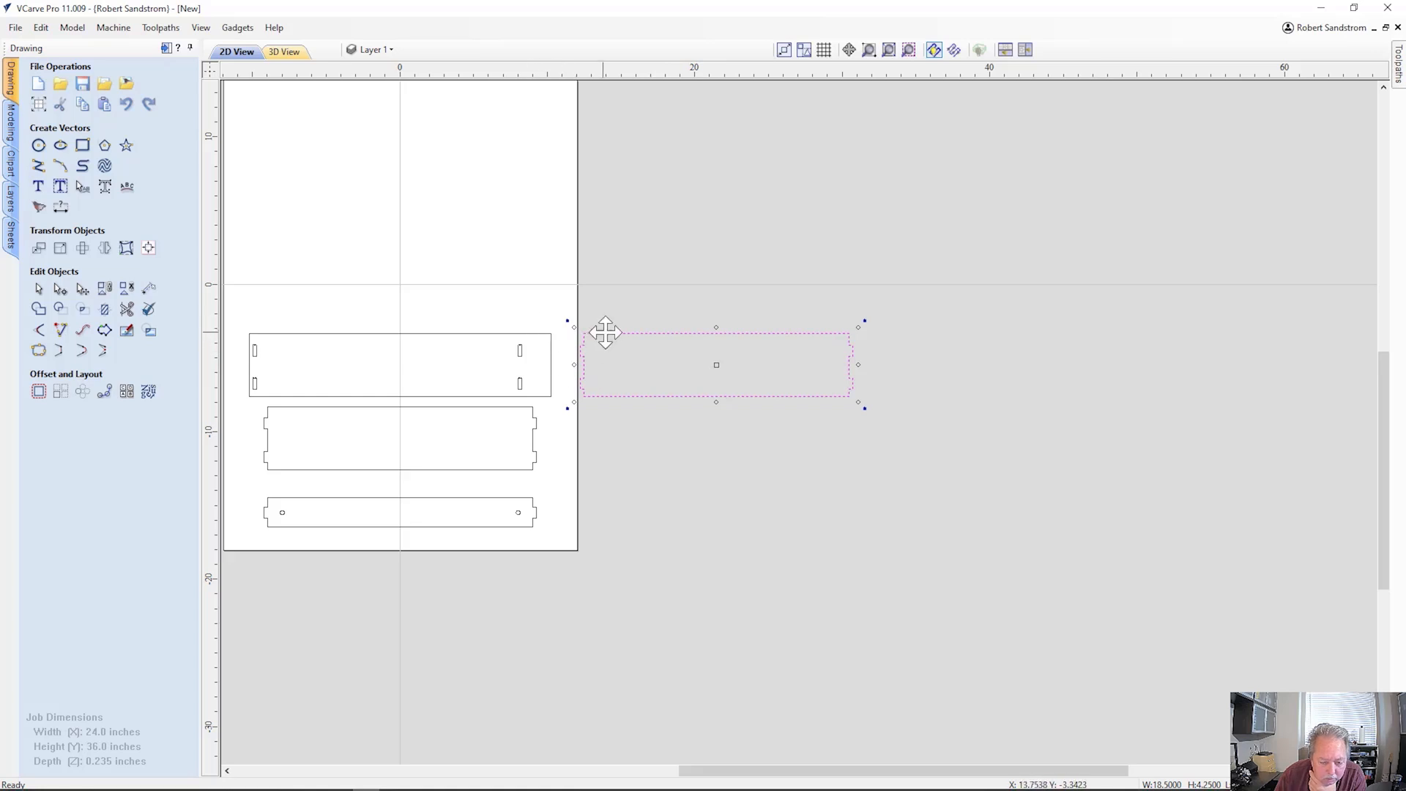
{"action": "left_click", "coordinate": [735, 438]}
{"action": "scroll", "coordinate": [637, 414], "scroll_direction": "down", "scroll_amount": 2}
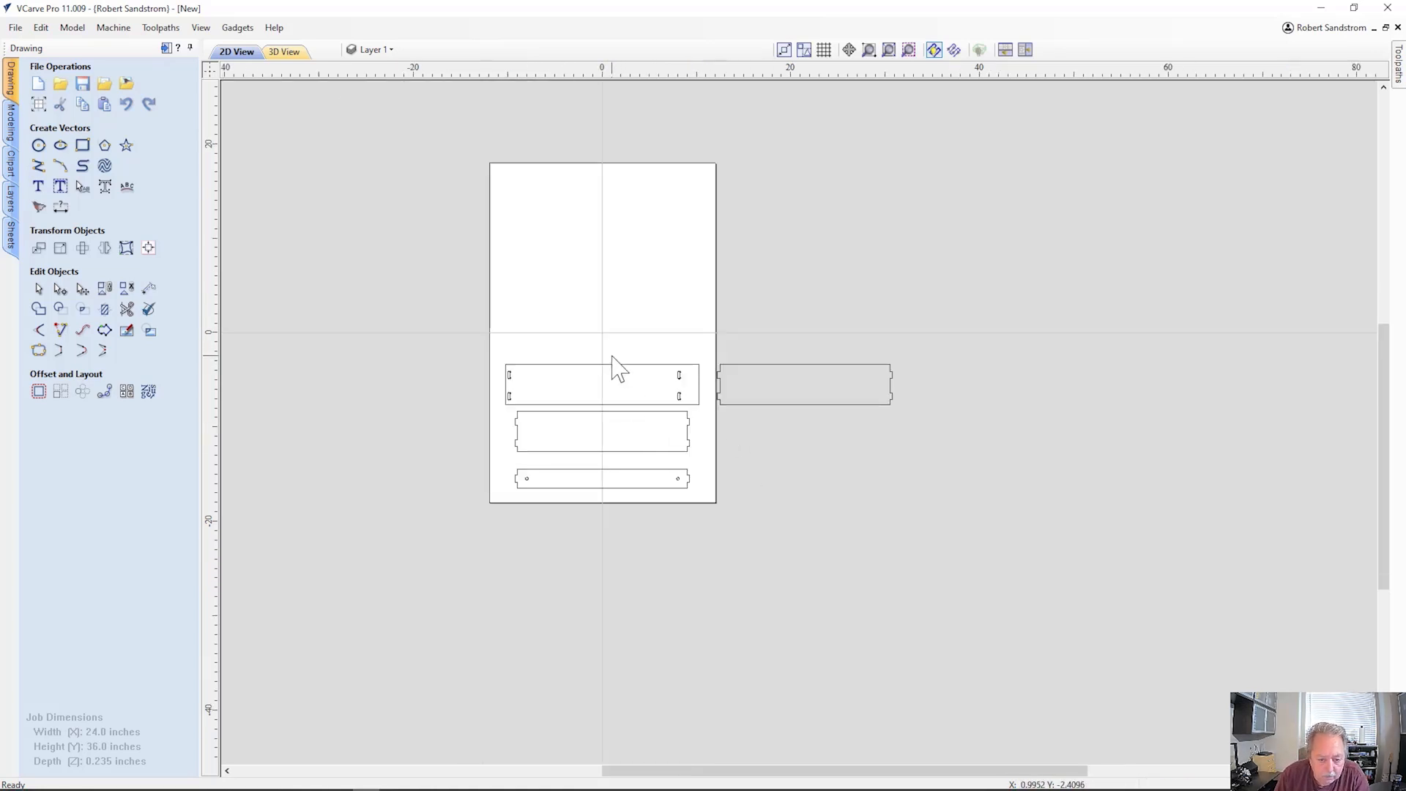
{"action": "scroll", "coordinate": [583, 359], "scroll_direction": "up", "scroll_amount": 5}
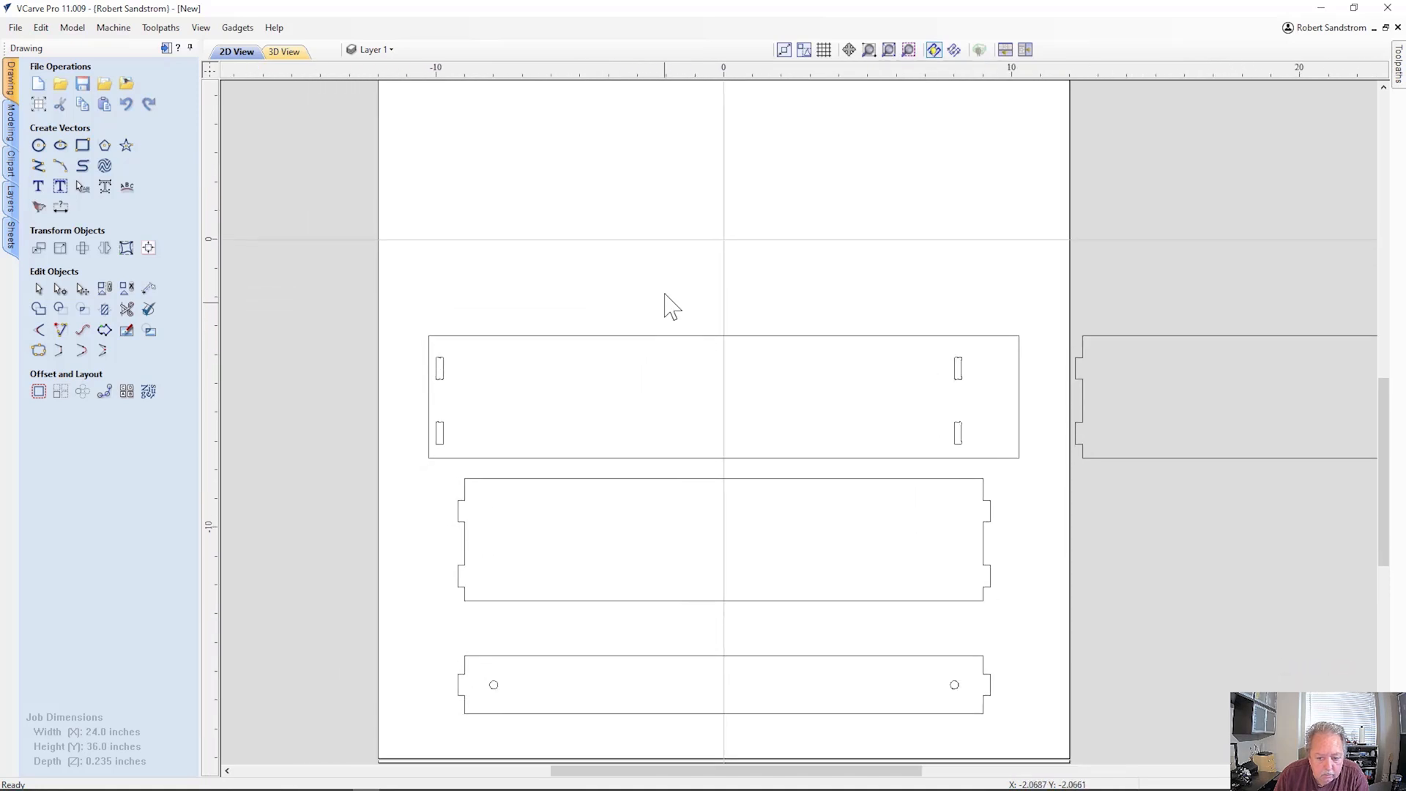
{"action": "left_click_drag", "start_coordinate": [393, 374], "coordinate": [1025, 471]}
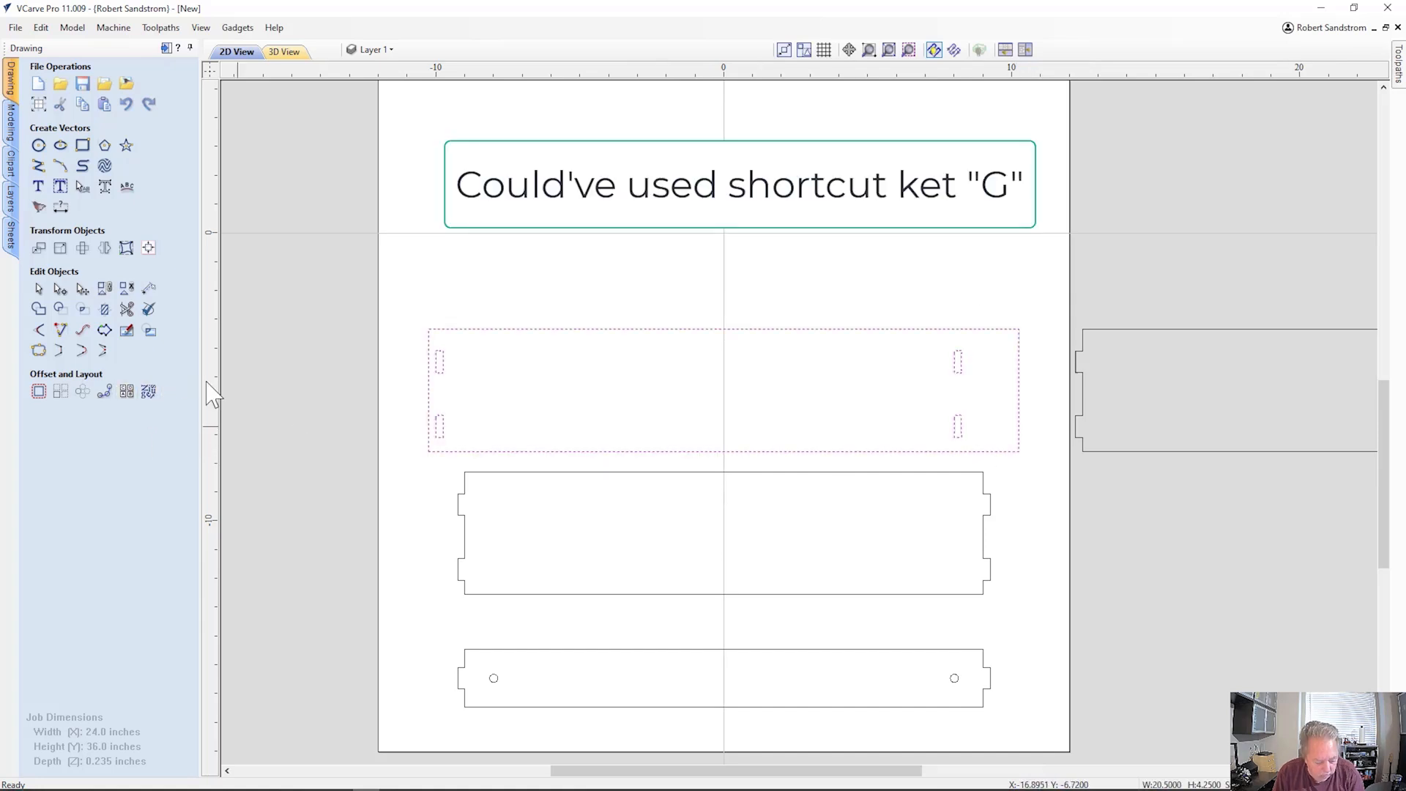
{"action": "key", "text": "g"}
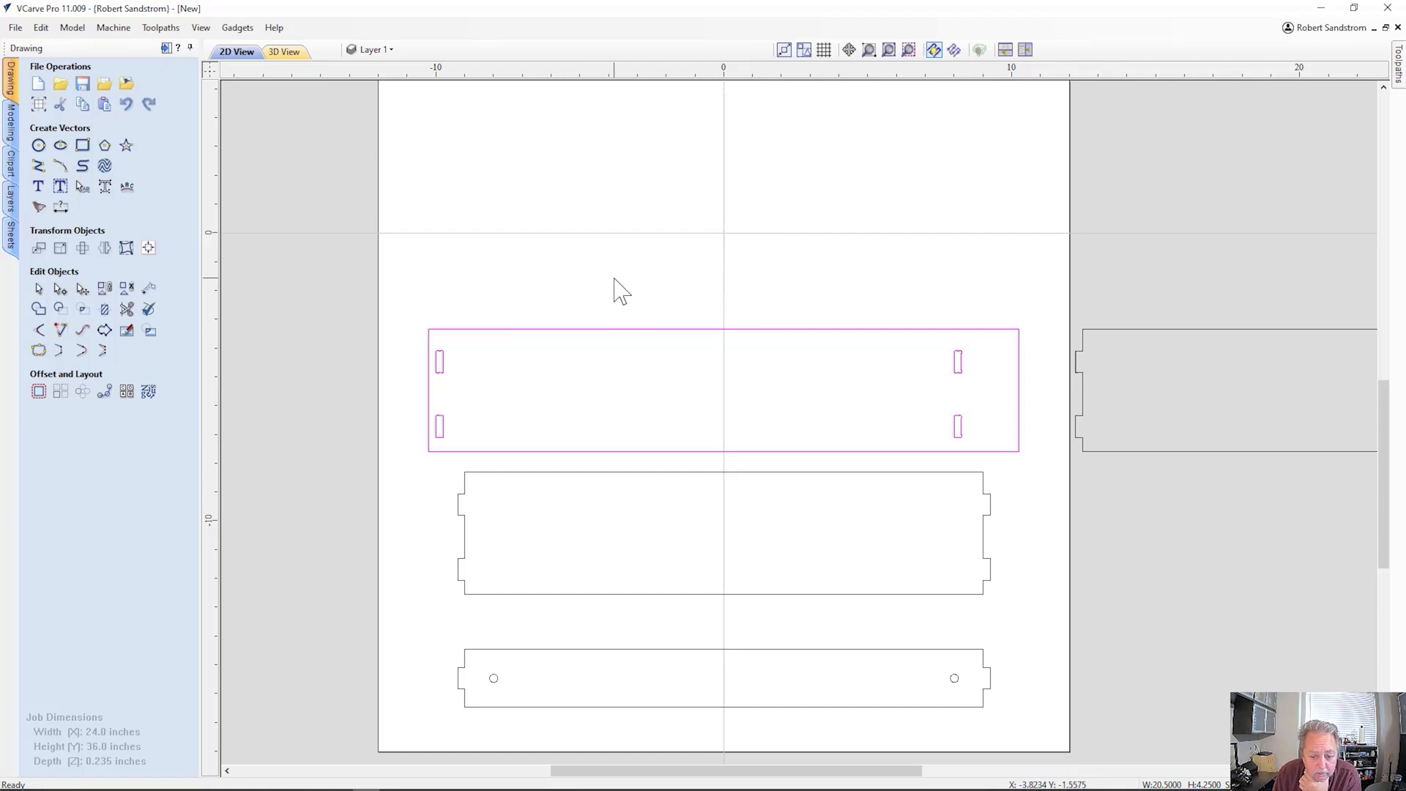
{"action": "left_click", "coordinate": [156, 253]}
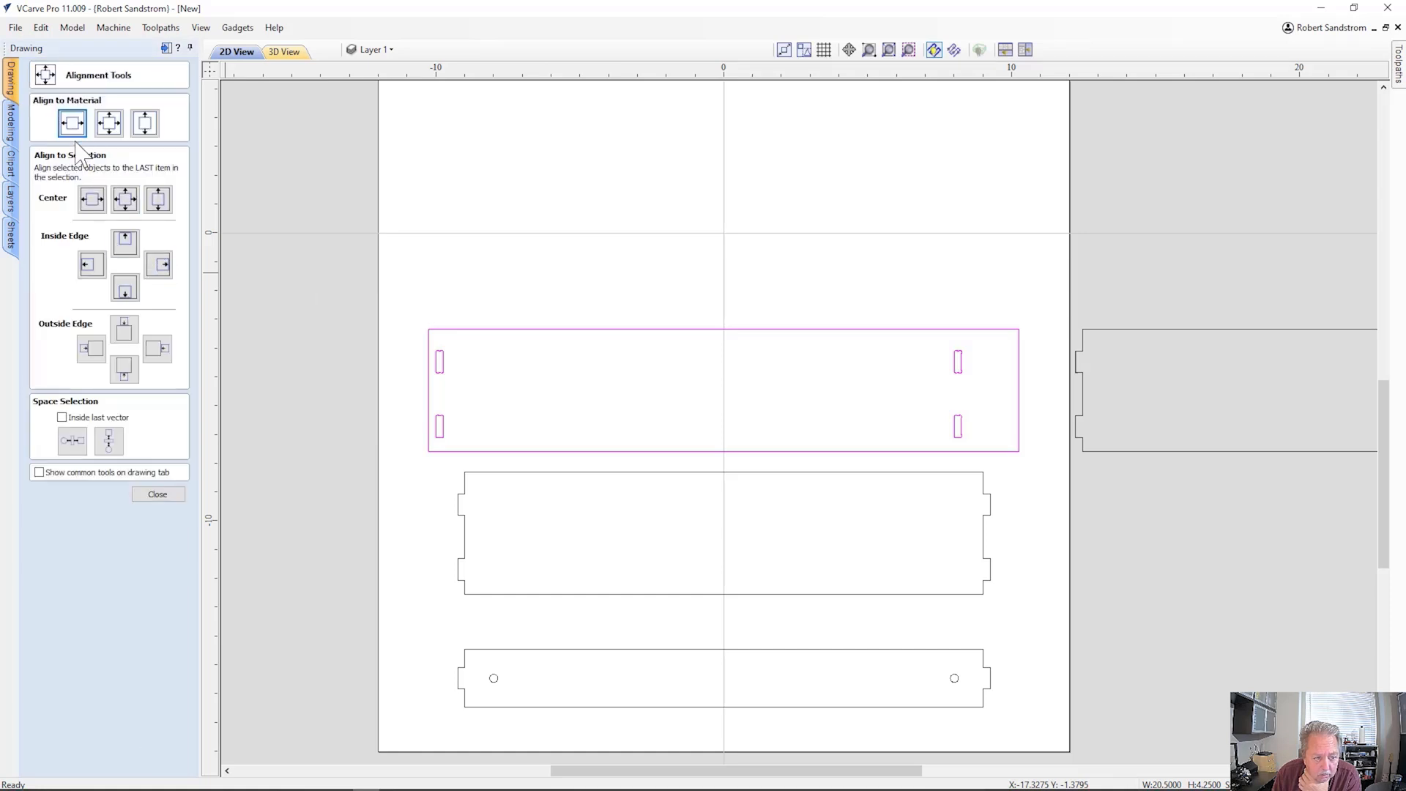
{"action": "left_click", "coordinate": [158, 494]}
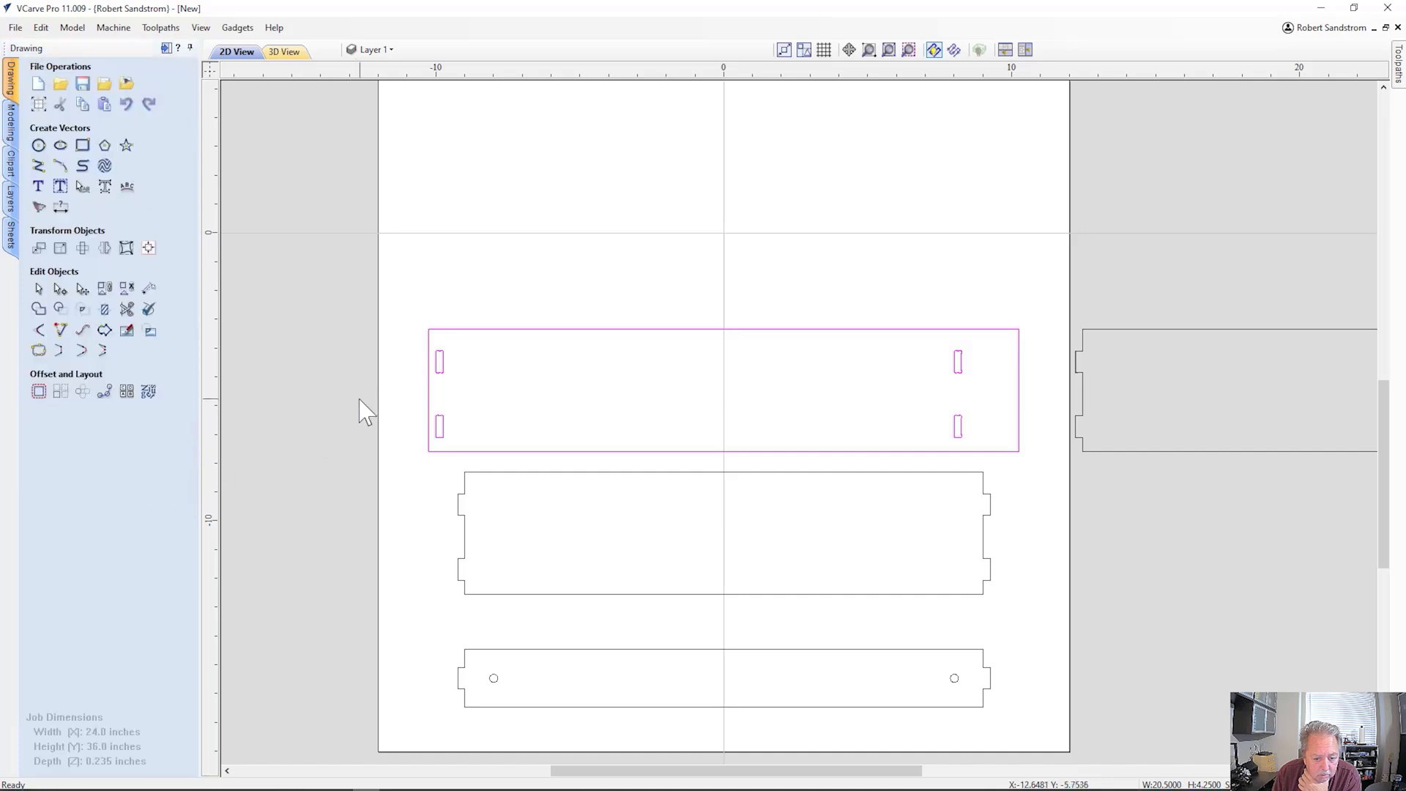
{"action": "left_click", "coordinate": [397, 406]}
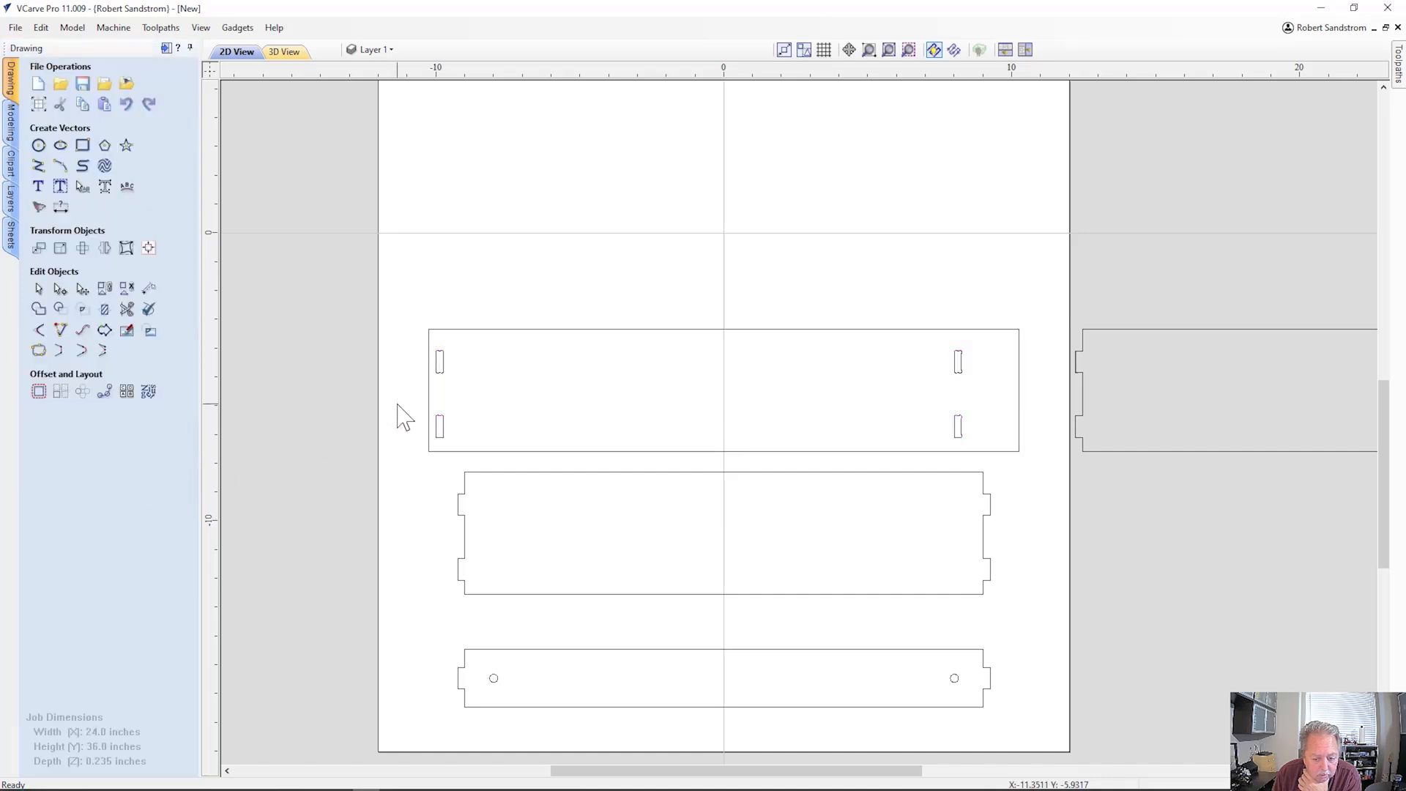
{"action": "left_click", "coordinate": [462, 330]}
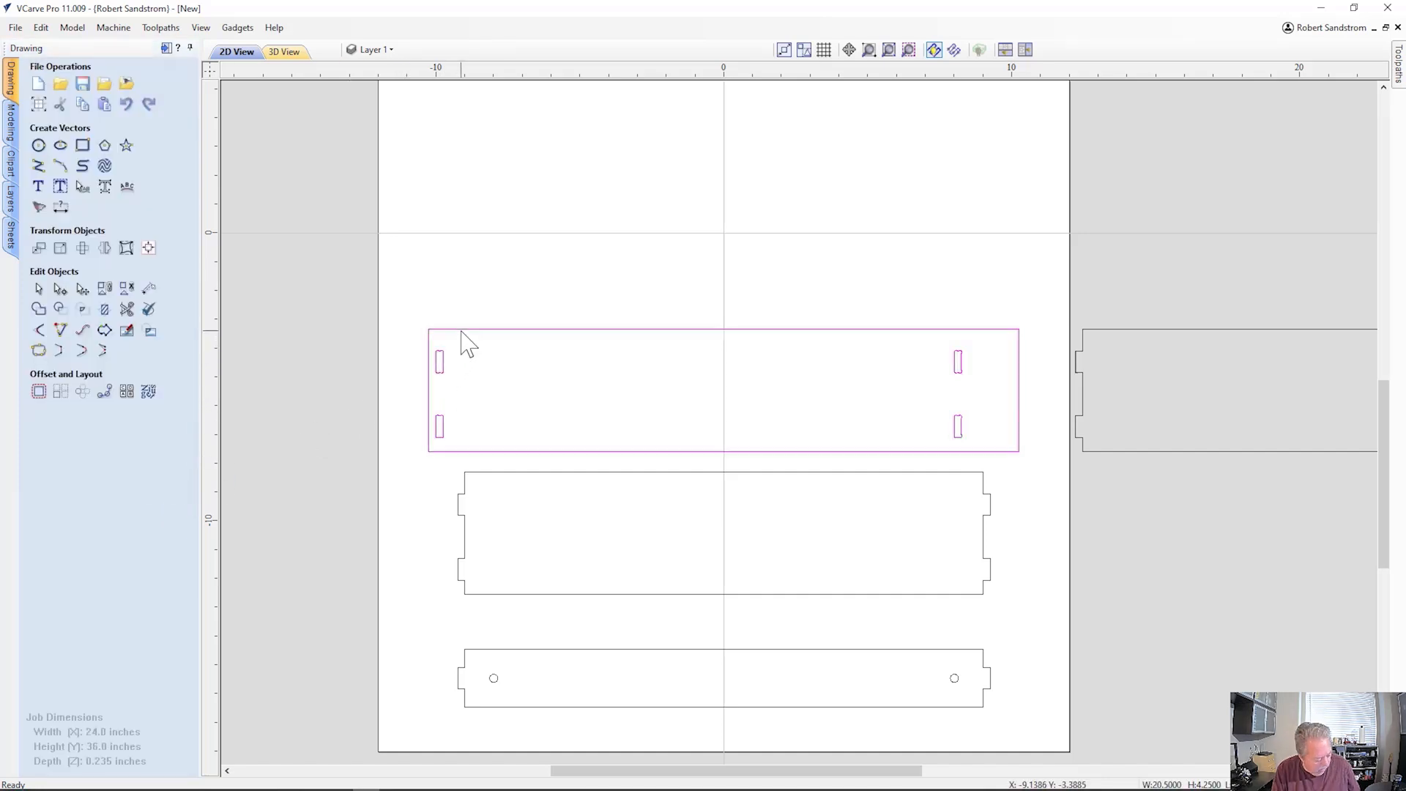
{"action": "left_click", "coordinate": [122, 287]}
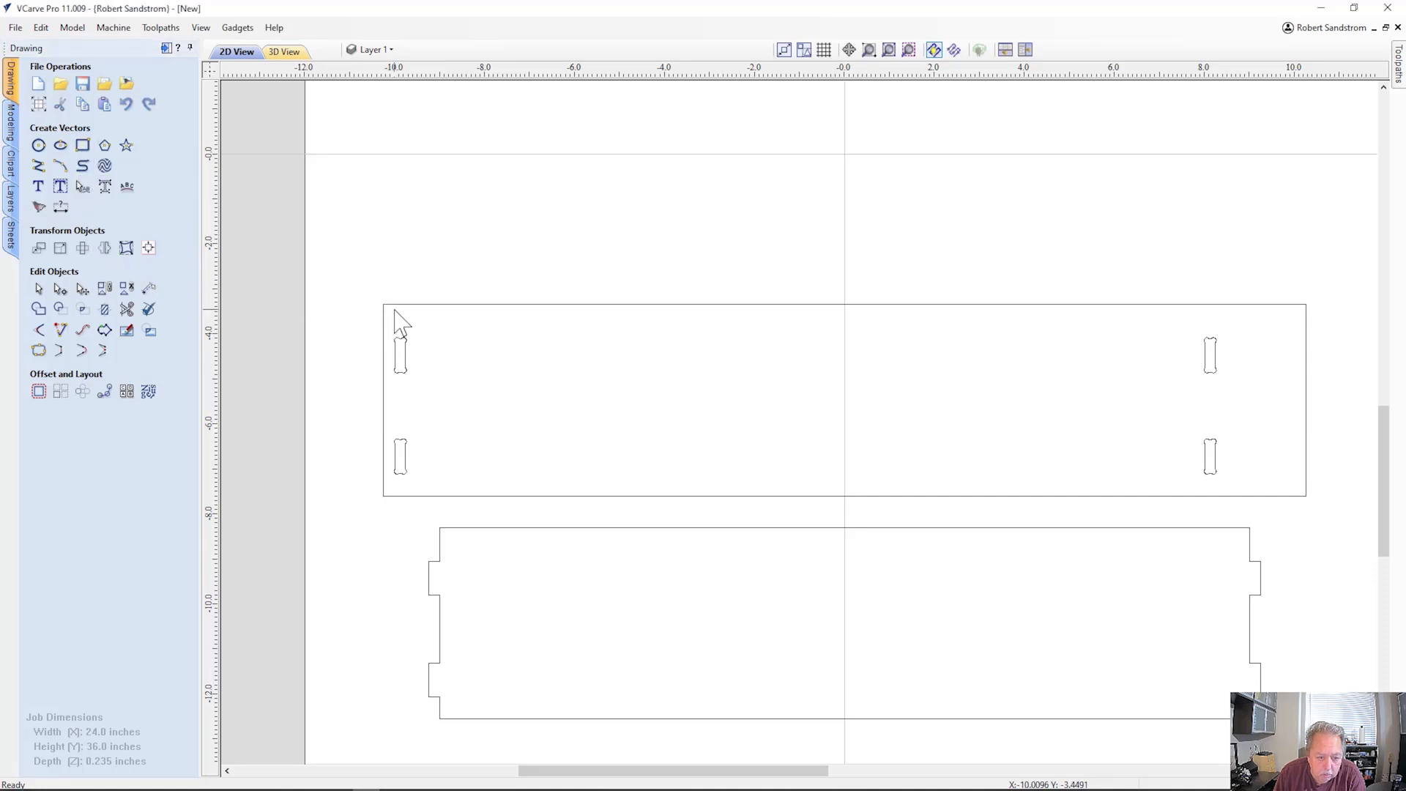
Draw a rectangle about 18 by 4.25 inches from the left slots' outer edge to the right slots' inner edge.
{"action": "left_click", "coordinate": [82, 145]}
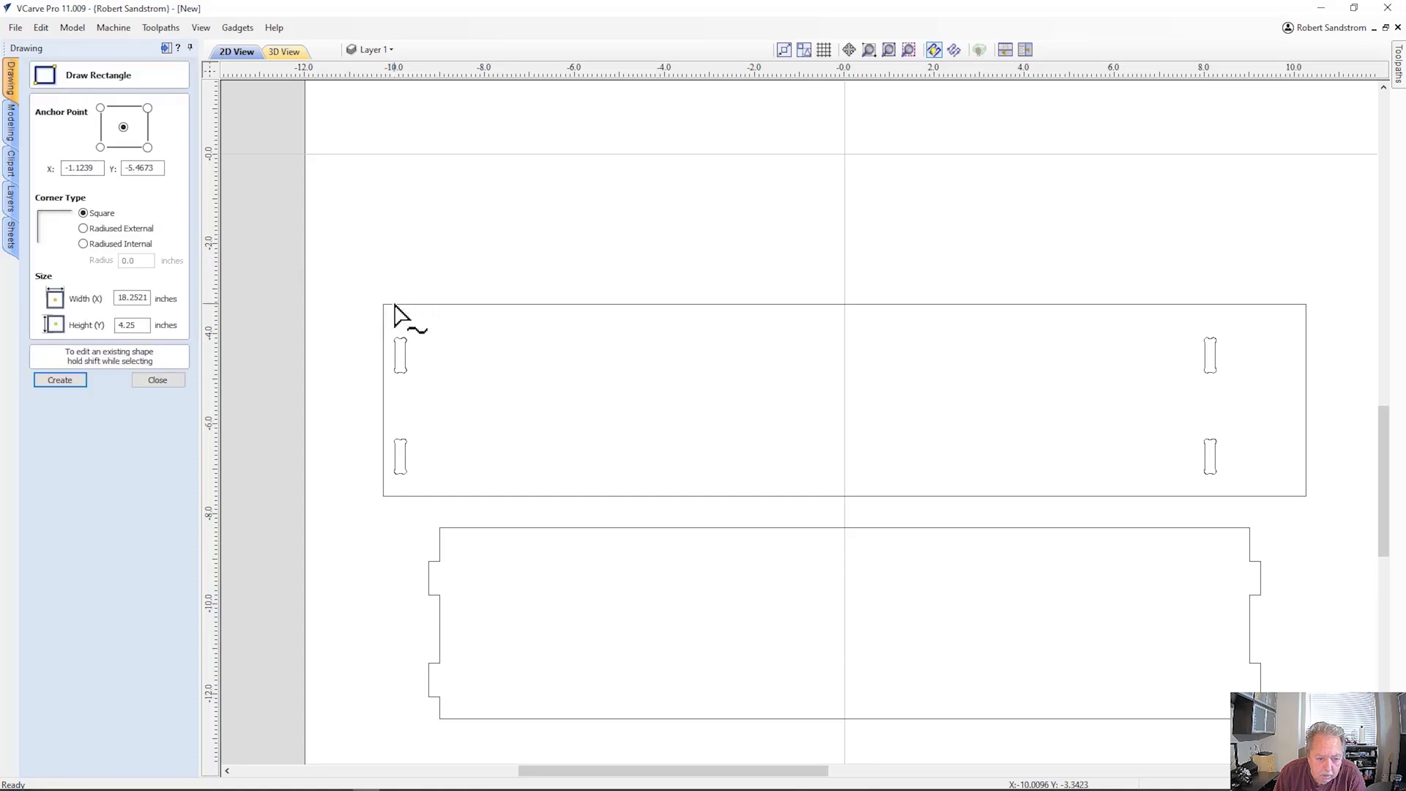
{"action": "left_click_drag", "start_coordinate": [399, 336], "coordinate": [1215, 499]}
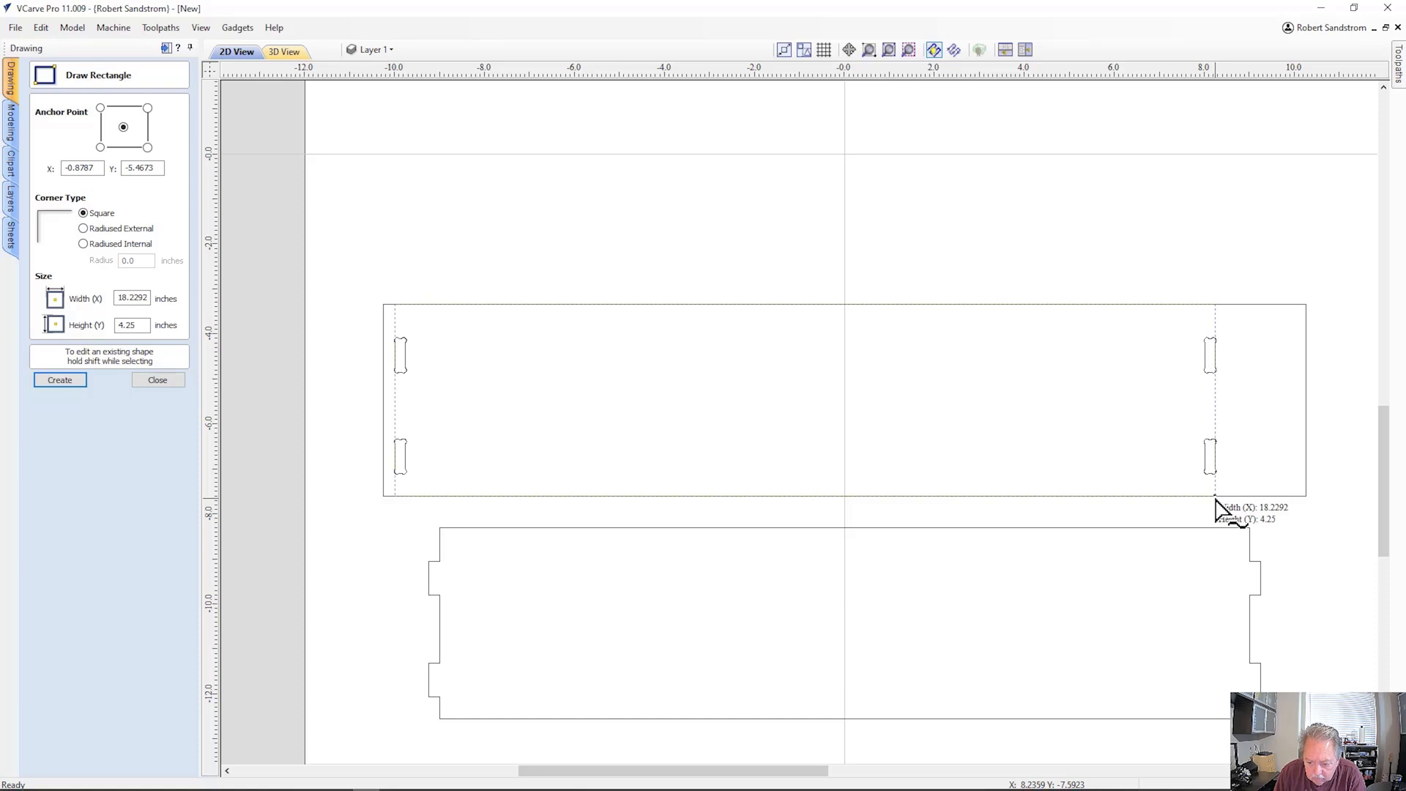
{"action": "left_click_drag", "start_coordinate": [1215, 499], "coordinate": [1205, 498]}
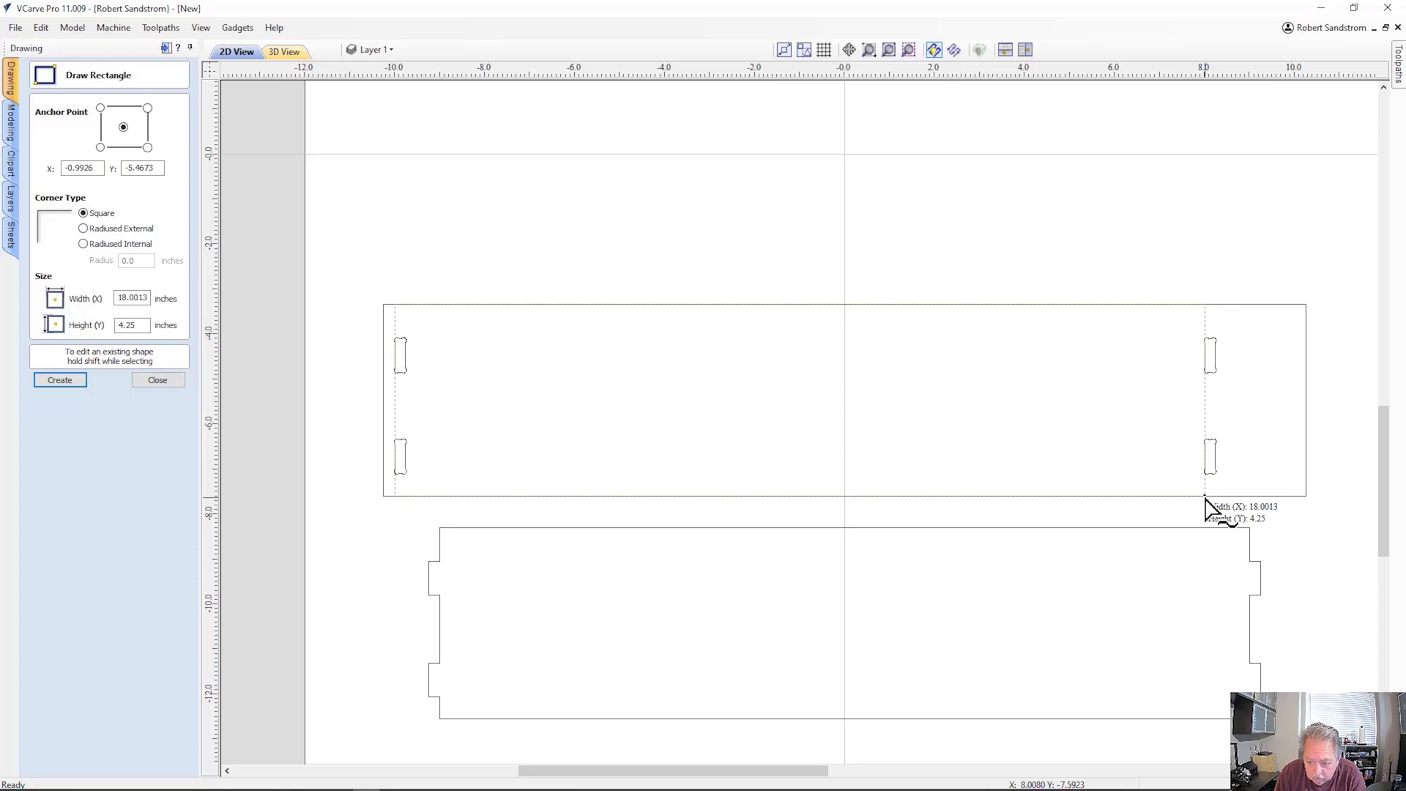
{"action": "left_click_drag", "start_coordinate": [1205, 499], "coordinate": [1205, 500]}
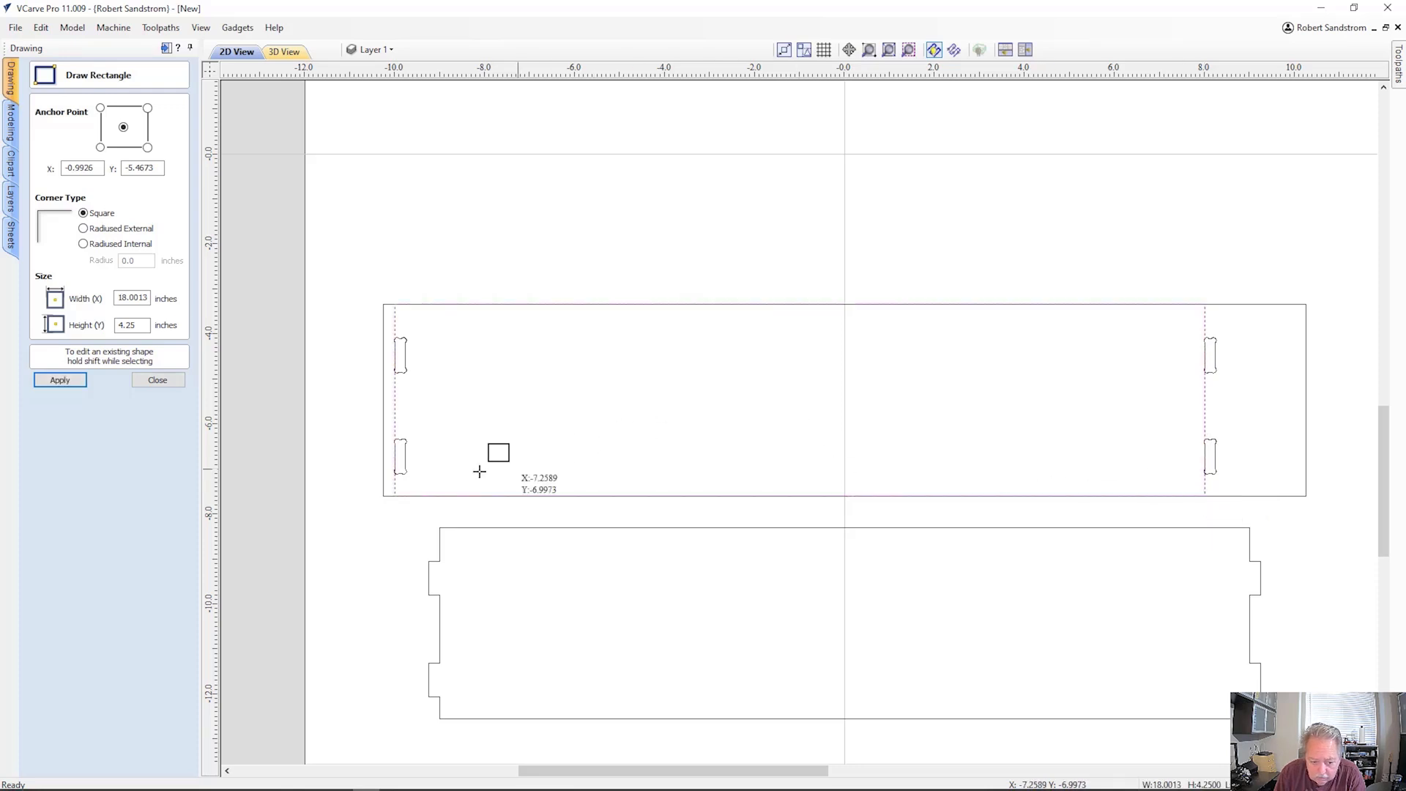
{"action": "left_click", "coordinate": [167, 385]}
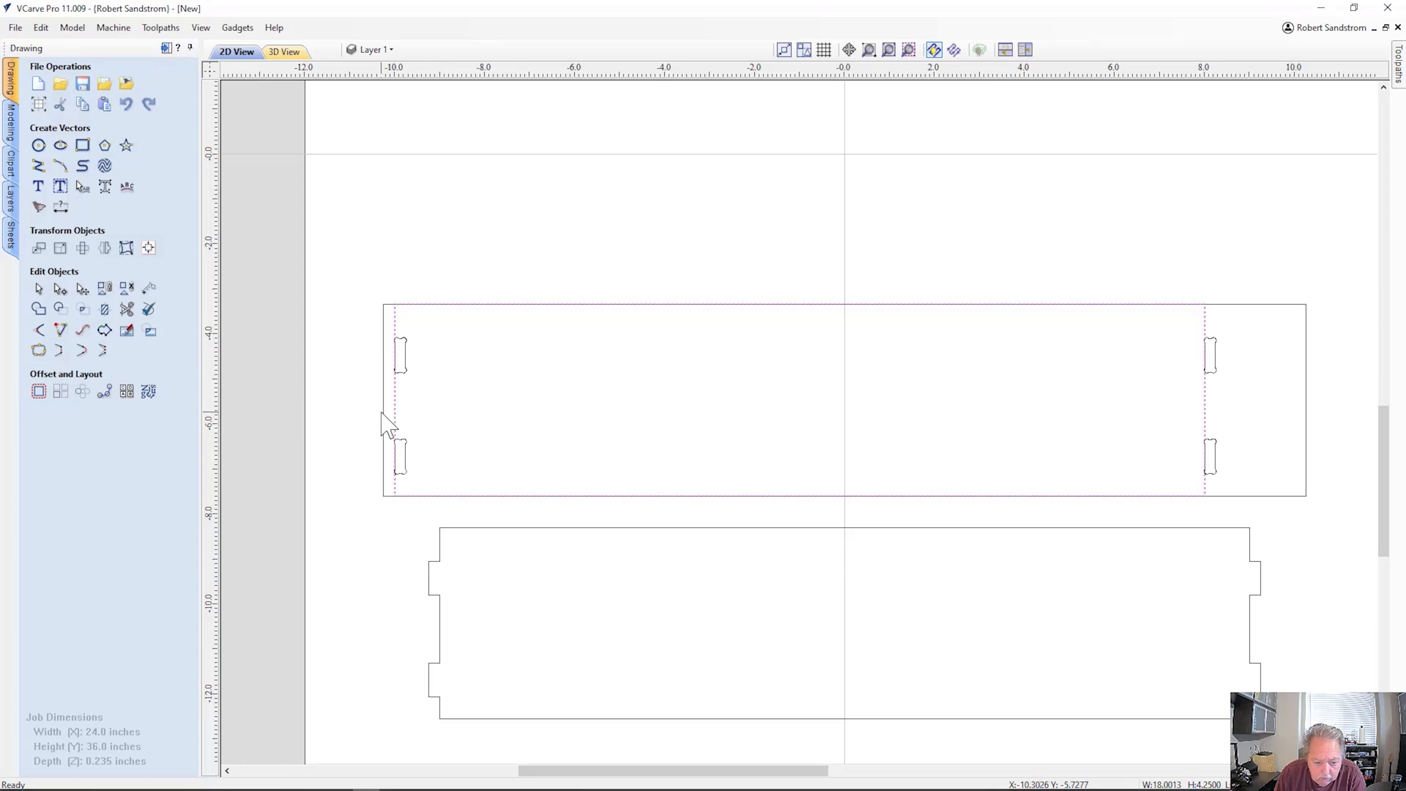
Stretch the new rectangle's left side inward to the left slots' inner edge, for a width of 17.766 inches.
{"action": "left_click", "coordinate": [392, 411]}
{"action": "scroll", "coordinate": [394, 413], "scroll_direction": "up", "scroll_amount": 2}
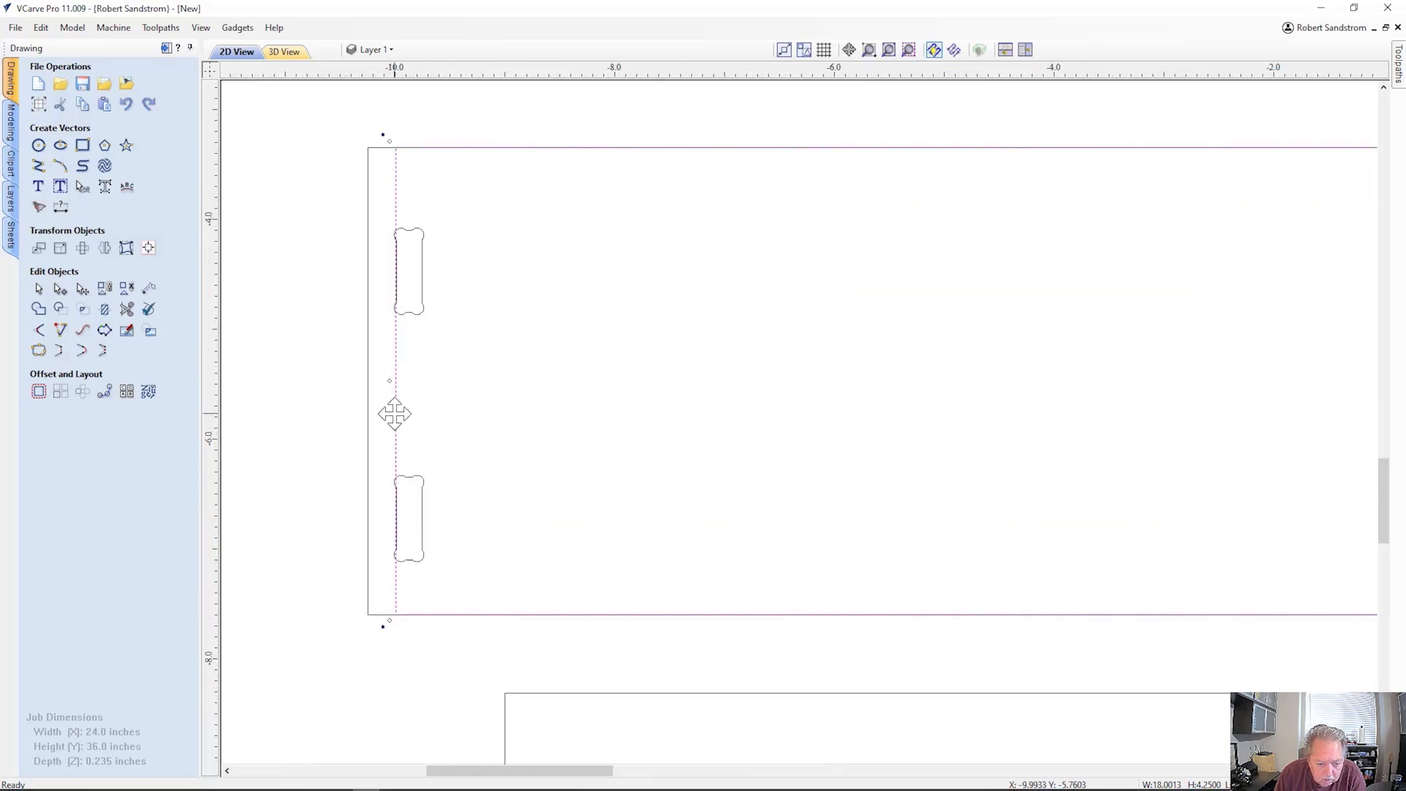
{"action": "scroll", "coordinate": [395, 410], "scroll_direction": "up", "scroll_amount": 3}
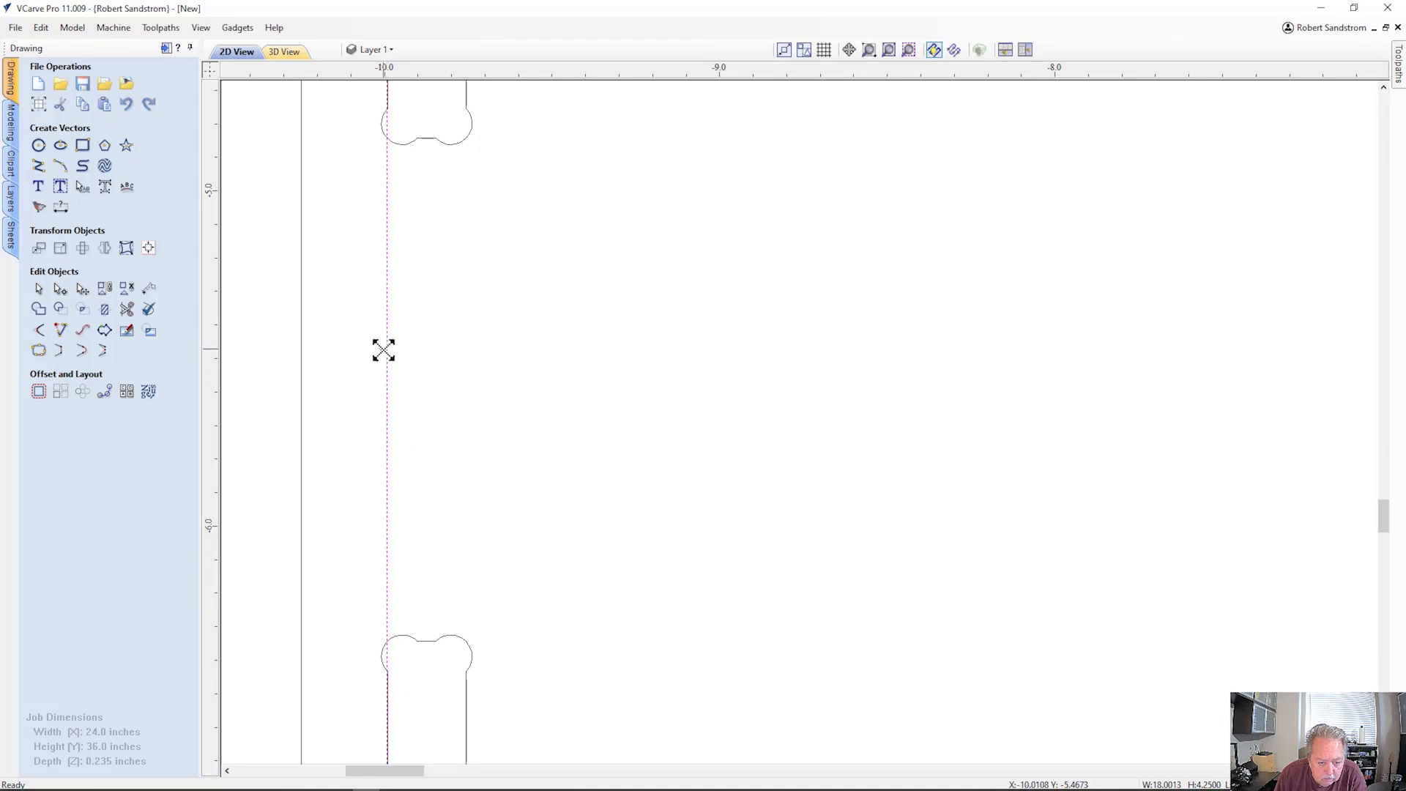
{"action": "left_click_drag", "start_coordinate": [383, 349], "coordinate": [464, 690]}
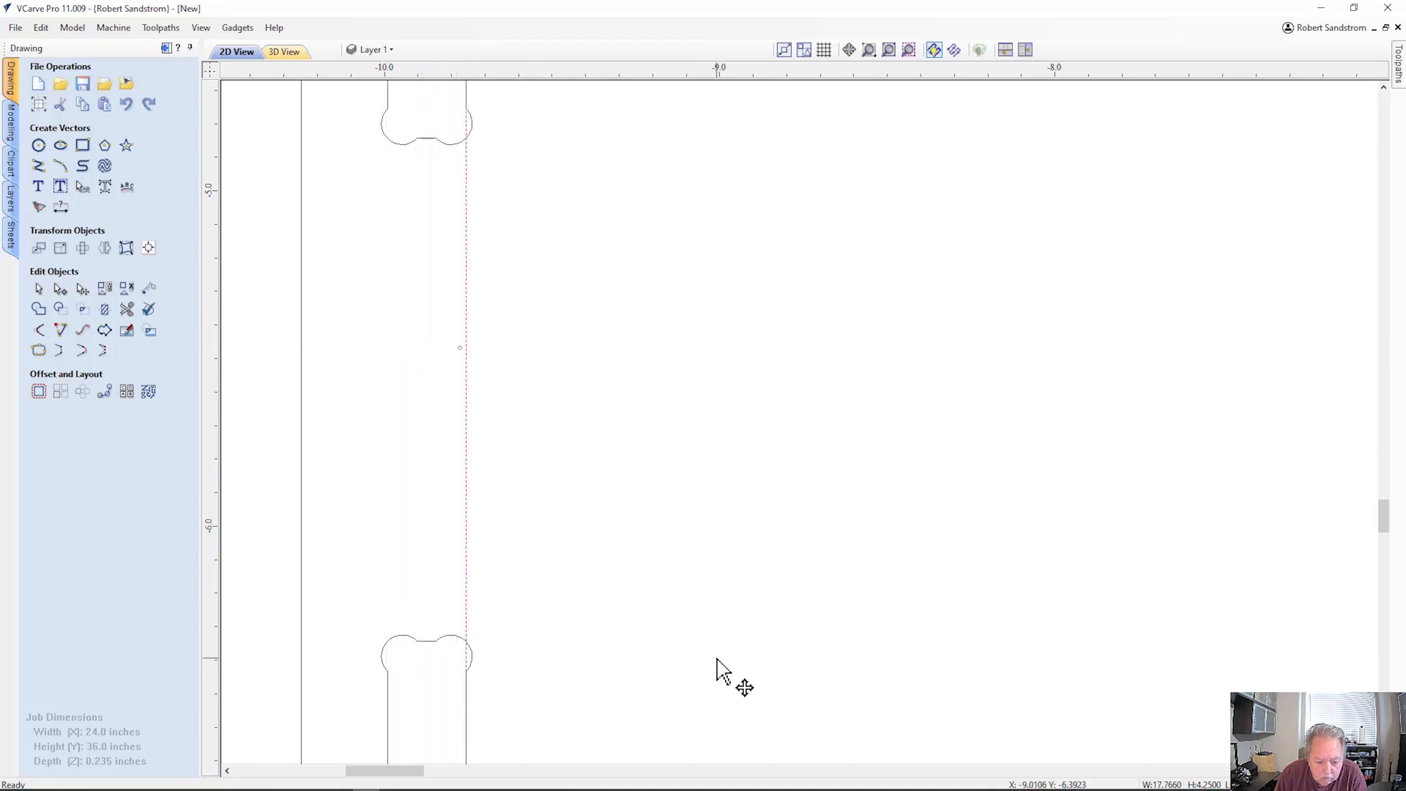
Check how the inner rectangle's right side lines up with the right slots' inner edges, and deselect it.
{"action": "scroll", "coordinate": [716, 671], "scroll_direction": "down", "scroll_amount": 3}
{"action": "middle_click_drag", "start_coordinate": [1020, 618], "coordinate": [390, 619]}
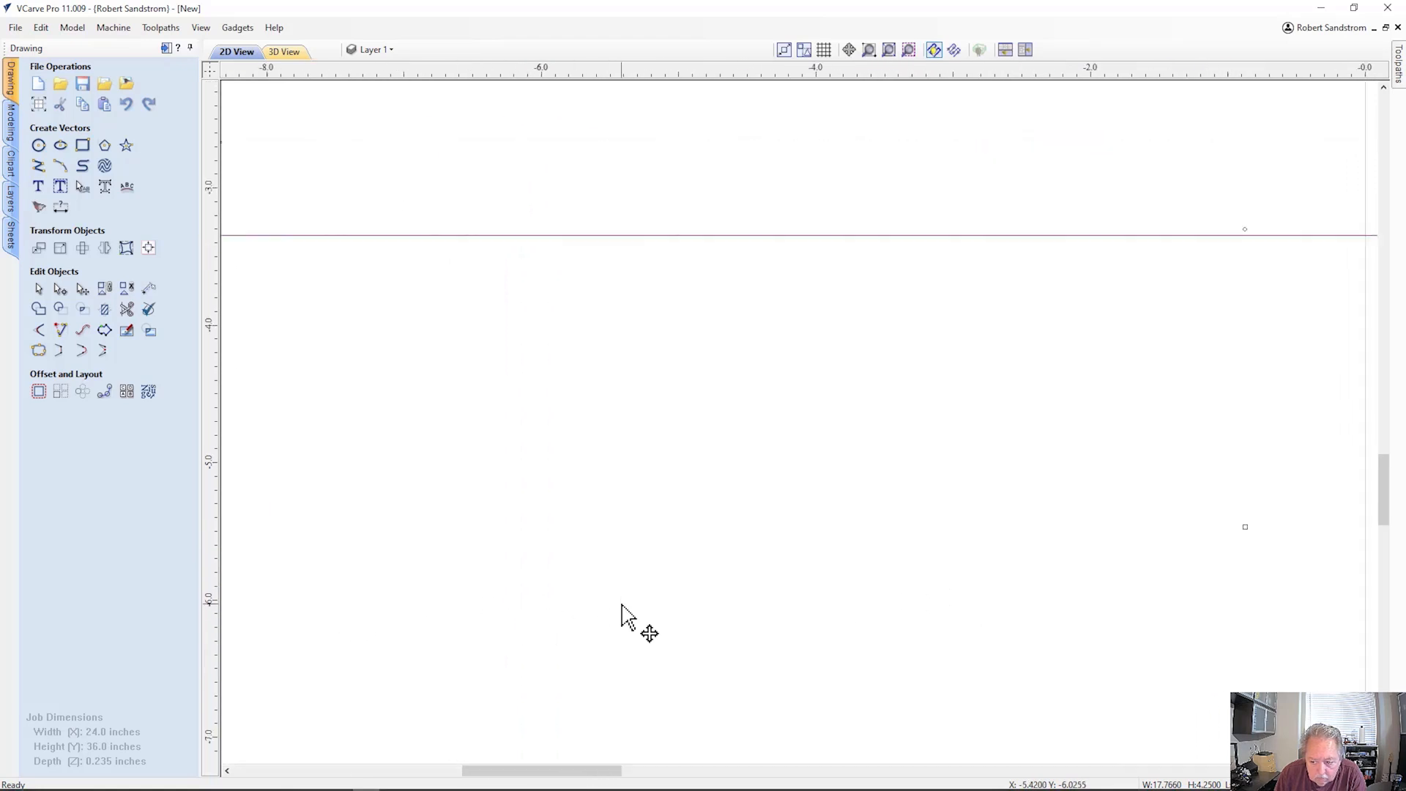
{"action": "scroll", "coordinate": [702, 597], "scroll_direction": "down", "scroll_amount": 5}
{"action": "middle_click_drag", "start_coordinate": [1133, 586], "coordinate": [502, 561]}
{"action": "scroll", "coordinate": [512, 564], "scroll_direction": "up", "scroll_amount": 5}
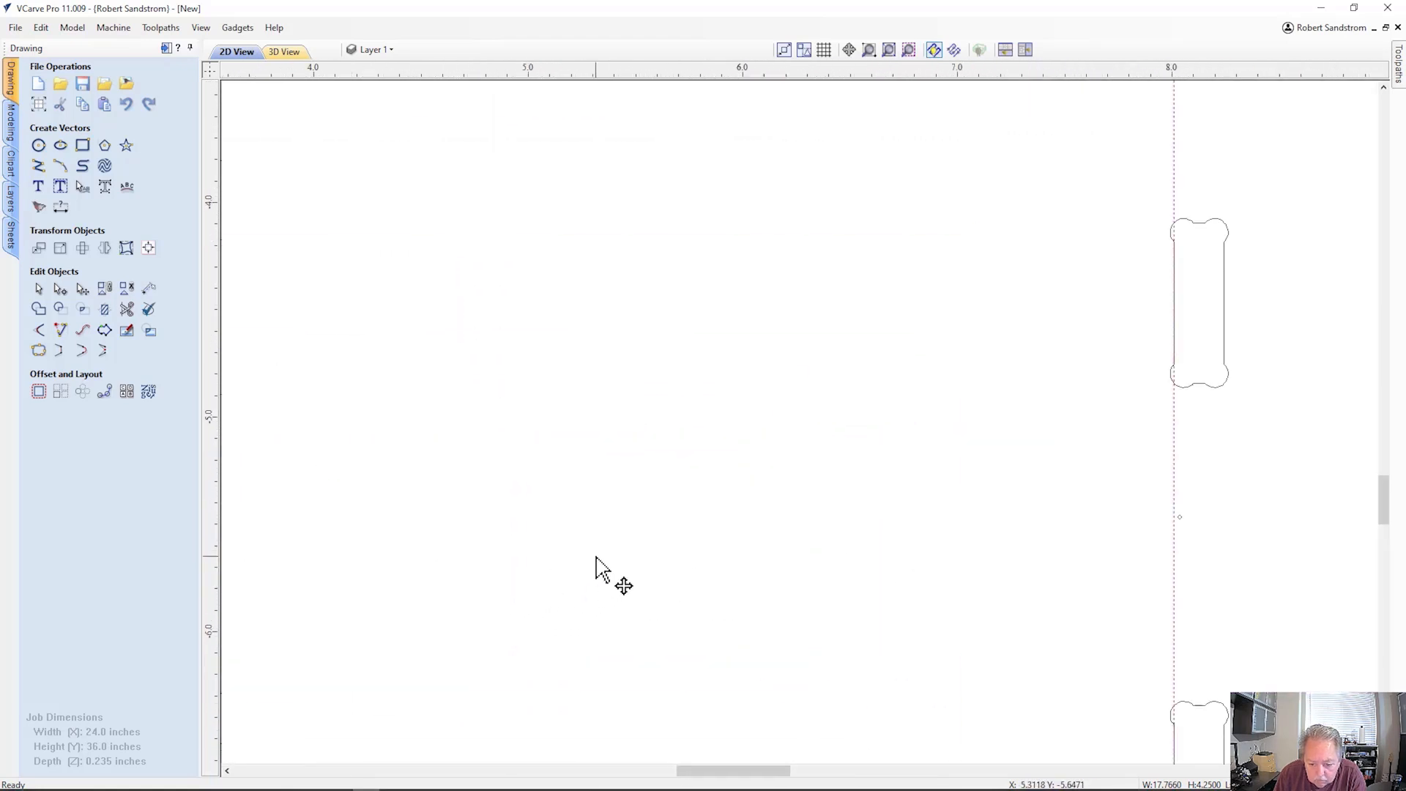
{"action": "scroll", "coordinate": [1077, 432], "scroll_direction": "down", "scroll_amount": 2}
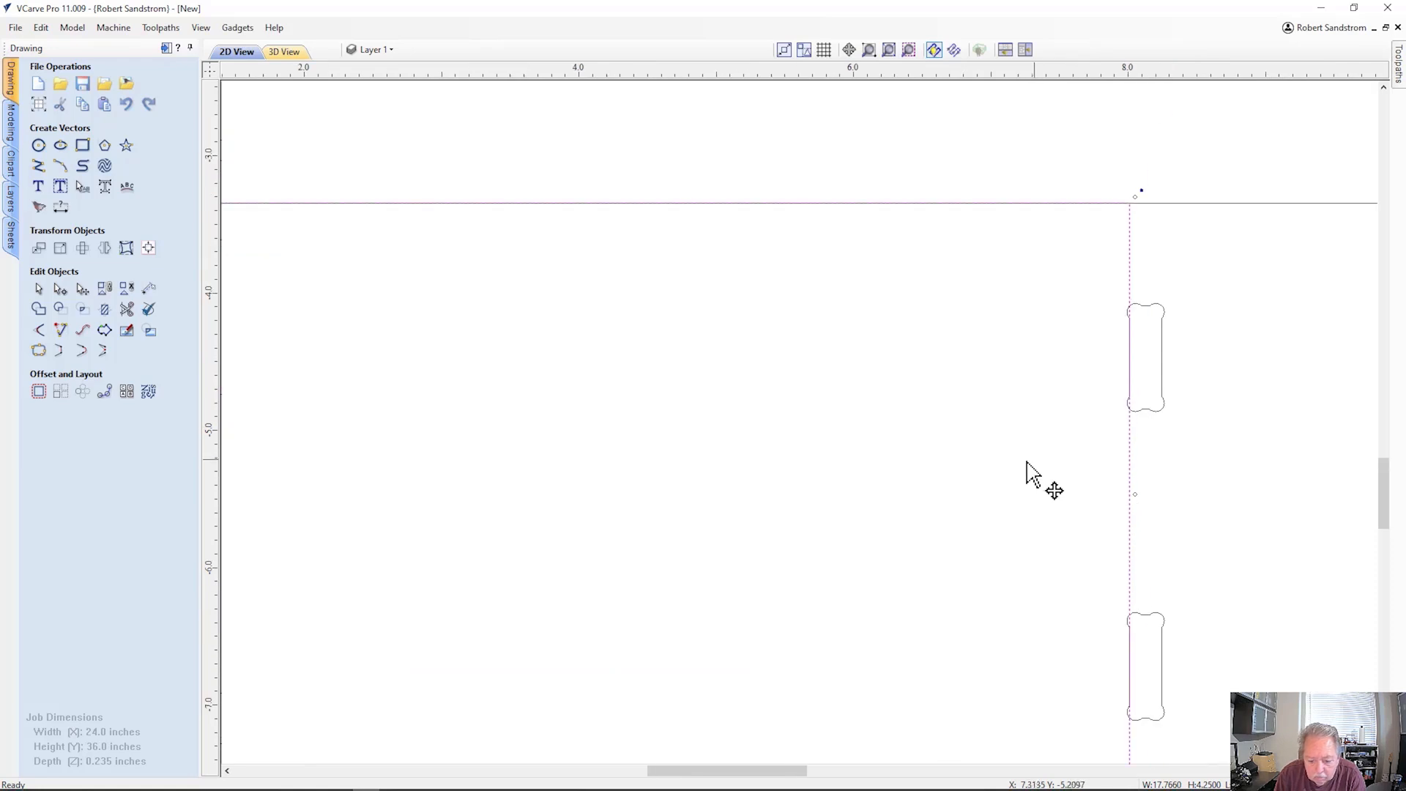
{"action": "scroll", "coordinate": [841, 371], "scroll_direction": "down", "scroll_amount": 5}
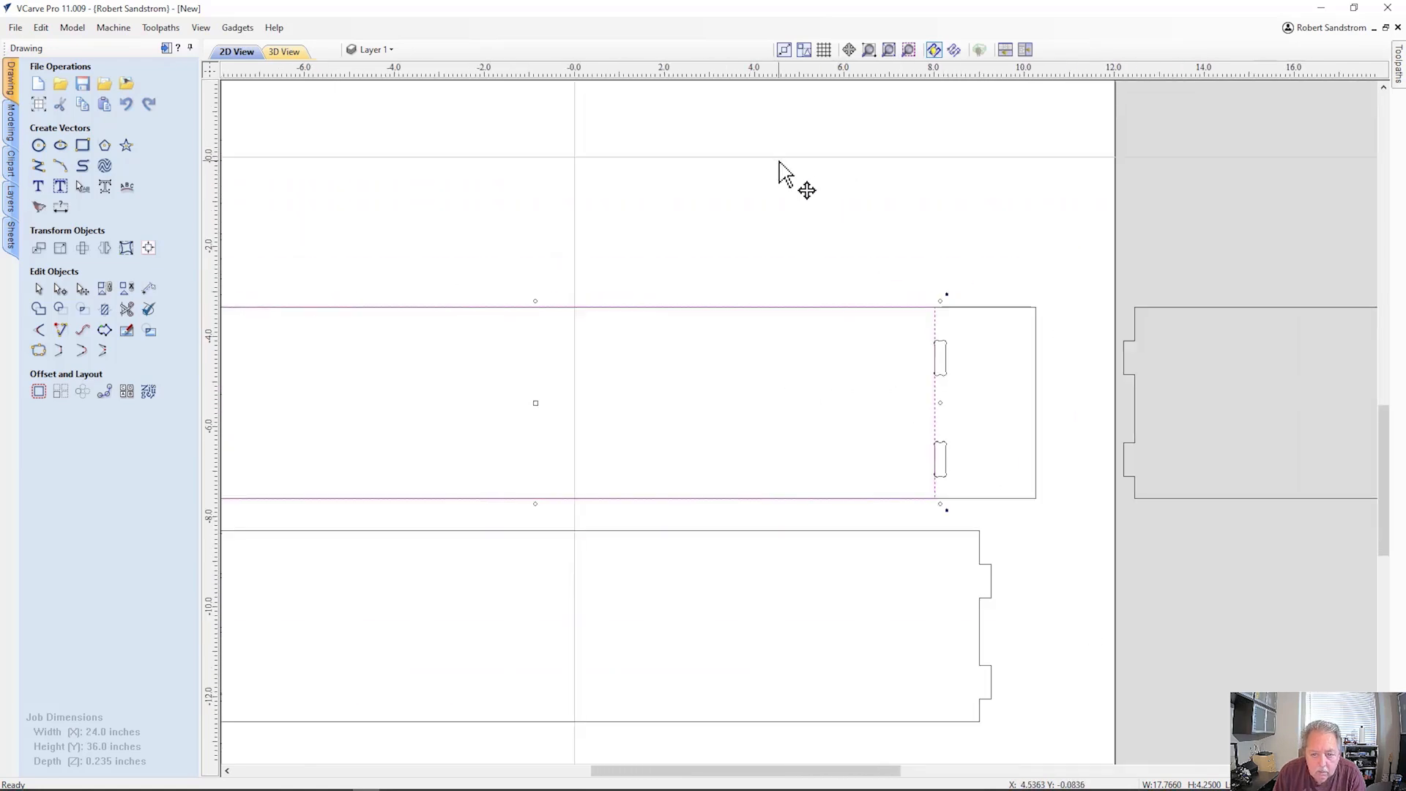
{"action": "left_click", "coordinate": [530, 314]}
{"action": "scroll", "coordinate": [505, 386], "scroll_direction": "down", "scroll_amount": 4}
{"action": "scroll", "coordinate": [505, 377], "scroll_direction": "up", "scroll_amount": 1}
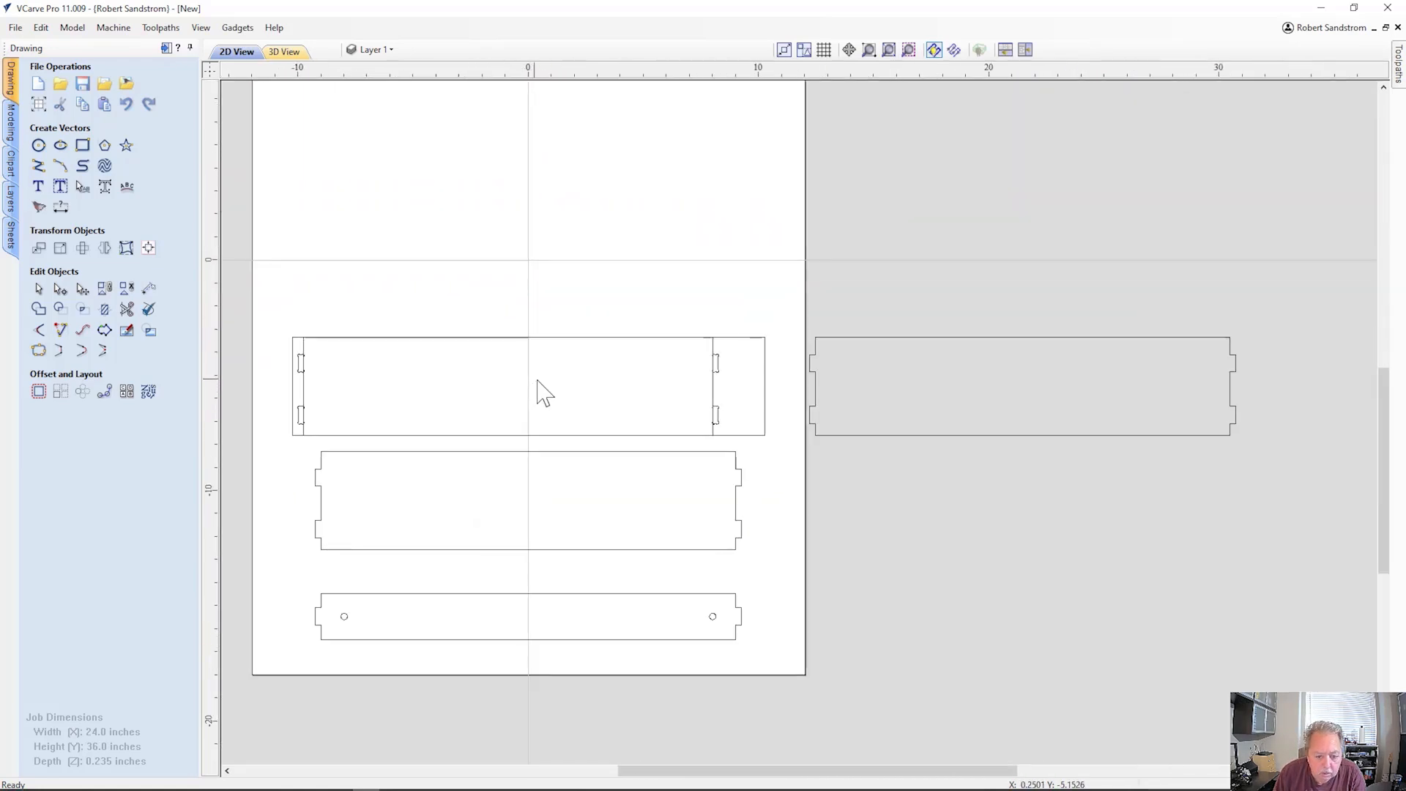
Copy the two left dog-bone slots together horizontally about 1.2 inches inward, keeping their vertical position.
{"action": "middle_click_drag", "start_coordinate": [534, 389], "coordinate": [656, 386]}
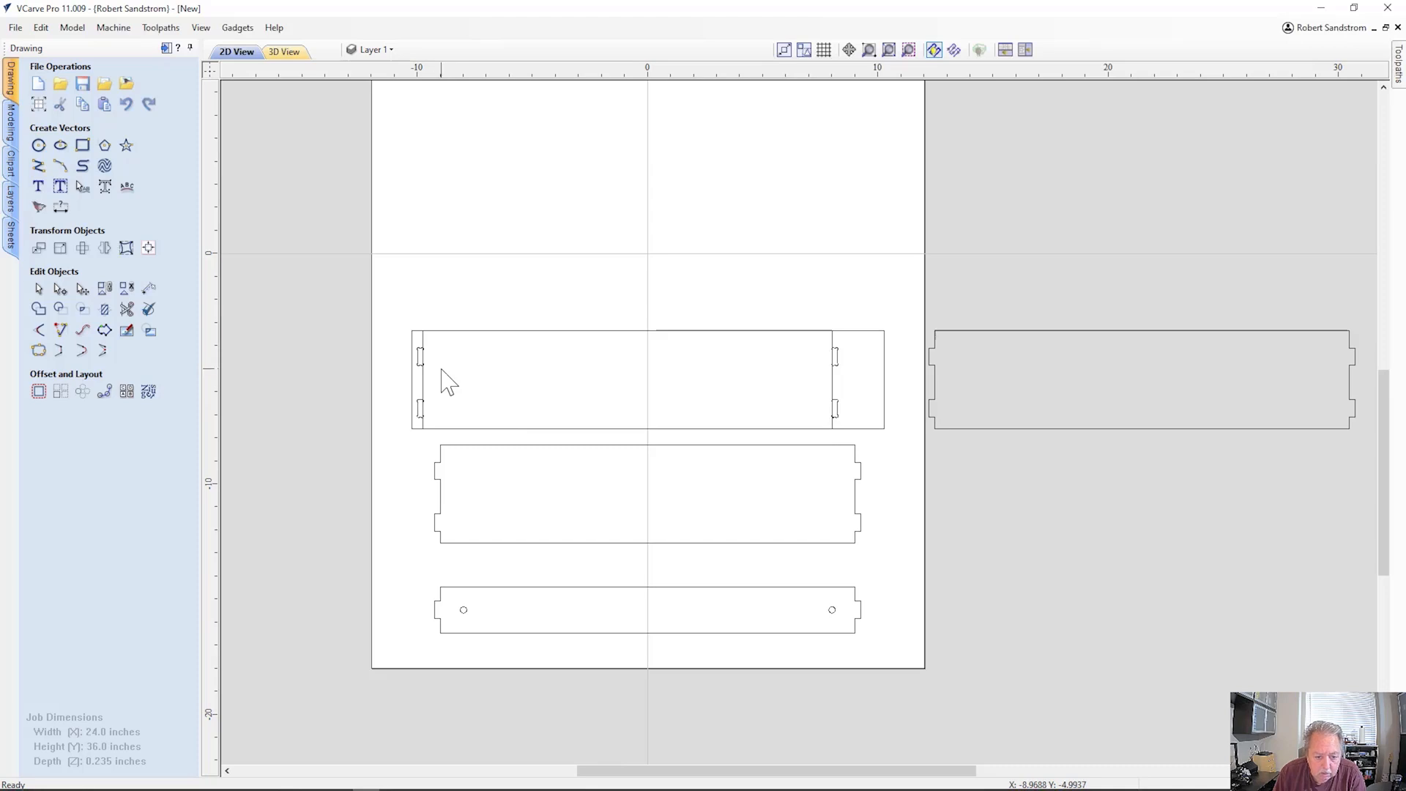
{"action": "middle_click_drag", "start_coordinate": [486, 383], "coordinate": [594, 314]}
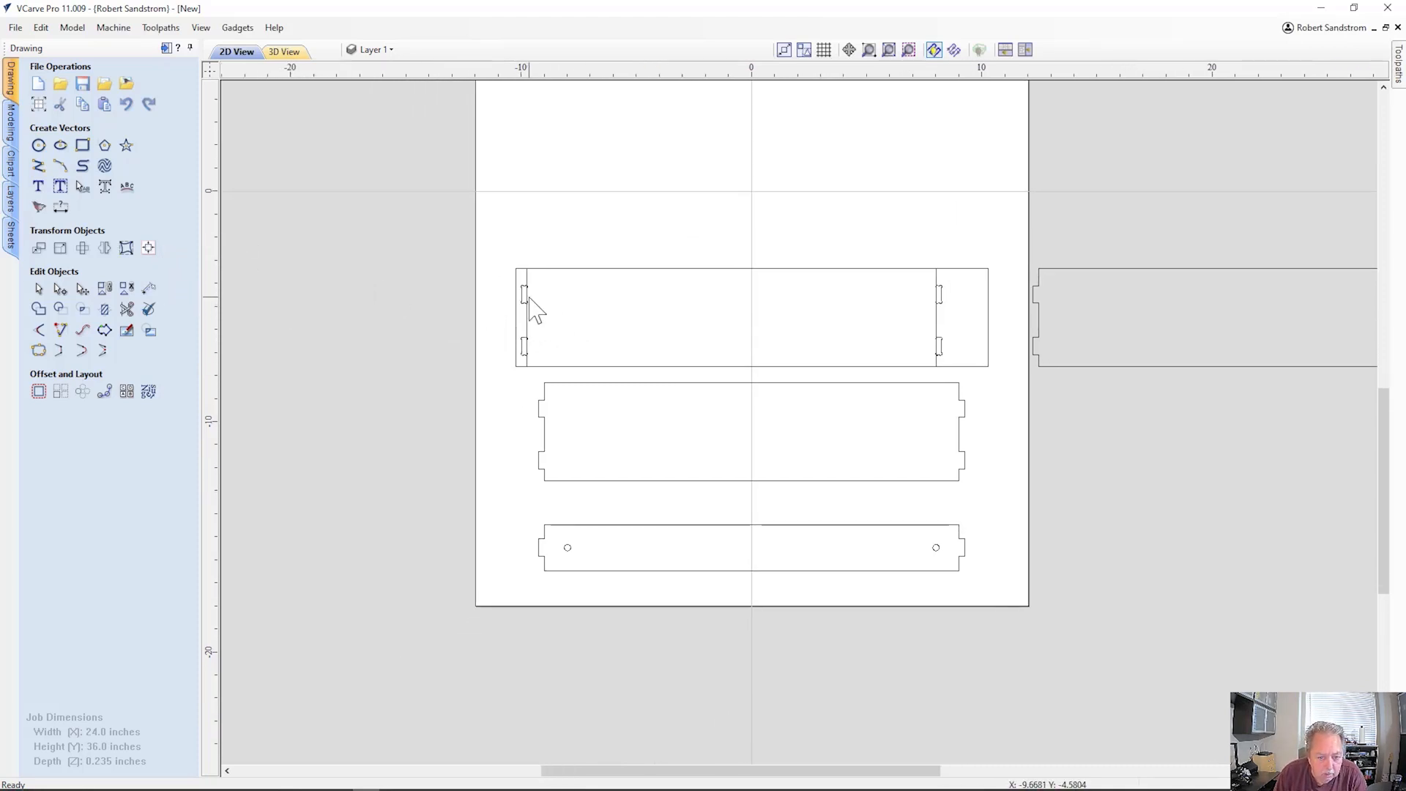
{"action": "scroll", "coordinate": [528, 296], "scroll_direction": "up", "scroll_amount": 4}
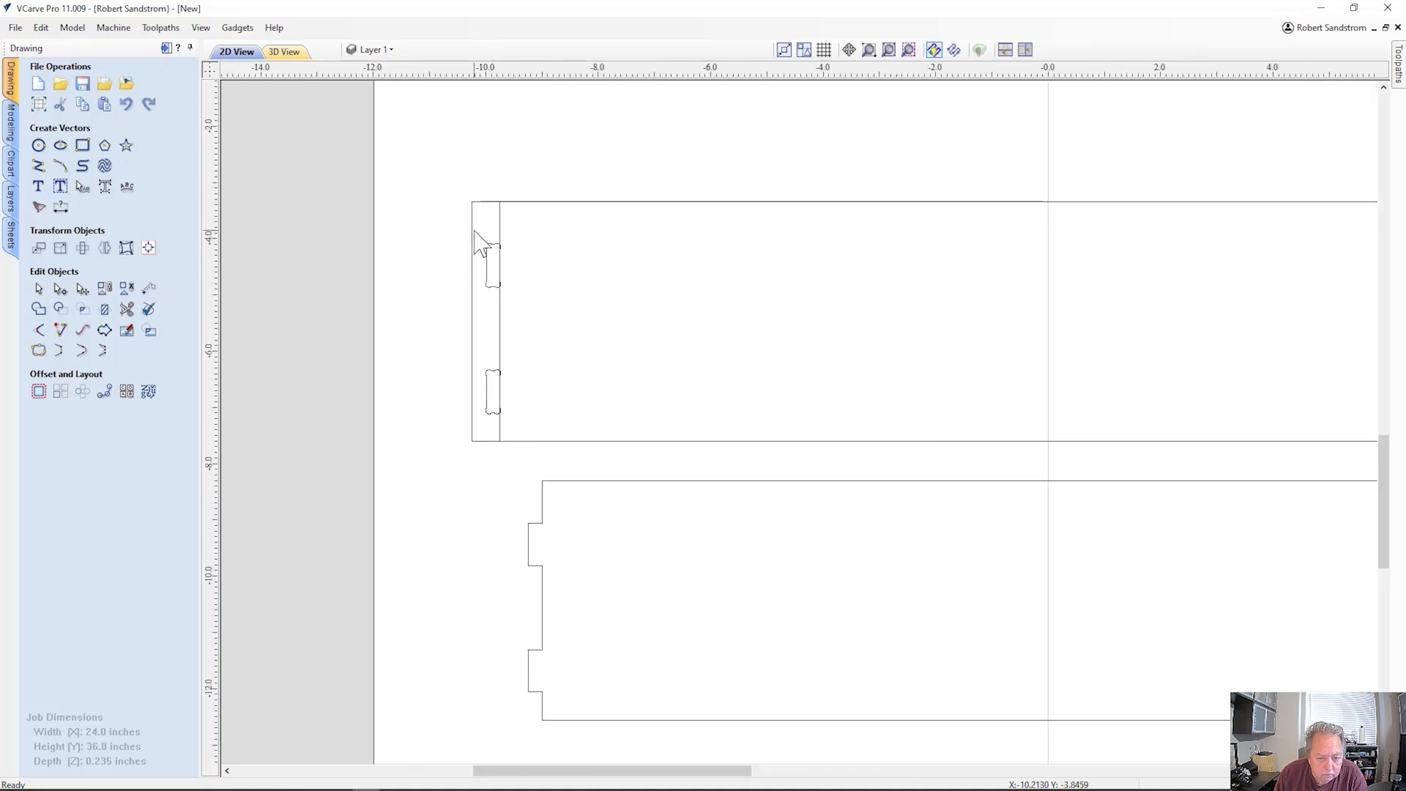
{"action": "left_click_drag", "start_coordinate": [478, 235], "coordinate": [527, 431]}
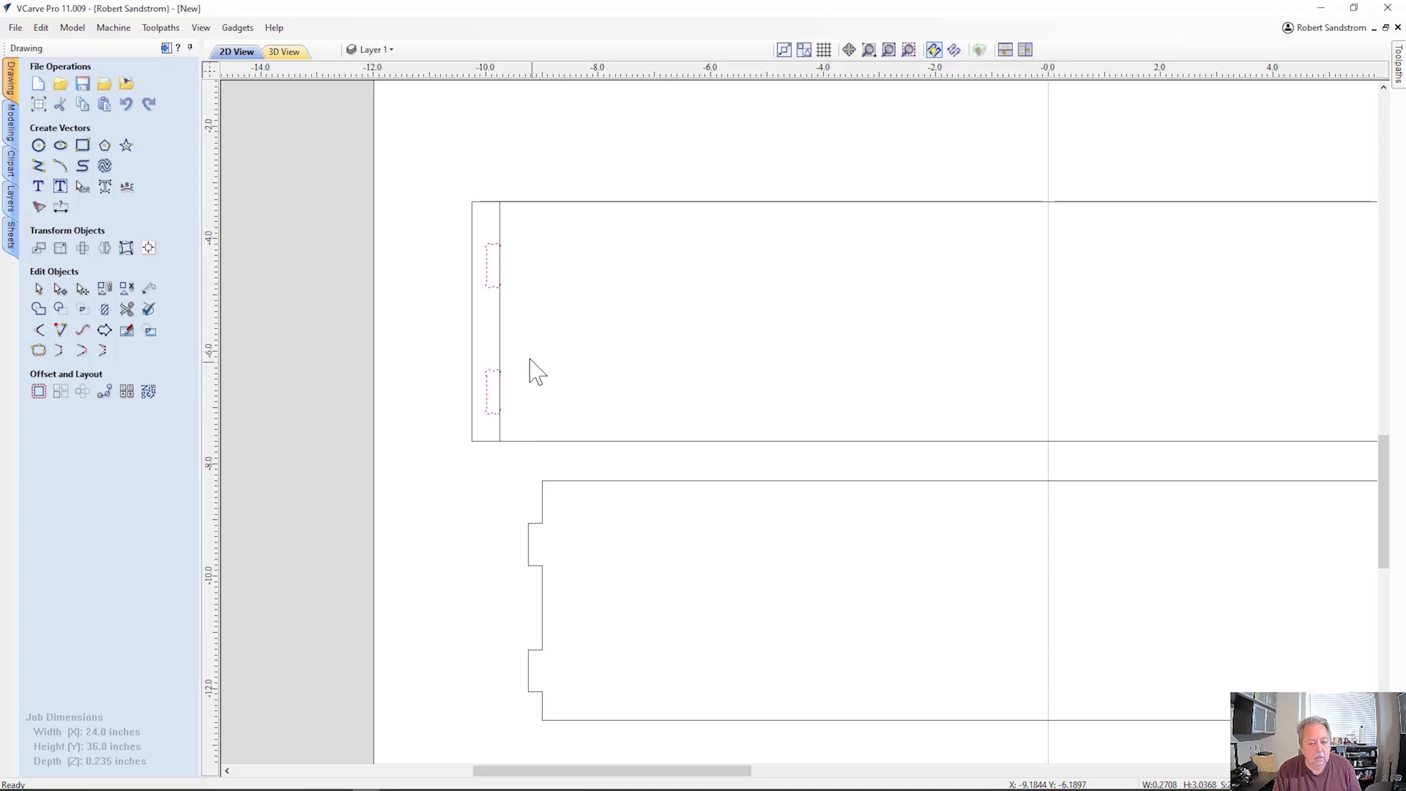
{"action": "left_click", "coordinate": [489, 301]}
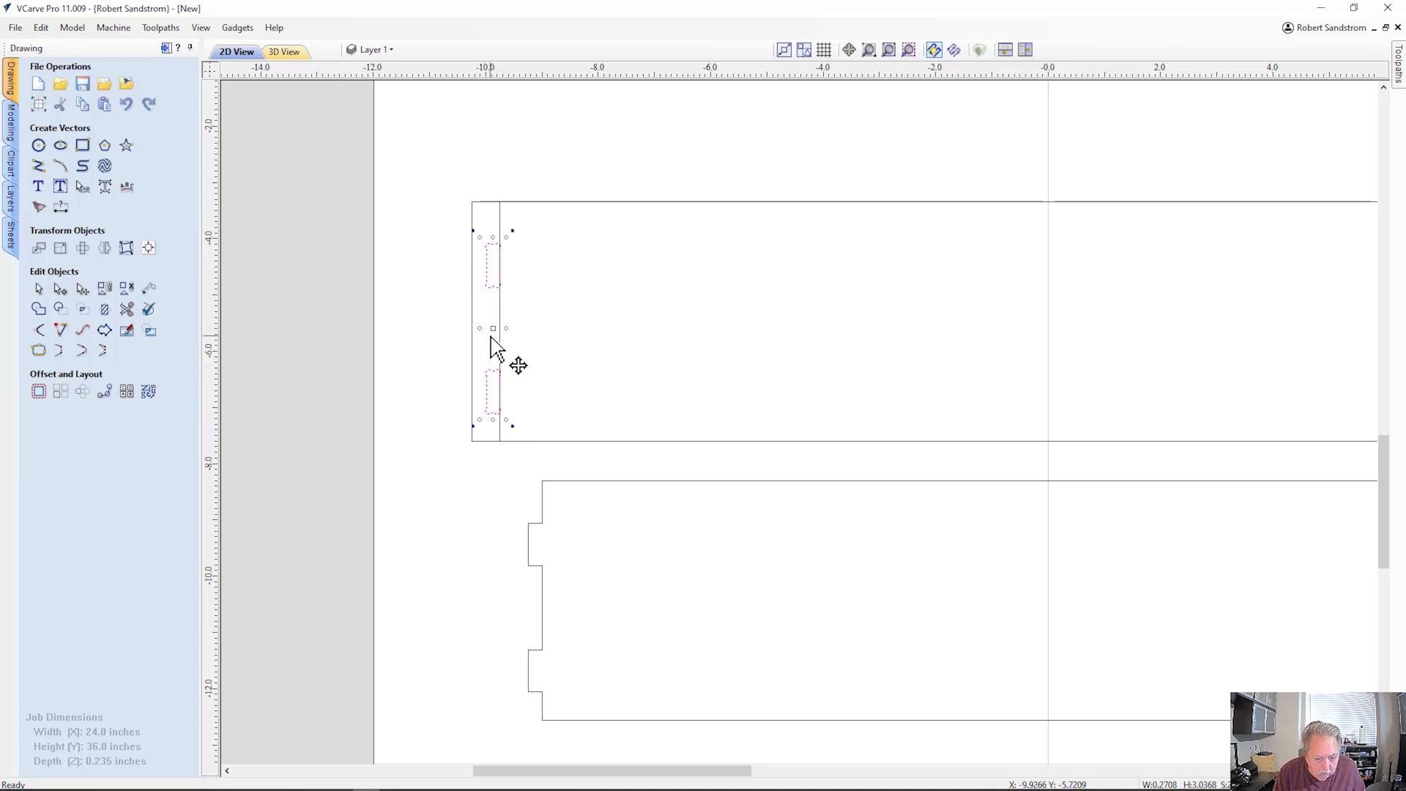
{"action": "left_click_drag", "start_coordinate": [493, 329], "coordinate": [560, 329]}
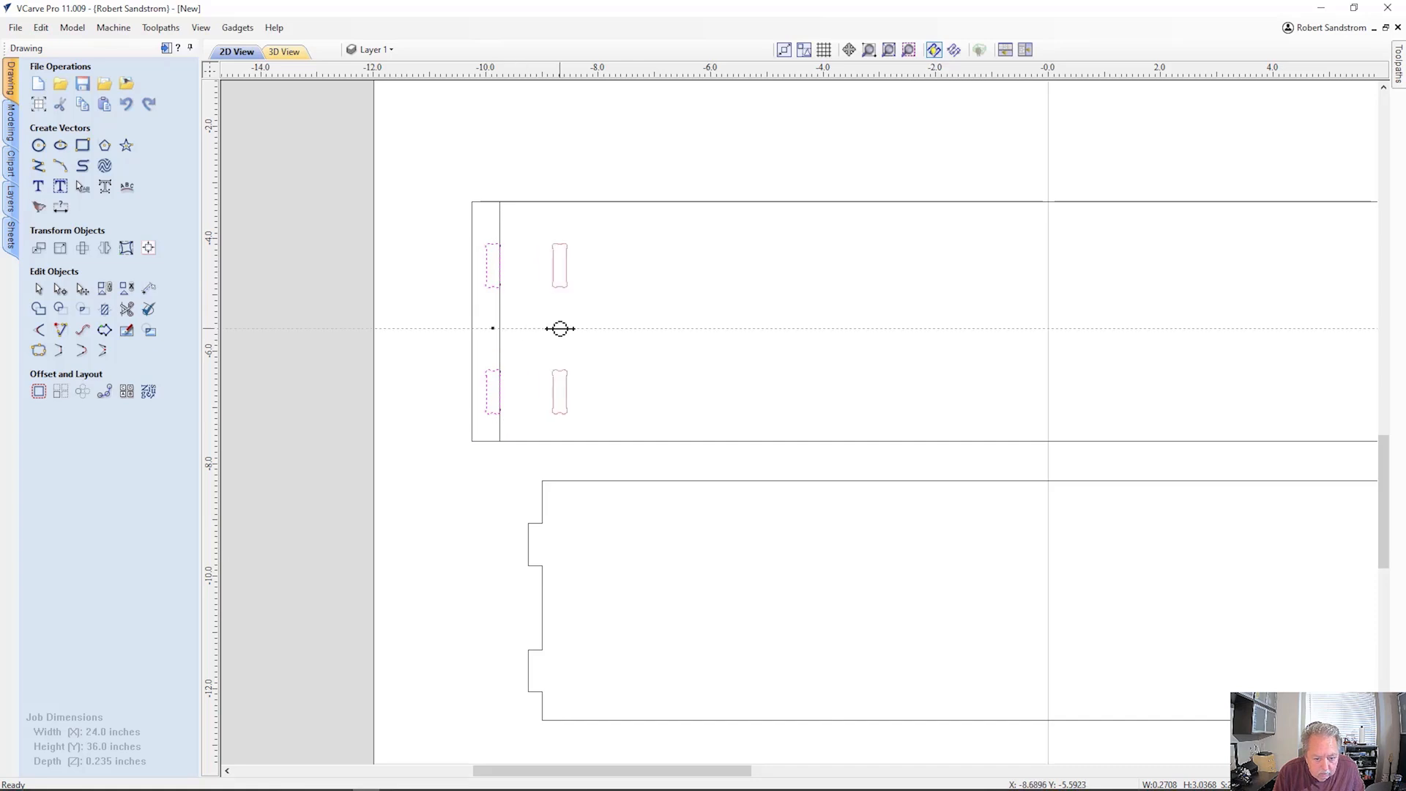
{"action": "left_click_drag", "start_coordinate": [560, 329], "coordinate": [560, 329]}
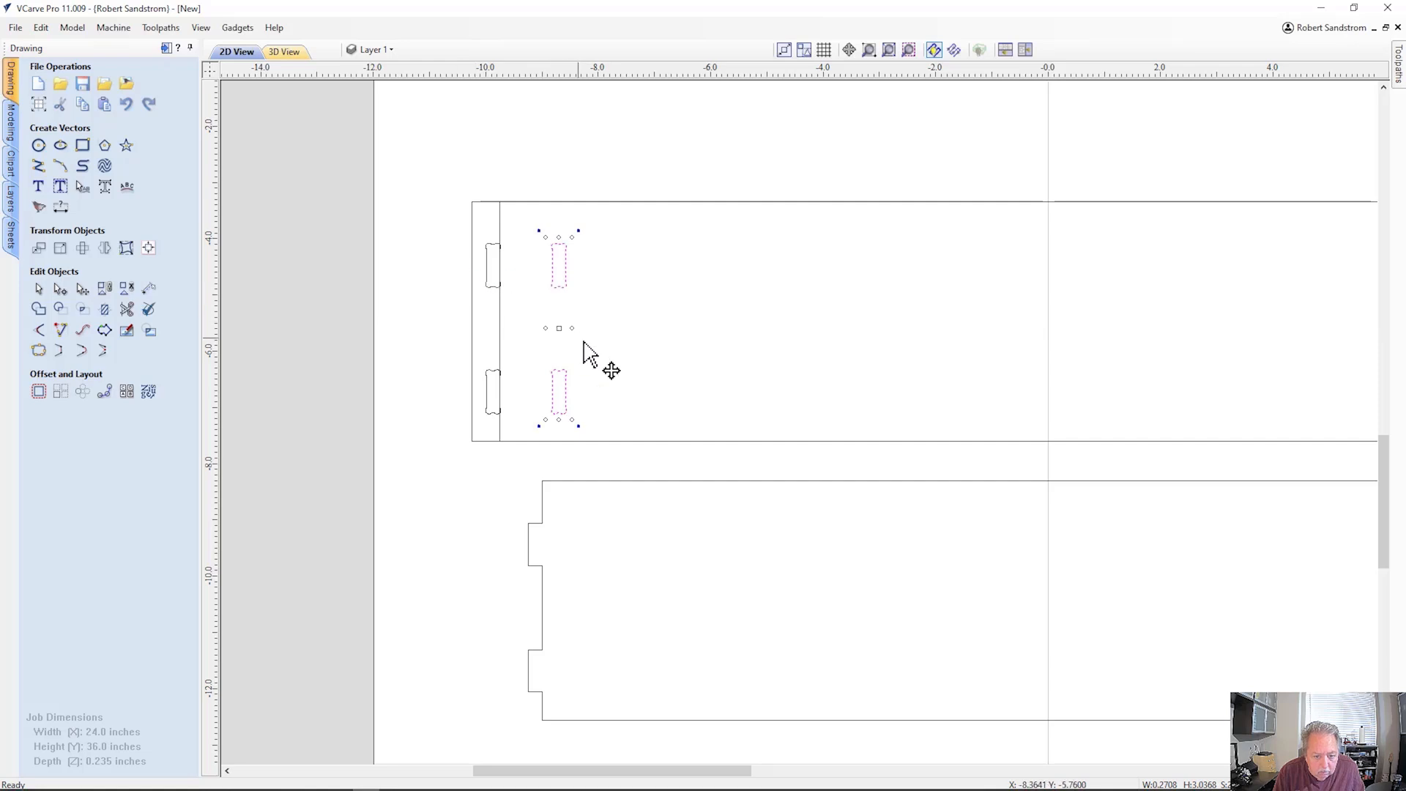
Copy the inner pair of dog-bone slots twice more horizontally at about 1.25 inch spacing, making three pairs, and deselect.
{"action": "left_click_drag", "start_coordinate": [559, 328], "coordinate": [701, 328]}
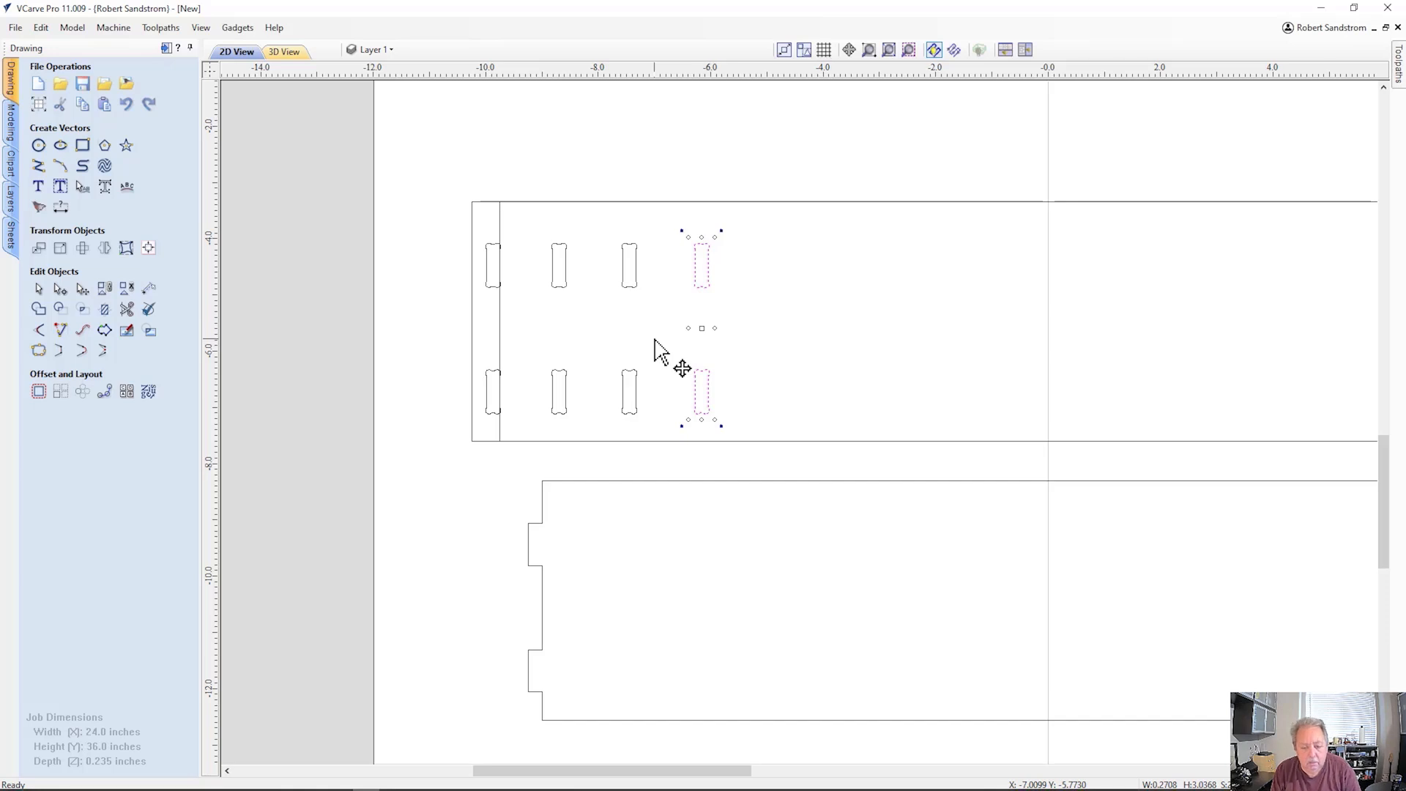
{"action": "left_click", "coordinate": [787, 349]}
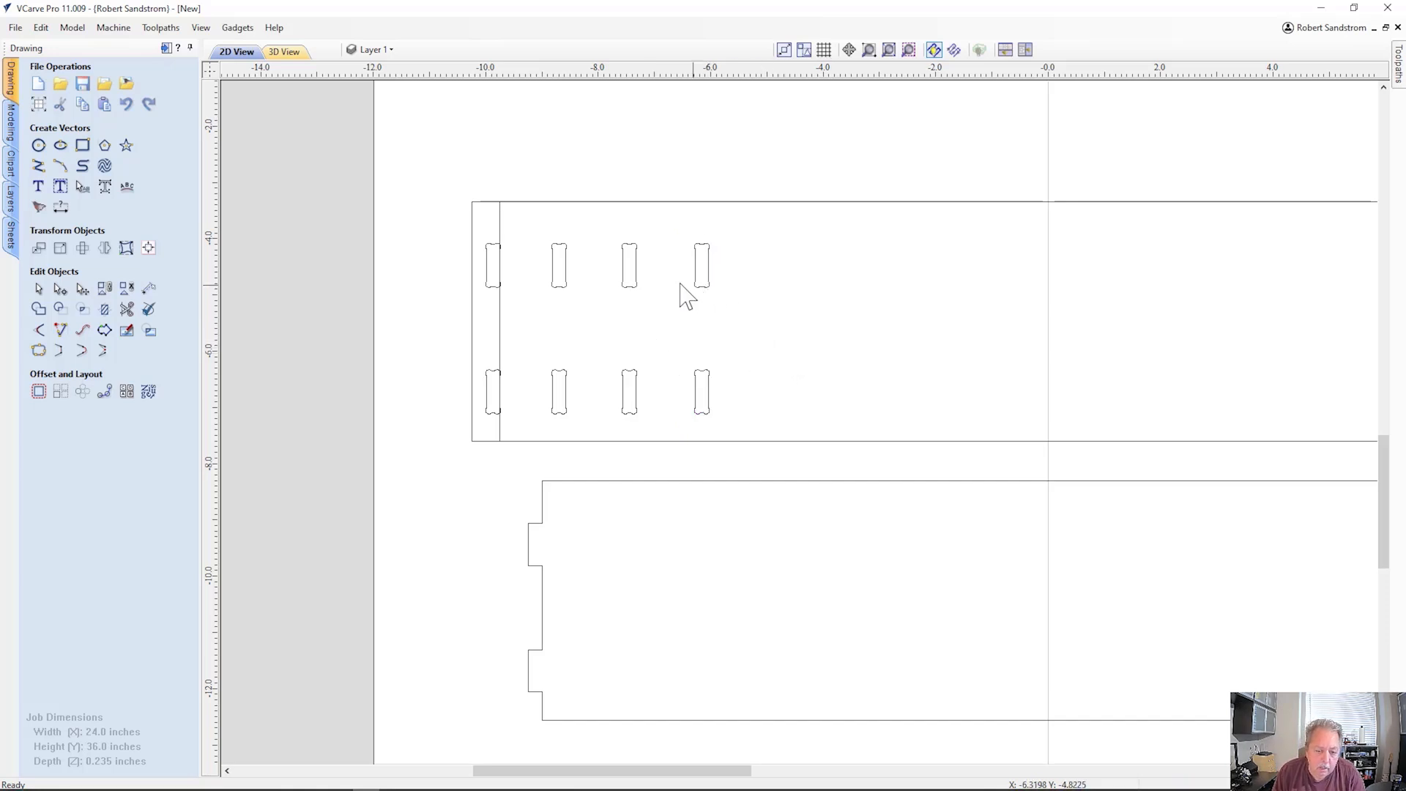
Open the alignment tools and enable spacing inside the last selected vector.
{"action": "scroll", "coordinate": [771, 375], "scroll_direction": "down", "scroll_amount": 1}
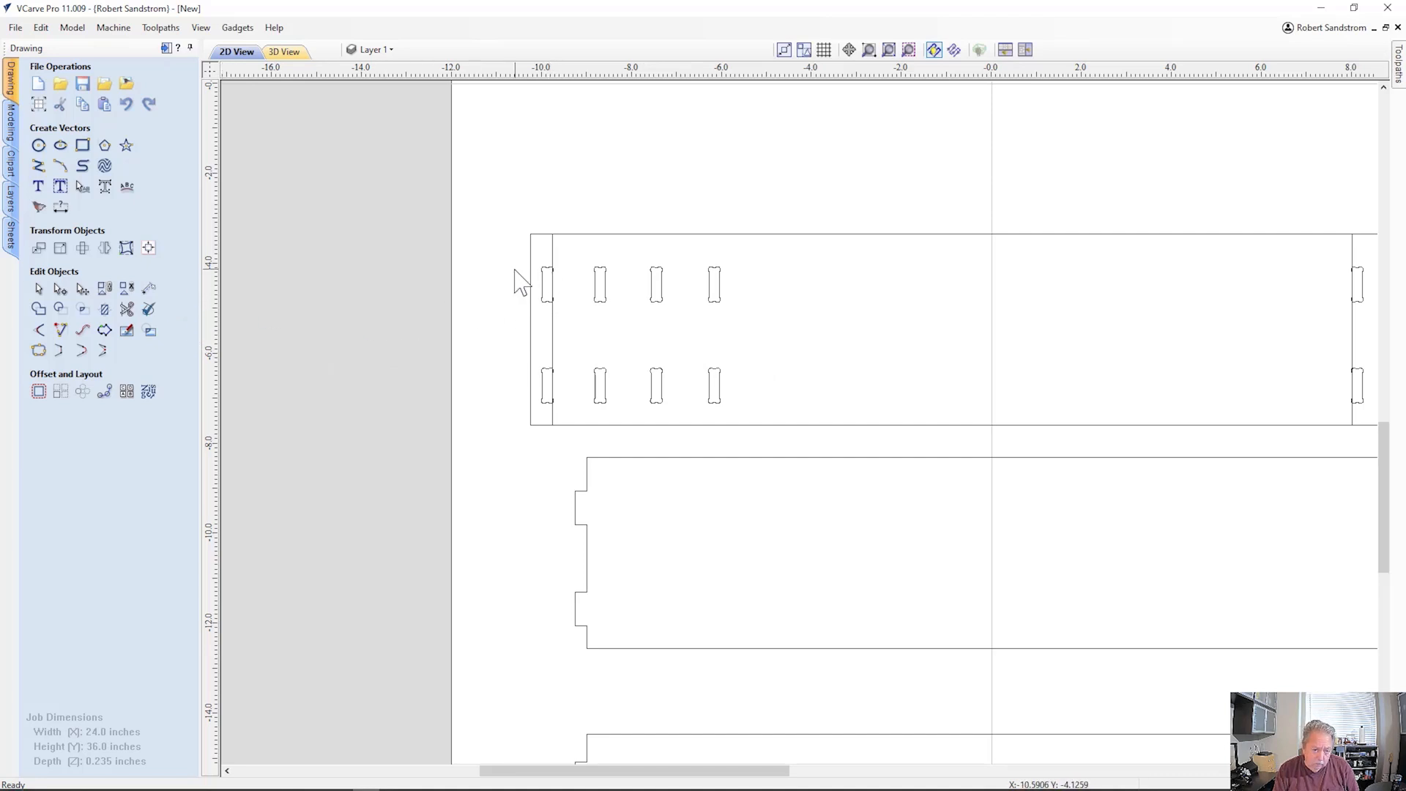
{"action": "left_click", "coordinate": [148, 248]}
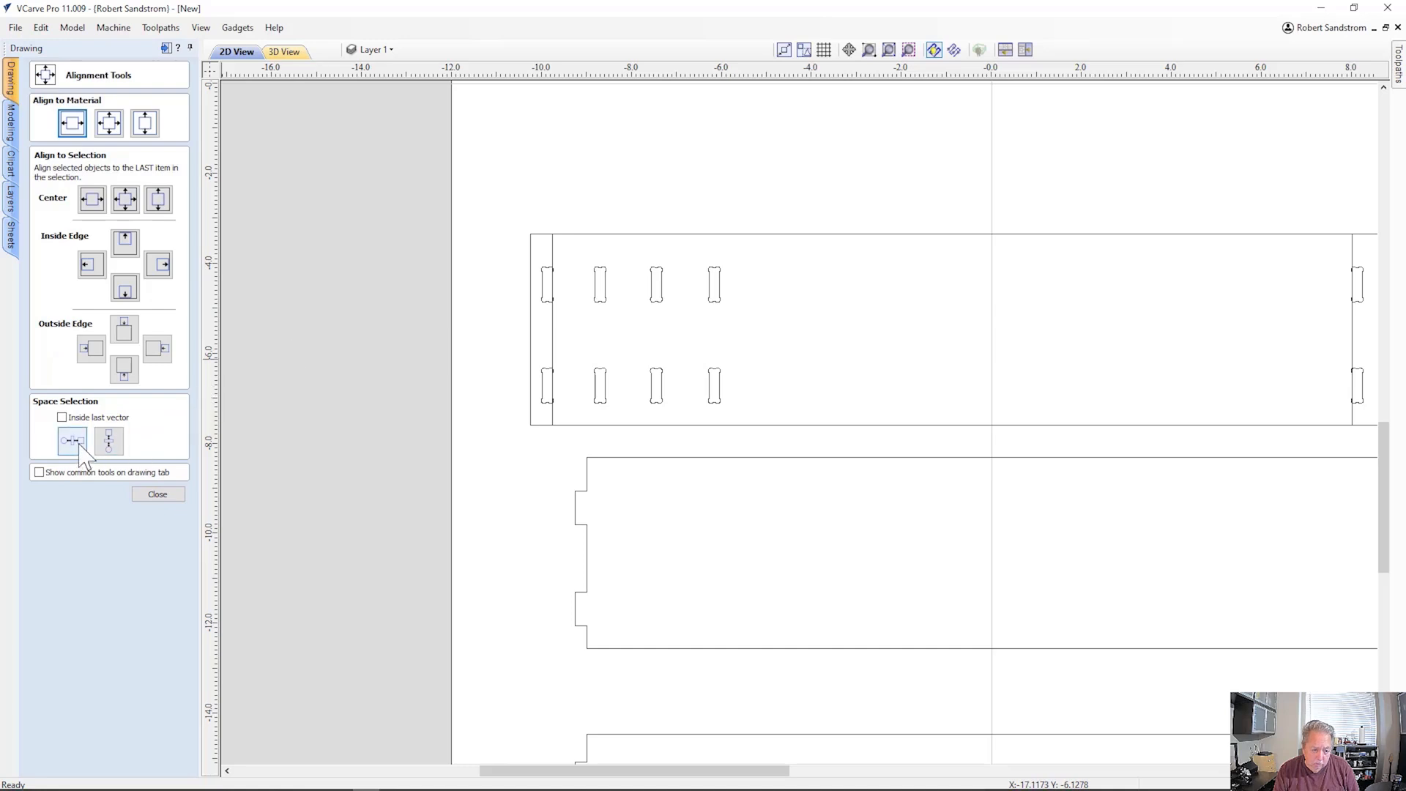
{"action": "left_click", "coordinate": [61, 417]}
Try to space all six copied slots horizontally inside the inner rectangle at once, then undo the spacing and deselect.
{"action": "left_click_drag", "start_coordinate": [571, 256], "coordinate": [779, 343]}
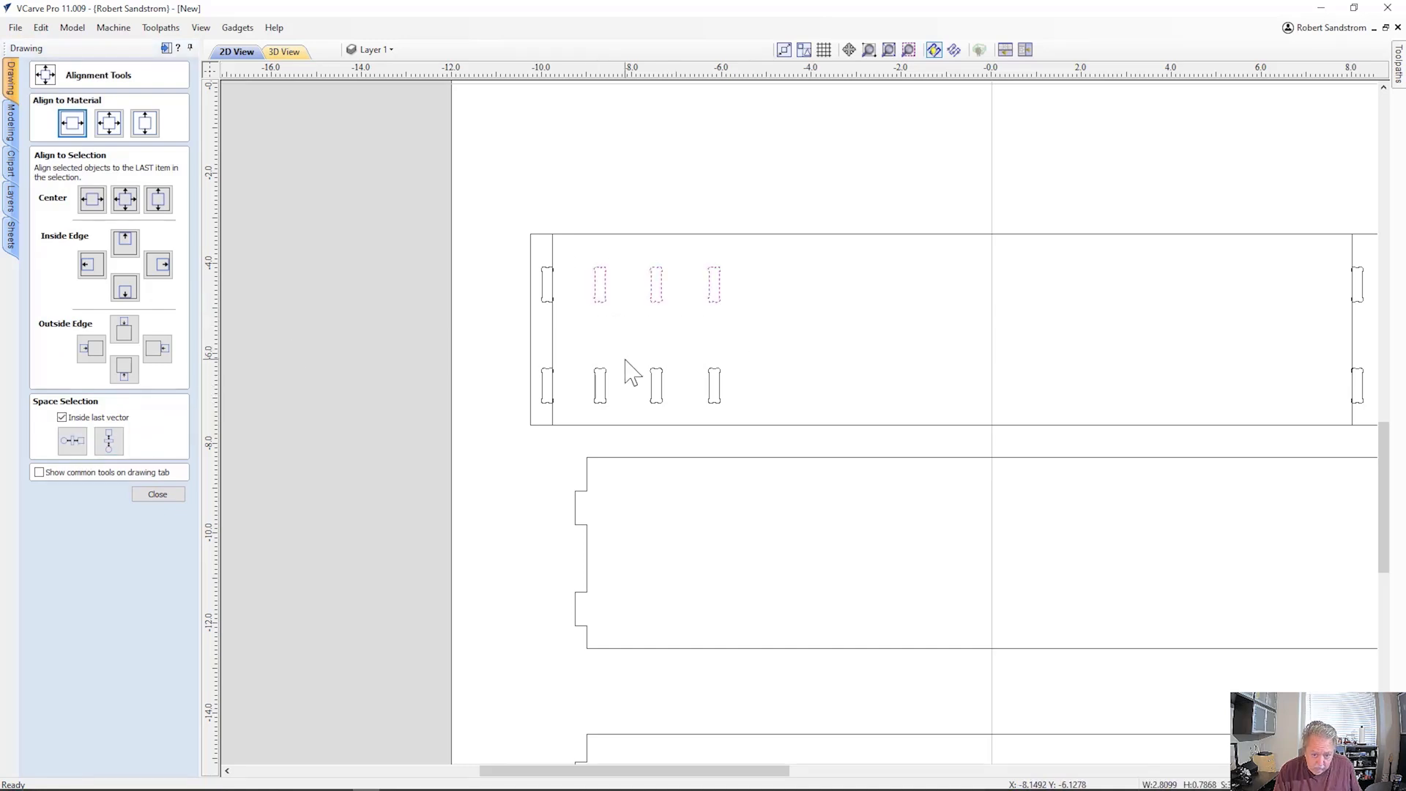
{"action": "left_click_drag", "start_coordinate": [583, 354], "coordinate": [734, 416], "text": "shift"}
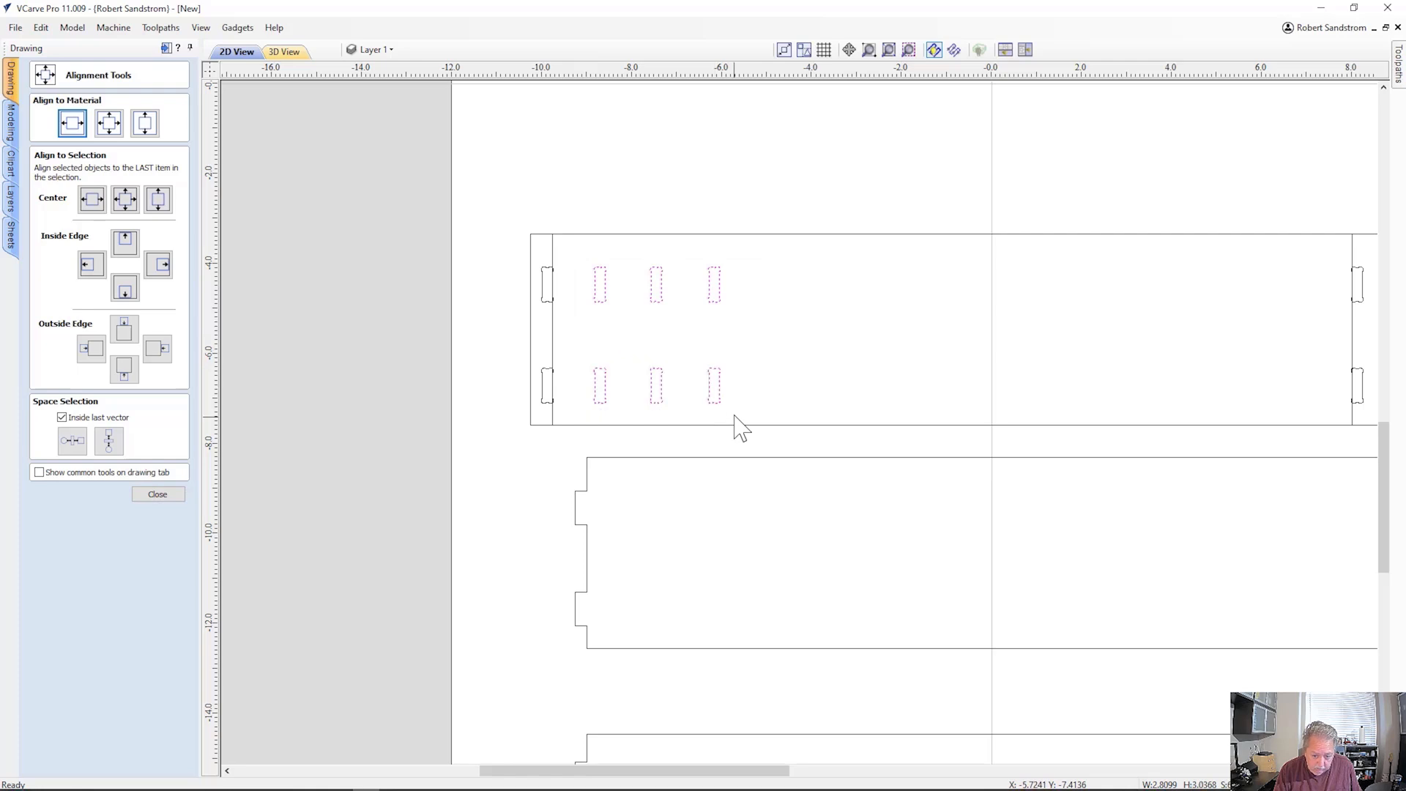
{"action": "left_click", "coordinate": [553, 342], "text": "shift"}
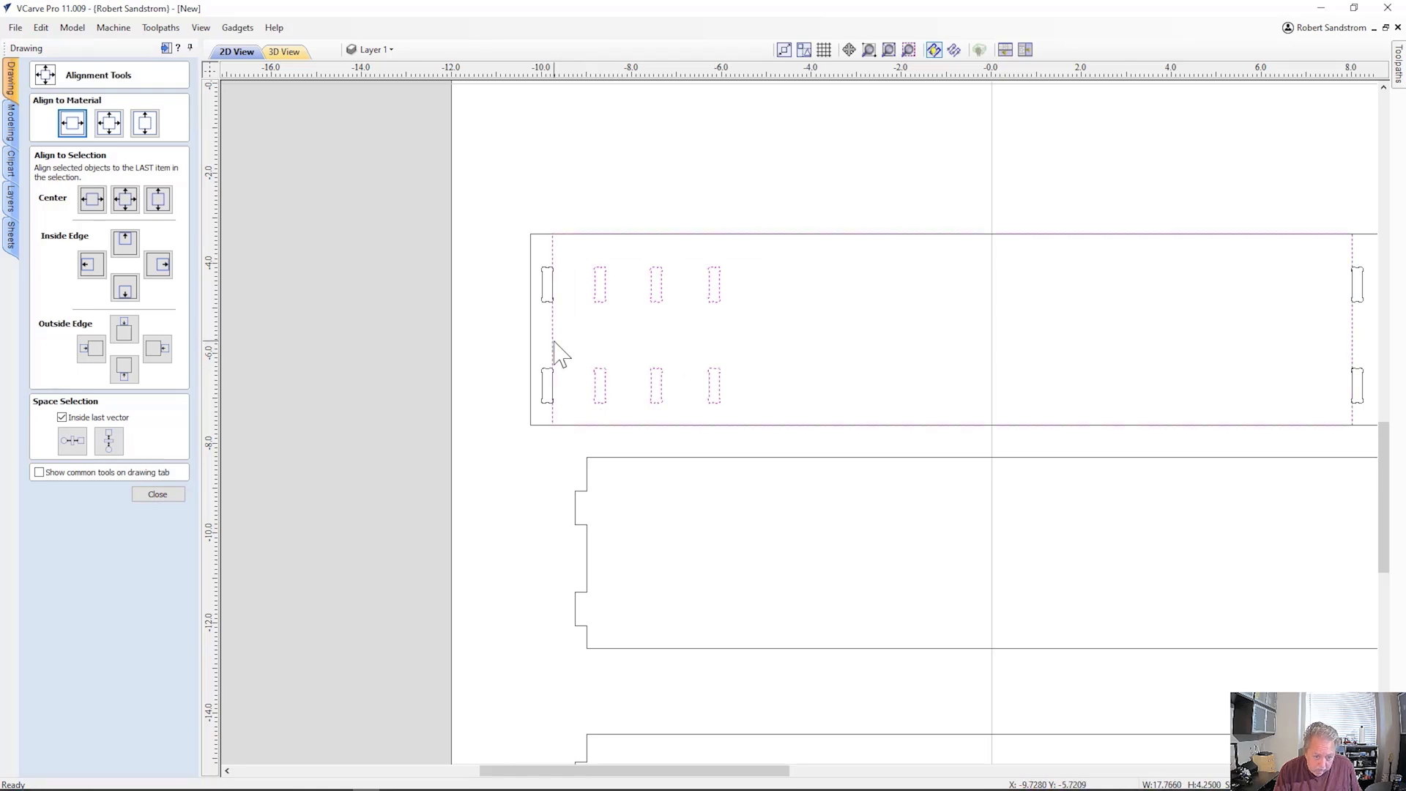
{"action": "left_click", "coordinate": [77, 443]}
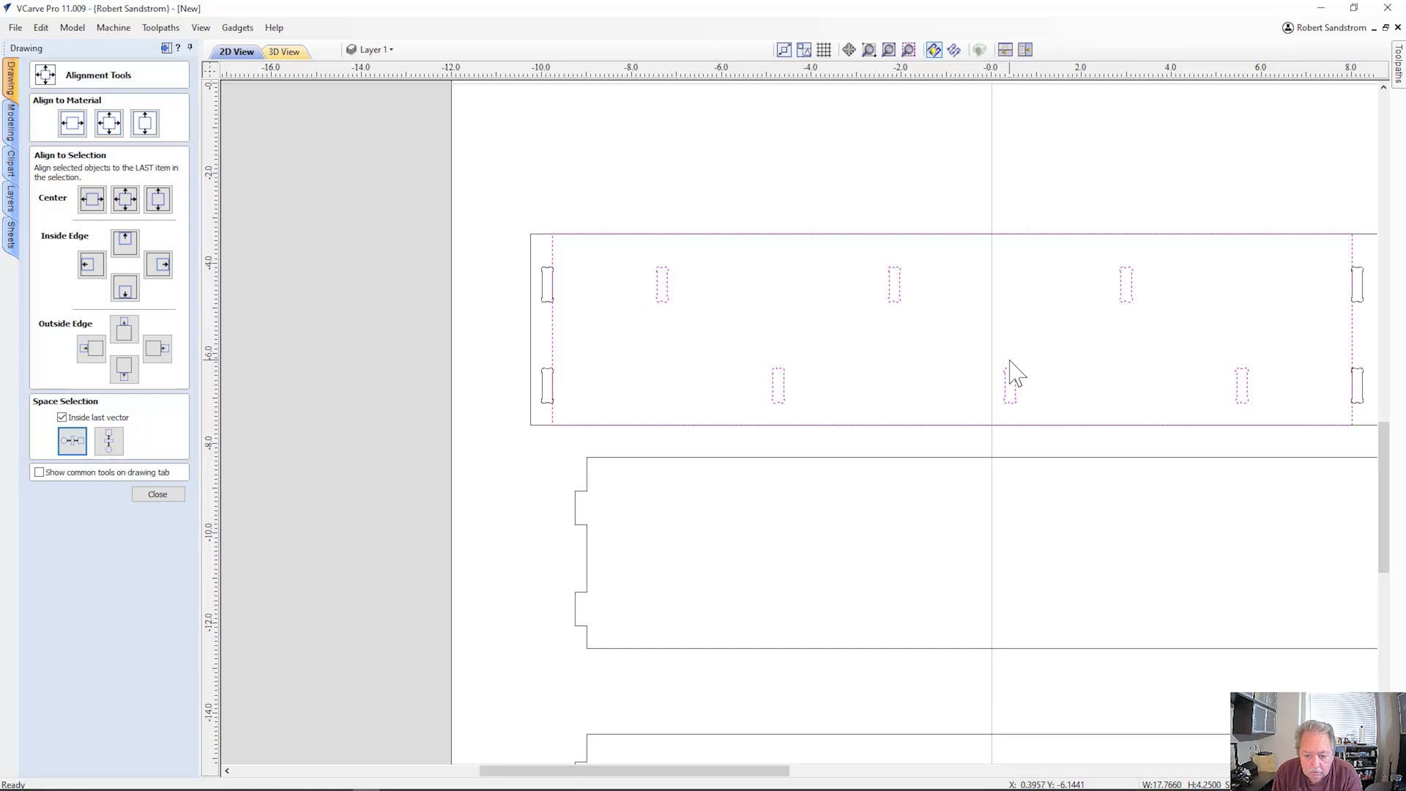
{"action": "key", "text": "ctrl+z"}
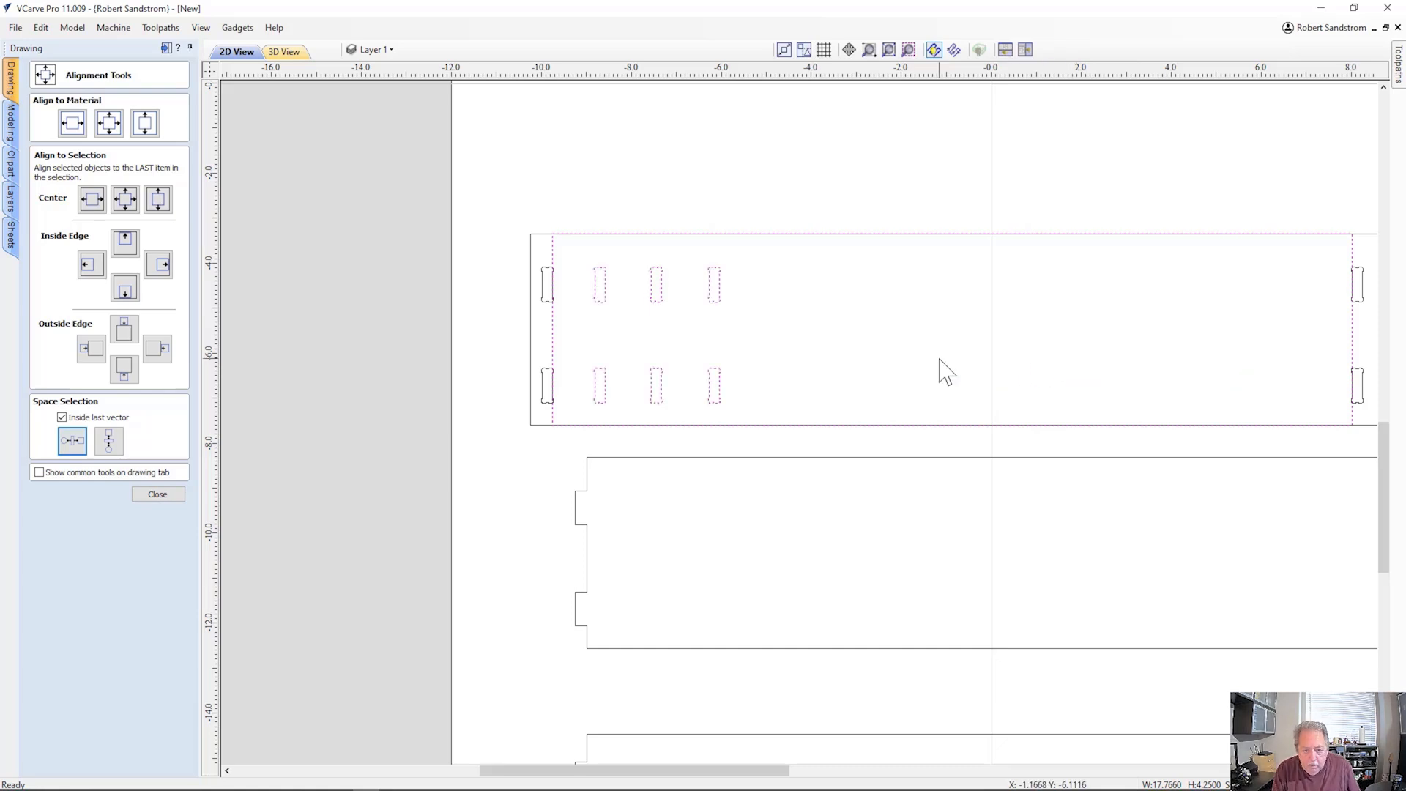
{"action": "left_click", "coordinate": [842, 349]}
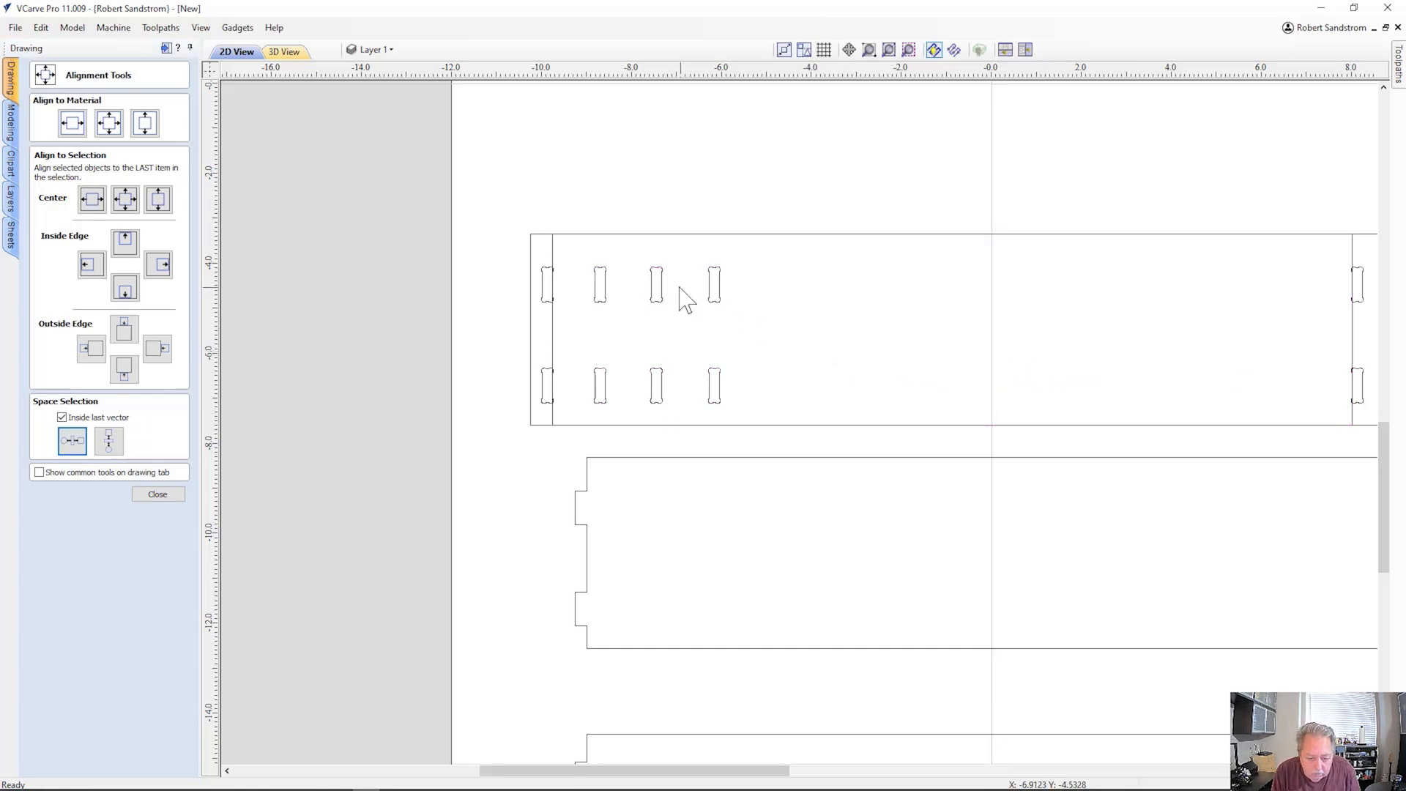
Space the three upper copied slots evenly in the horizontal direction inside the inner rectangle, and deselect.
{"action": "left_click_drag", "start_coordinate": [571, 254], "coordinate": [756, 327]}
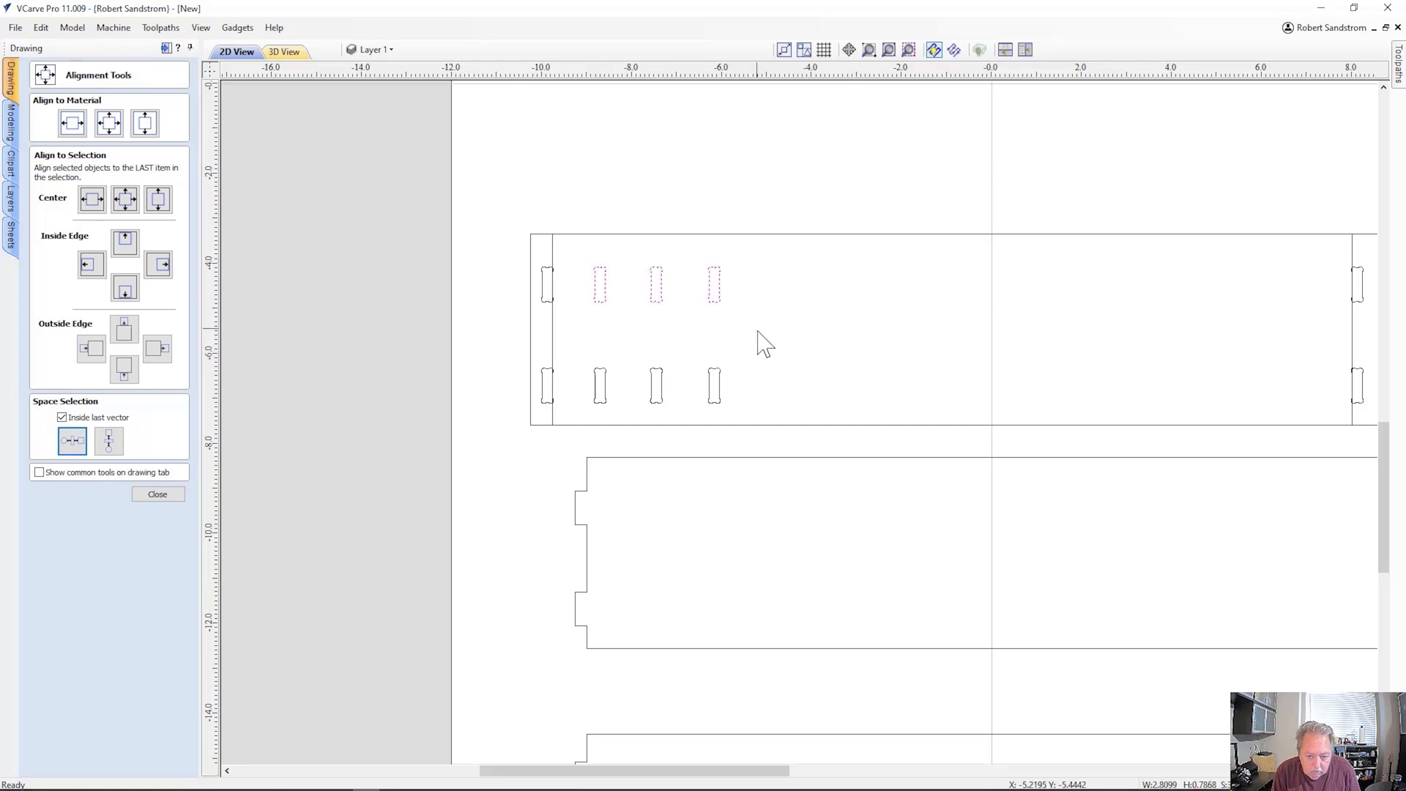
{"action": "left_click", "coordinate": [553, 335], "text": "shift"}
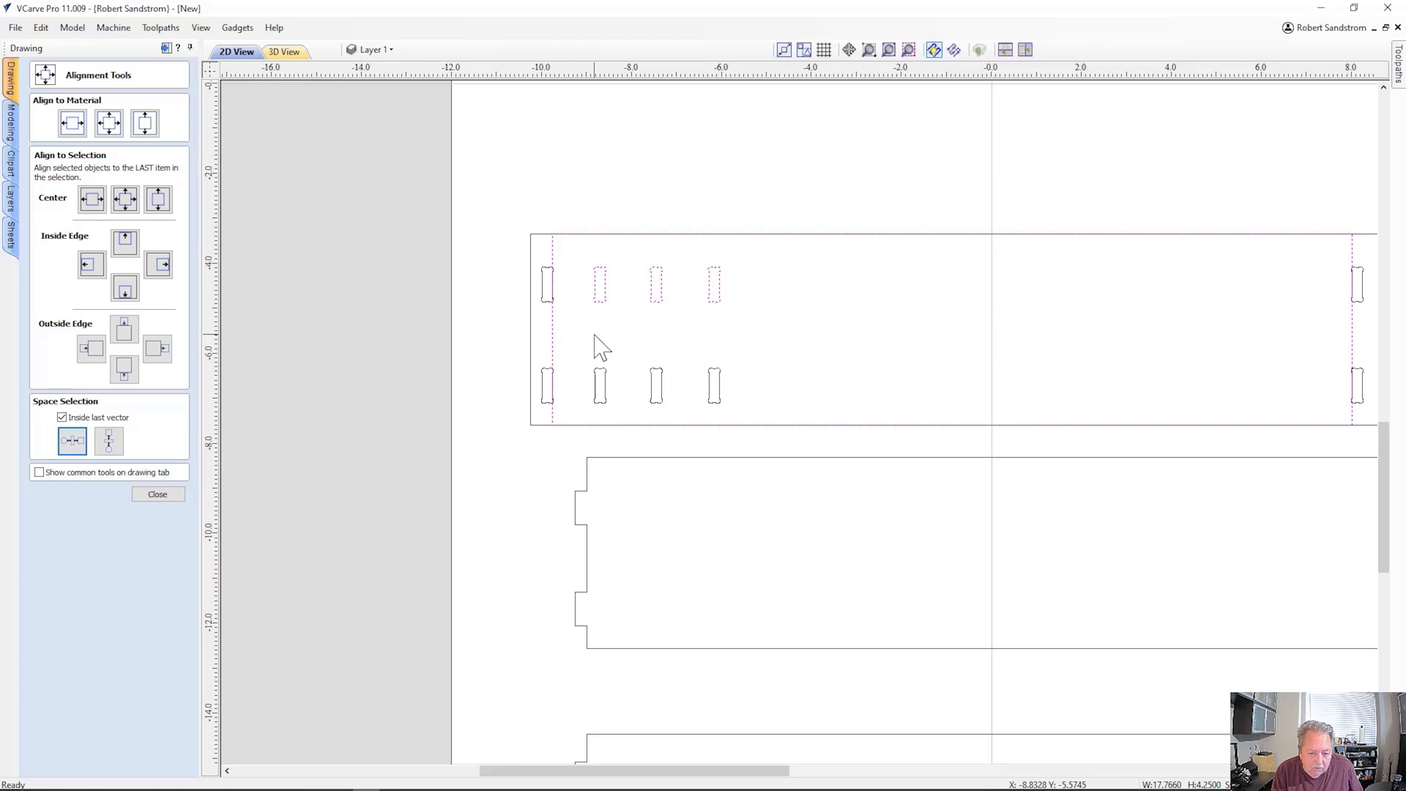
{"action": "left_click", "coordinate": [72, 440]}
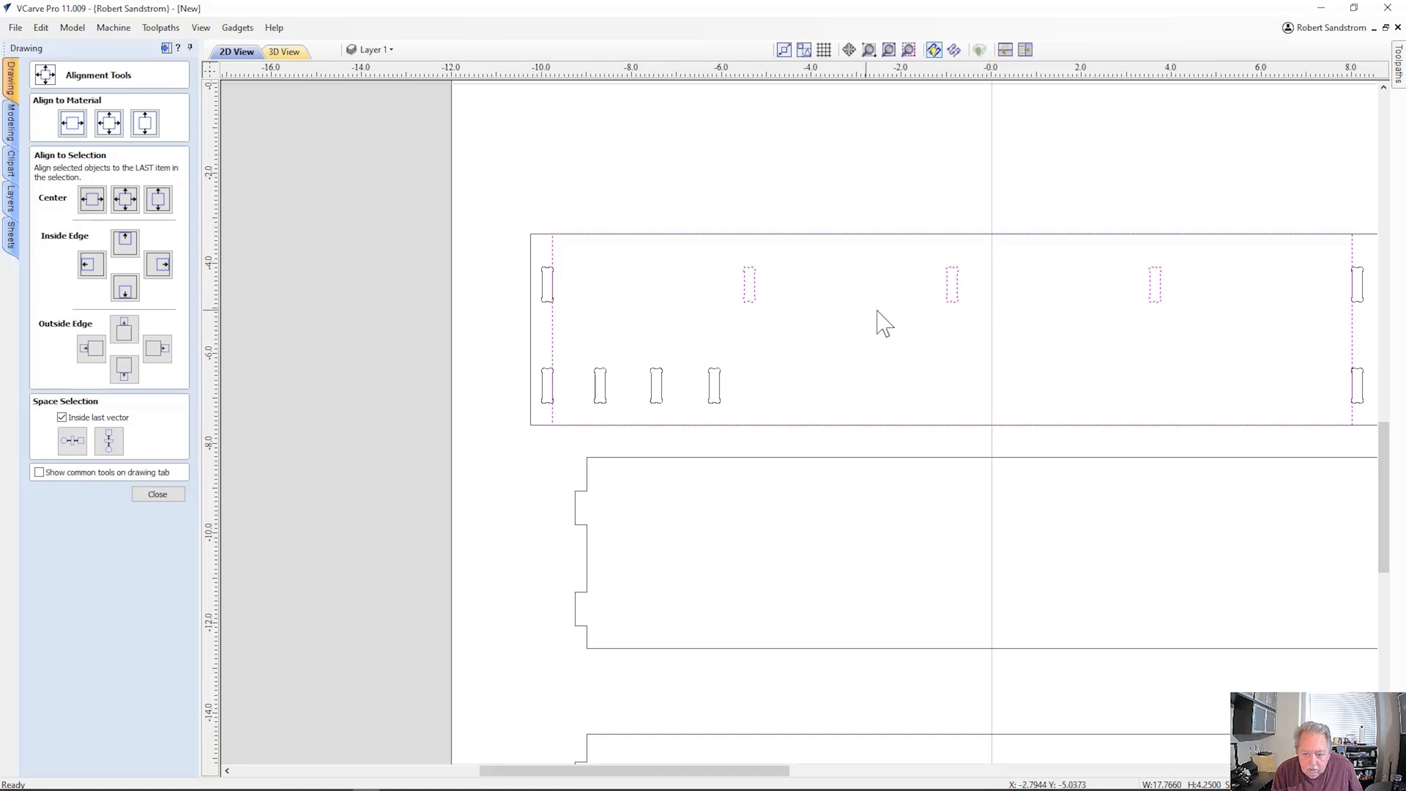
{"action": "left_click", "coordinate": [580, 365]}
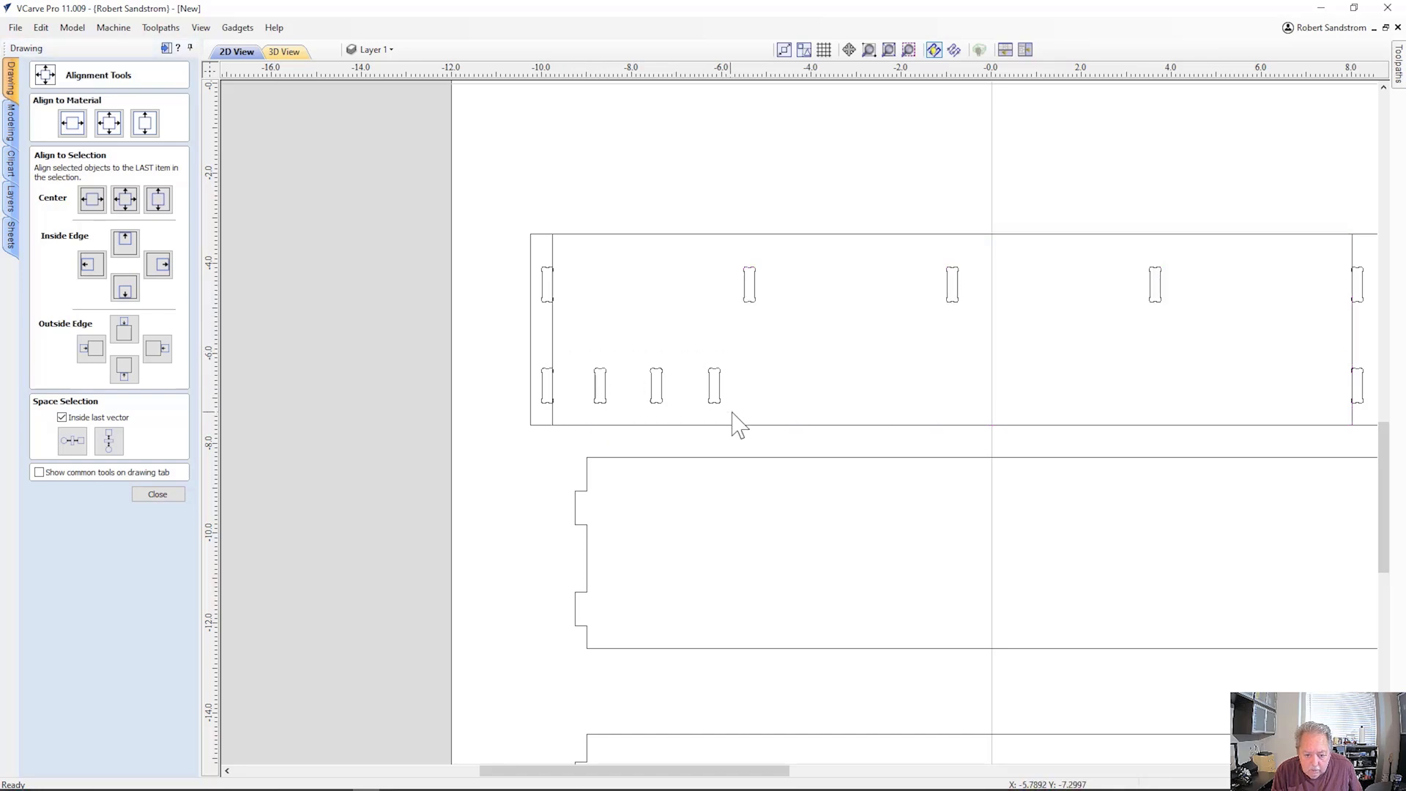
Space the three lower copied slots evenly in the horizontal direction inside the inner rectangle, and close the alignment tools.
{"action": "left_click_drag", "start_coordinate": [739, 415], "coordinate": [738, 415]}
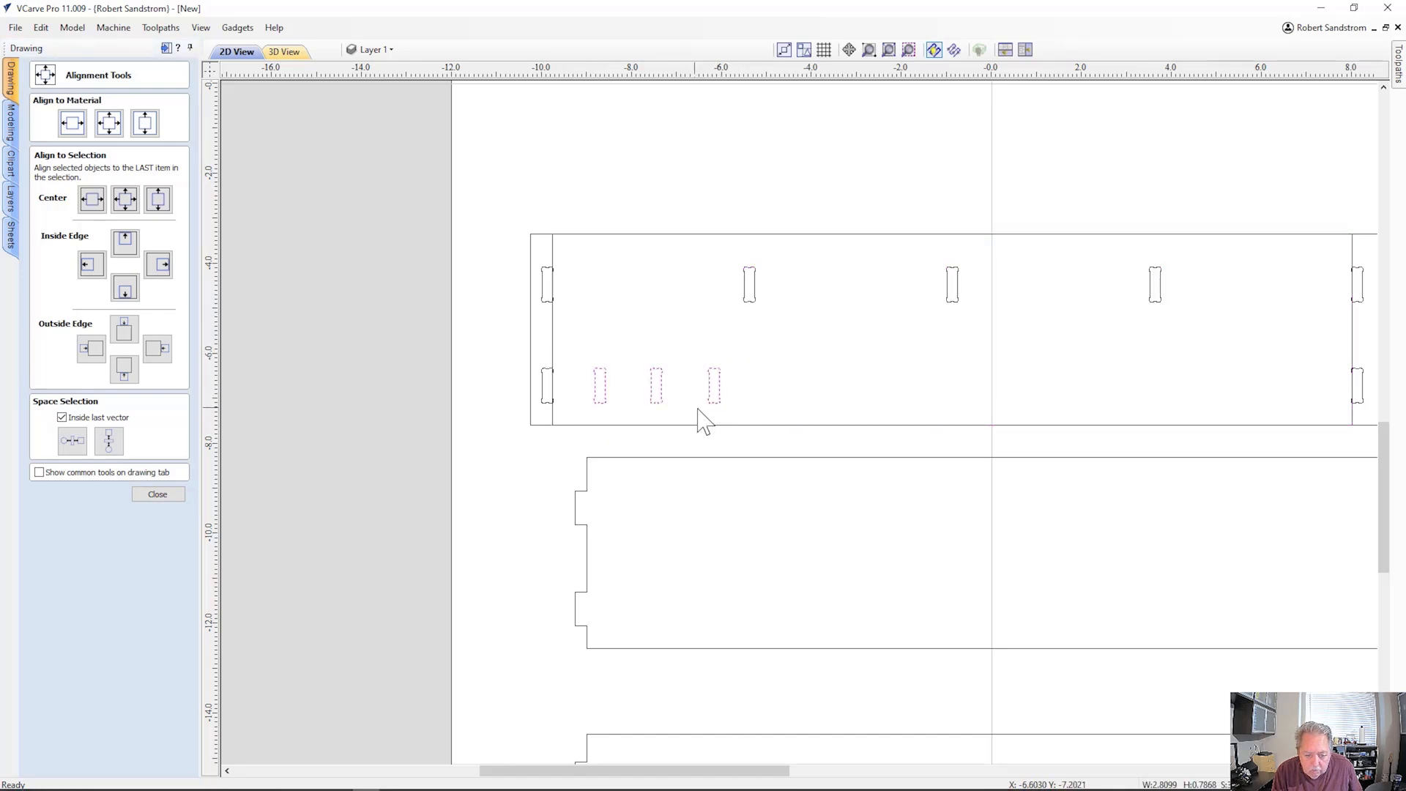
{"action": "left_click", "coordinate": [553, 346], "text": "shift"}
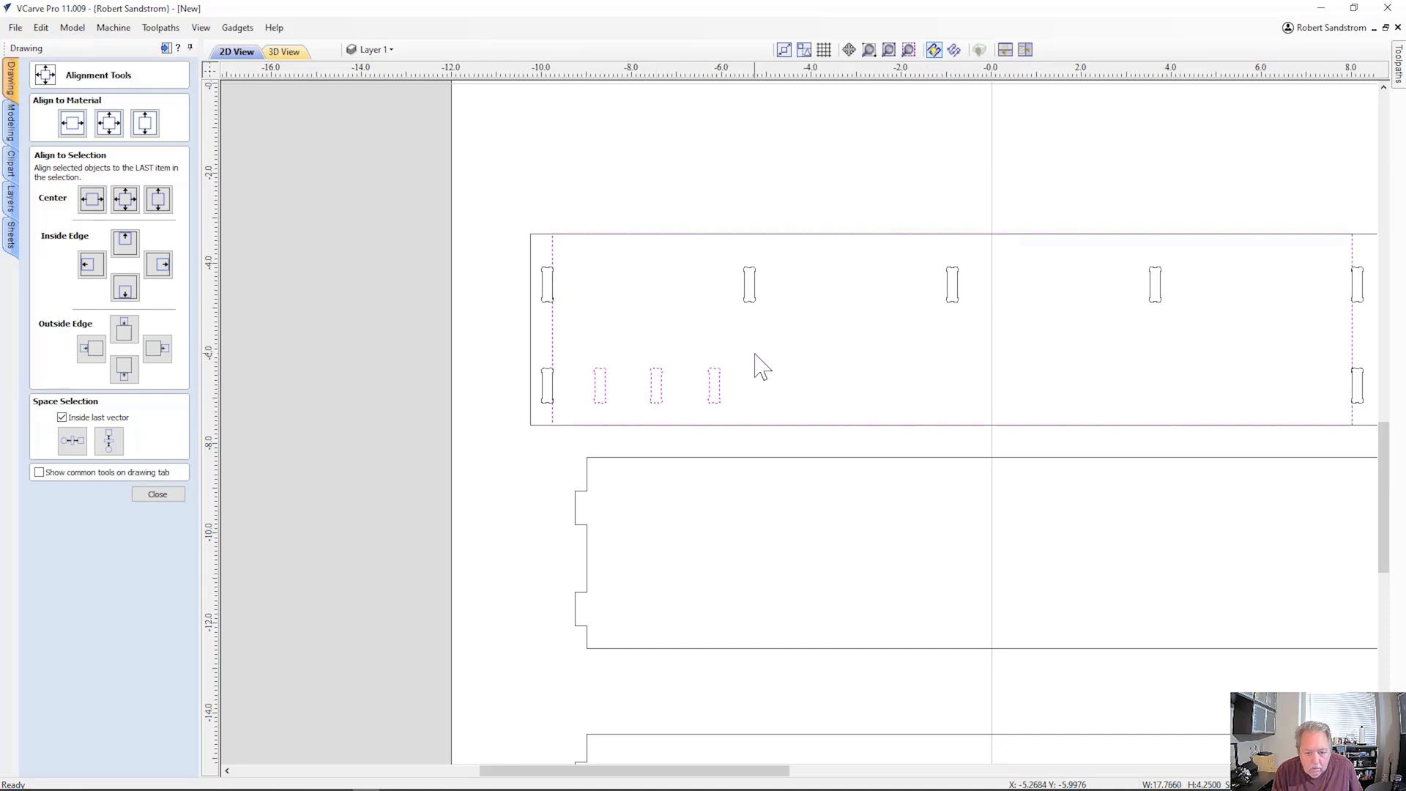
{"action": "left_click", "coordinate": [79, 441]}
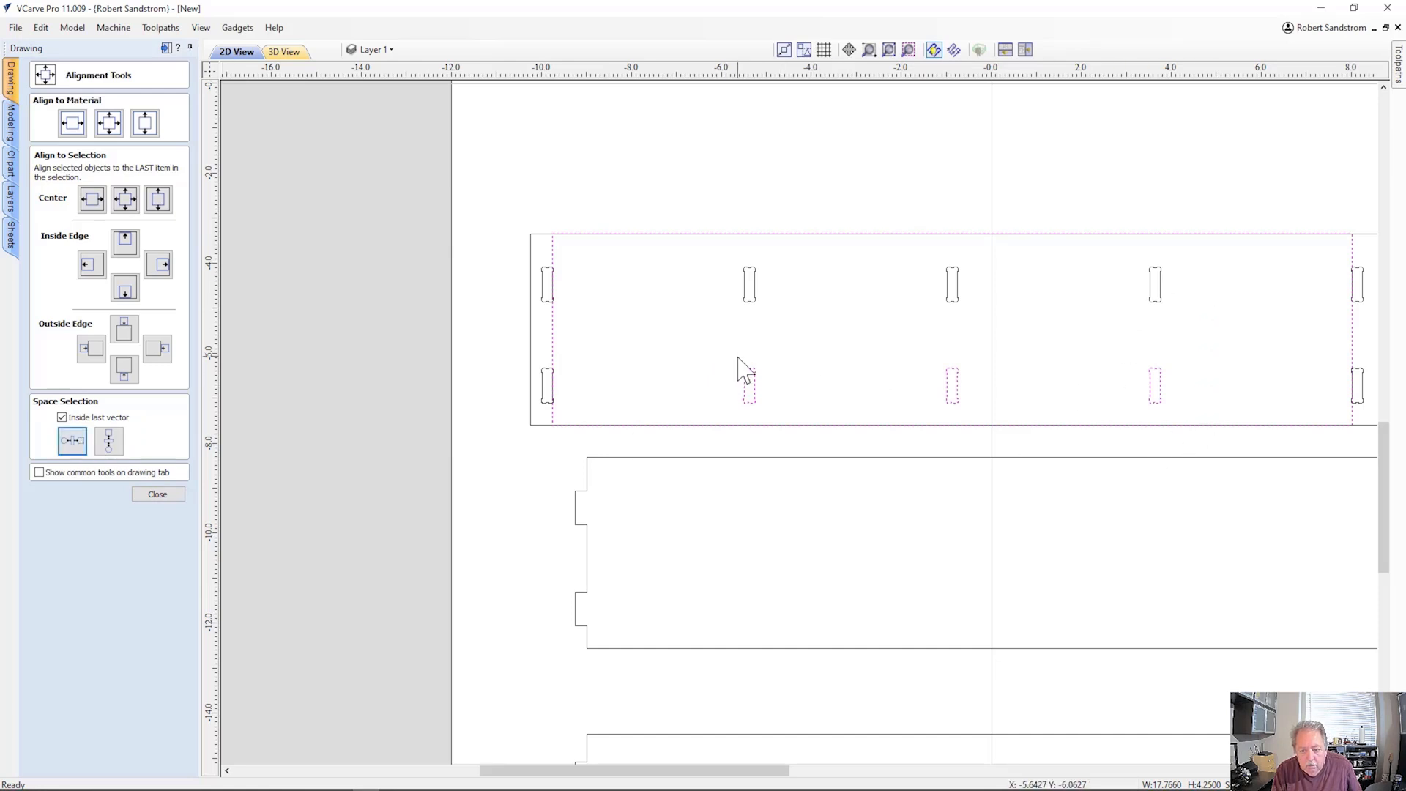
{"action": "left_click", "coordinate": [695, 366]}
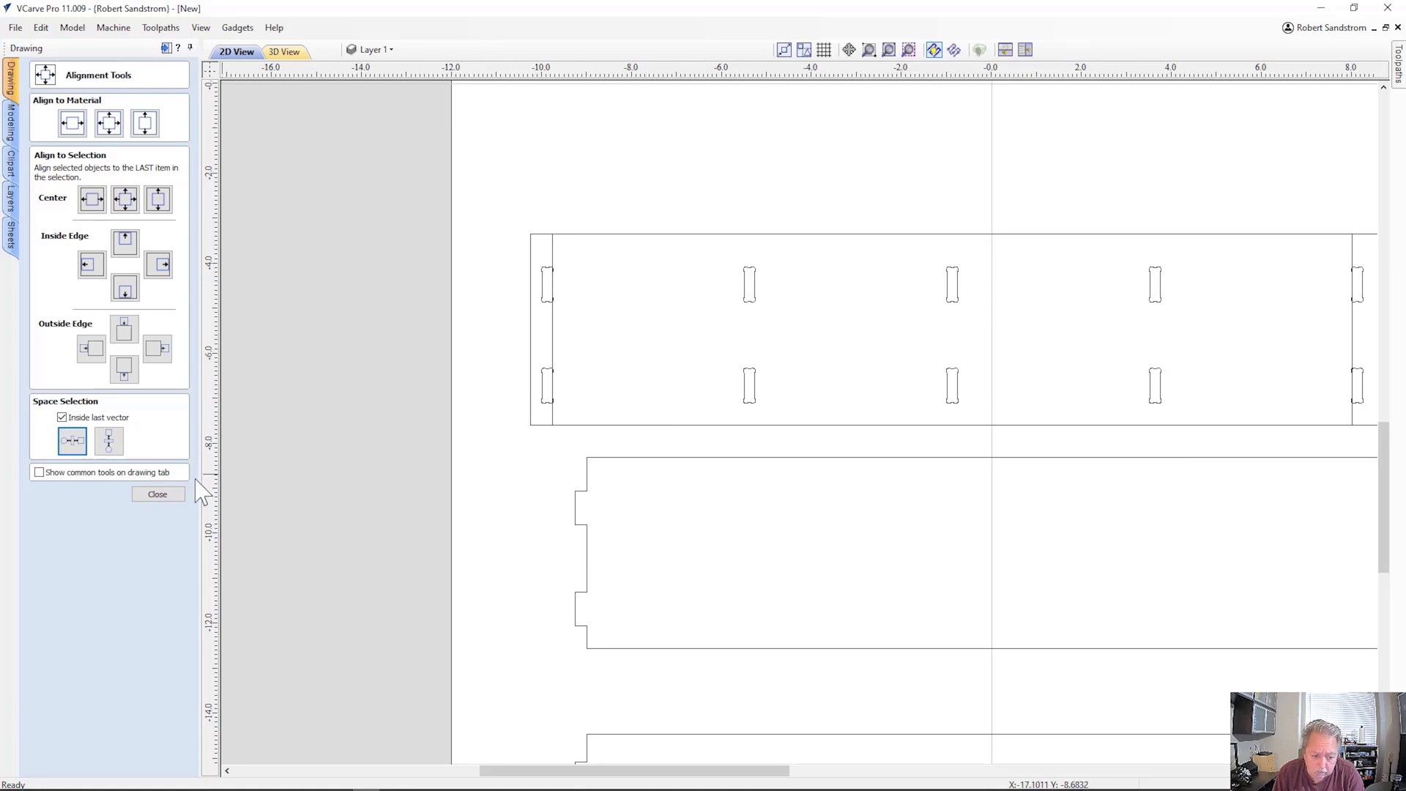
{"action": "left_click", "coordinate": [170, 496]}
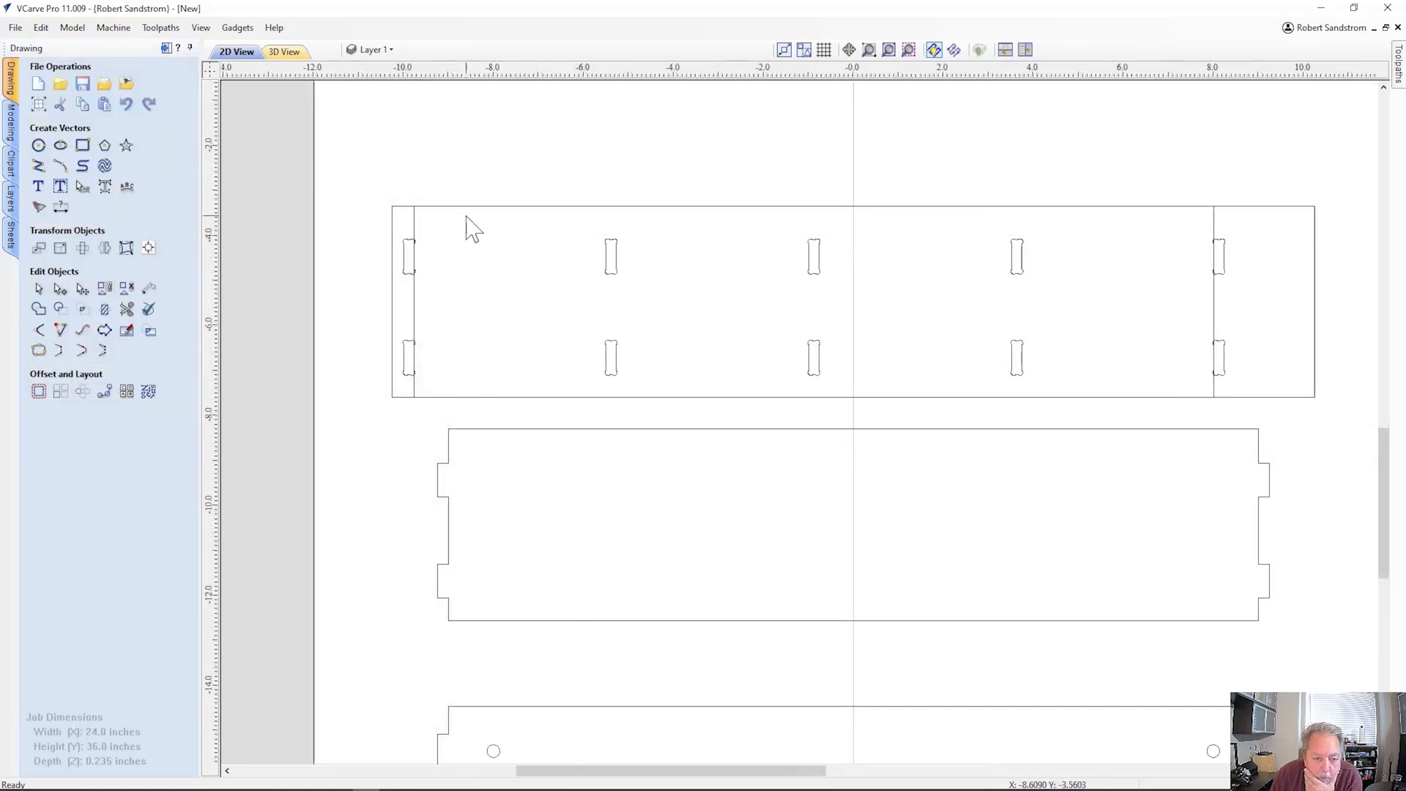
Move the inner rectangle down 0.25 inch and stretch its right side outward to a width of about 20.65 inches.
{"action": "left_click", "coordinate": [413, 222]}
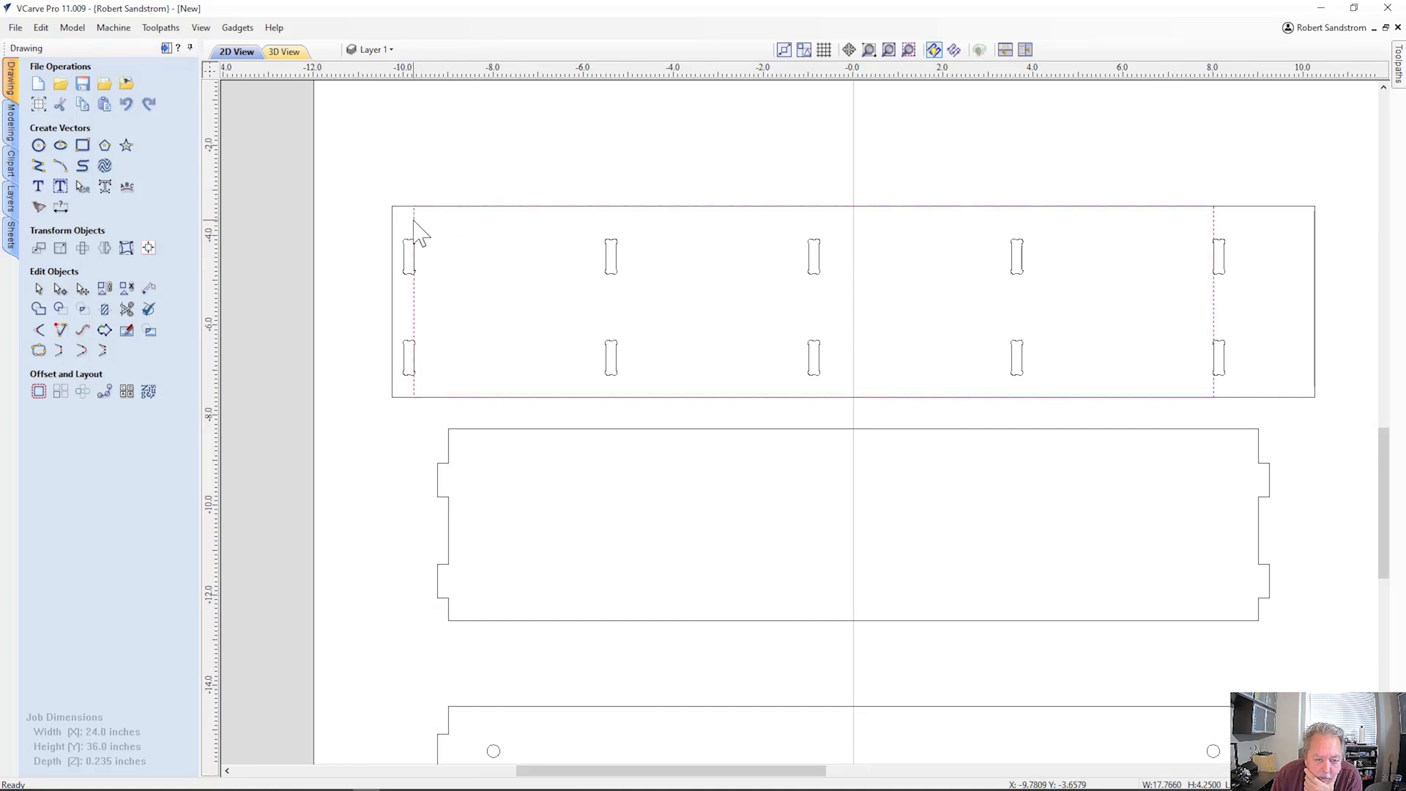
{"action": "left_click", "coordinate": [413, 220]}
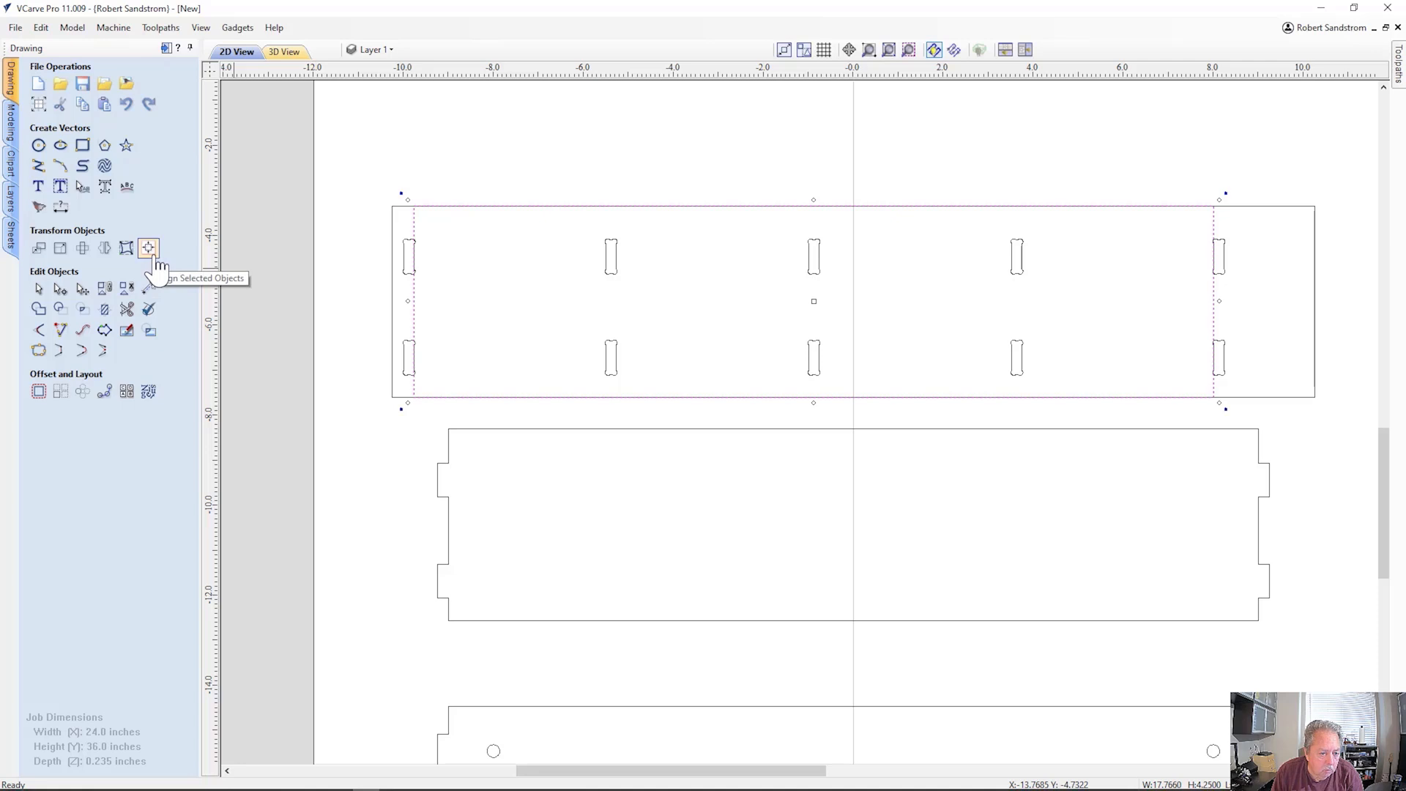
{"action": "left_click", "coordinate": [40, 248]}
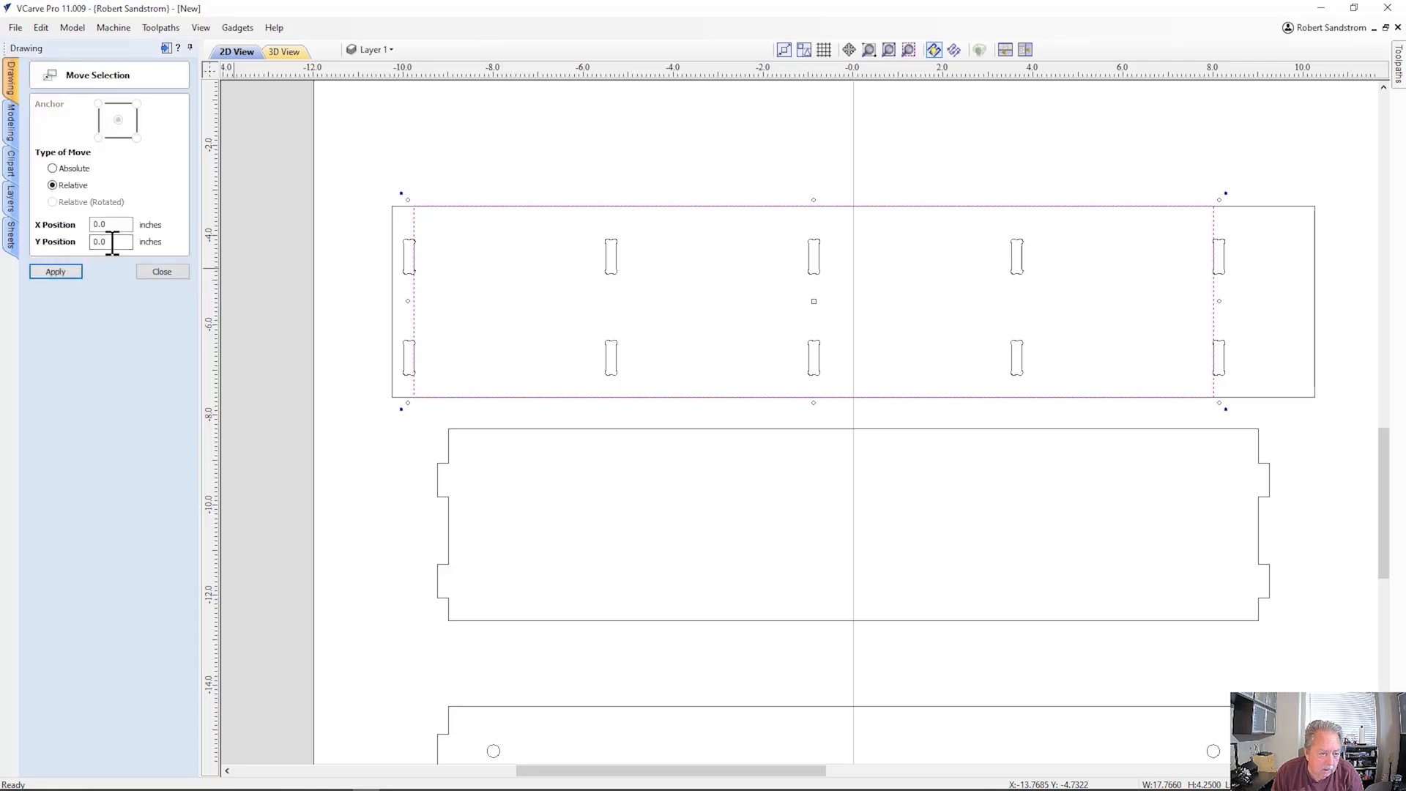
{"action": "type", "text": "-"}
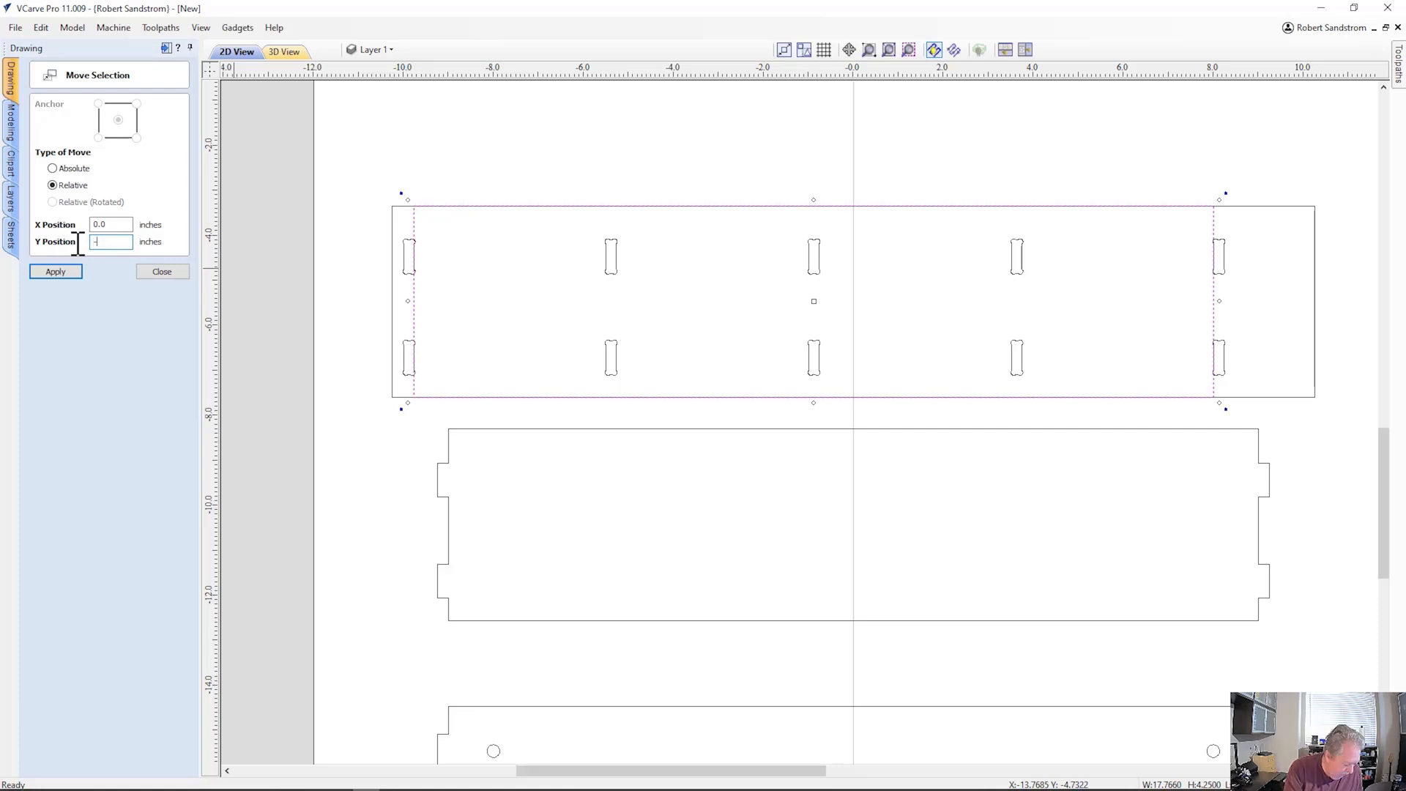
{"action": "type", "text": ".25"}
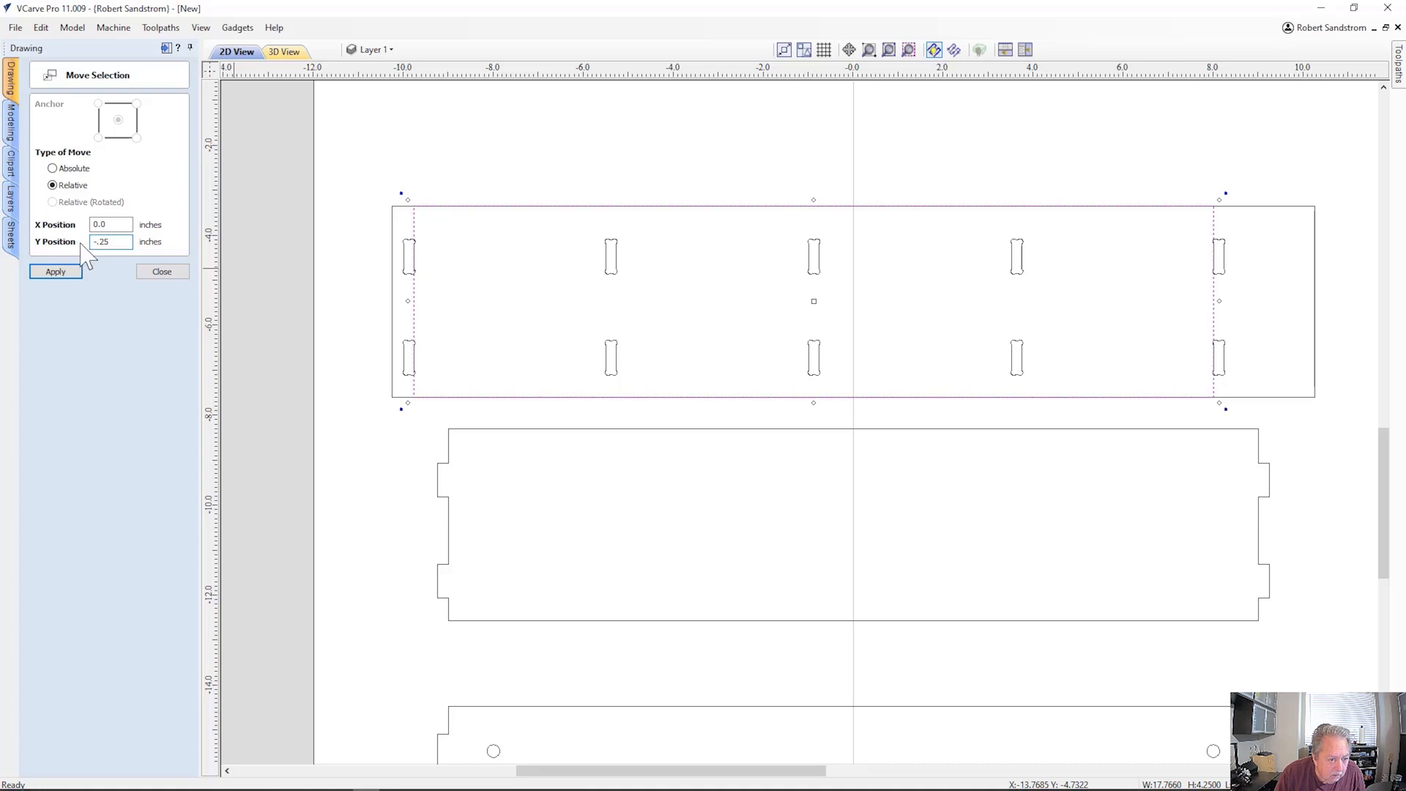
{"action": "left_click", "coordinate": [73, 271]}
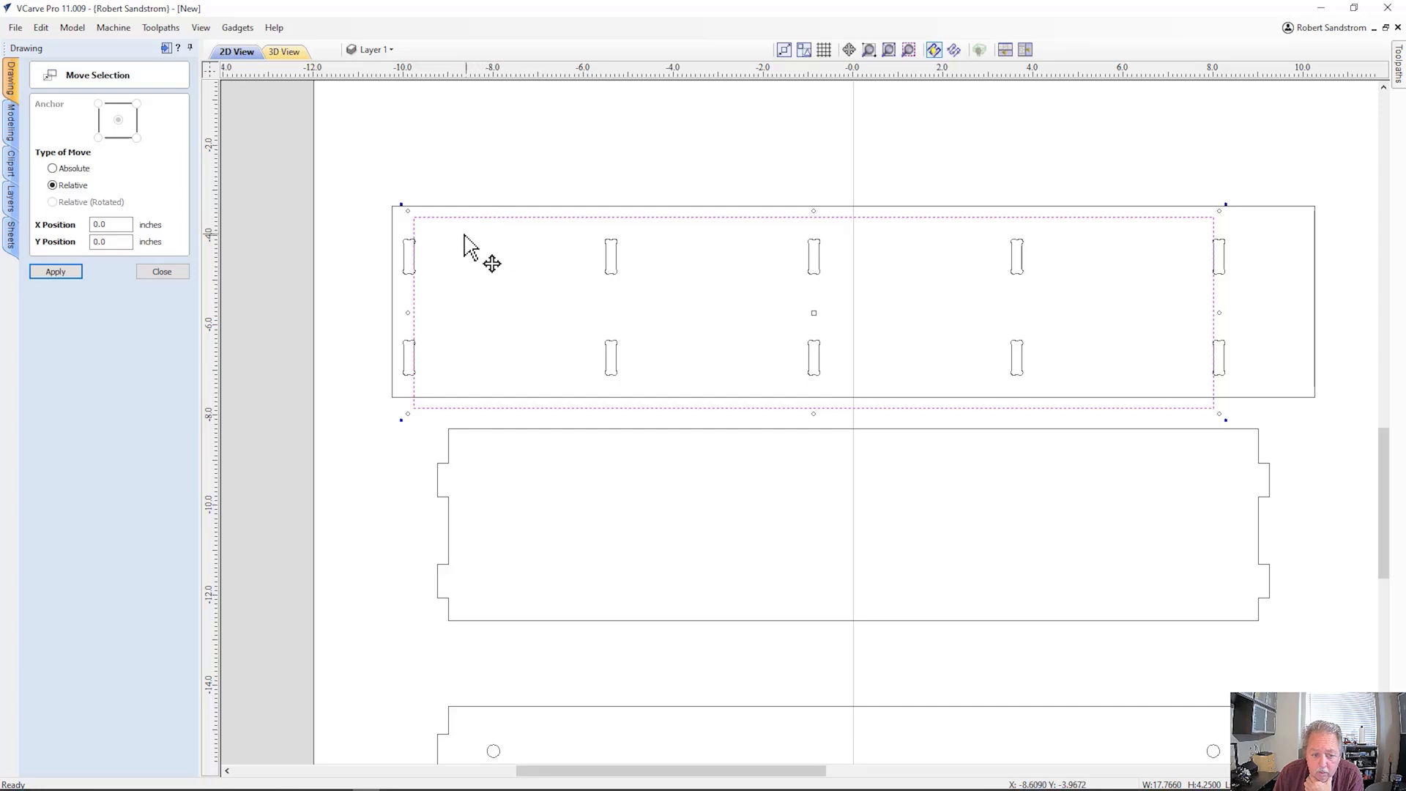
{"action": "left_click", "coordinate": [161, 272]}
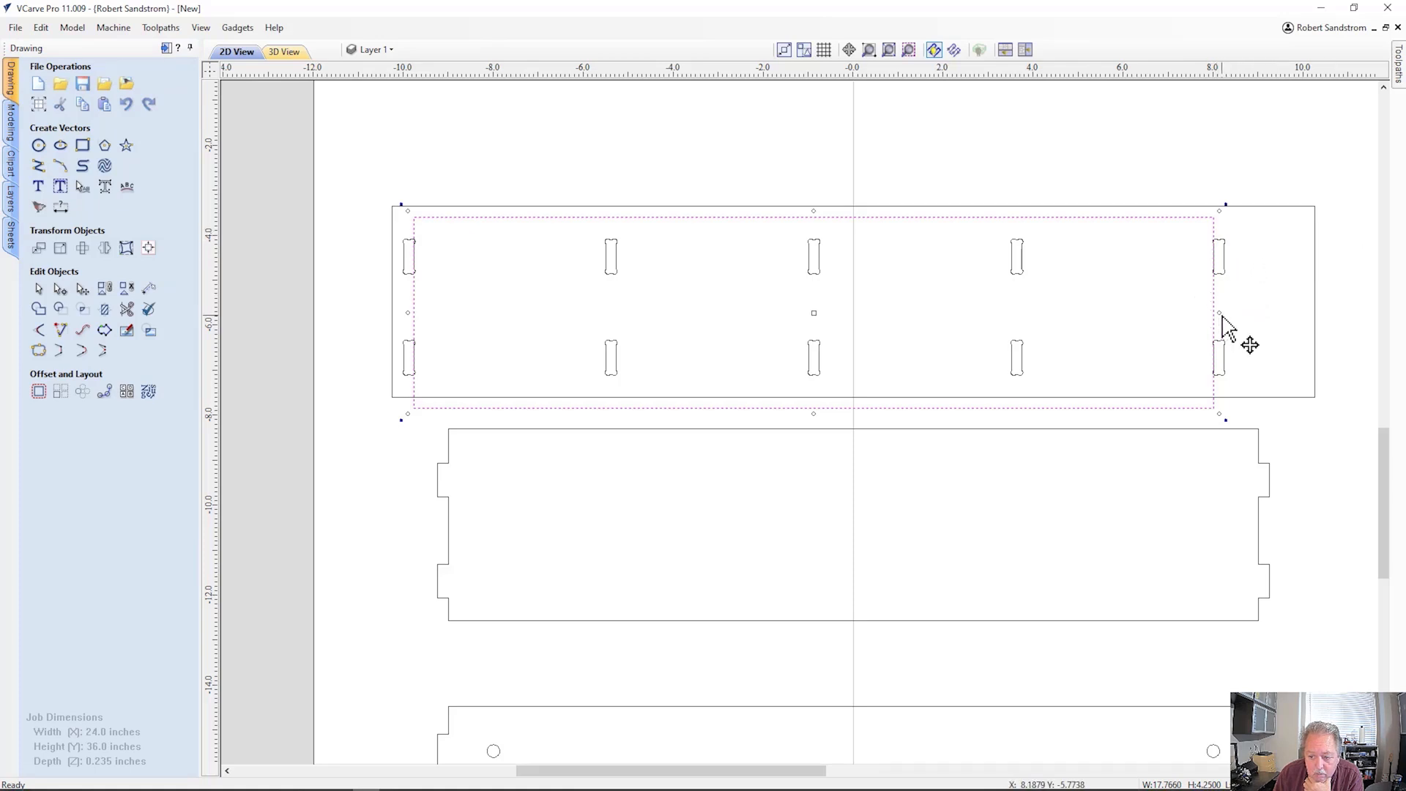
{"action": "left_click_drag", "start_coordinate": [1222, 313], "coordinate": [1343, 313]}
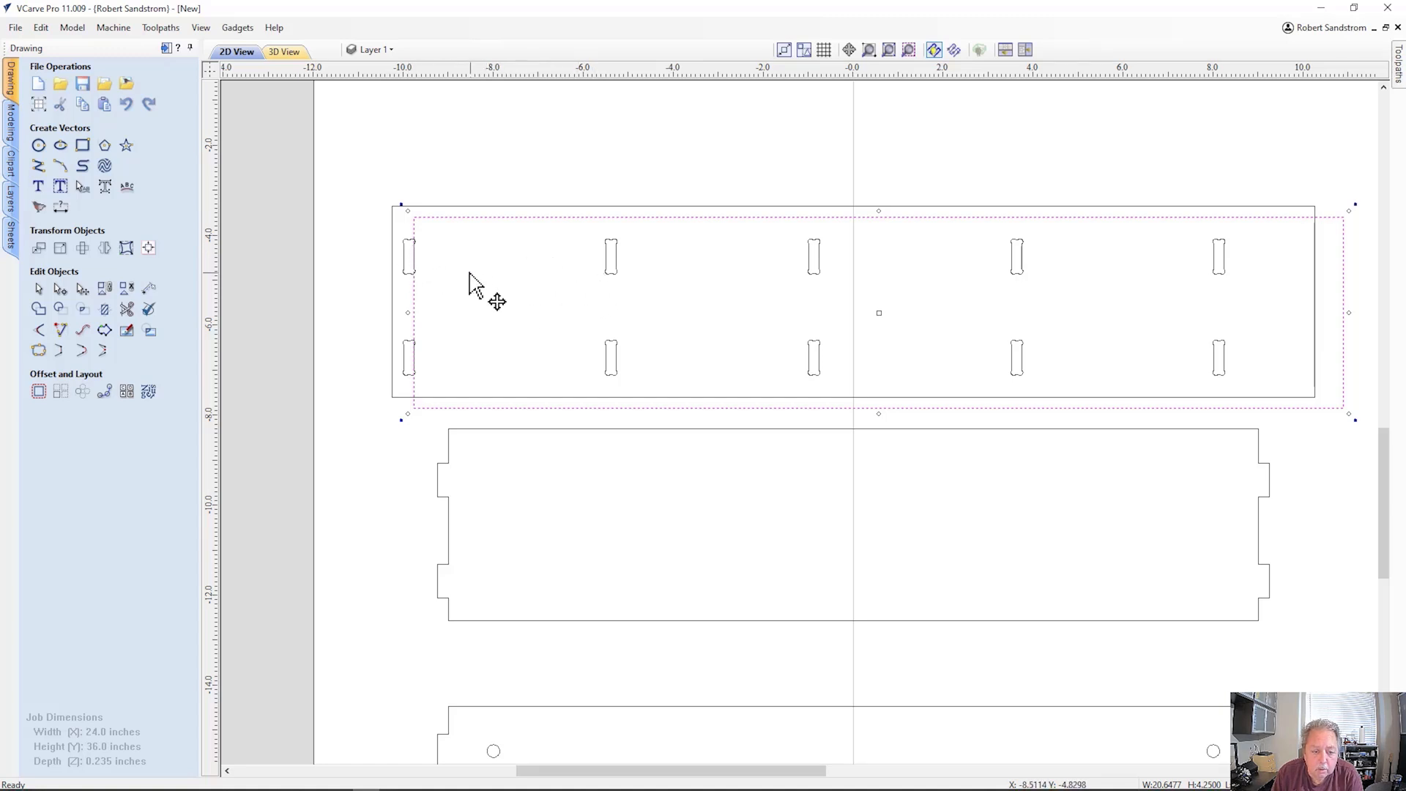
{"action": "key", "text": "Escape"}
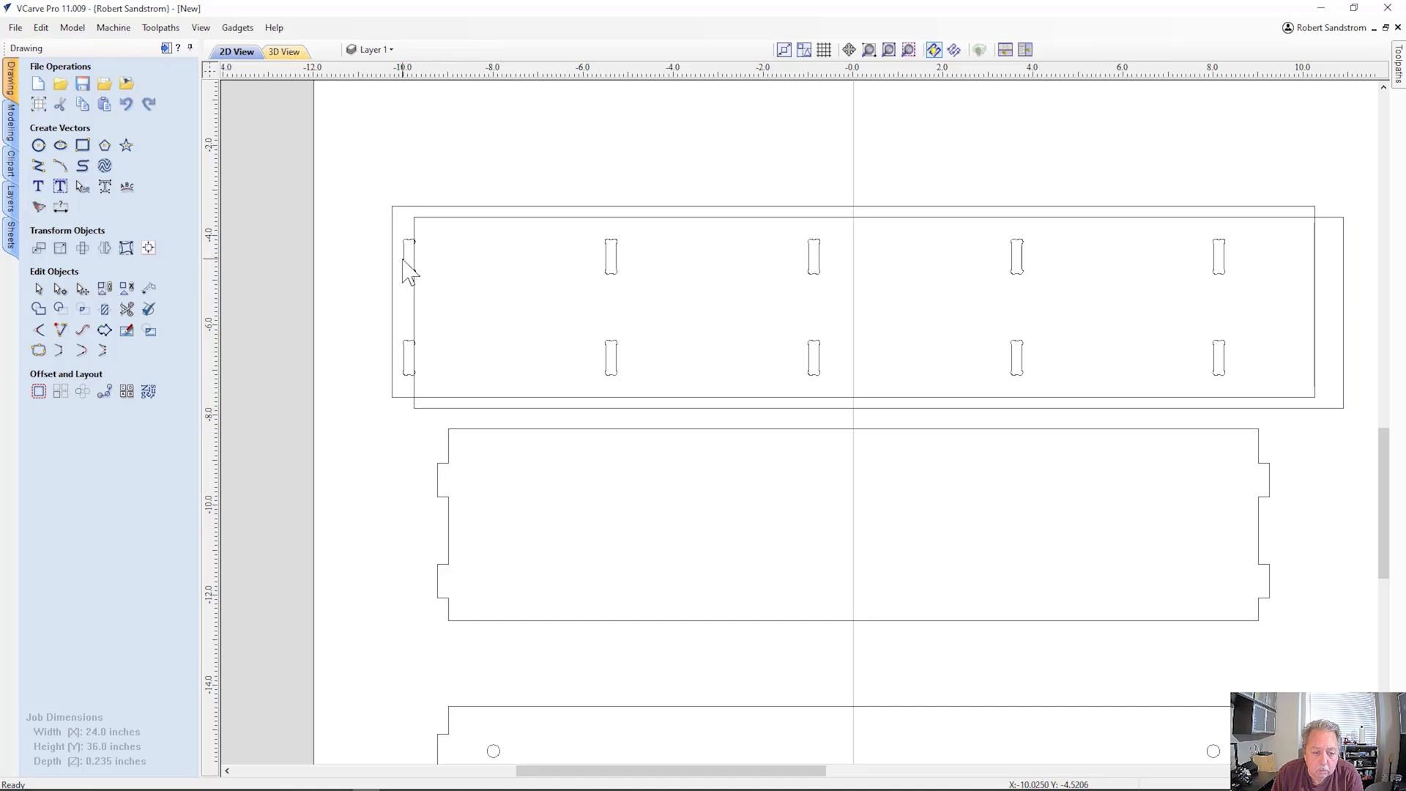
Rotate the upper slot at the part's left end by 90 degrees so it lies horizontally.
{"action": "left_click", "coordinate": [404, 262]}
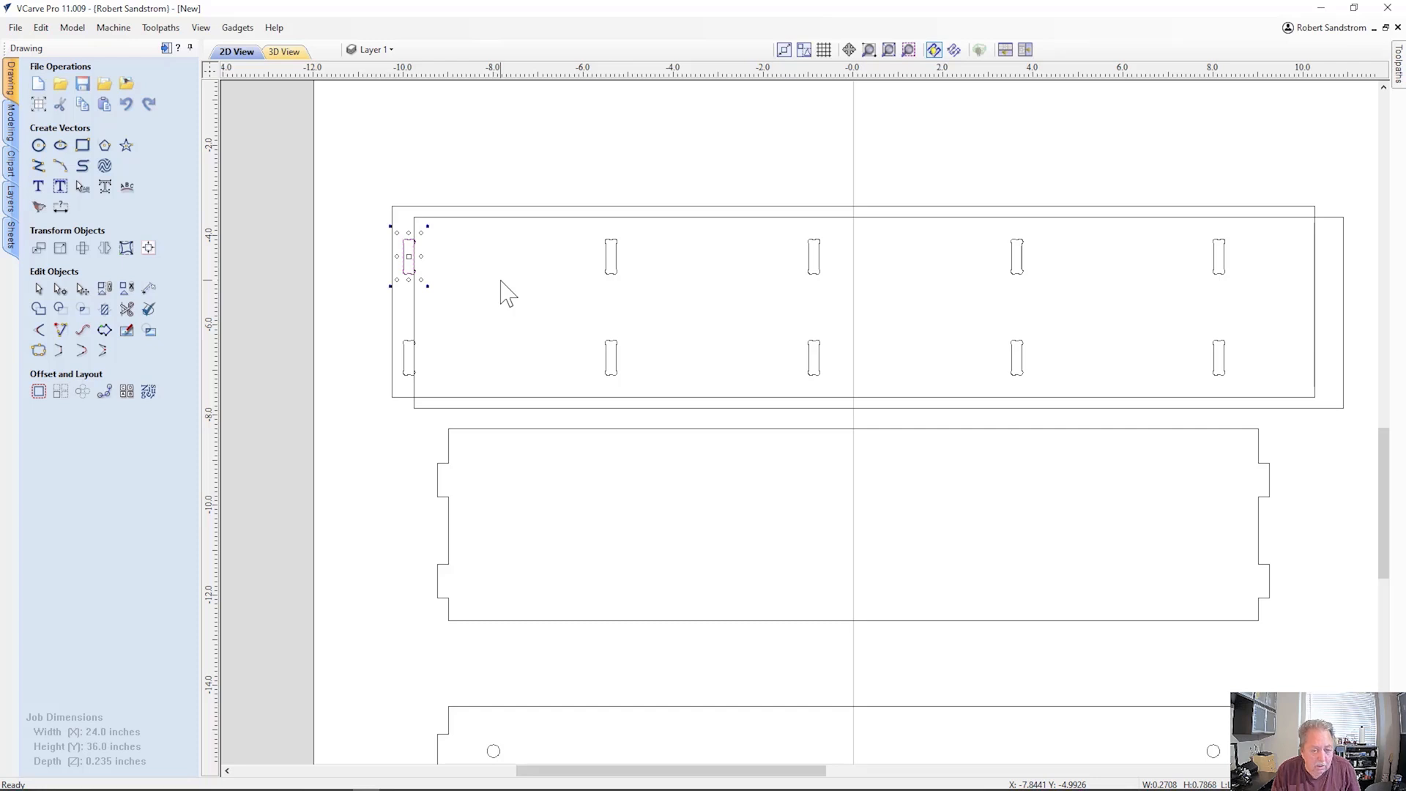
{"action": "key", "text": "9"}
{"action": "key", "text": "9"}
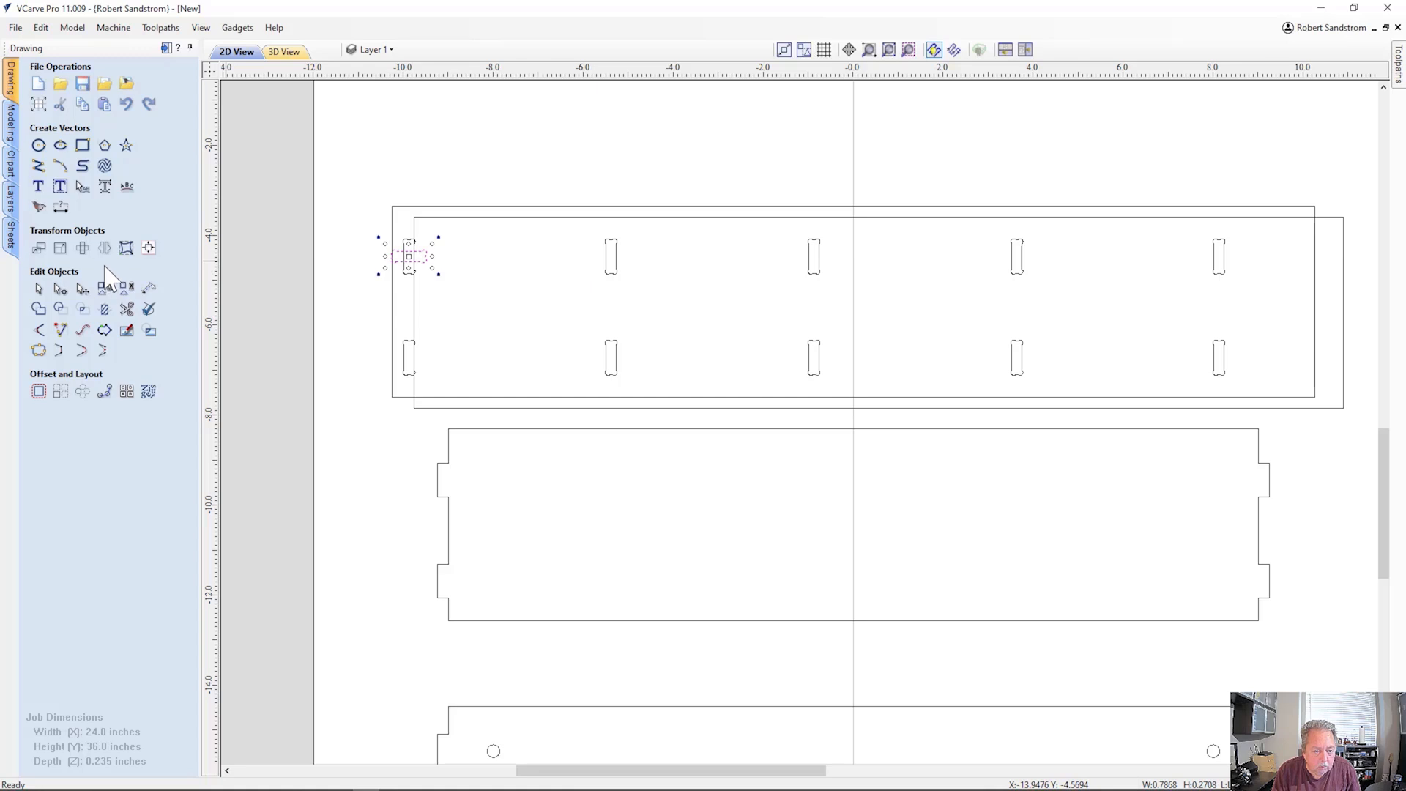
Align the horizontal dog-bone slot against the outside right edge of the upper-left vertical slot.
{"action": "left_click", "coordinate": [83, 248]}
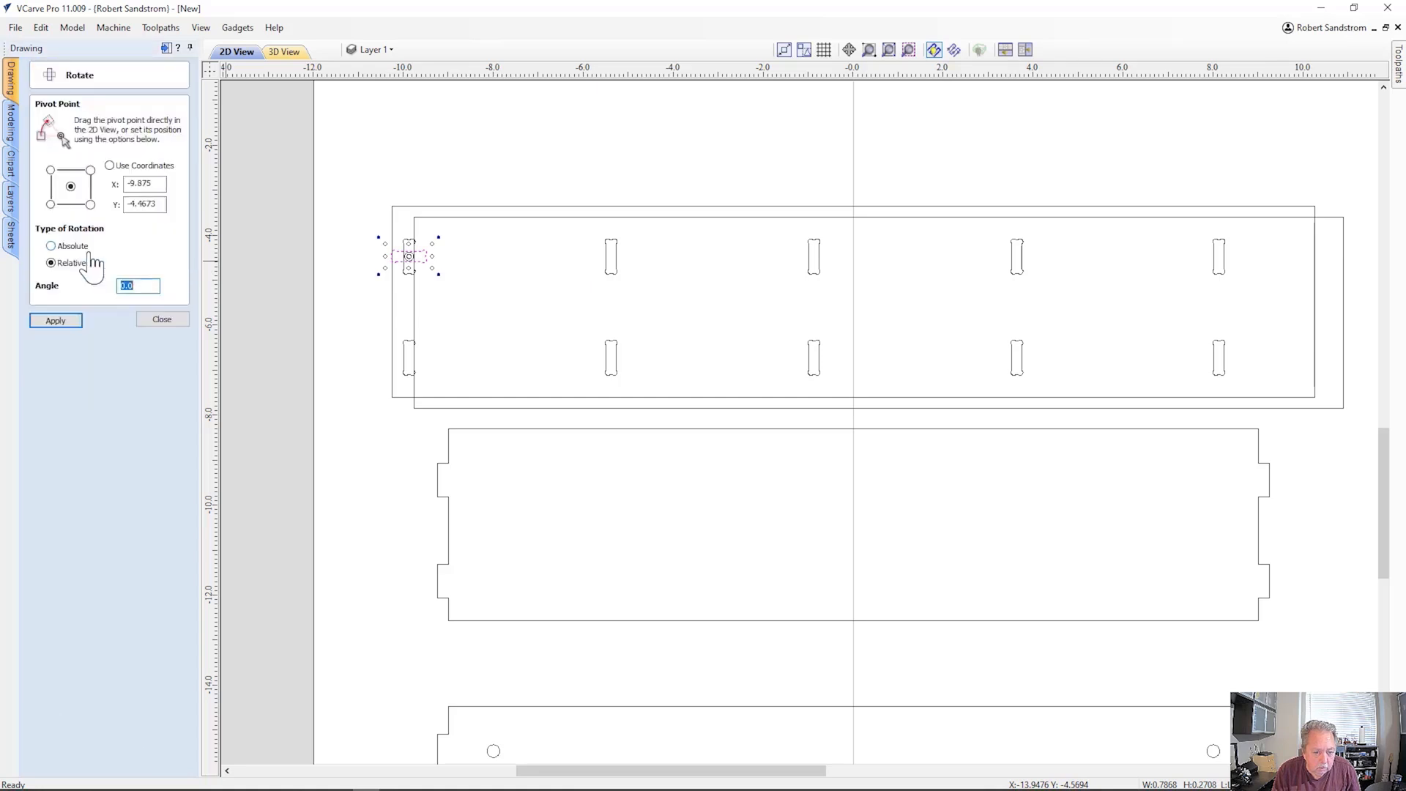
{"action": "left_click", "coordinate": [158, 320]}
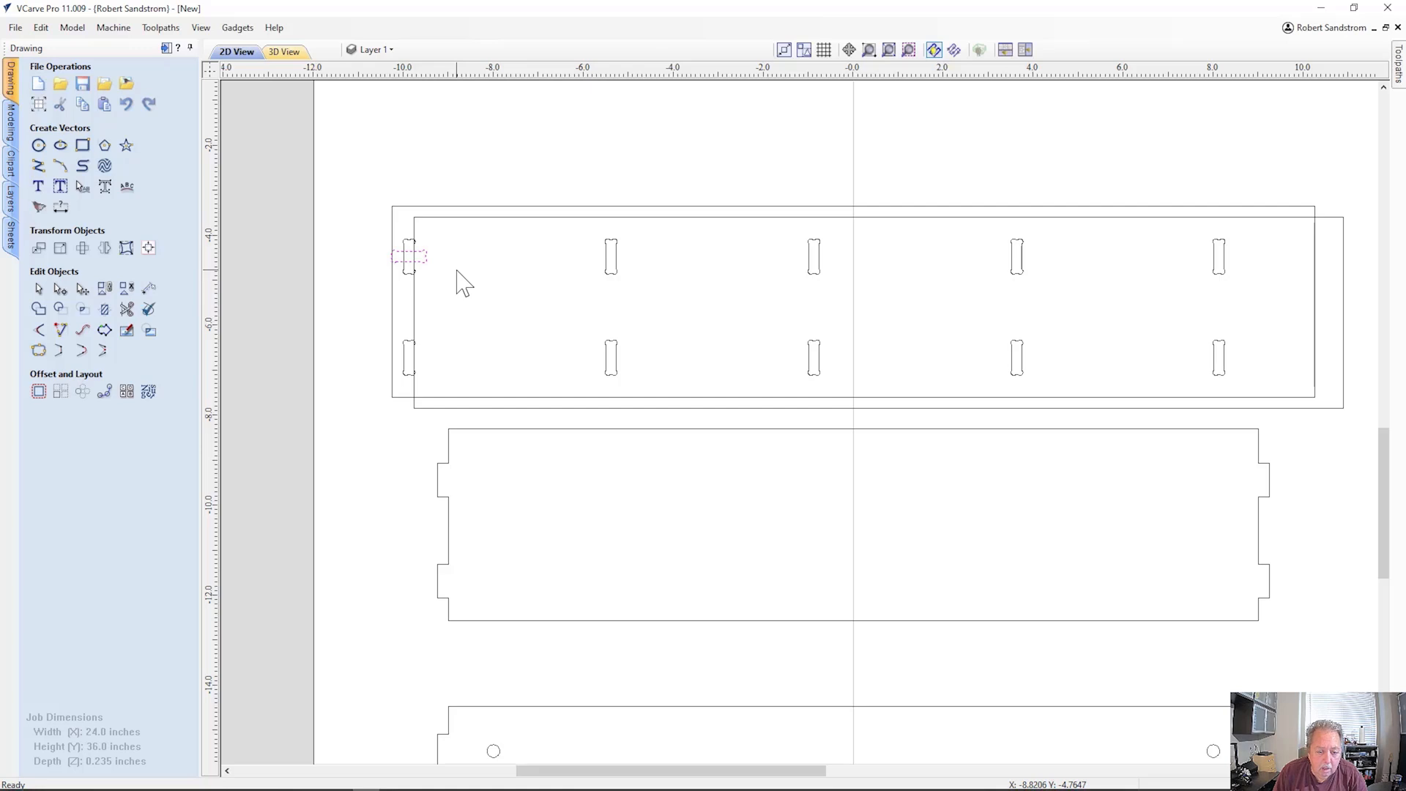
{"action": "left_click", "coordinate": [414, 251]}
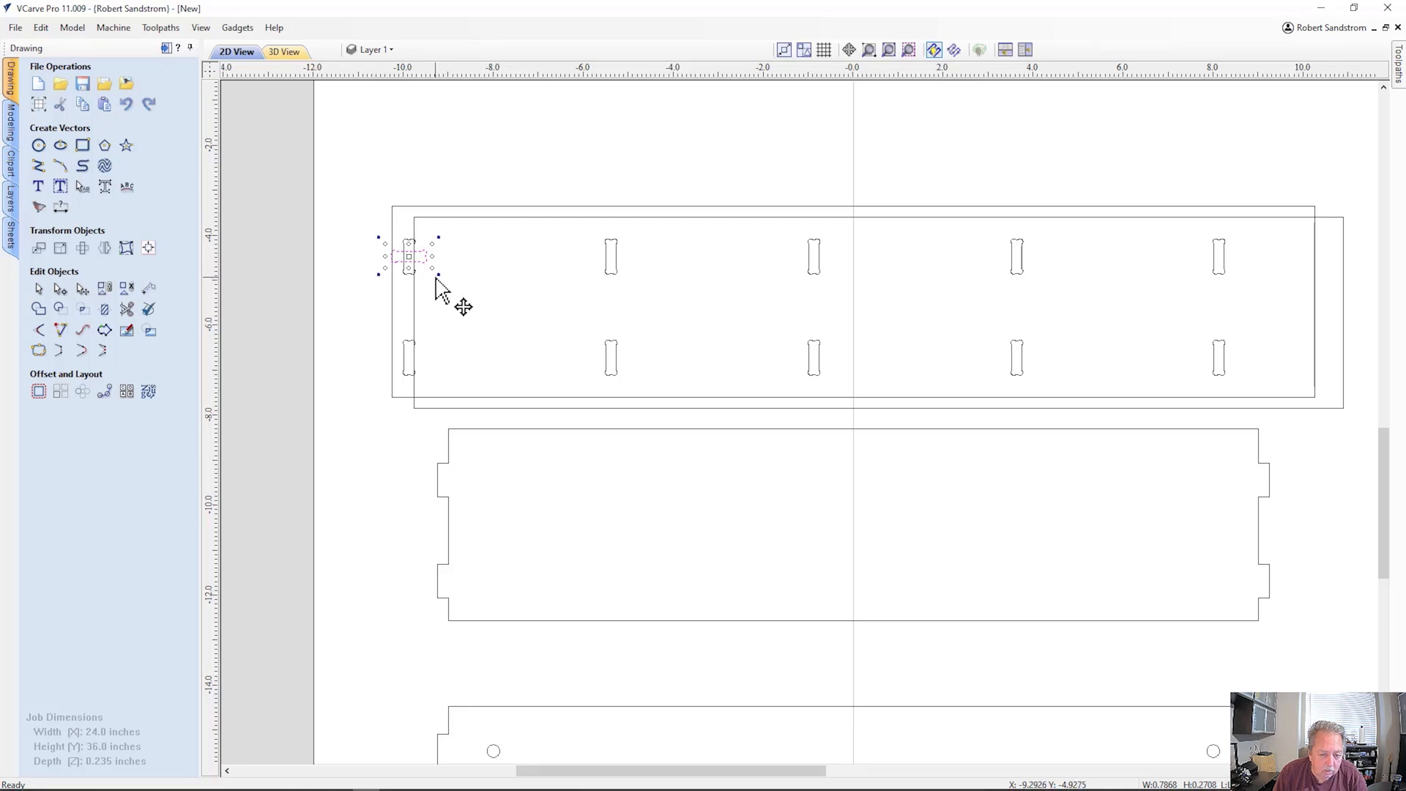
{"action": "scroll", "coordinate": [437, 281], "scroll_direction": "up", "scroll_amount": 5}
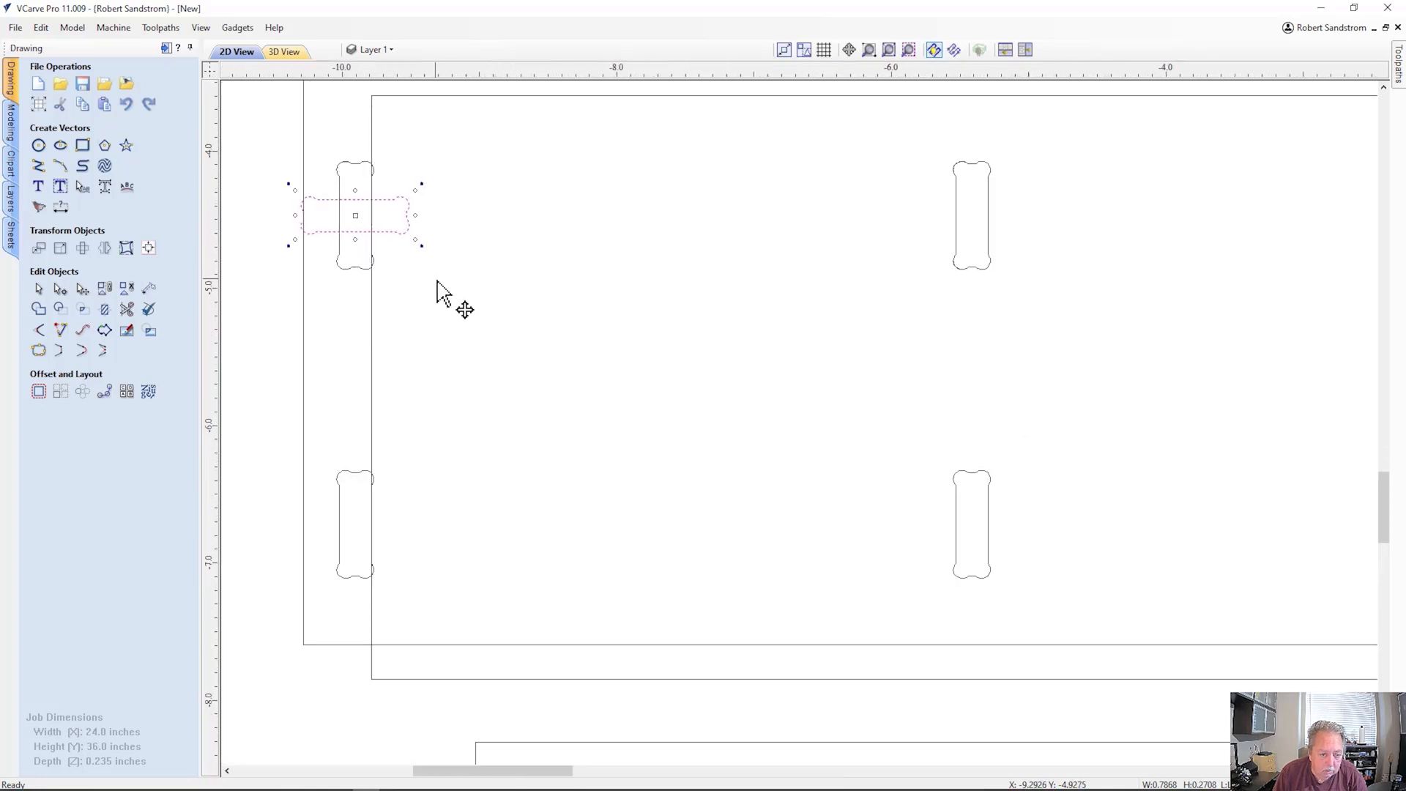
{"action": "middle_click_drag", "start_coordinate": [439, 290], "coordinate": [534, 299]}
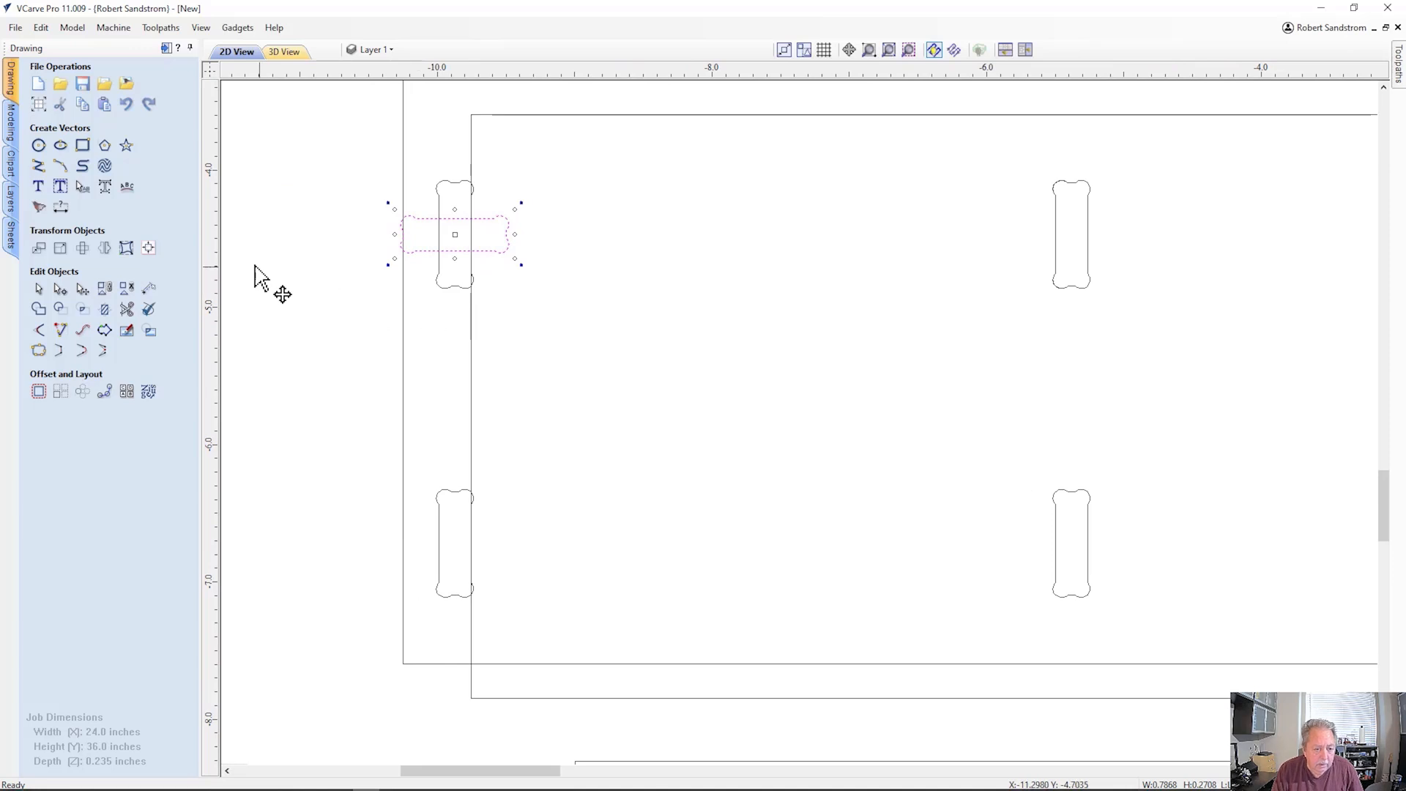
{"action": "left_click", "coordinate": [148, 249]}
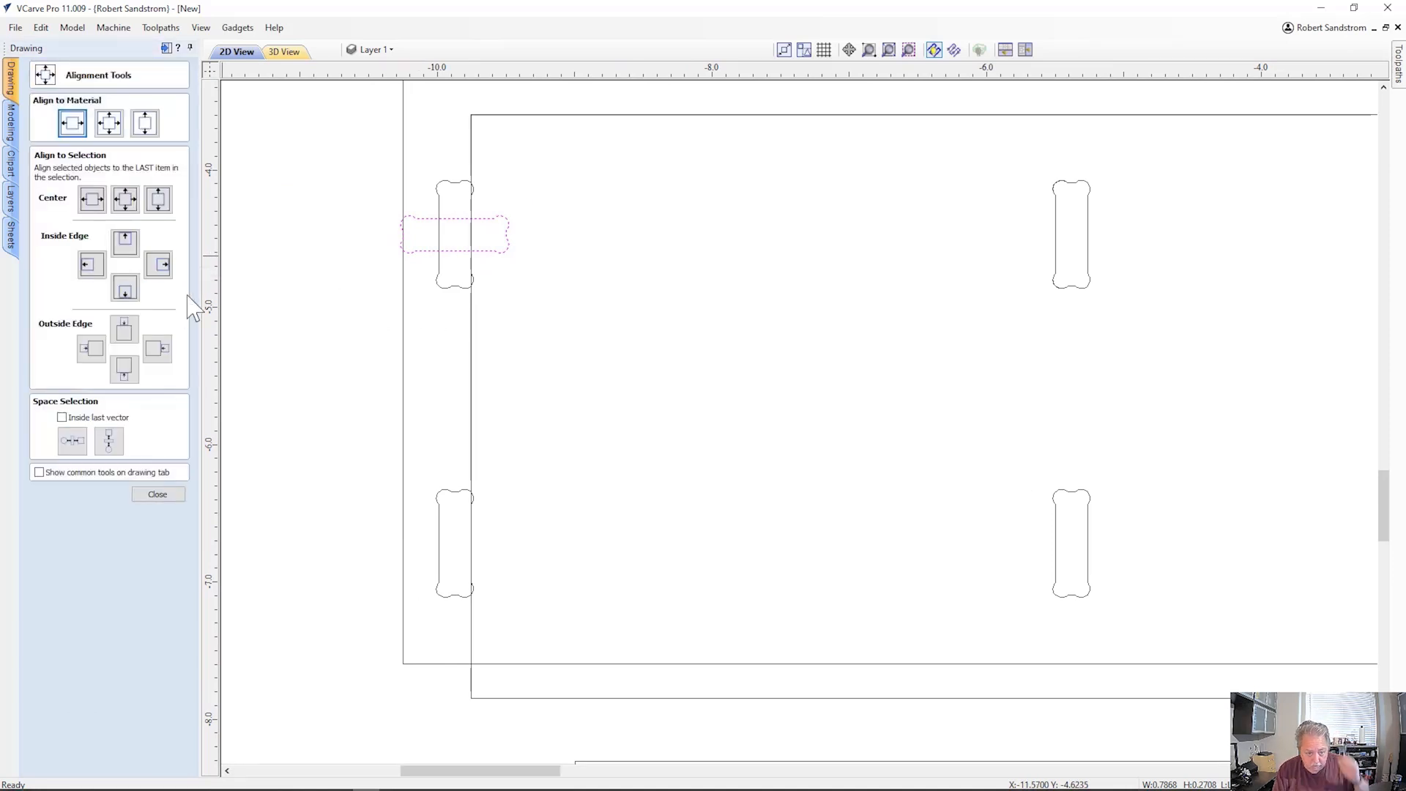
{"action": "left_click", "coordinate": [439, 213], "text": "shift"}
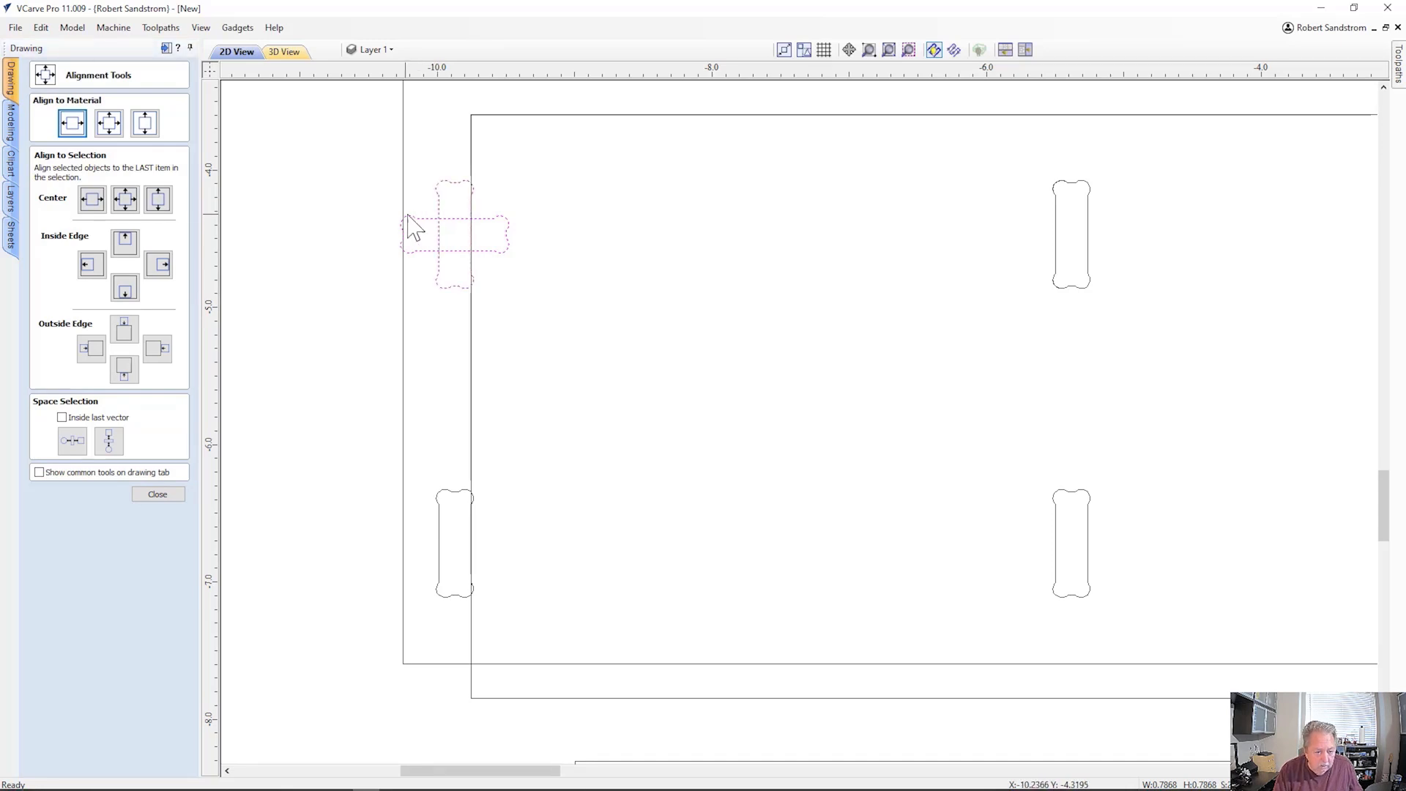
{"action": "left_click", "coordinate": [158, 348]}
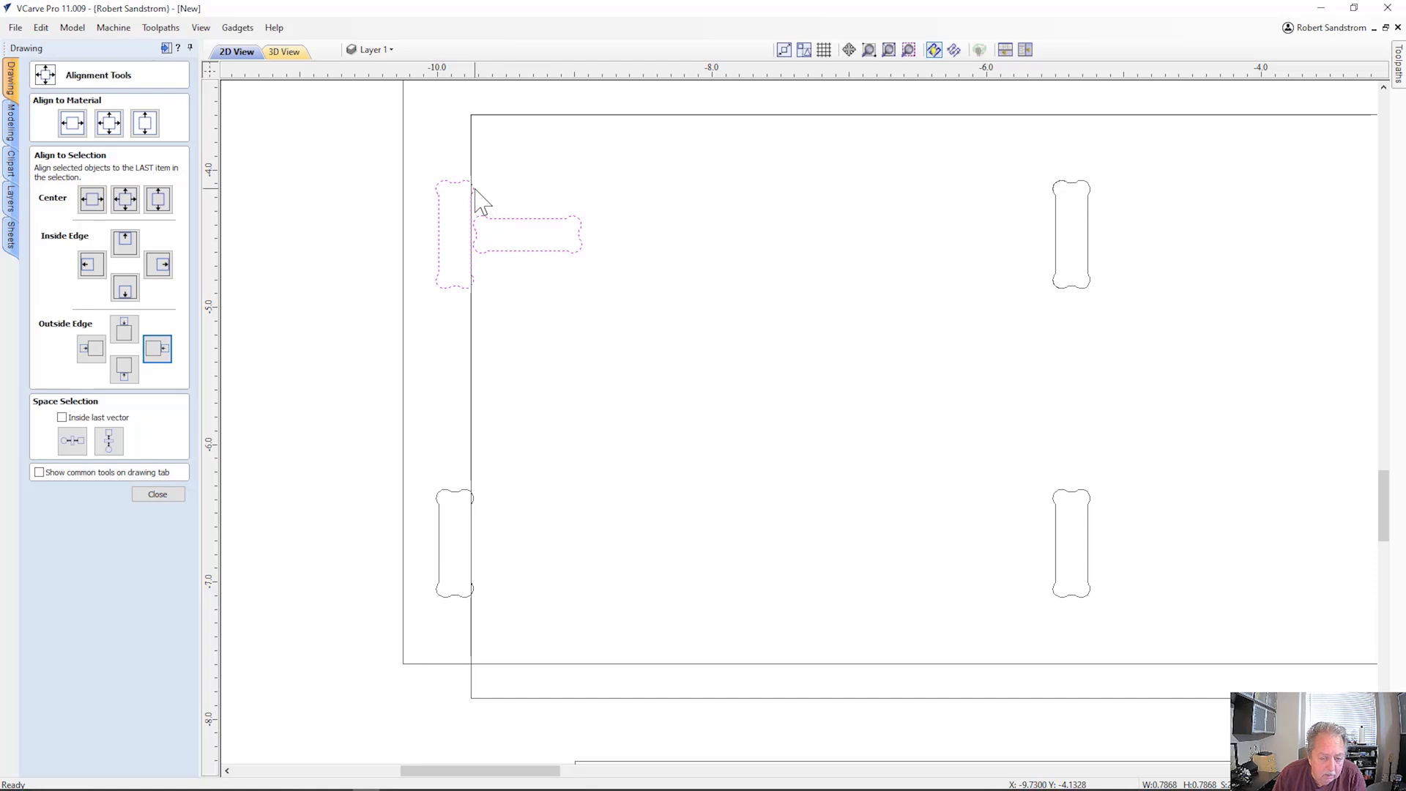
{"action": "left_click", "coordinate": [257, 417]}
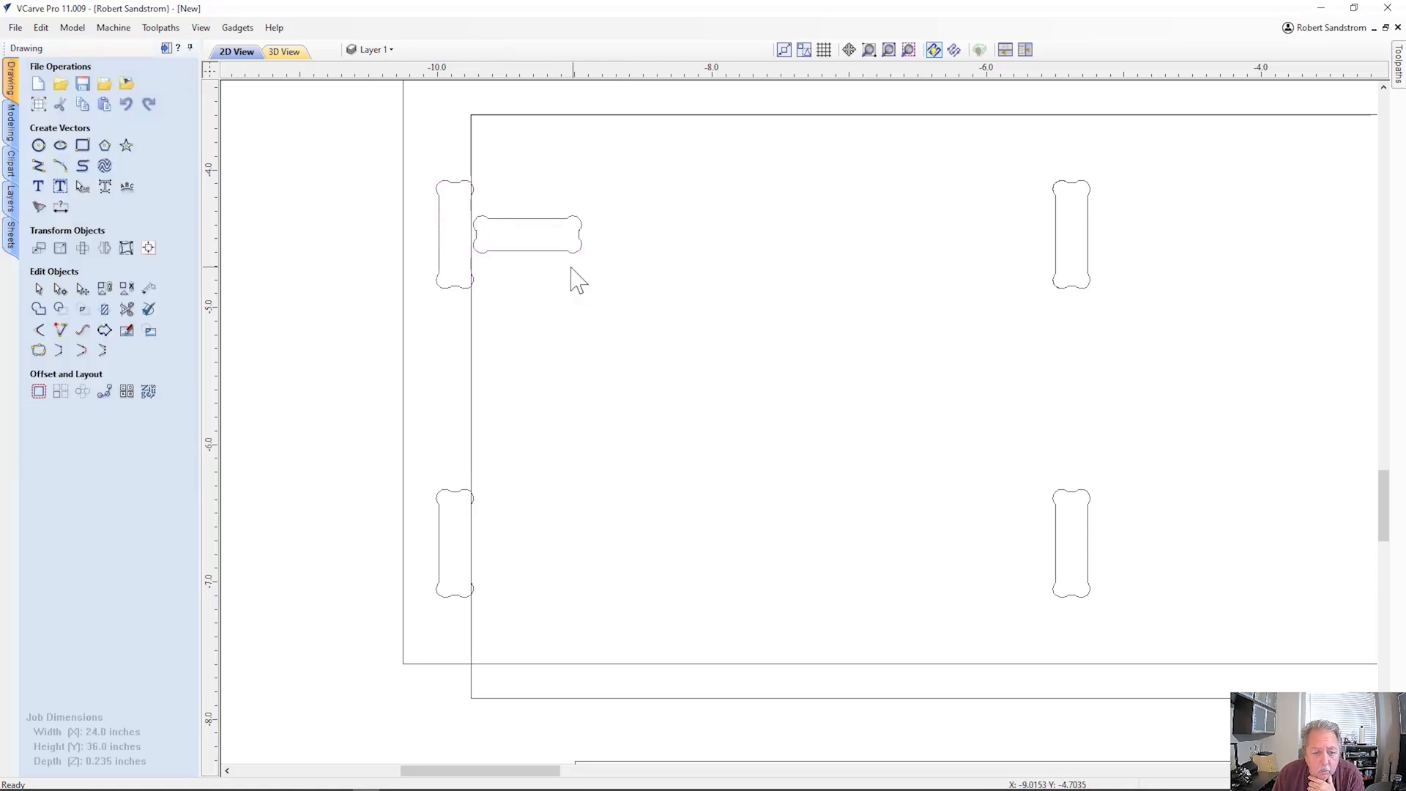
Align the horizontal slot to the inside top edge of the inner, offset rectangle.
{"action": "middle_click_drag", "start_coordinate": [574, 173], "coordinate": [542, 222]}
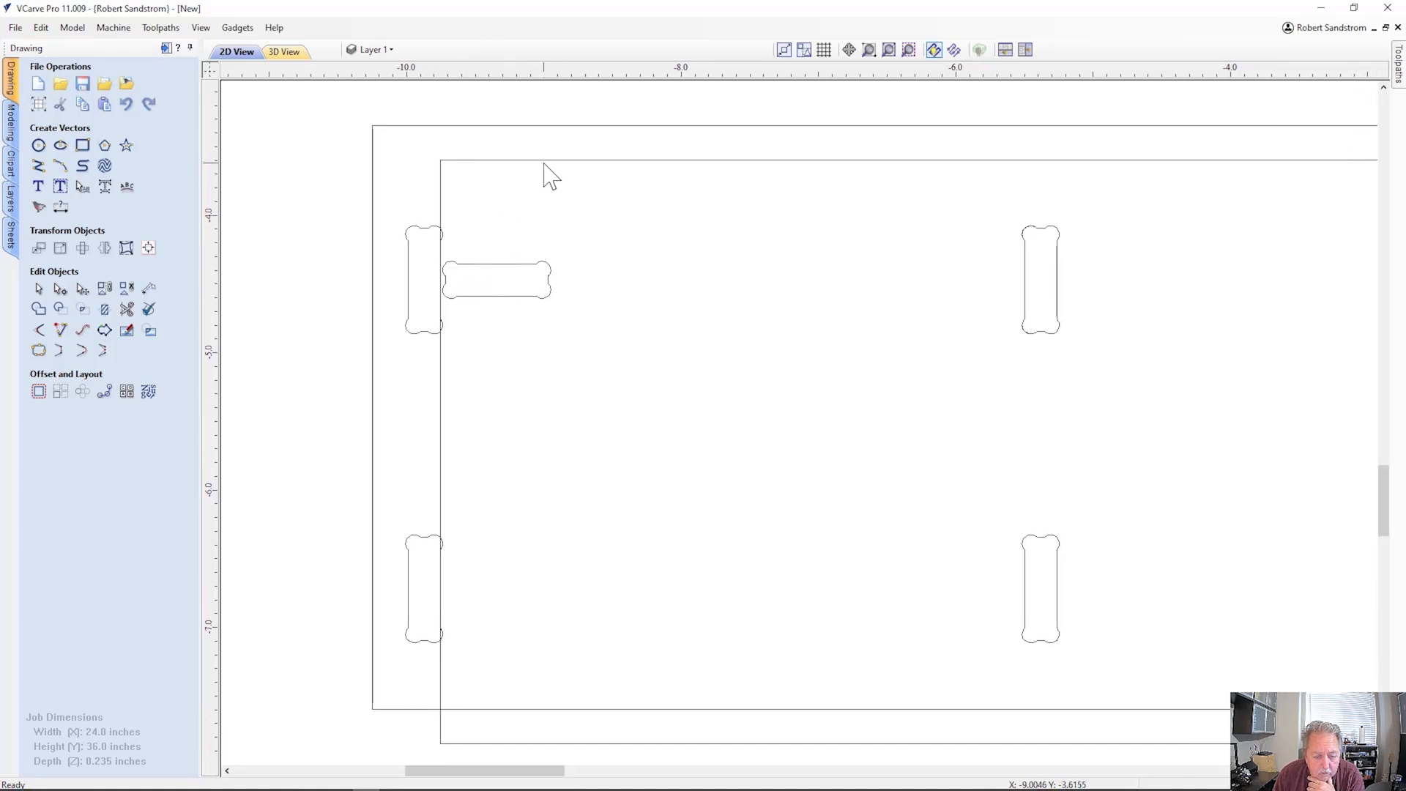
{"action": "key", "text": "F9"}
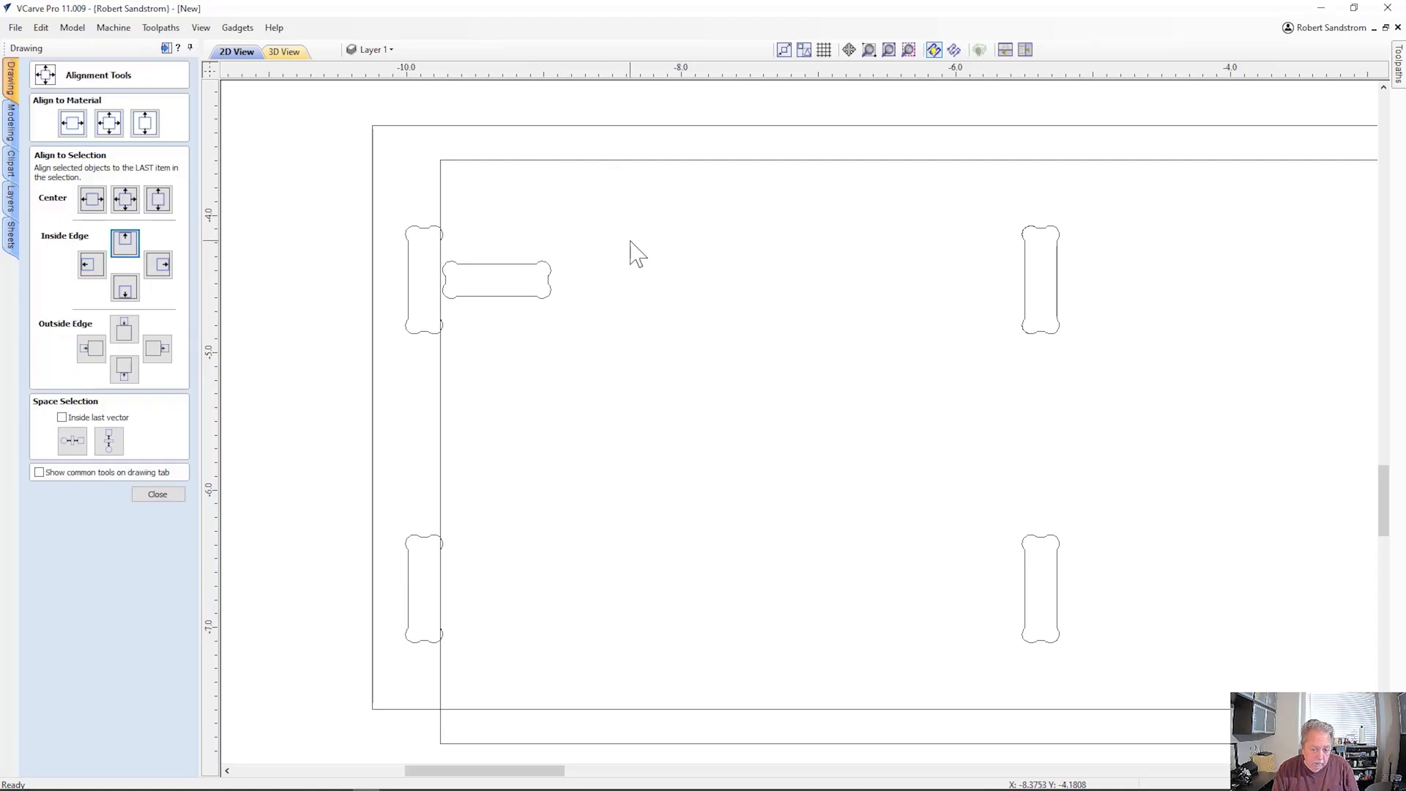
{"action": "left_click", "coordinate": [502, 279]}
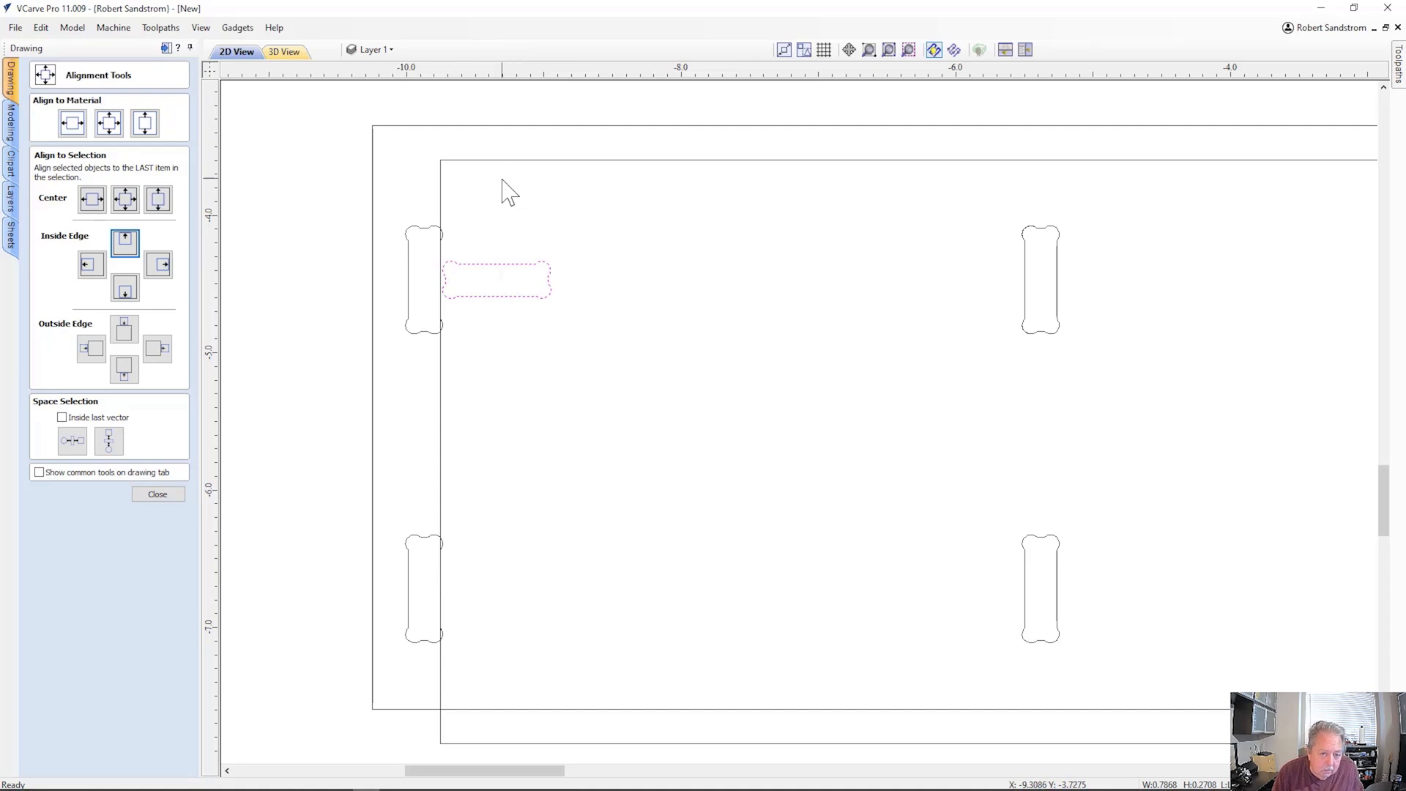
{"action": "left_click", "coordinate": [516, 161], "text": "shift"}
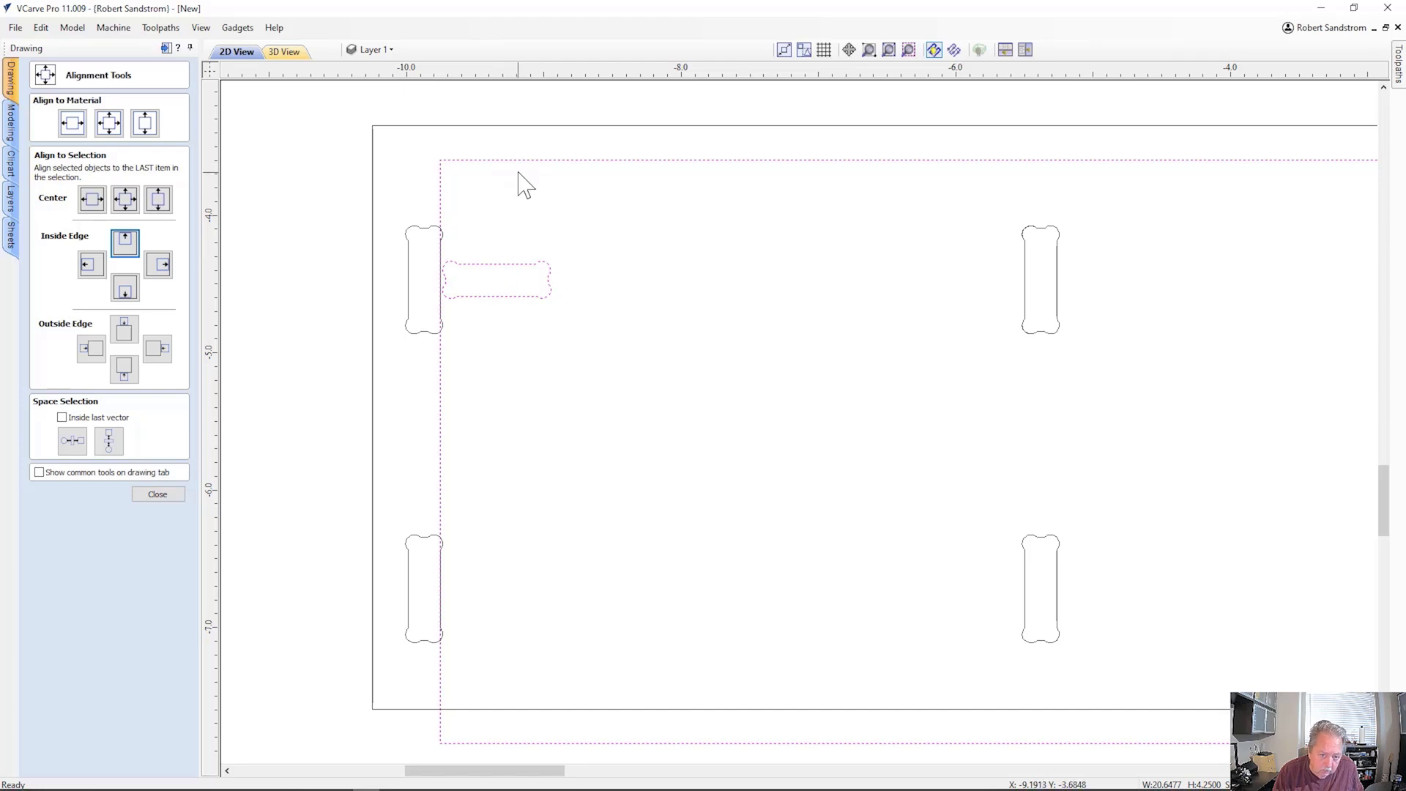
{"action": "left_click", "coordinate": [132, 245]}
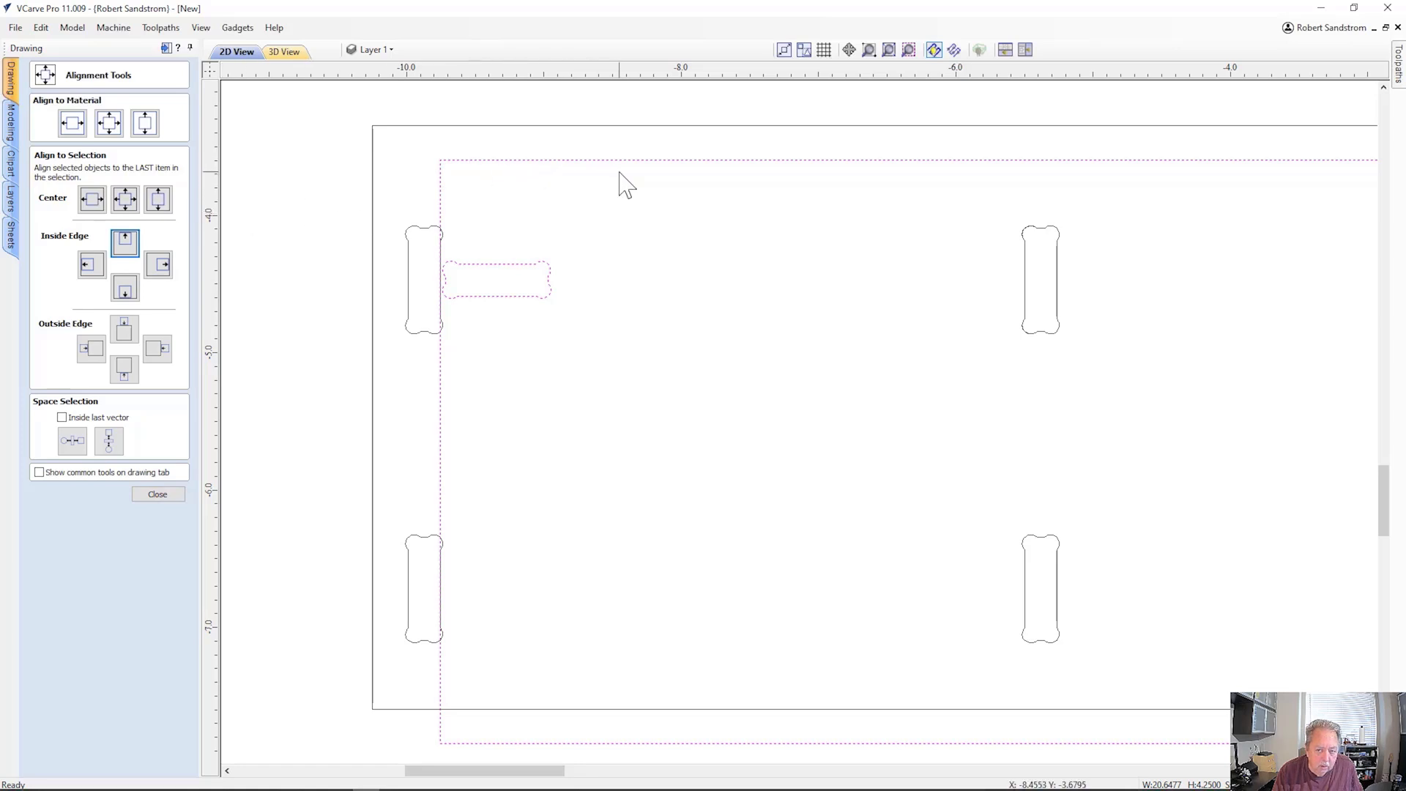
{"action": "left_click", "coordinate": [125, 242]}
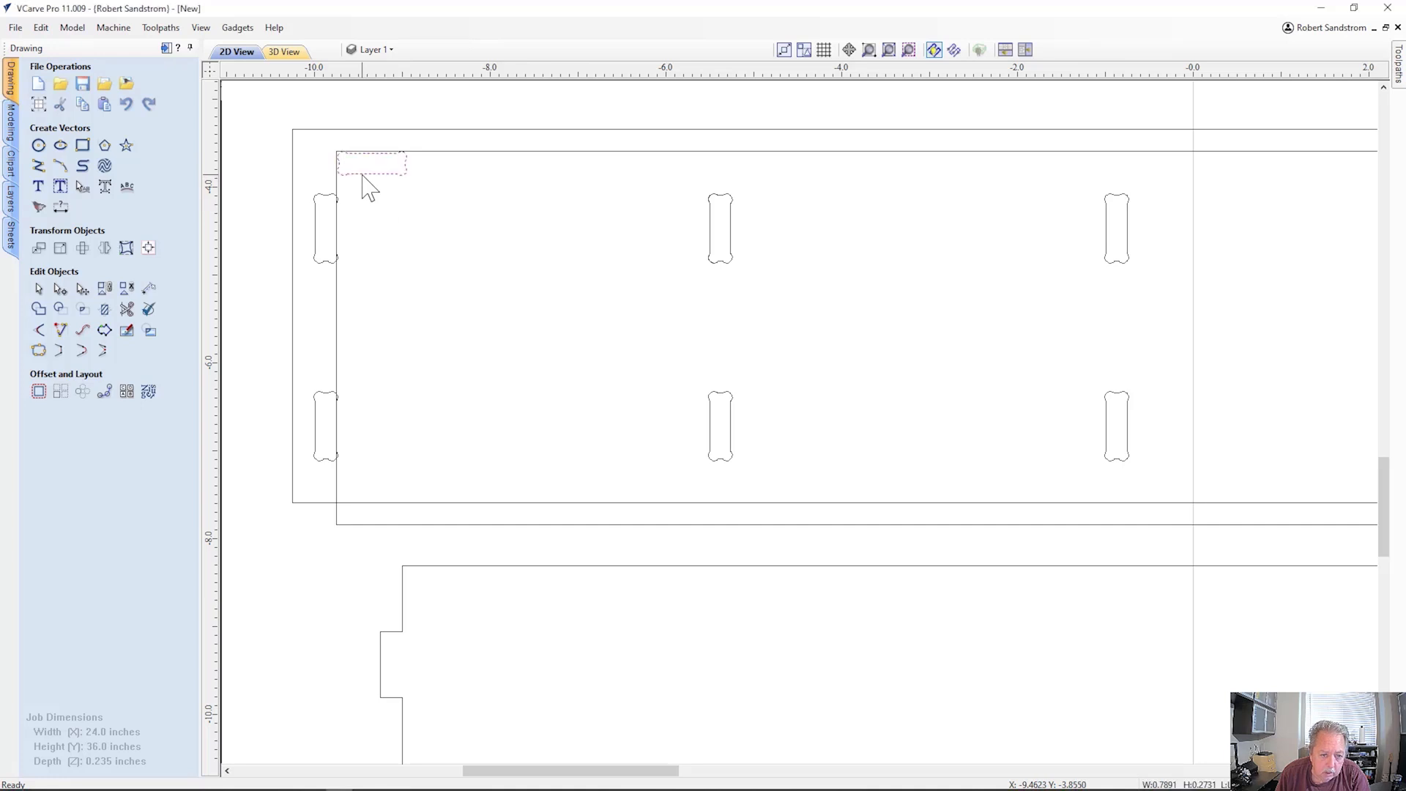
Move the horizontal slot slightly upward so its straight upper side lies on the inner rectangle's top edge.
{"action": "scroll", "coordinate": [366, 183], "scroll_direction": "up", "scroll_amount": 4}
{"action": "left_click", "coordinate": [384, 147]}
{"action": "left_click", "coordinate": [388, 141]}
{"action": "left_click", "coordinate": [388, 141]}
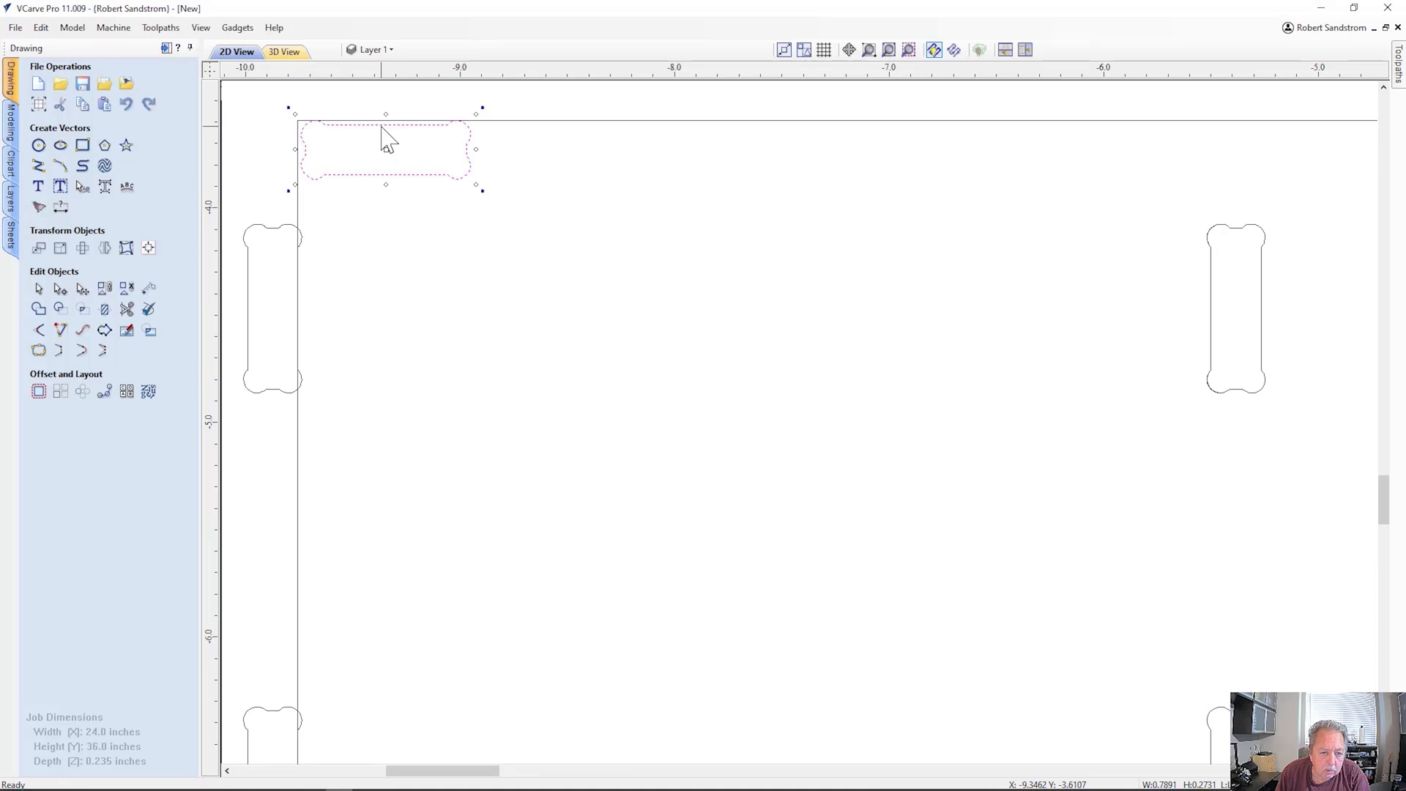
{"action": "left_click_drag", "start_coordinate": [382, 127], "coordinate": [385, 118]}
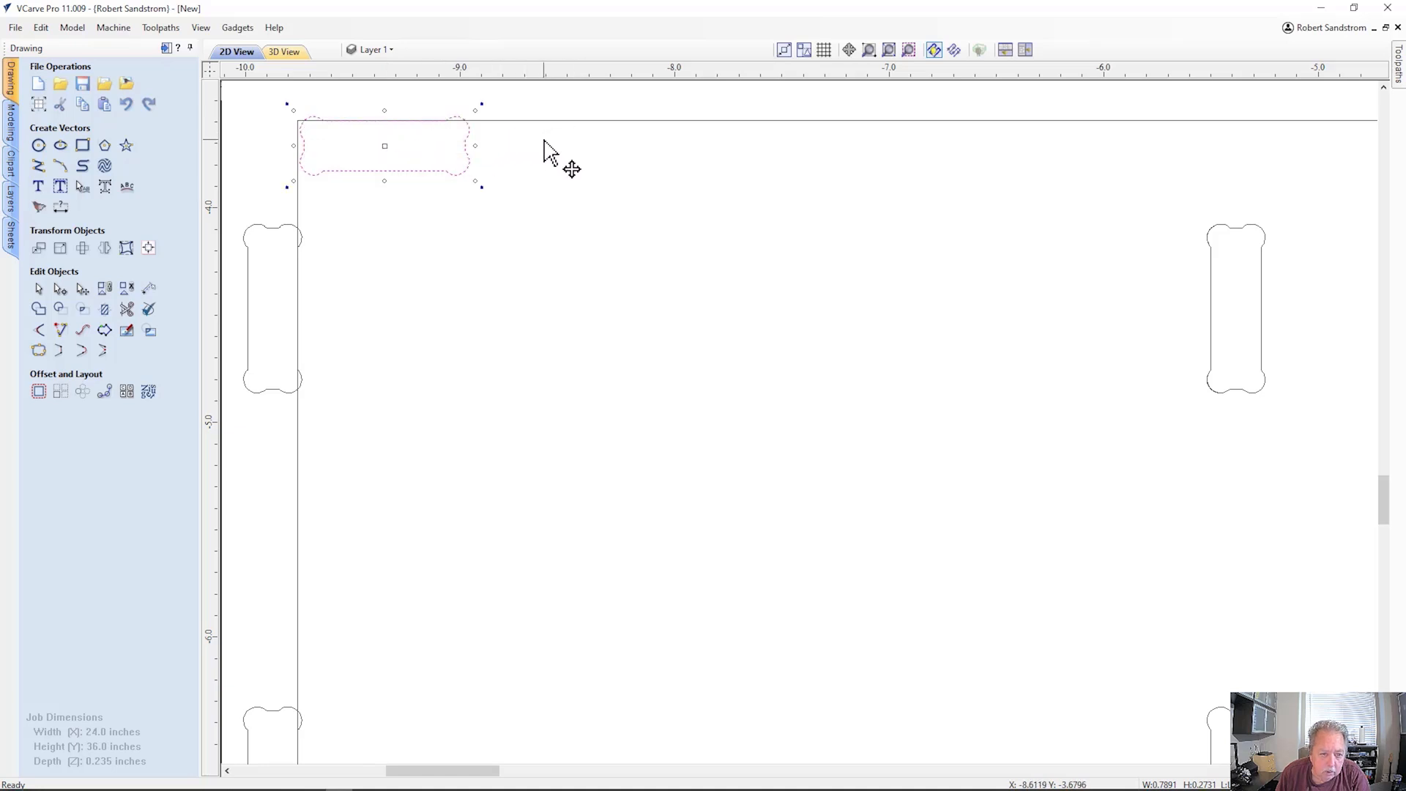
{"action": "left_click", "coordinate": [498, 260]}
Copy the outline of the lowest tabbed strip, without its holes, to the empty area above the slotted panel.
{"action": "scroll", "coordinate": [498, 260], "scroll_direction": "down", "scroll_amount": 4}
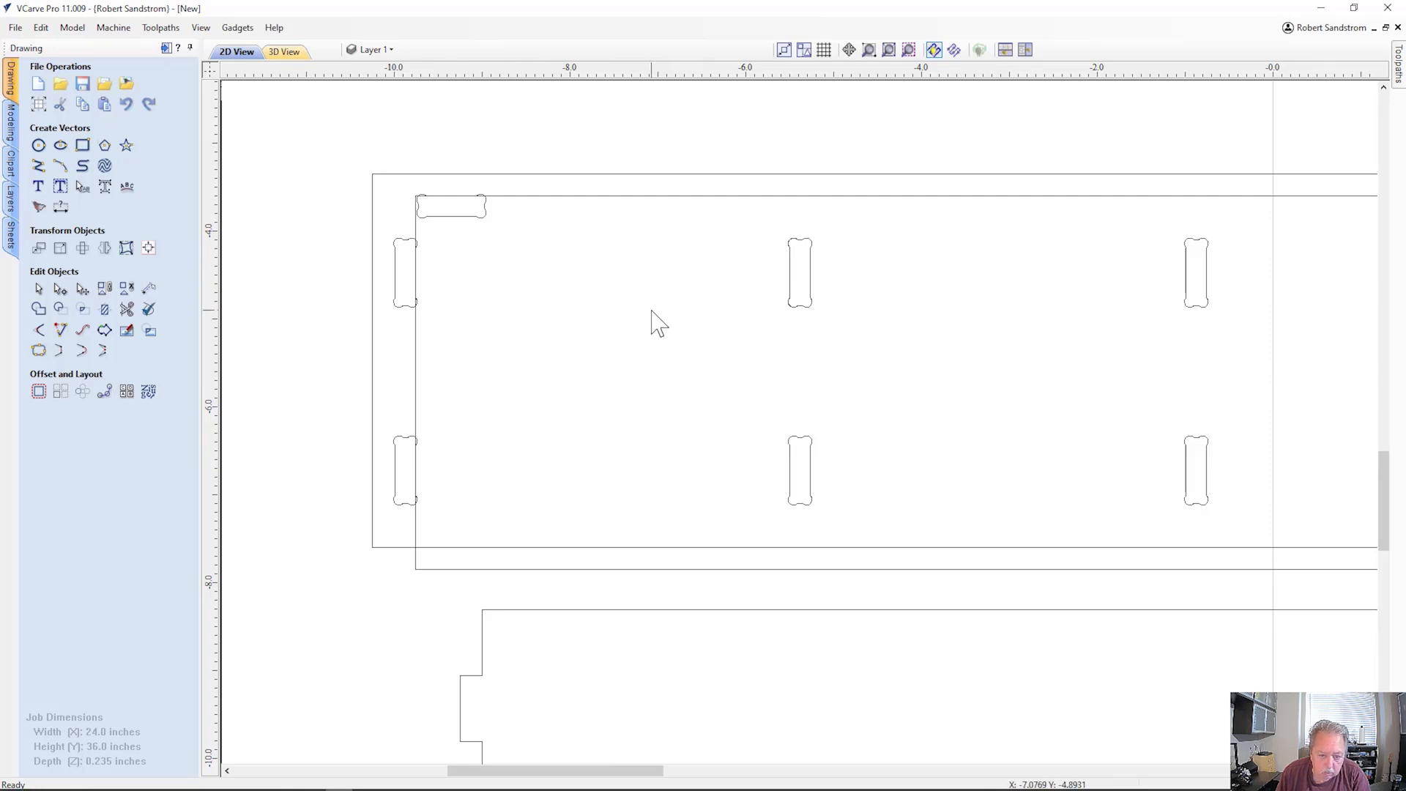
{"action": "scroll", "coordinate": [651, 322], "scroll_direction": "down", "scroll_amount": 1}
{"action": "scroll", "coordinate": [650, 322], "scroll_direction": "down", "scroll_amount": 4}
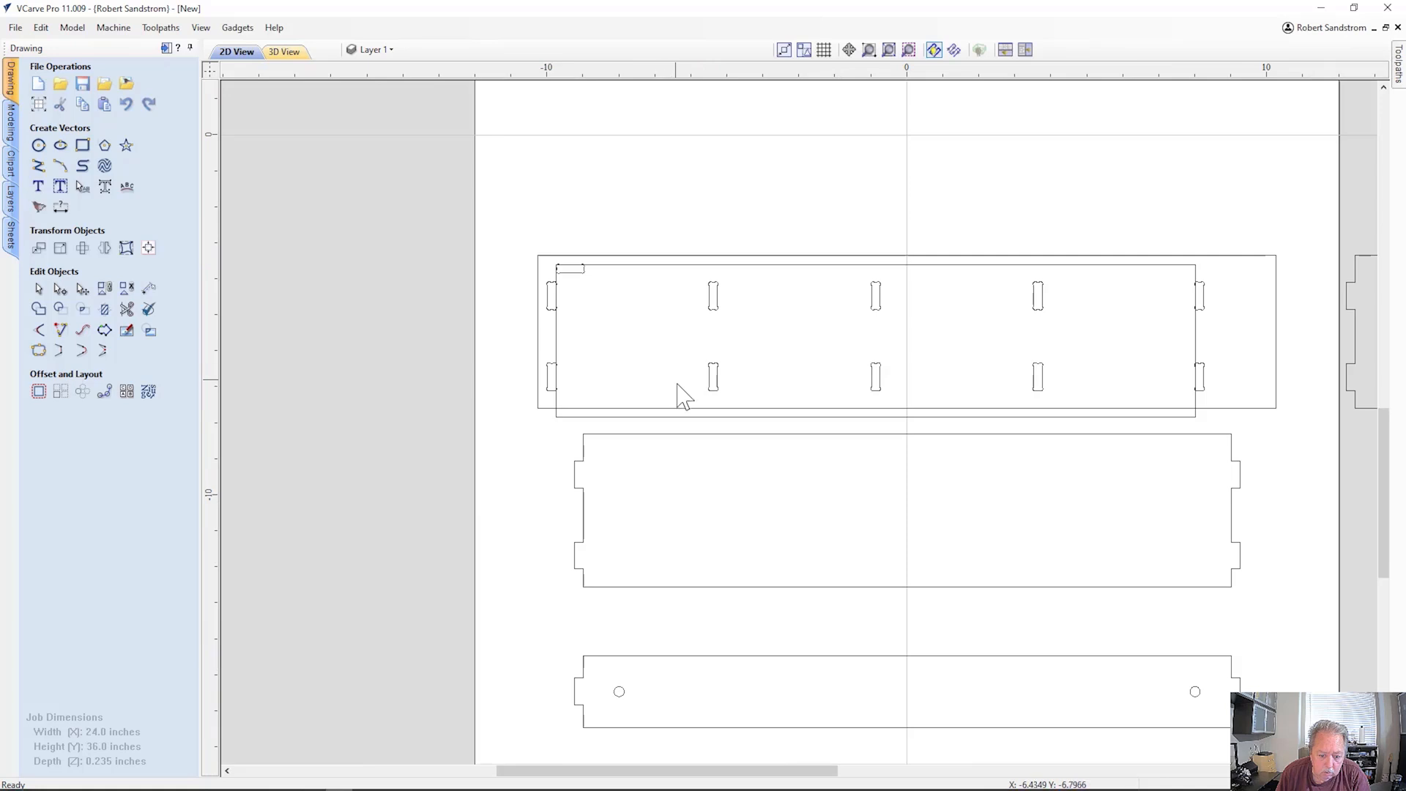
{"action": "middle_click_drag", "start_coordinate": [680, 384], "coordinate": [661, 364]}
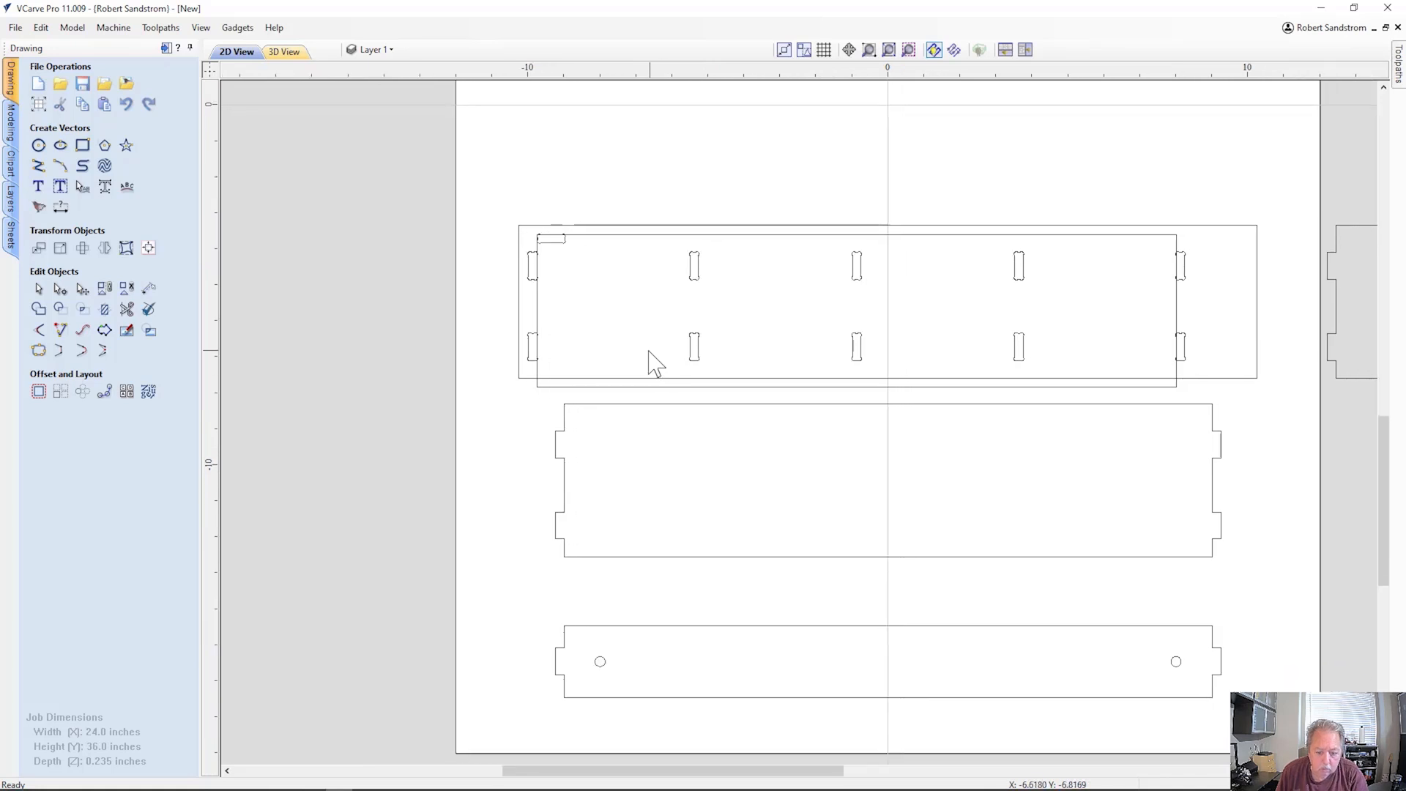
{"action": "left_click", "coordinate": [643, 628]}
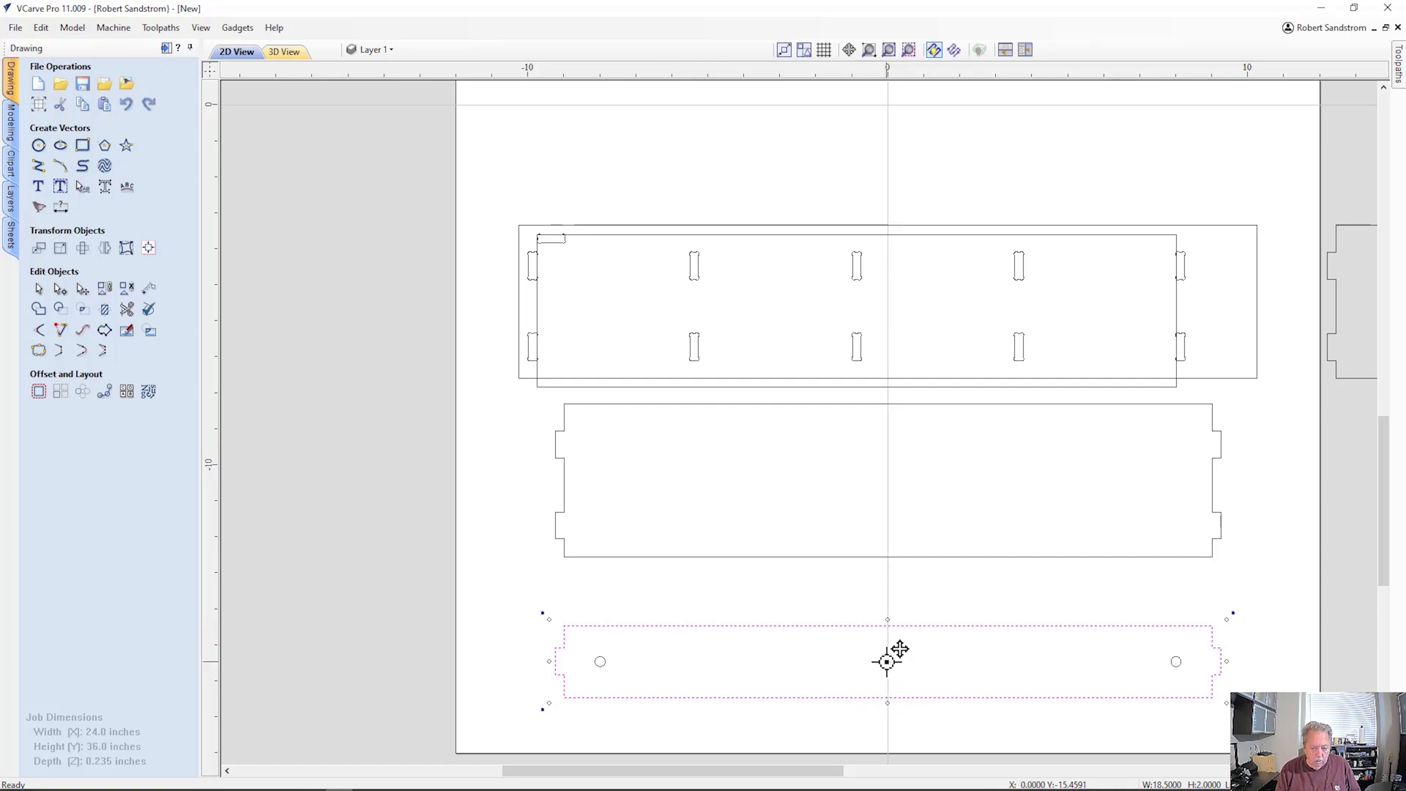
{"action": "left_click_drag", "start_coordinate": [887, 661], "coordinate": [862, 169]}
{"action": "left_click", "coordinate": [485, 406]}
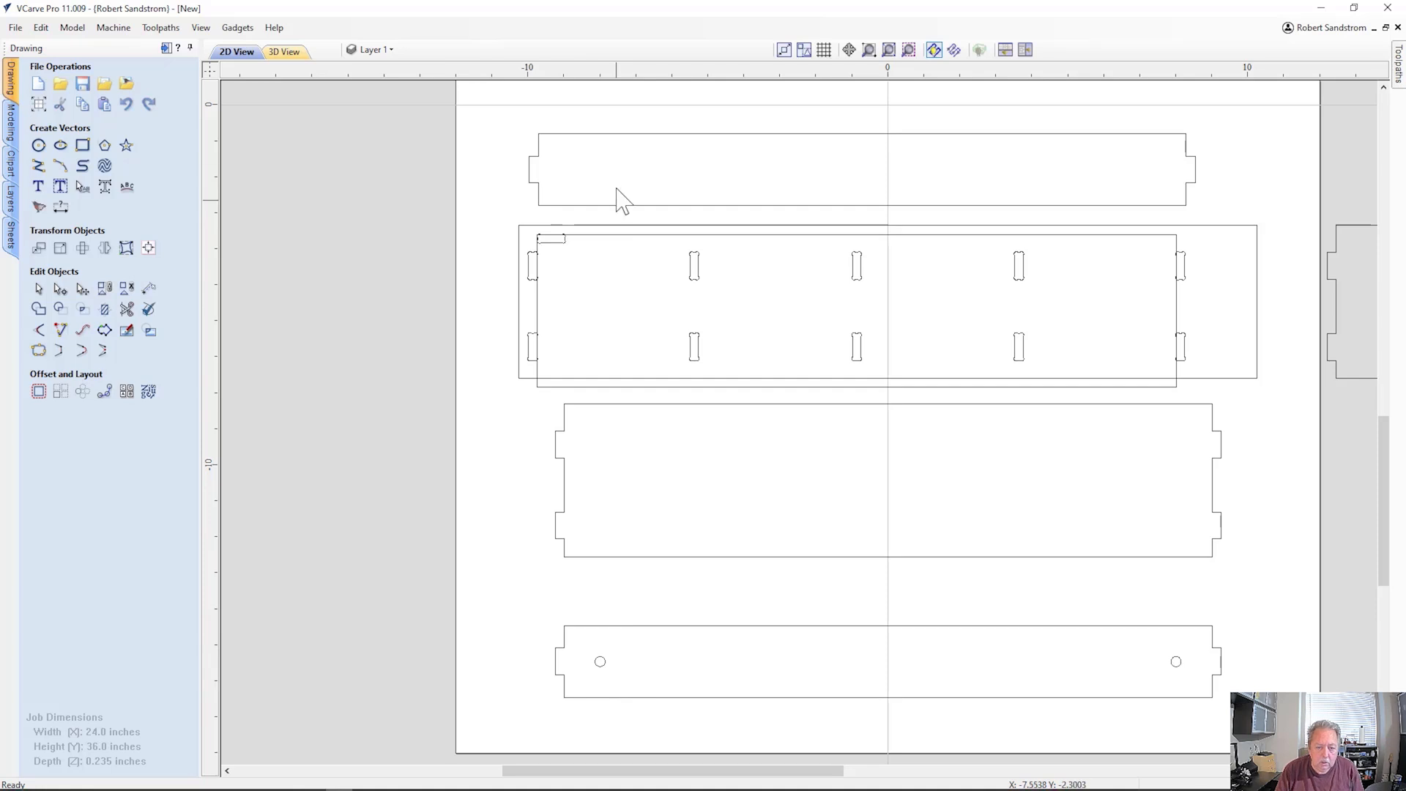
Cut the copied strip's outline through both long edges near its left end and delete the longer right-hand part.
{"action": "left_click", "coordinate": [650, 133]}
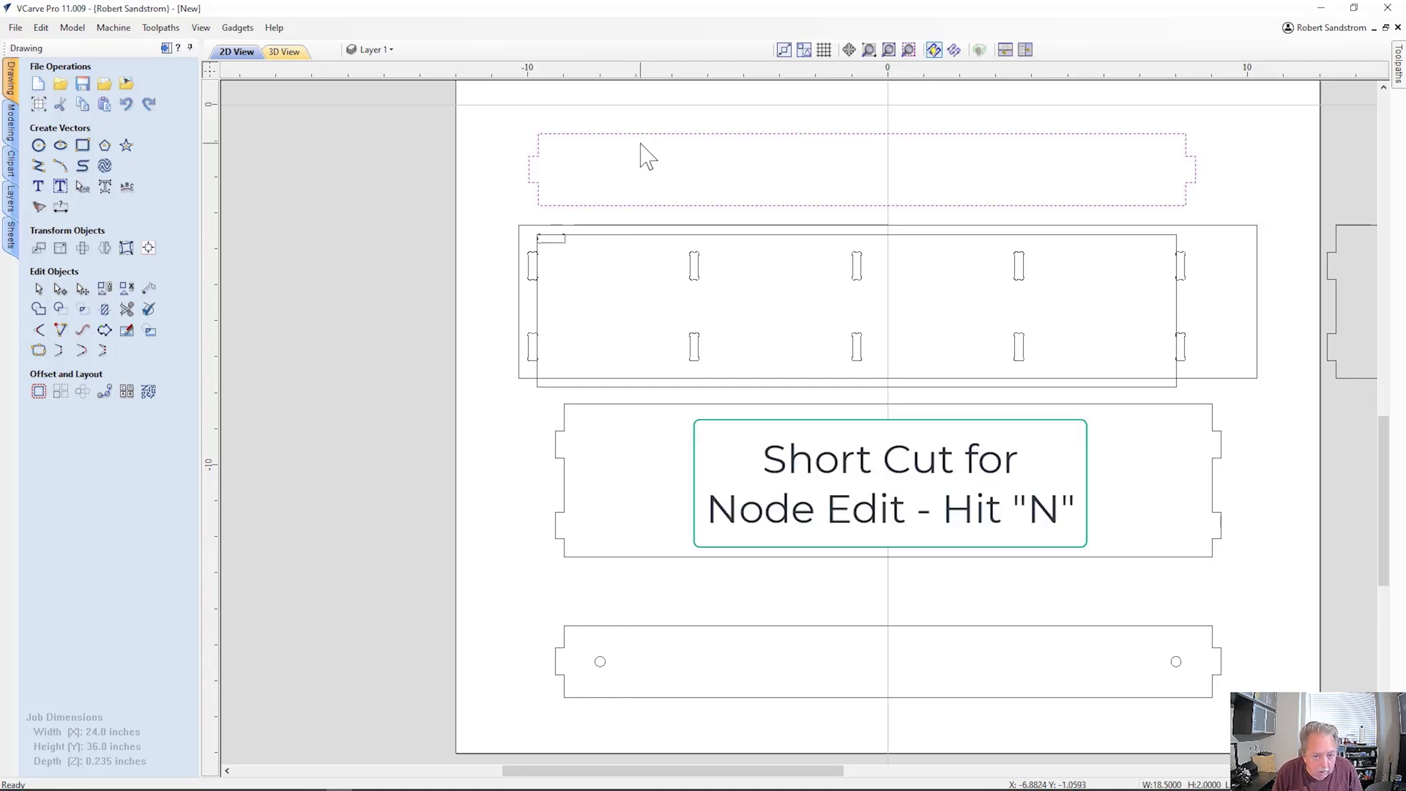
{"action": "key", "text": "n"}
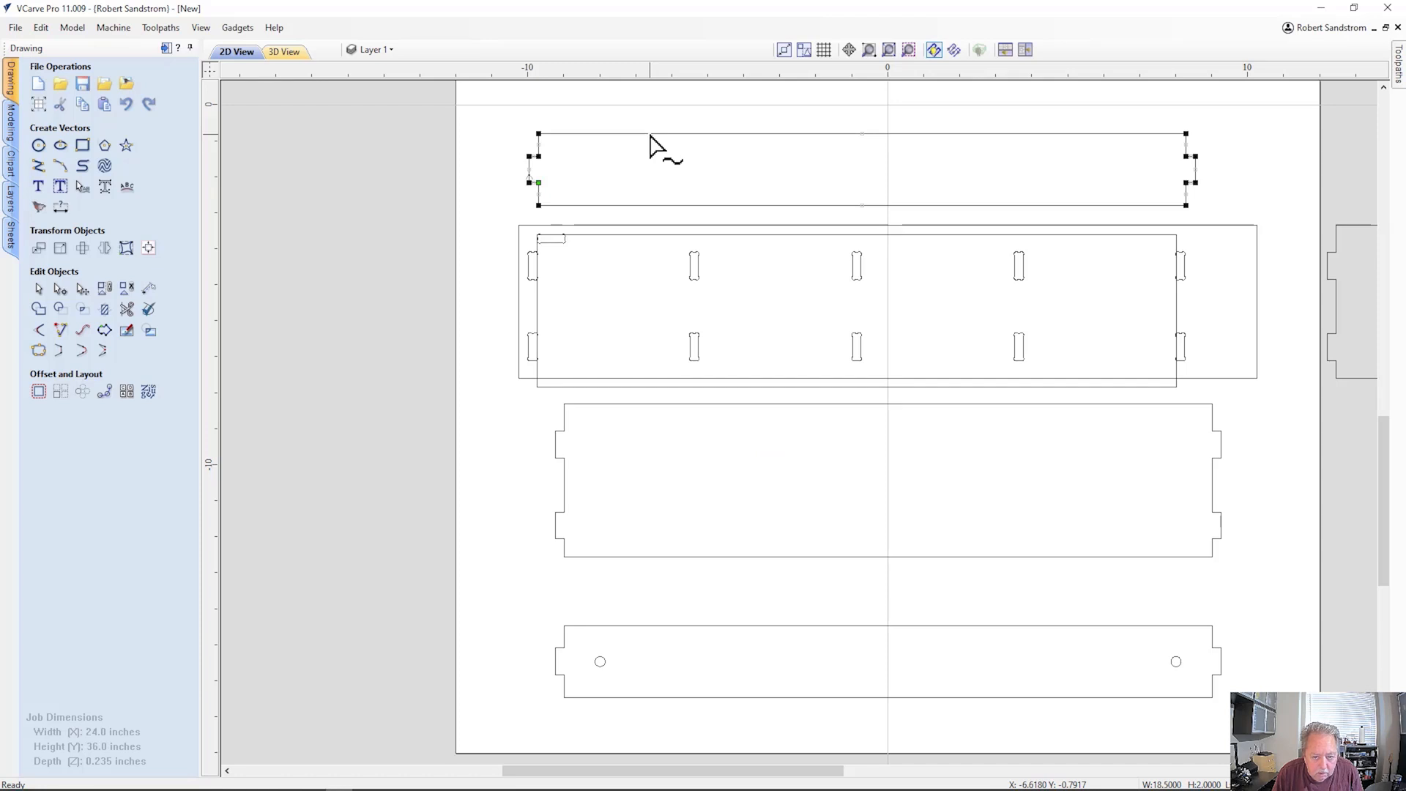
{"action": "right_click", "coordinate": [649, 136]}
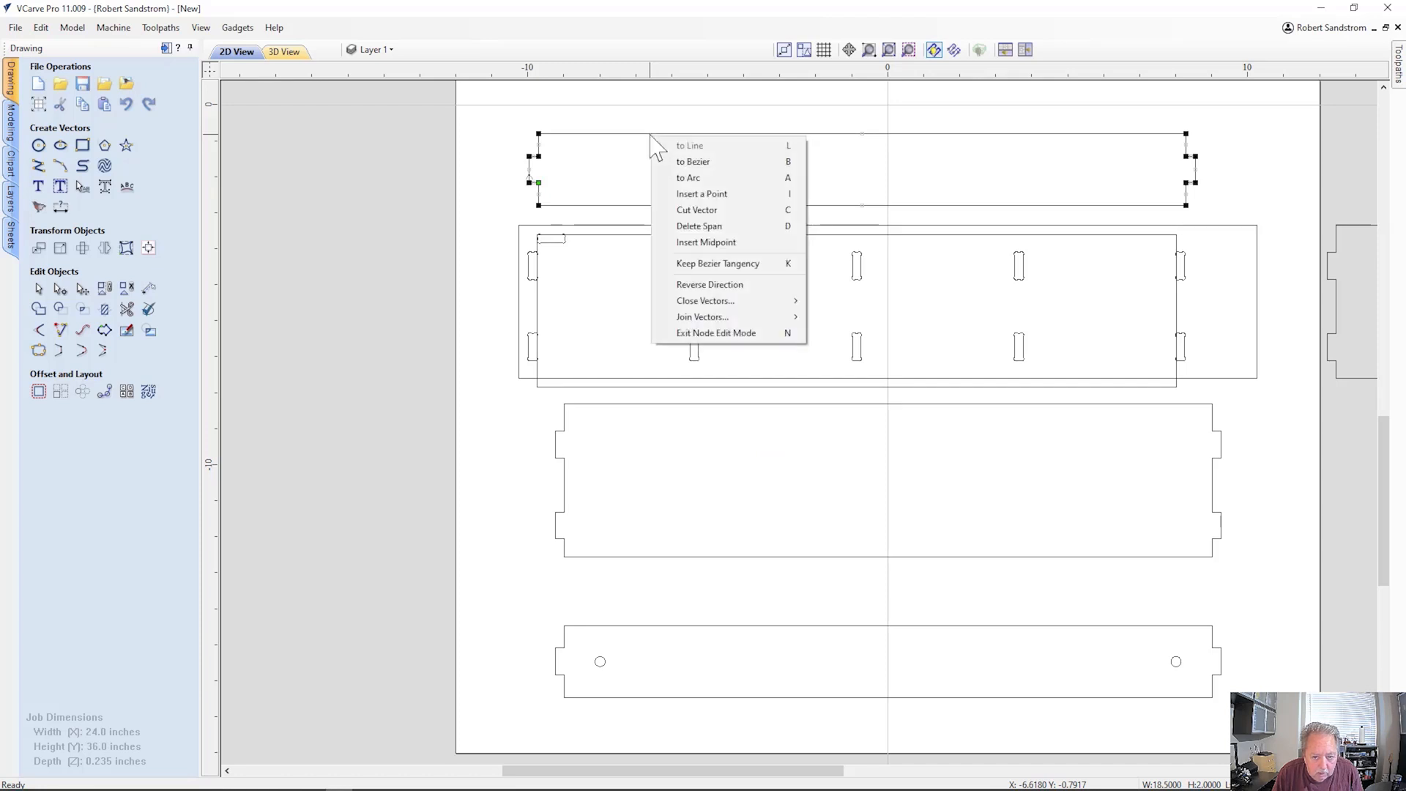
{"action": "left_click", "coordinate": [695, 211]}
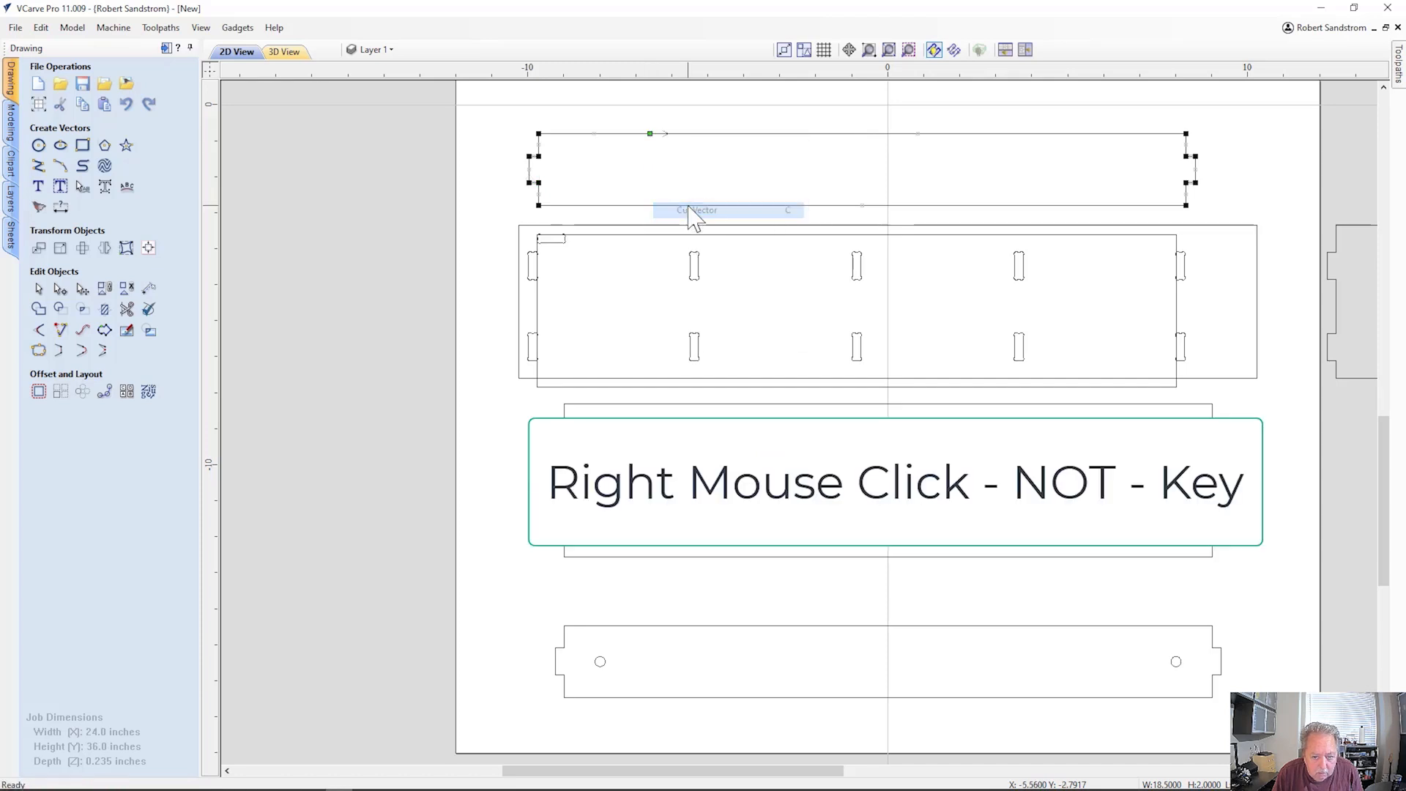
{"action": "right_click", "coordinate": [652, 216]}
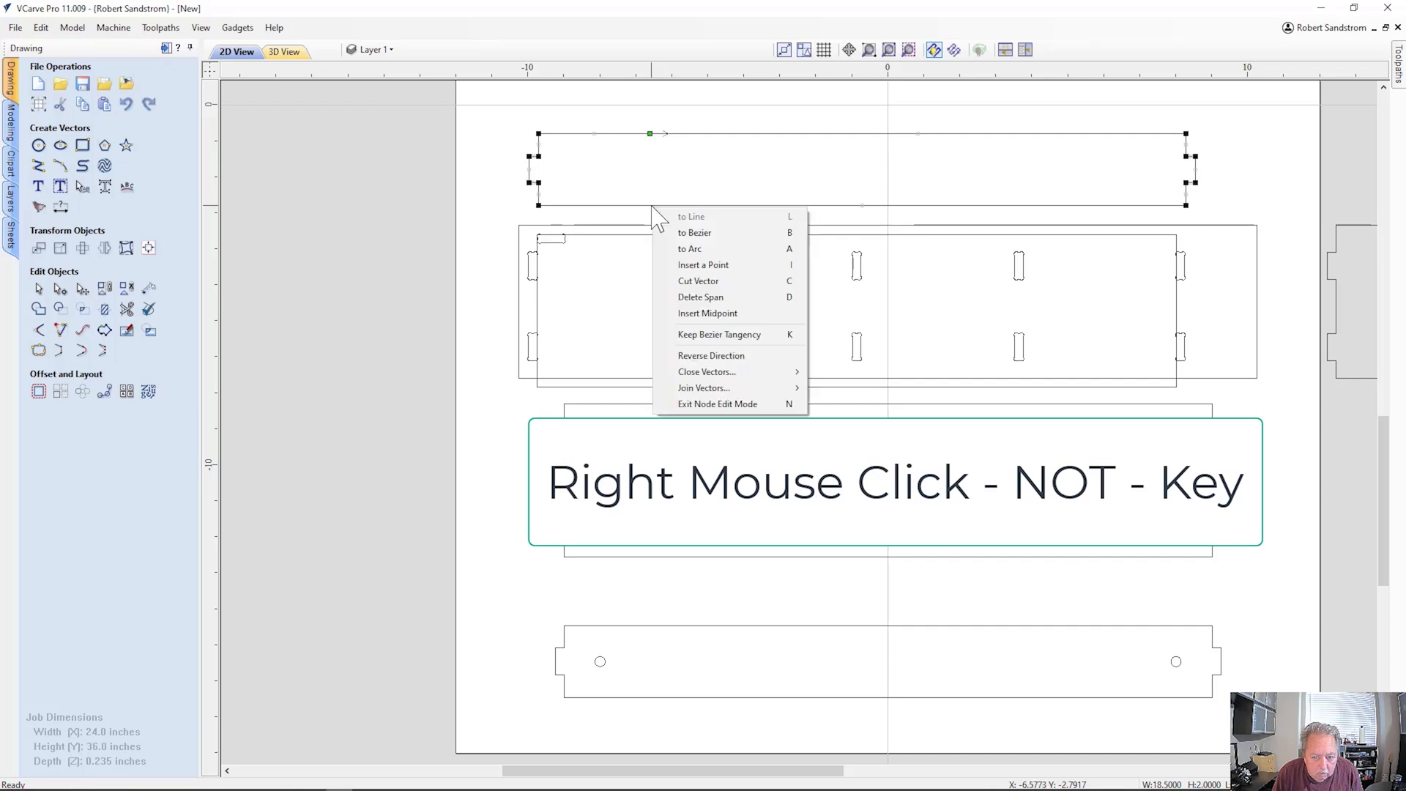
{"action": "left_click", "coordinate": [692, 282]}
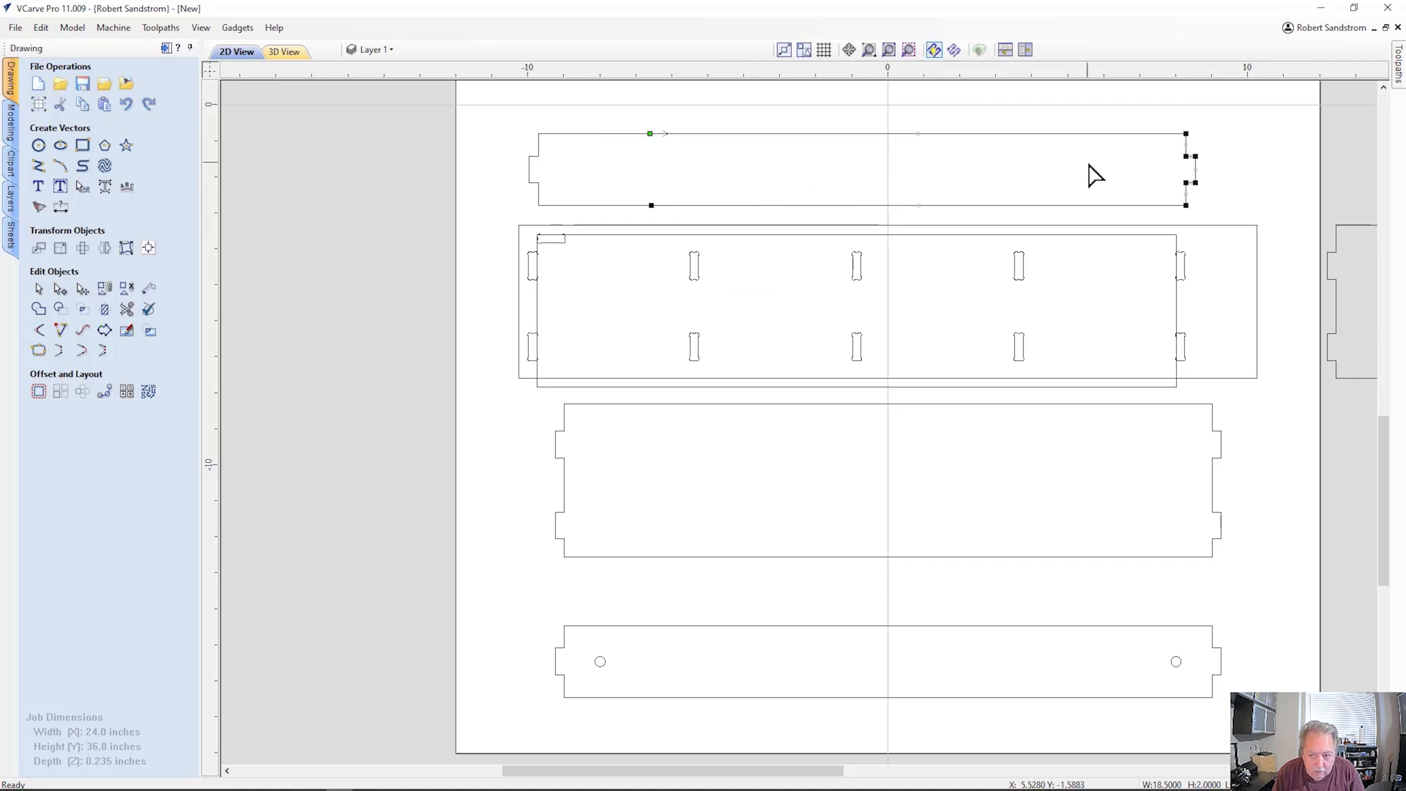
{"action": "key", "text": "Delete"}
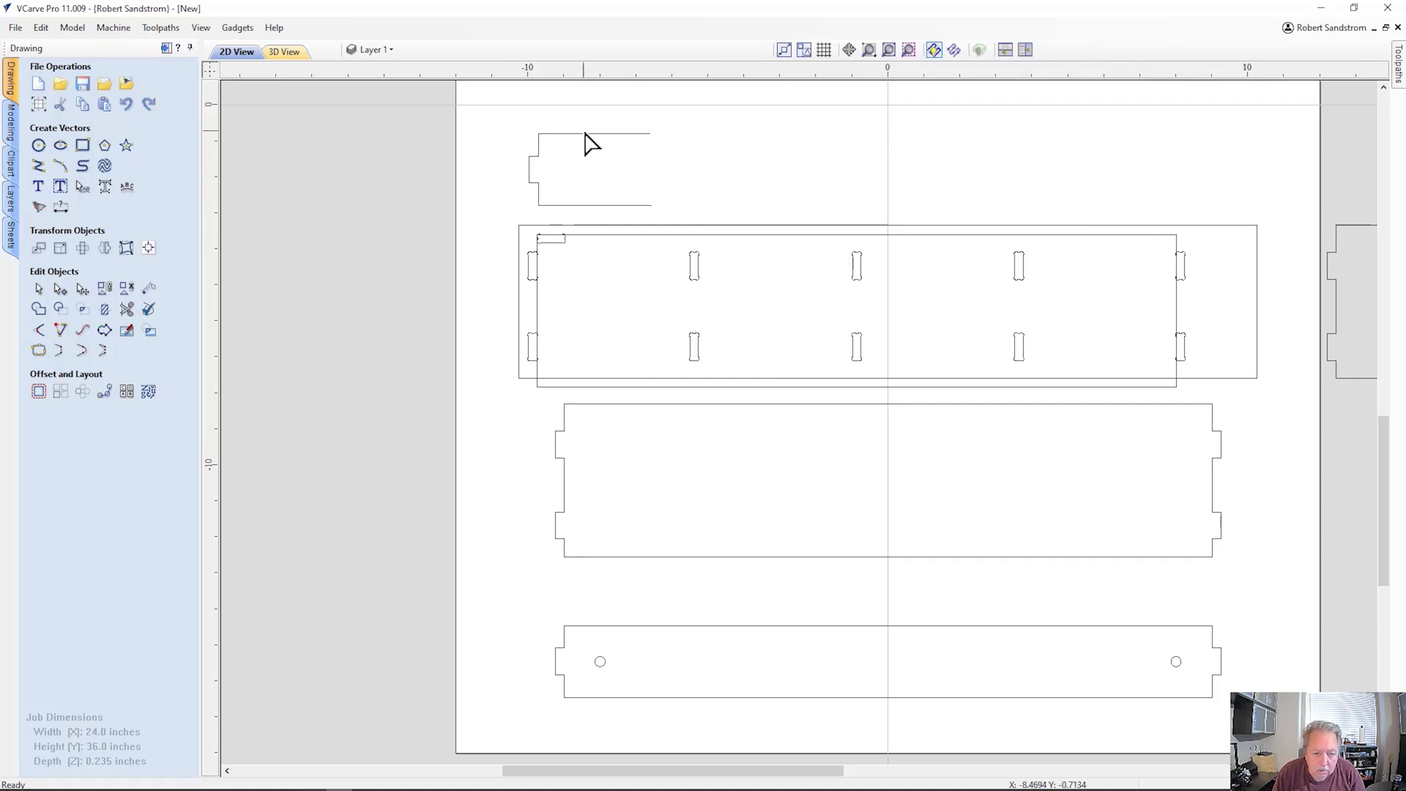
Rotate the remaining tabbed end piece 90 degrees clockwise so its tab points up.
{"action": "left_click", "coordinate": [545, 161]}
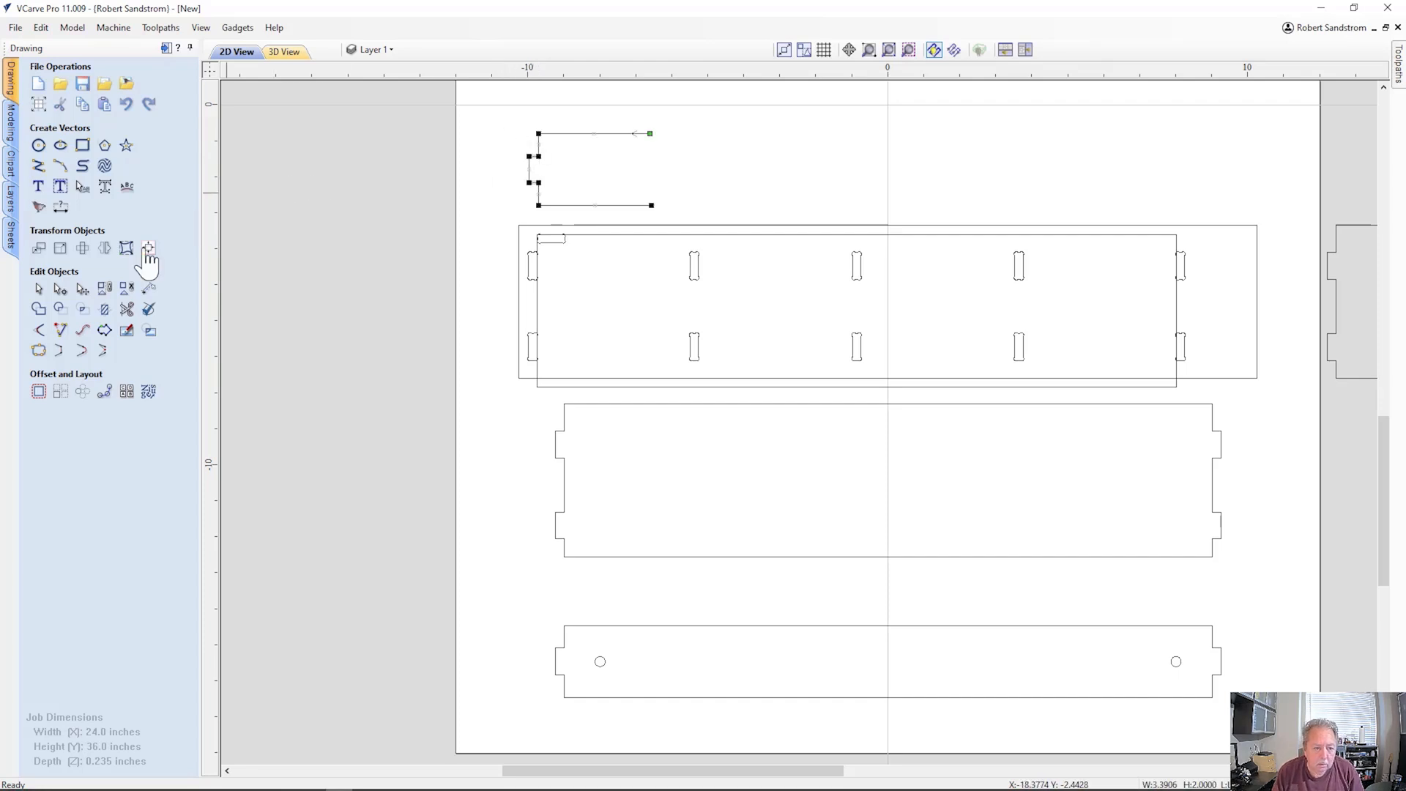
{"action": "key", "text": "n"}
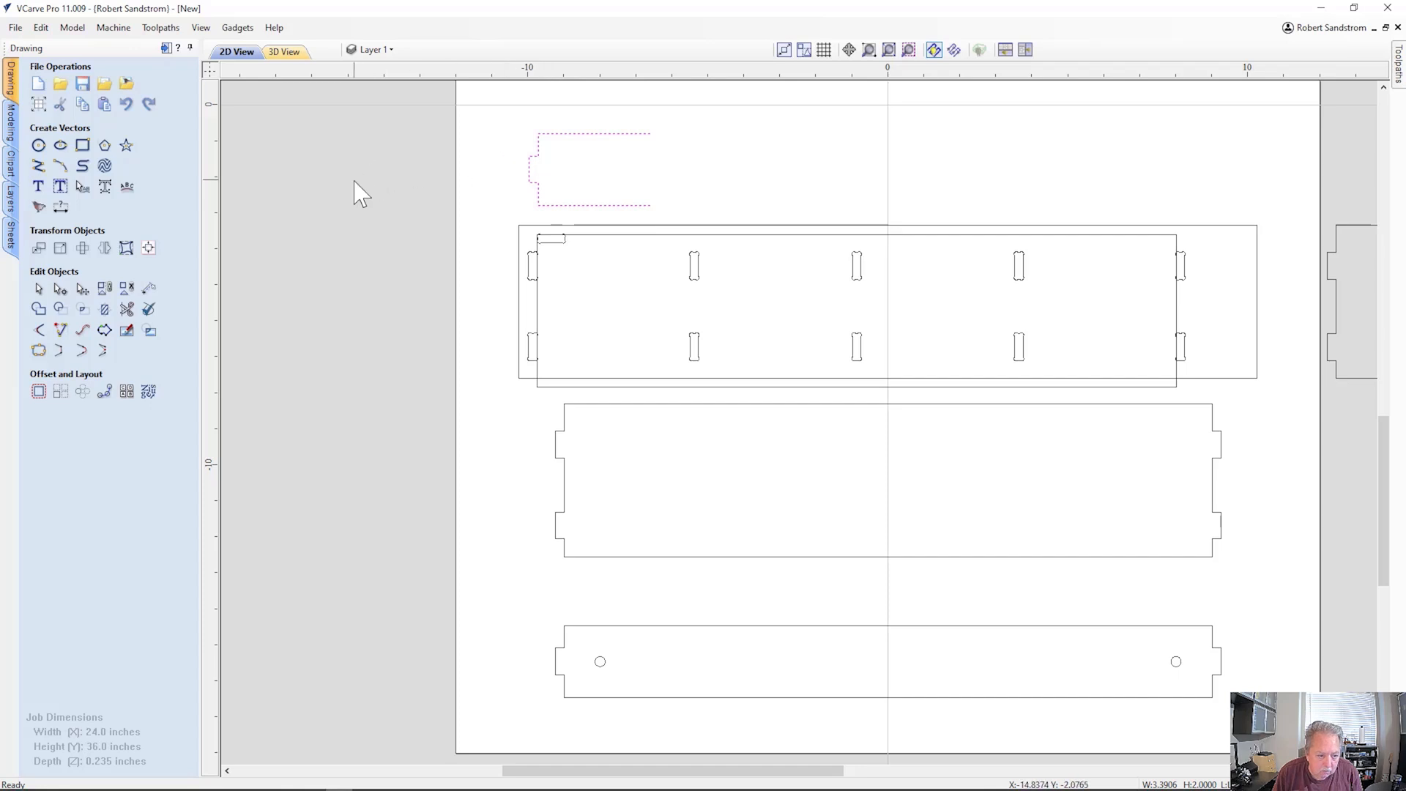
{"action": "key", "text": "9"}
{"action": "key", "text": "9"}
{"action": "key", "text": "9"}
{"action": "key", "text": "9"}
{"action": "key", "text": "9"}
{"action": "key", "text": "9"}
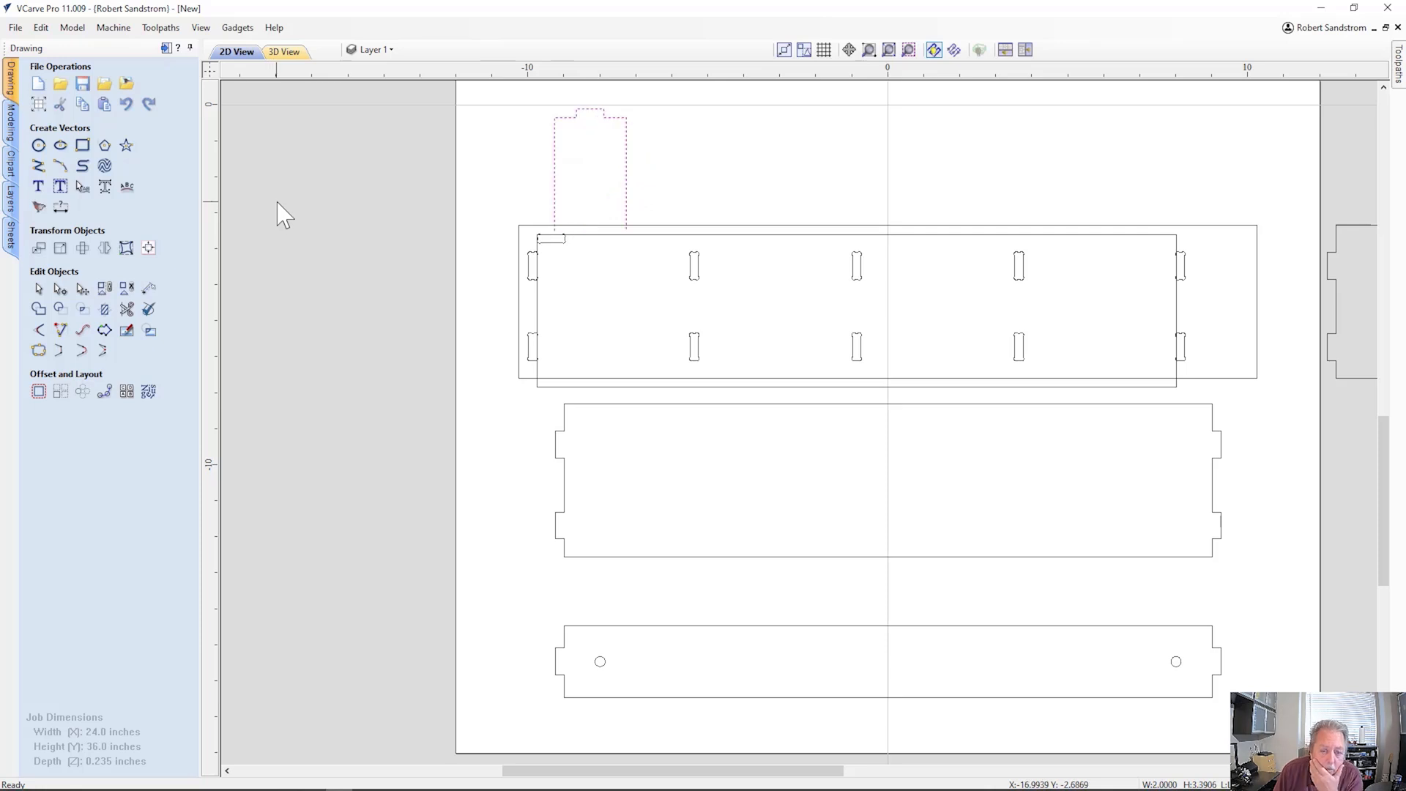
{"action": "left_click", "coordinate": [752, 178]}
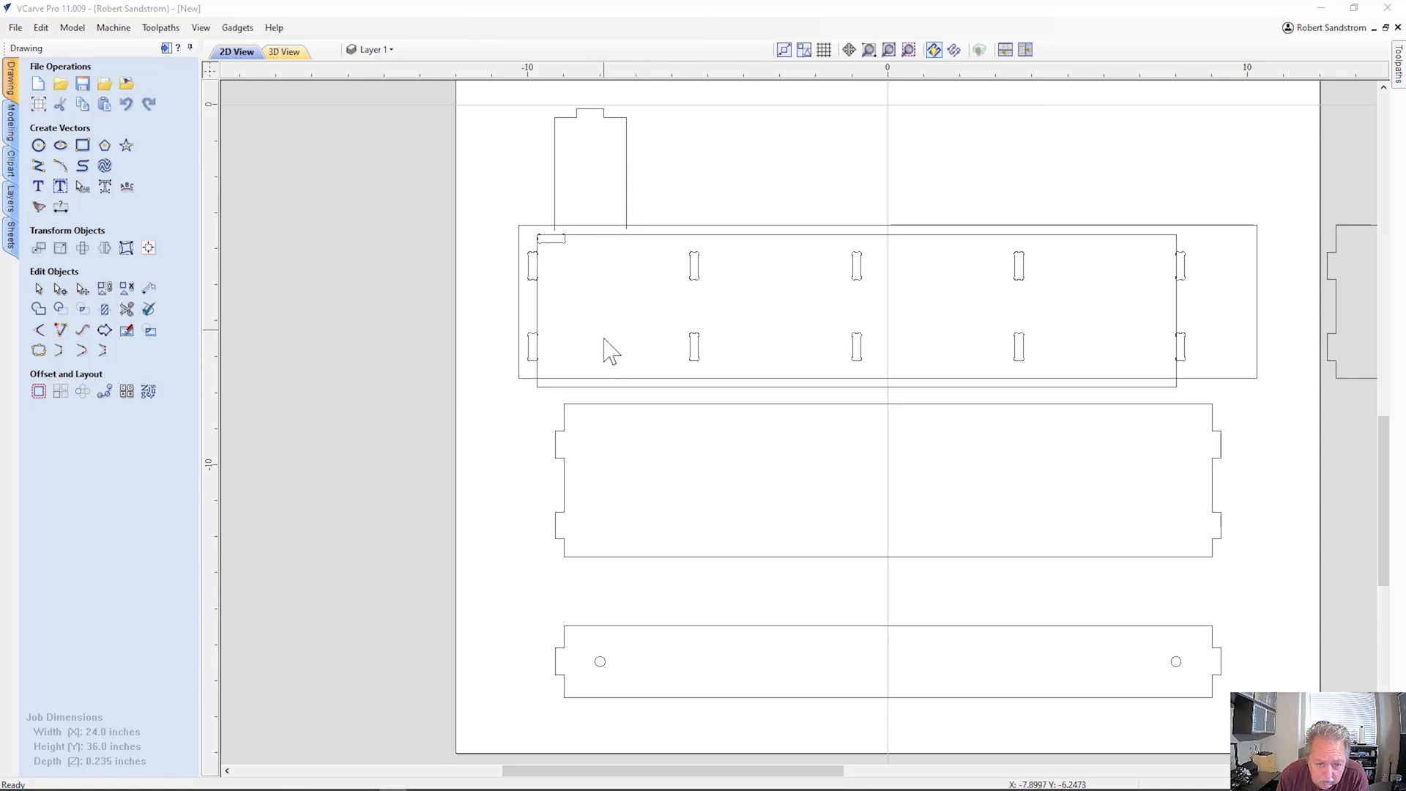
Align the rotated tabbed end piece to the inside top edge of the inner rectangle on the slotted panel.
{"action": "left_click", "coordinate": [555, 156]}
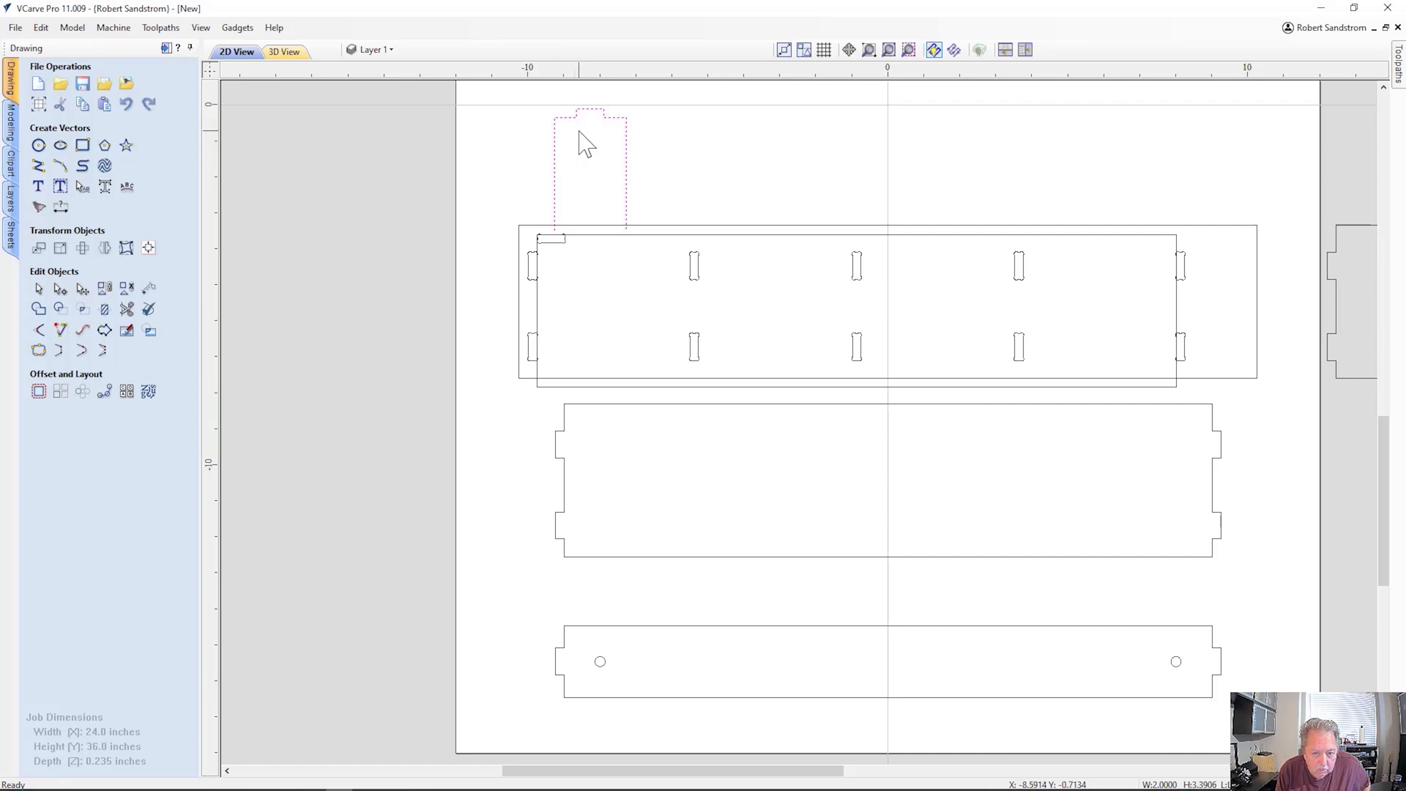
{"action": "left_click", "coordinate": [586, 235], "text": "shift"}
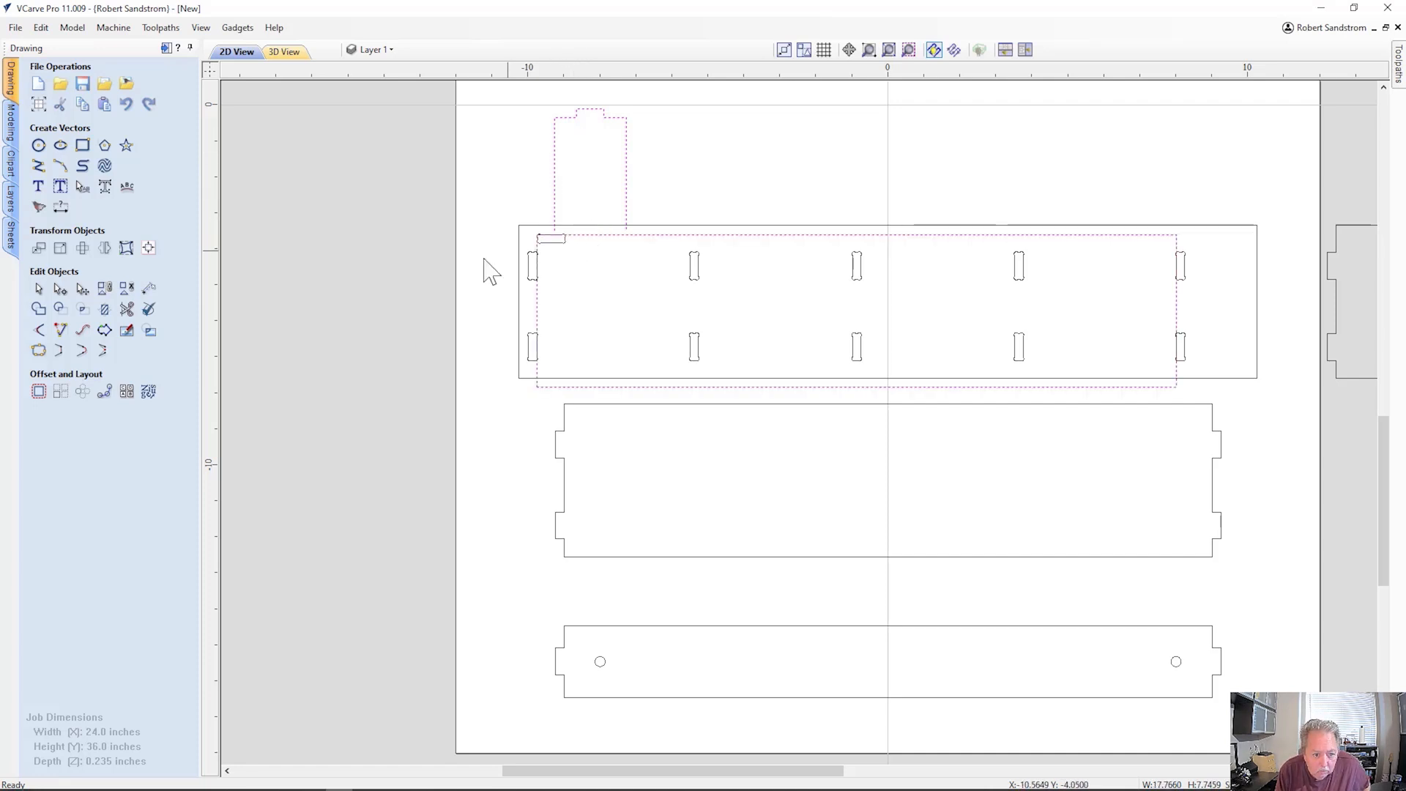
{"action": "left_click", "coordinate": [149, 248]}
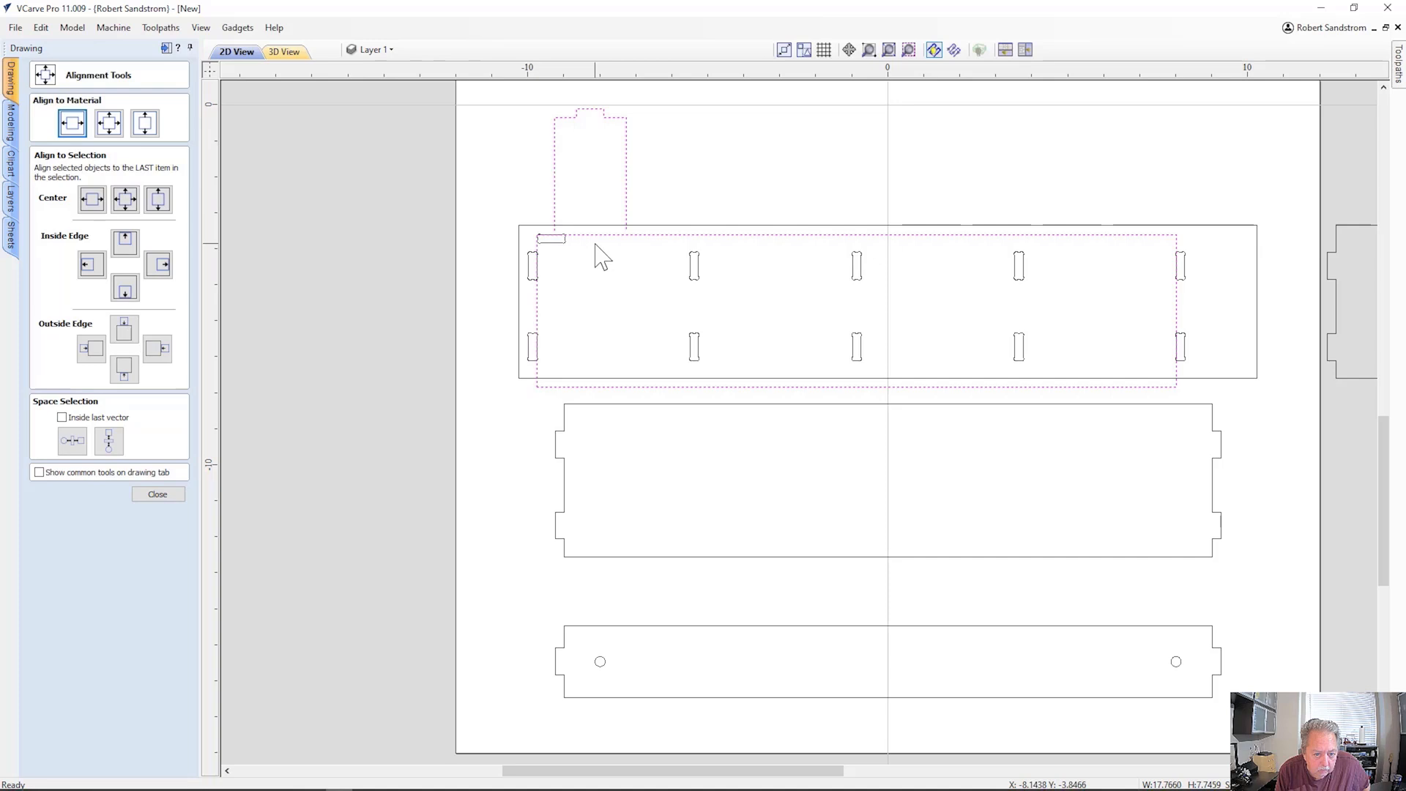
{"action": "left_click", "coordinate": [125, 249]}
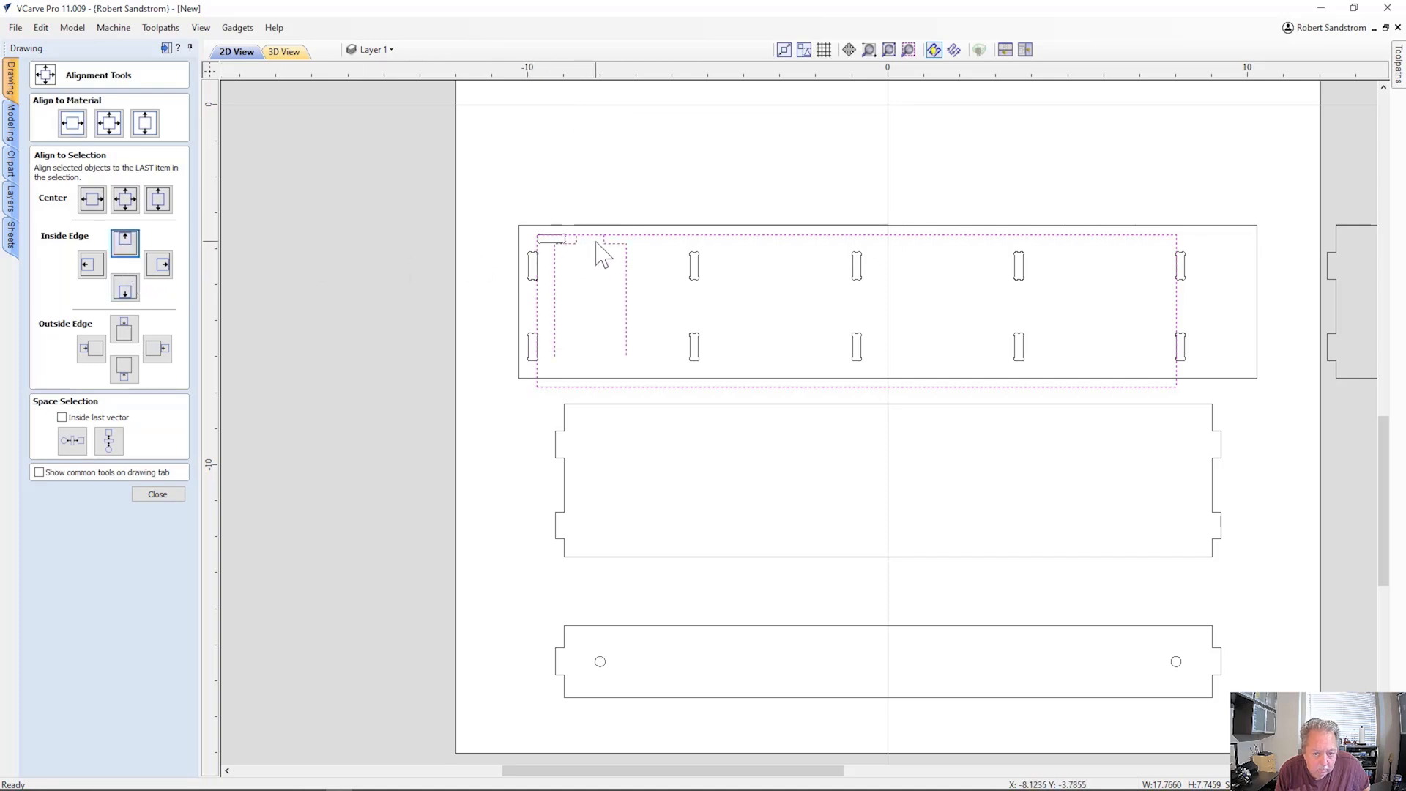
{"action": "scroll", "coordinate": [602, 253], "scroll_direction": "up", "scroll_amount": 1}
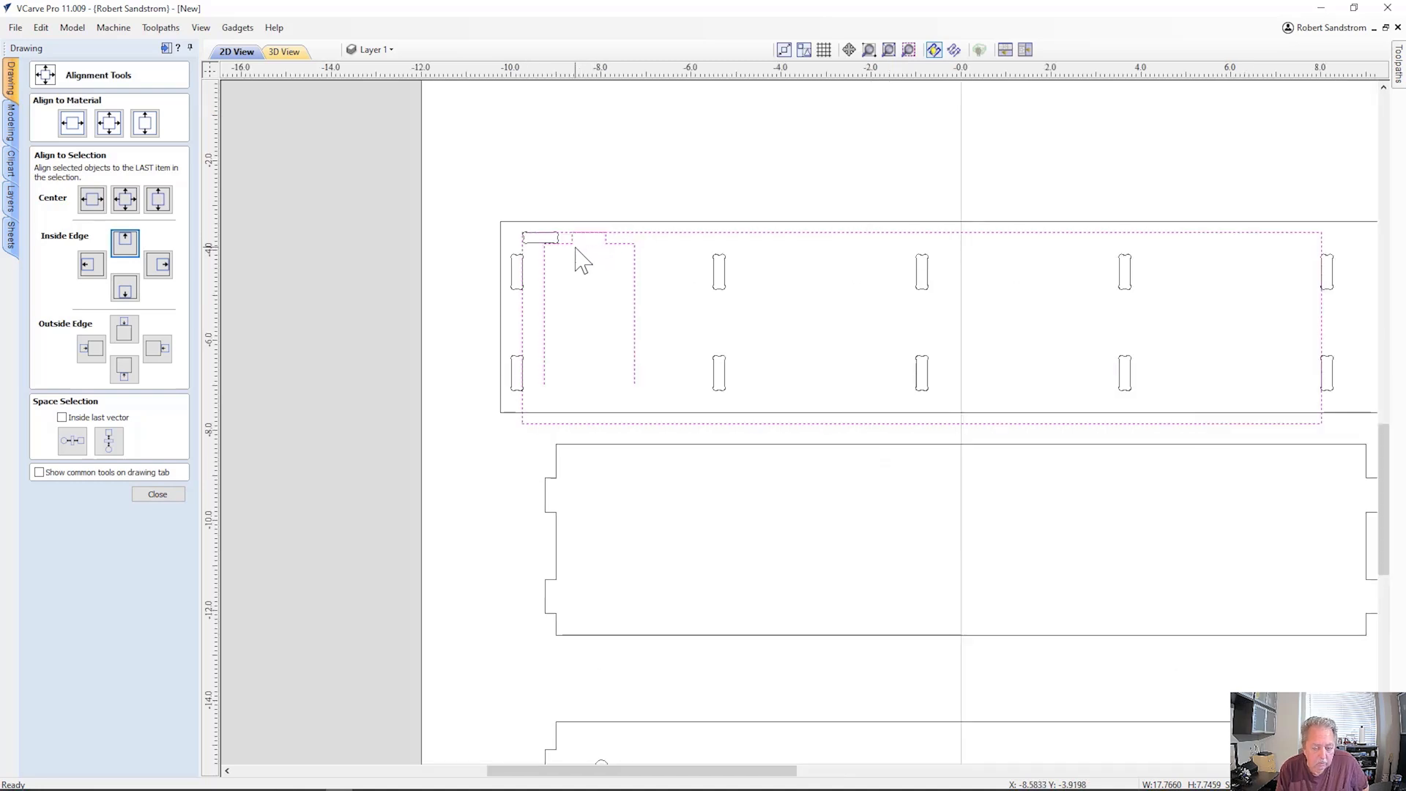
{"action": "left_click", "coordinate": [650, 272]}
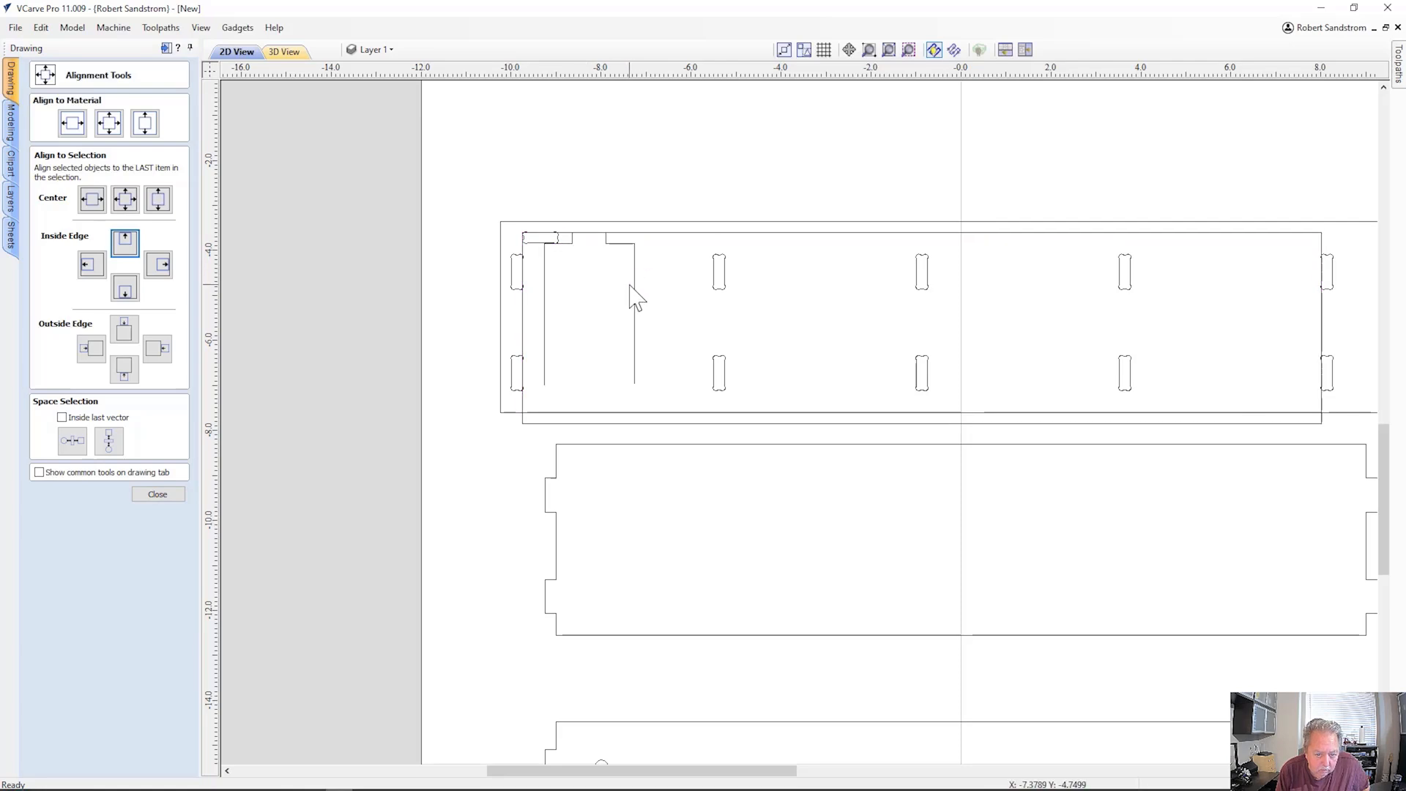
Align the tabbed end piece to the inside left edge of the inner rectangle.
{"action": "left_click", "coordinate": [634, 293]}
{"action": "scroll", "coordinate": [515, 271], "scroll_direction": "up", "scroll_amount": 5}
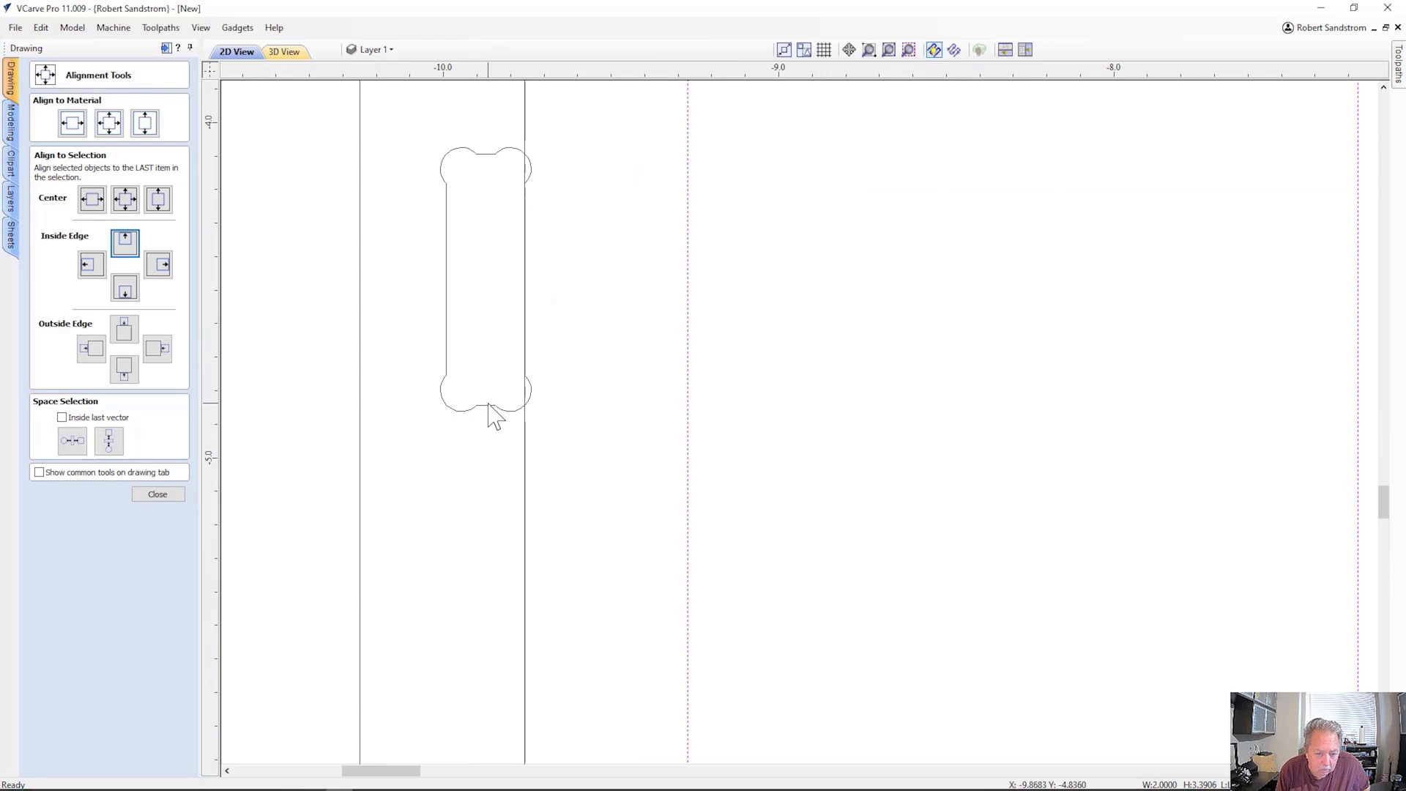
{"action": "left_click", "coordinate": [489, 405], "text": "shift"}
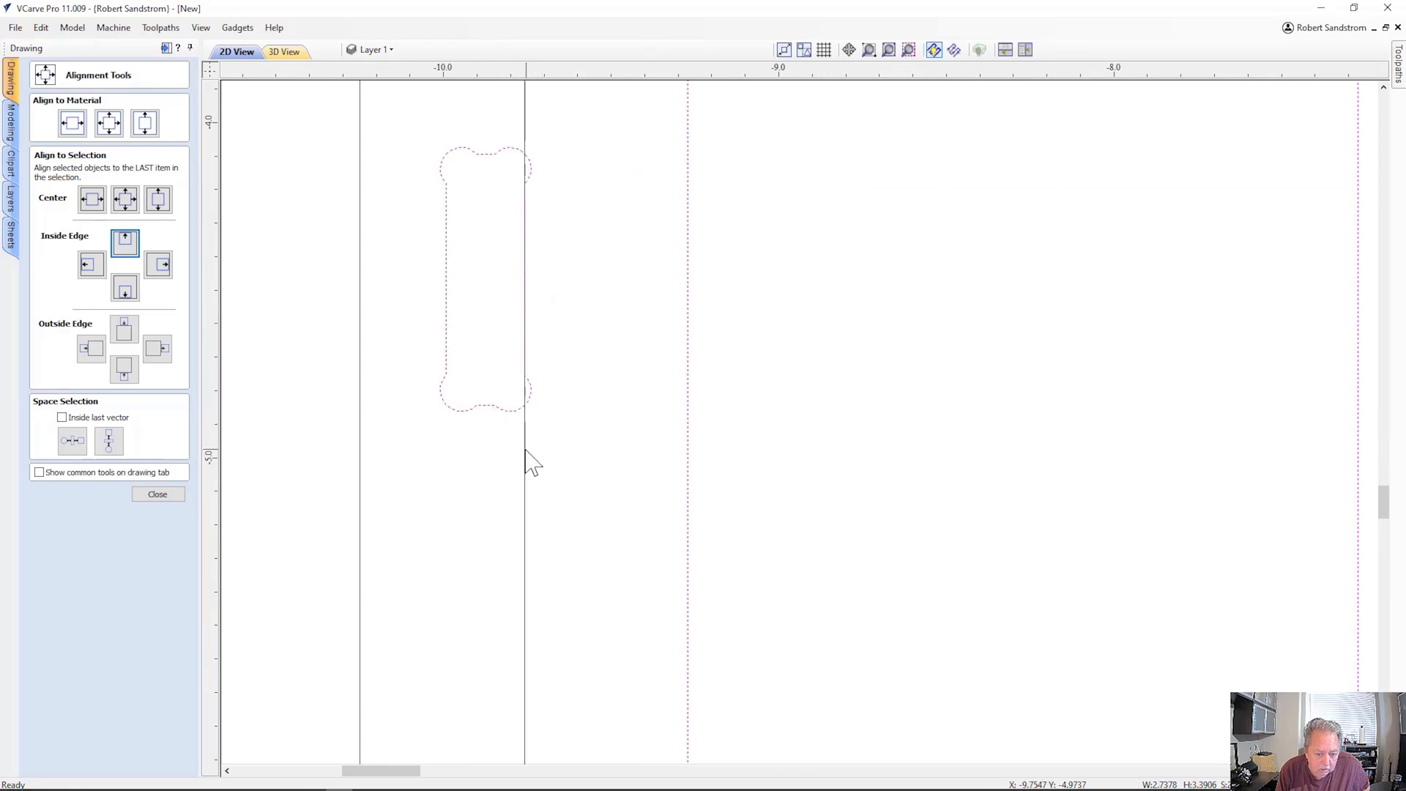
{"action": "left_click", "coordinate": [525, 449], "text": "shift"}
{"action": "left_click", "coordinate": [491, 431]}
{"action": "left_click", "coordinate": [689, 430]}
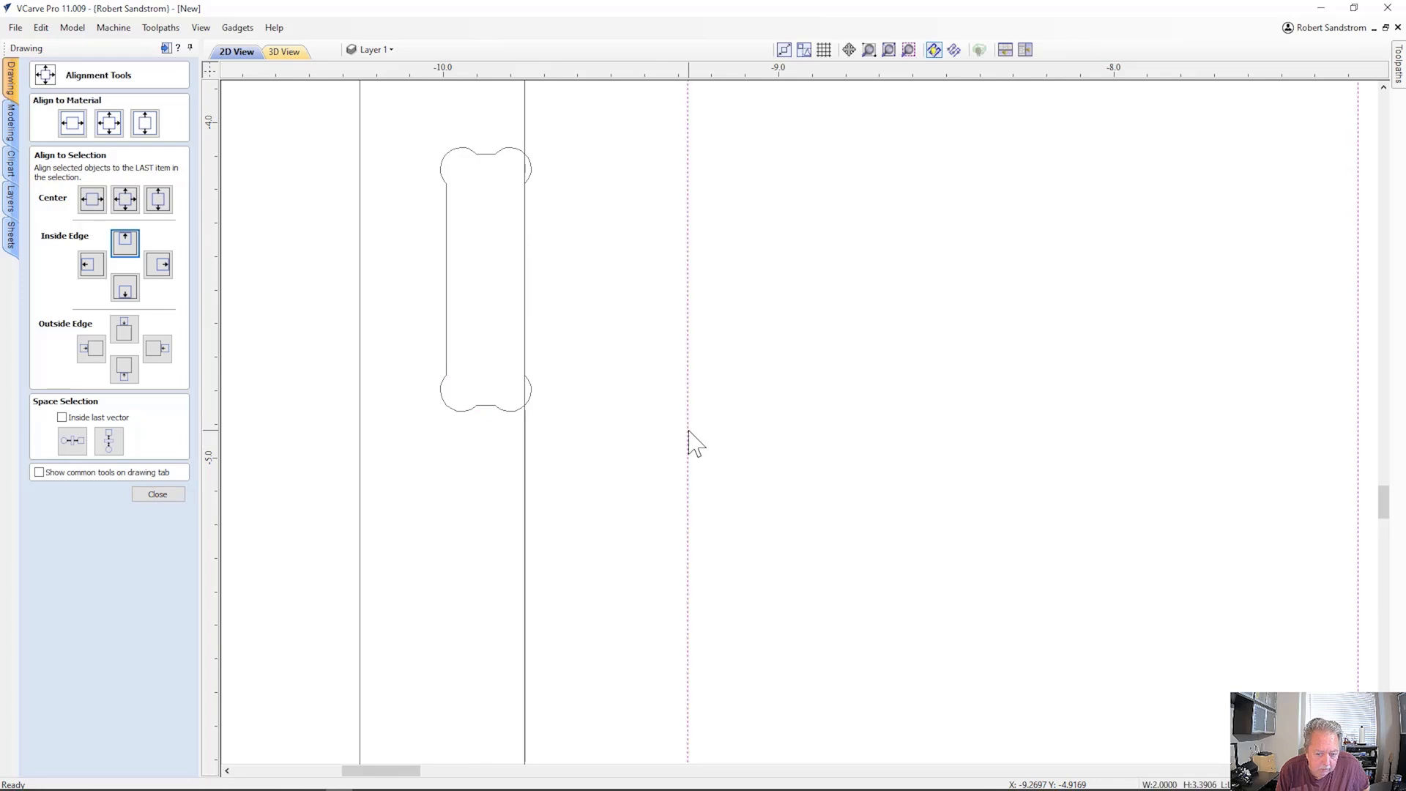
{"action": "left_click", "coordinate": [524, 446], "text": "shift"}
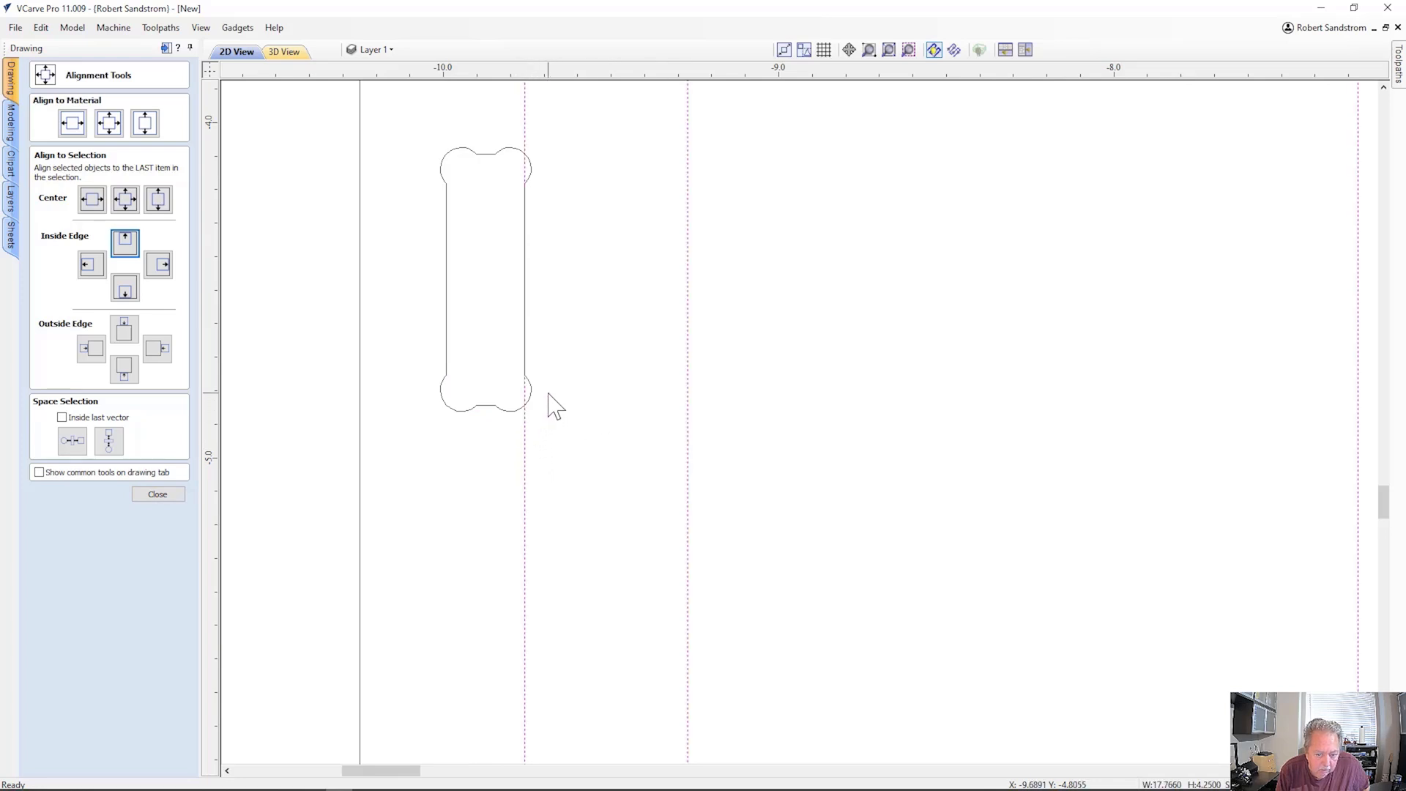
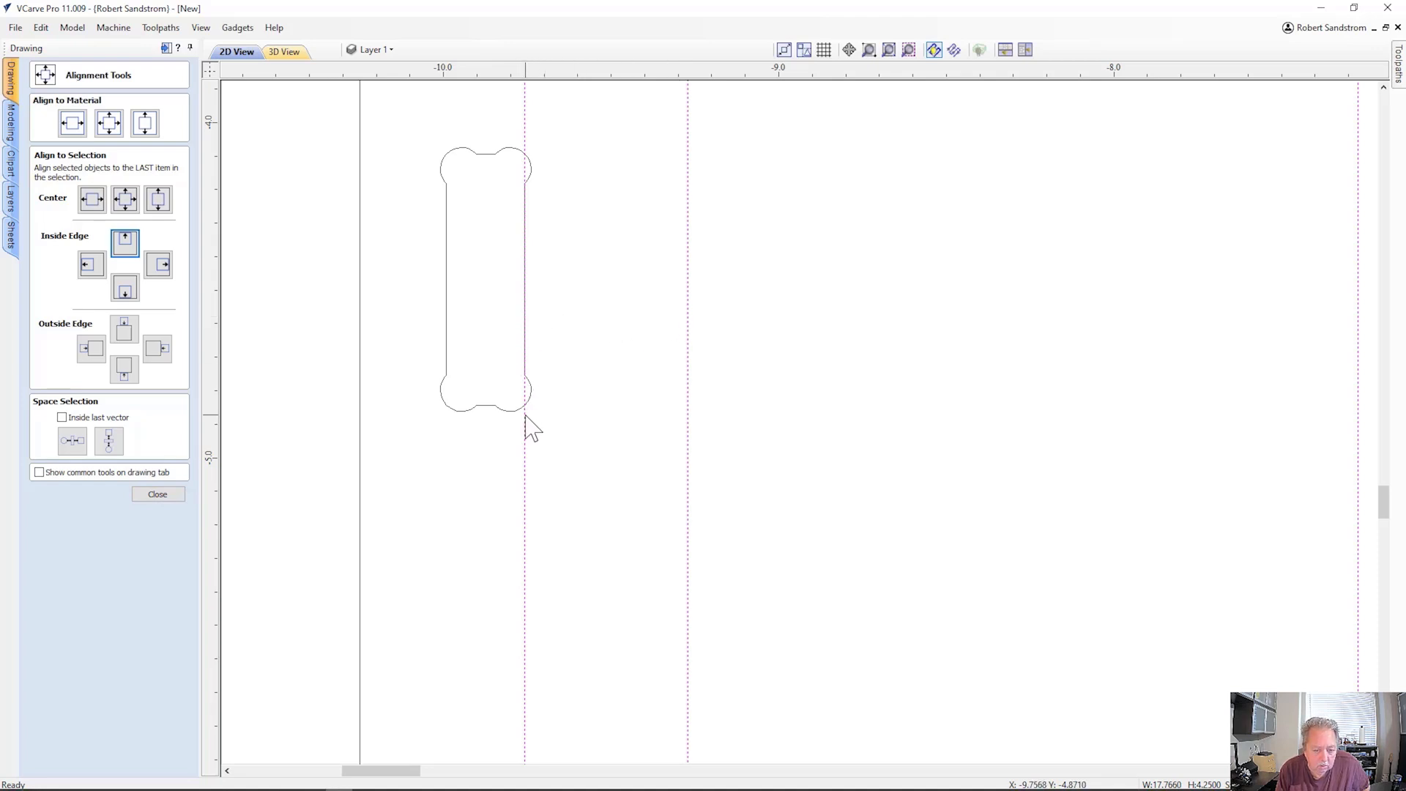
{"action": "left_click", "coordinate": [93, 269]}
{"action": "scroll", "coordinate": [770, 338], "scroll_direction": "down", "scroll_amount": 3}
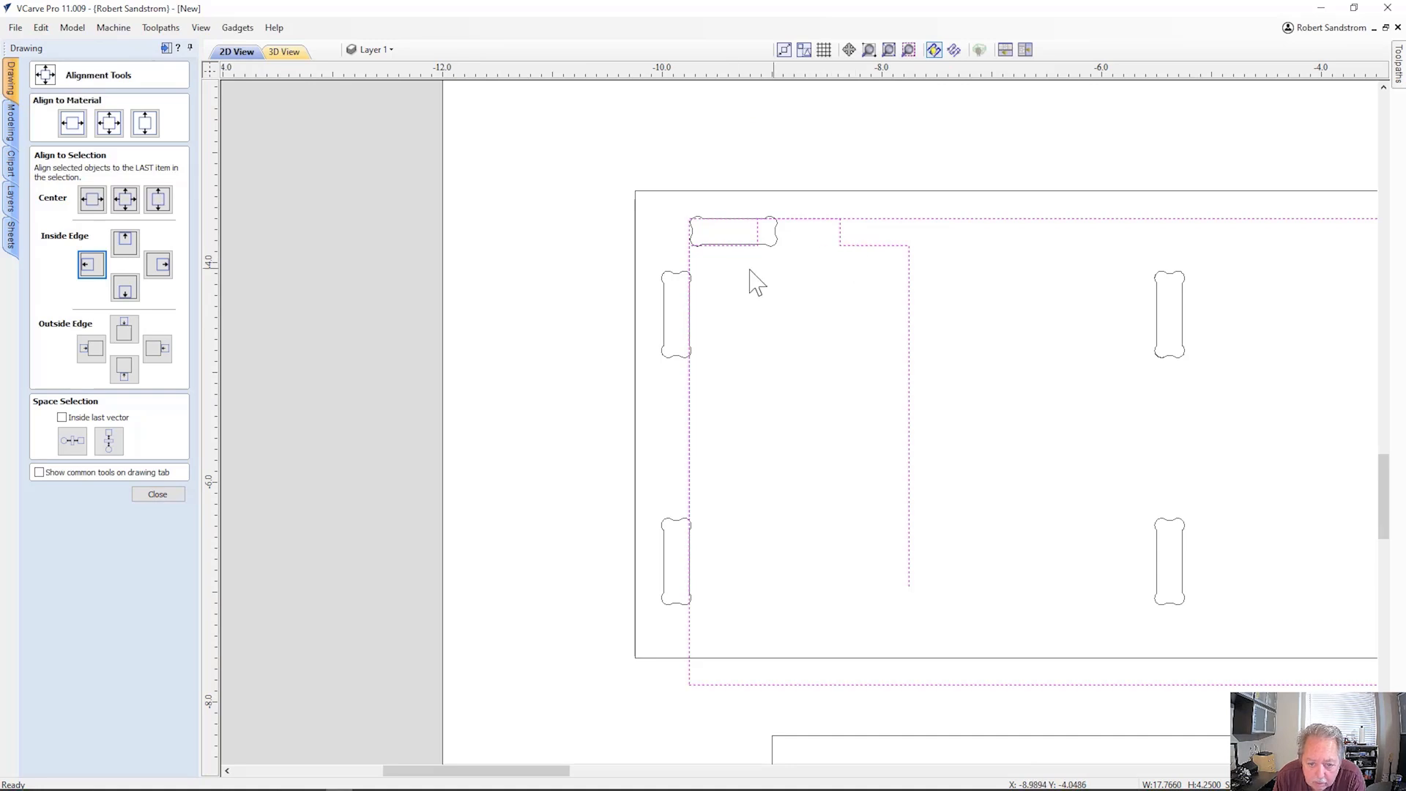
Center the horizontal dog-bone slot left-to-right on the tabbed end piece so it sits over the tab.
{"action": "left_click", "coordinate": [747, 338]}
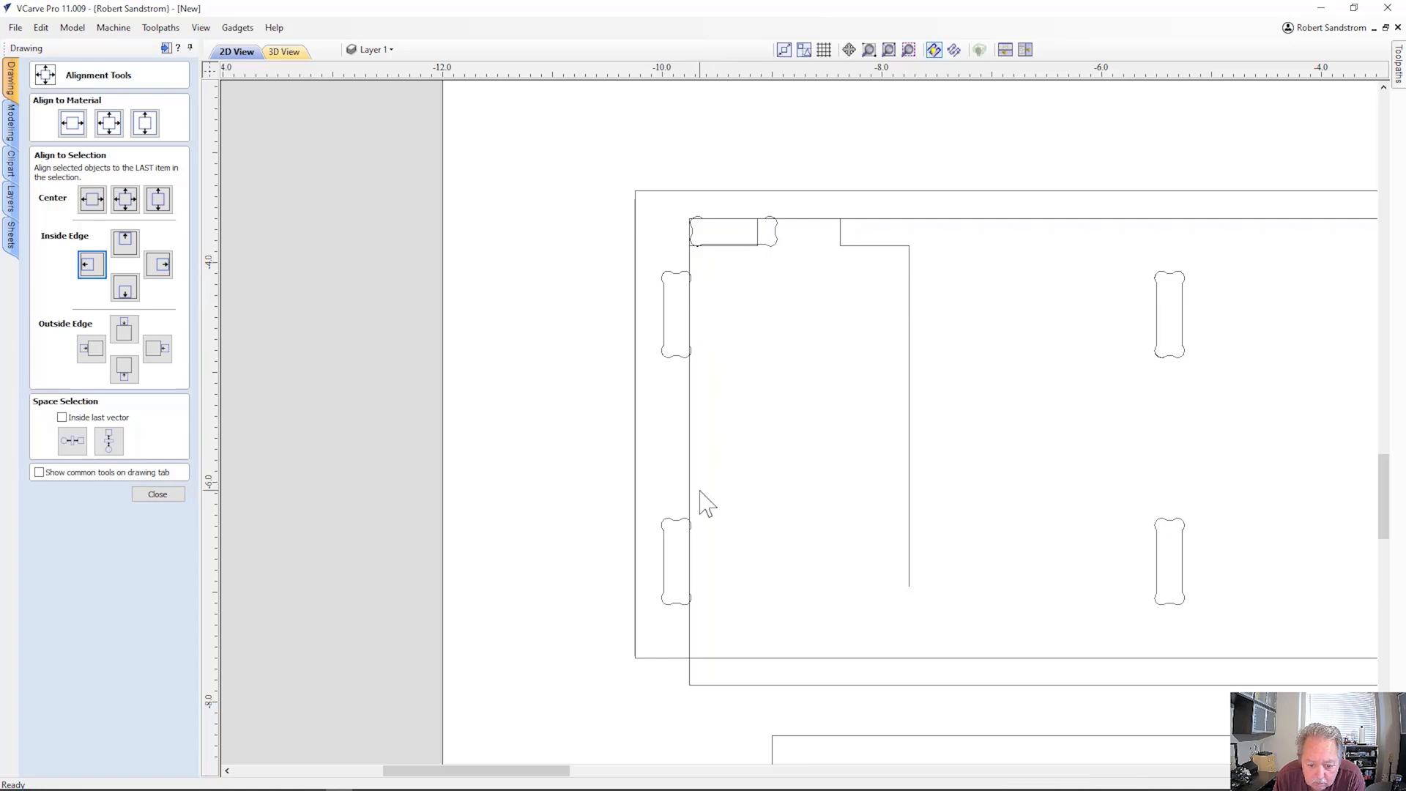
{"action": "left_click", "coordinate": [774, 249]}
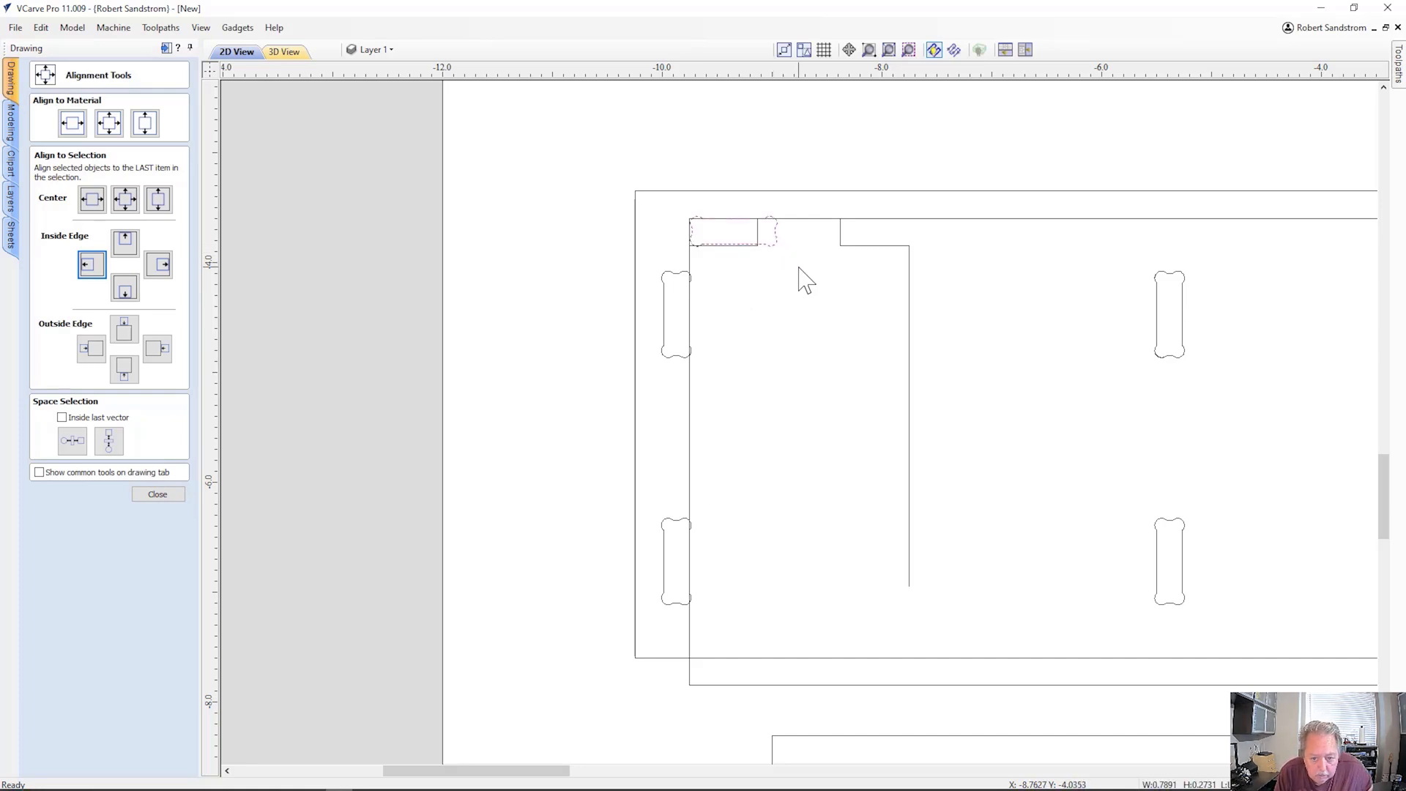
{"action": "left_click", "coordinate": [838, 245], "text": "shift"}
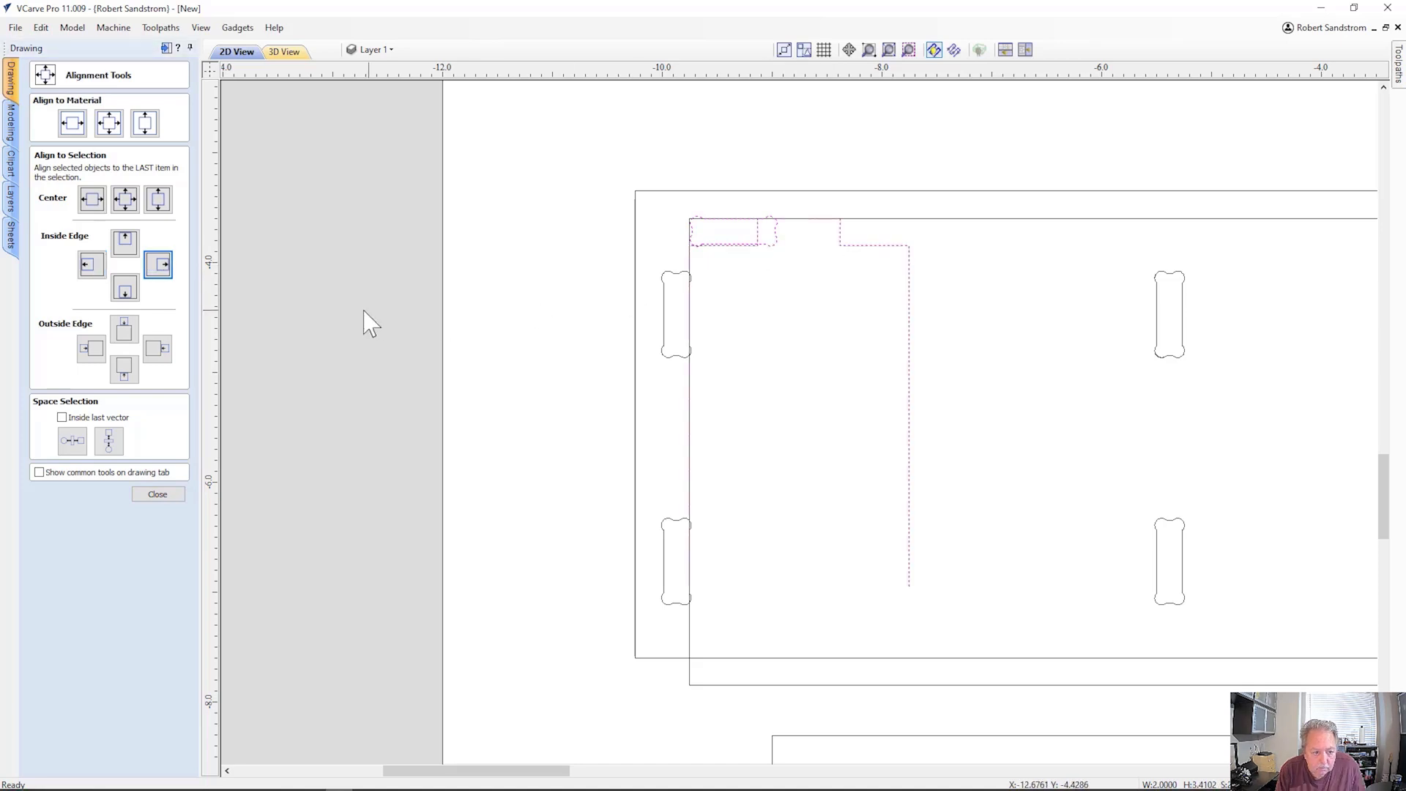
{"action": "left_click", "coordinate": [92, 200]}
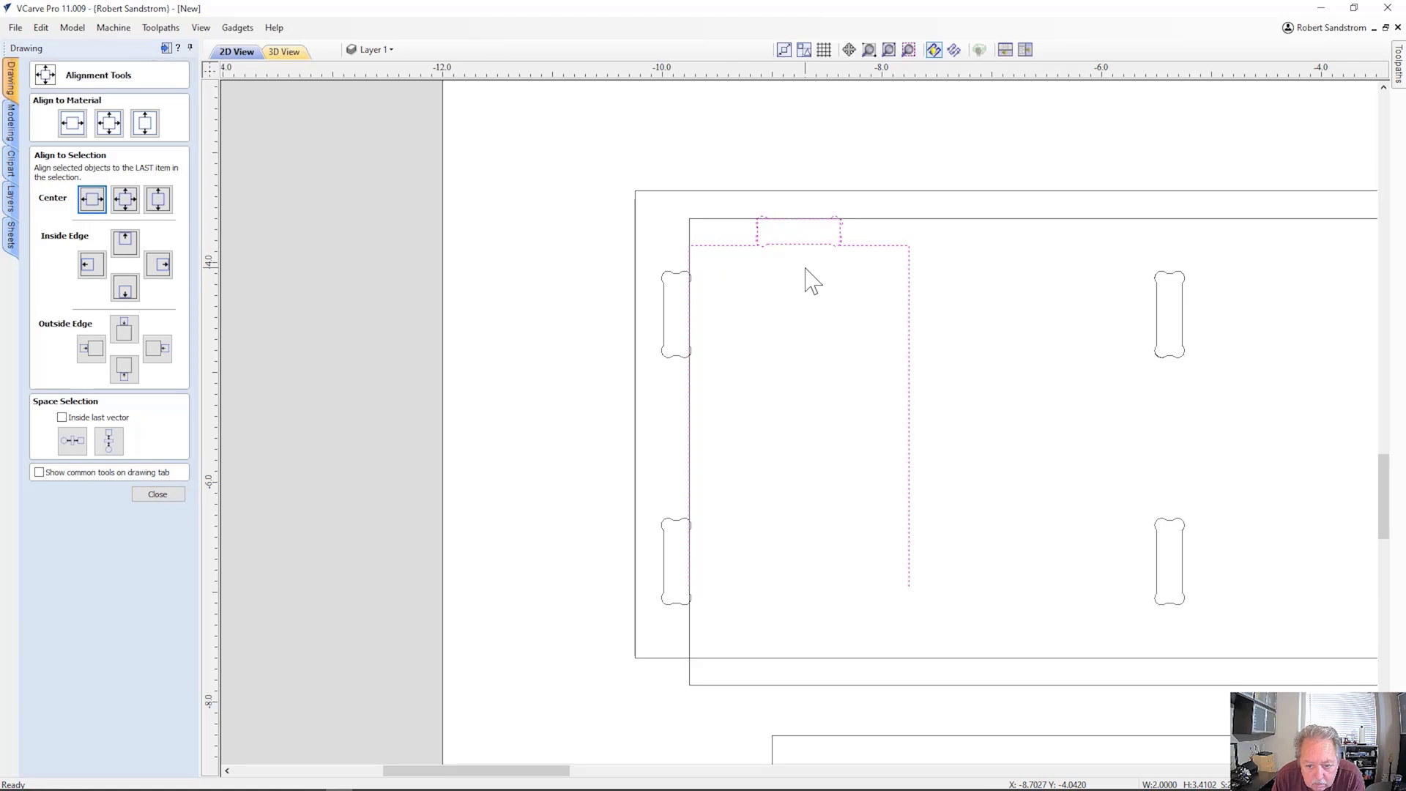
{"action": "scroll", "coordinate": [812, 284], "scroll_direction": "up", "scroll_amount": 3}
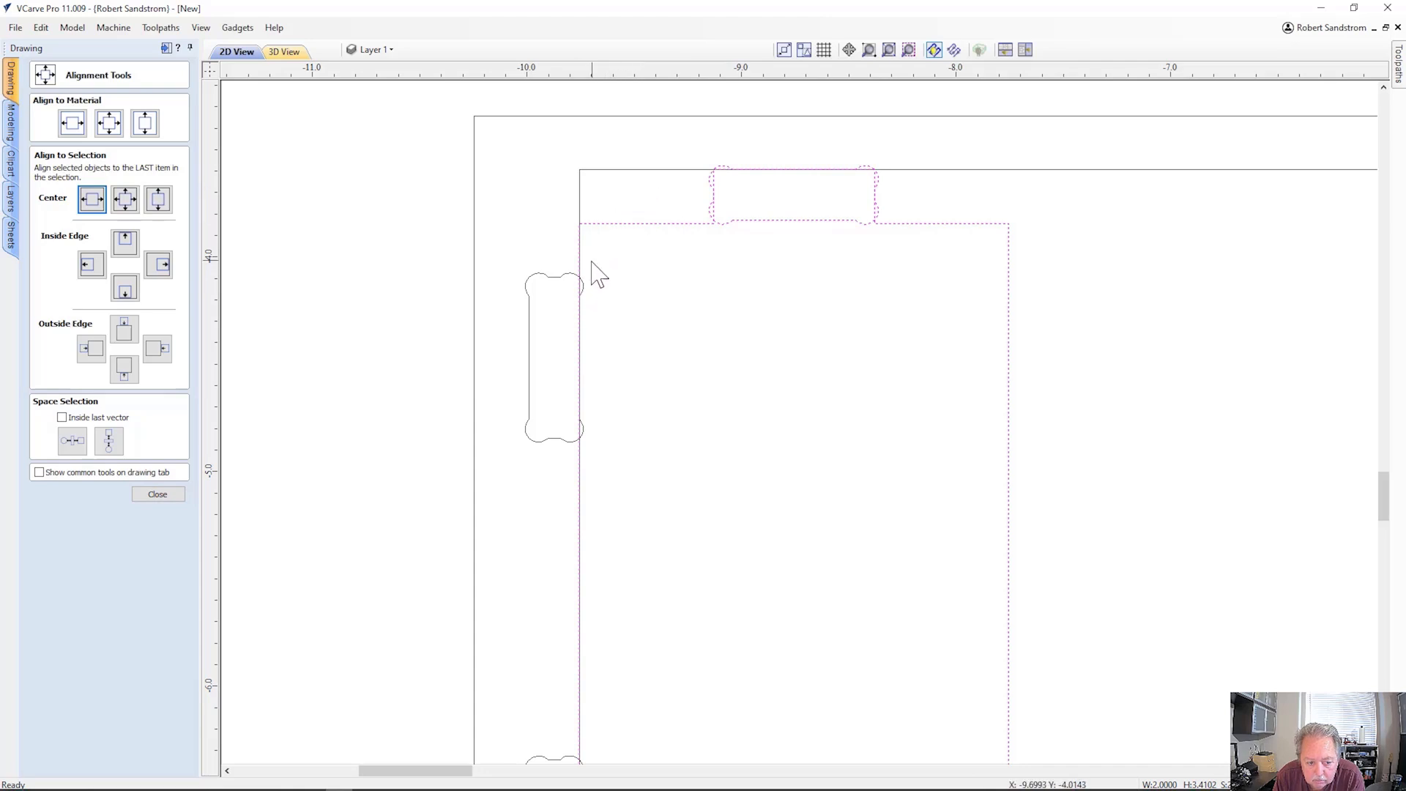
{"action": "left_click", "coordinate": [158, 495]}
{"action": "scroll", "coordinate": [813, 429], "scroll_direction": "down", "scroll_amount": 3}
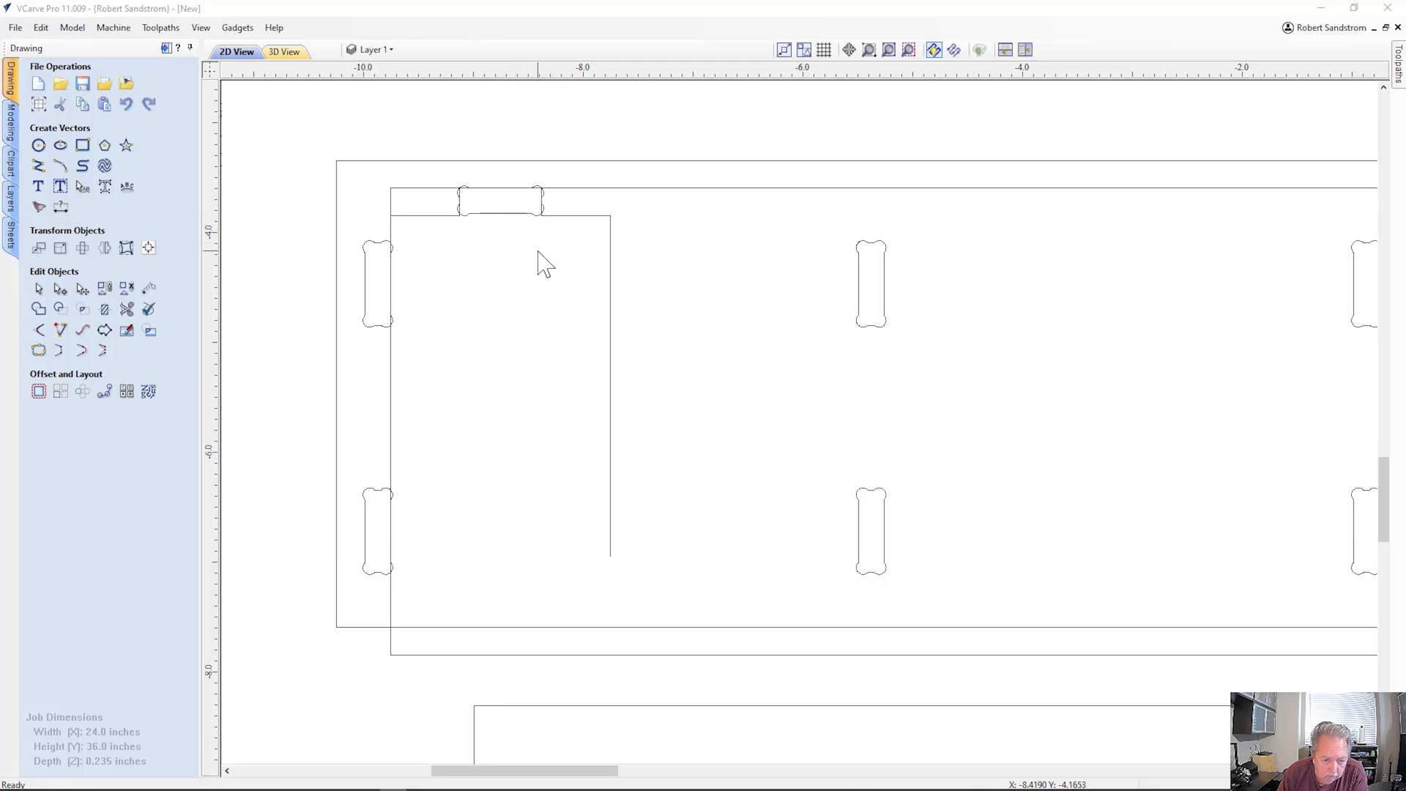
Move the panel's vertical dog-bone slots and the horizontal slot to a new layer named Slots with a green drawing color.
{"action": "scroll", "coordinate": [785, 298], "scroll_direction": "down", "scroll_amount": 3}
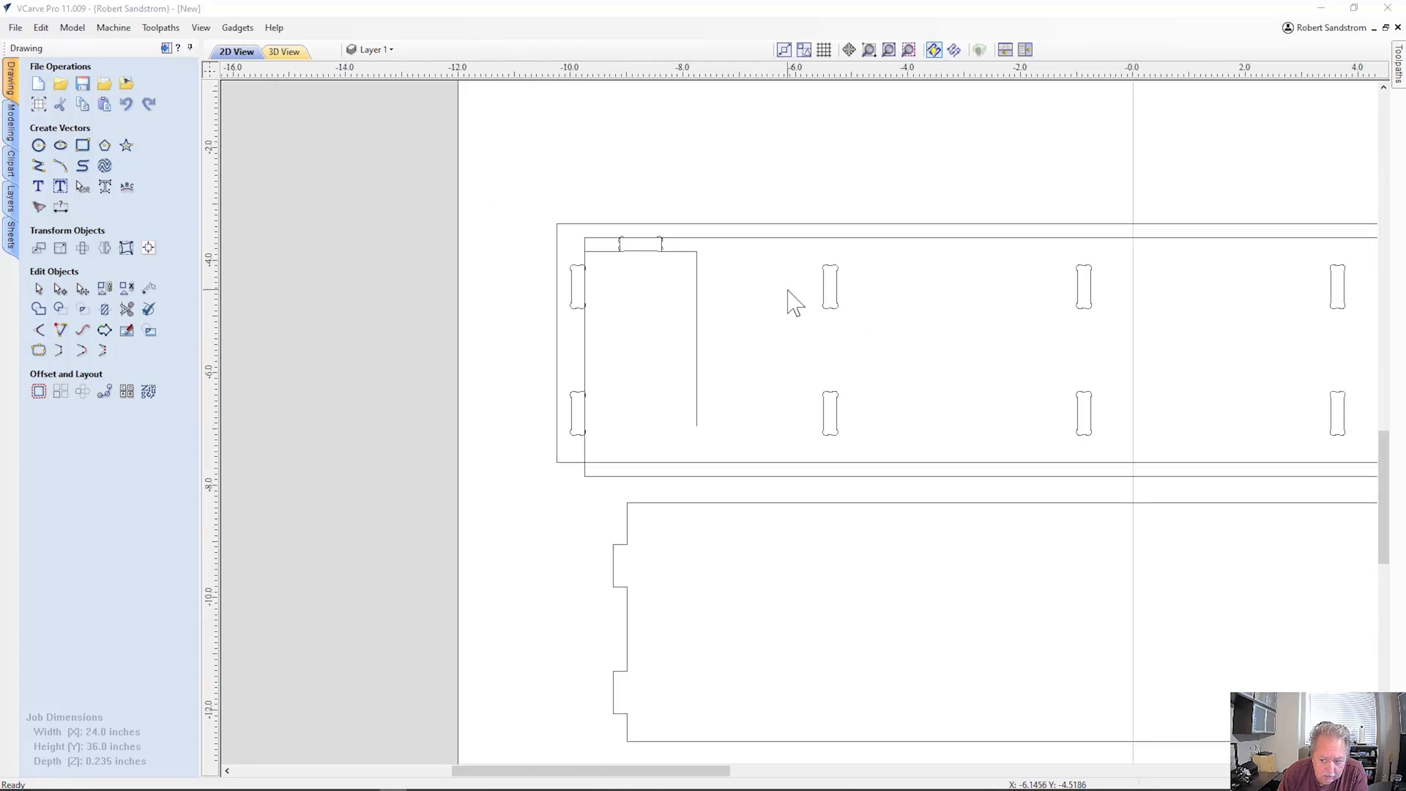
{"action": "middle_click_drag", "start_coordinate": [863, 315], "coordinate": [711, 316]}
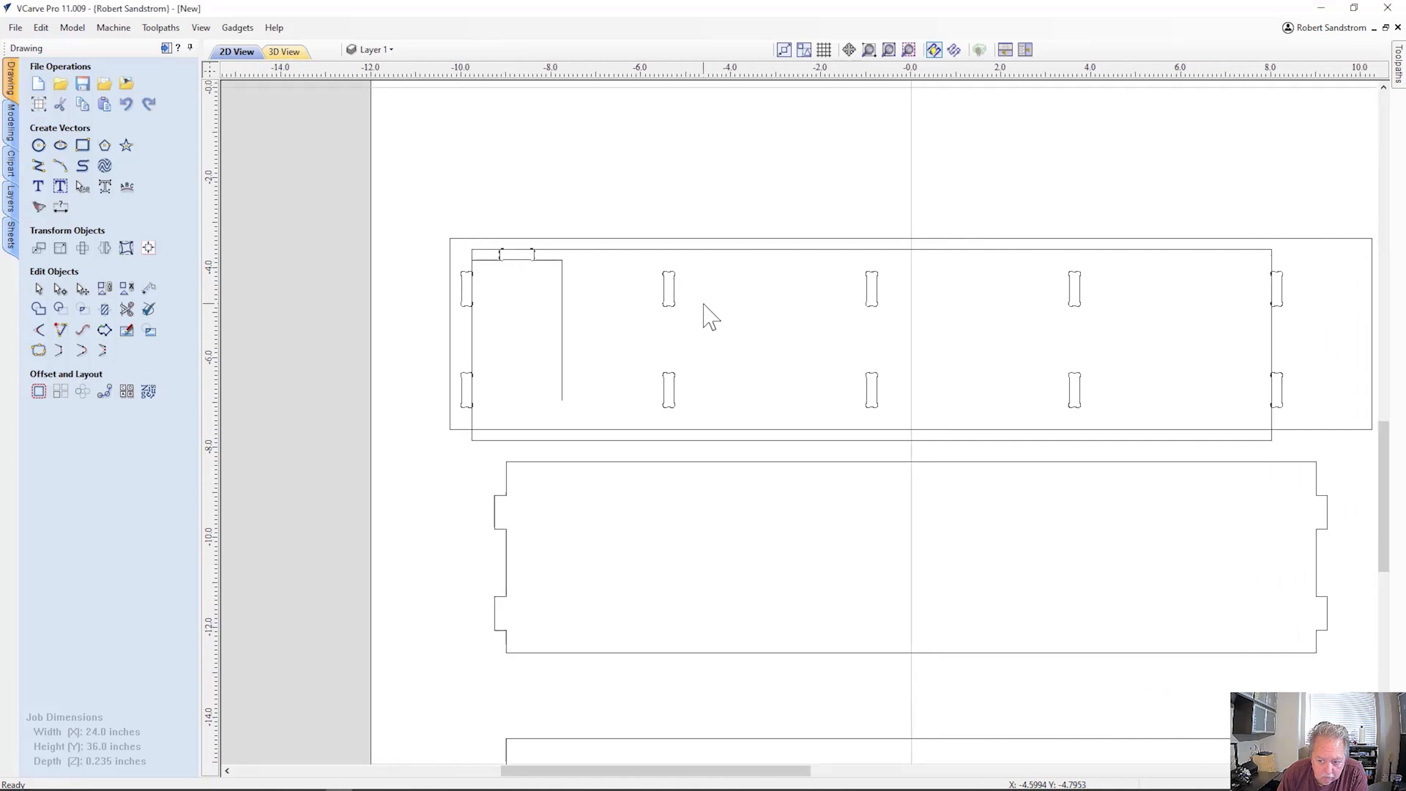
{"action": "scroll", "coordinate": [709, 316], "scroll_direction": "down", "scroll_amount": 1}
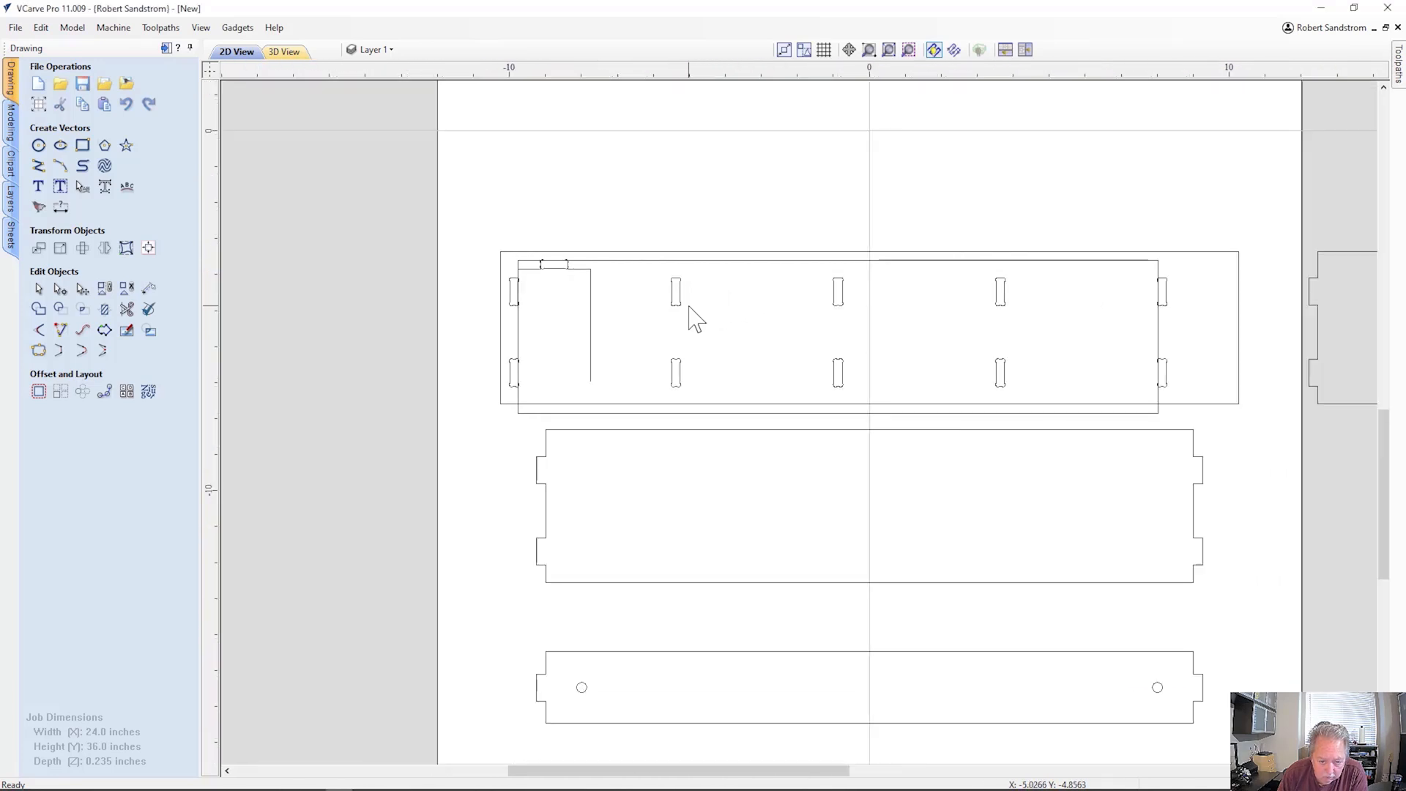
{"action": "scroll", "coordinate": [694, 318], "scroll_direction": "up", "scroll_amount": 2}
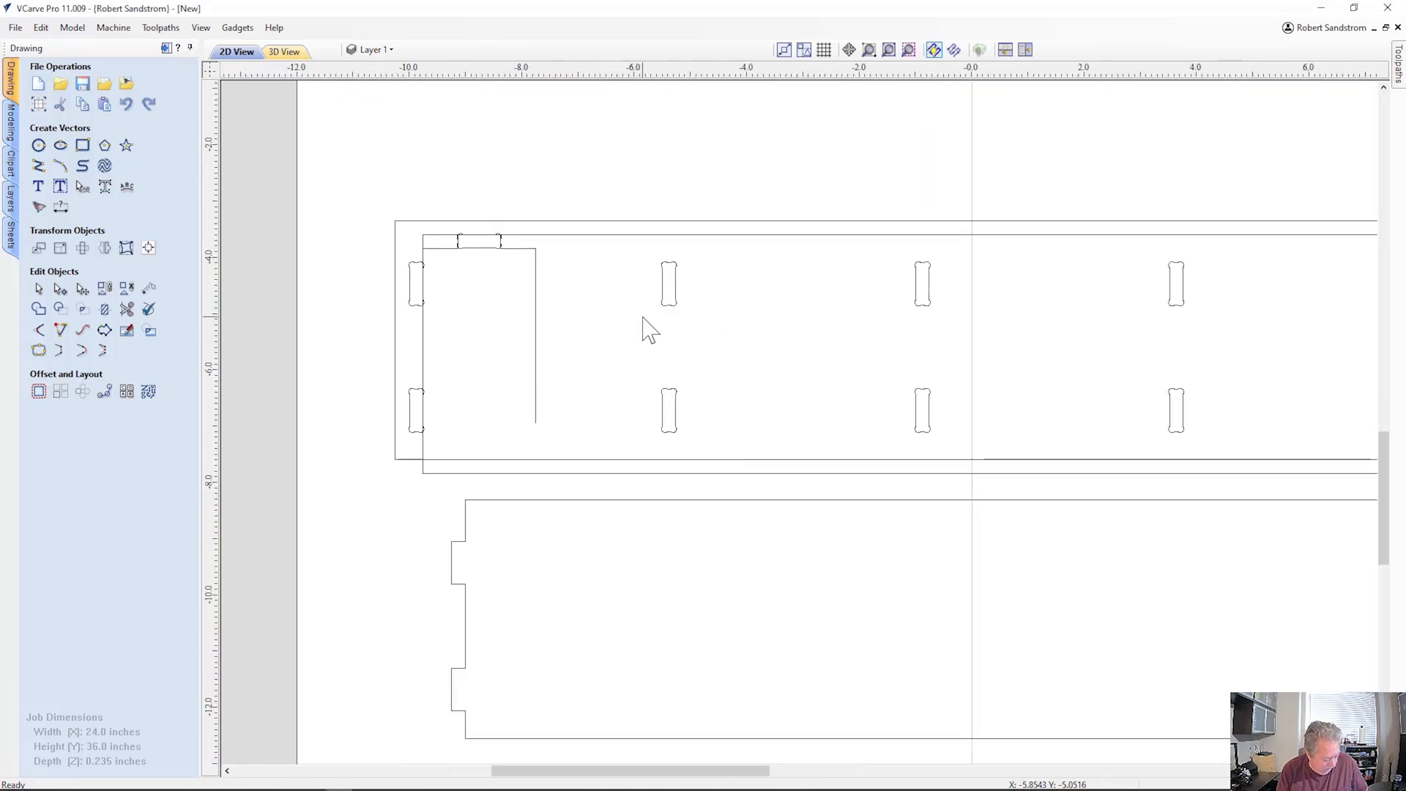
{"action": "left_click", "coordinate": [410, 291]}
{"action": "left_click", "coordinate": [418, 397], "text": "shift"}
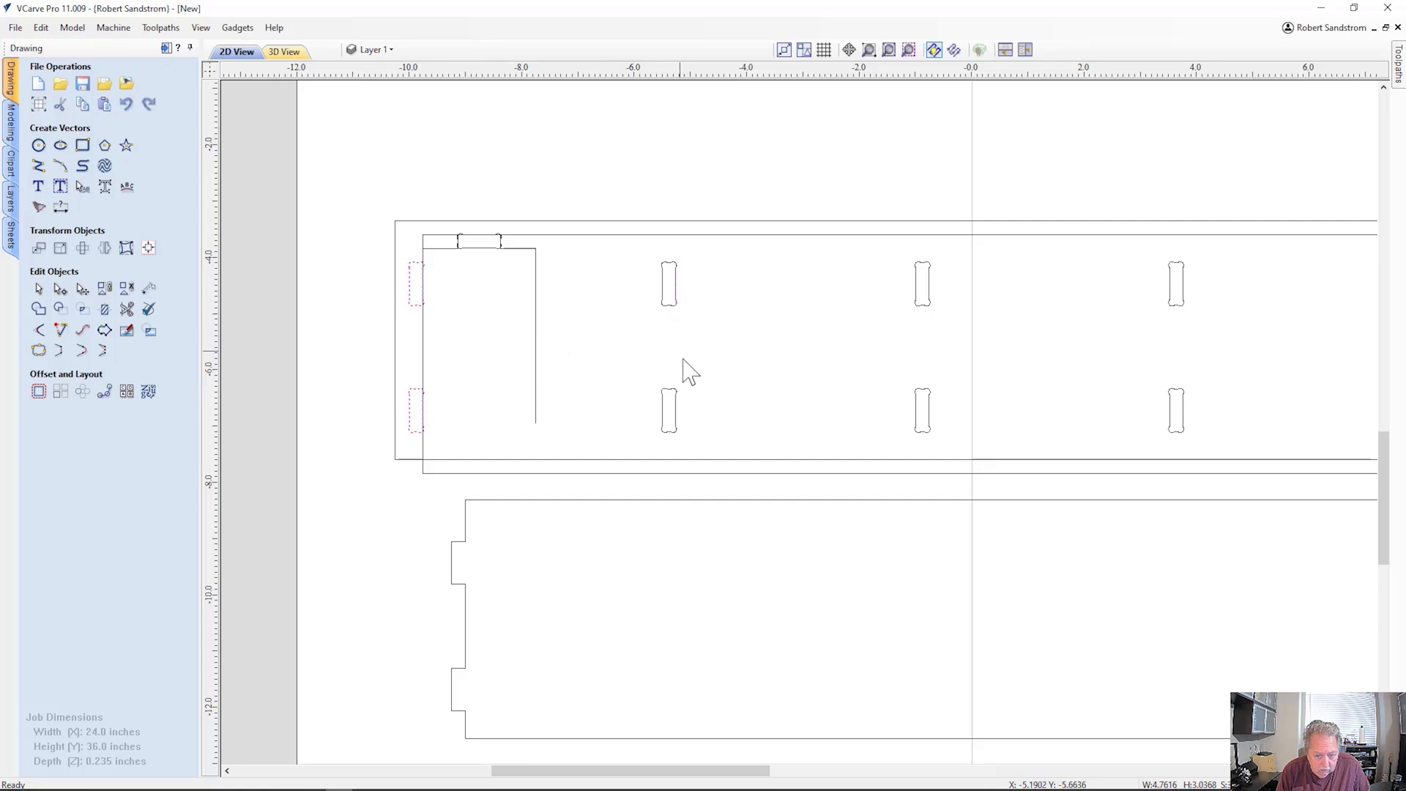
{"action": "left_click", "coordinate": [675, 410], "text": "shift"}
{"action": "left_click", "coordinate": [924, 414], "text": "shift"}
{"action": "left_click", "coordinate": [1172, 296], "text": "shift"}
{"action": "scroll", "coordinate": [463, 265], "scroll_direction": "up", "scroll_amount": 3}
{"action": "left_click", "coordinate": [467, 246], "text": "shift"}
{"action": "right_click", "coordinate": [487, 234]}
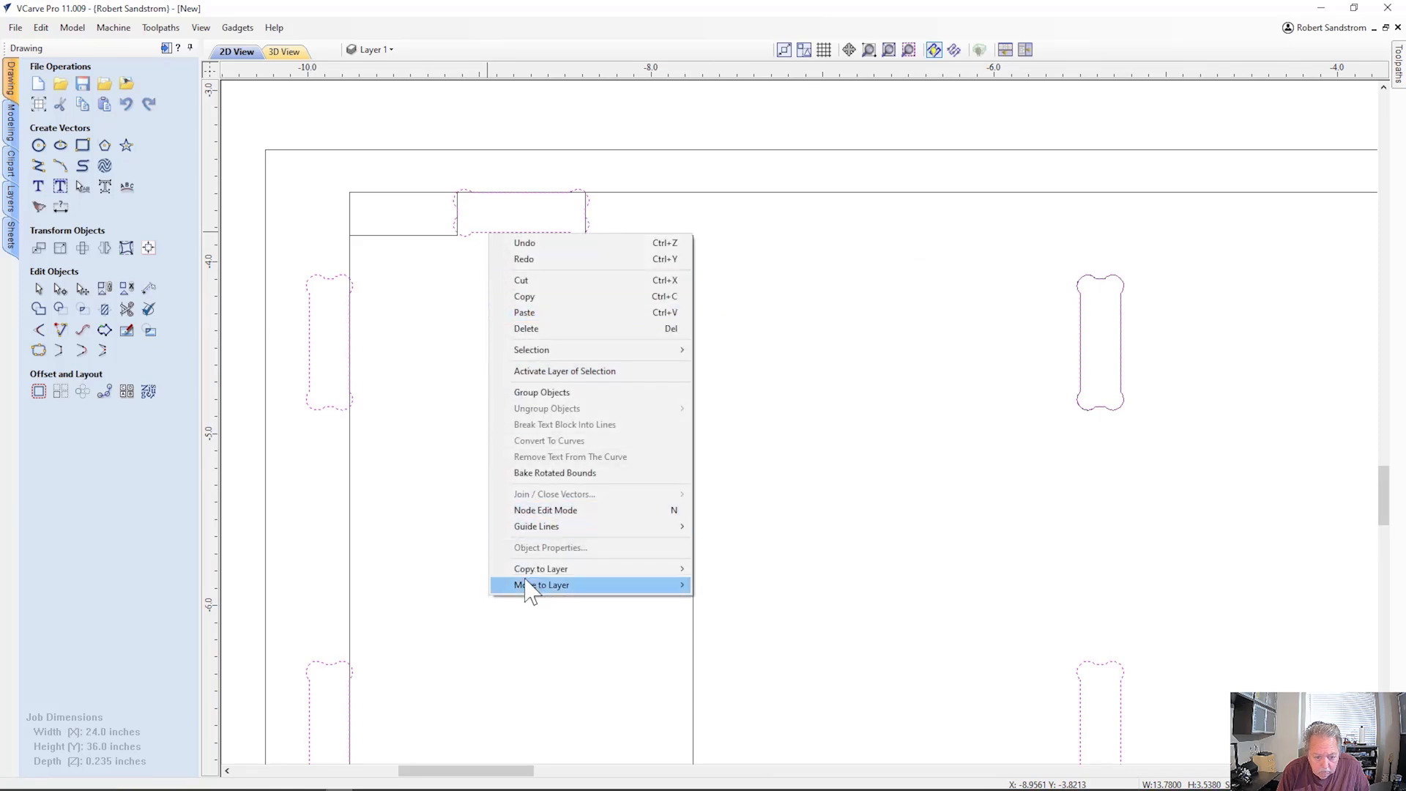
{"action": "mouse_move", "coordinate": [528, 590]}
{"action": "left_click", "coordinate": [720, 607]}
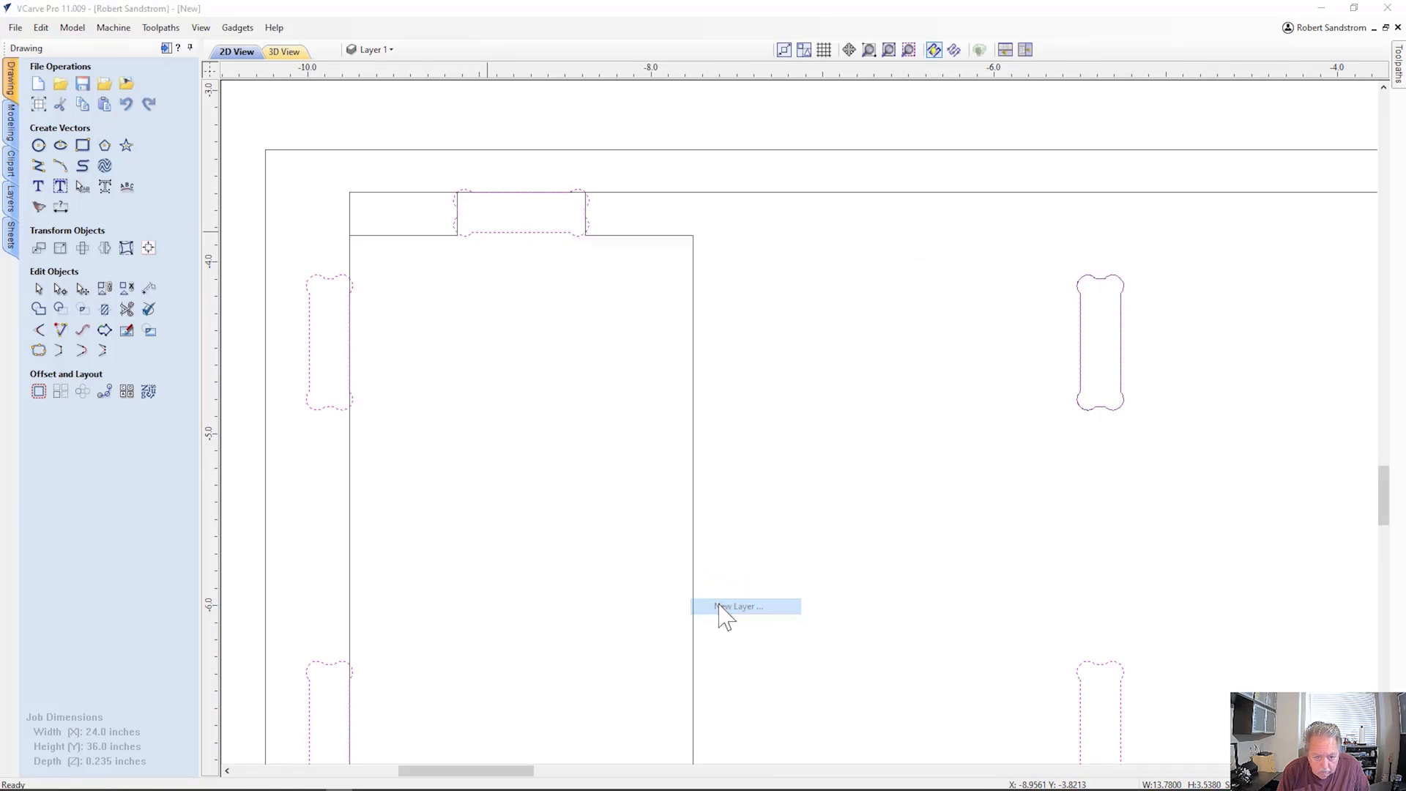
{"action": "type", "text": "Slots"}
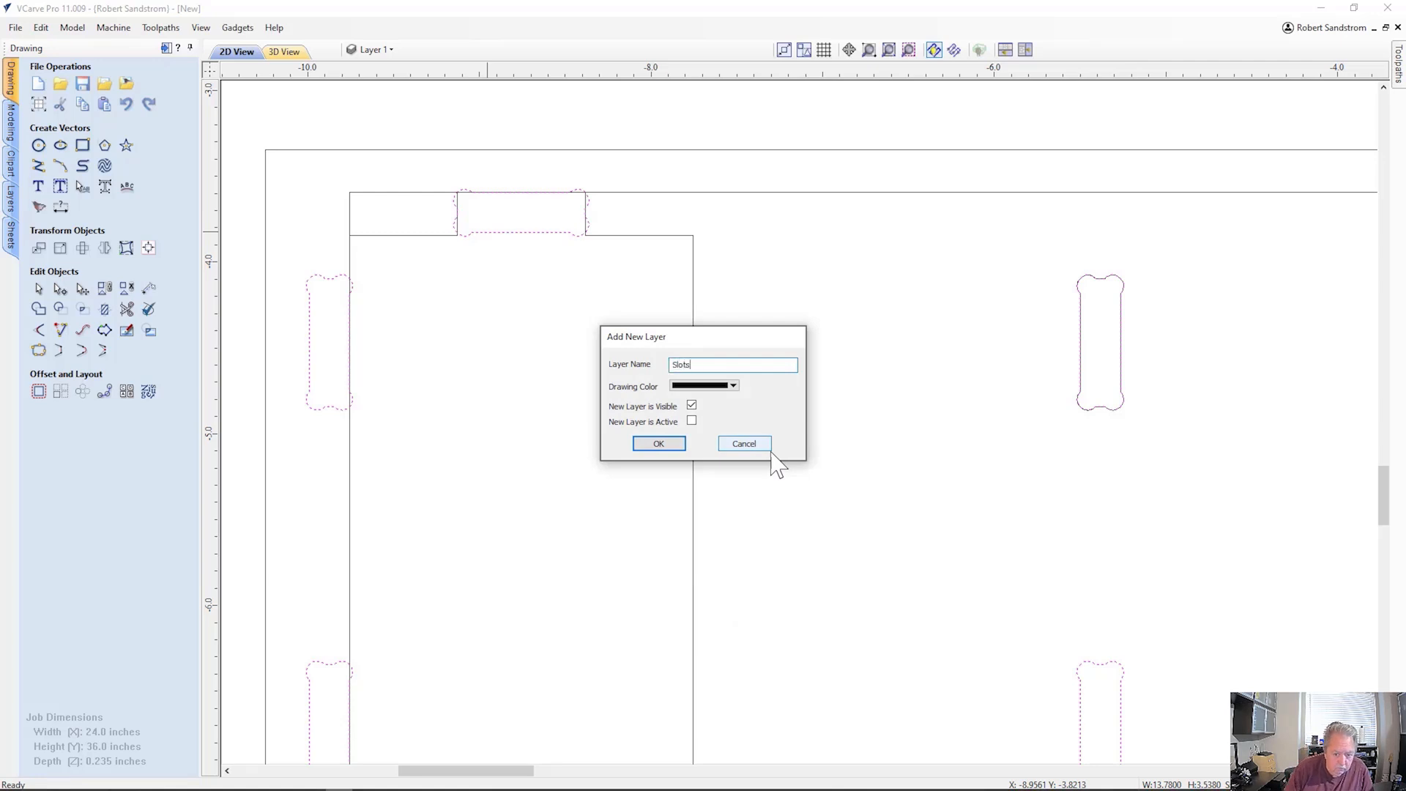
{"action": "left_click", "coordinate": [733, 388]}
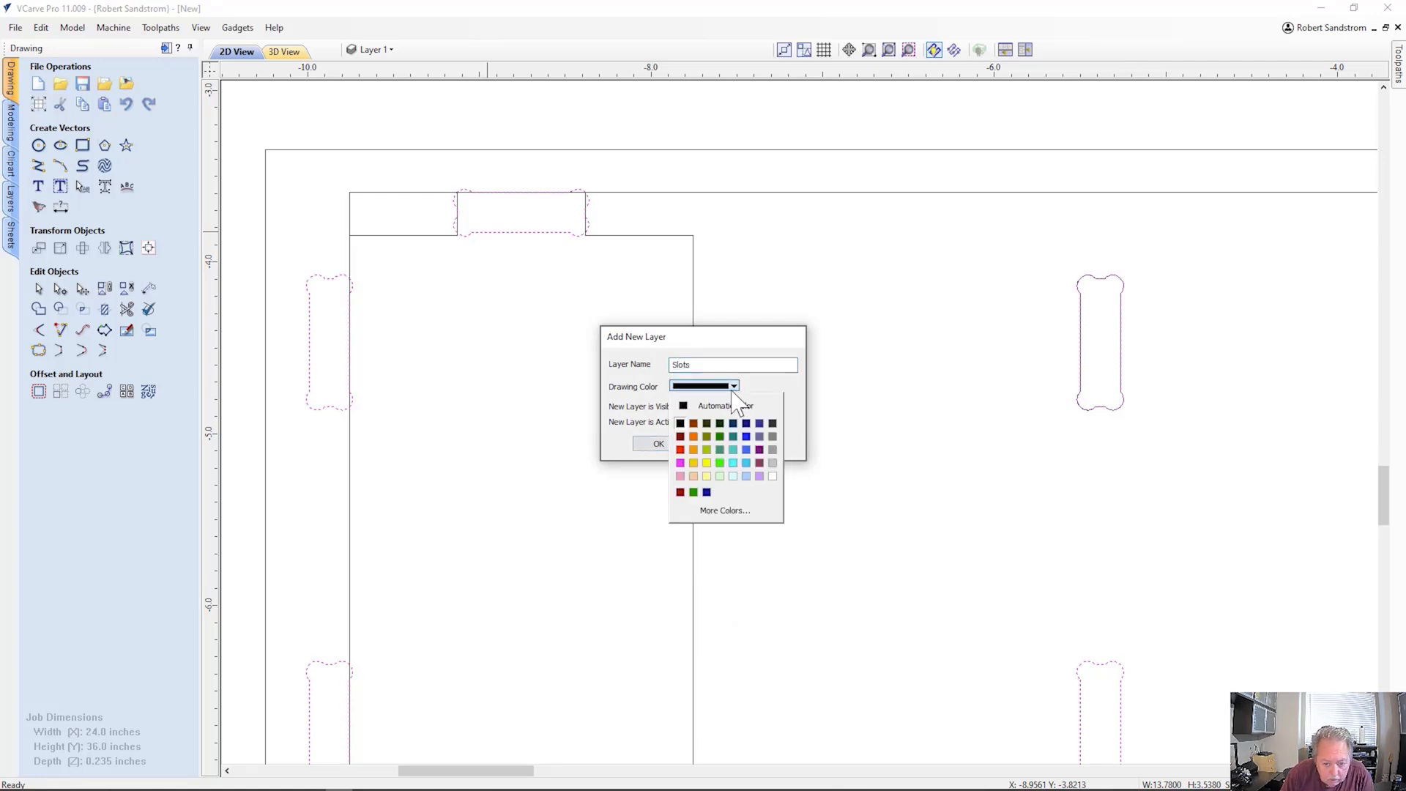
{"action": "left_click", "coordinate": [720, 436]}
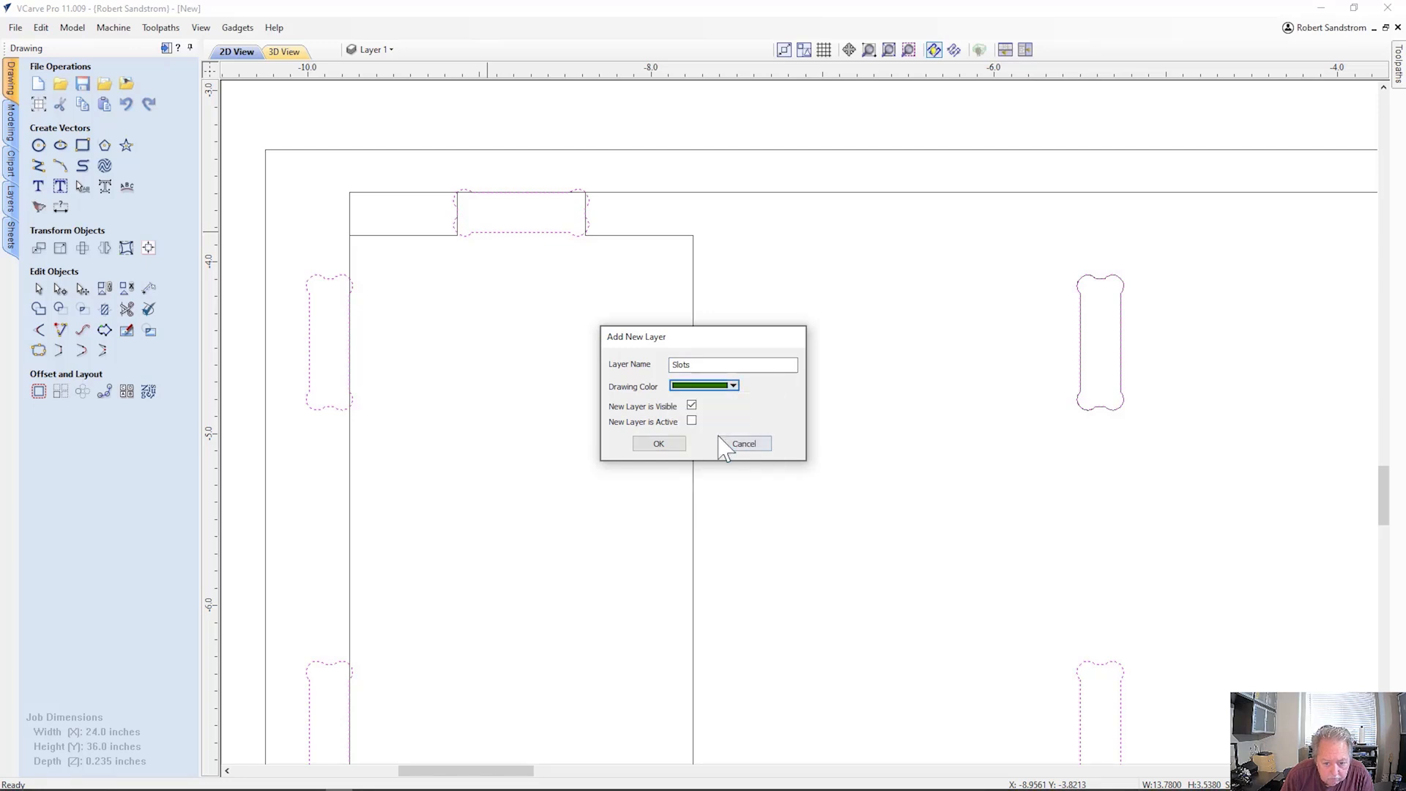
{"action": "left_click", "coordinate": [684, 446]}
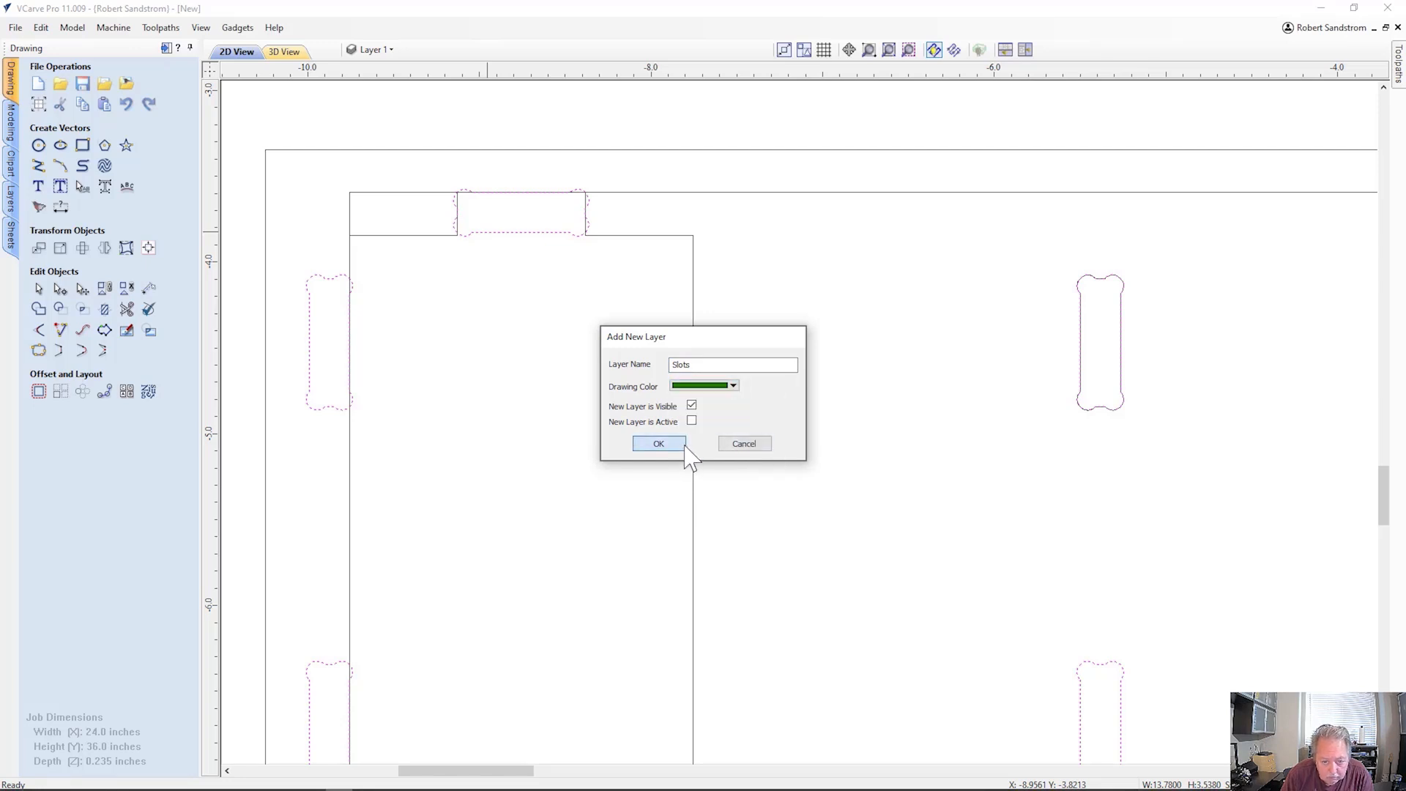
{"action": "left_click", "coordinate": [875, 452]}
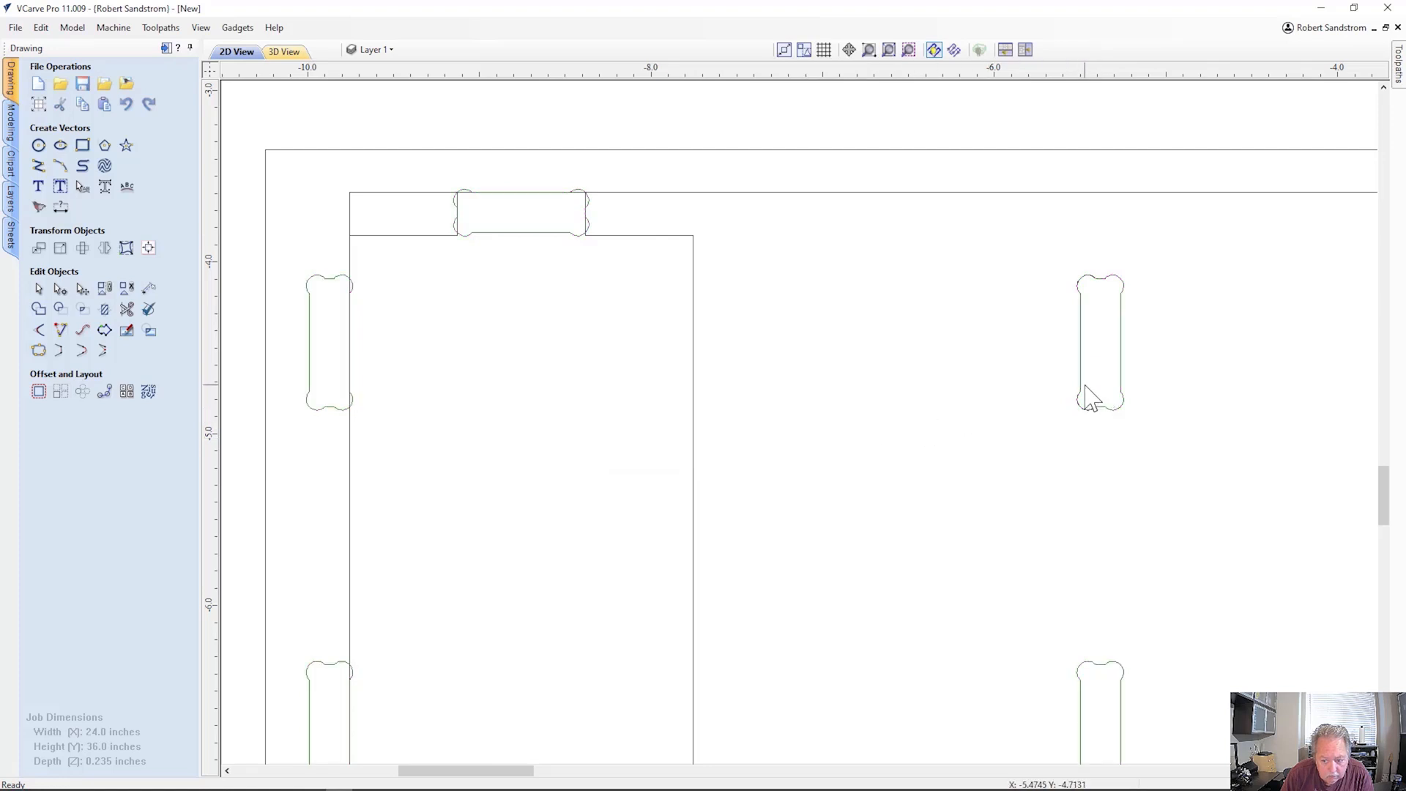
Hide the Slots layer with Layer 1 visible and delete the duplicate upper slot in the second column left on Layer 1.
{"action": "left_click", "coordinate": [1080, 387]}
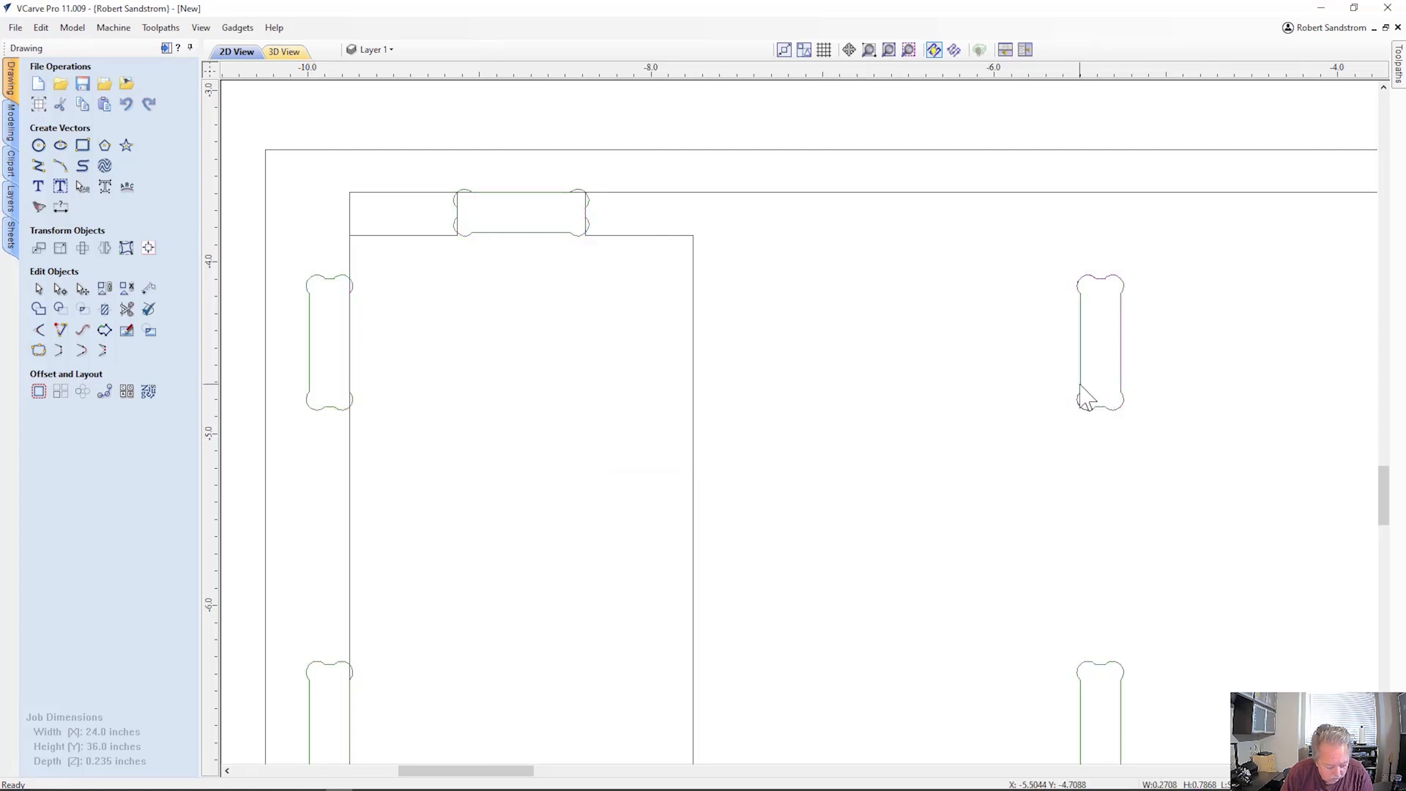
{"action": "key", "text": "Escape"}
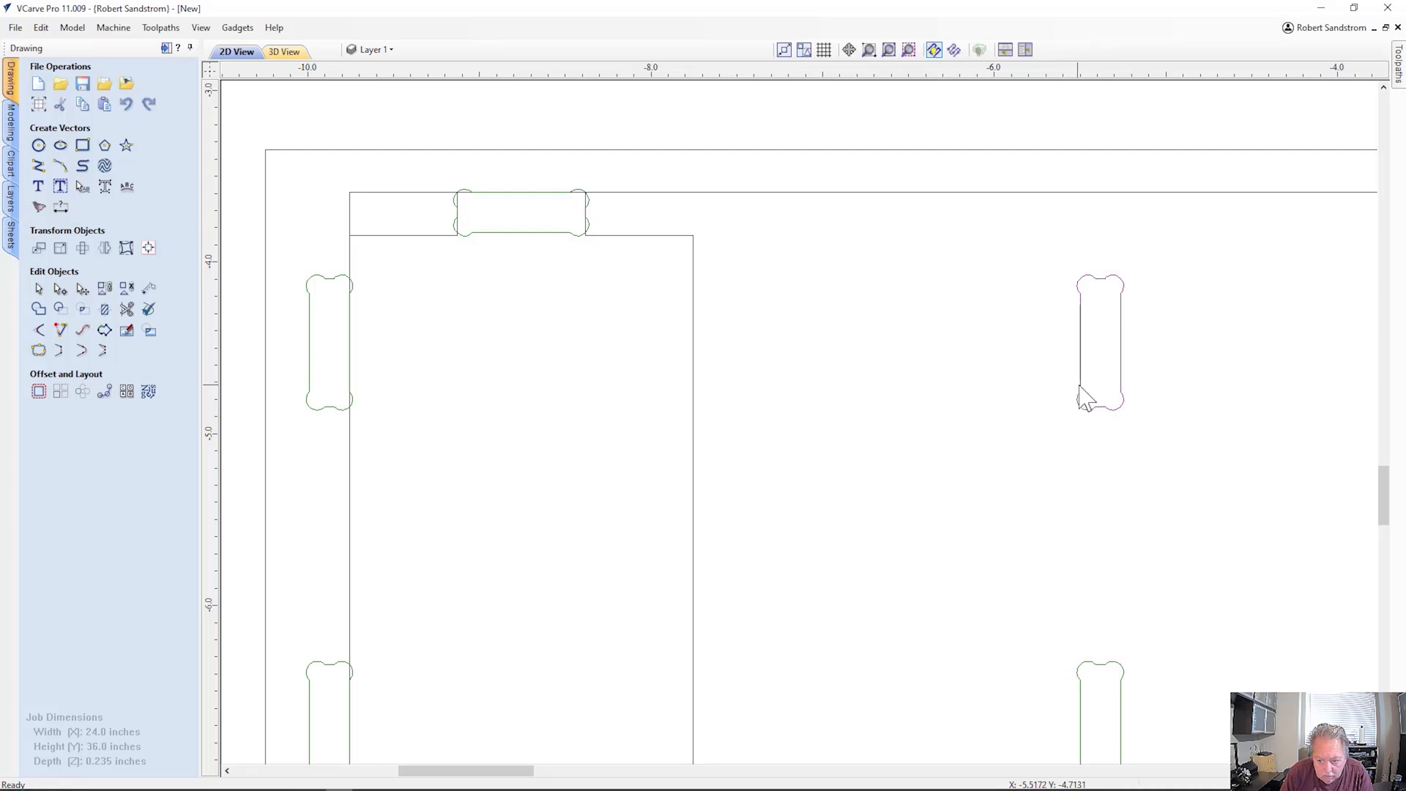
{"action": "left_click", "coordinate": [375, 49]}
{"action": "left_click", "coordinate": [371, 73]}
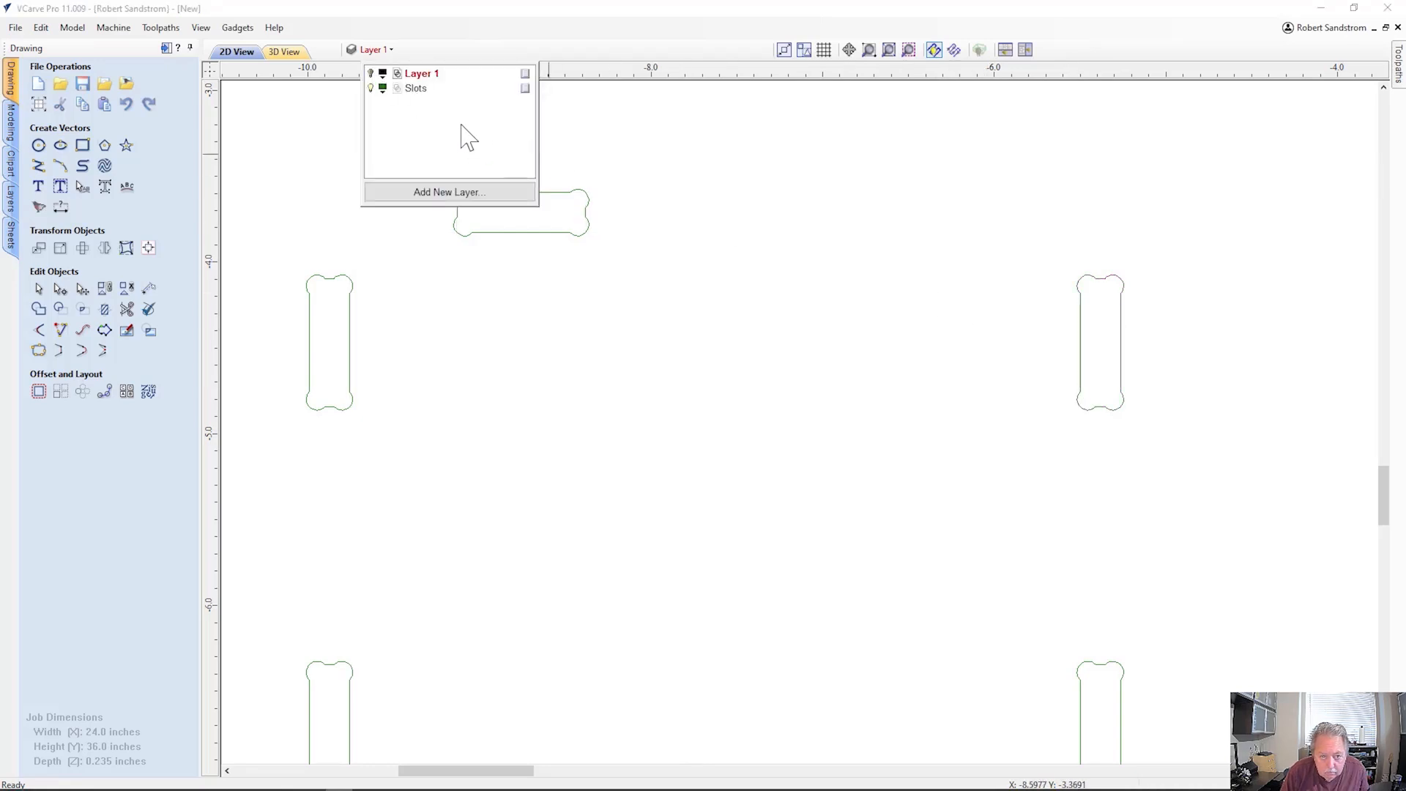
{"action": "left_click", "coordinate": [370, 88]}
{"action": "left_click", "coordinate": [371, 73]}
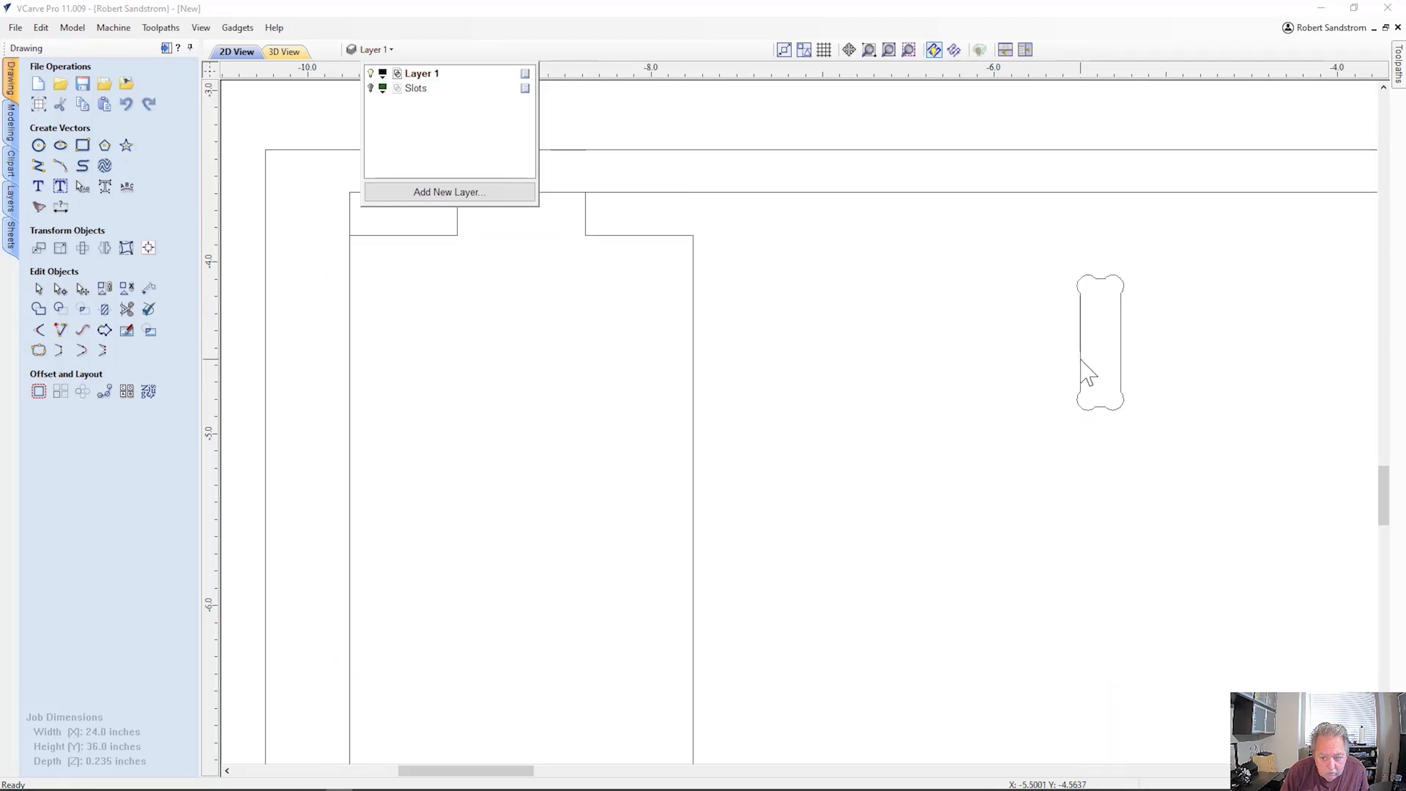
{"action": "left_click", "coordinate": [1081, 361]}
{"action": "key", "text": "Delete"}
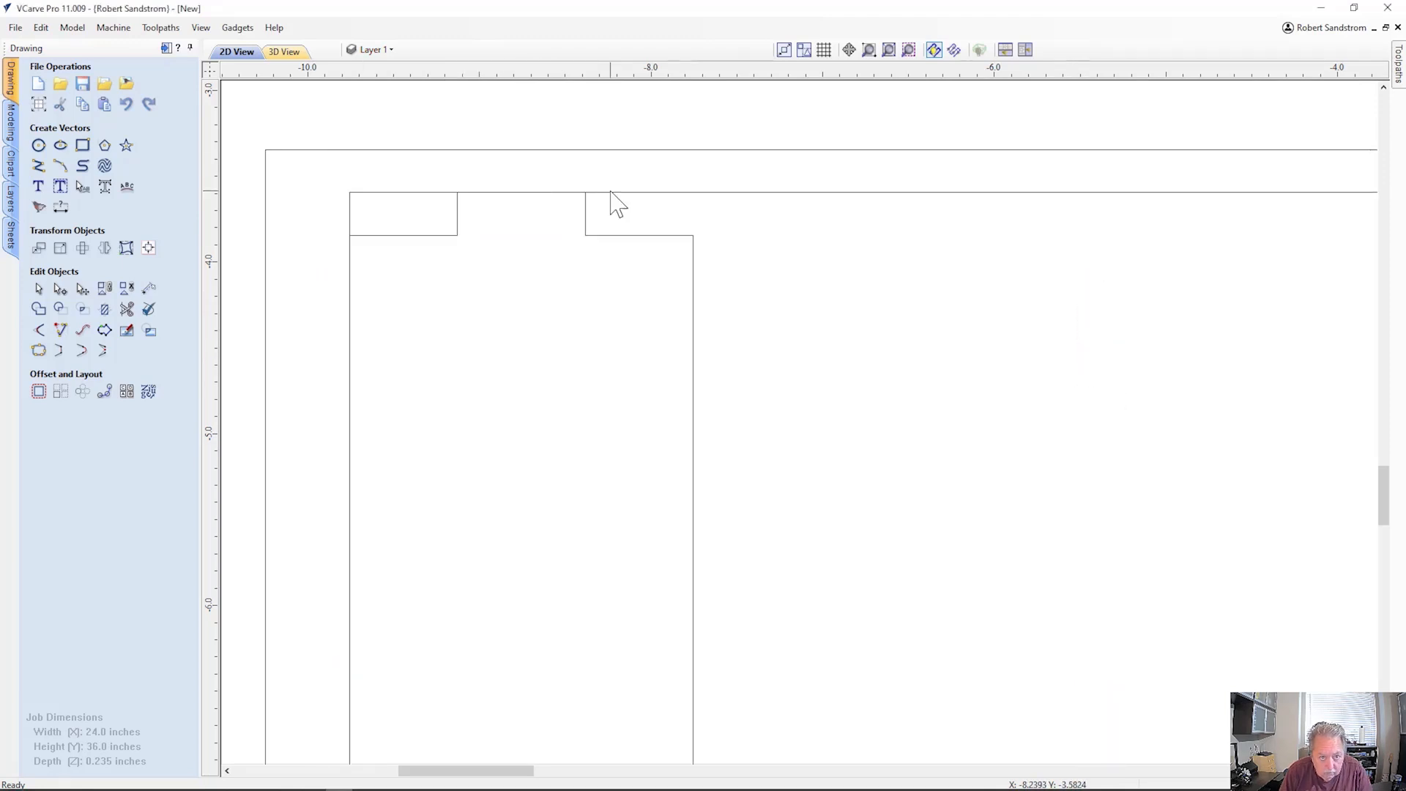
Show the Slots layer again and make it the active layer.
{"action": "left_click", "coordinate": [359, 50]}
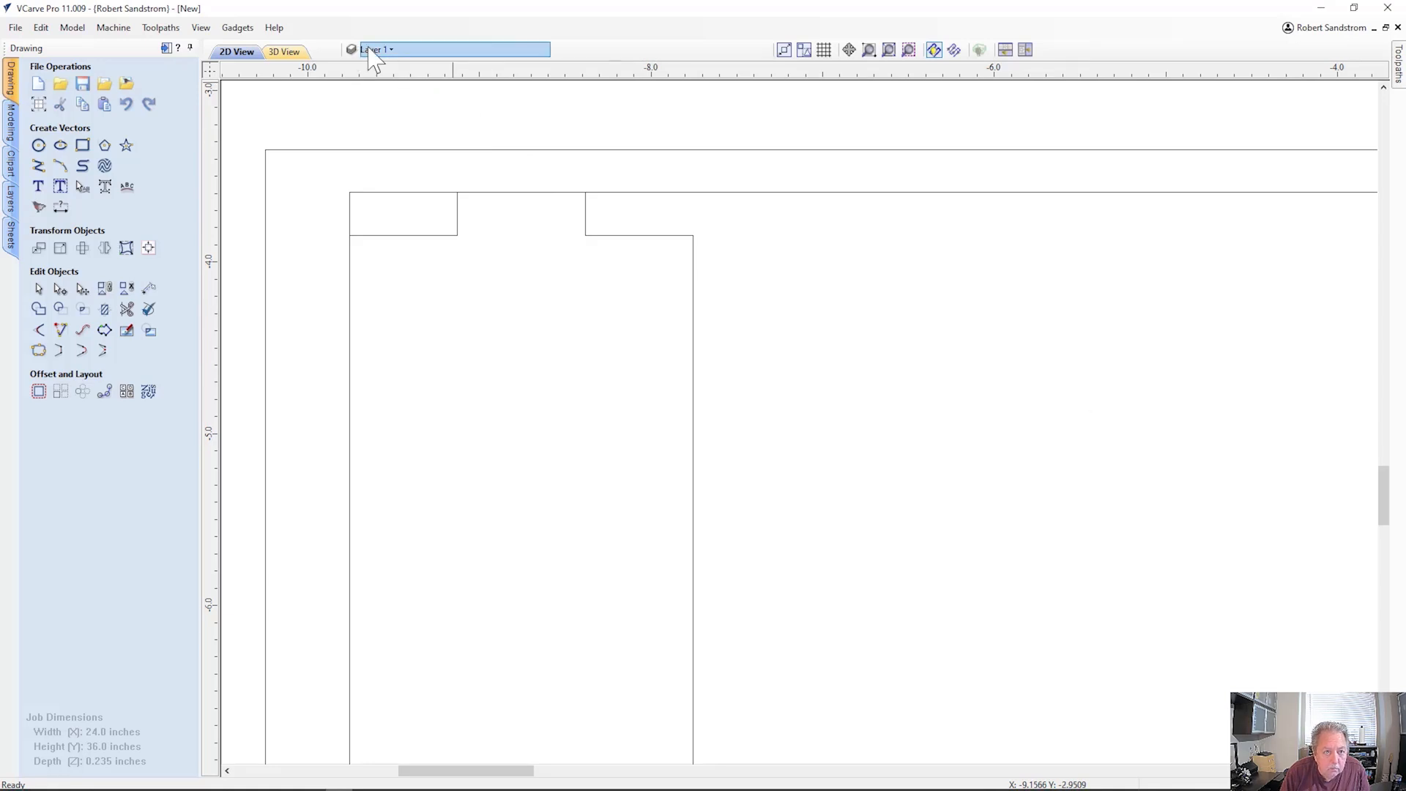
{"action": "left_click", "coordinate": [371, 88]}
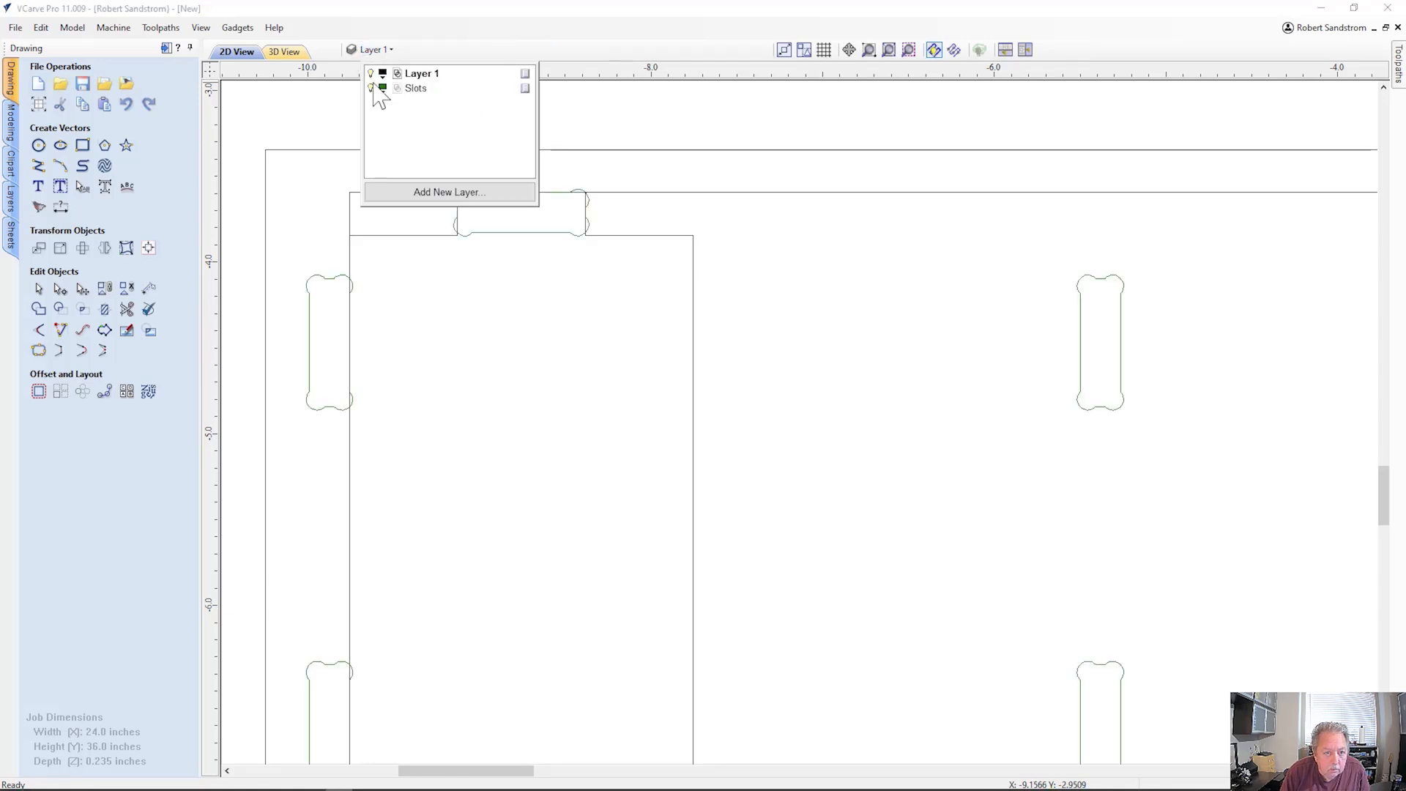
{"action": "left_click", "coordinate": [418, 89]}
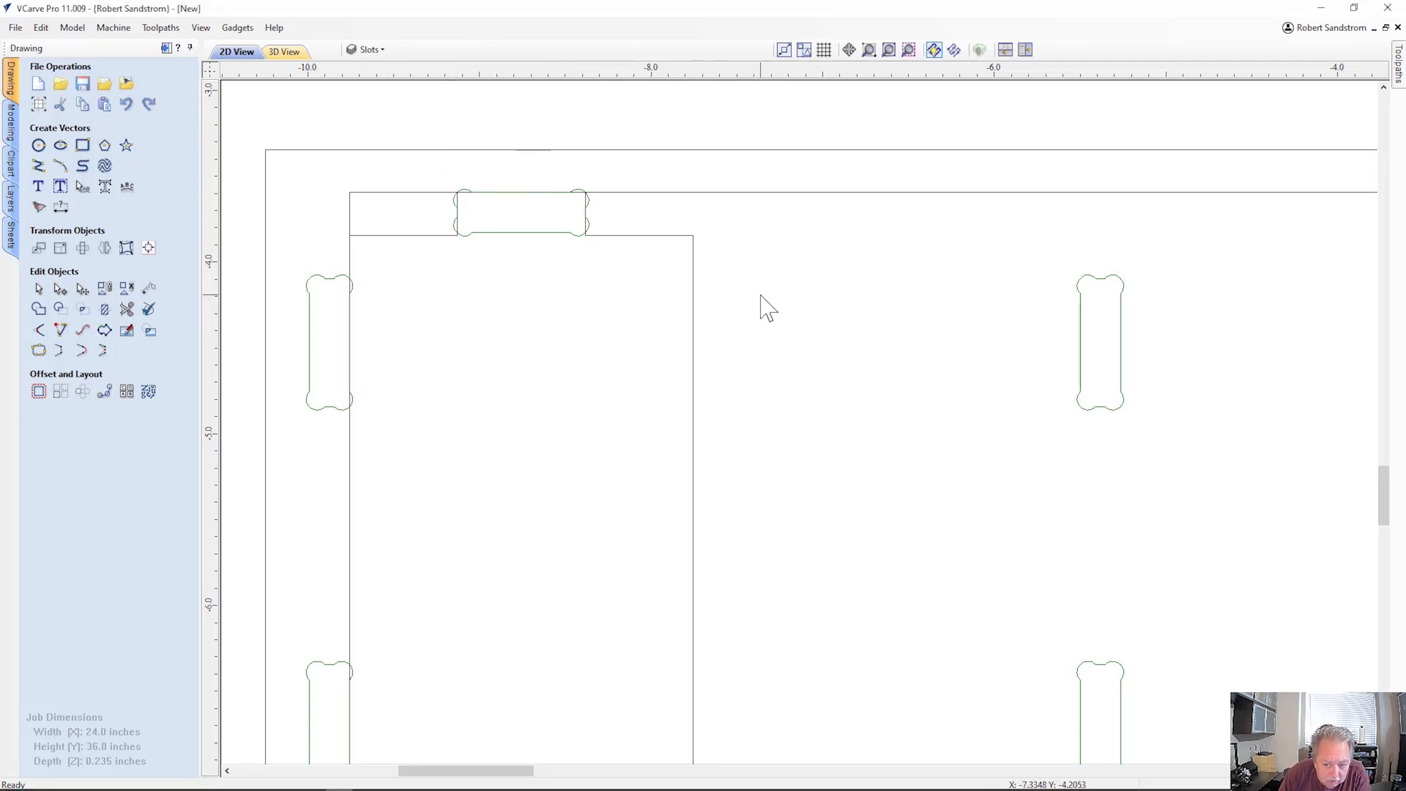
Move the two vertical dog-bone slots in the fifth column to the Slots layer.
{"action": "scroll", "coordinate": [802, 323], "scroll_direction": "down", "scroll_amount": 2}
{"action": "scroll", "coordinate": [801, 322], "scroll_direction": "down", "scroll_amount": 1}
{"action": "scroll", "coordinate": [863, 361], "scroll_direction": "down", "scroll_amount": 2}
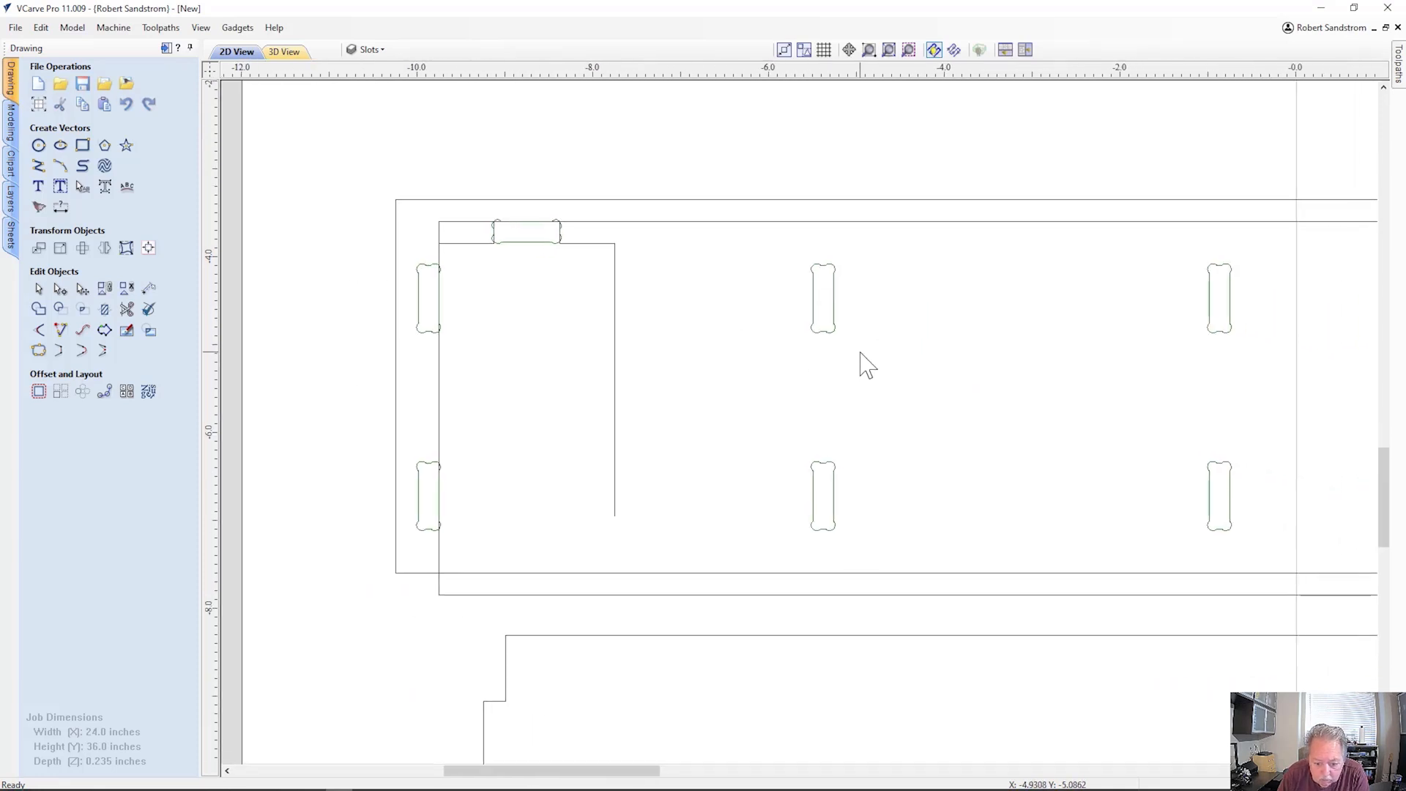
{"action": "scroll", "coordinate": [985, 392], "scroll_direction": "up", "scroll_amount": 1}
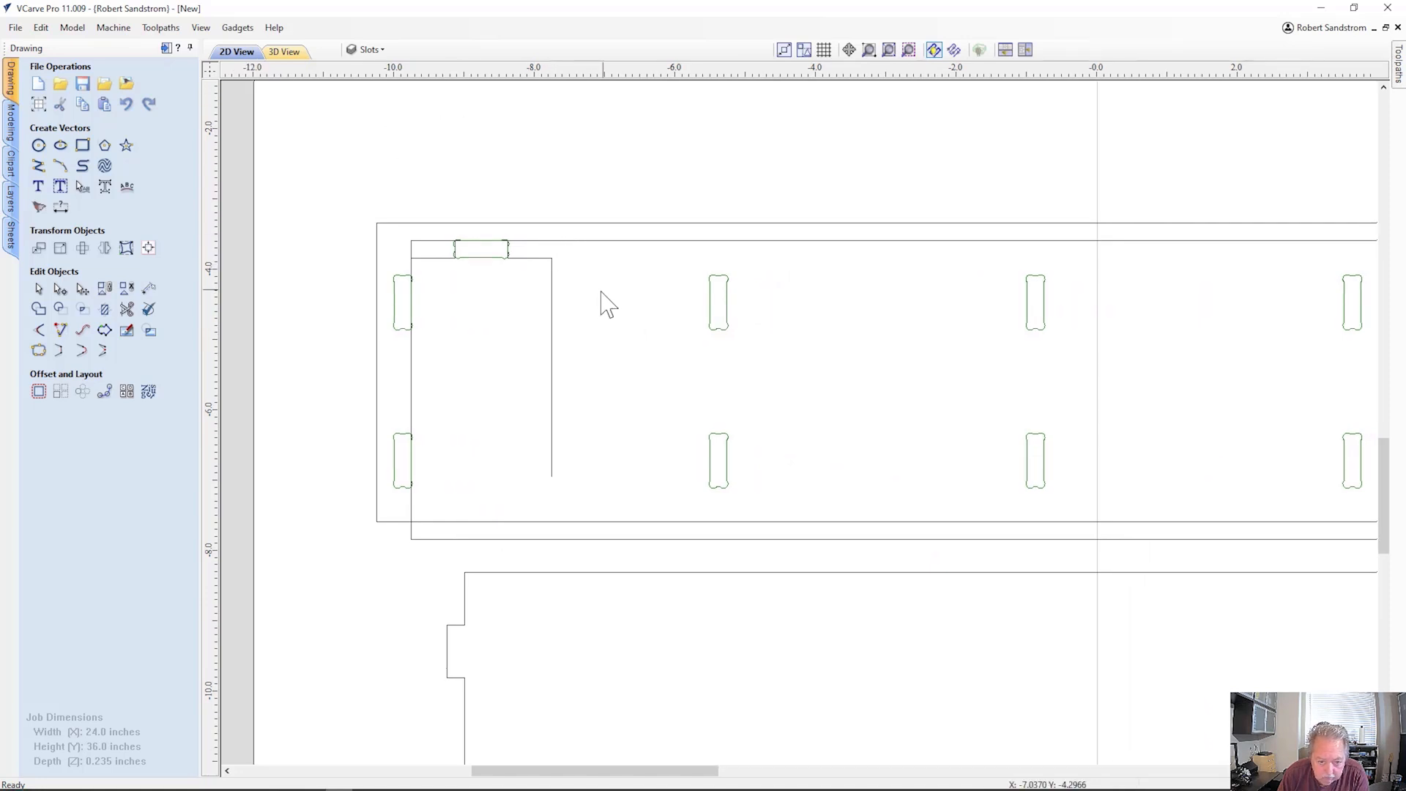
{"action": "scroll", "coordinate": [531, 326], "scroll_direction": "down", "scroll_amount": 4}
{"action": "scroll", "coordinate": [540, 323], "scroll_direction": "up", "scroll_amount": 1}
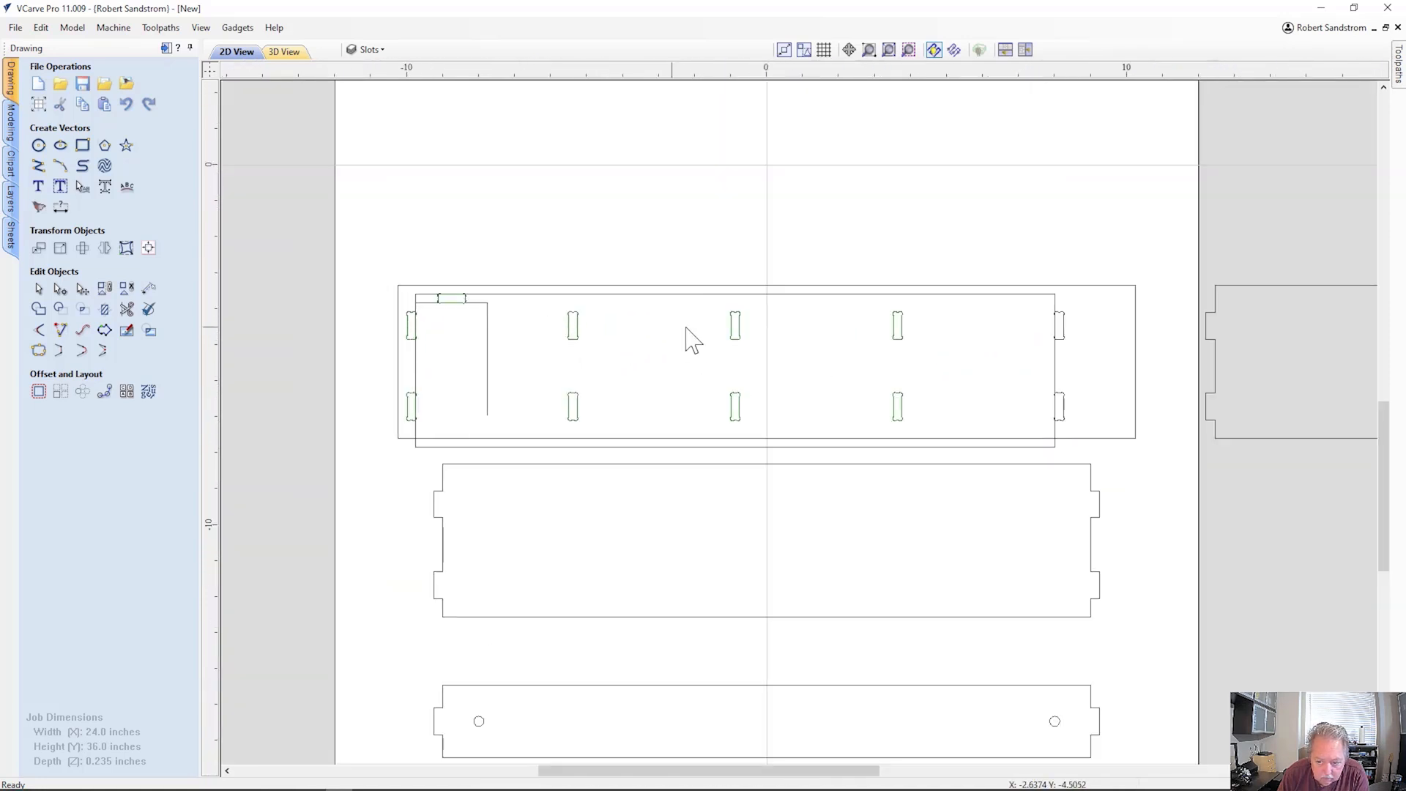
{"action": "left_click", "coordinate": [1063, 334]}
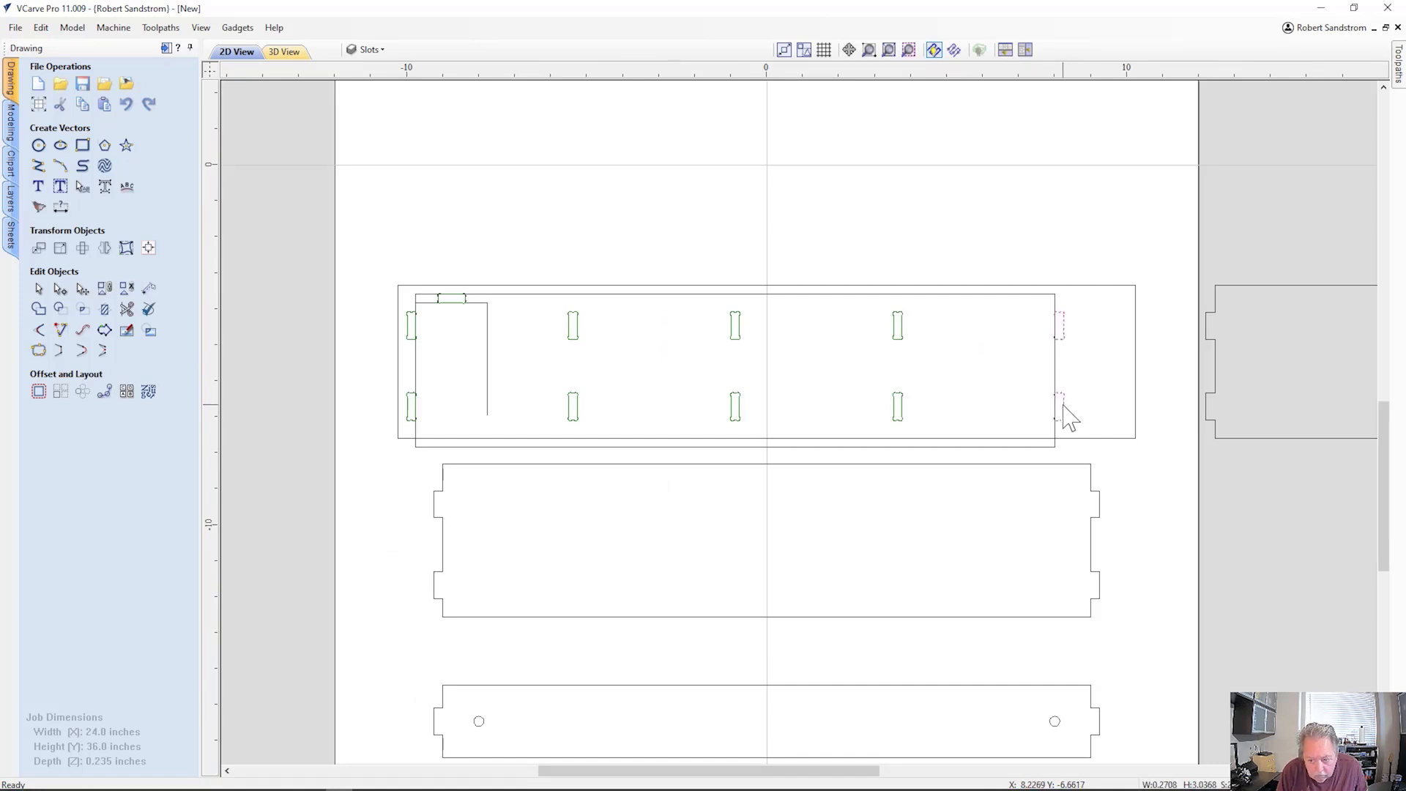
{"action": "right_click", "coordinate": [1064, 409]}
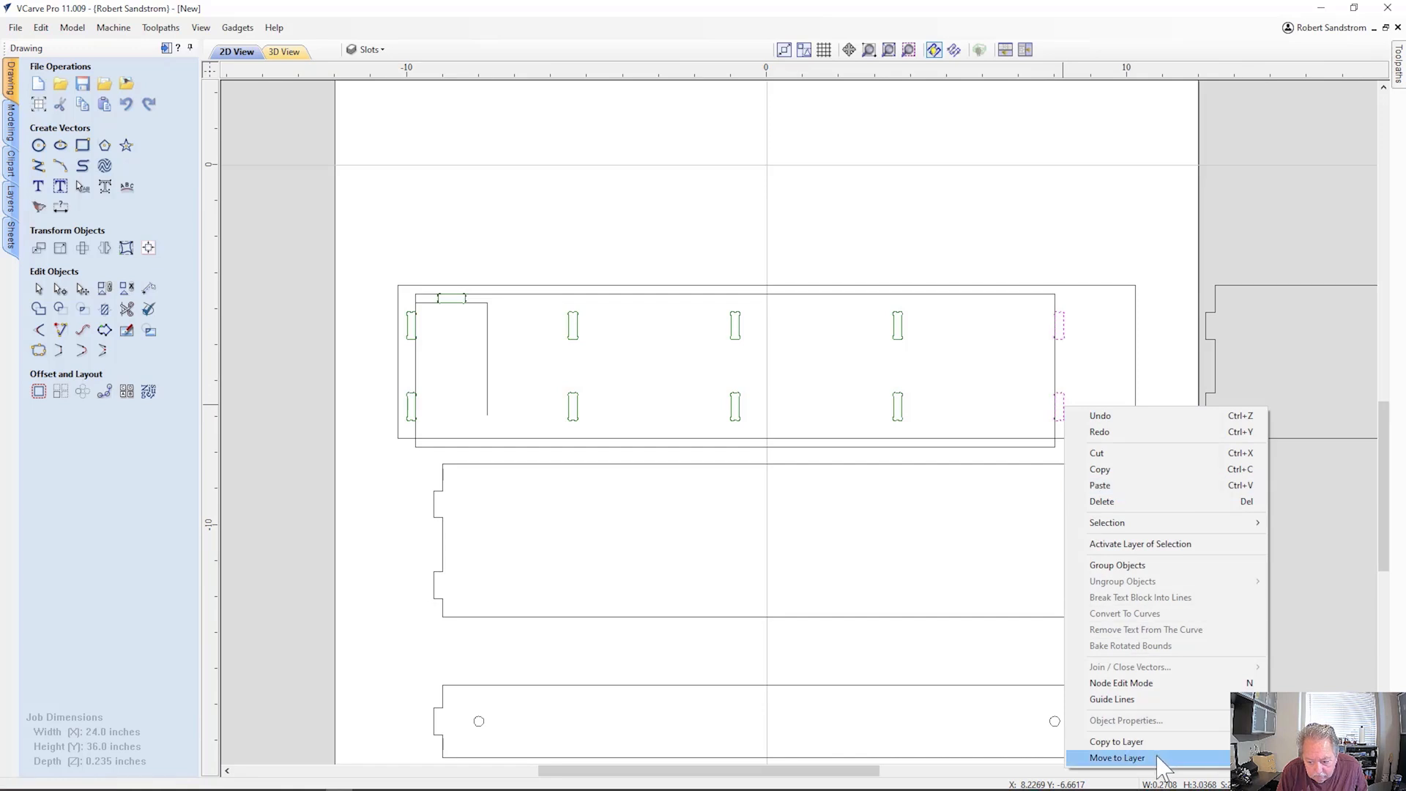
{"action": "left_click", "coordinate": [1307, 758]}
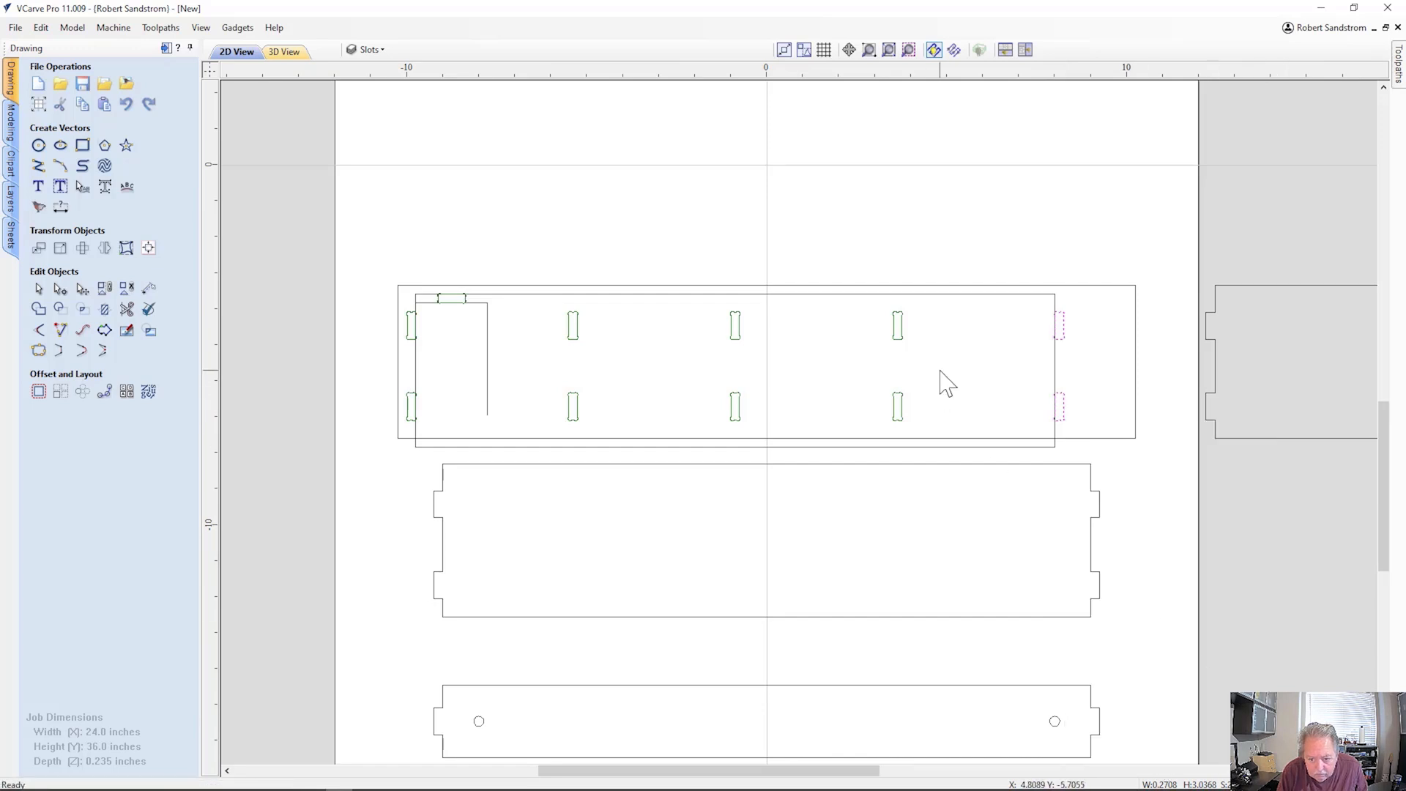
Group the tabbed end piece with its horizontal slot and copy the group to the second column, aligned with the vertical slots' right edges.
{"action": "scroll", "coordinate": [644, 379], "scroll_direction": "up", "scroll_amount": 2}
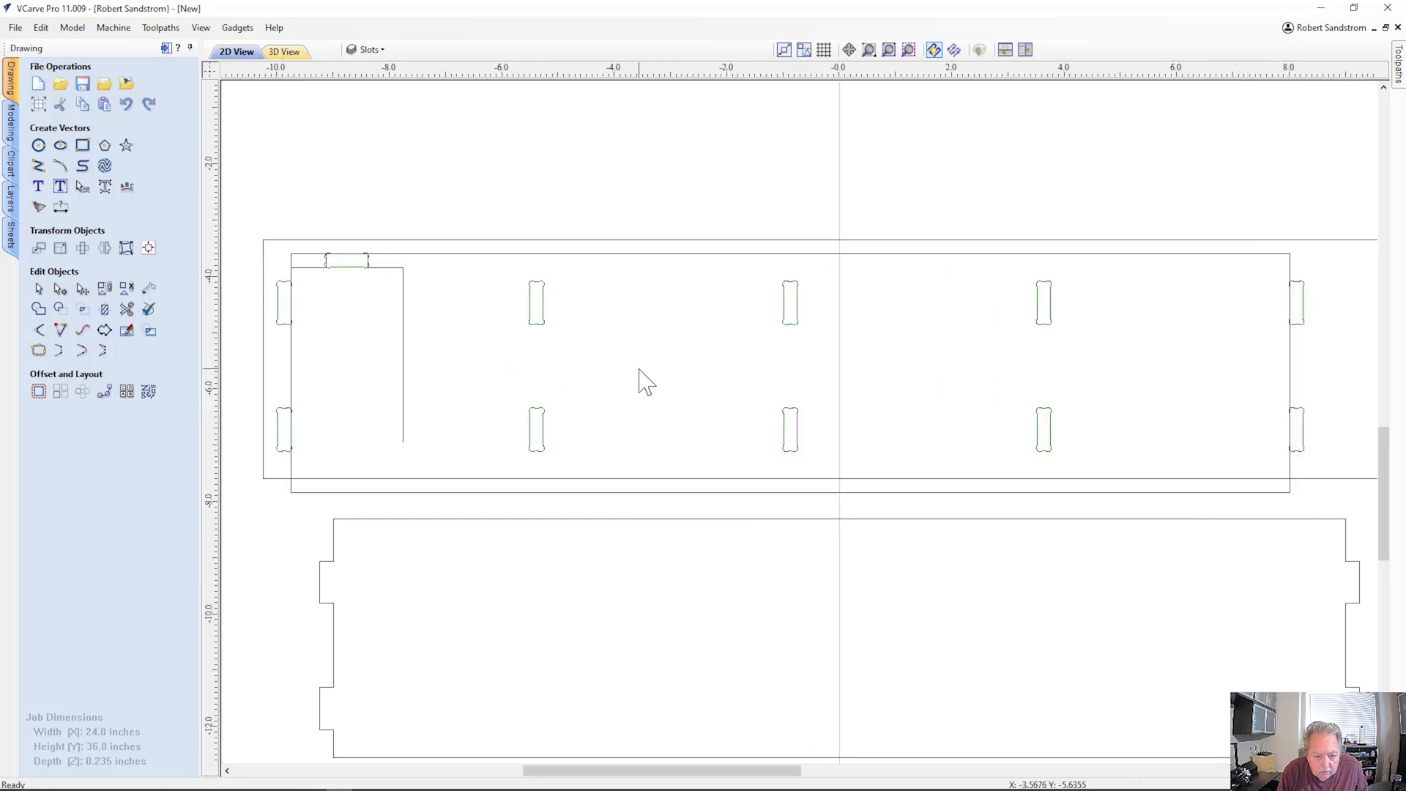
{"action": "middle_click_drag", "start_coordinate": [638, 369], "coordinate": [691, 304]}
{"action": "scroll", "coordinate": [691, 304], "scroll_direction": "down", "scroll_amount": 1}
{"action": "scroll", "coordinate": [529, 304], "scroll_direction": "up", "scroll_amount": 1}
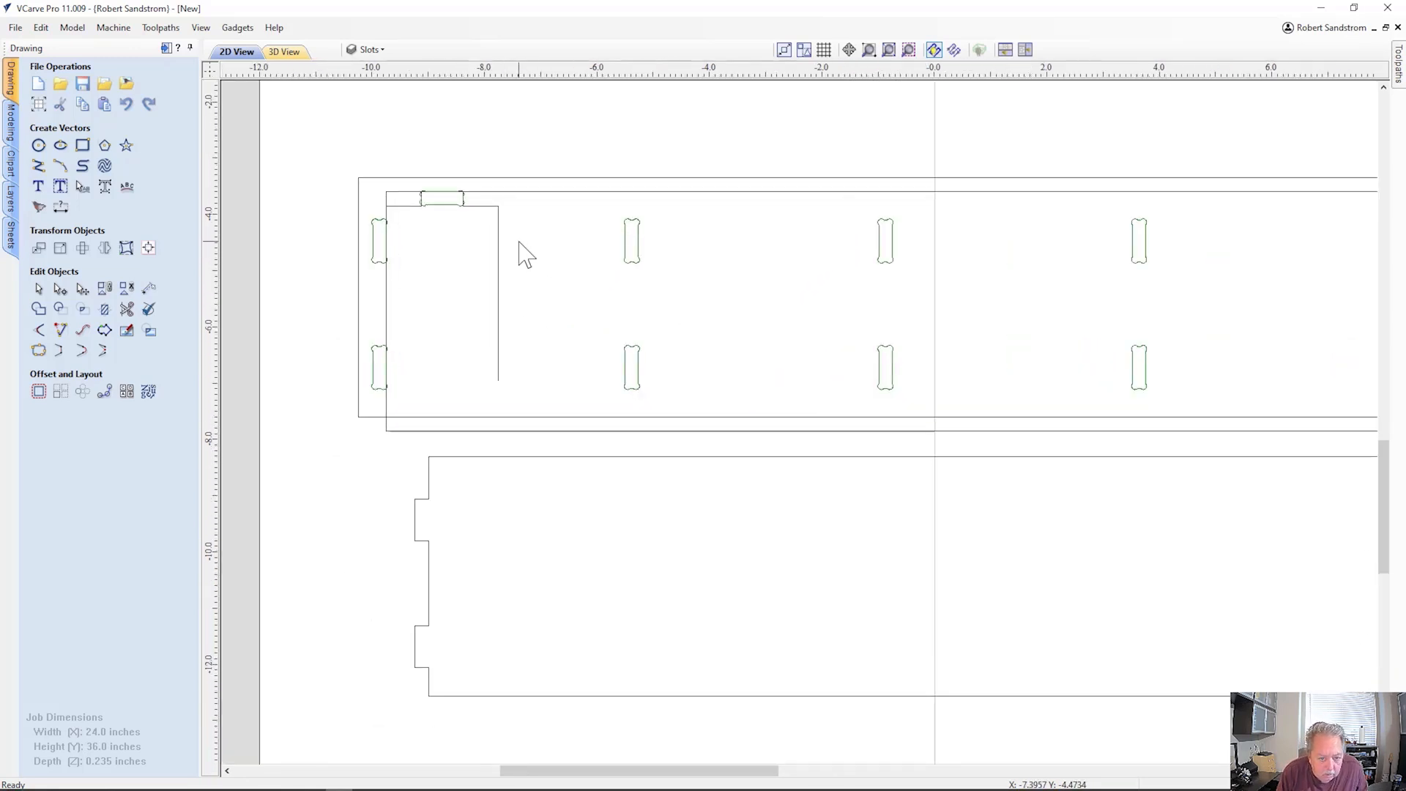
{"action": "left_click", "coordinate": [439, 201]}
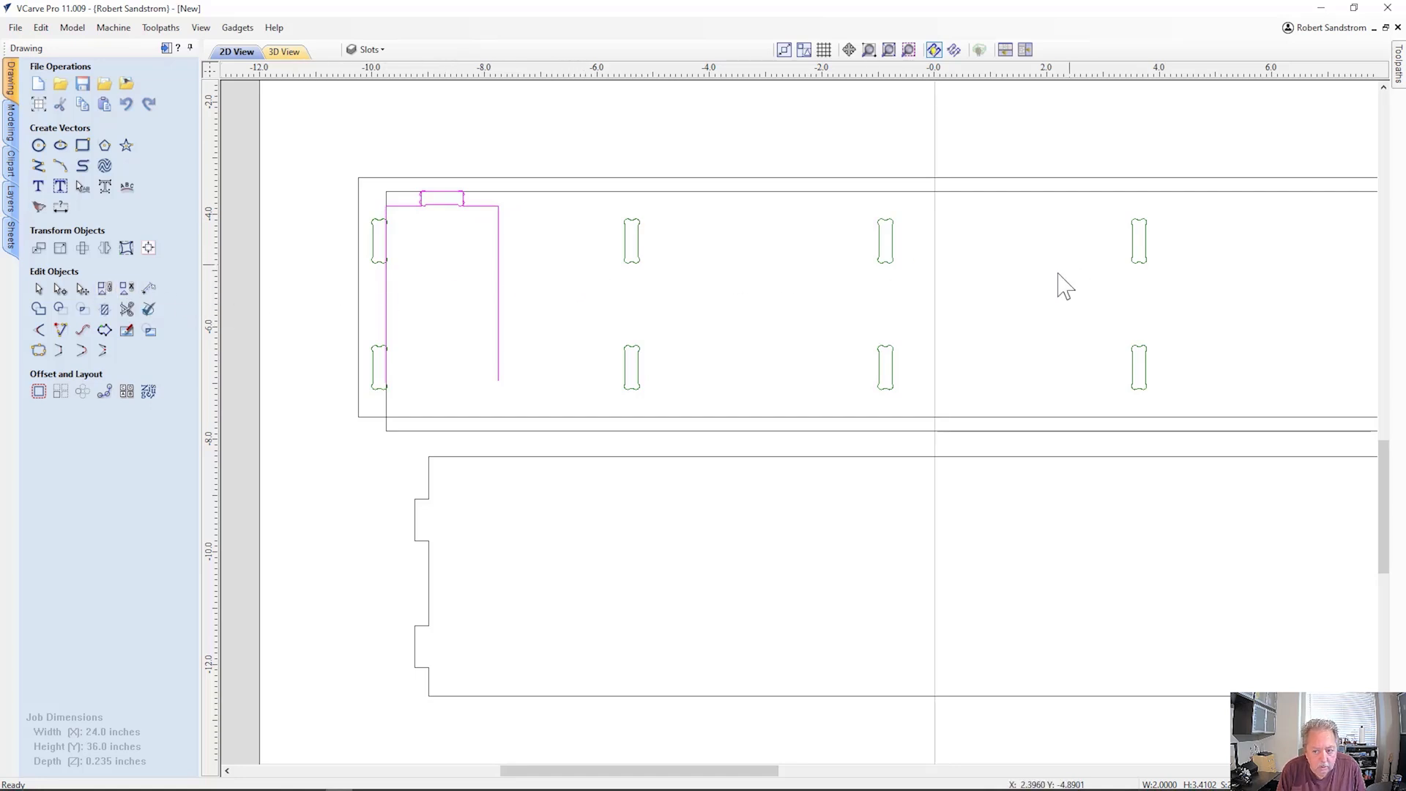
{"action": "scroll", "coordinate": [907, 328], "scroll_direction": "down", "scroll_amount": 2}
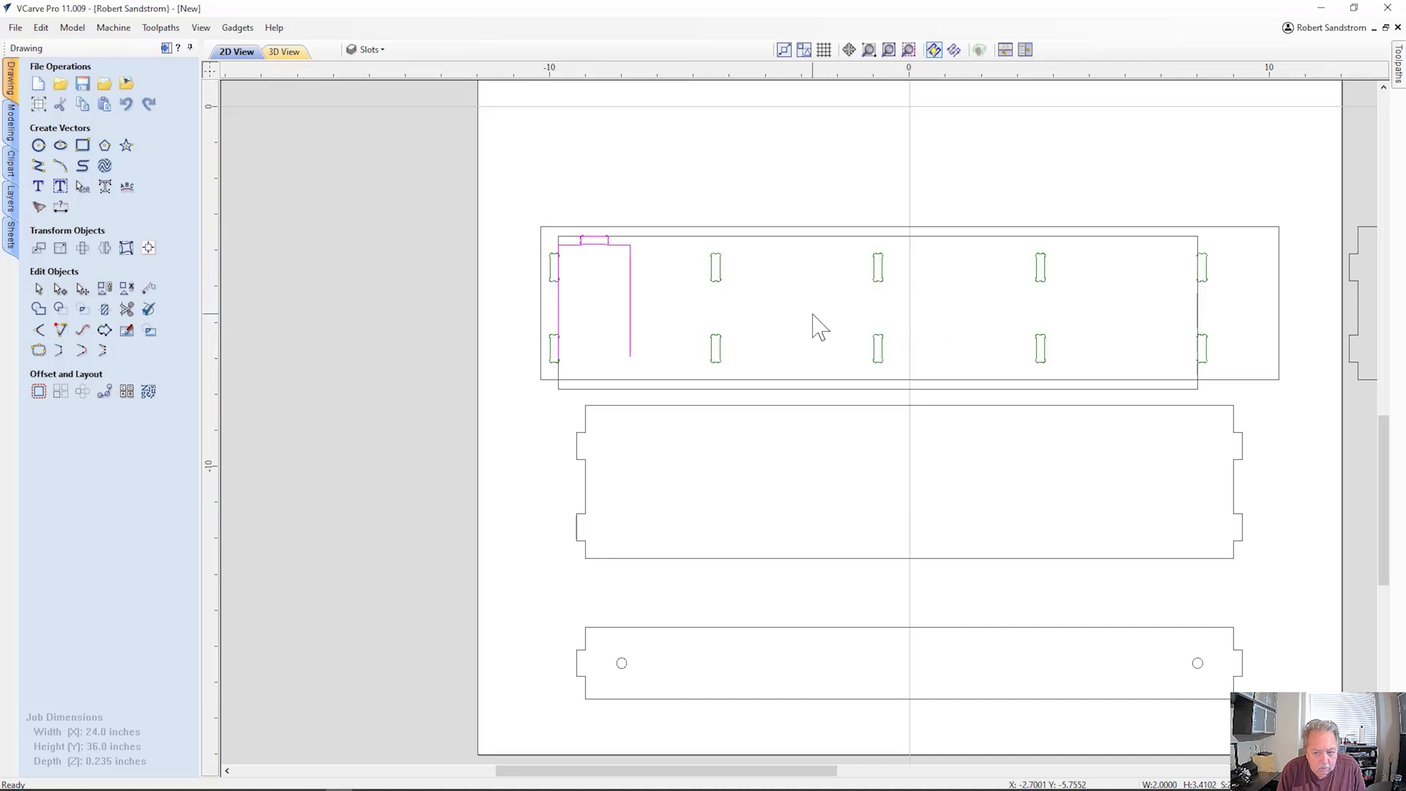
{"action": "left_click_drag", "start_coordinate": [565, 320], "coordinate": [732, 287]}
{"action": "scroll", "coordinate": [729, 270], "scroll_direction": "up", "scroll_amount": 5}
{"action": "scroll", "coordinate": [645, 337], "scroll_direction": "down", "scroll_amount": 1}
{"action": "left_click_drag", "start_coordinate": [571, 407], "coordinate": [577, 408]}
{"action": "scroll", "coordinate": [820, 177], "scroll_direction": "up", "scroll_amount": 2}
{"action": "scroll", "coordinate": [797, 173], "scroll_direction": "up", "scroll_amount": 3}
{"action": "scroll", "coordinate": [549, 381], "scroll_direction": "down", "scroll_amount": 3}
{"action": "scroll", "coordinate": [574, 618], "scroll_direction": "up", "scroll_amount": 5}
{"action": "scroll", "coordinate": [824, 427], "scroll_direction": "down", "scroll_amount": 8}
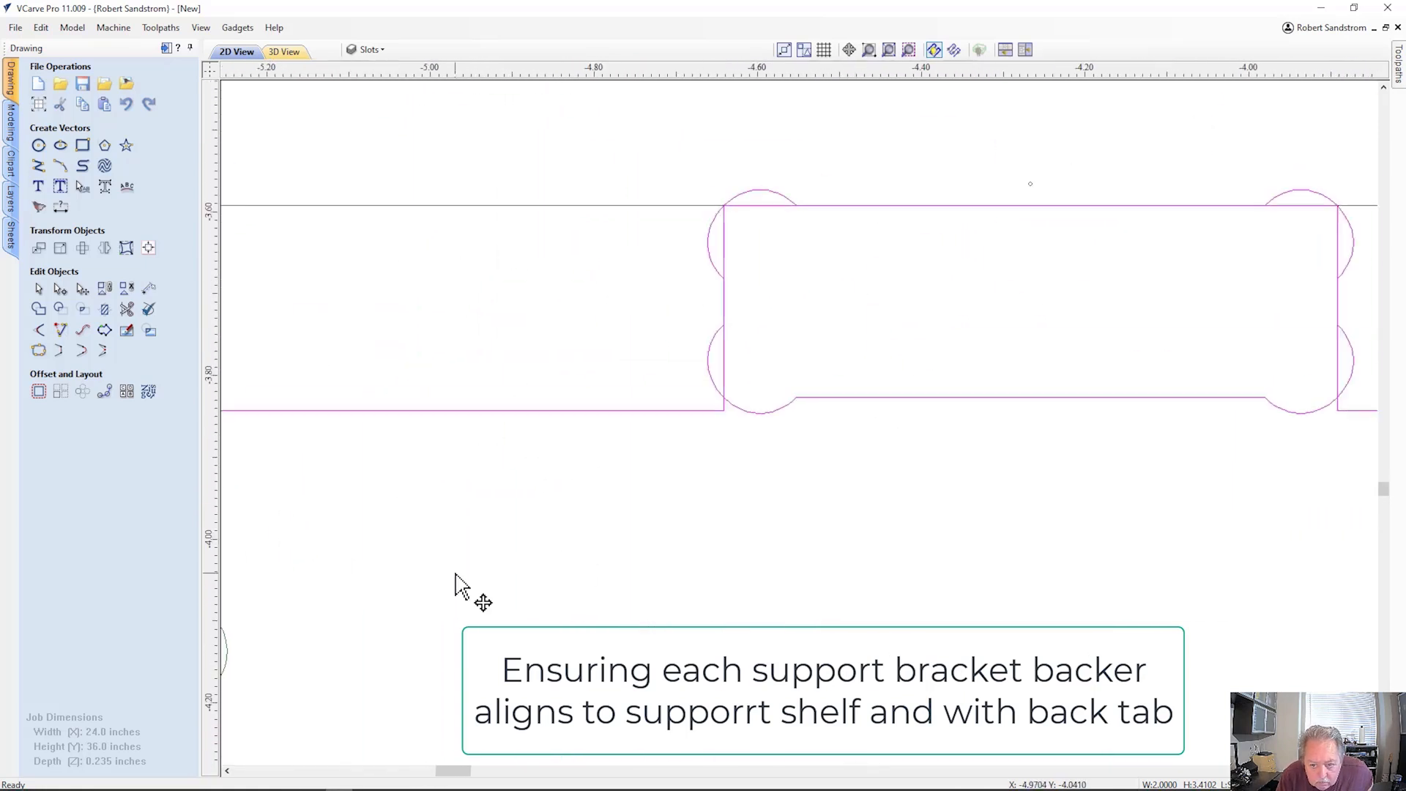
Copy the grouped end piece and slot to the third column, with its left edge on the vertical slots' right edges.
{"action": "left_click_drag", "start_coordinate": [683, 429], "coordinate": [1081, 425]}
{"action": "scroll", "coordinate": [894, 354], "scroll_direction": "up", "scroll_amount": 8}
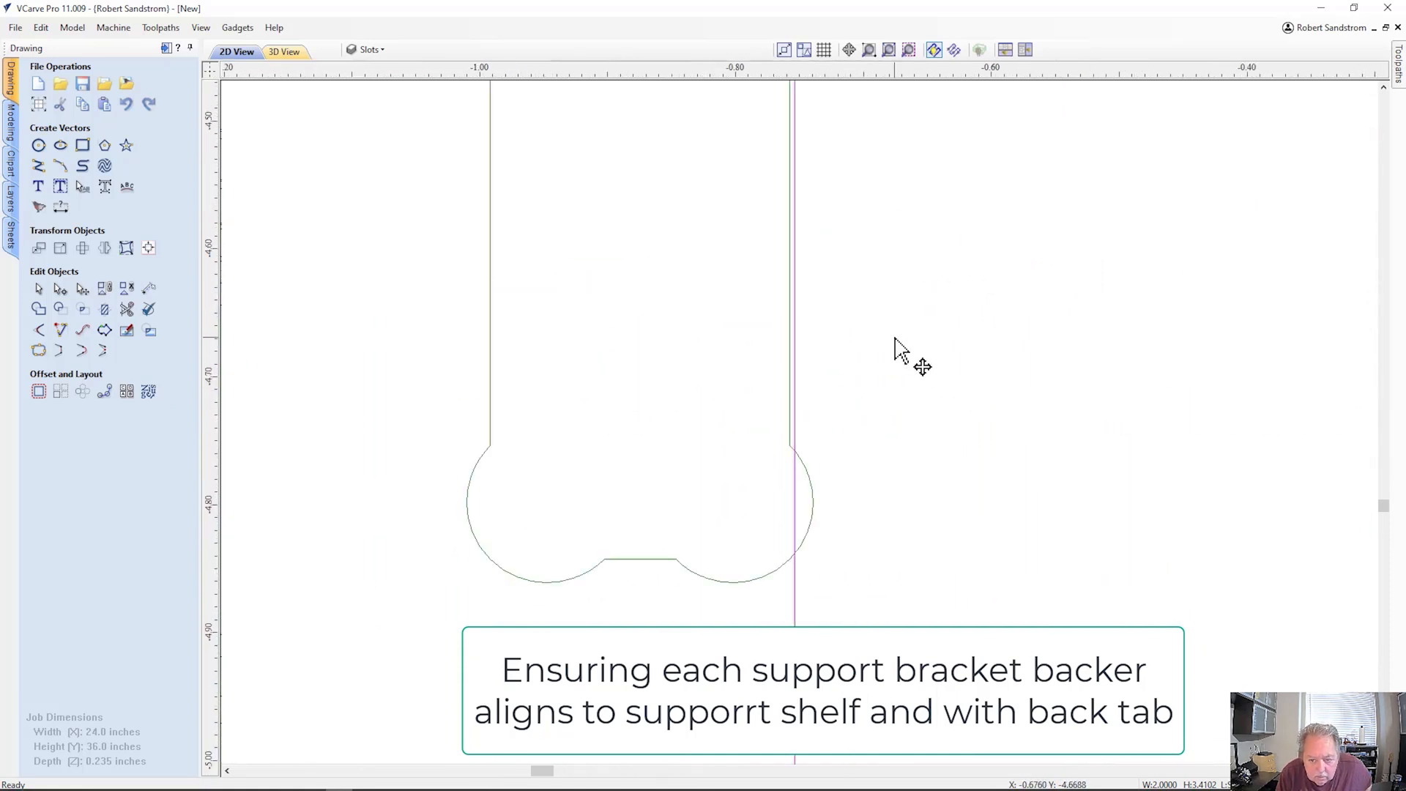
{"action": "scroll", "coordinate": [815, 367], "scroll_direction": "down", "scroll_amount": 3}
{"action": "scroll", "coordinate": [725, 340], "scroll_direction": "down", "scroll_amount": 6}
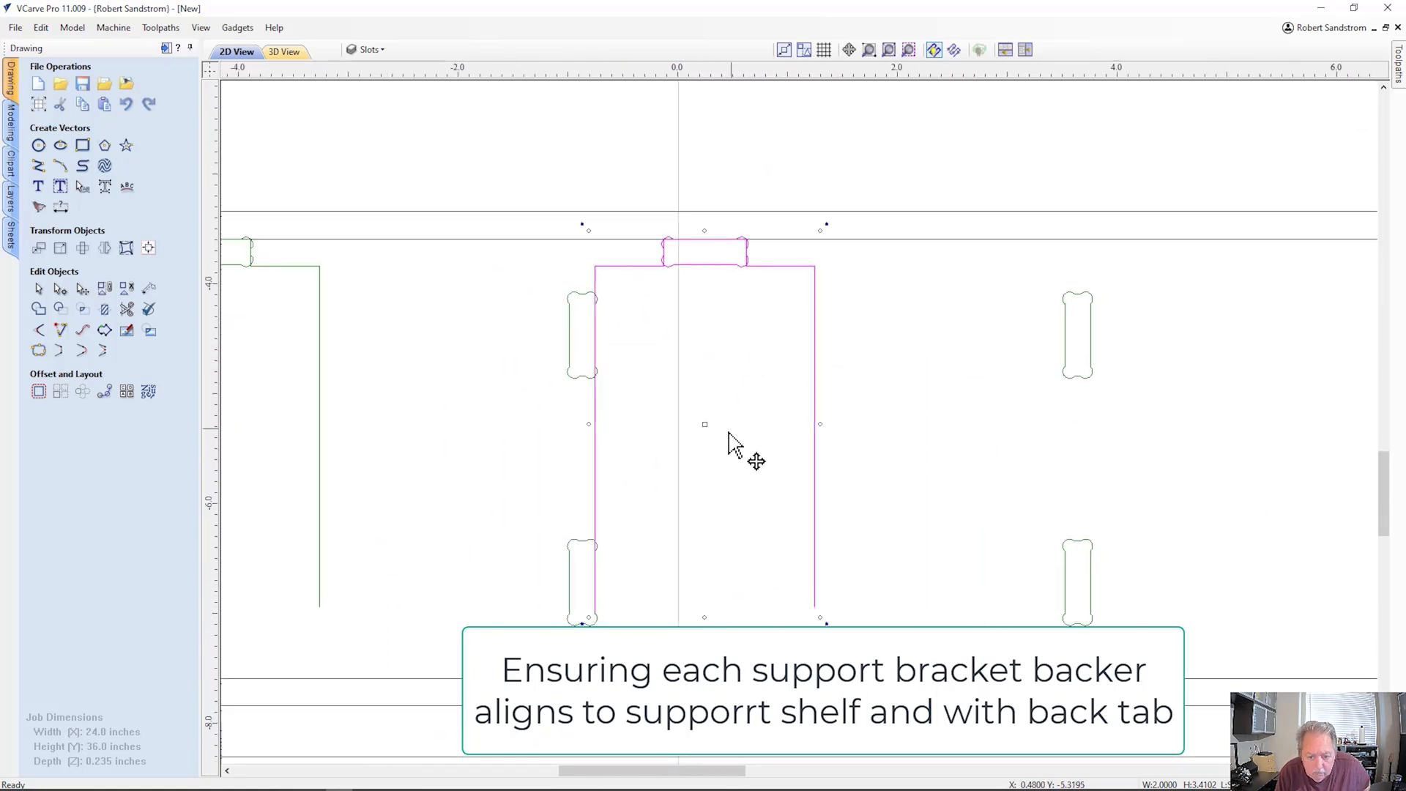
Copy the grouped end piece and slot horizontally to the fourth column and align it with the vertical slots there.
{"action": "left_click_drag", "start_coordinate": [707, 424], "coordinate": [1200, 424]}
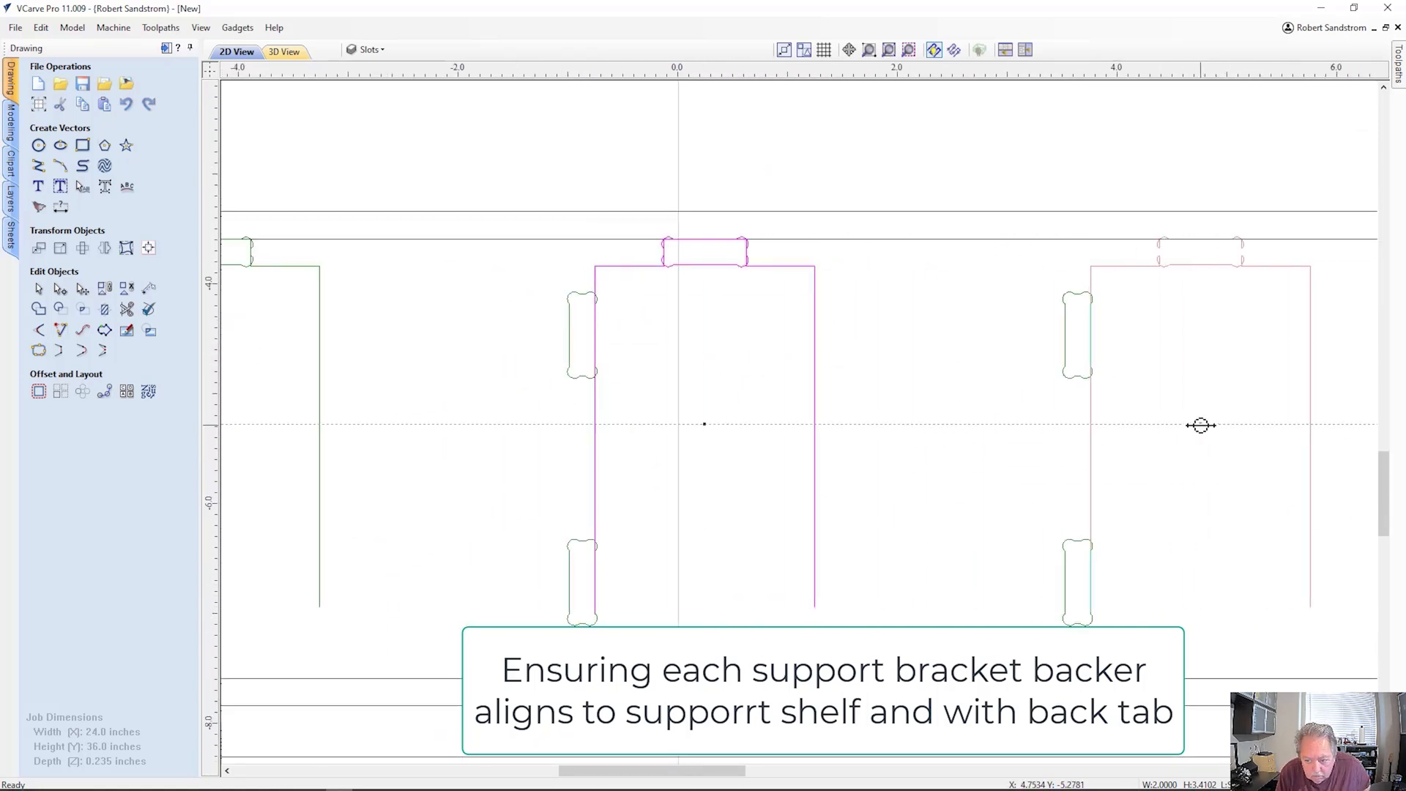
{"action": "scroll", "coordinate": [696, 235], "scroll_direction": "up", "scroll_amount": 10}
{"action": "scroll", "coordinate": [676, 235], "scroll_direction": "down", "scroll_amount": 8}
{"action": "scroll", "coordinate": [804, 298], "scroll_direction": "up", "scroll_amount": 3}
{"action": "scroll", "coordinate": [954, 564], "scroll_direction": "down", "scroll_amount": 5}
{"action": "middle_click_drag", "start_coordinate": [728, 379], "coordinate": [714, 372]}
Copy the grouped end piece and slot to the fifth column and widen the inner rectangle to the outer rectangle's right edge.
{"action": "left_click_drag", "start_coordinate": [582, 345], "coordinate": [851, 321], "text": "ctrl"}
{"action": "left_click", "coordinate": [750, 363]}
{"action": "left_click", "coordinate": [923, 246]}
{"action": "scroll", "coordinate": [813, 346], "scroll_direction": "up", "scroll_amount": 4}
{"action": "left_click", "coordinate": [874, 321]}
{"action": "scroll", "coordinate": [874, 321], "scroll_direction": "down", "scroll_amount": 2}
{"action": "double_click", "coordinate": [835, 176]}
{"action": "left_click_drag", "start_coordinate": [840, 381], "coordinate": [1078, 378]}
{"action": "double_click", "coordinate": [888, 177]}
{"action": "scroll", "coordinate": [952, 154], "scroll_direction": "up", "scroll_amount": 2}
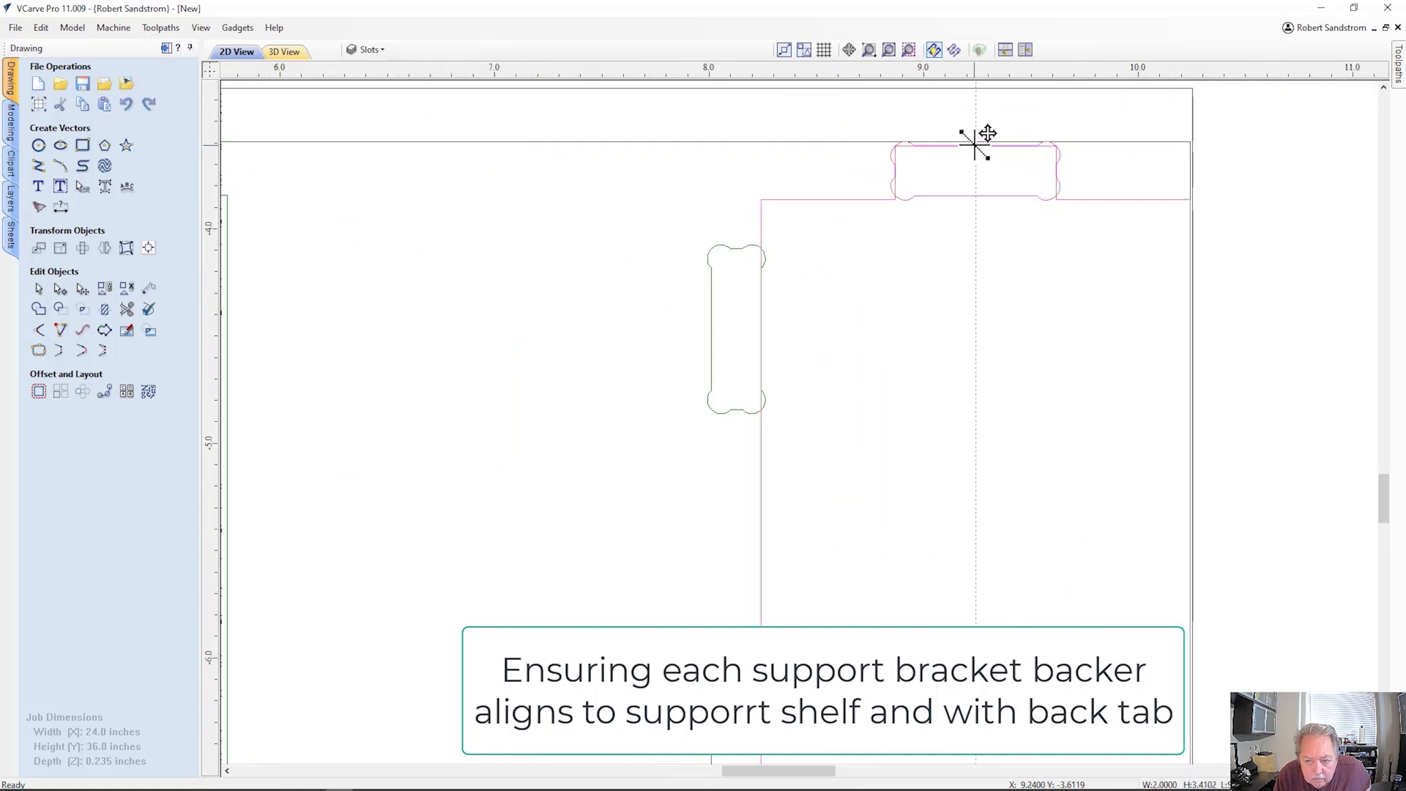
Fine-align the fifth end piece with the inner rectangle's top edge and the right edges of the adjacent vertical slots.
{"action": "scroll", "coordinate": [974, 132], "scroll_direction": "up", "scroll_amount": 2}
{"action": "left_click_drag", "start_coordinate": [466, 407], "coordinate": [467, 415]}
{"action": "scroll", "coordinate": [460, 417], "scroll_direction": "up", "scroll_amount": 7}
{"action": "left_click_drag", "start_coordinate": [492, 469], "coordinate": [505, 474]}
{"action": "scroll", "coordinate": [790, 522], "scroll_direction": "down", "scroll_amount": 11}
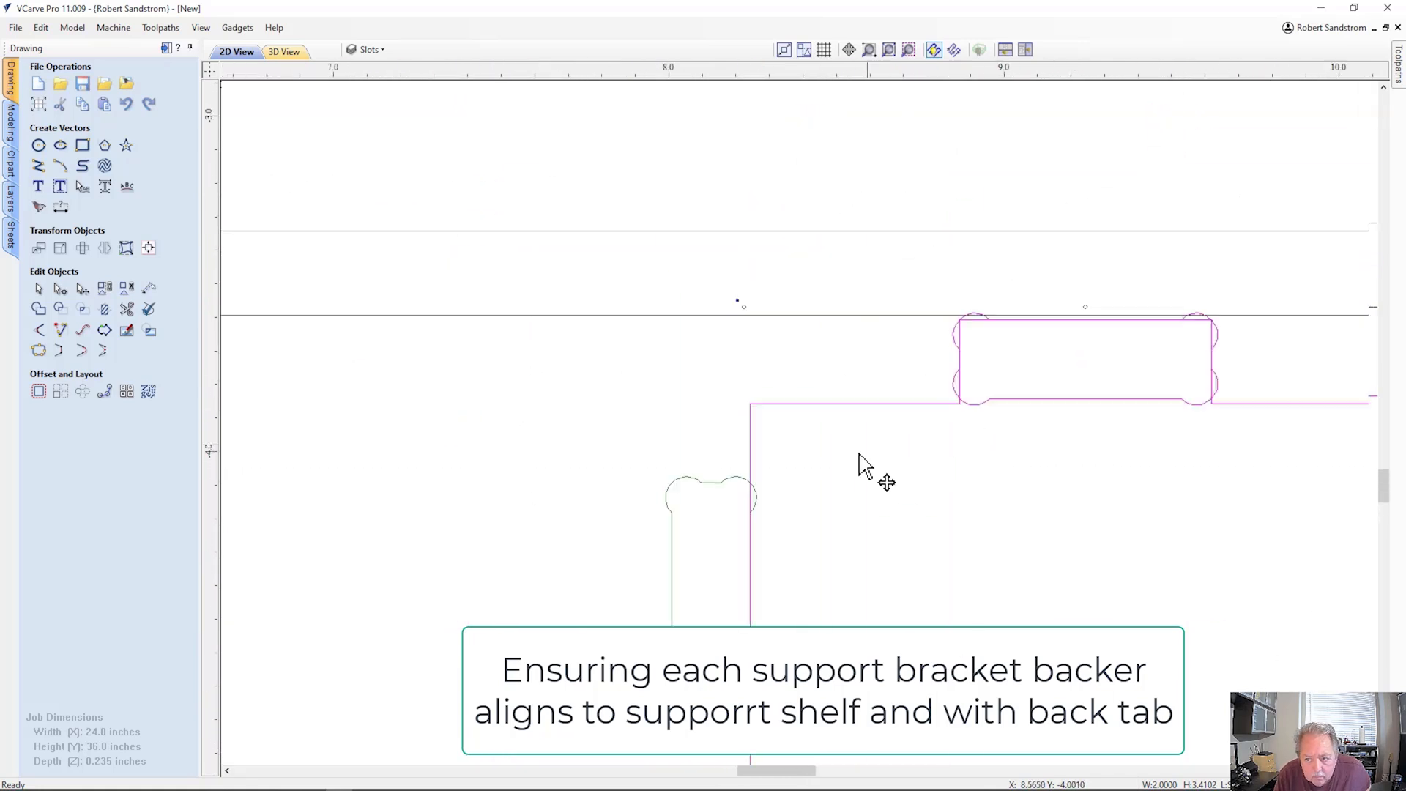
{"action": "scroll", "coordinate": [1028, 347], "scroll_direction": "up", "scroll_amount": 8}
{"action": "left_click_drag", "start_coordinate": [1052, 324], "coordinate": [1051, 311]}
{"action": "scroll", "coordinate": [664, 455], "scroll_direction": "down", "scroll_amount": 7}
{"action": "scroll", "coordinate": [571, 578], "scroll_direction": "up", "scroll_amount": 5}
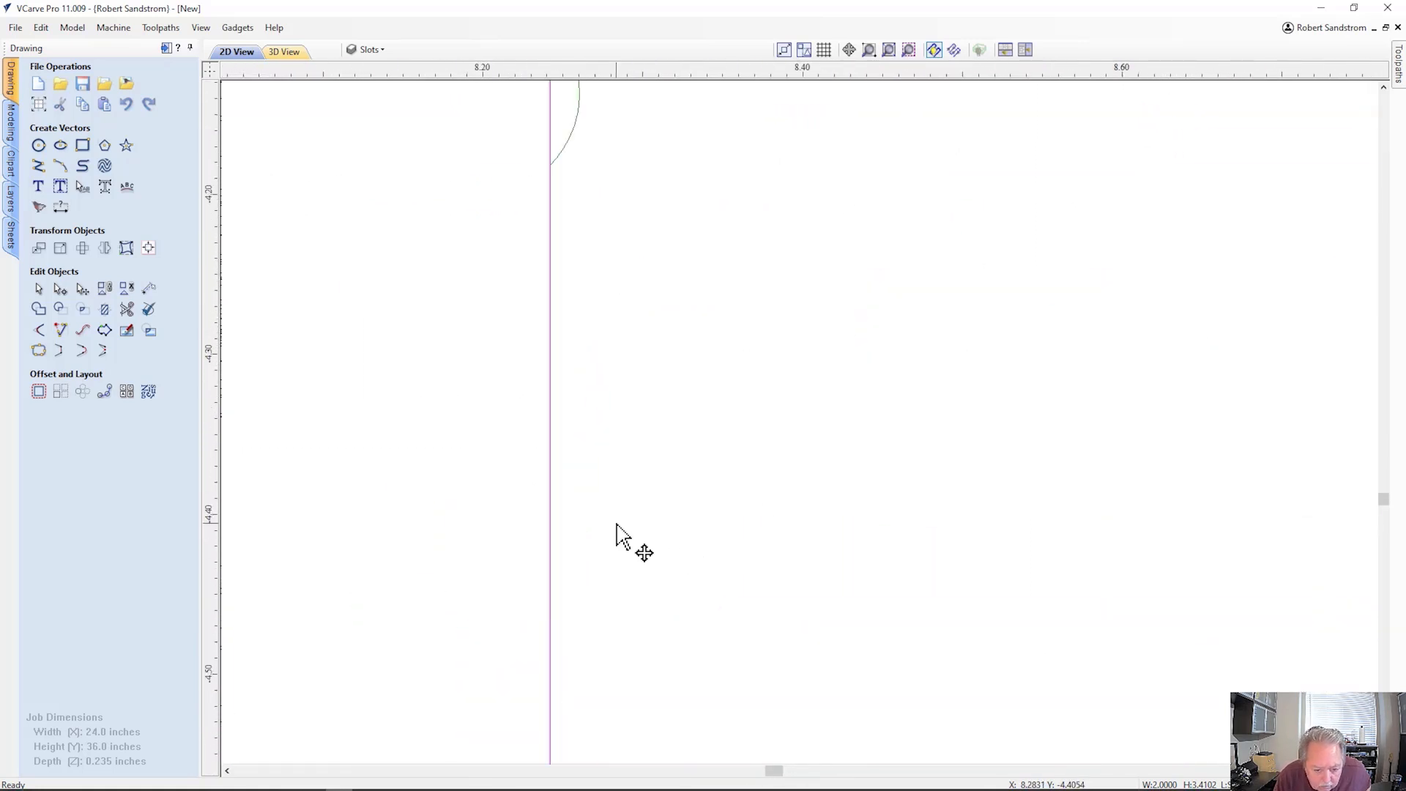
Ungroup all five end pieces from their horizontal slots and delete the end-piece outlines, keeping the slots.
{"action": "scroll", "coordinate": [656, 526], "scroll_direction": "down", "scroll_amount": 8}
{"action": "middle_click_drag", "start_coordinate": [722, 512], "coordinate": [878, 407]}
{"action": "scroll", "coordinate": [856, 404], "scroll_direction": "down", "scroll_amount": 1}
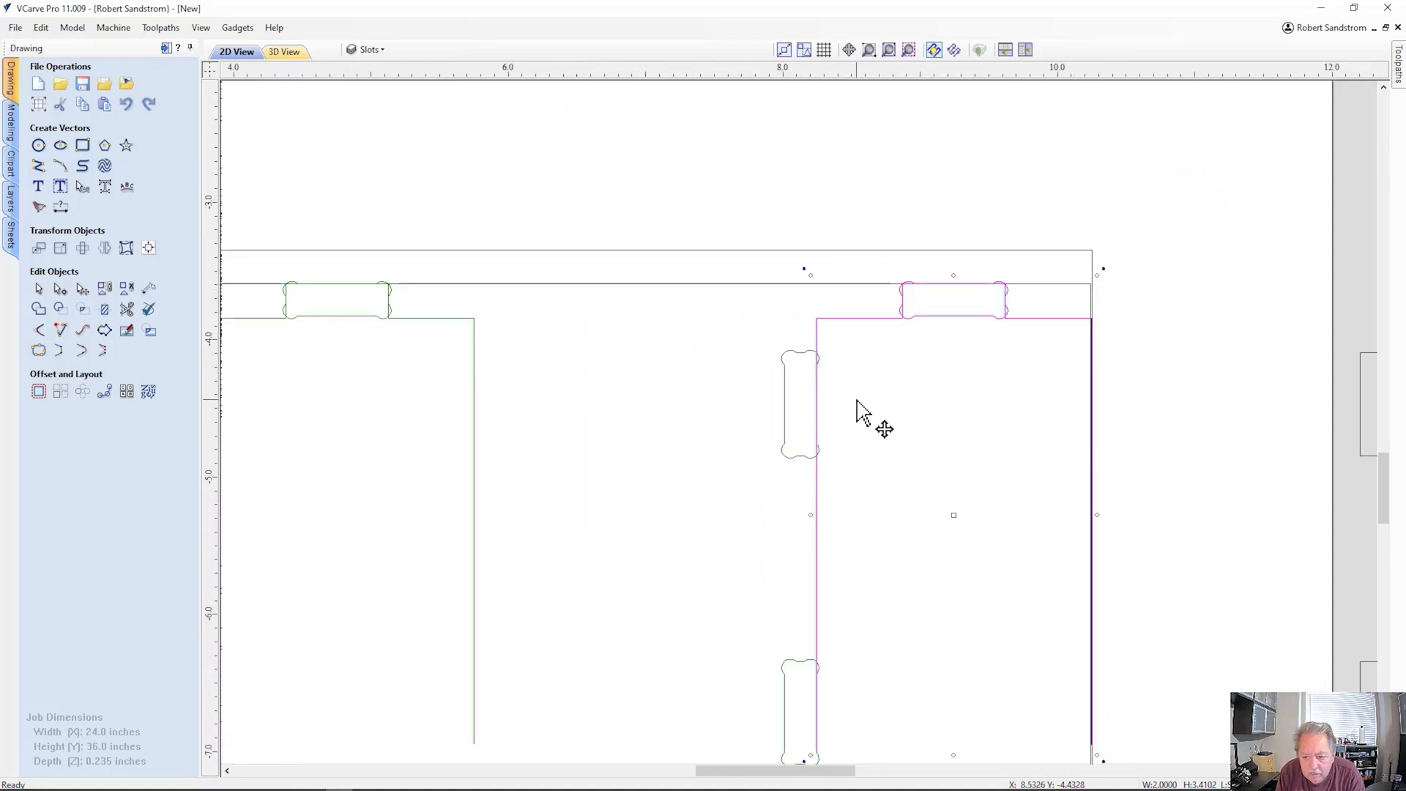
{"action": "scroll", "coordinate": [616, 426], "scroll_direction": "down", "scroll_amount": 1}
{"action": "middle_click_drag", "start_coordinate": [615, 425], "coordinate": [936, 372]}
{"action": "scroll", "coordinate": [805, 450], "scroll_direction": "down", "scroll_amount": 5}
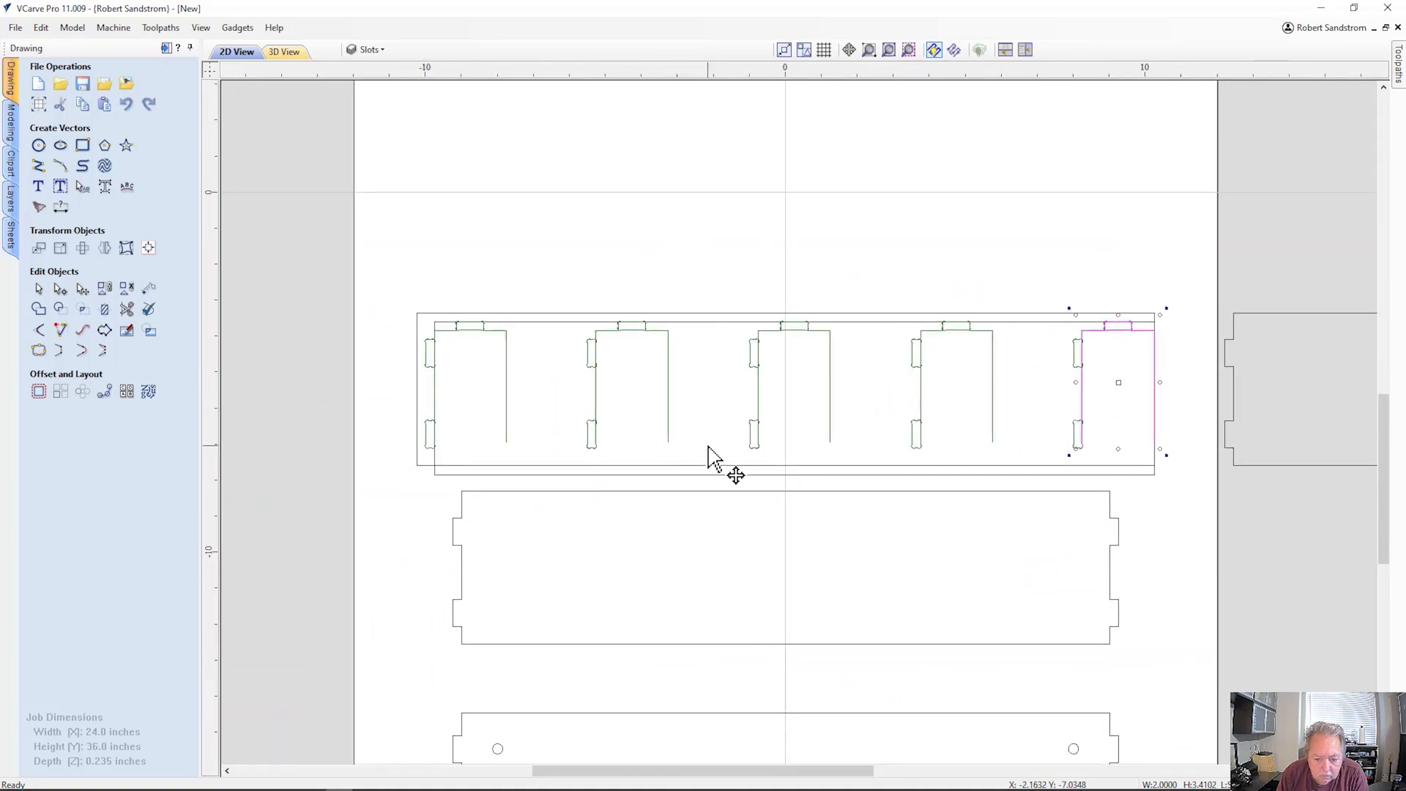
{"action": "left_click", "coordinate": [727, 561]}
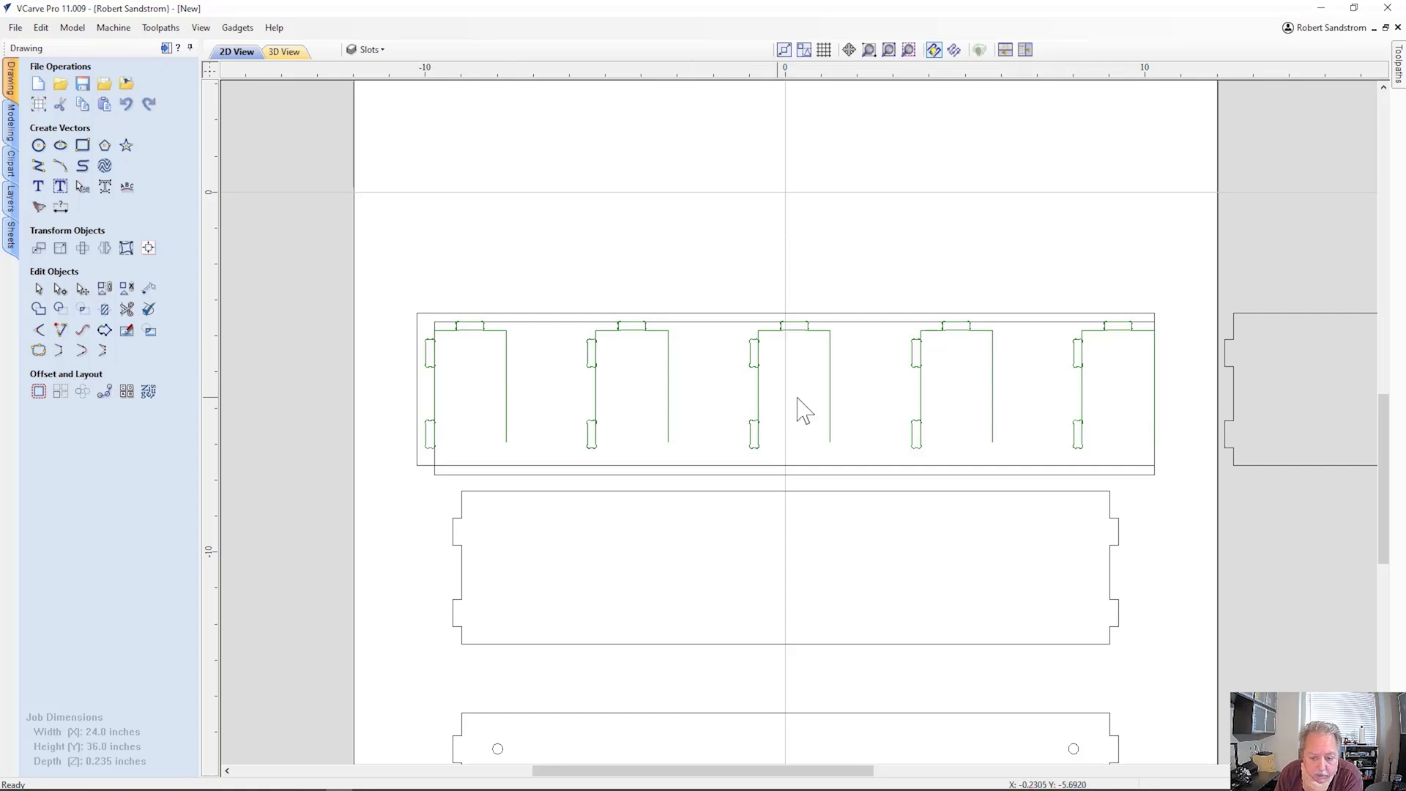
{"action": "left_click_drag", "start_coordinate": [1096, 397], "coordinate": [753, 402]}
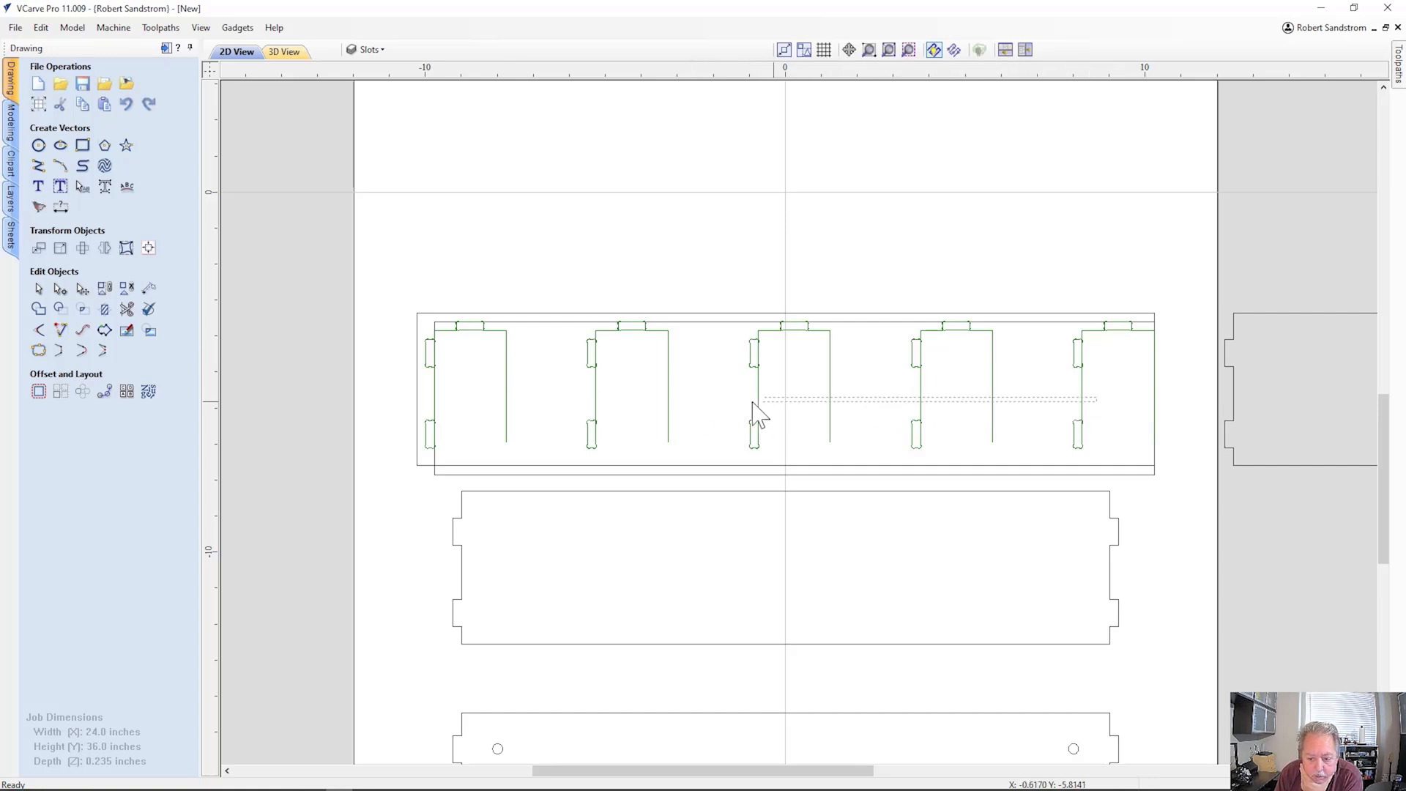
{"action": "mouse_move", "coordinate": [510, 401]}
{"action": "left_mouse_down"}
{"action": "mouse_move", "coordinate": [484, 400]}
{"action": "mouse_move", "coordinate": [510, 400]}
{"action": "left_mouse_up"}
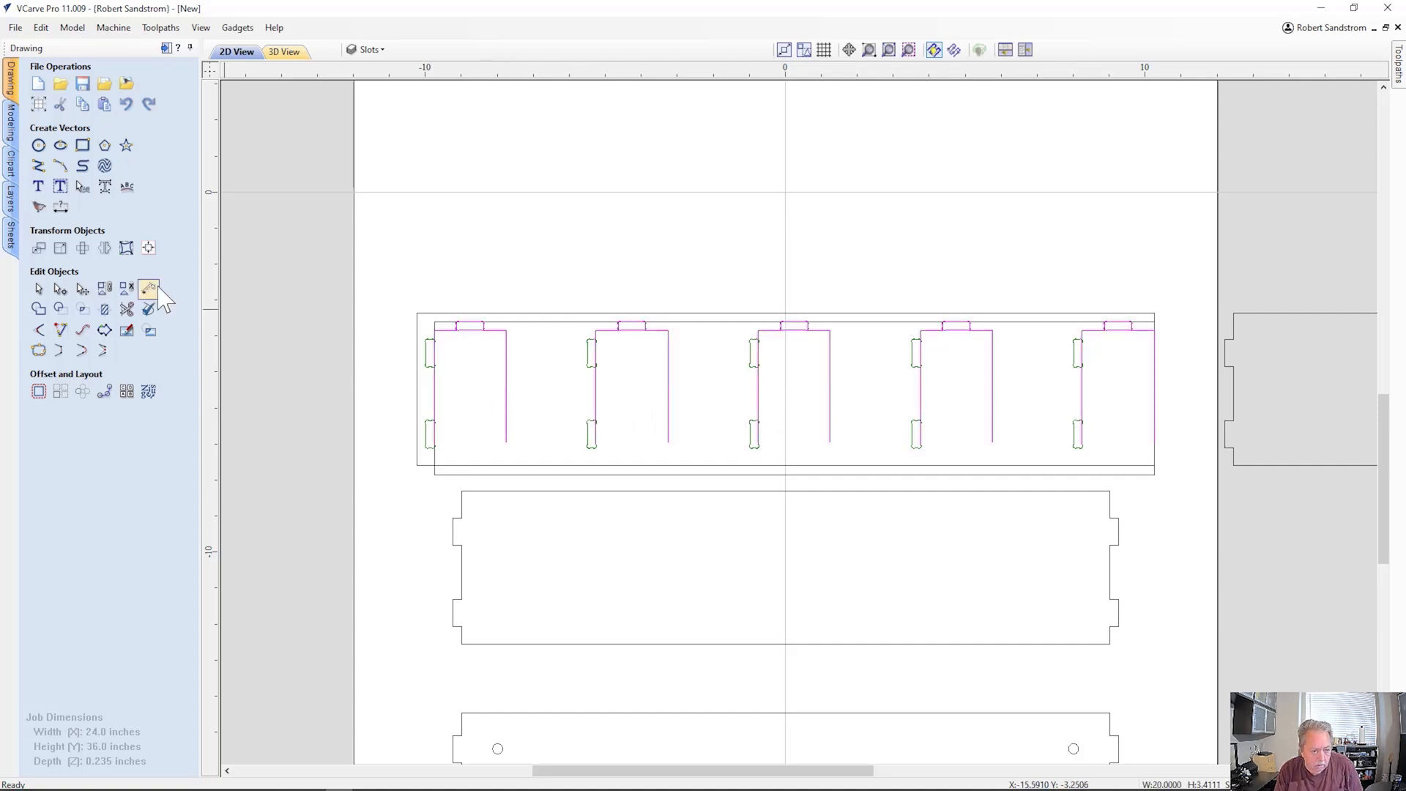
{"action": "left_click", "coordinate": [128, 291]}
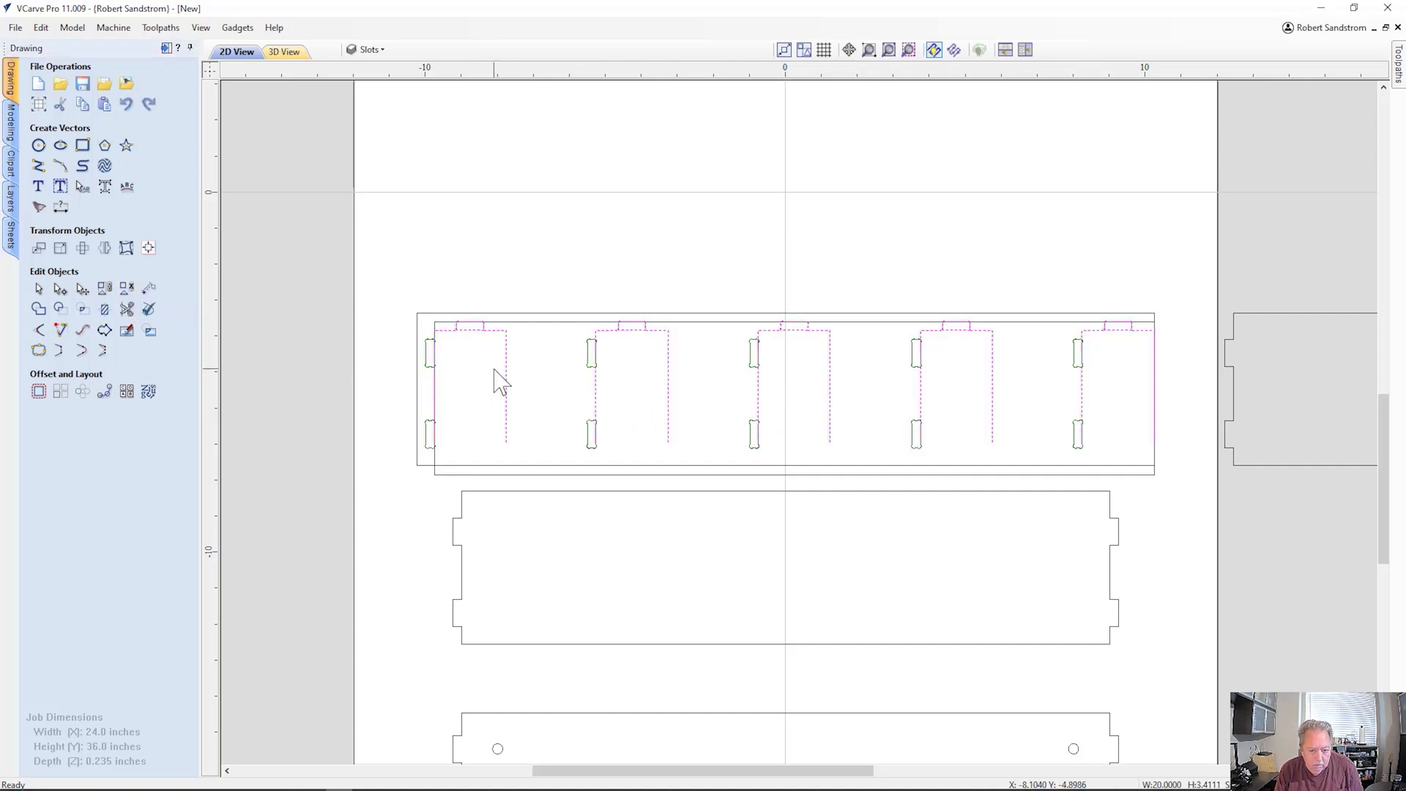
{"action": "left_click", "coordinate": [527, 381]}
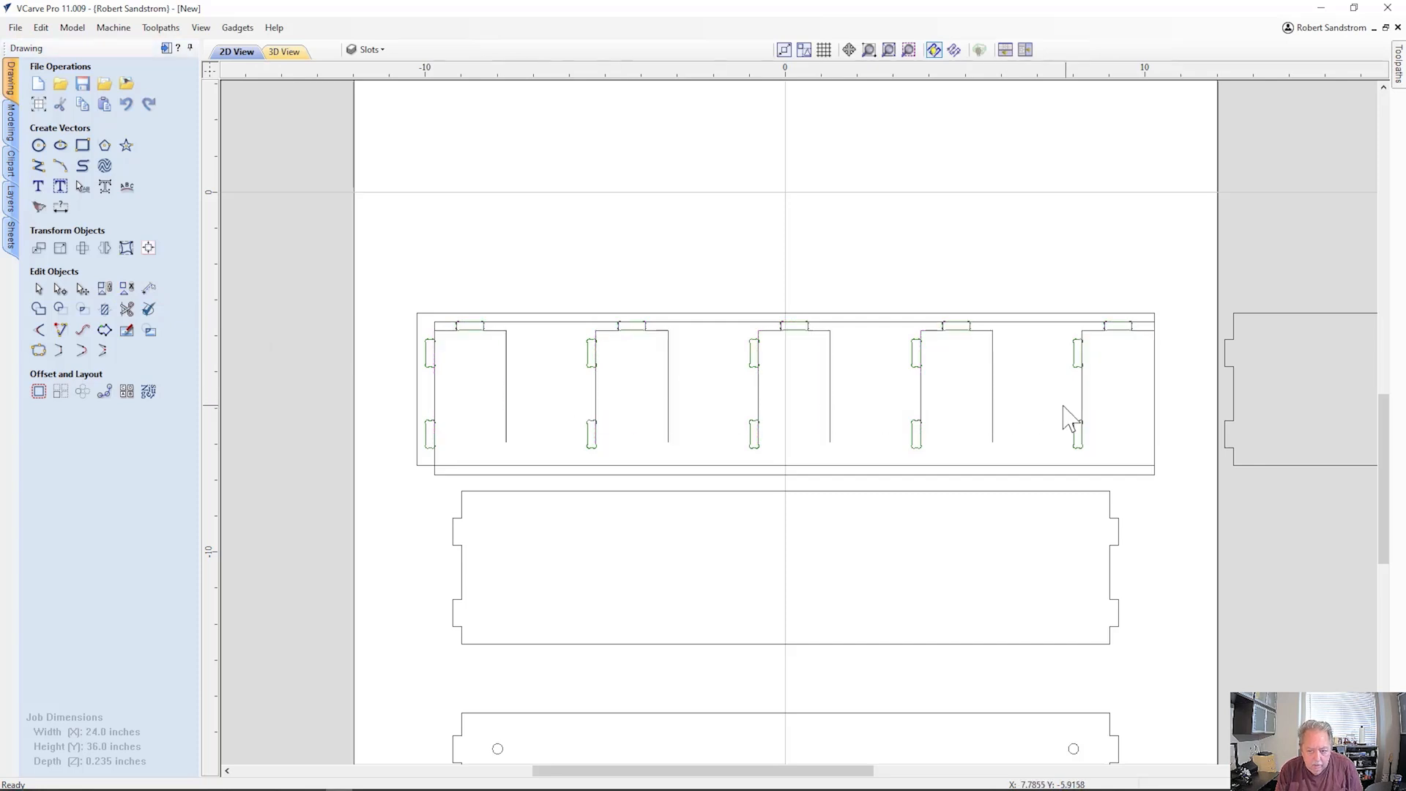
{"action": "left_click_drag", "start_coordinate": [1096, 393], "coordinate": [489, 389]}
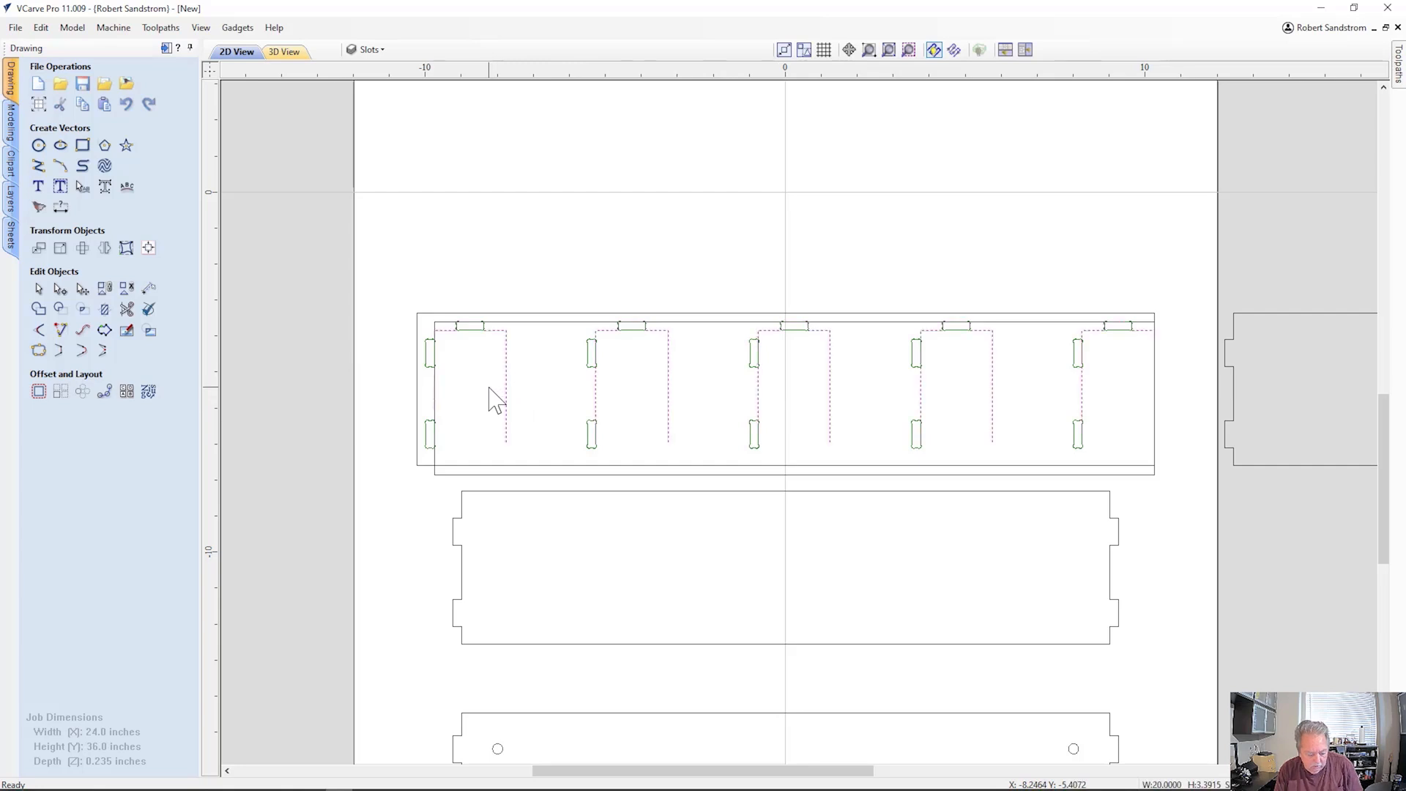
{"action": "key", "text": "Delete"}
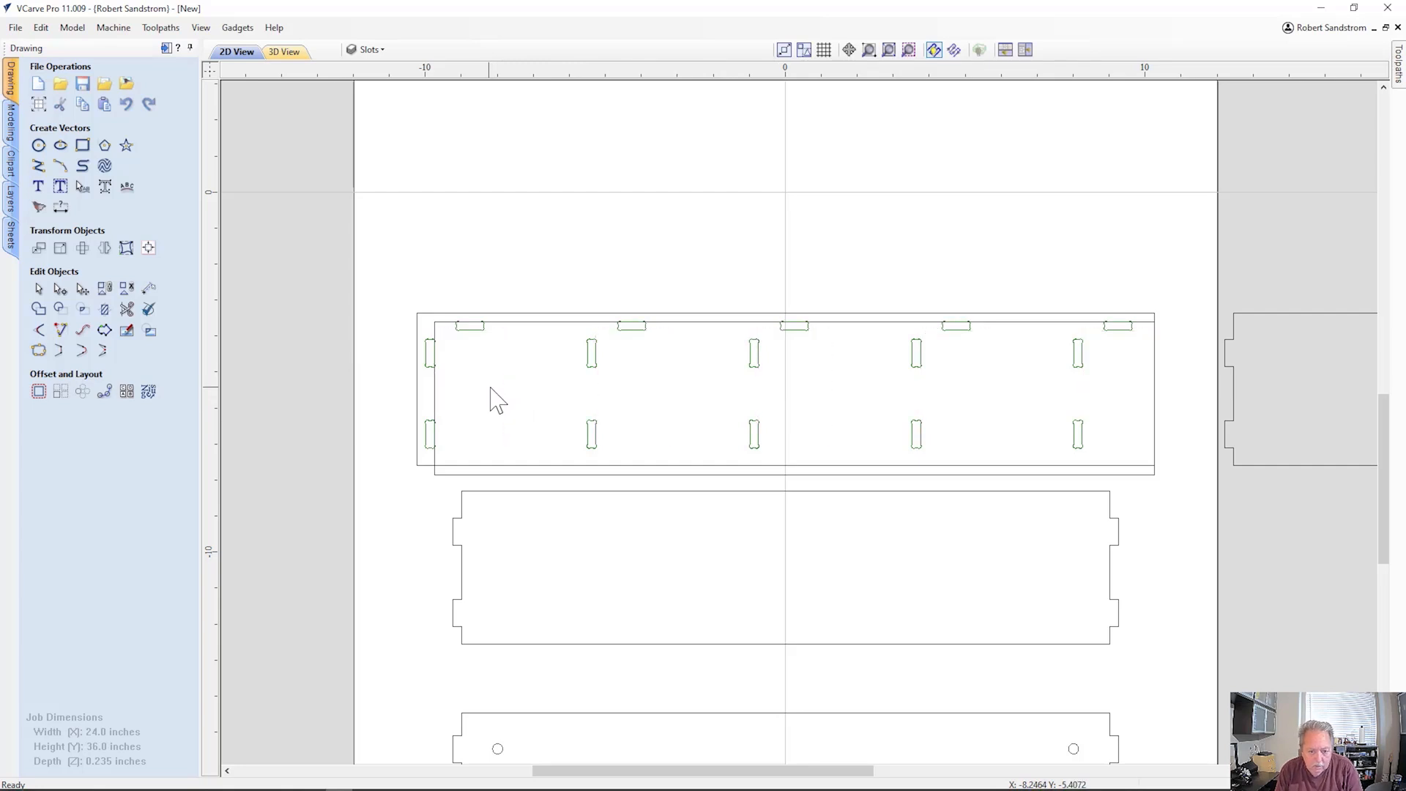
Delete the offset inner rectangle from the slotted panel and the spare tabbed panel lying outside the material.
{"action": "left_click", "coordinate": [548, 322]}
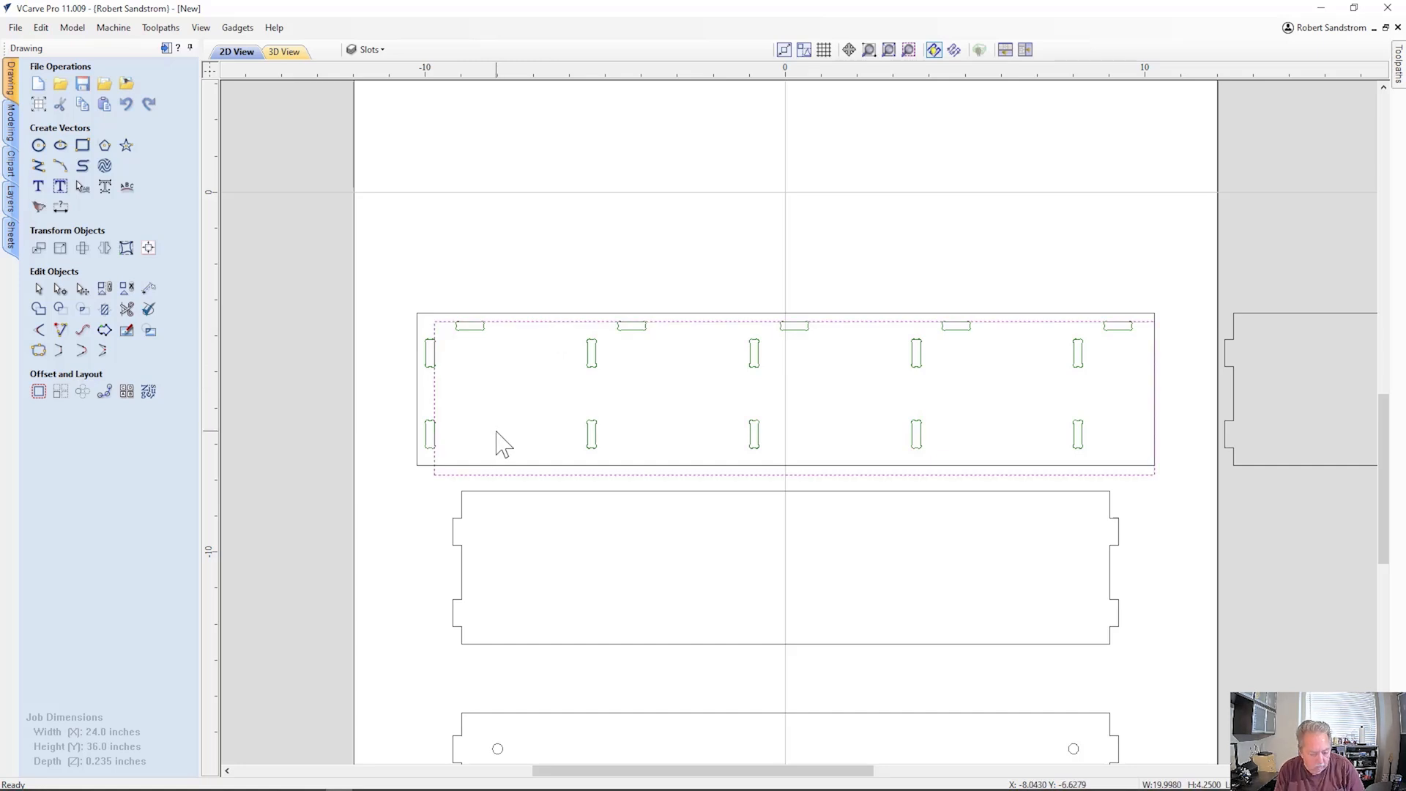
{"action": "key", "text": "Delete"}
{"action": "left_click", "coordinate": [1242, 320]}
{"action": "key", "text": "Delete"}
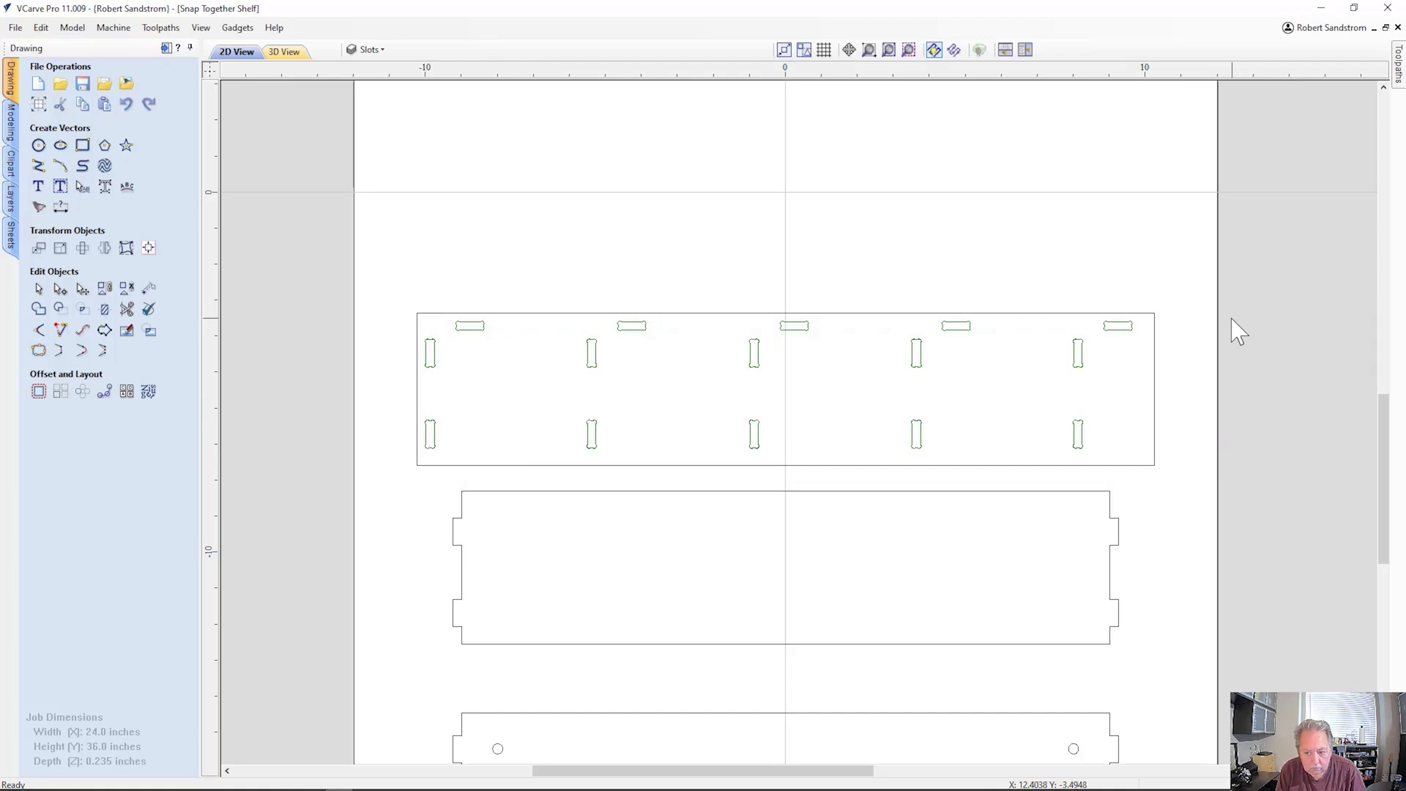
Move the two round holes in the narrow tabbed strip to a new red layer named holes.
{"action": "scroll", "coordinate": [1152, 345], "scroll_direction": "down", "scroll_amount": 2}
{"action": "middle_click_drag", "start_coordinate": [1167, 494], "coordinate": [1075, 415]}
{"action": "scroll", "coordinate": [1075, 414], "scroll_direction": "down", "scroll_amount": 1}
{"action": "scroll", "coordinate": [1075, 414], "scroll_direction": "up", "scroll_amount": 2}
{"action": "left_click", "coordinate": [538, 557]}
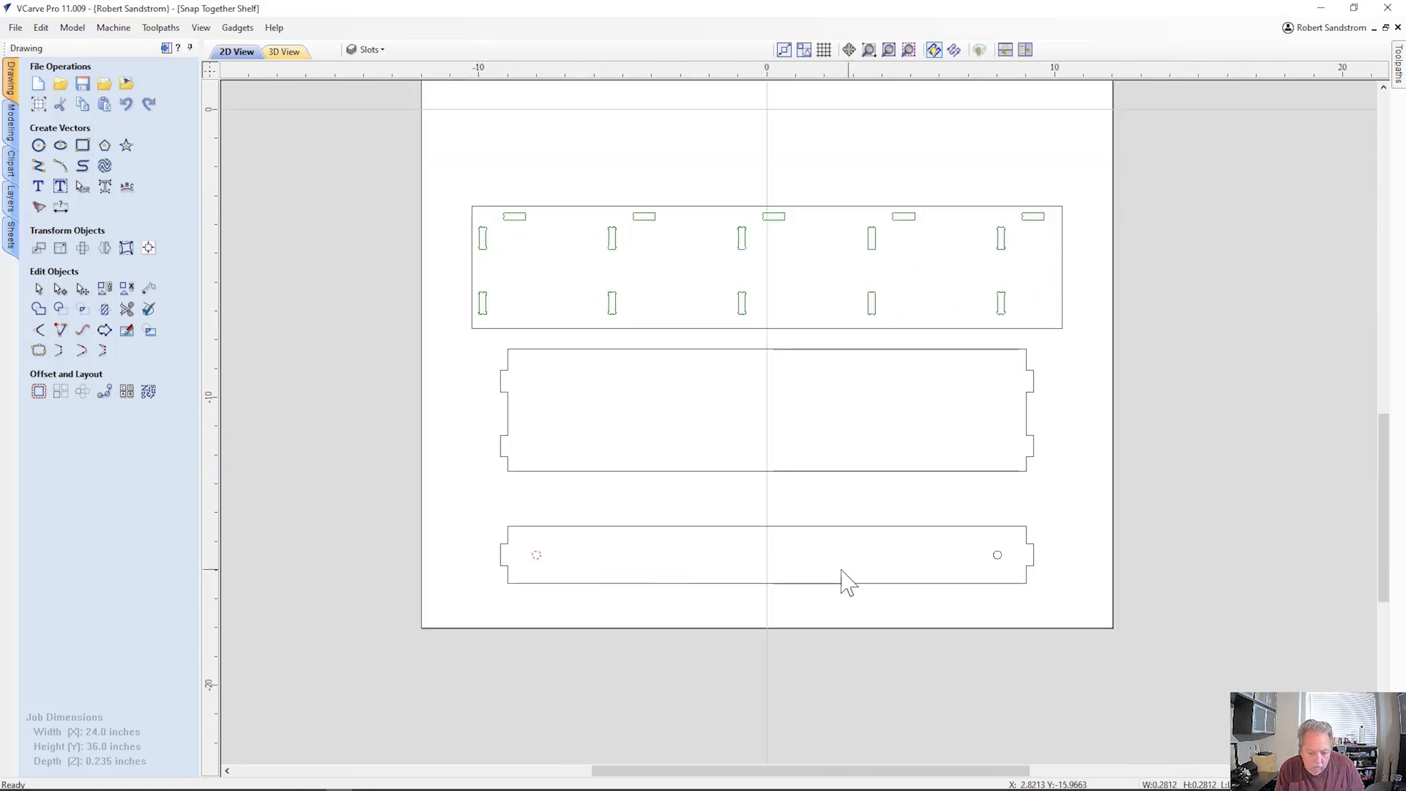
{"action": "left_click", "coordinate": [997, 556], "text": "shift"}
{"action": "right_click", "coordinate": [997, 556]}
{"action": "mouse_move", "coordinate": [1022, 550]}
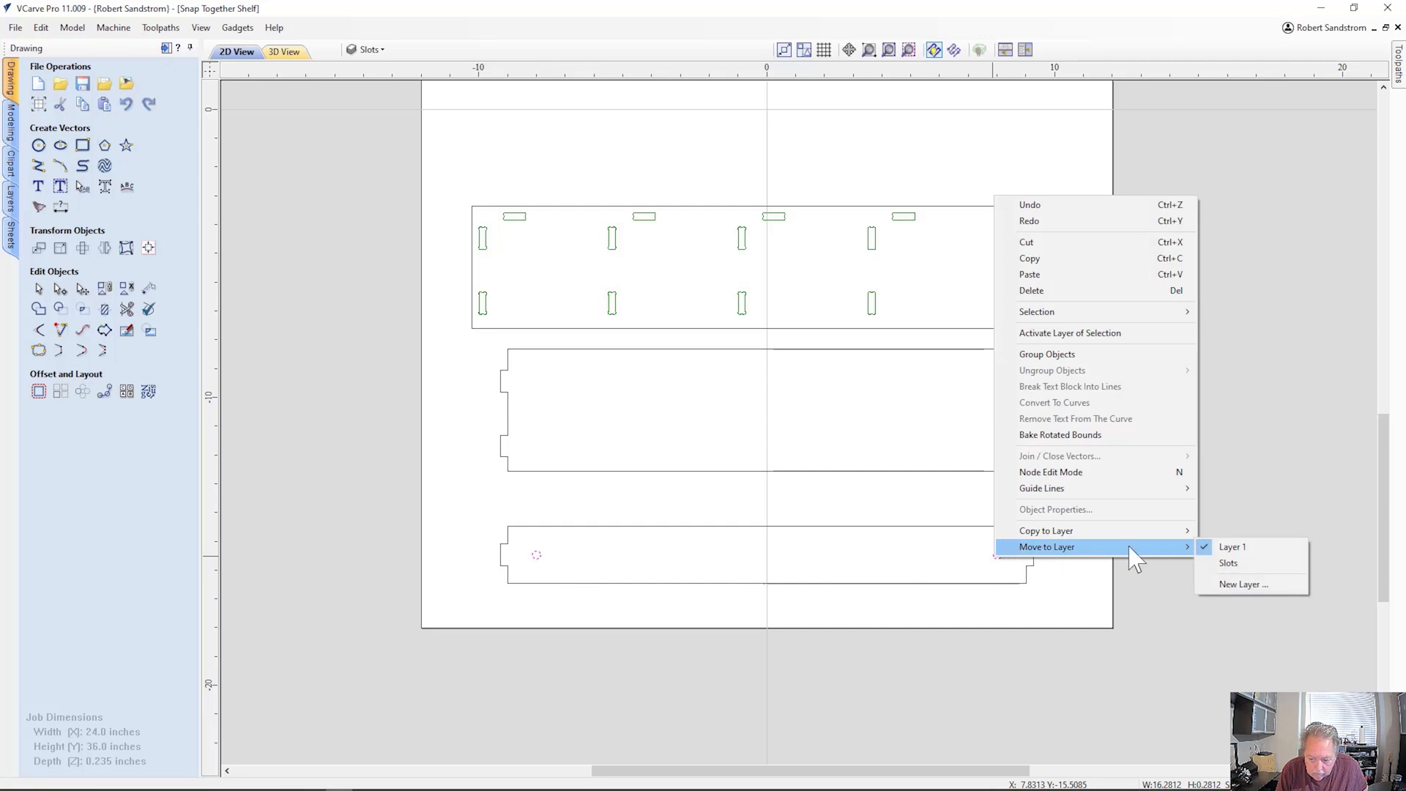
{"action": "left_click", "coordinate": [1236, 583]}
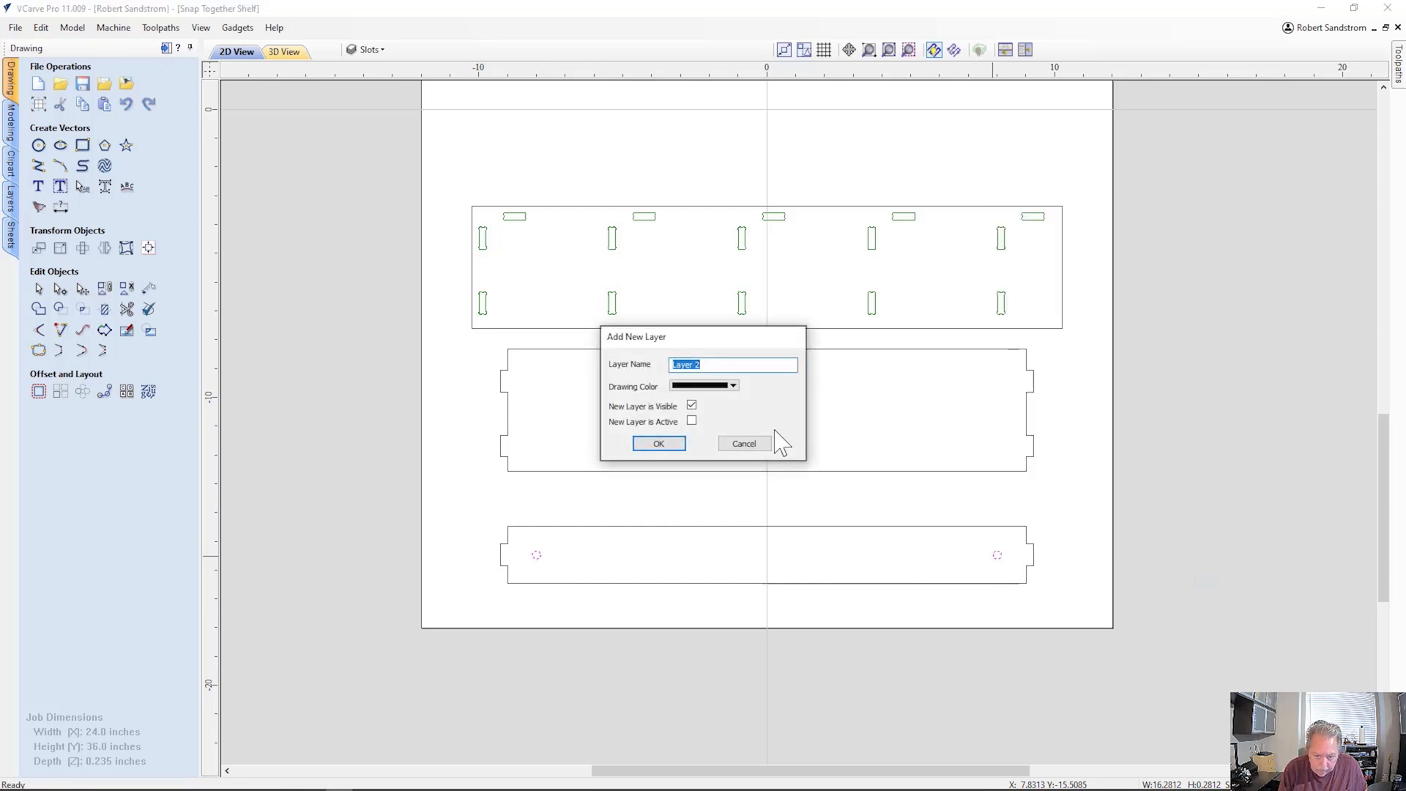
{"action": "type", "text": "holes"}
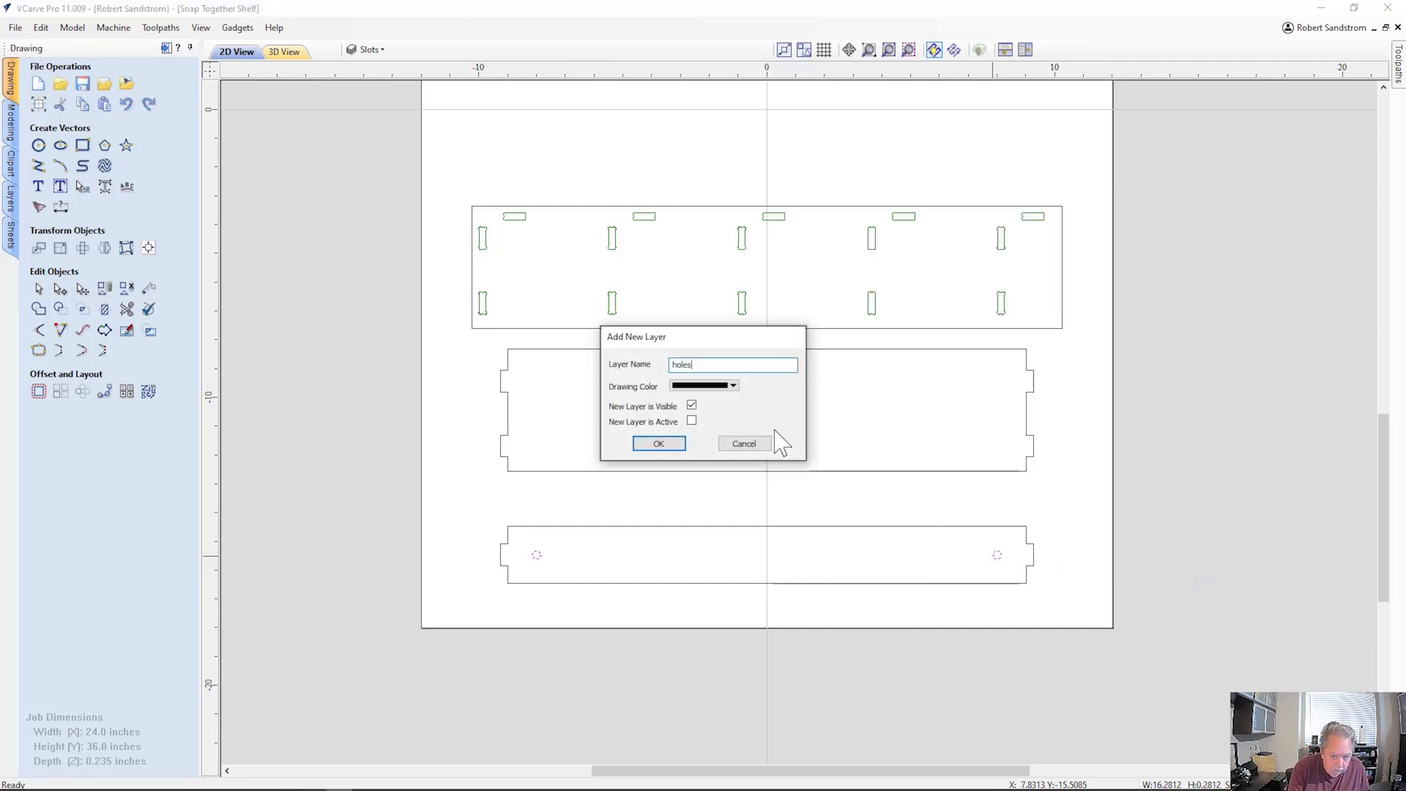
{"action": "left_click", "coordinate": [733, 386]}
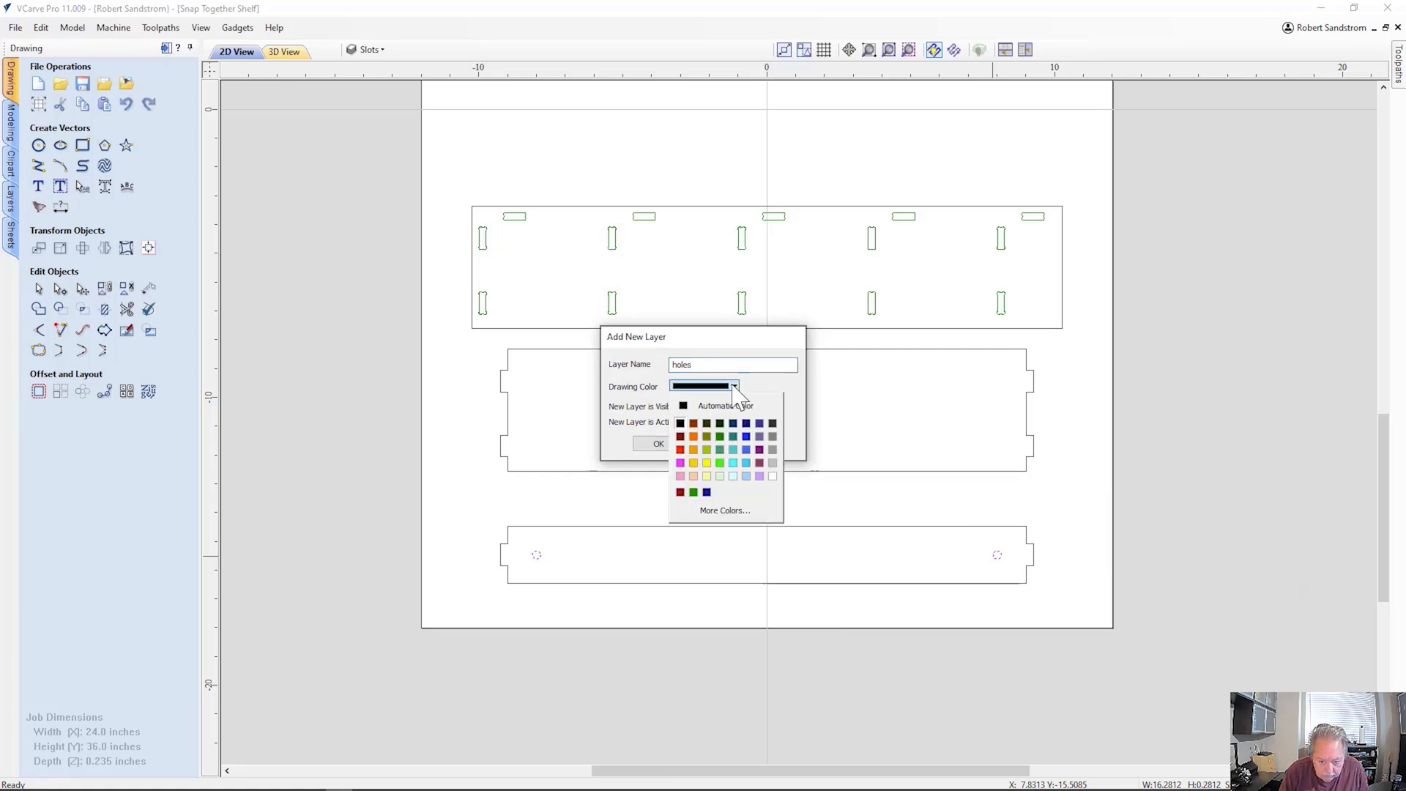
{"action": "left_click", "coordinate": [680, 449]}
{"action": "left_click", "coordinate": [663, 444]}
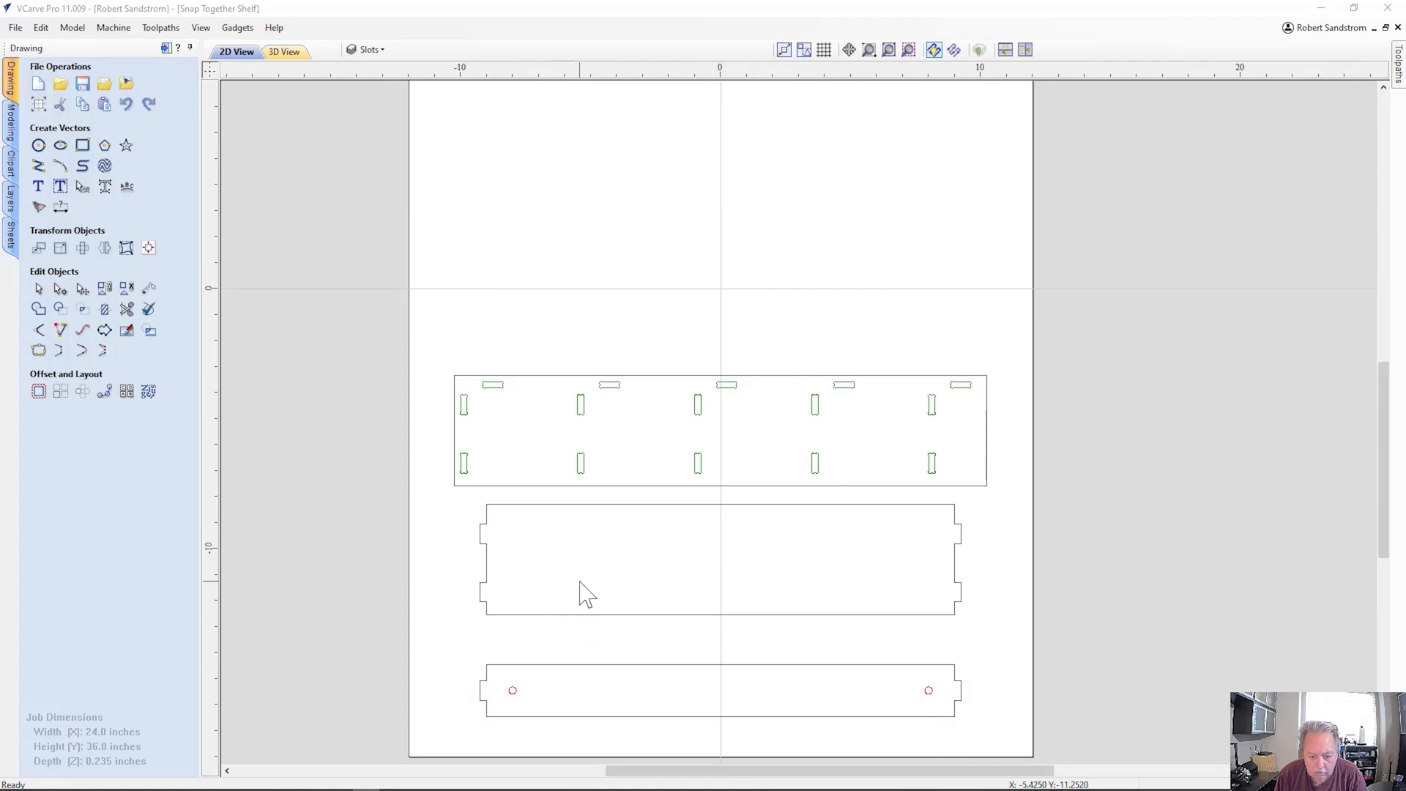
Move the outlines of the slotted panel, the wide tabbed panel and the narrow strip to a new blue layer named Profile.
{"action": "left_click", "coordinate": [611, 375]}
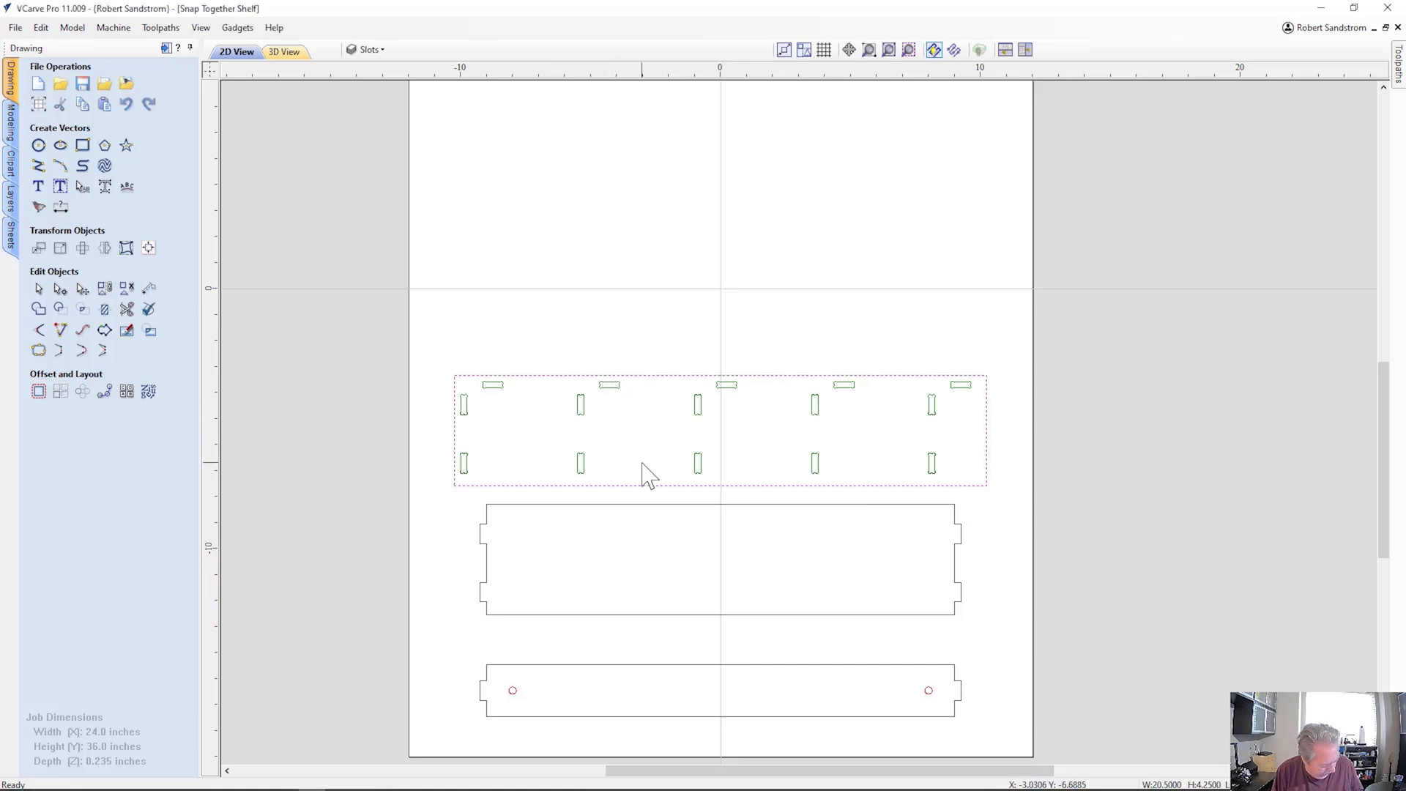
{"action": "left_click", "coordinate": [637, 504], "text": "shift"}
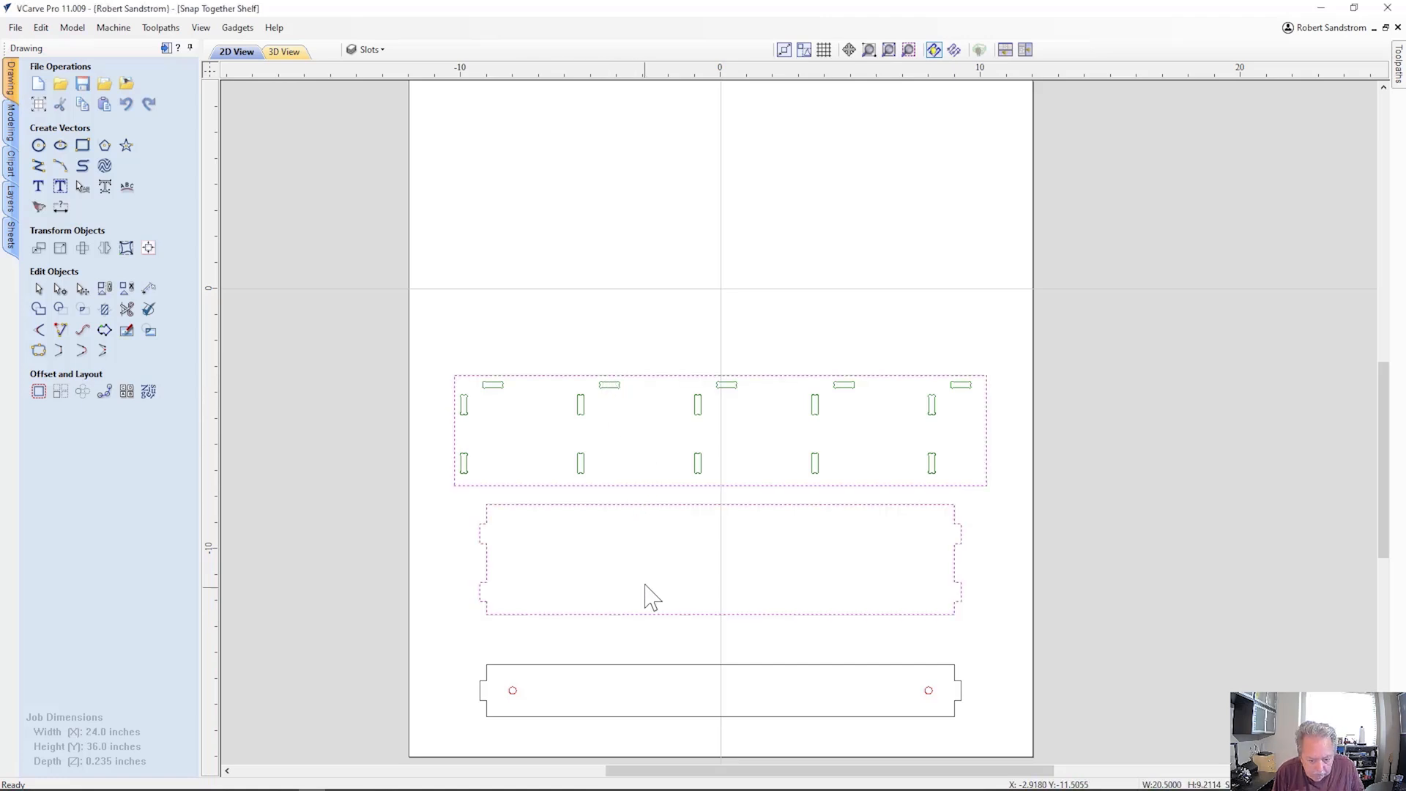
{"action": "left_click", "coordinate": [634, 665], "text": "shift"}
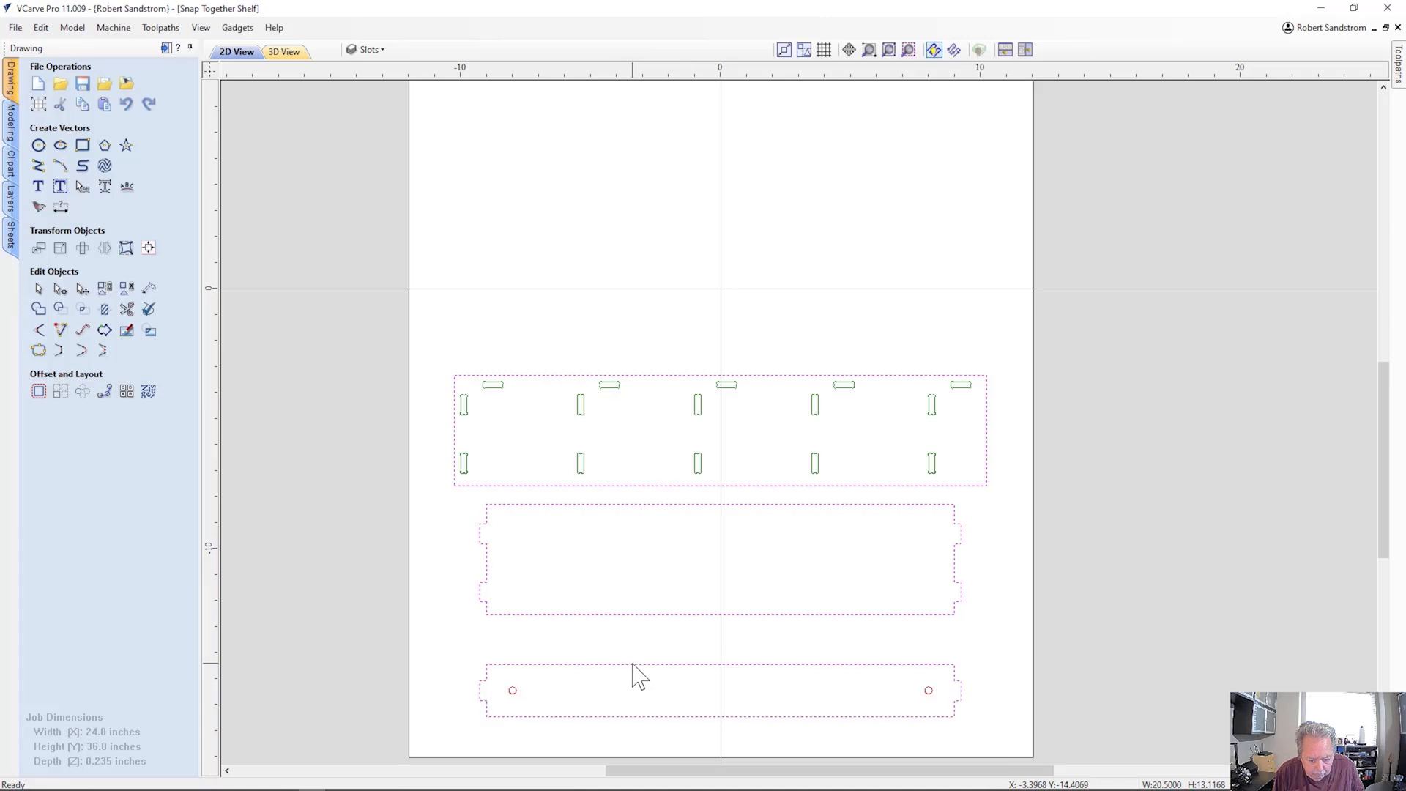
{"action": "right_click", "coordinate": [689, 665]}
{"action": "mouse_move", "coordinate": [754, 664]}
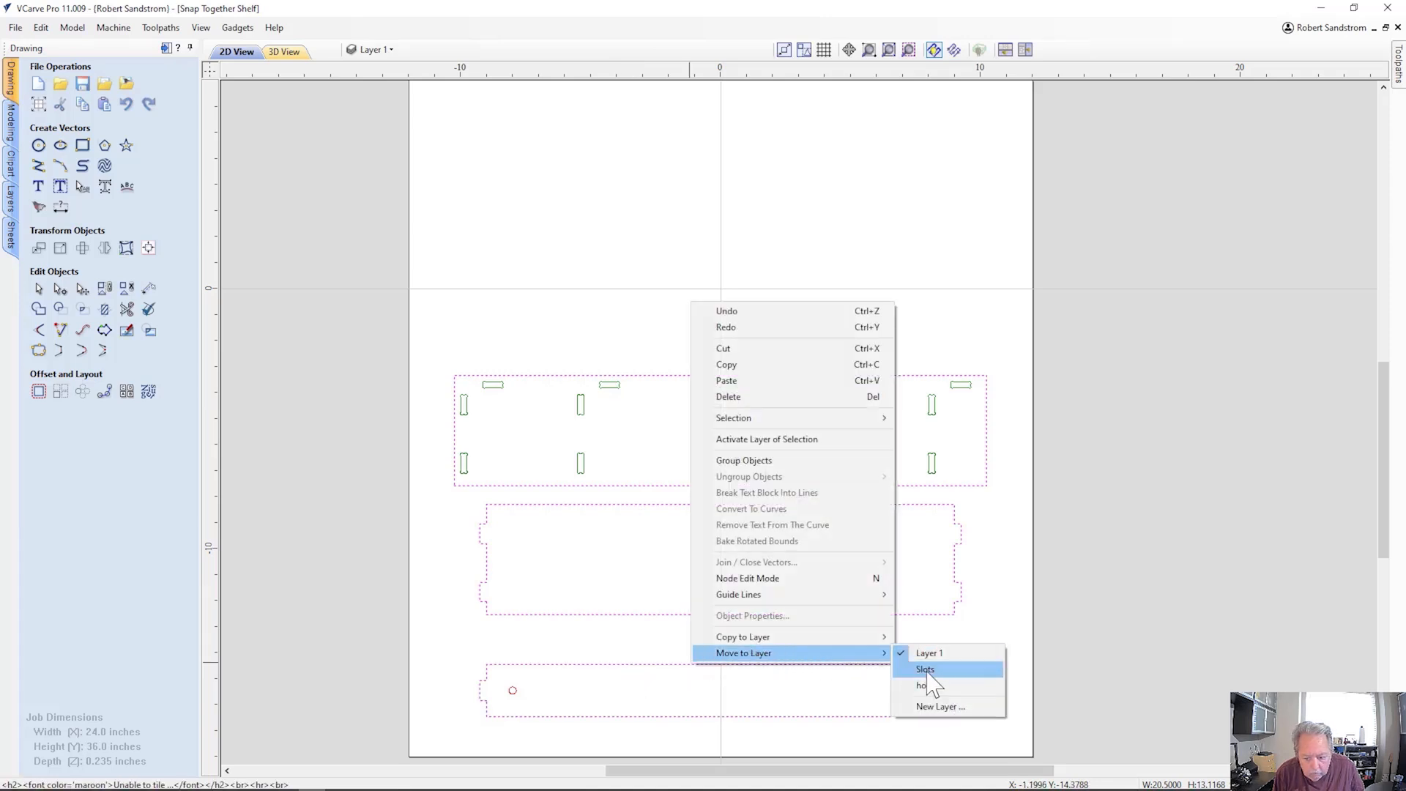
{"action": "left_click", "coordinate": [930, 706]}
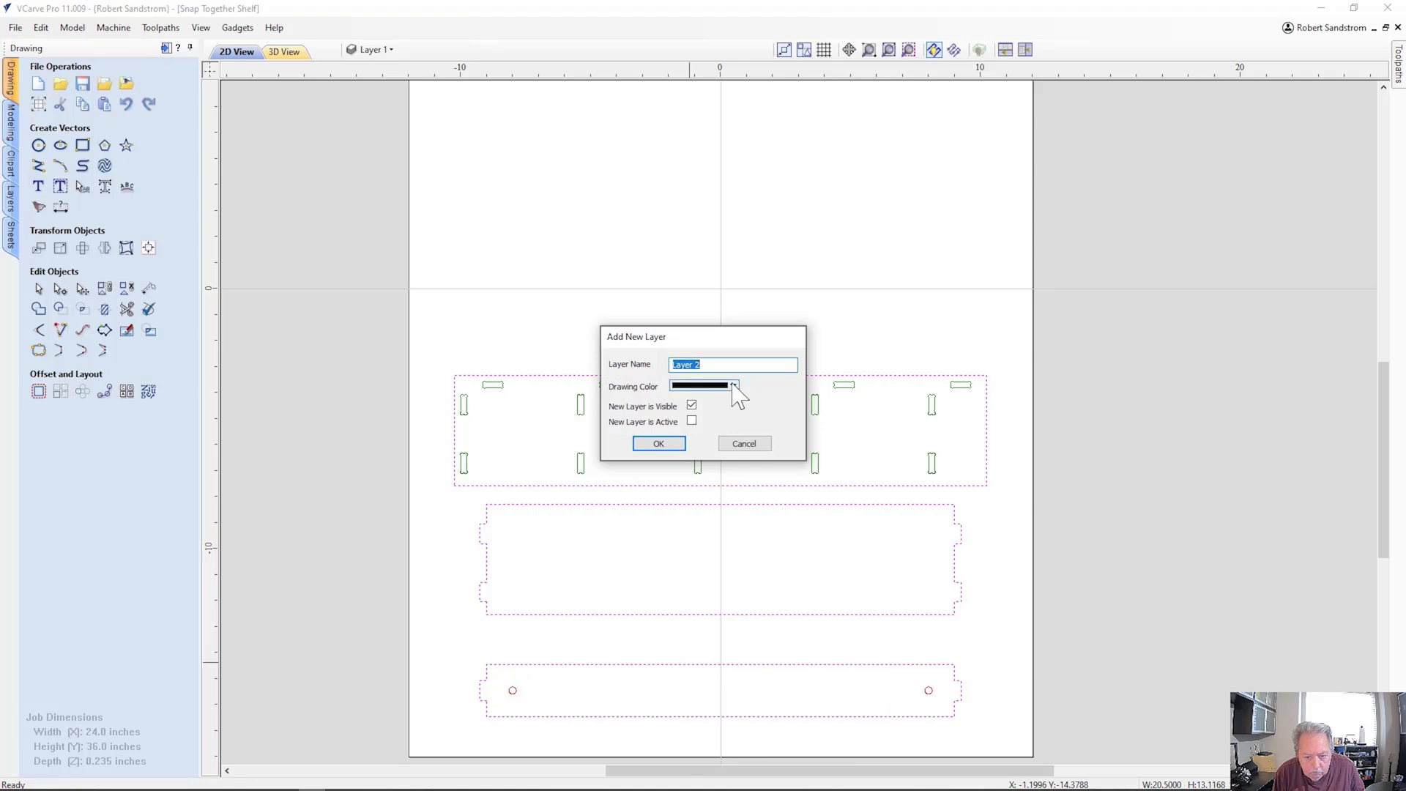
{"action": "left_click", "coordinate": [733, 385]}
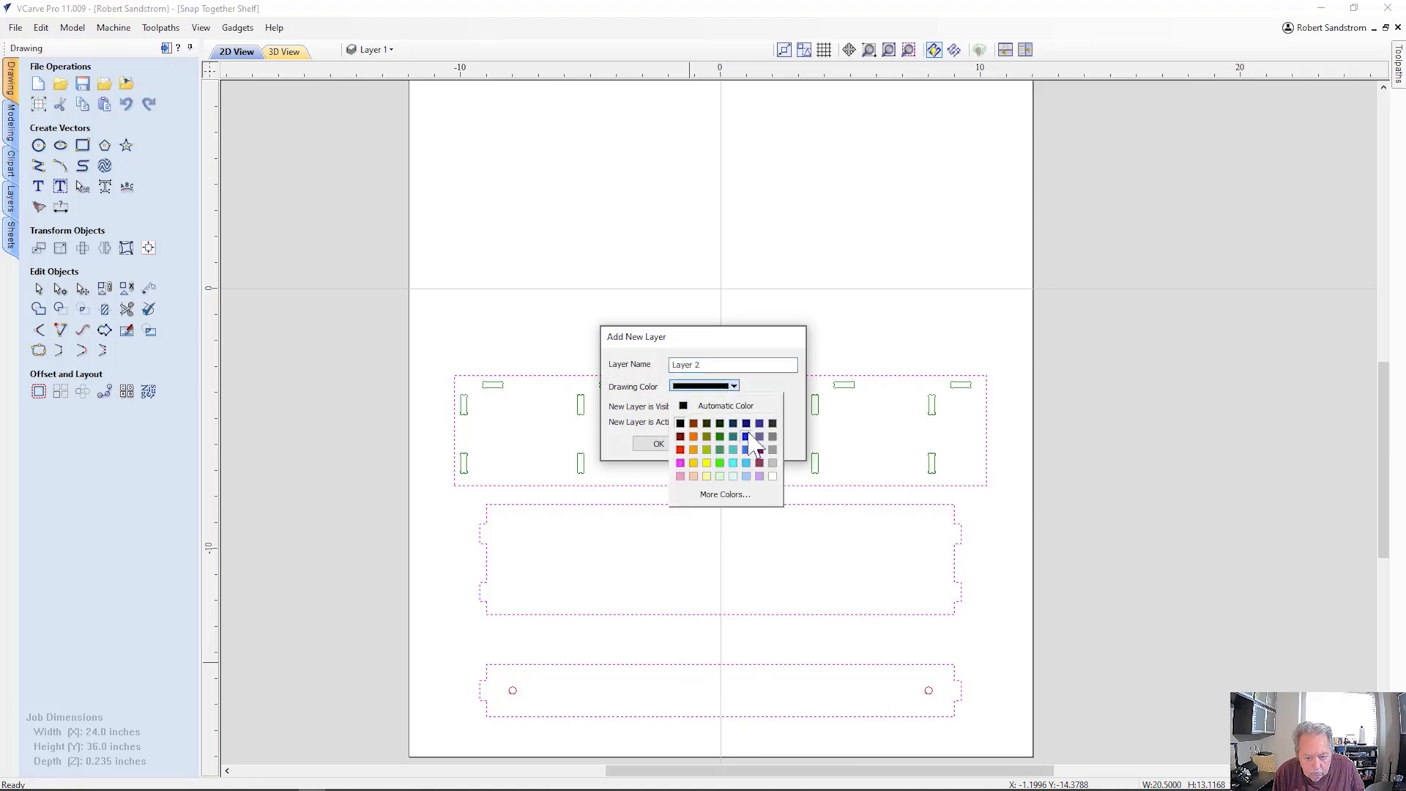
{"action": "left_click", "coordinate": [747, 435]}
{"action": "left_click_drag", "start_coordinate": [716, 364], "coordinate": [612, 336]}
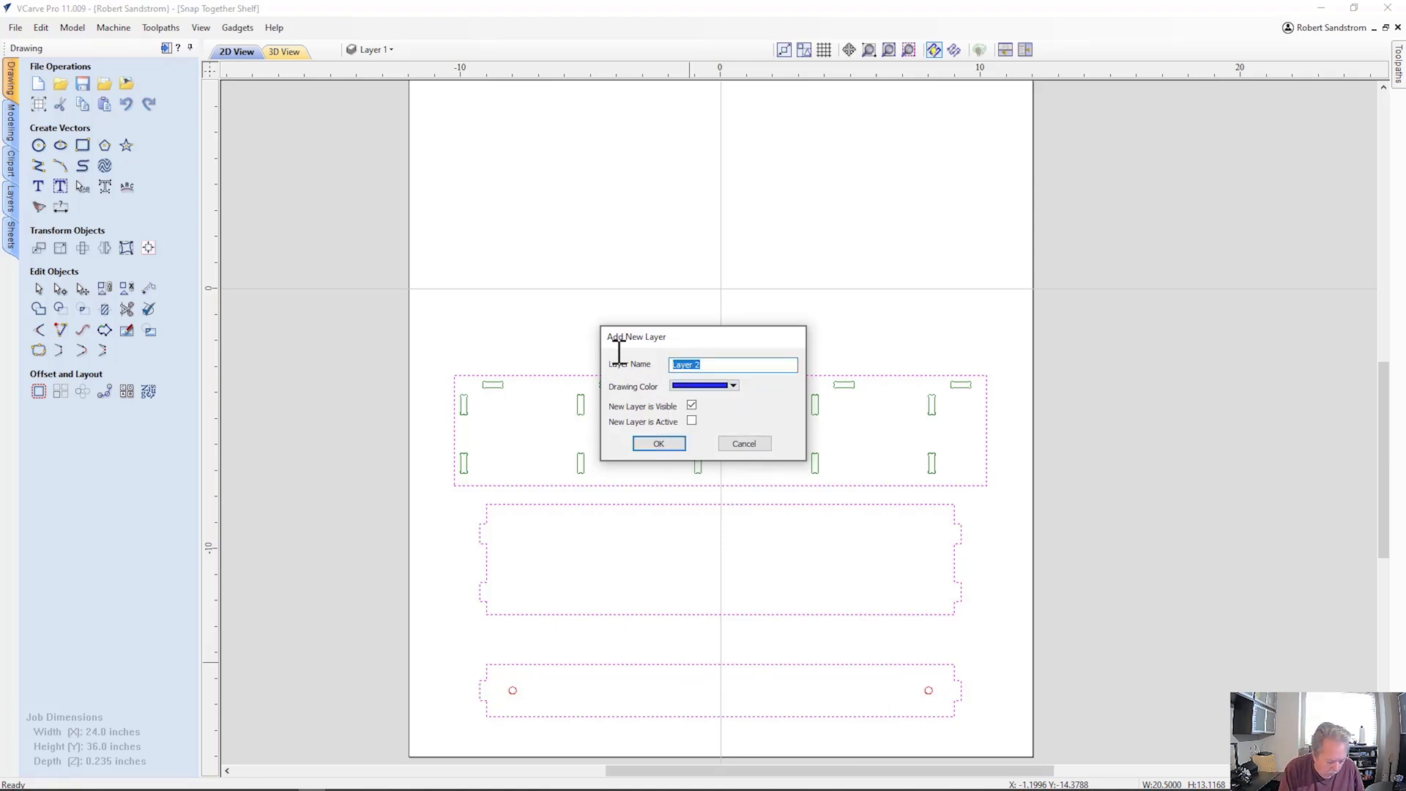
{"action": "type", "text": "Profil"}
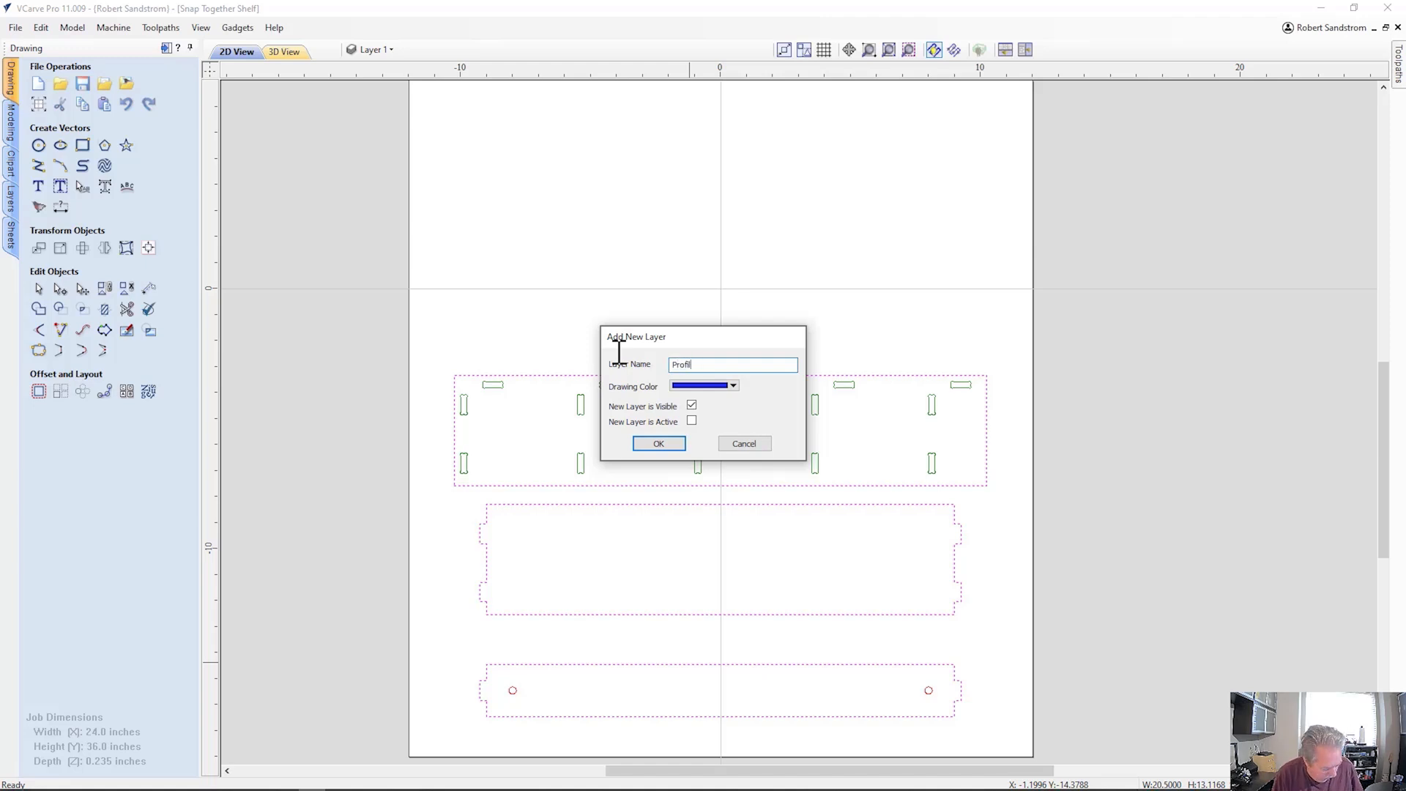
{"action": "type", "text": "e"}
{"action": "left_click", "coordinate": [663, 443]}
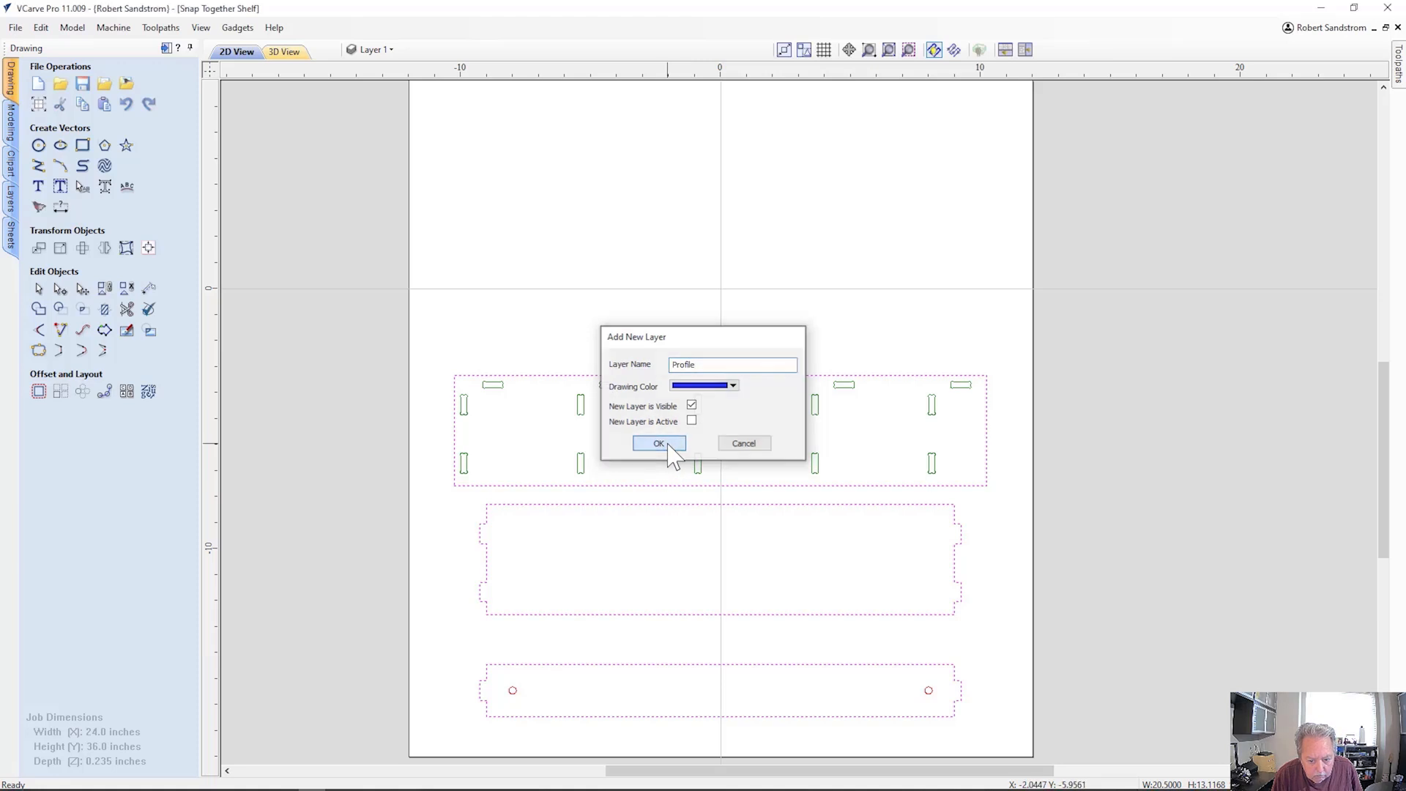
{"action": "left_click", "coordinate": [1013, 548]}
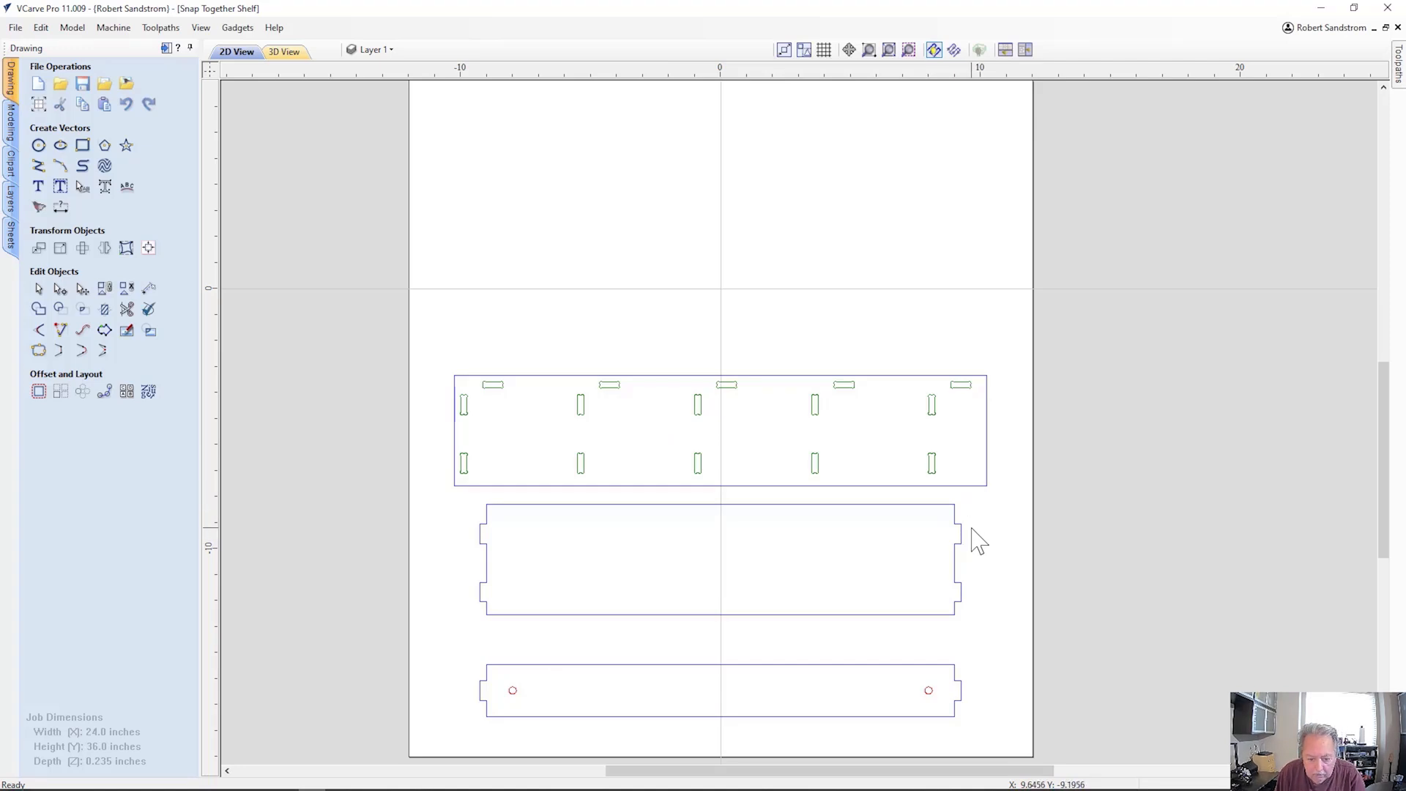
Add dog-bone fillets with a 0.0625-inch tool radius to the inside tab corners of the wide panel and the narrow strip.
{"action": "scroll", "coordinate": [979, 541], "scroll_direction": "up", "scroll_amount": 3}
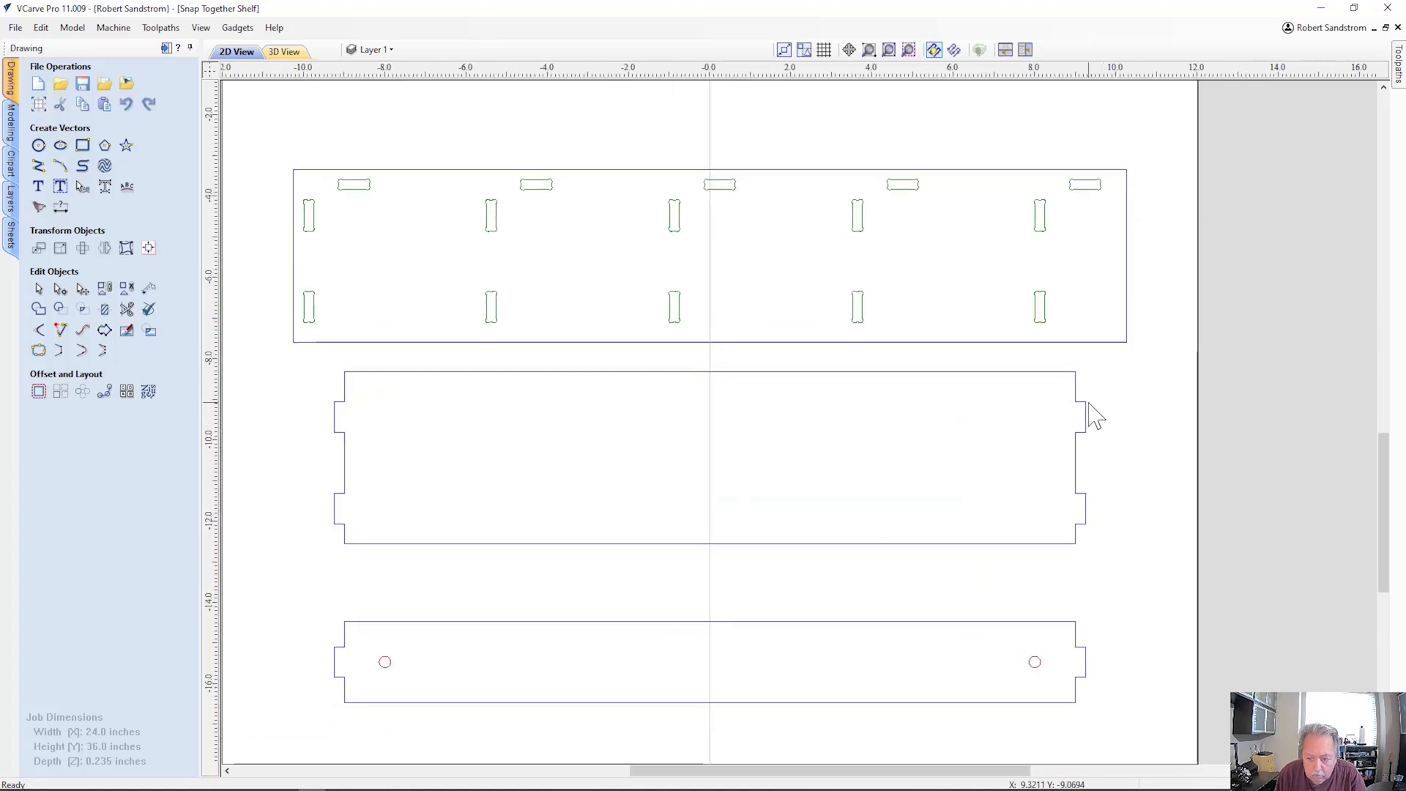
{"action": "left_click", "coordinate": [41, 330]}
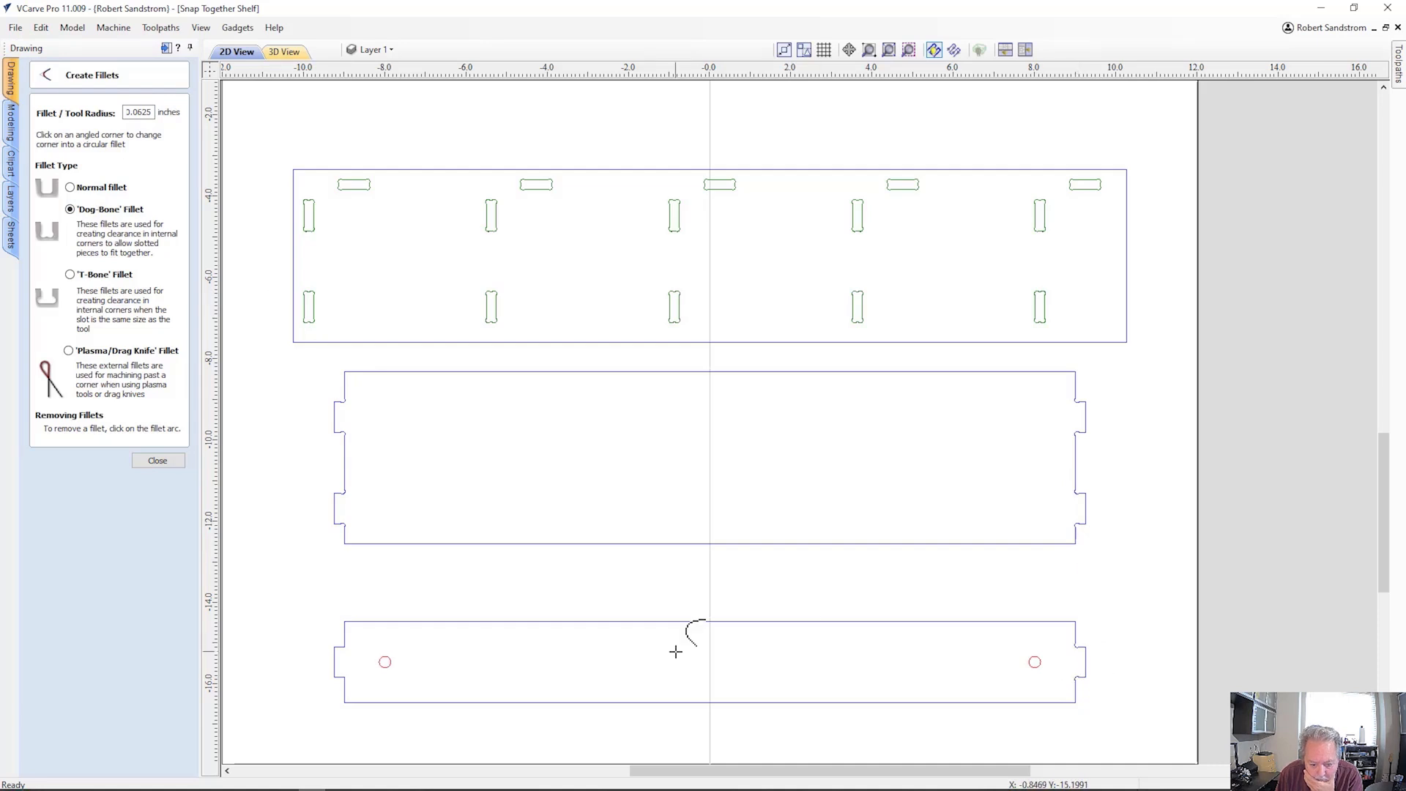
{"action": "left_click", "coordinate": [158, 461]}
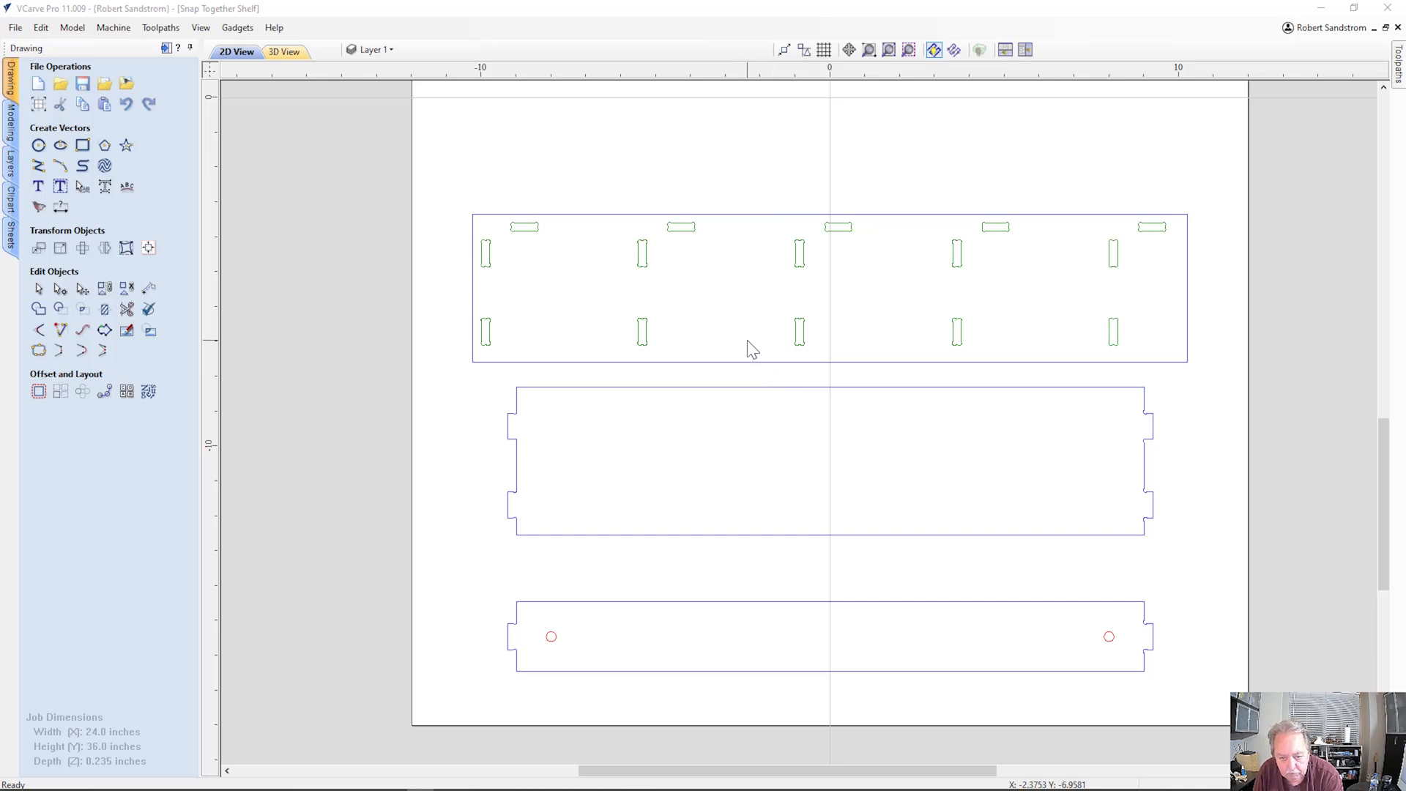
Group the slotted panel with all its slots, and group the narrow strip with its two holes.
{"action": "left_click_drag", "start_coordinate": [457, 203], "coordinate": [1207, 371]}
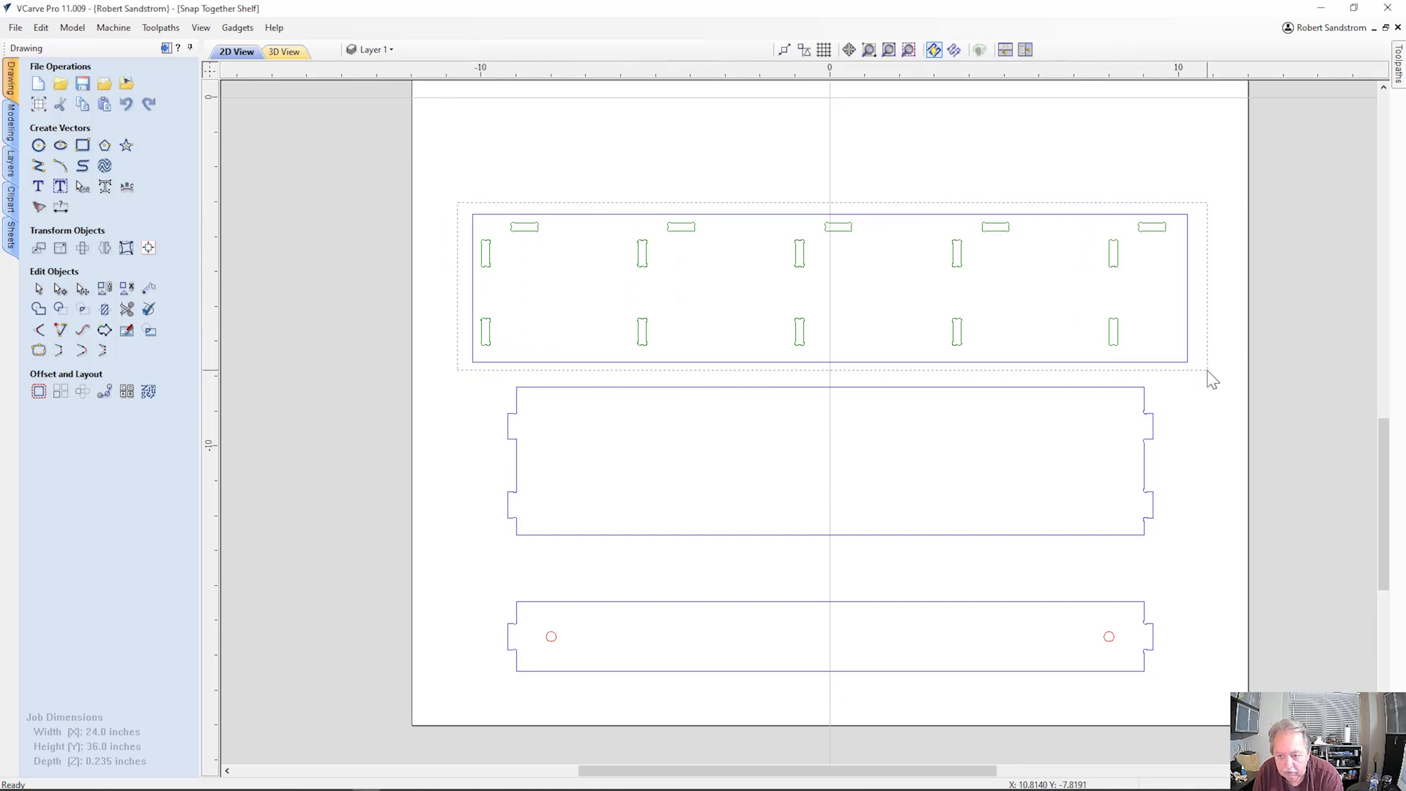
{"action": "left_click_drag", "start_coordinate": [1211, 378], "coordinate": [1207, 375]}
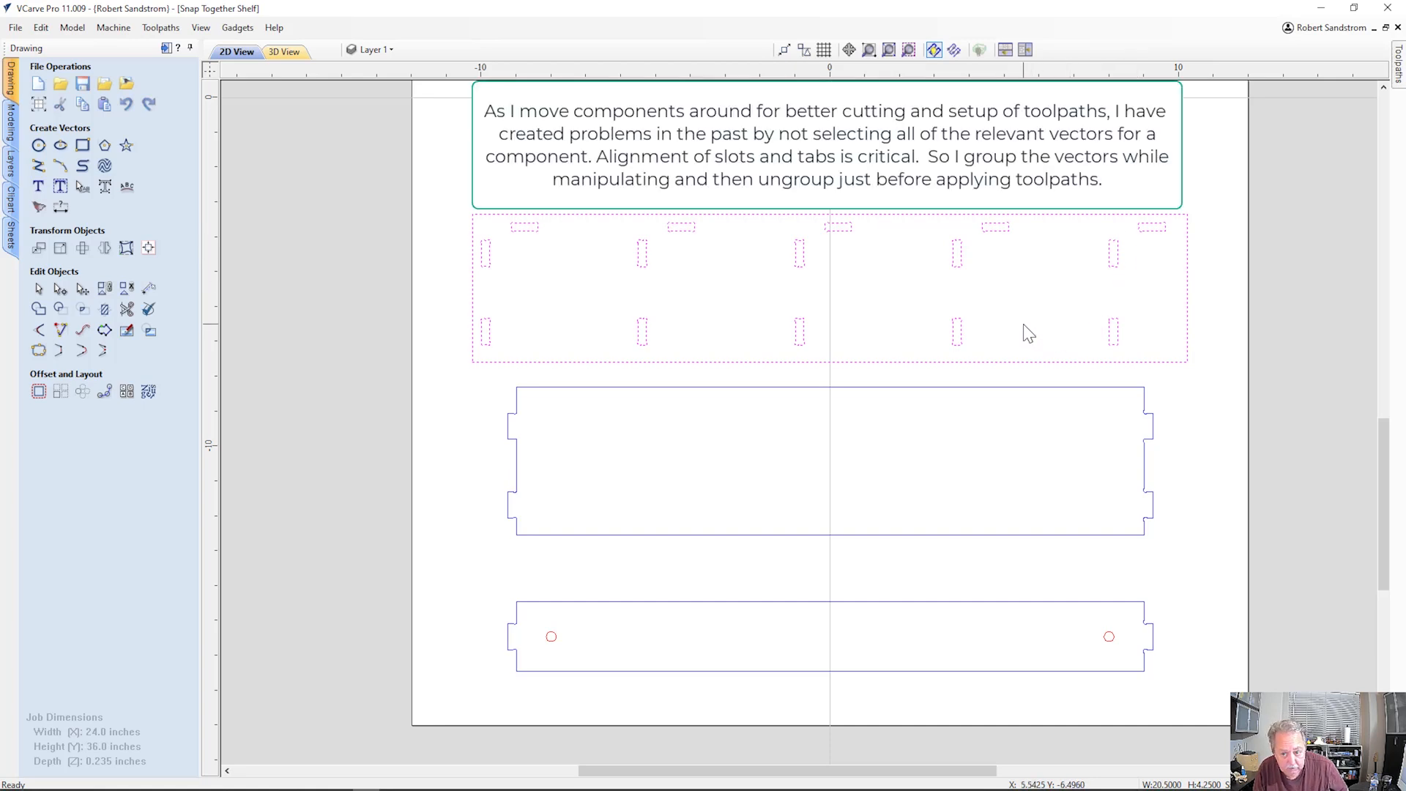
{"action": "key", "text": "ctrl+g"}
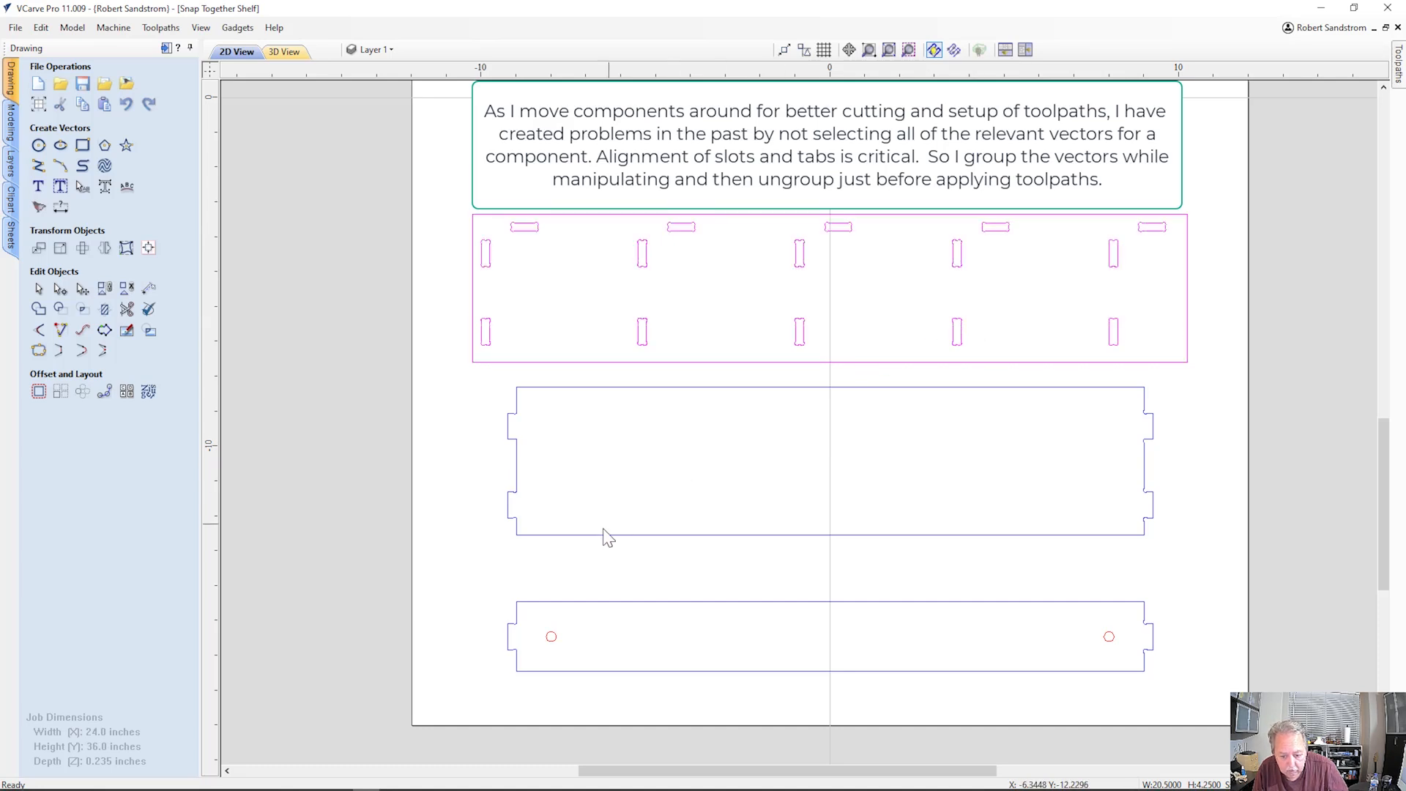
{"action": "left_click_drag", "start_coordinate": [475, 584], "coordinate": [1168, 697]}
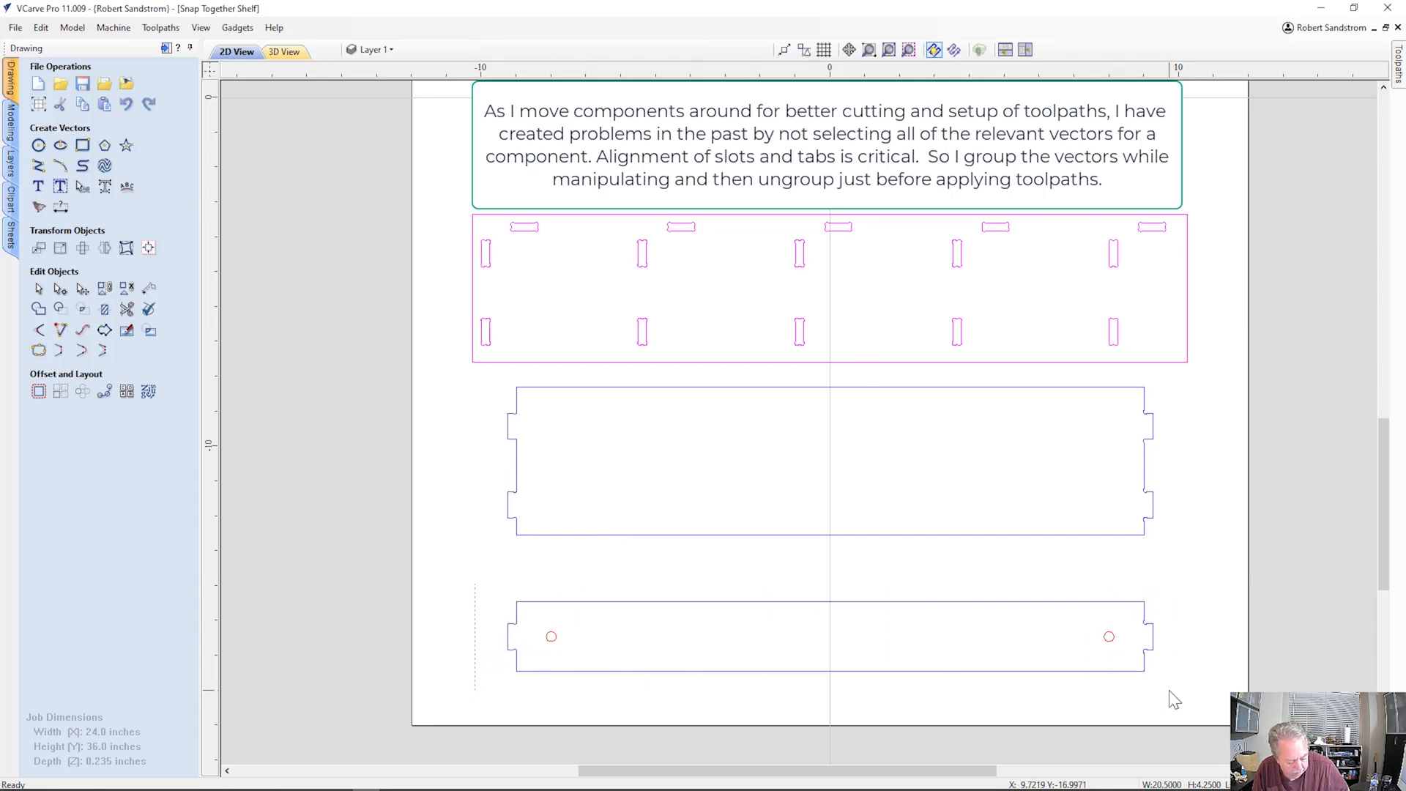
{"action": "key", "text": "g"}
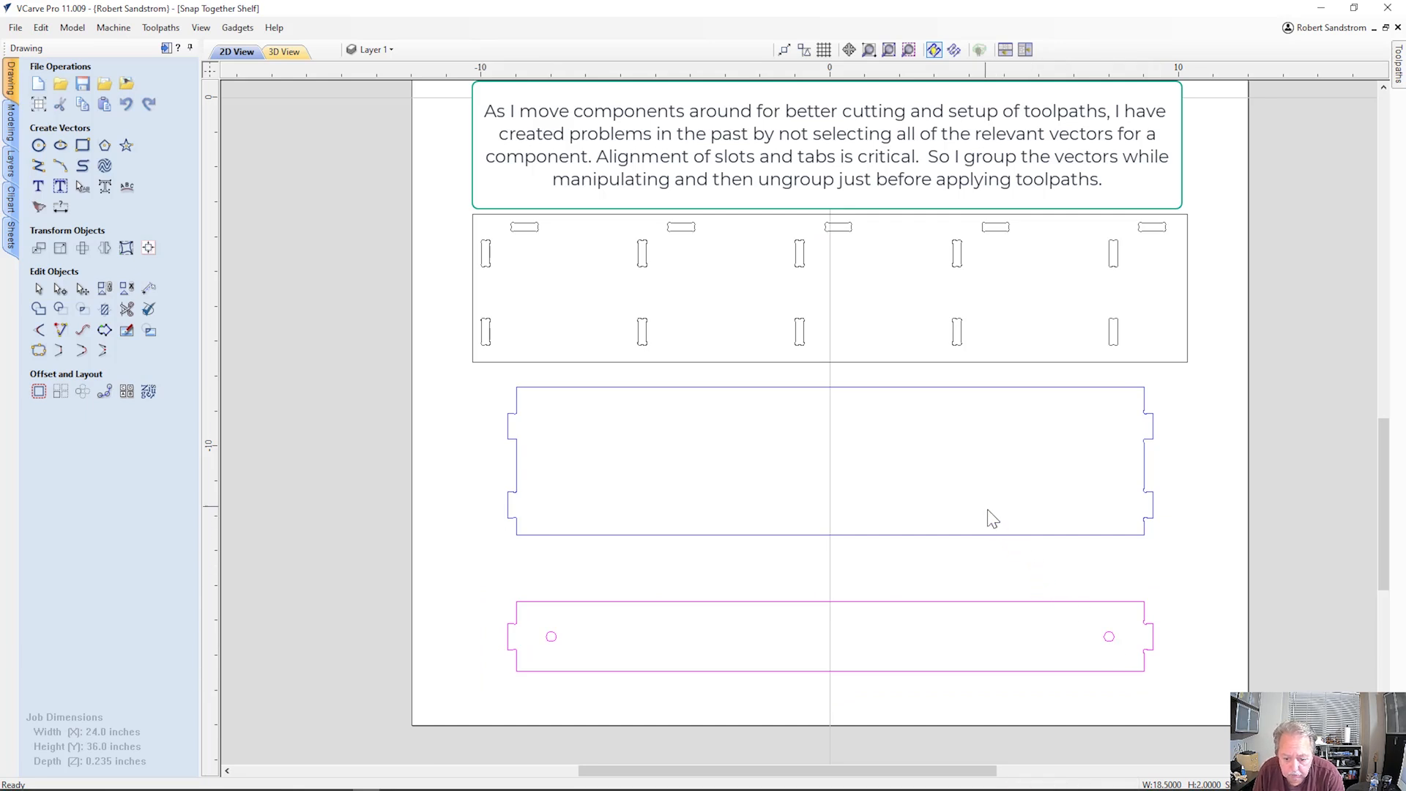
{"action": "left_click", "coordinate": [620, 562]}
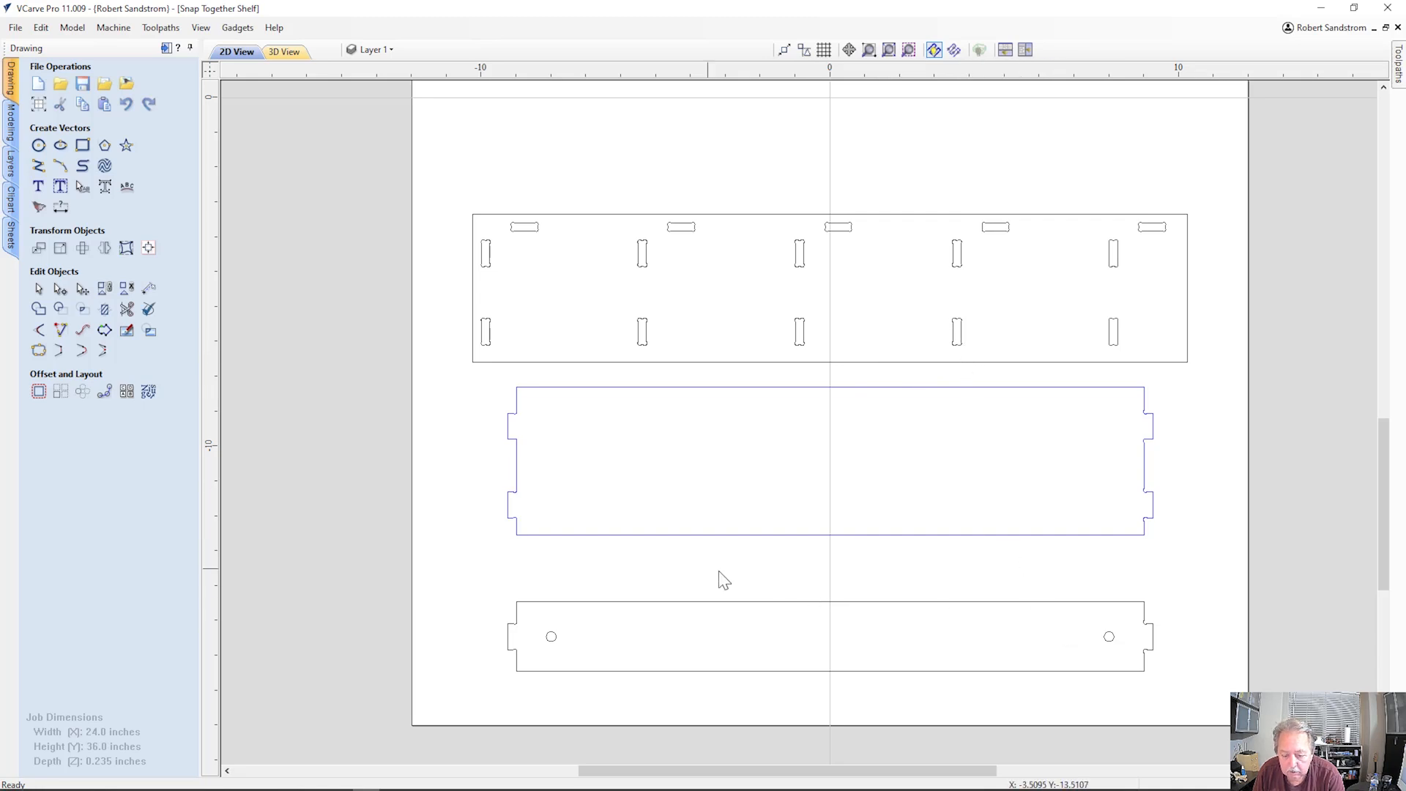
In part nesting, apply 2 copies to the slotted panel and 5 copies to the wide tabbed panel.
{"action": "scroll", "coordinate": [430, 435], "scroll_direction": "down", "scroll_amount": 2}
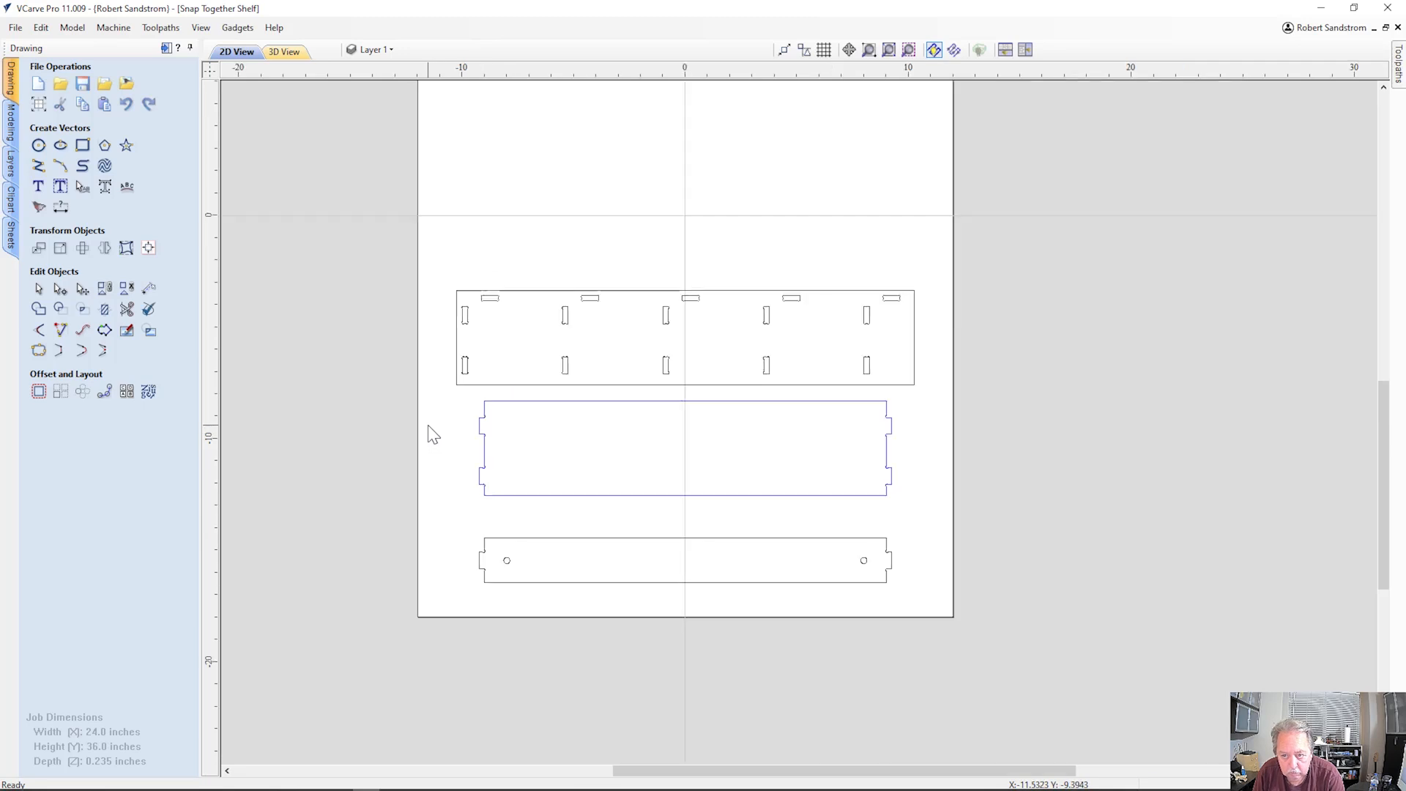
{"action": "middle_click_drag", "start_coordinate": [557, 319], "coordinate": [558, 329]}
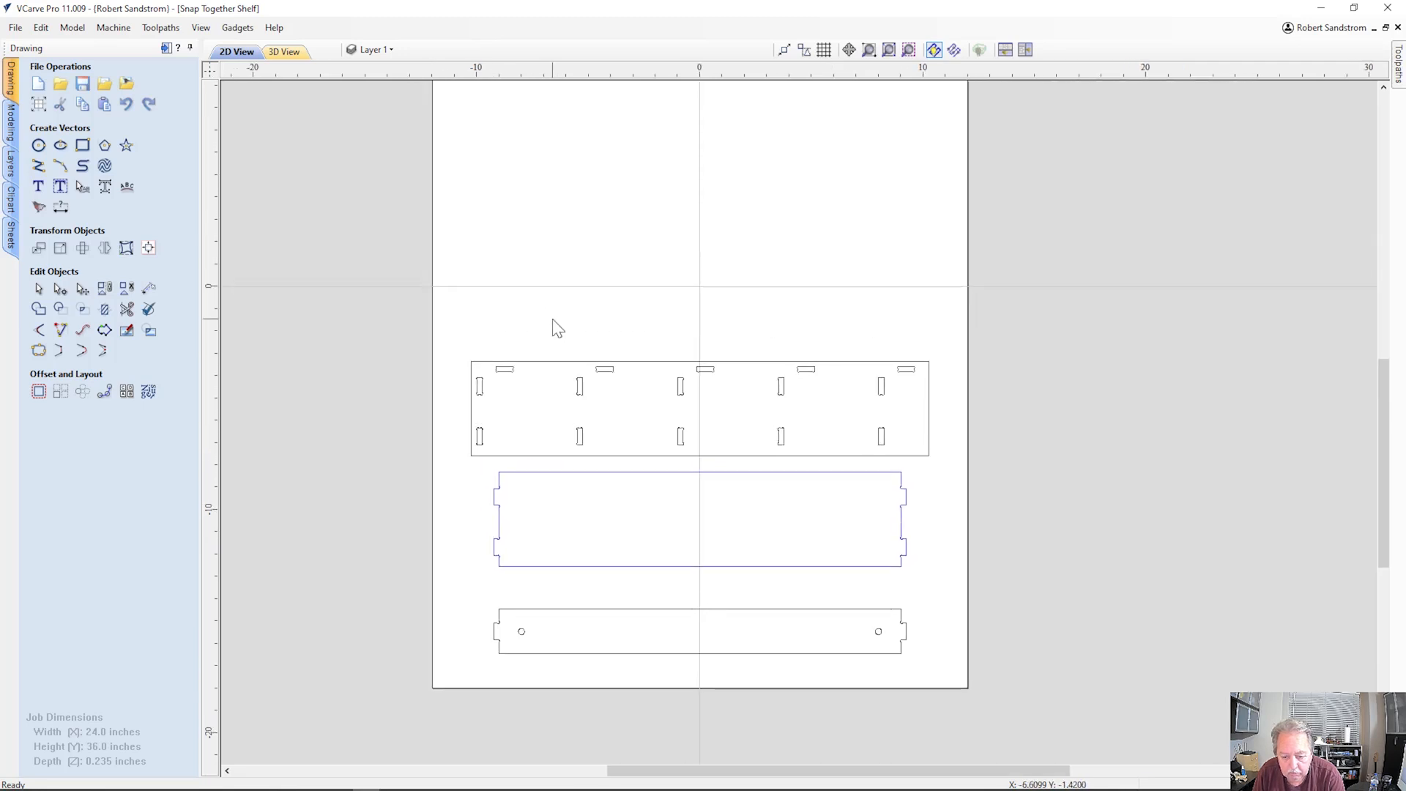
{"action": "scroll", "coordinate": [554, 322], "scroll_direction": "up", "scroll_amount": 2}
{"action": "scroll", "coordinate": [561, 325], "scroll_direction": "down", "scroll_amount": 1}
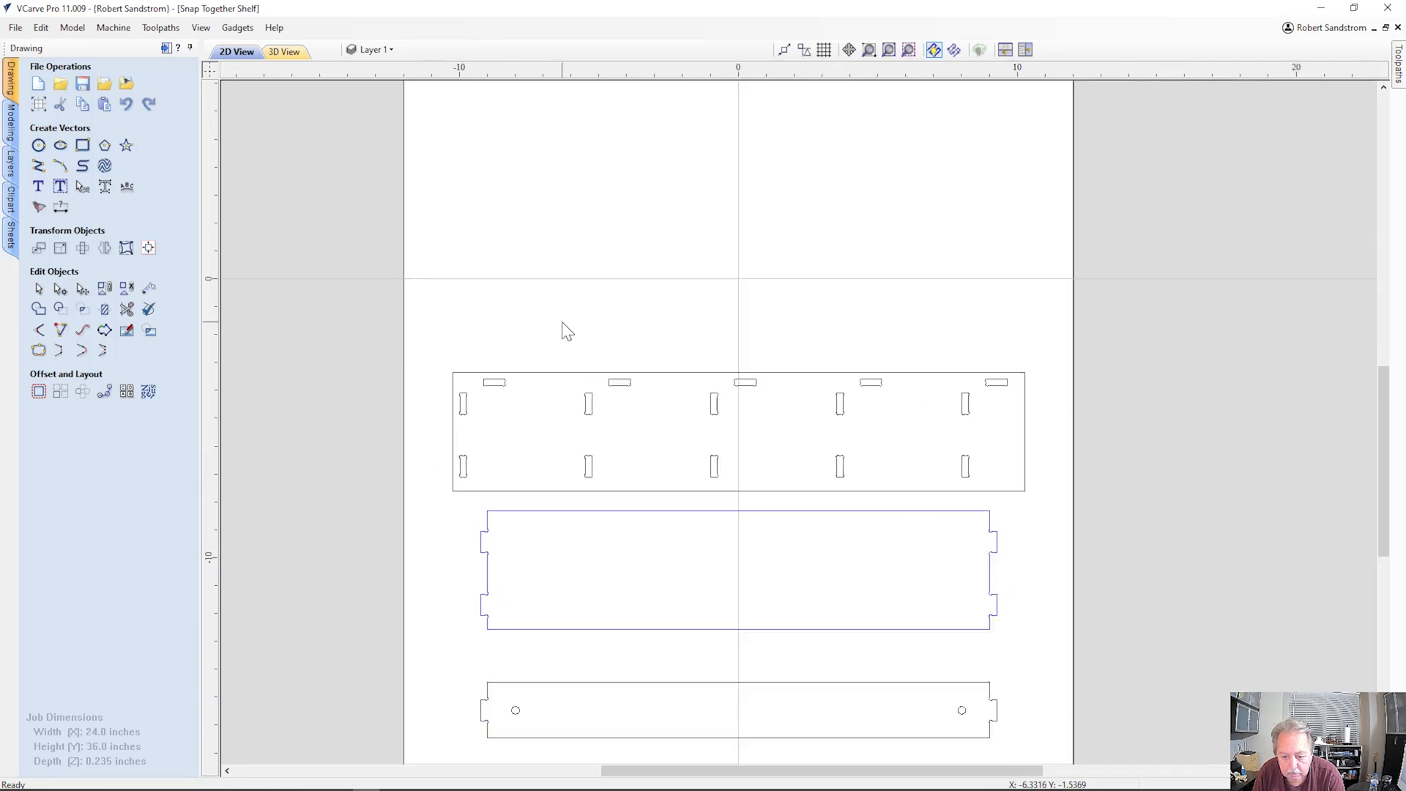
{"action": "middle_click_drag", "start_coordinate": [571, 329], "coordinate": [585, 253]}
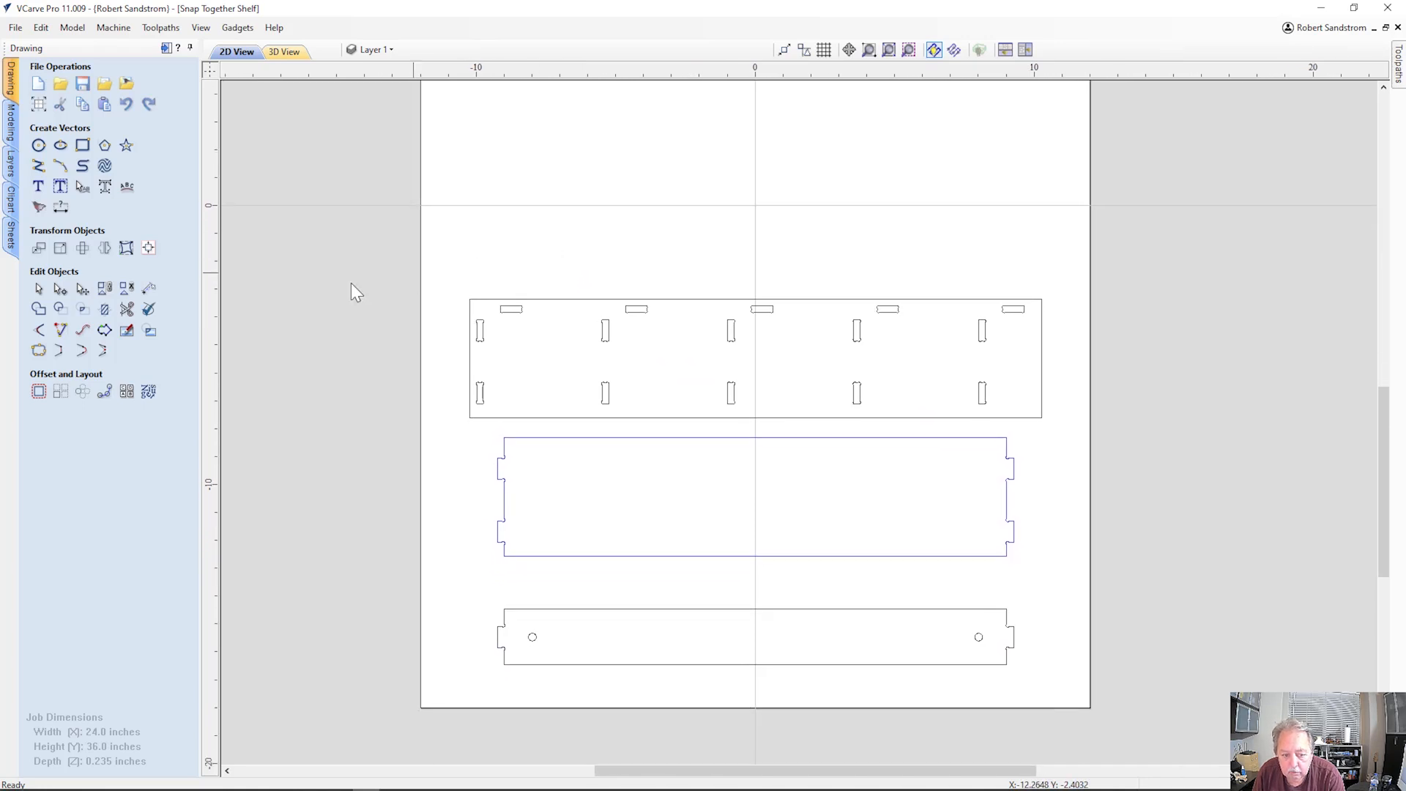
{"action": "left_click", "coordinate": [148, 393]}
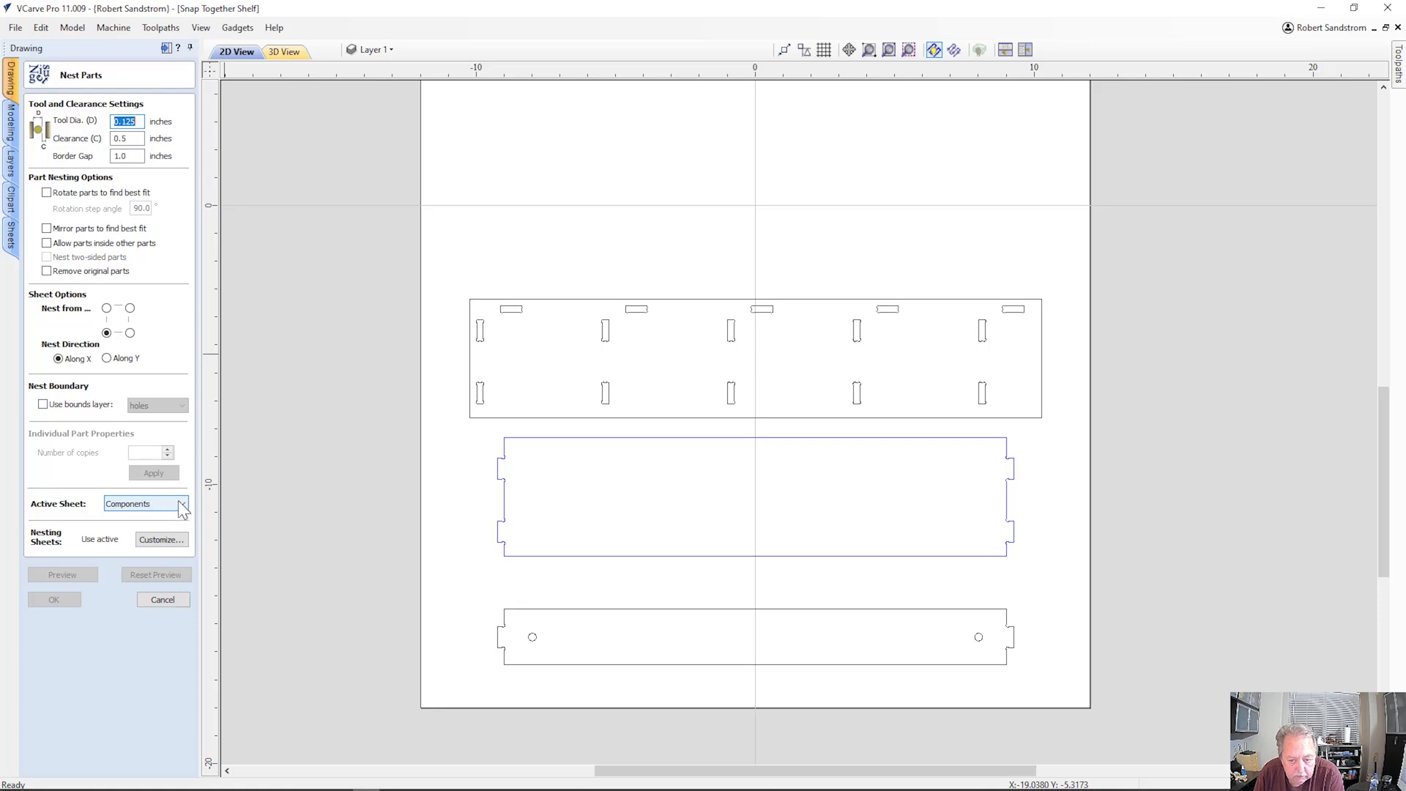
{"action": "left_click", "coordinate": [608, 300]}
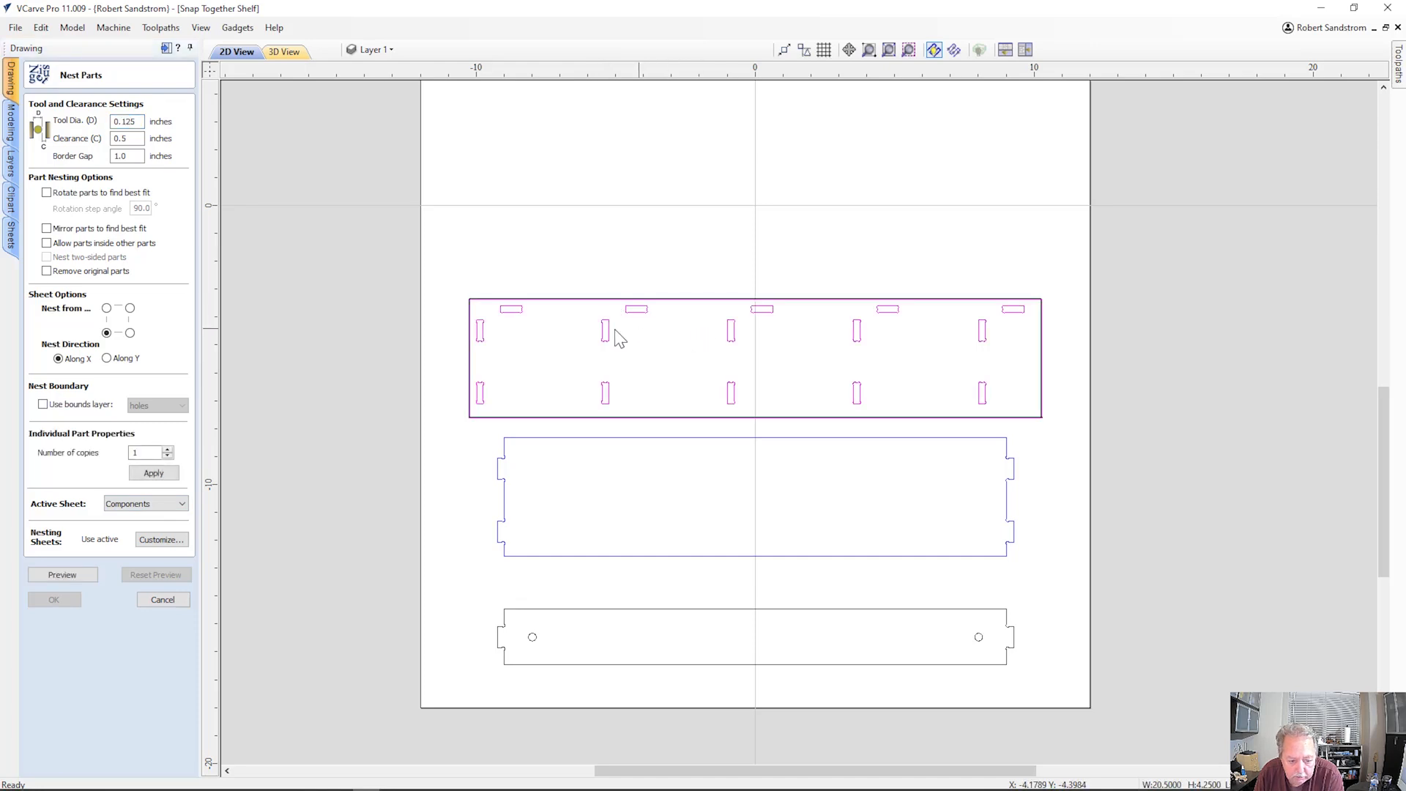
{"action": "left_click", "coordinate": [167, 450]}
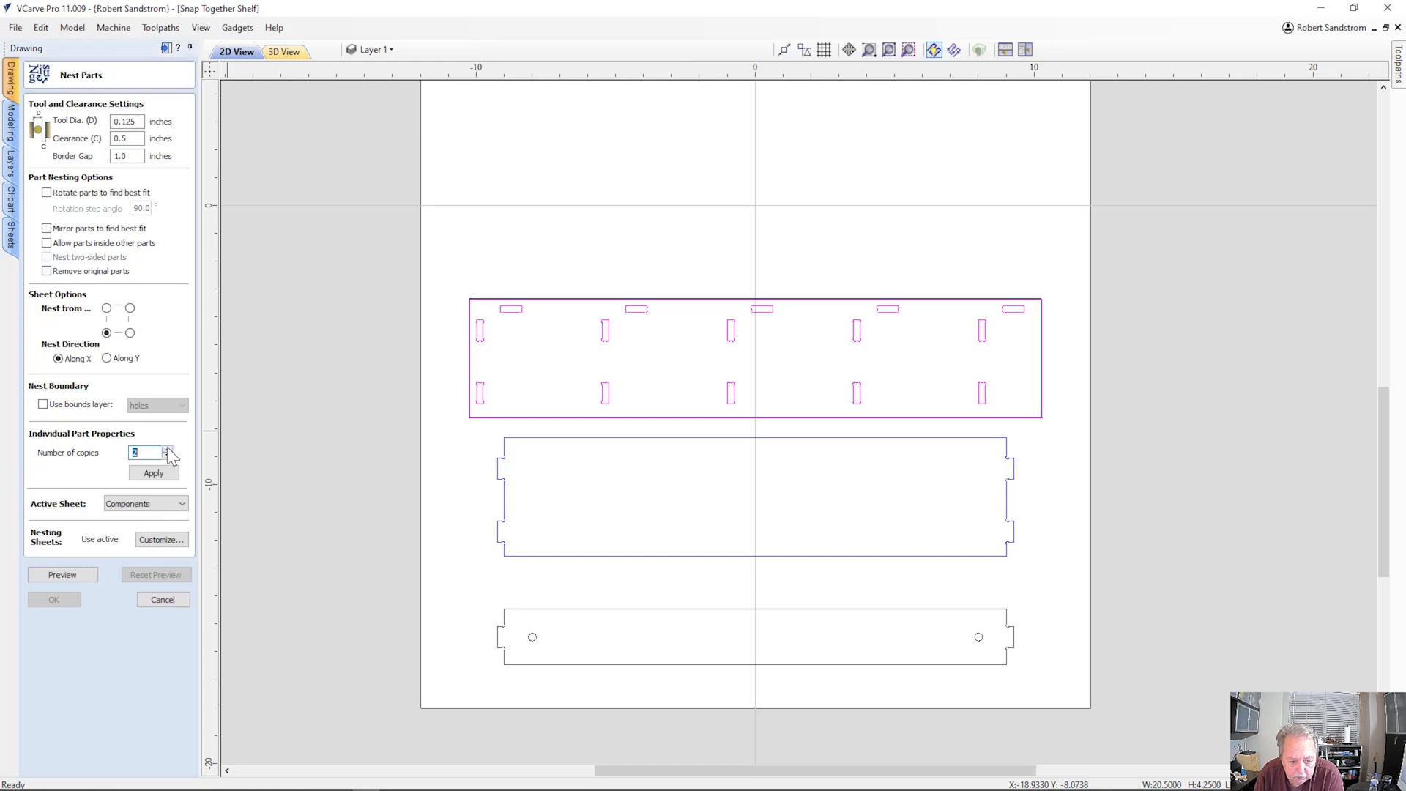
{"action": "left_click", "coordinate": [162, 473]}
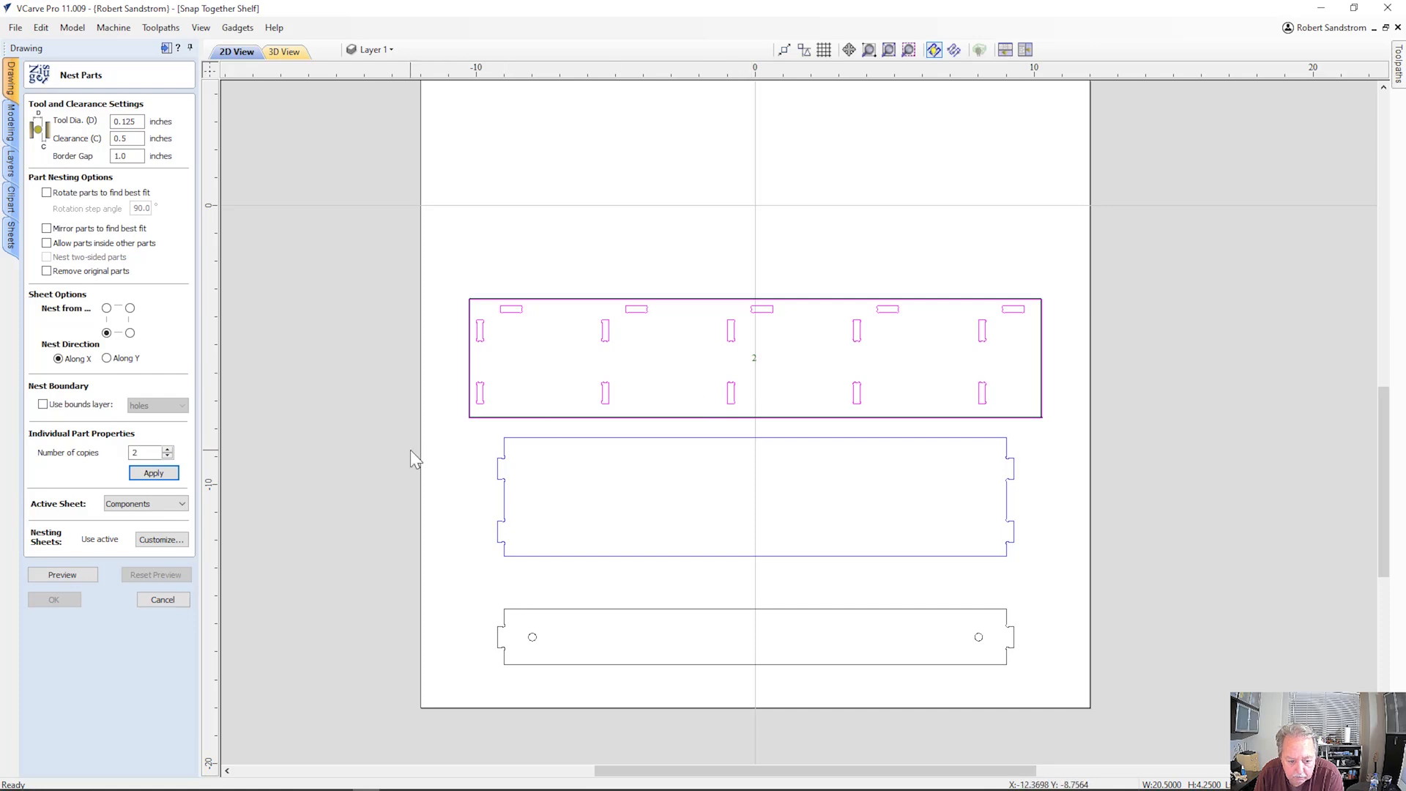
{"action": "left_click", "coordinate": [577, 441]}
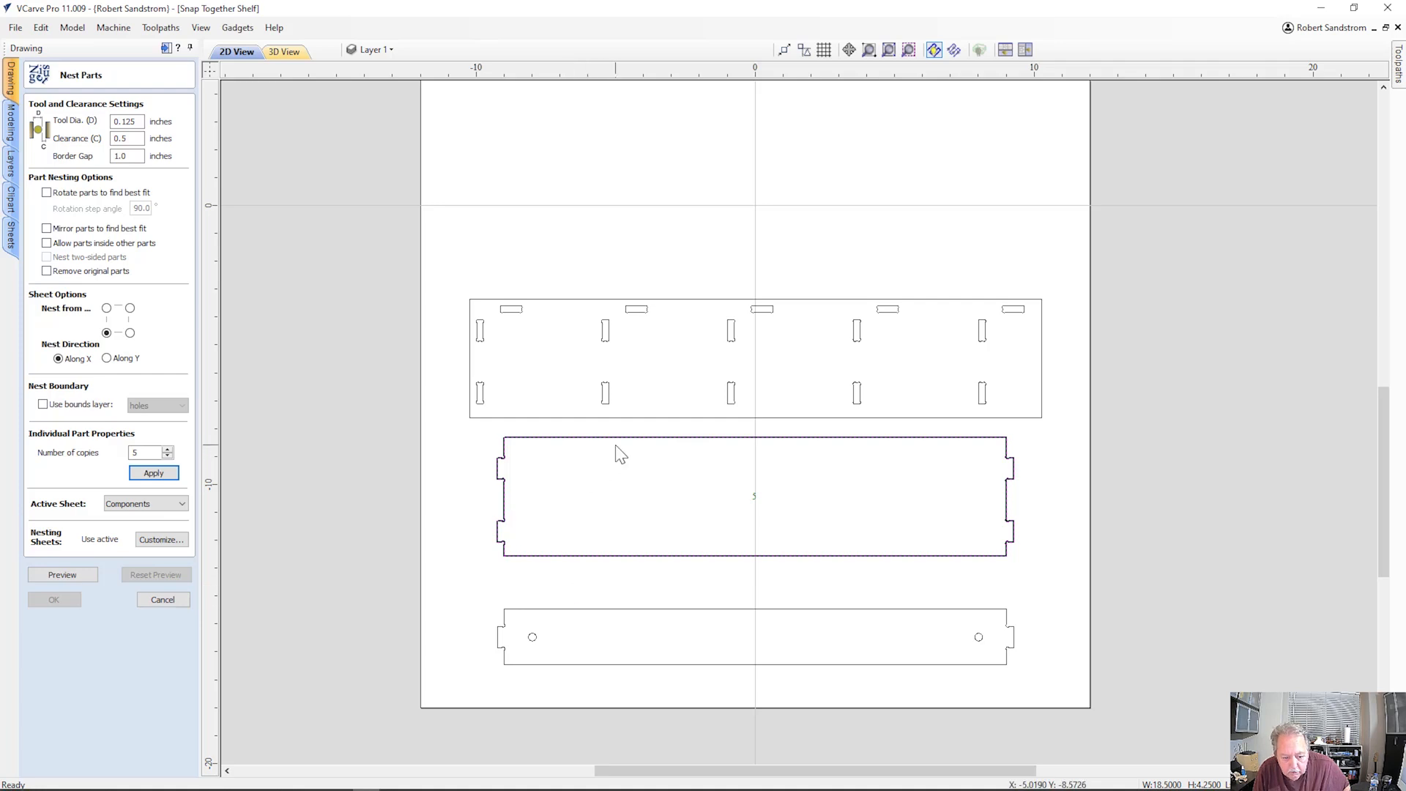
{"action": "left_click", "coordinate": [181, 474]}
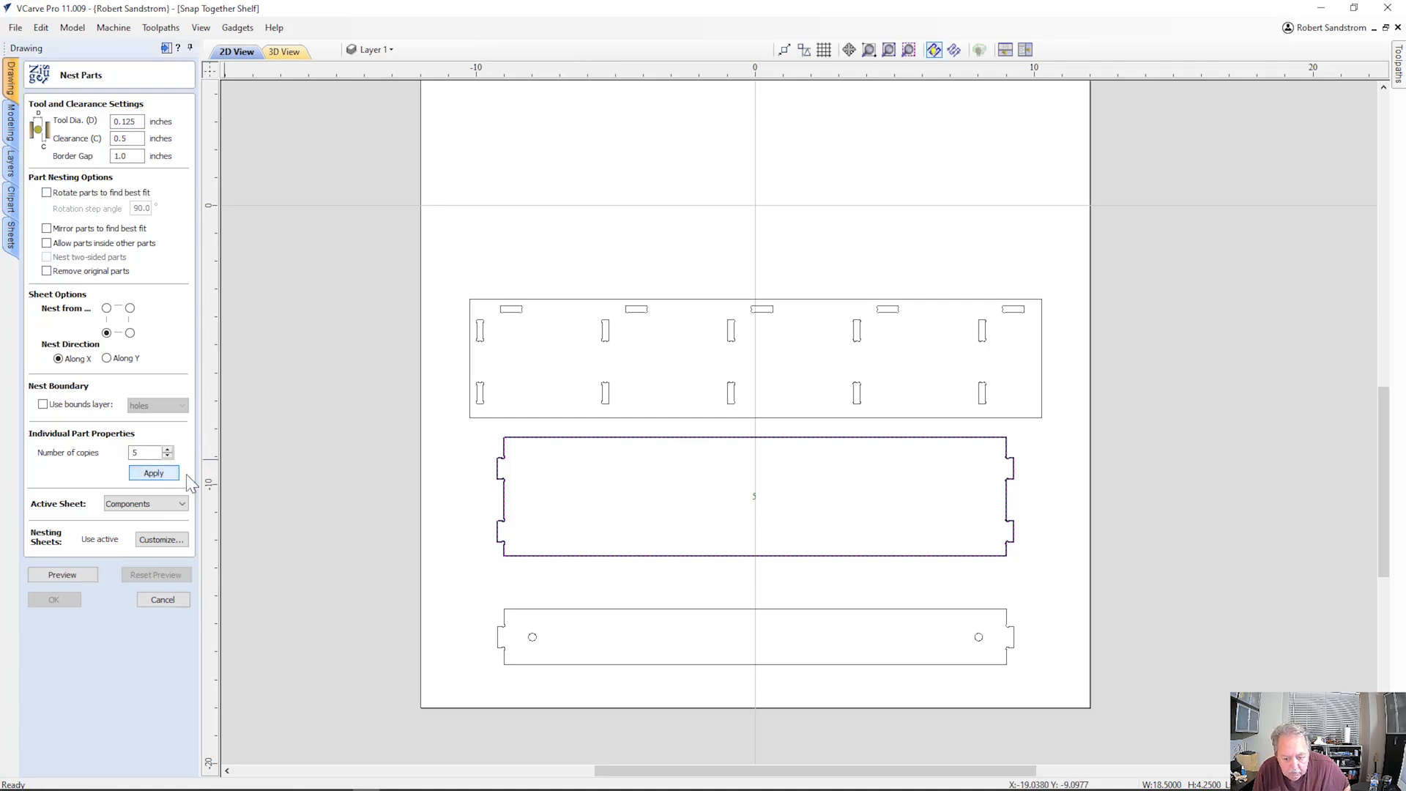
Apply 5 copies to the narrow strip in the part nesting settings.
{"action": "left_click", "coordinate": [563, 610]}
{"action": "left_click", "coordinate": [168, 450]}
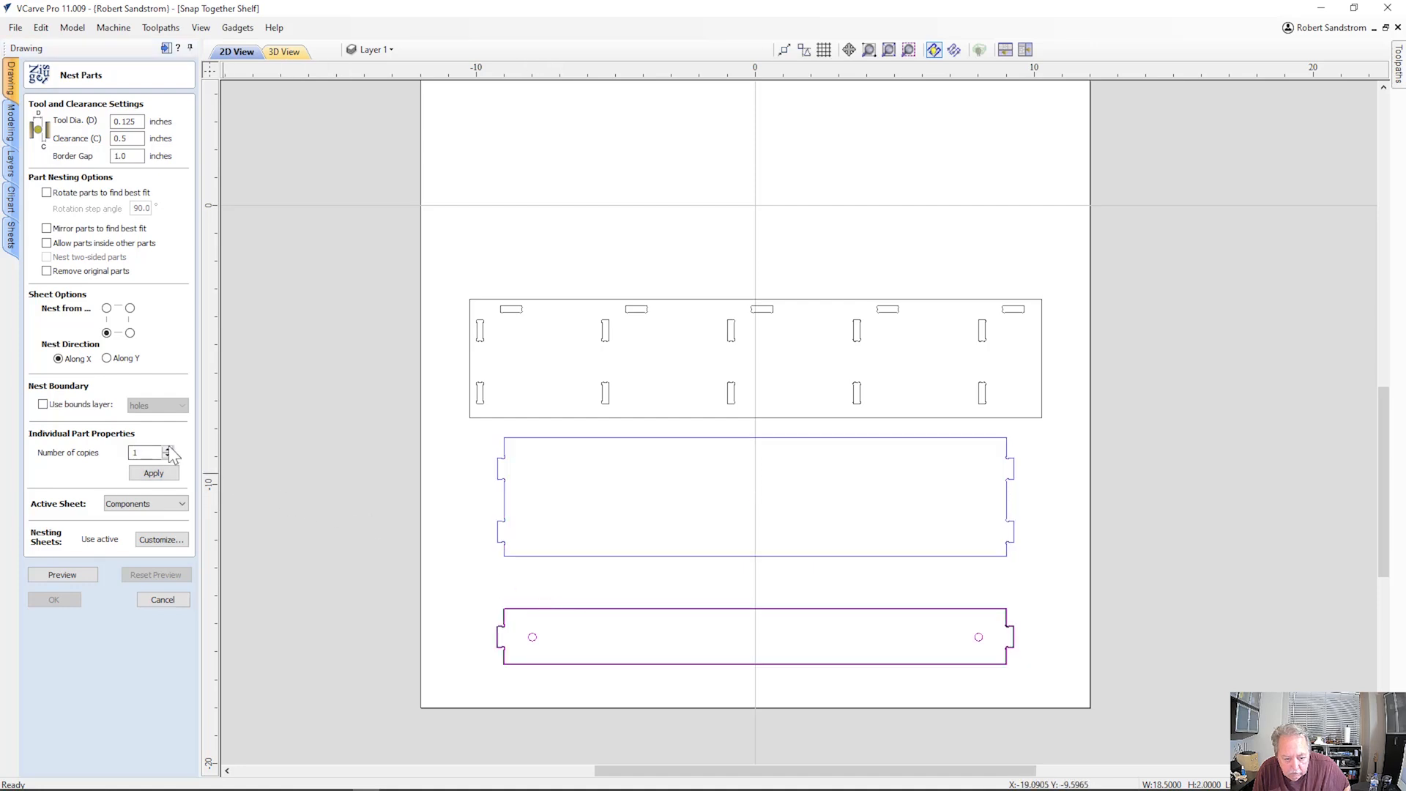
{"action": "left_click", "coordinate": [168, 450]}
{"action": "left_click", "coordinate": [157, 474]}
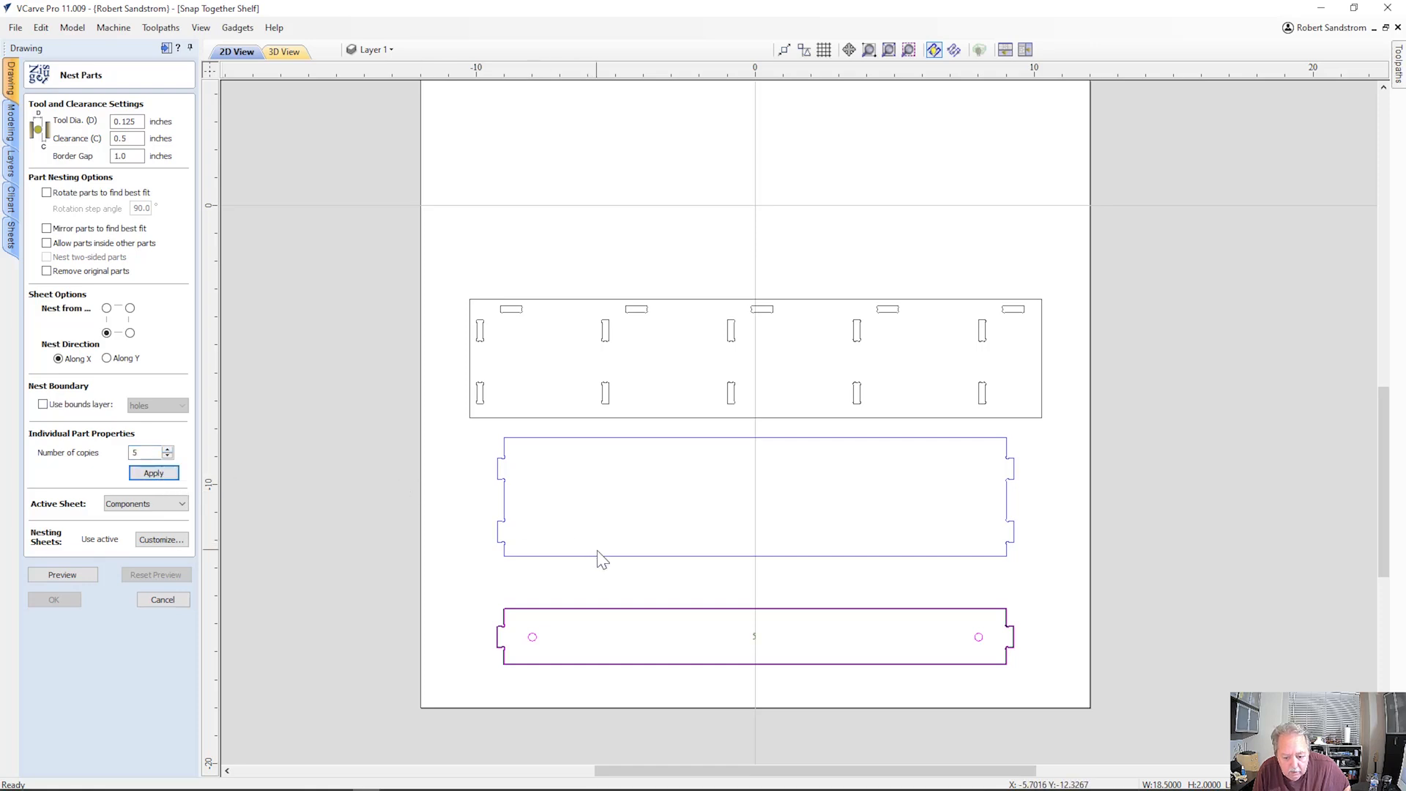
Select the slotted panel, wide tabbed panel and narrow strip, and nest their copies onto new sheets.
{"action": "left_click", "coordinate": [649, 556]}
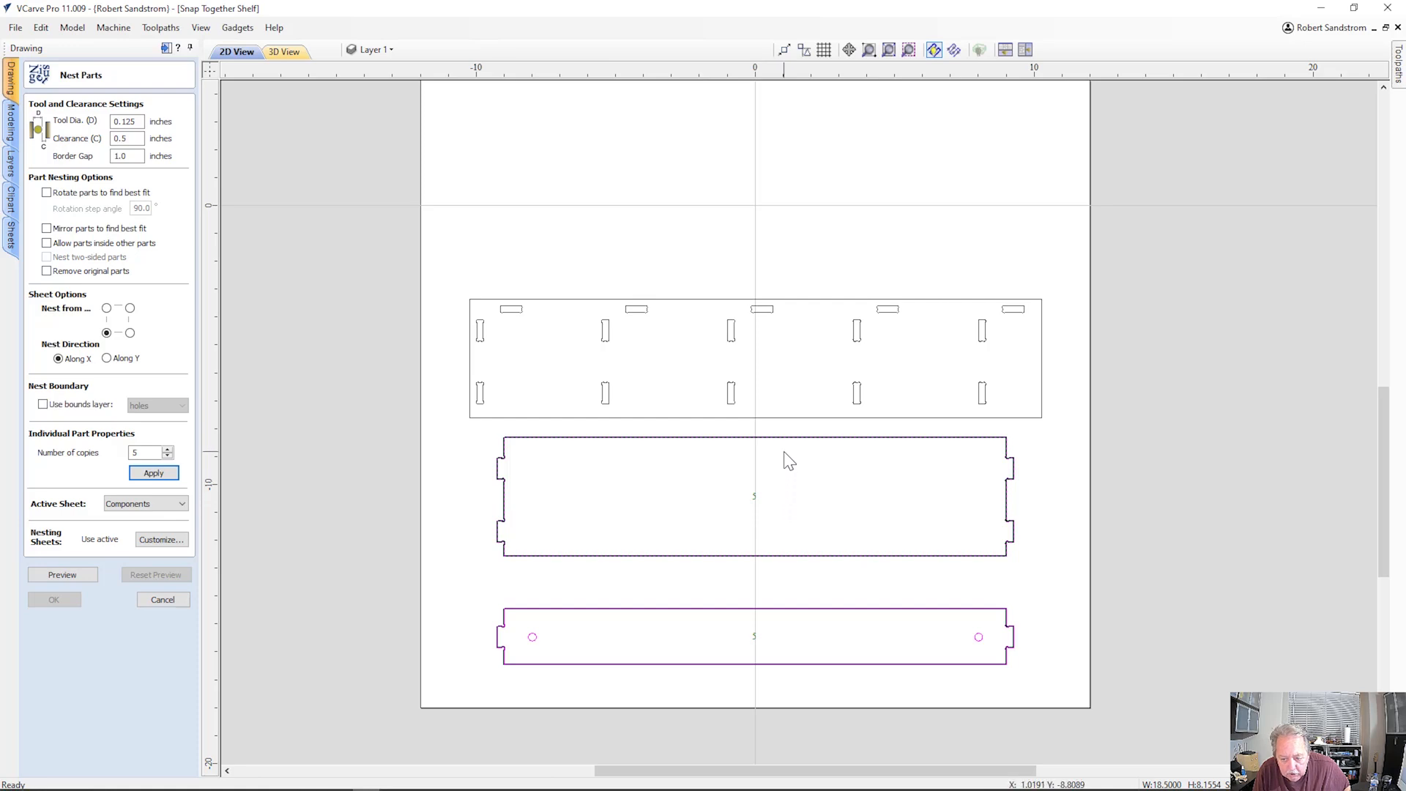
{"action": "left_click", "coordinate": [789, 418], "text": "shift"}
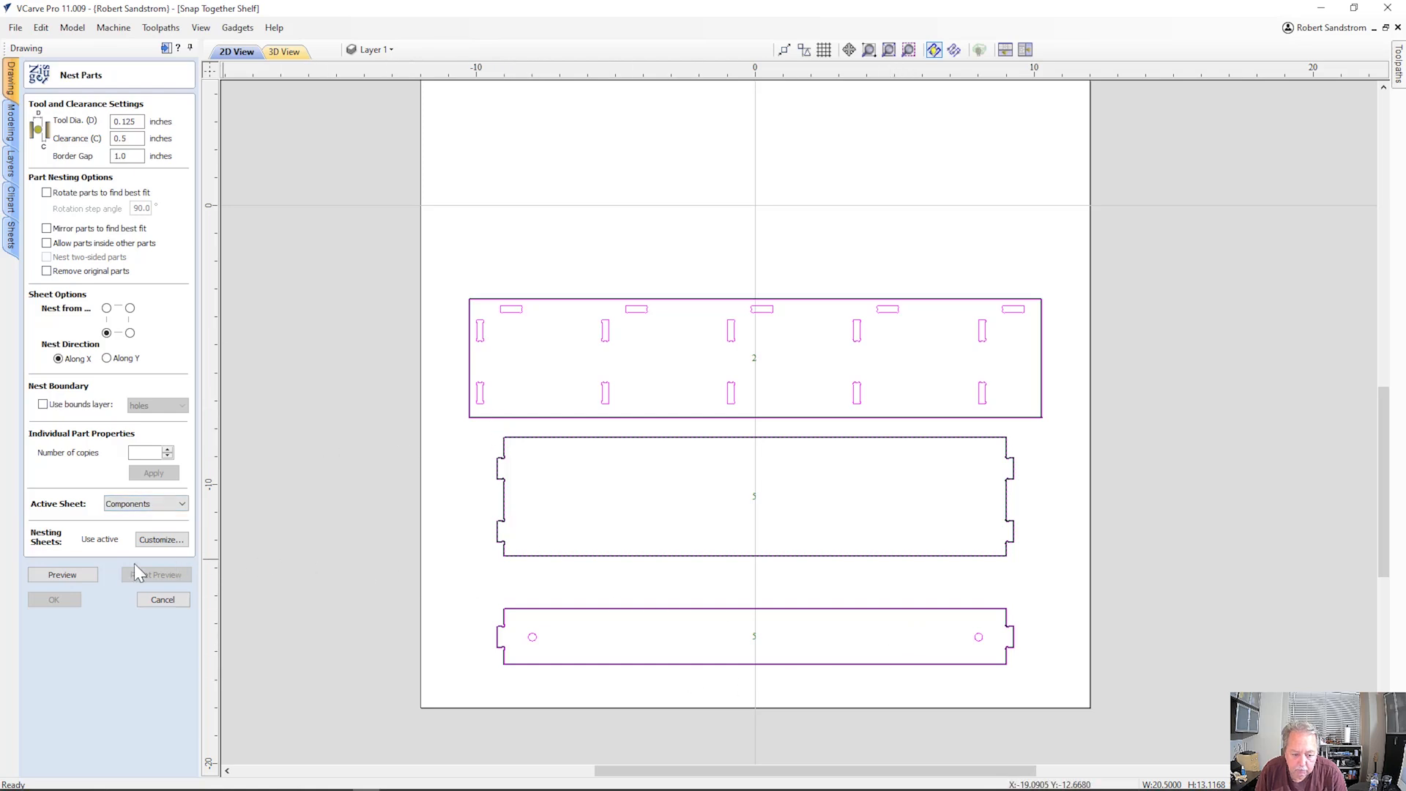
{"action": "left_click", "coordinate": [63, 576]}
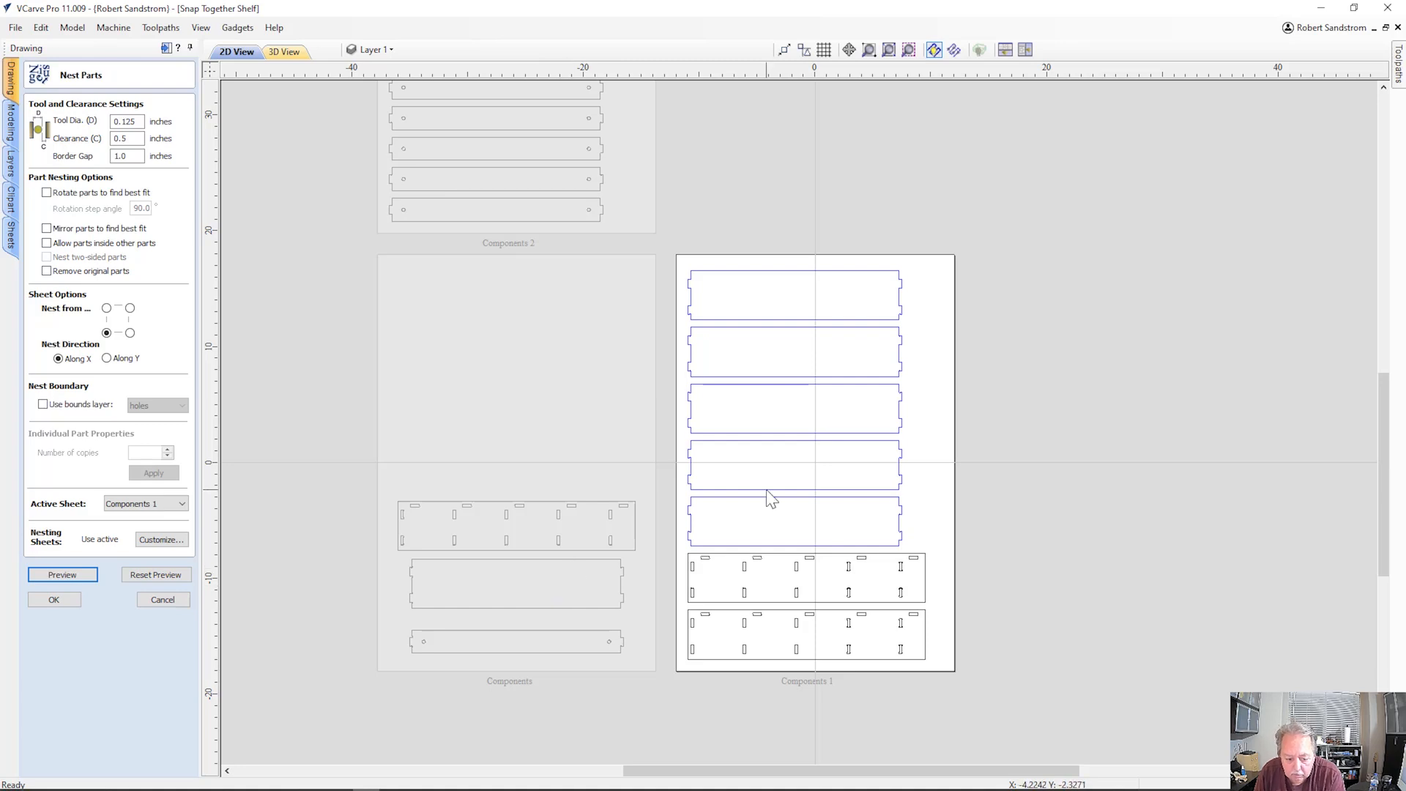
{"action": "left_click", "coordinate": [155, 599]}
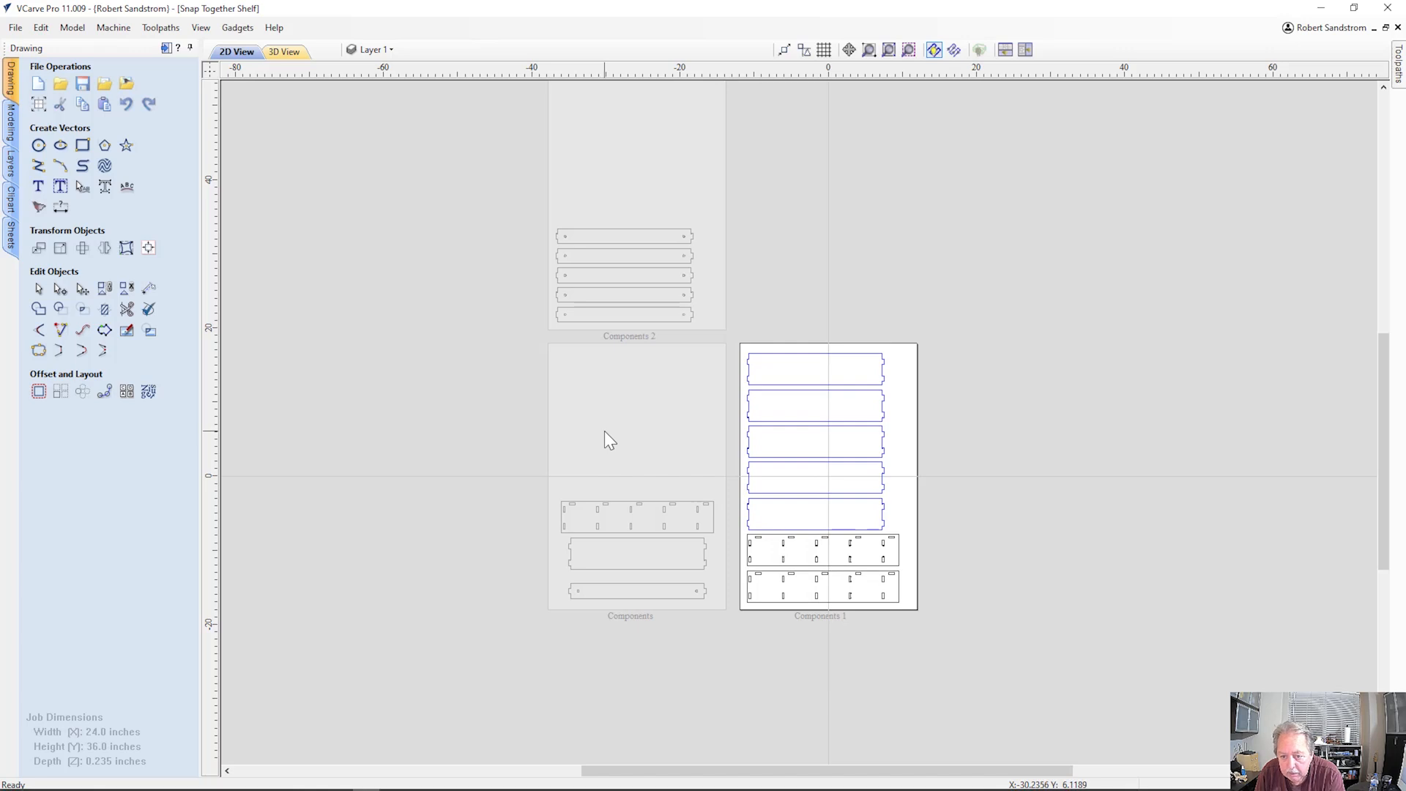
{"action": "scroll", "coordinate": [605, 431], "scroll_direction": "up", "scroll_amount": 1}
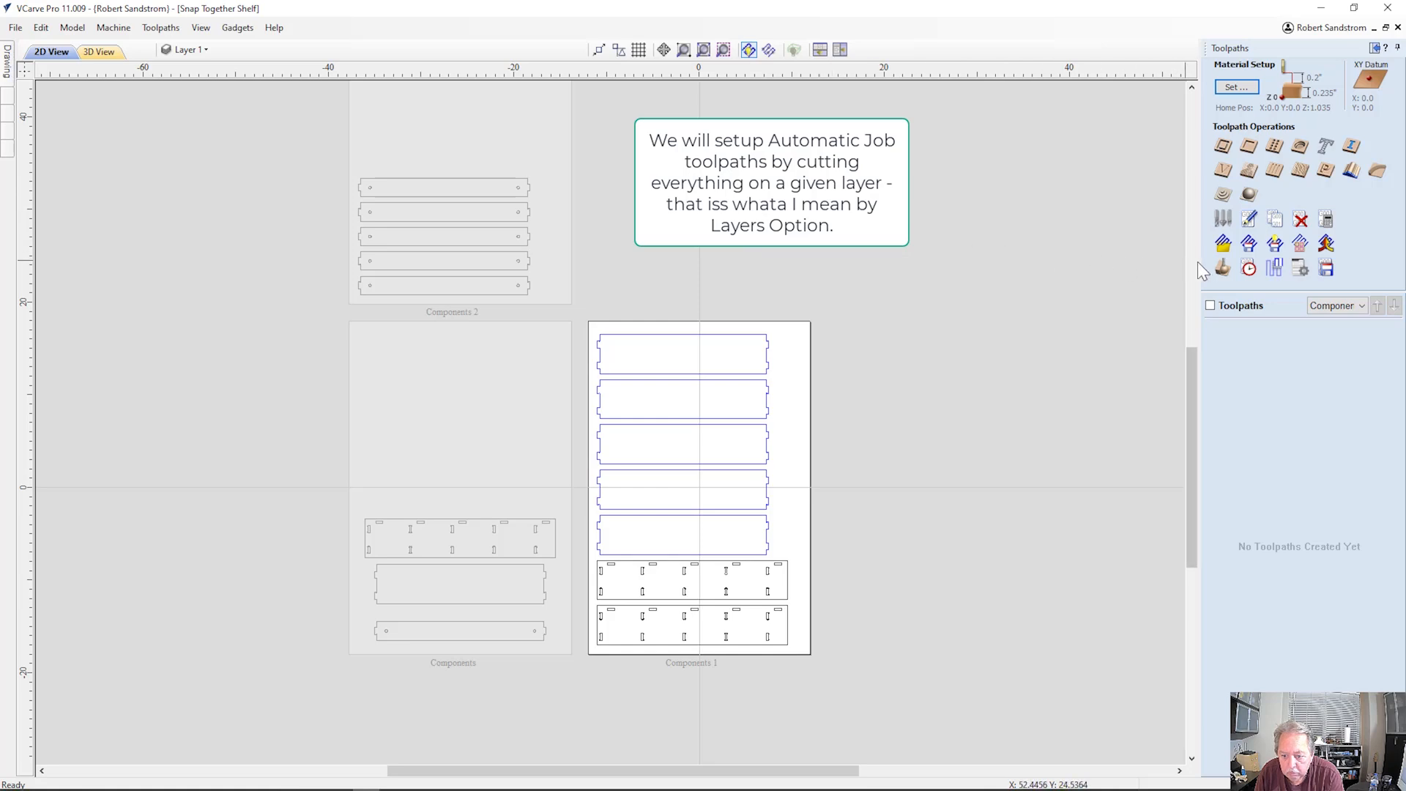
Ungroup all nested parts on the Components 1 sheet back onto their original object layers.
{"action": "left_click", "coordinate": [1222, 268]}
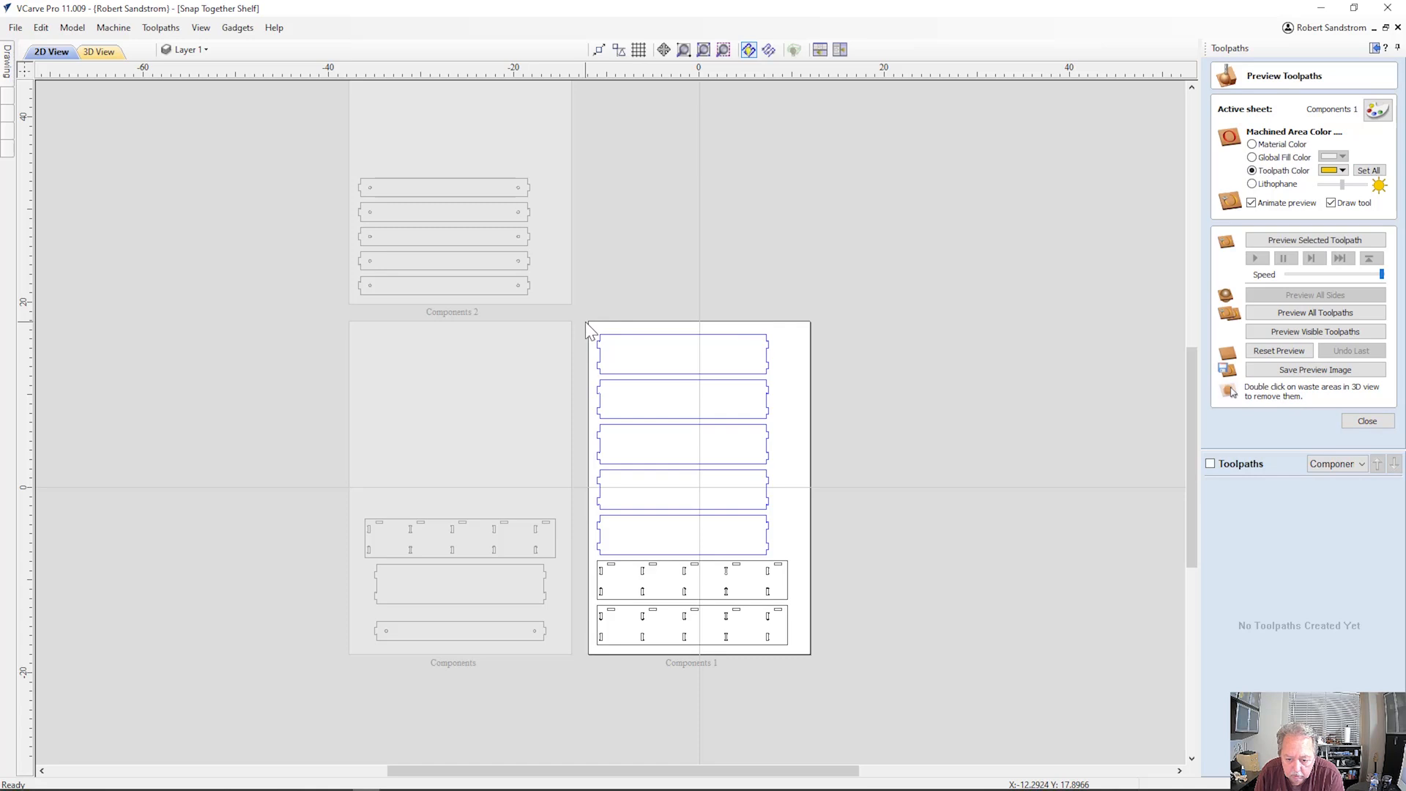
{"action": "left_click_drag", "start_coordinate": [585, 322], "coordinate": [815, 661]}
{"action": "right_click", "coordinate": [744, 463]}
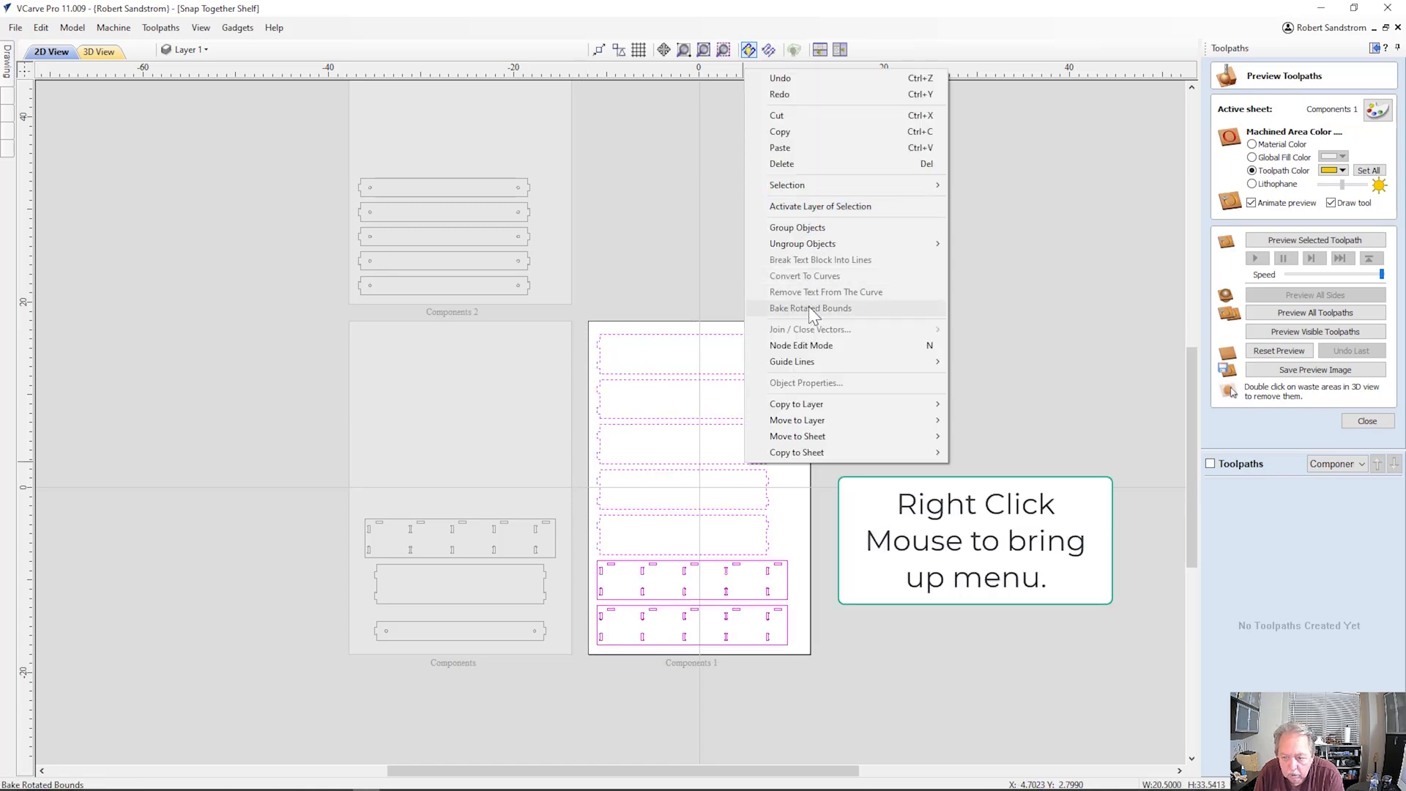
{"action": "mouse_move", "coordinate": [811, 241]}
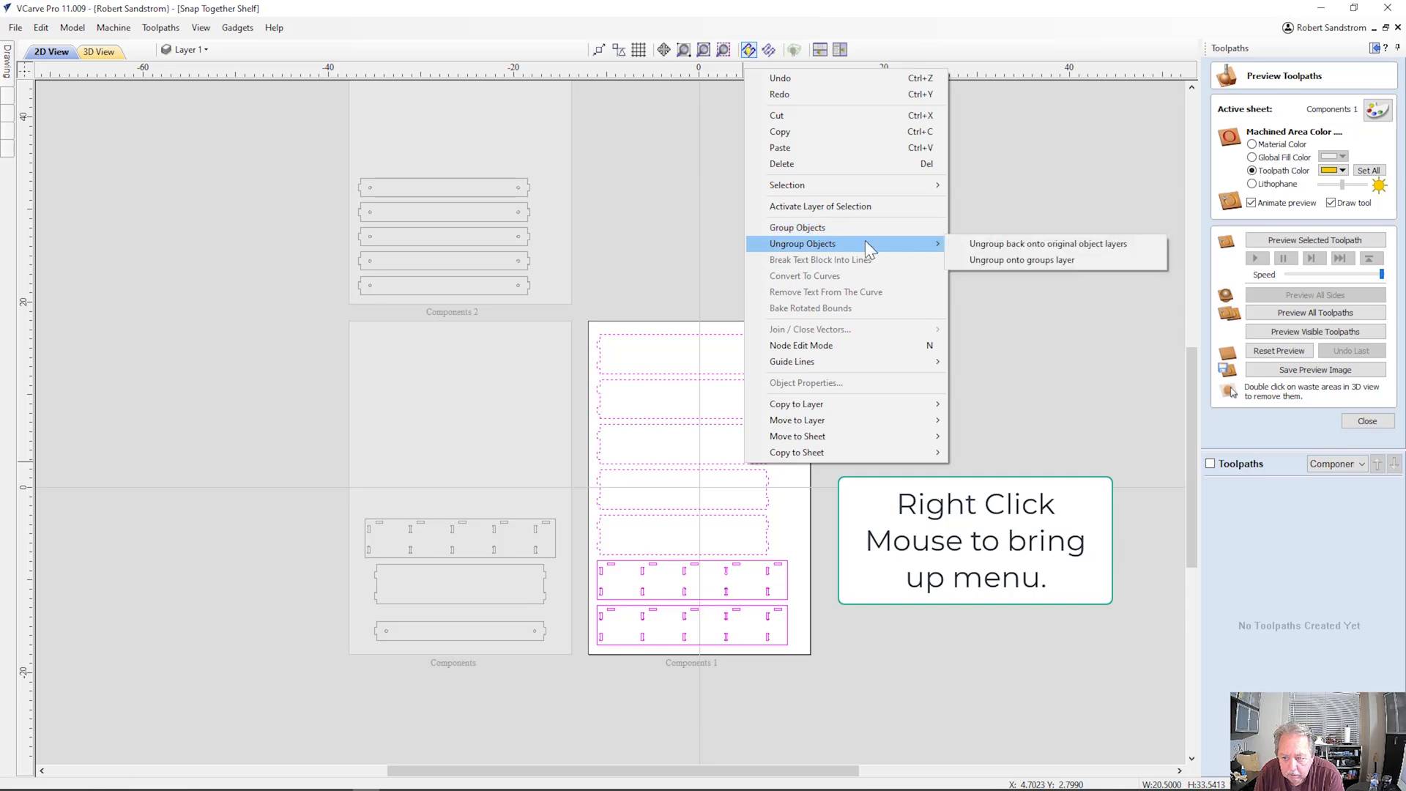
{"action": "left_click", "coordinate": [971, 245]}
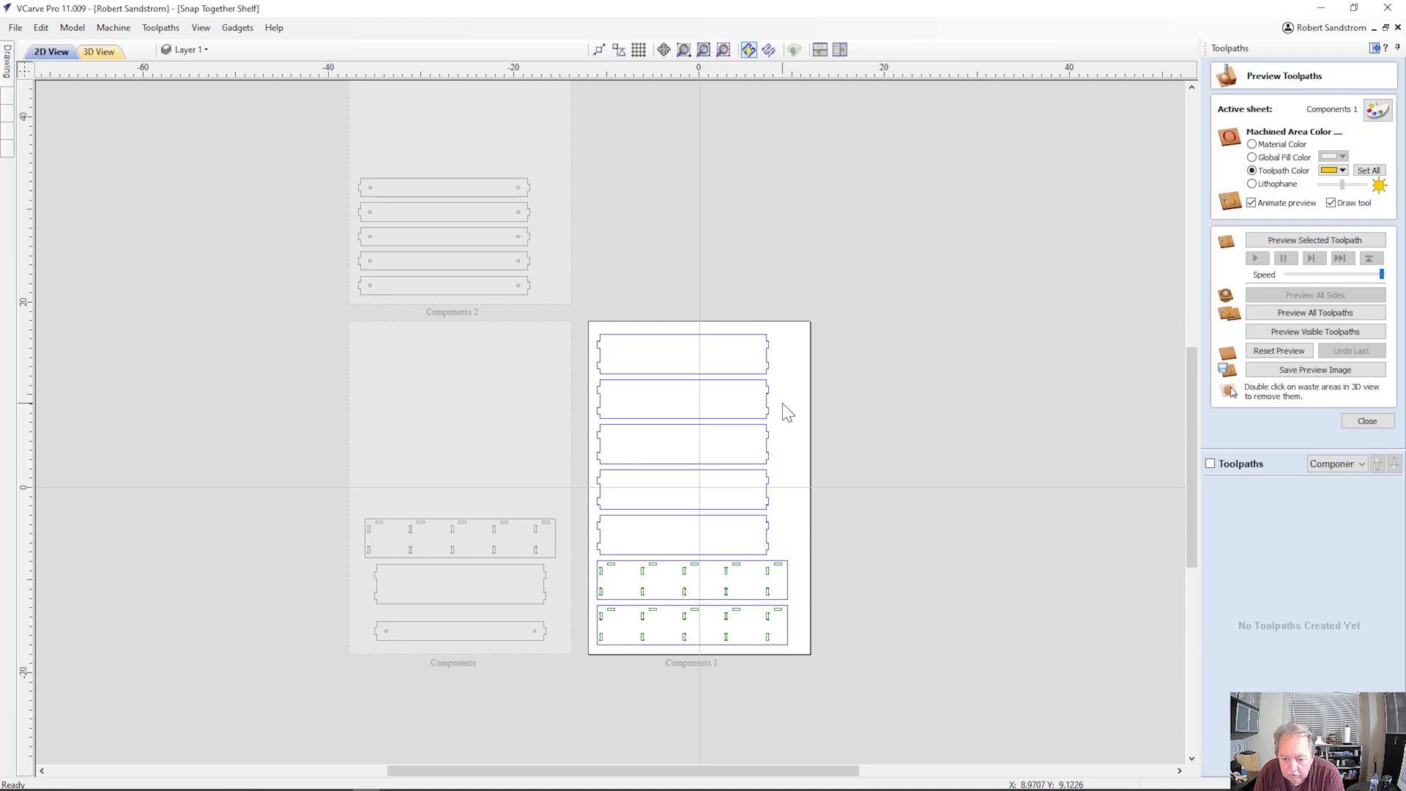
{"action": "scroll", "coordinate": [787, 412], "scroll_direction": "up", "scroll_amount": 3}
{"action": "middle_click_drag", "start_coordinate": [763, 430], "coordinate": [759, 281]}
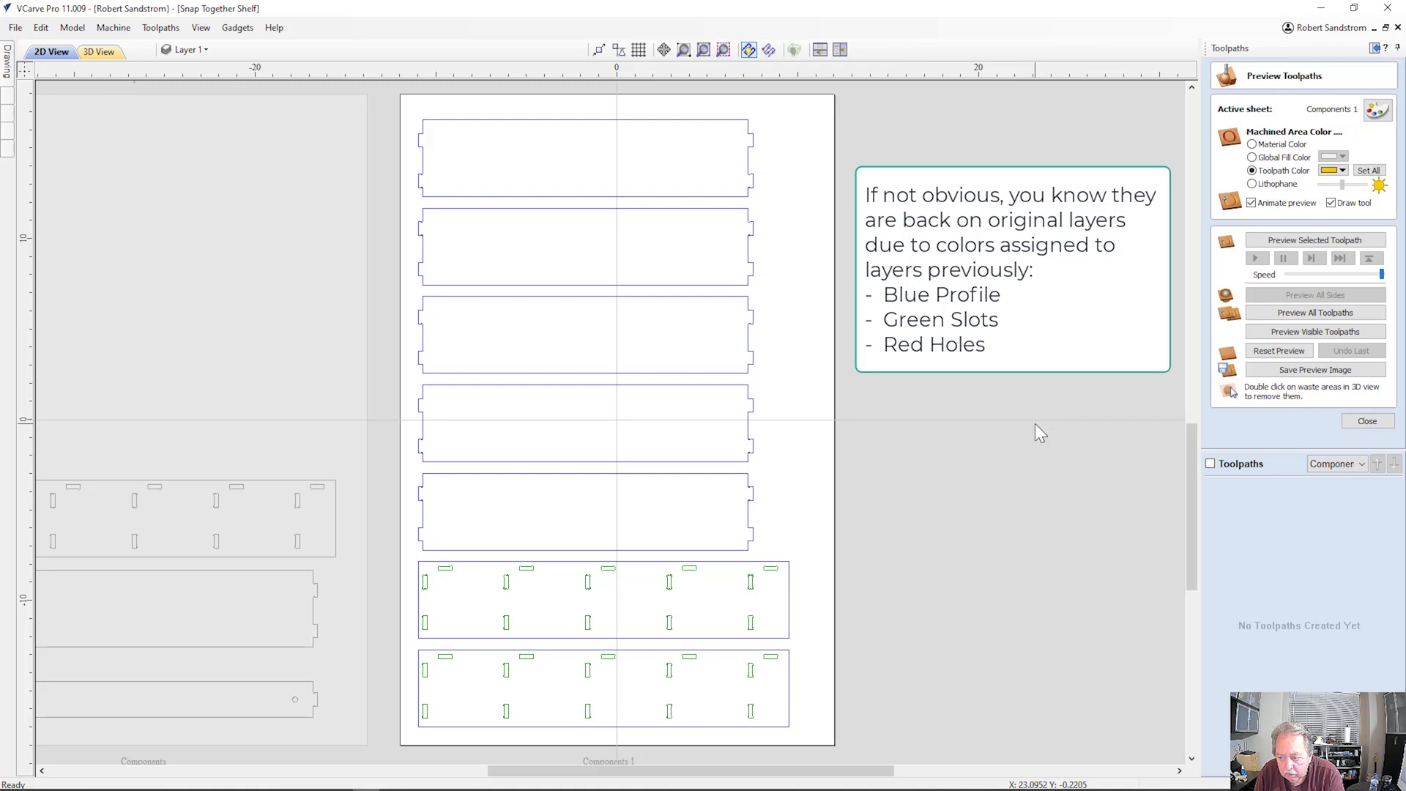
{"action": "left_click", "coordinate": [1362, 421]}
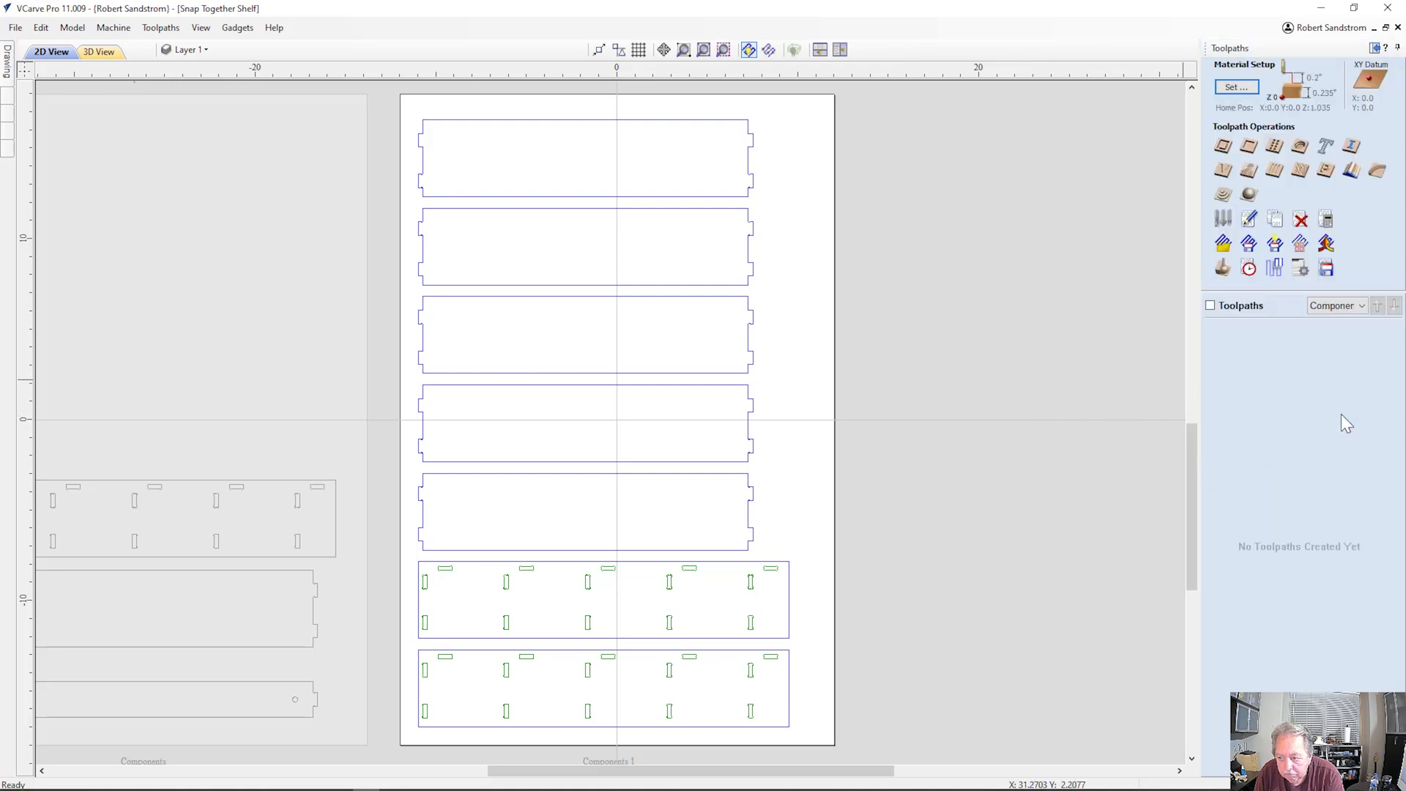
Start a 2D profile toolpath with cut depth z and restrict its vector selection to the Slots layer.
{"action": "left_click", "coordinate": [1223, 145]}
{"action": "key", "text": "Tab"}
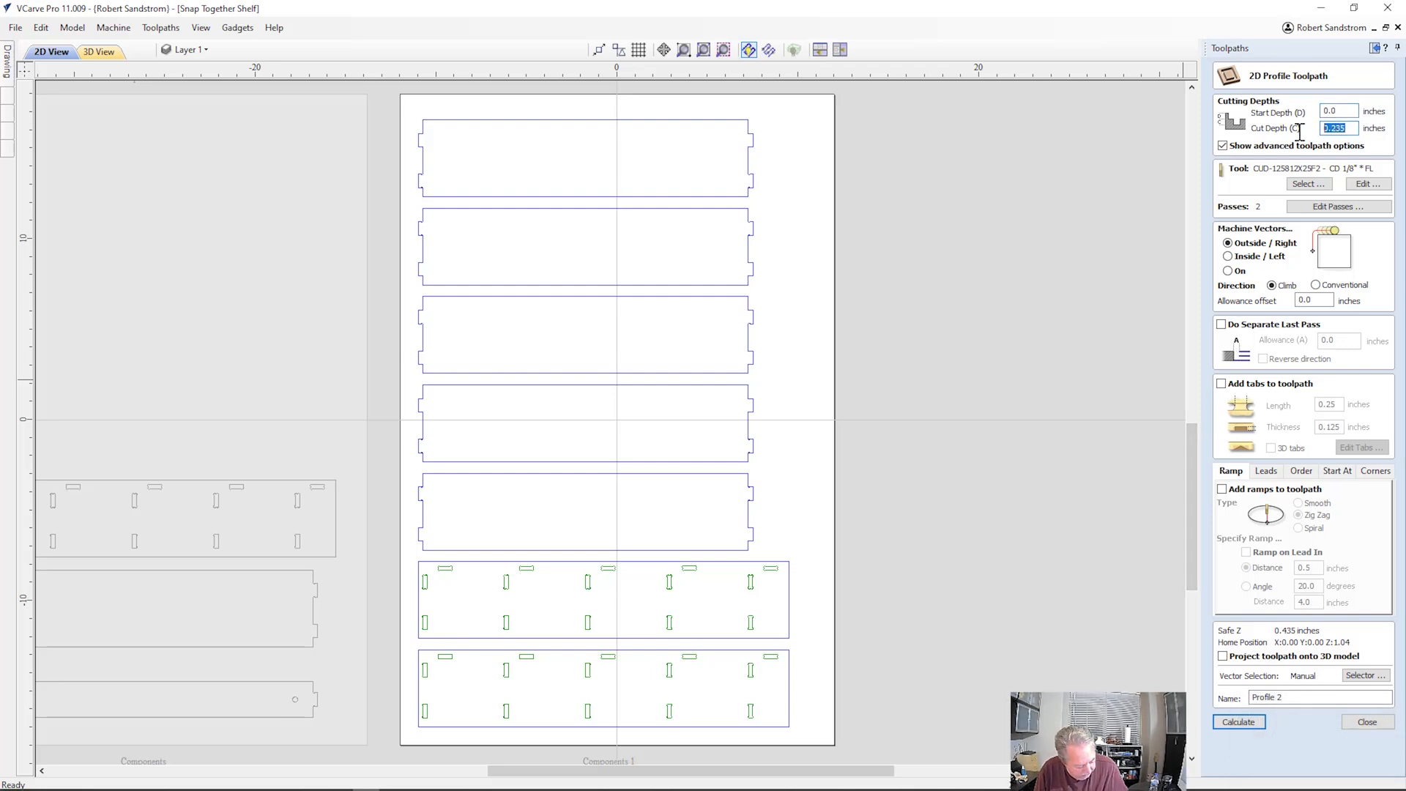
{"action": "type", "text": "z"}
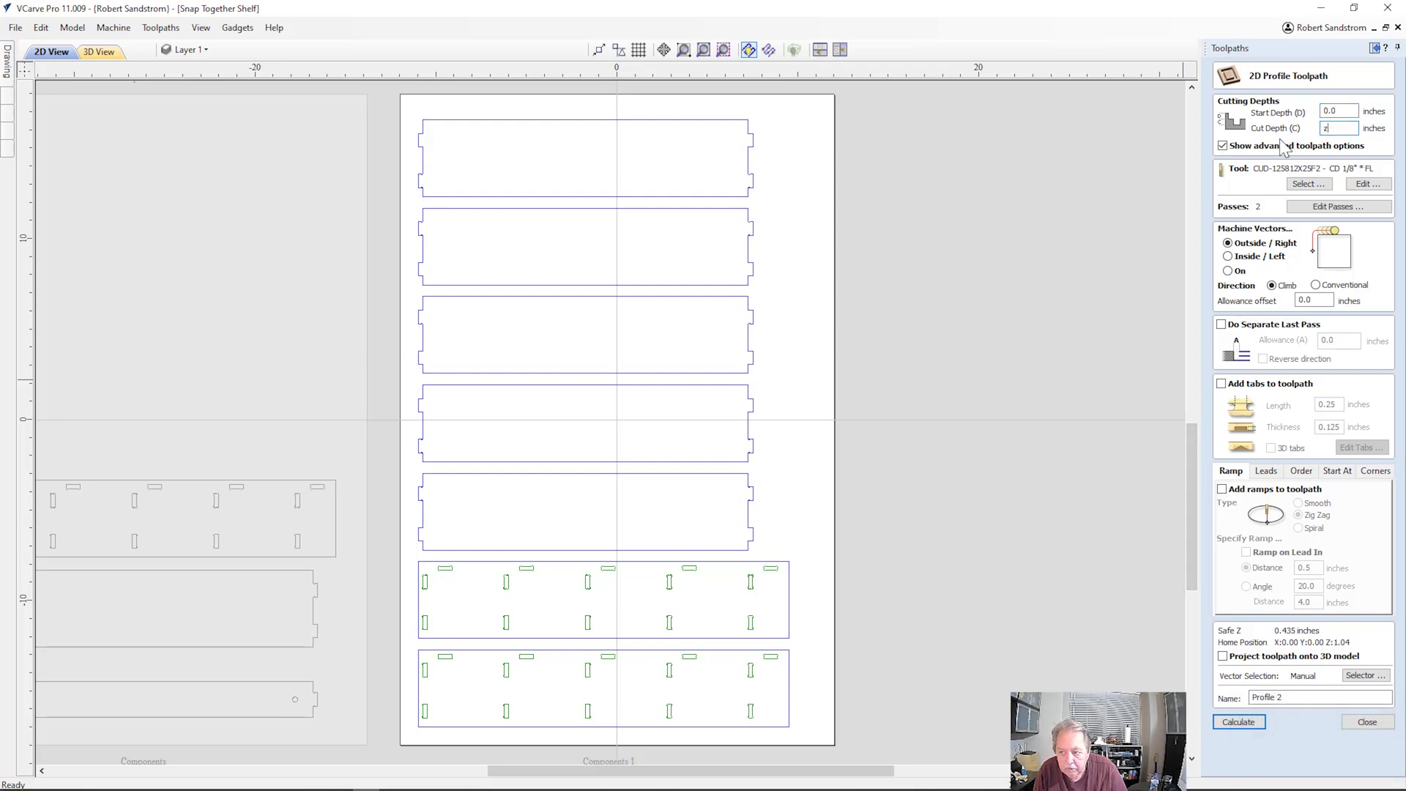
{"action": "left_click", "coordinate": [1315, 189]}
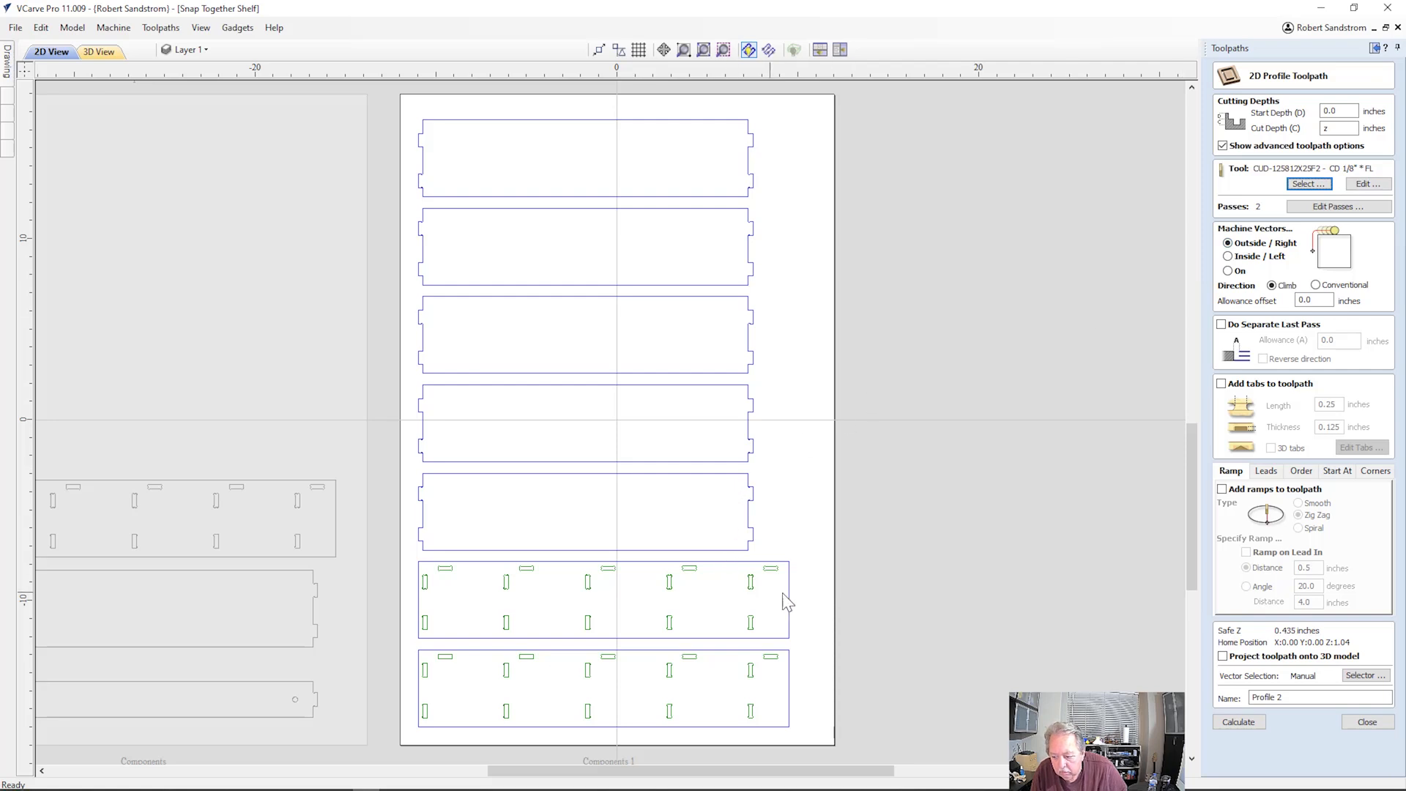
{"action": "left_click", "coordinate": [1365, 675]}
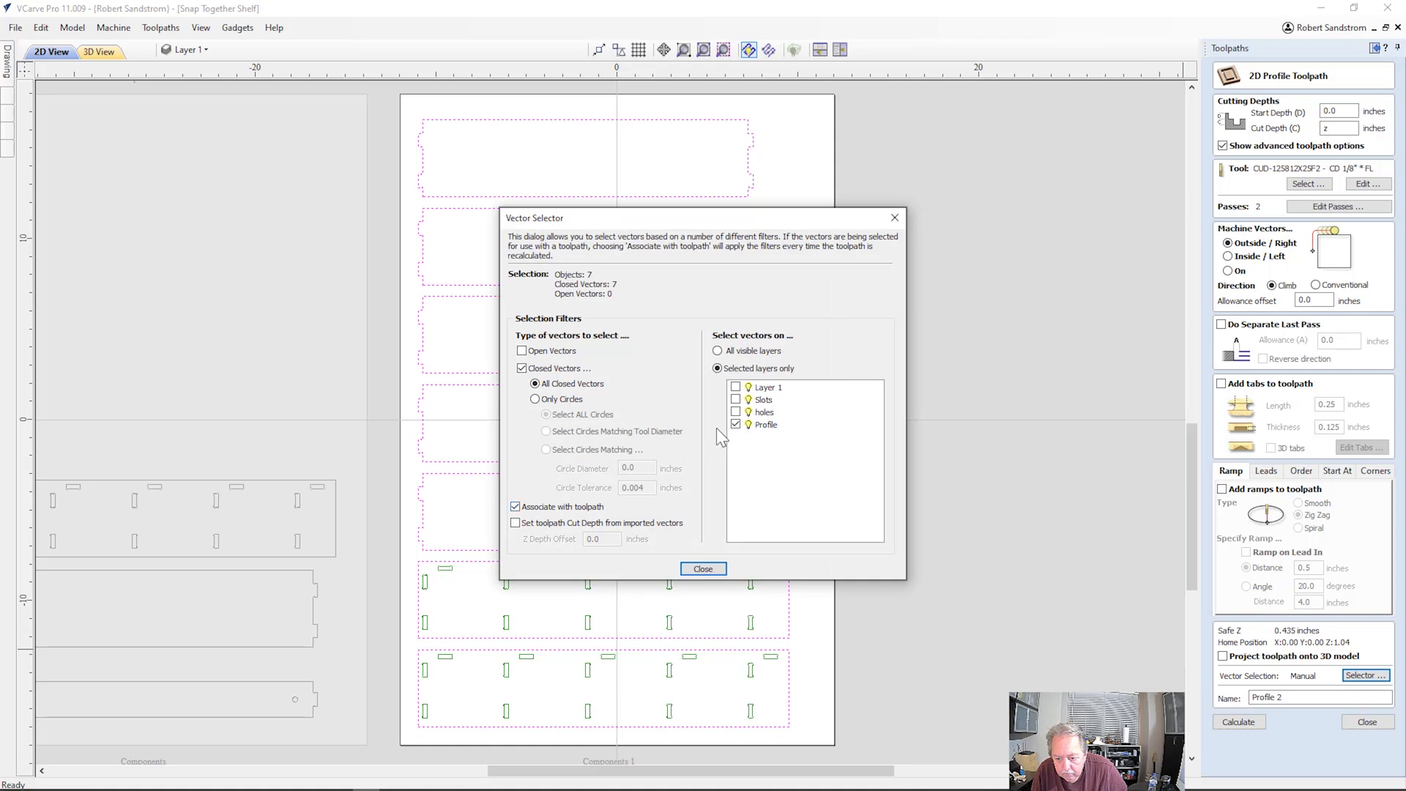
{"action": "left_click", "coordinate": [735, 425]}
{"action": "left_click", "coordinate": [735, 400]}
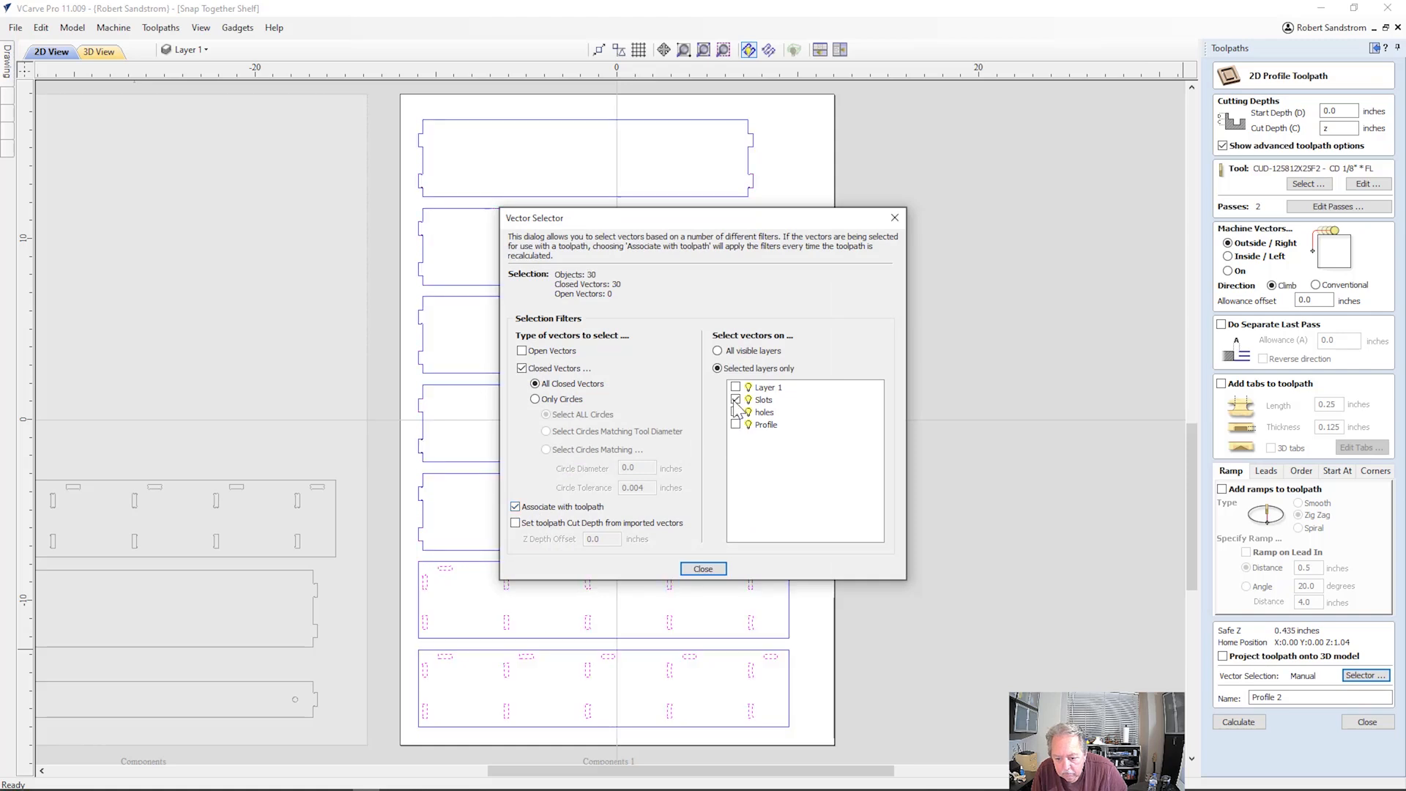
{"action": "left_click", "coordinate": [703, 569]}
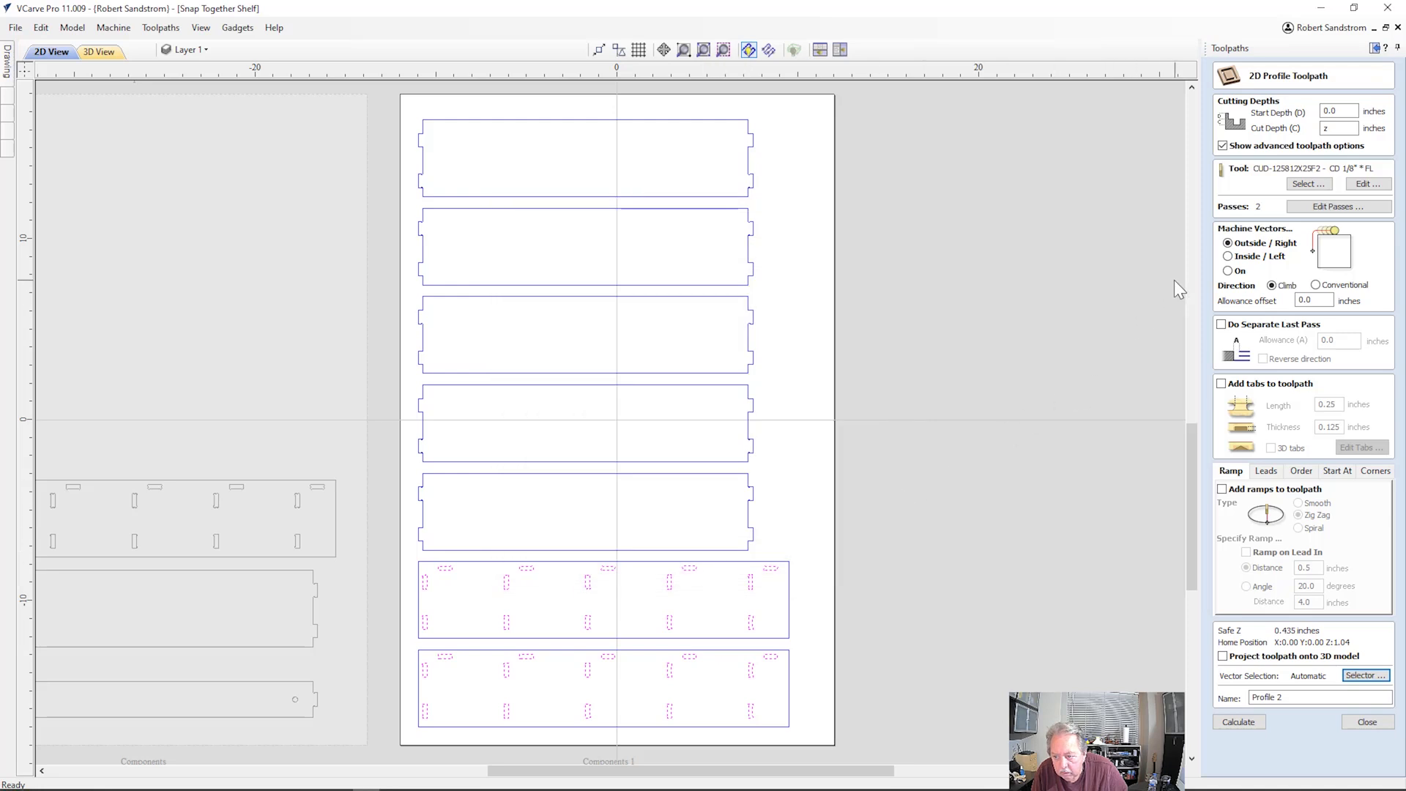
Machine the slots on the inside, name the toolpath Slots1, calculate it and return to the 2D layout.
{"action": "left_click", "coordinate": [1227, 256]}
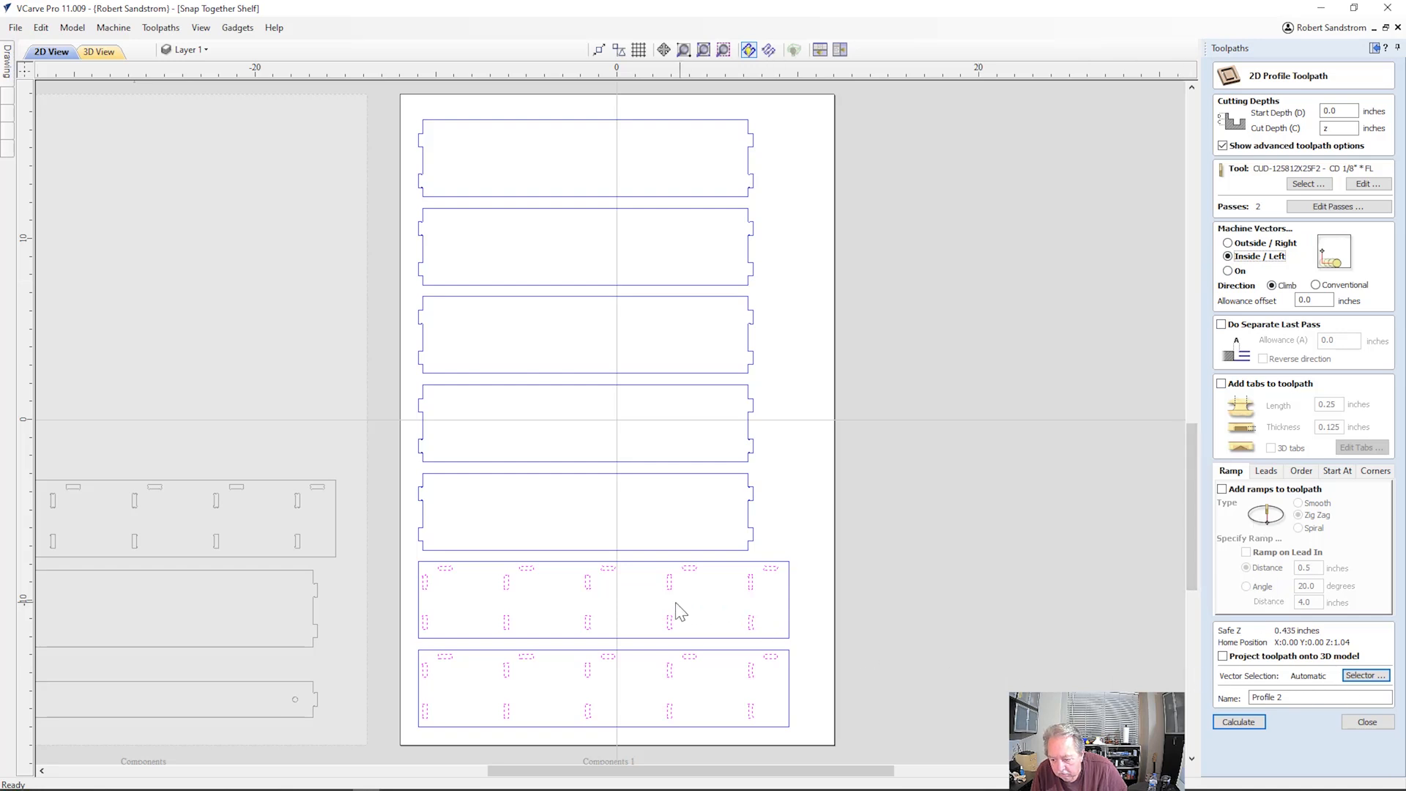
{"action": "left_click_drag", "start_coordinate": [1289, 698], "coordinate": [1211, 700]}
{"action": "type", "text": "Slots"}
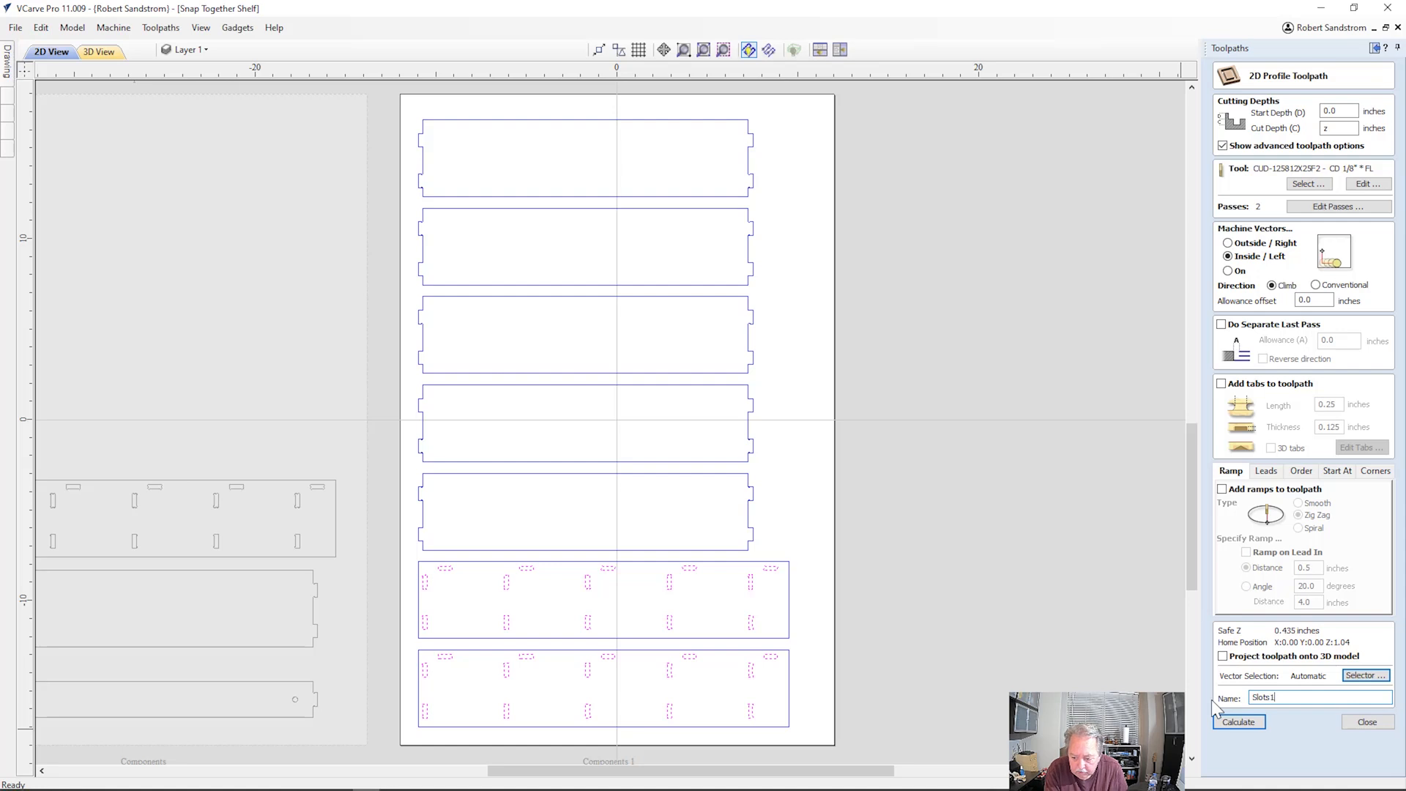
{"action": "type", "text": "1"}
{"action": "left_click", "coordinate": [1238, 721]}
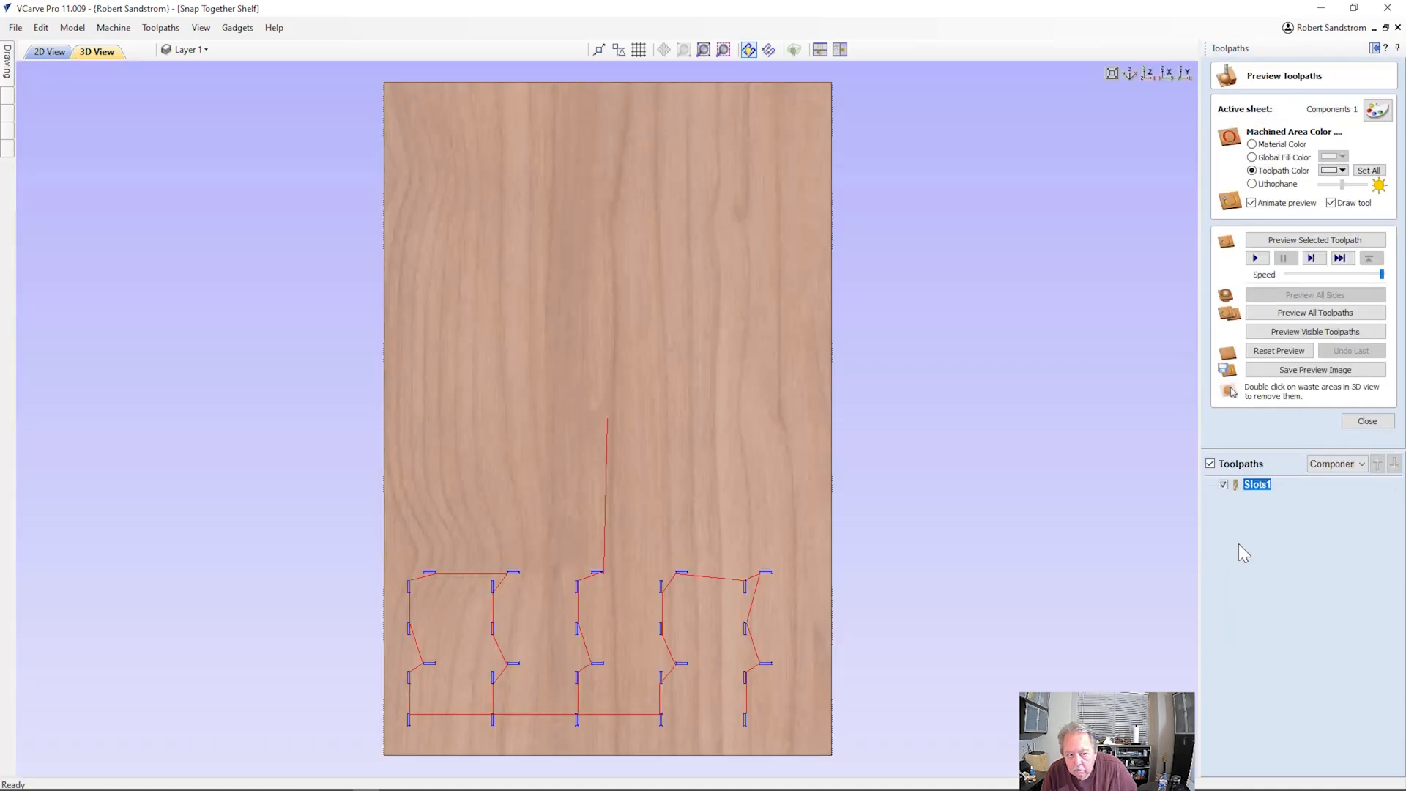
{"action": "left_click", "coordinate": [52, 51]}
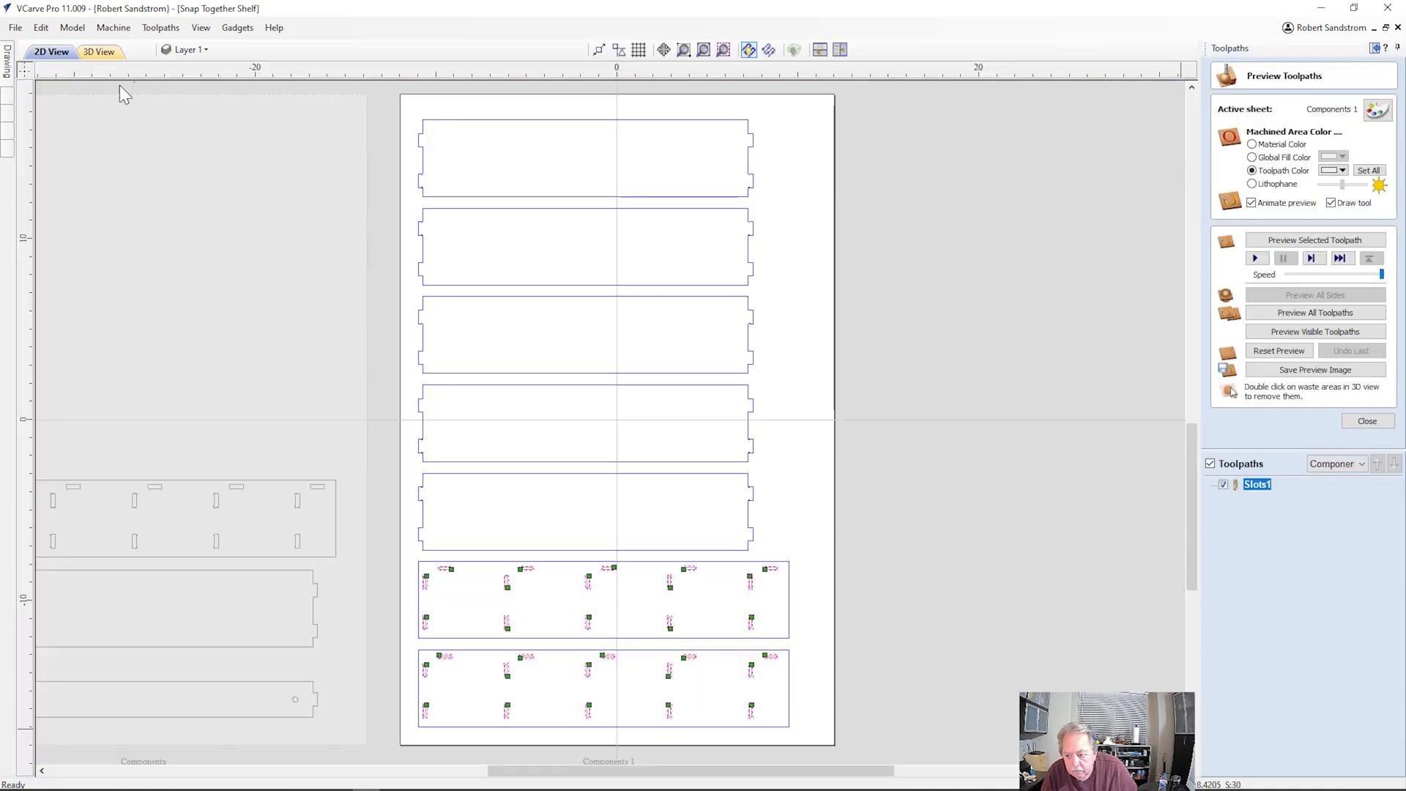
{"action": "left_click", "coordinate": [1367, 421]}
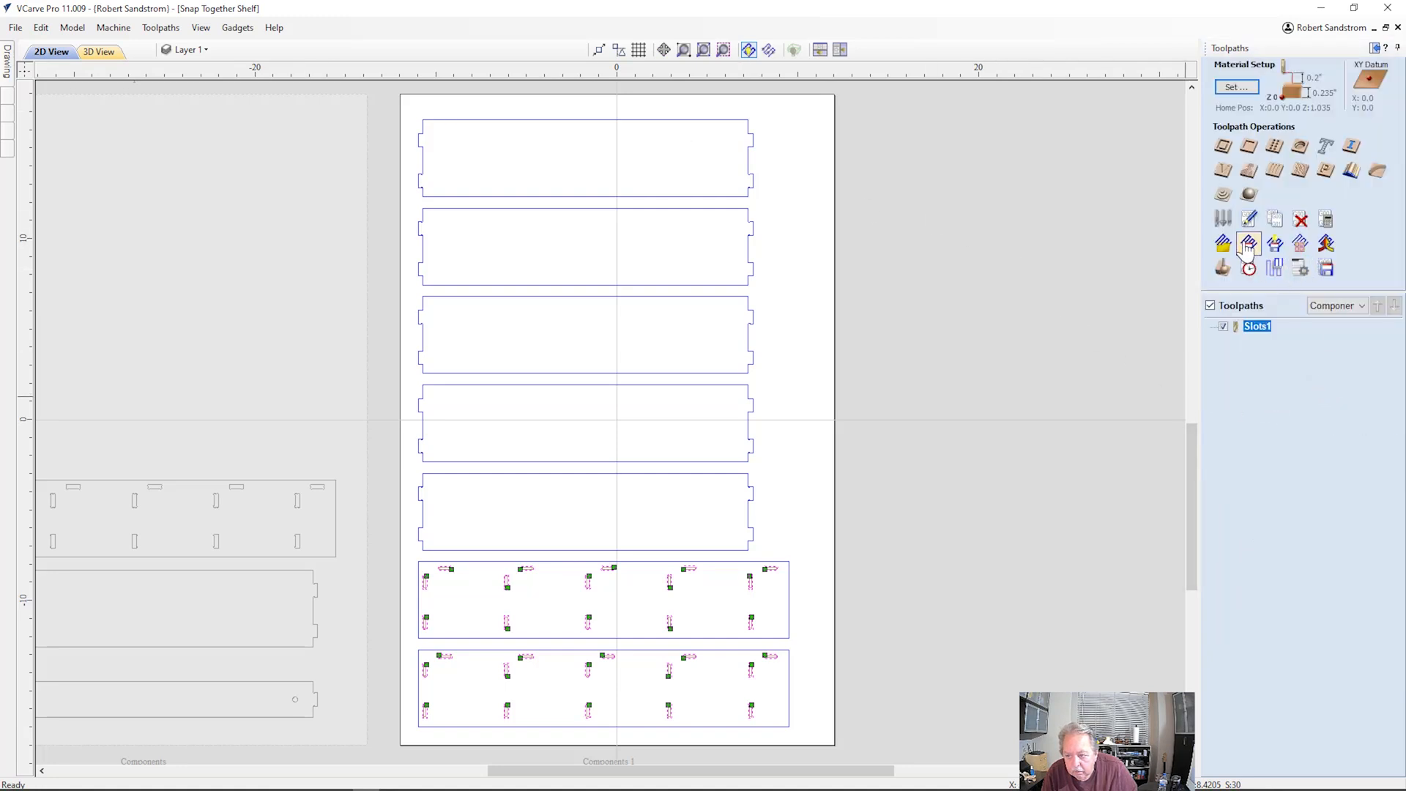
Start another 2D profile toolpath associated with the Profile layer's vectors and machine them on the outside.
{"action": "left_click", "coordinate": [1222, 148]}
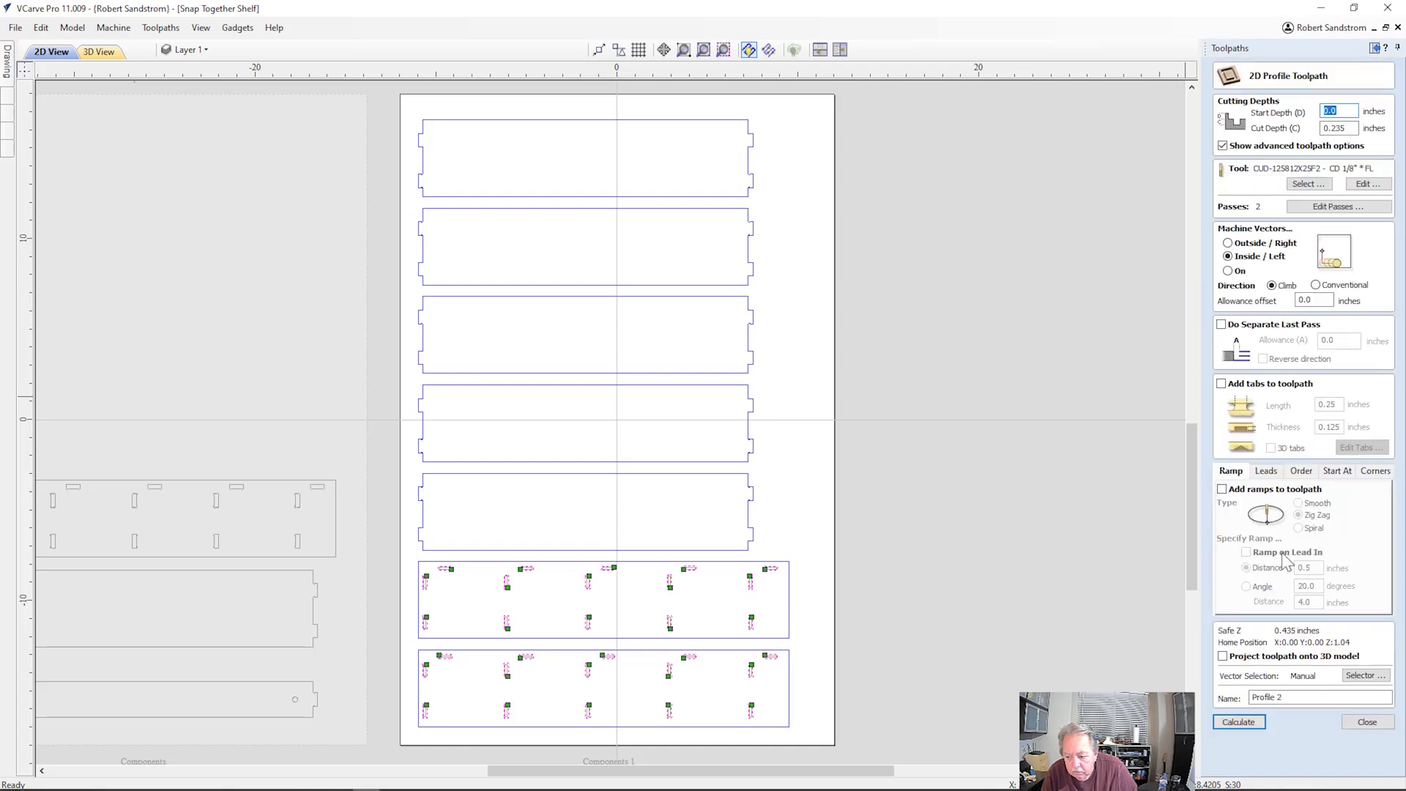
{"action": "left_click", "coordinate": [1359, 675]}
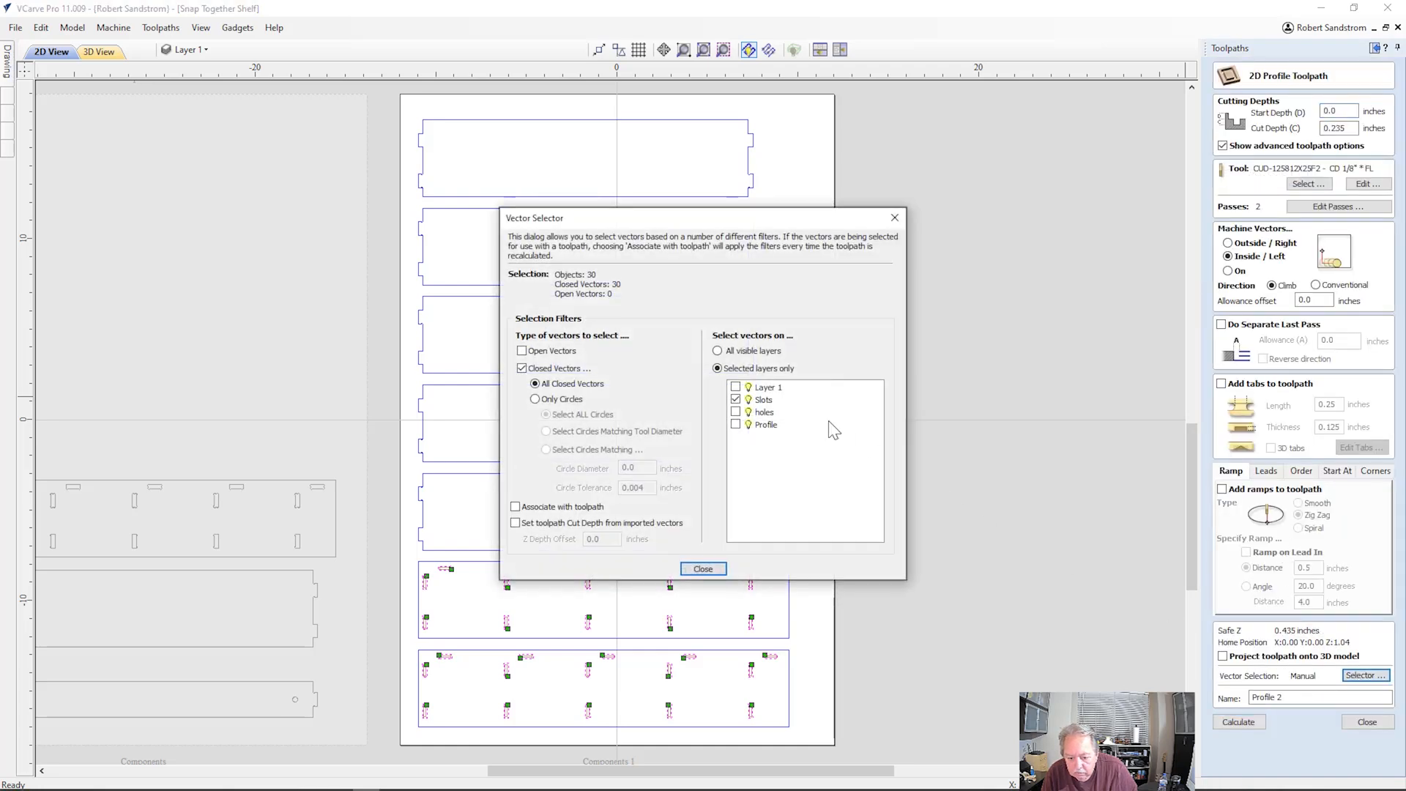
{"action": "left_click", "coordinate": [516, 506]}
{"action": "left_click", "coordinate": [735, 425]}
{"action": "left_click", "coordinate": [703, 568]}
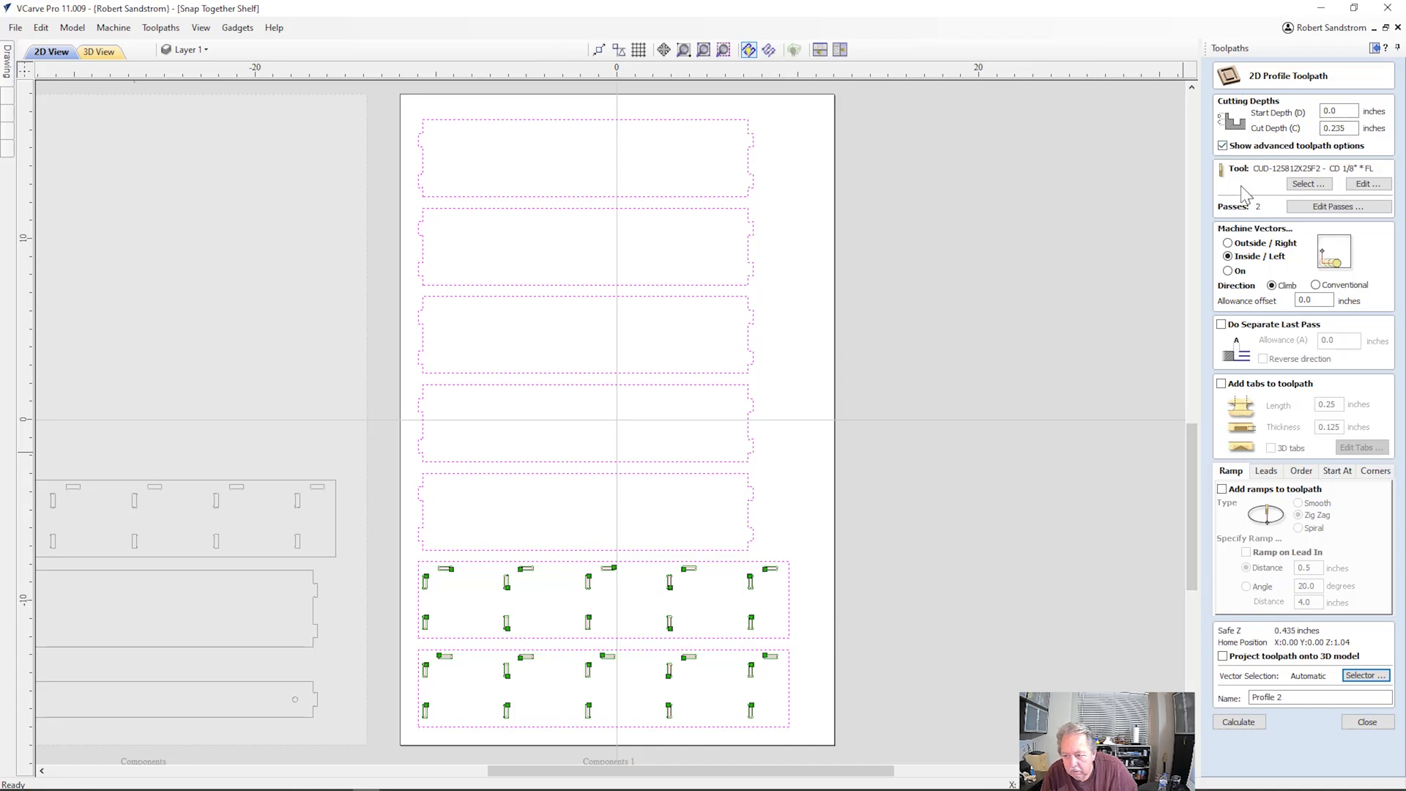
{"action": "left_click", "coordinate": [1229, 244]}
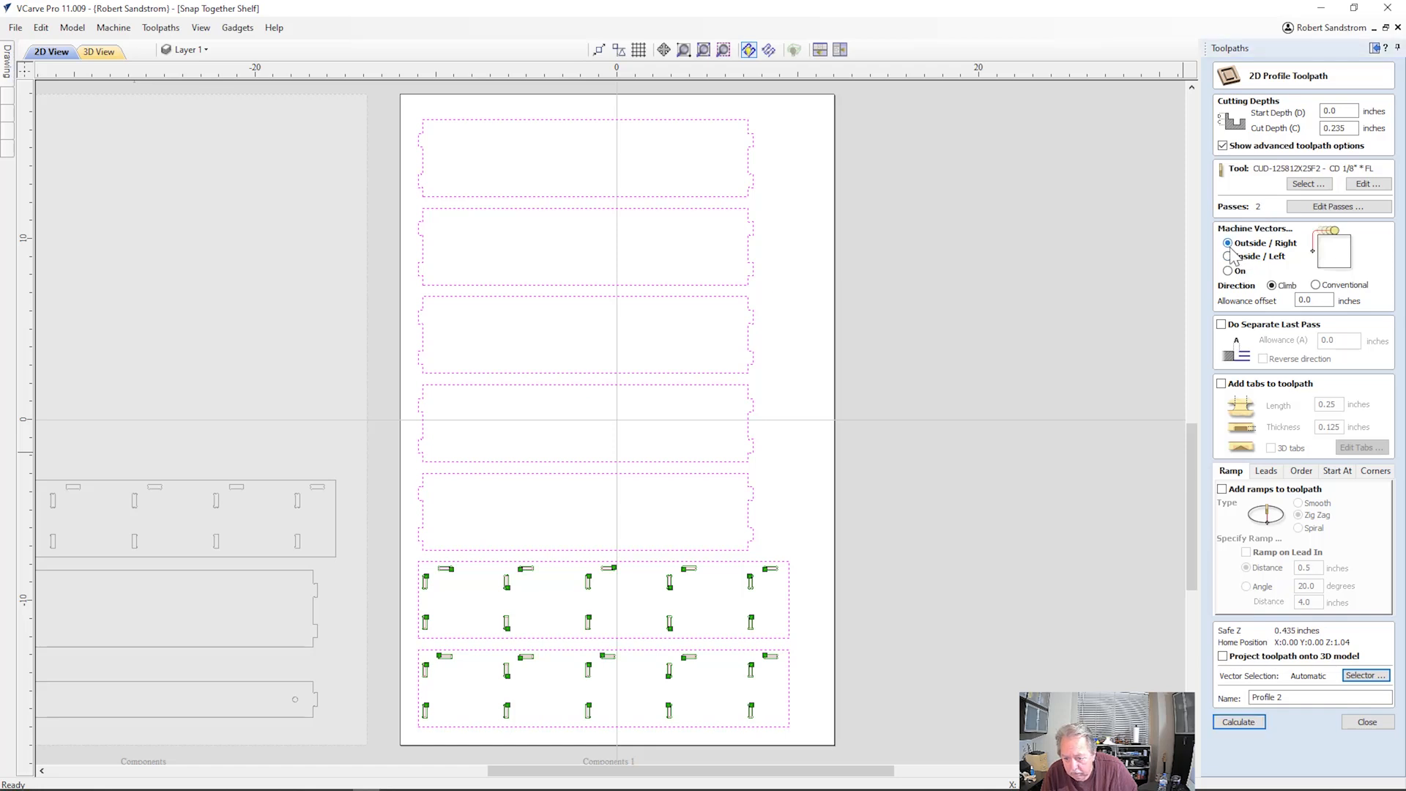
Add tabs to the profile toolpath with a constant number of 4 on each part outline.
{"action": "left_click", "coordinate": [1221, 382]}
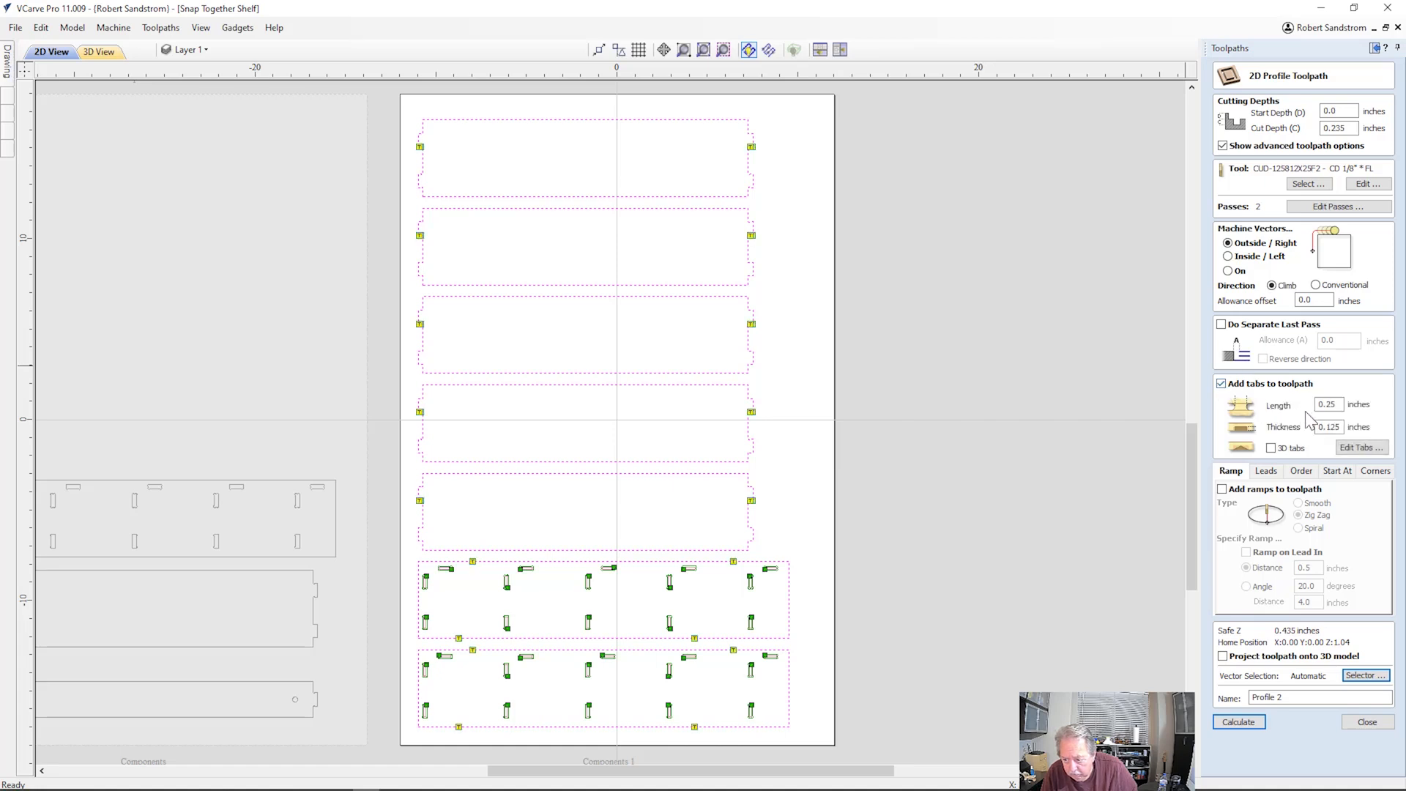
{"action": "left_click", "coordinate": [1347, 447]}
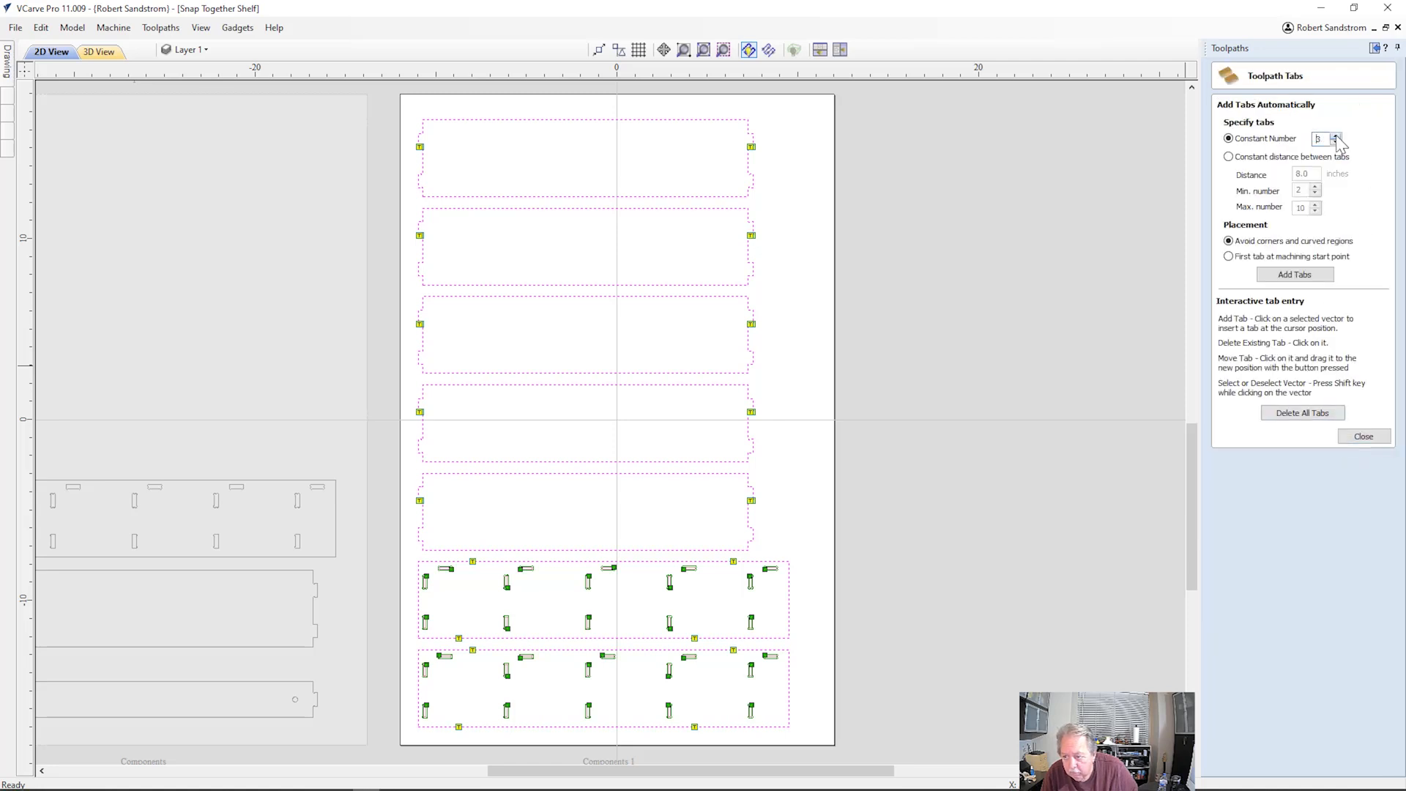
{"action": "left_click", "coordinate": [1296, 275]}
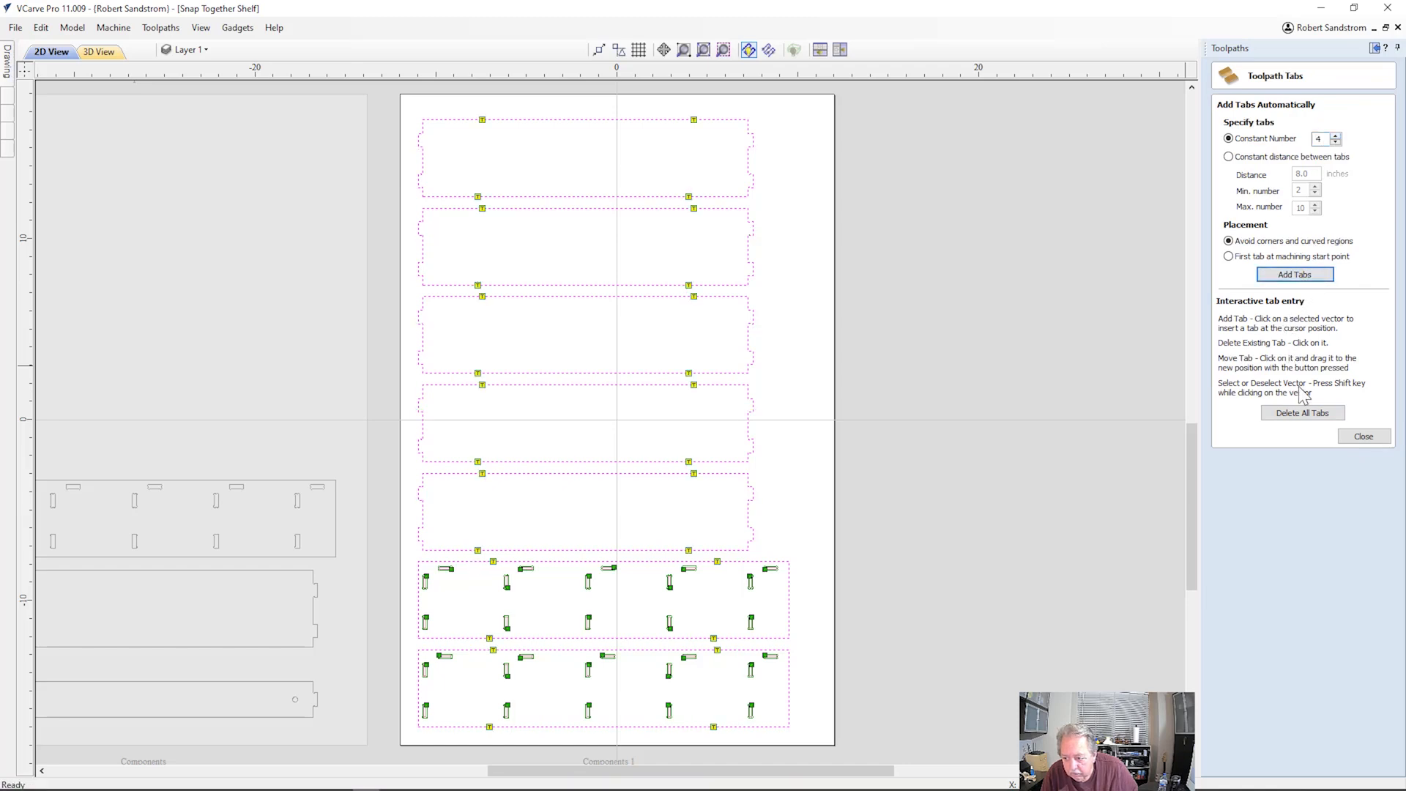
{"action": "left_click", "coordinate": [1351, 437]}
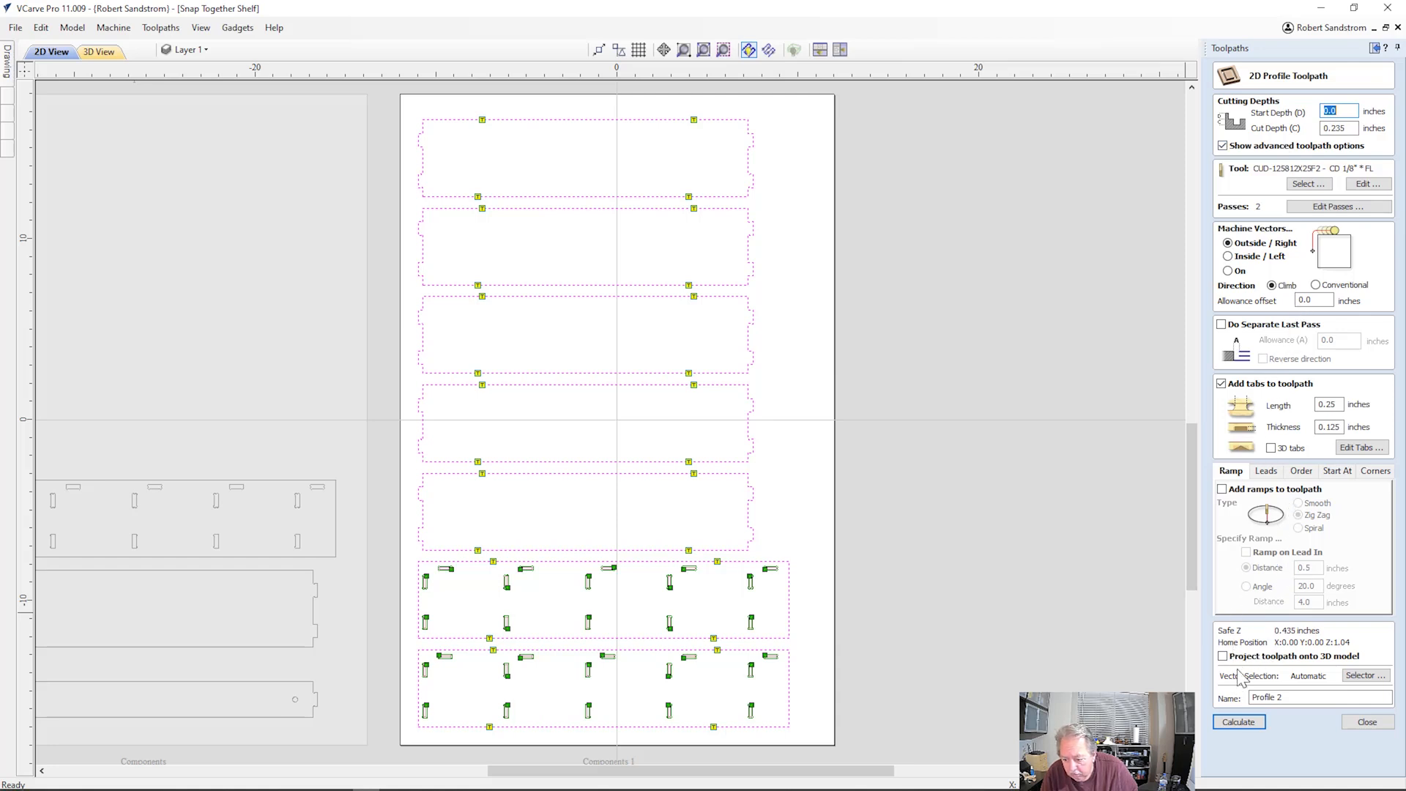
Name the outline toolpath Prof1 and calculate it.
{"action": "left_click", "coordinate": [1285, 697]}
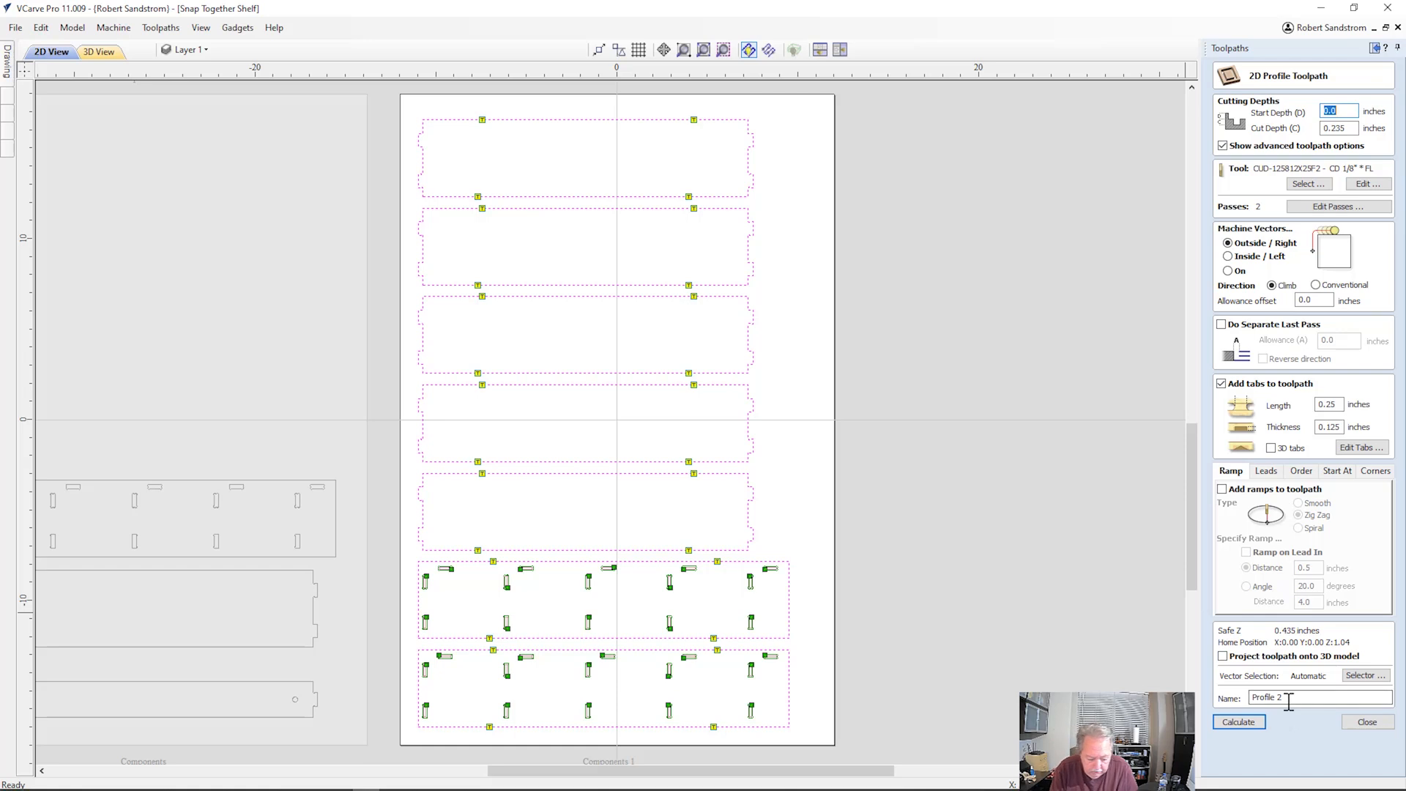
{"action": "key", "text": "BackSpace"}
{"action": "key", "text": "BackSpace"}
{"action": "key", "text": "BackSpace"}
{"action": "key", "text": "BackSpace"}
{"action": "key", "text": "BackSpace"}
{"action": "type", "text": "1"}
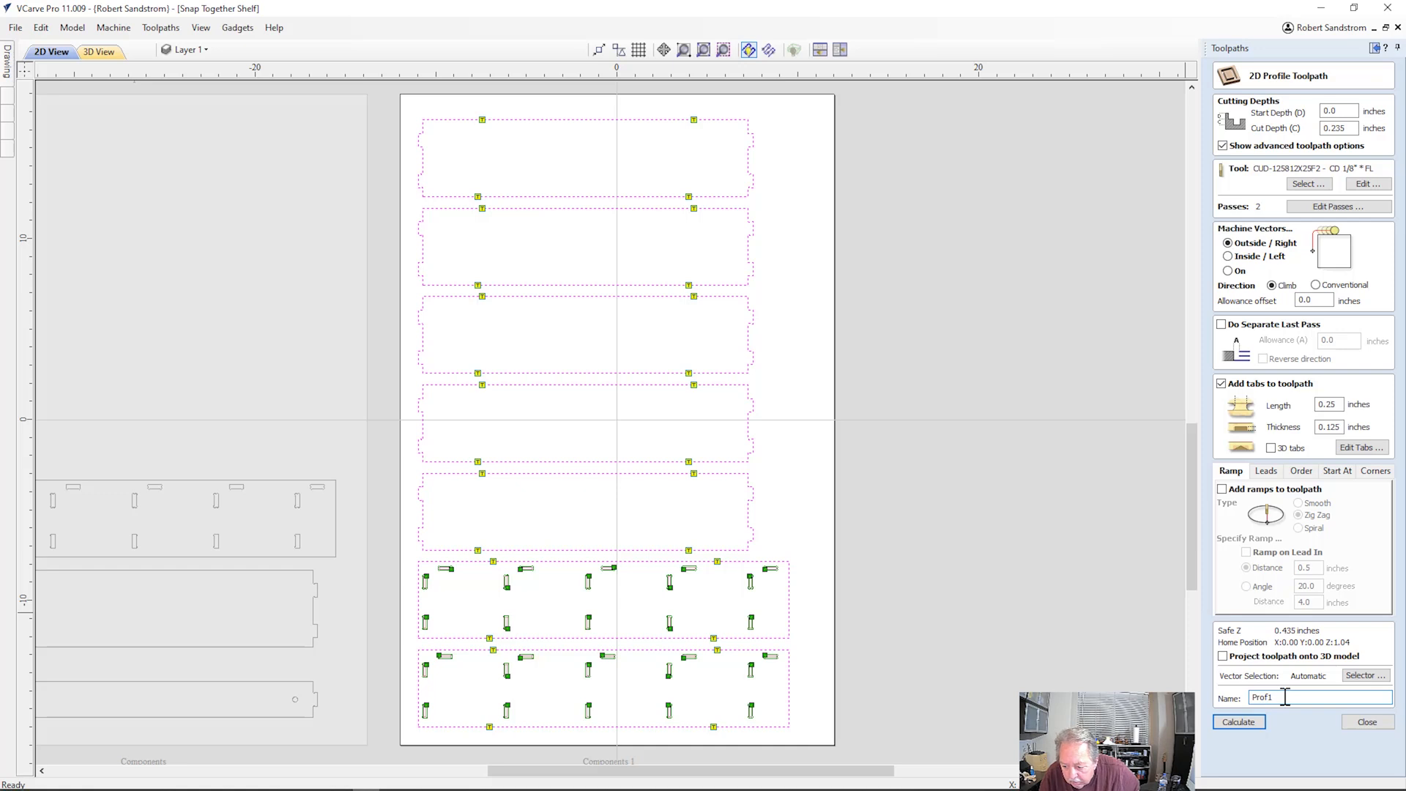
{"action": "left_click", "coordinate": [1238, 722]}
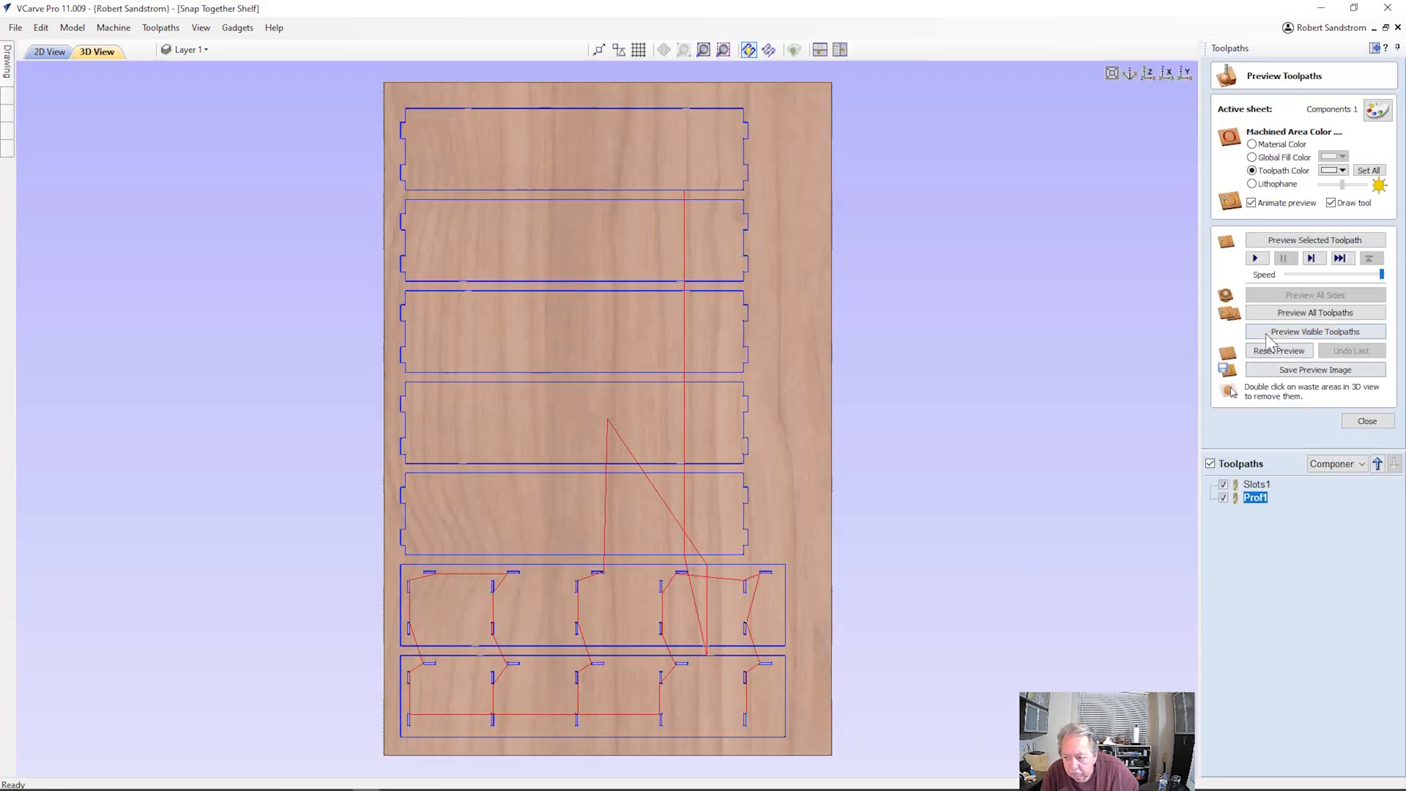
Preview the visible toolpaths on the Components 1 sheet, return to the 2D layout and close the preview.
{"action": "left_click", "coordinate": [1275, 315]}
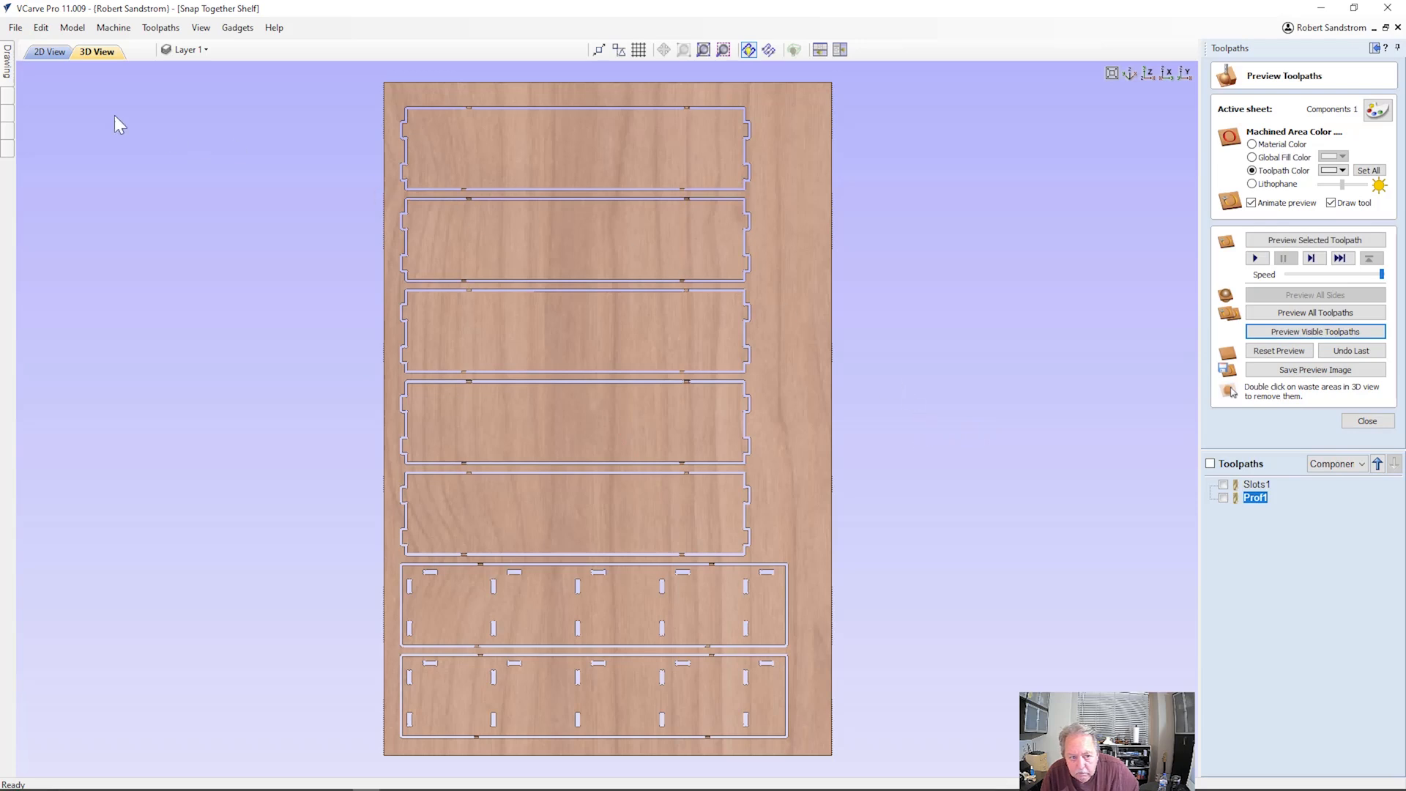
{"action": "left_click", "coordinate": [44, 51]}
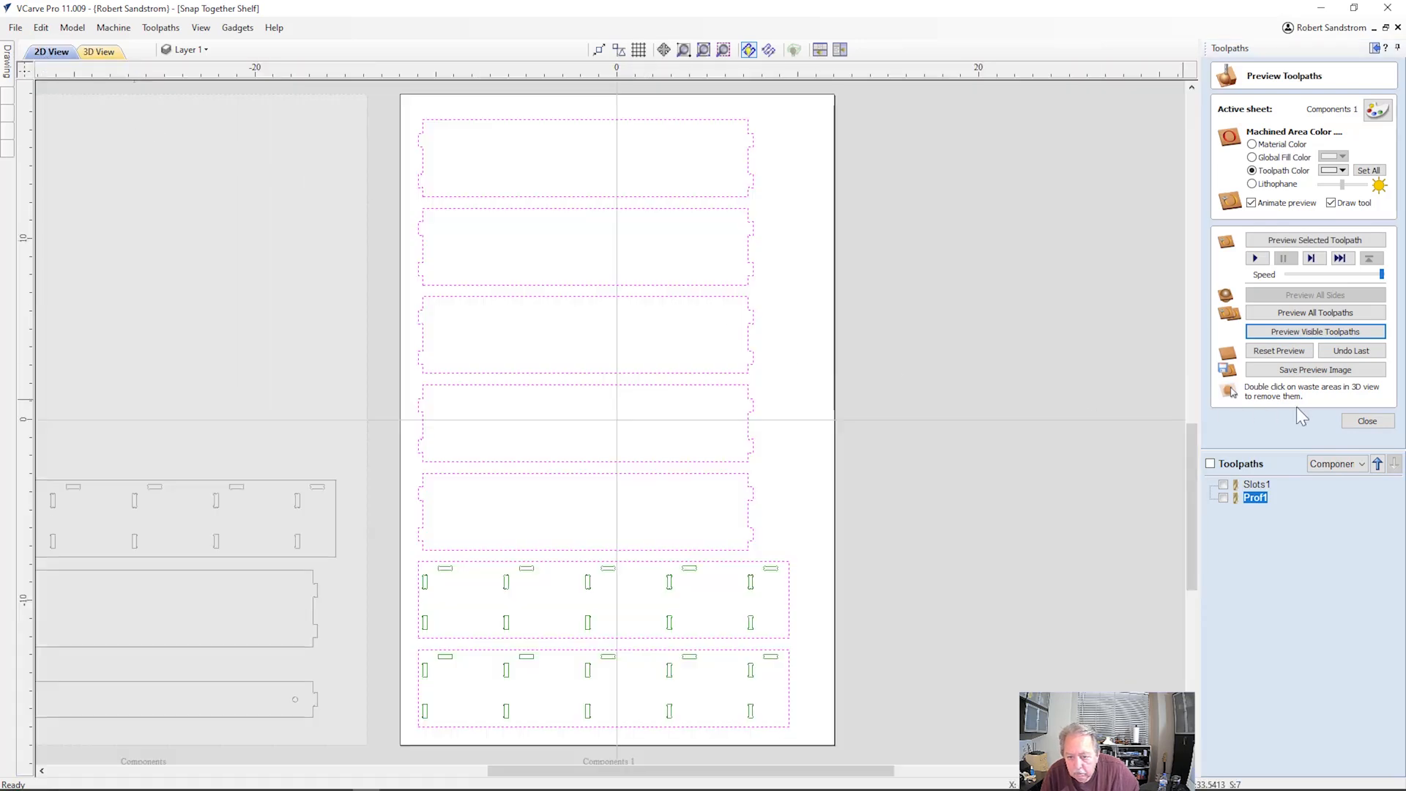
{"action": "left_click", "coordinate": [1367, 420]}
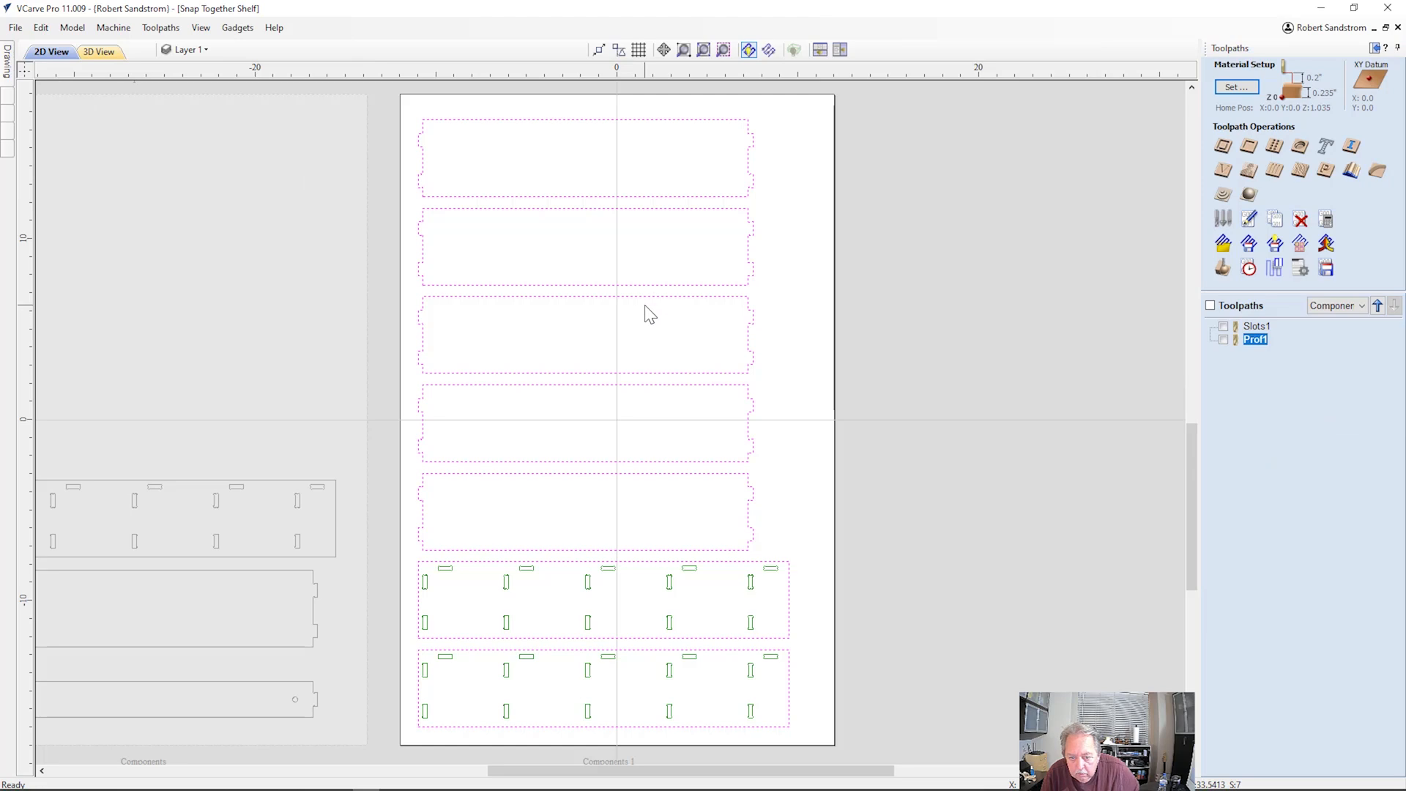
Make the Components 2 sheet with the five narrow rails the active sheet.
{"action": "scroll", "coordinate": [648, 316], "scroll_direction": "down", "scroll_amount": 3}
{"action": "scroll", "coordinate": [549, 195], "scroll_direction": "up", "scroll_amount": 2}
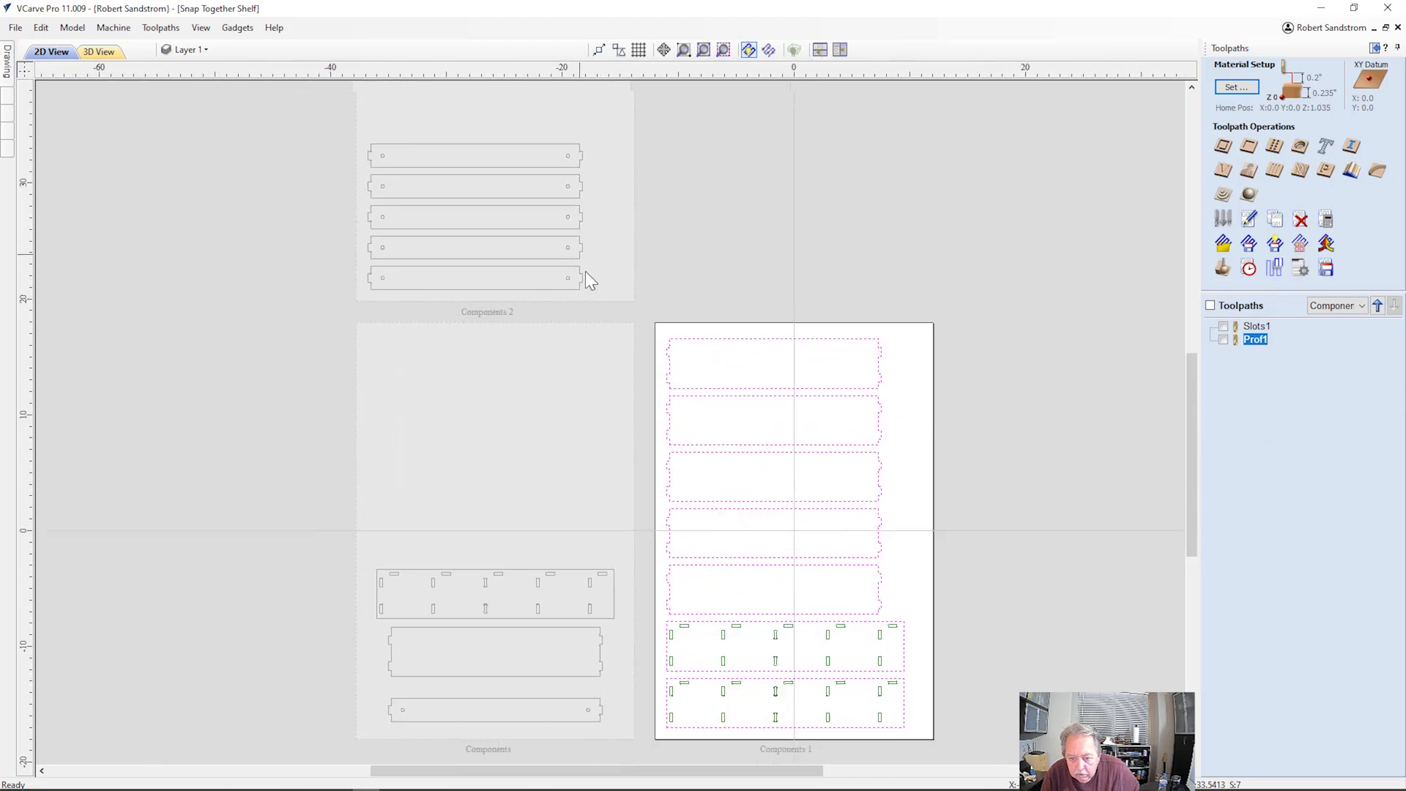
{"action": "middle_click_drag", "start_coordinate": [585, 271], "coordinate": [608, 323]}
{"action": "double_click", "coordinate": [639, 288]}
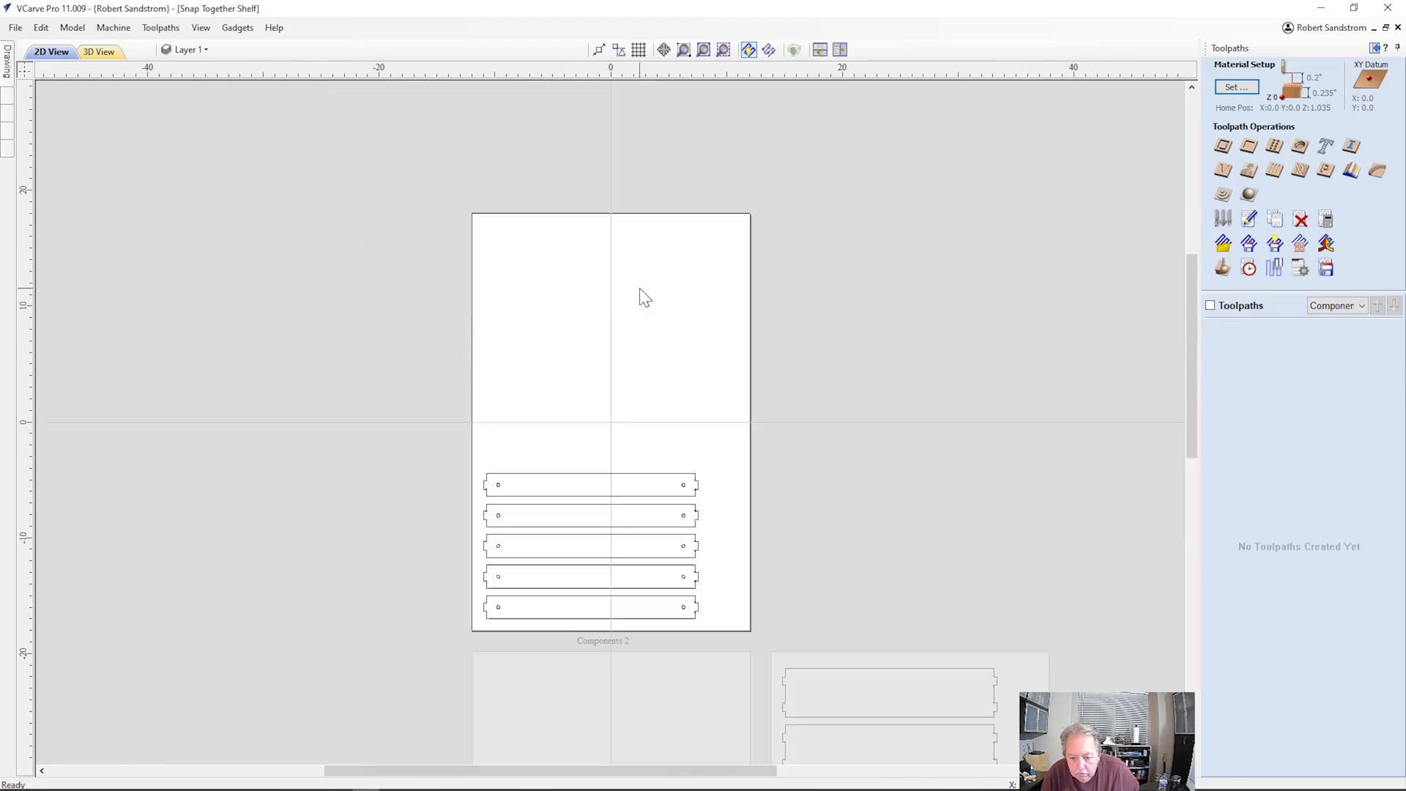
Select all five rails on the sheet and ungroup them back onto their original object layers.
{"action": "scroll", "coordinate": [621, 439], "scroll_direction": "up", "scroll_amount": 2}
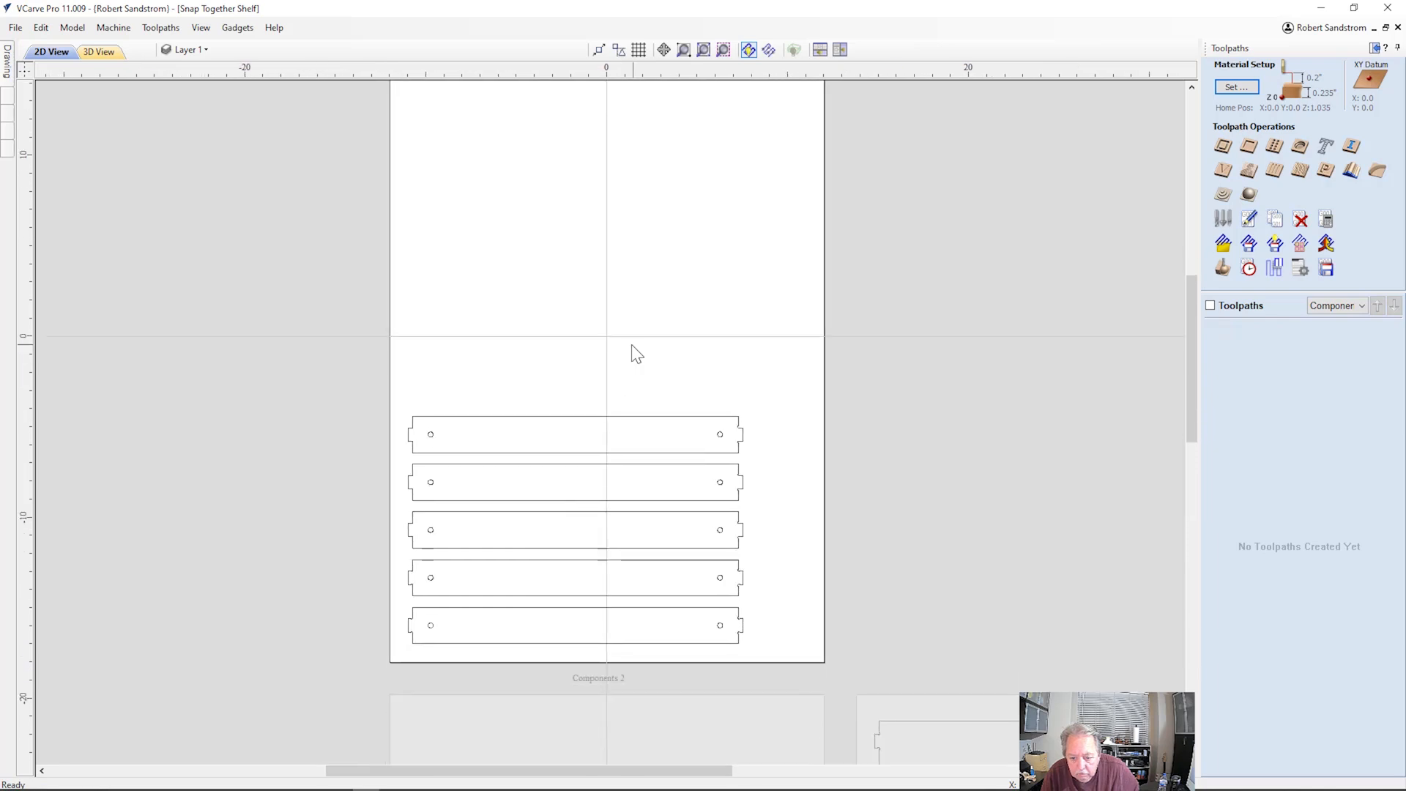
{"action": "scroll", "coordinate": [633, 345], "scroll_direction": "up", "scroll_amount": 3}
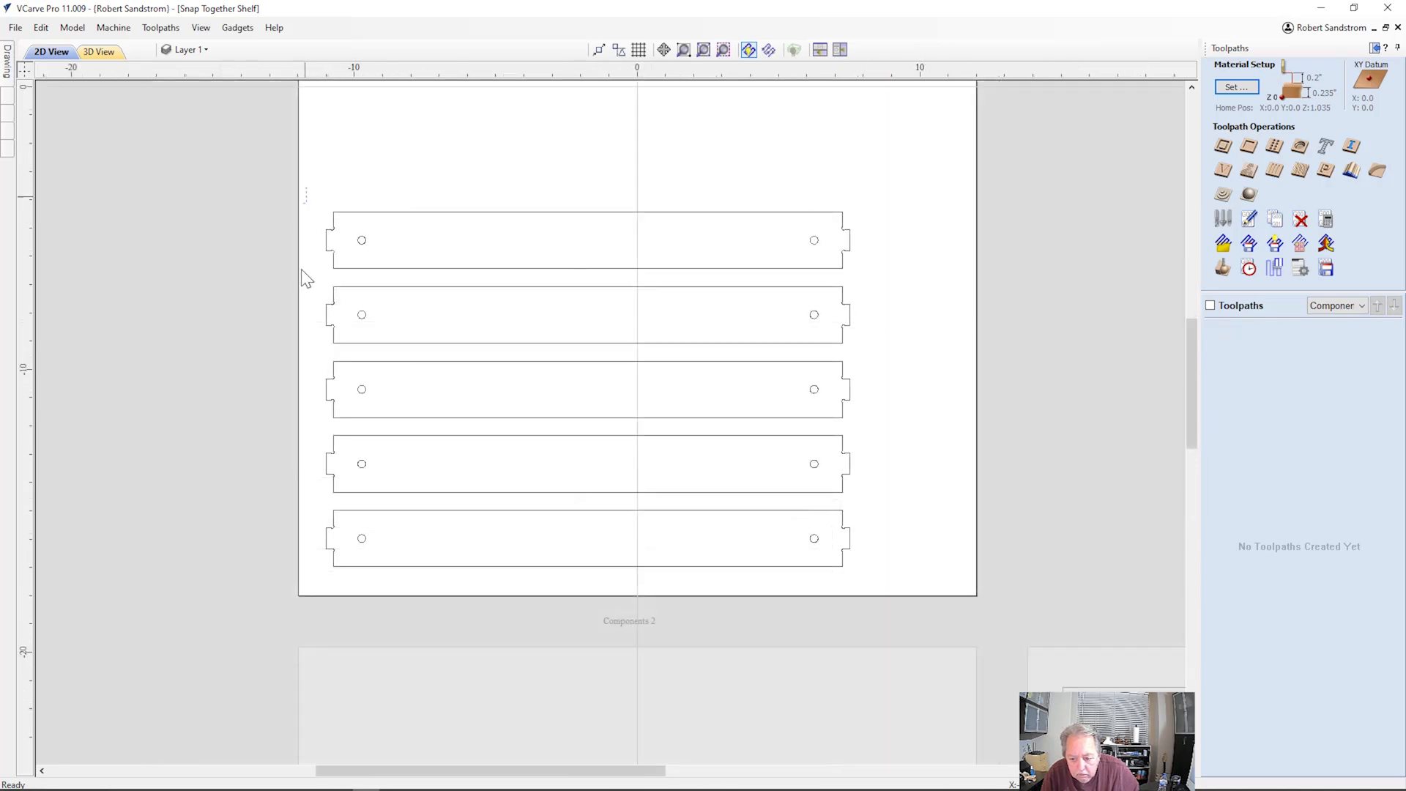
{"action": "left_click_drag", "start_coordinate": [301, 189], "coordinate": [903, 590]}
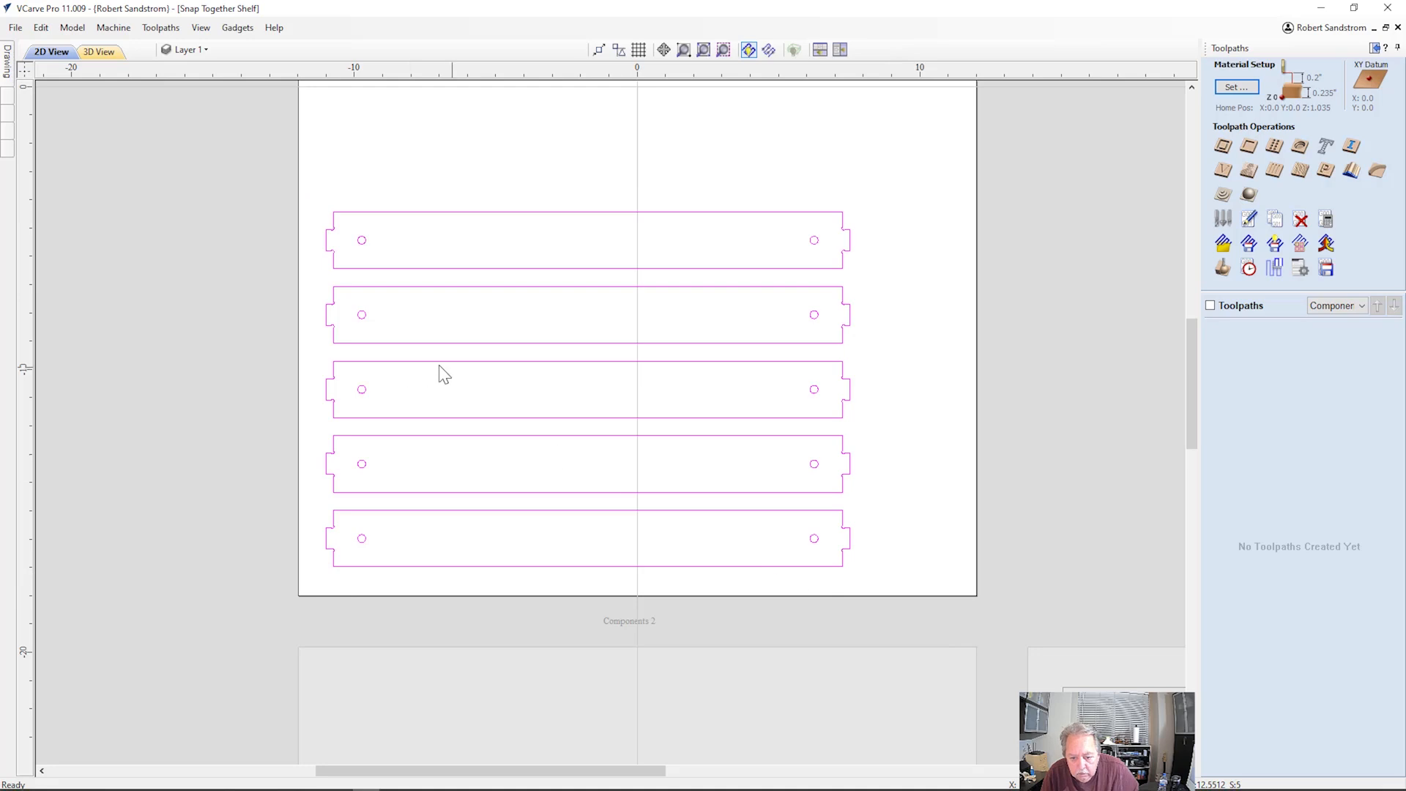
{"action": "right_click", "coordinate": [547, 341]}
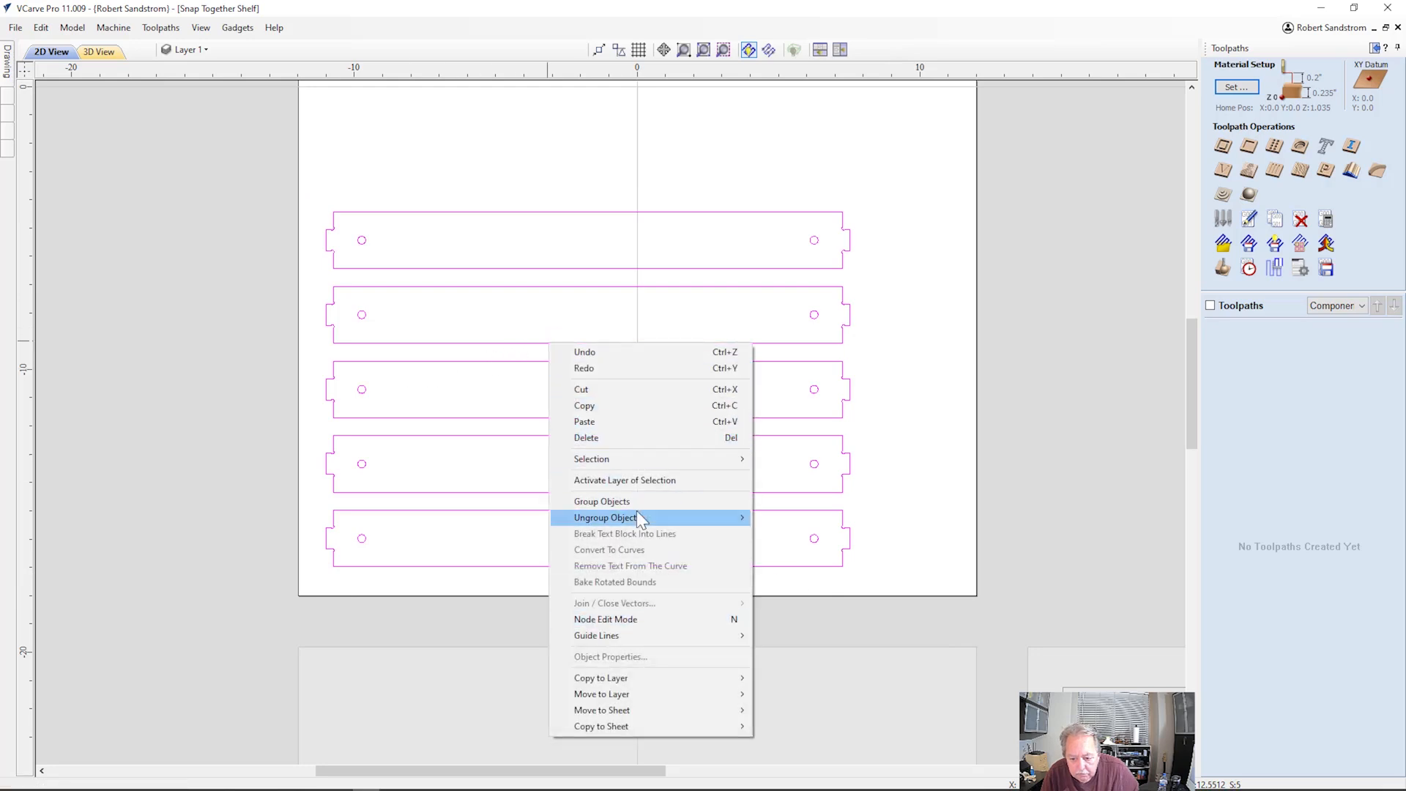
{"action": "mouse_move", "coordinate": [637, 516]}
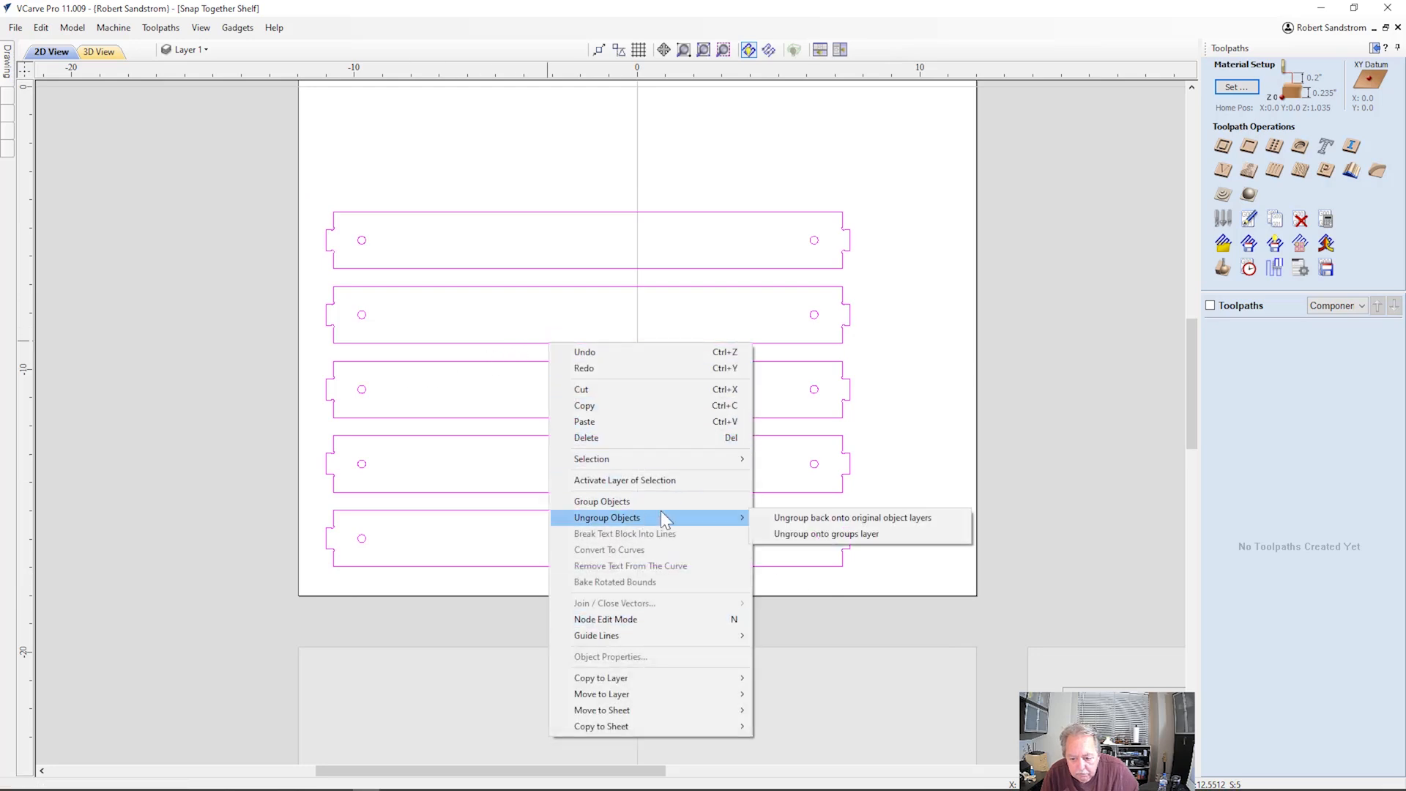
{"action": "left_click", "coordinate": [809, 518]}
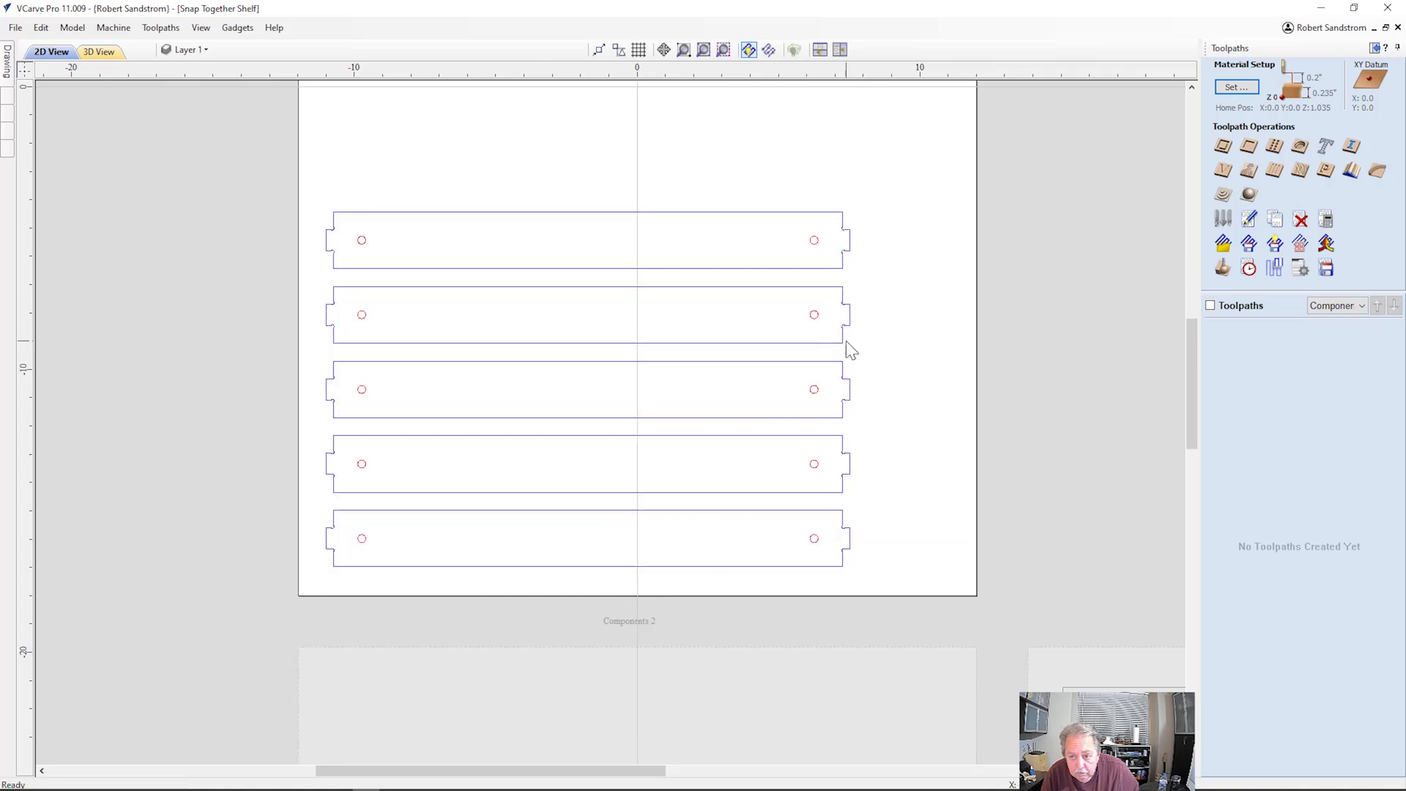
Start a 2D profile toolpath associated with the closed vectors on the holes layer only.
{"action": "left_click", "coordinate": [1222, 145]}
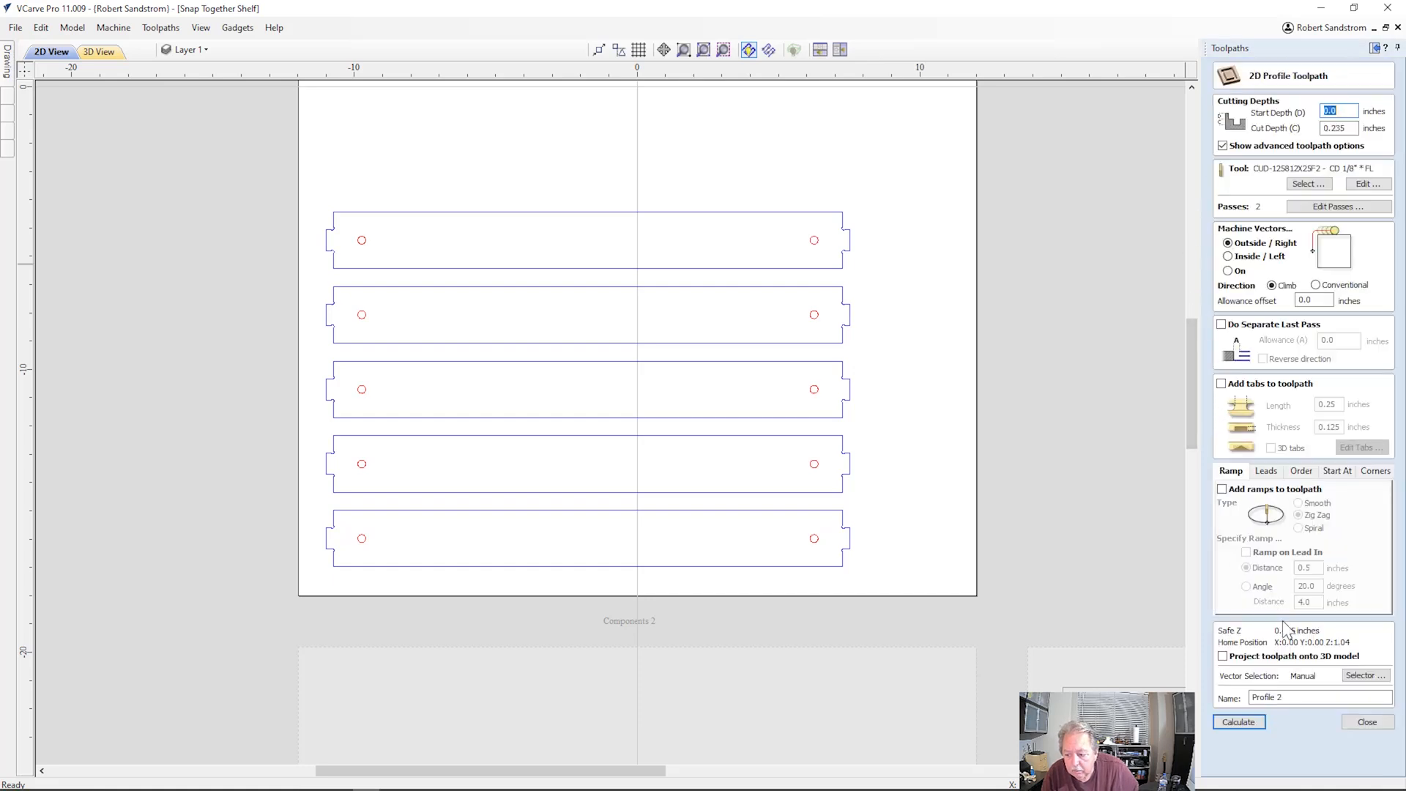
{"action": "left_click", "coordinate": [1353, 676]}
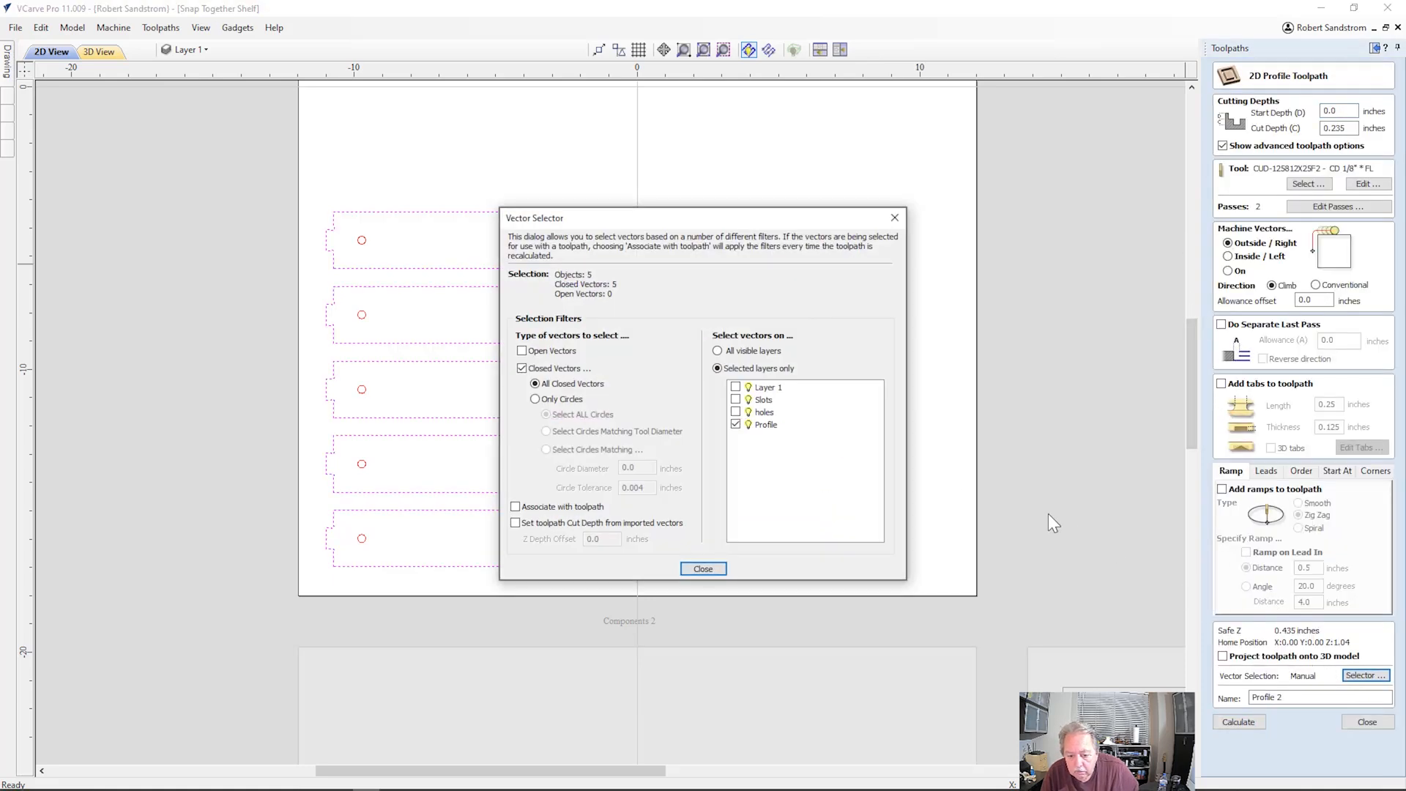
{"action": "left_click", "coordinate": [516, 507]}
{"action": "left_click", "coordinate": [736, 424]}
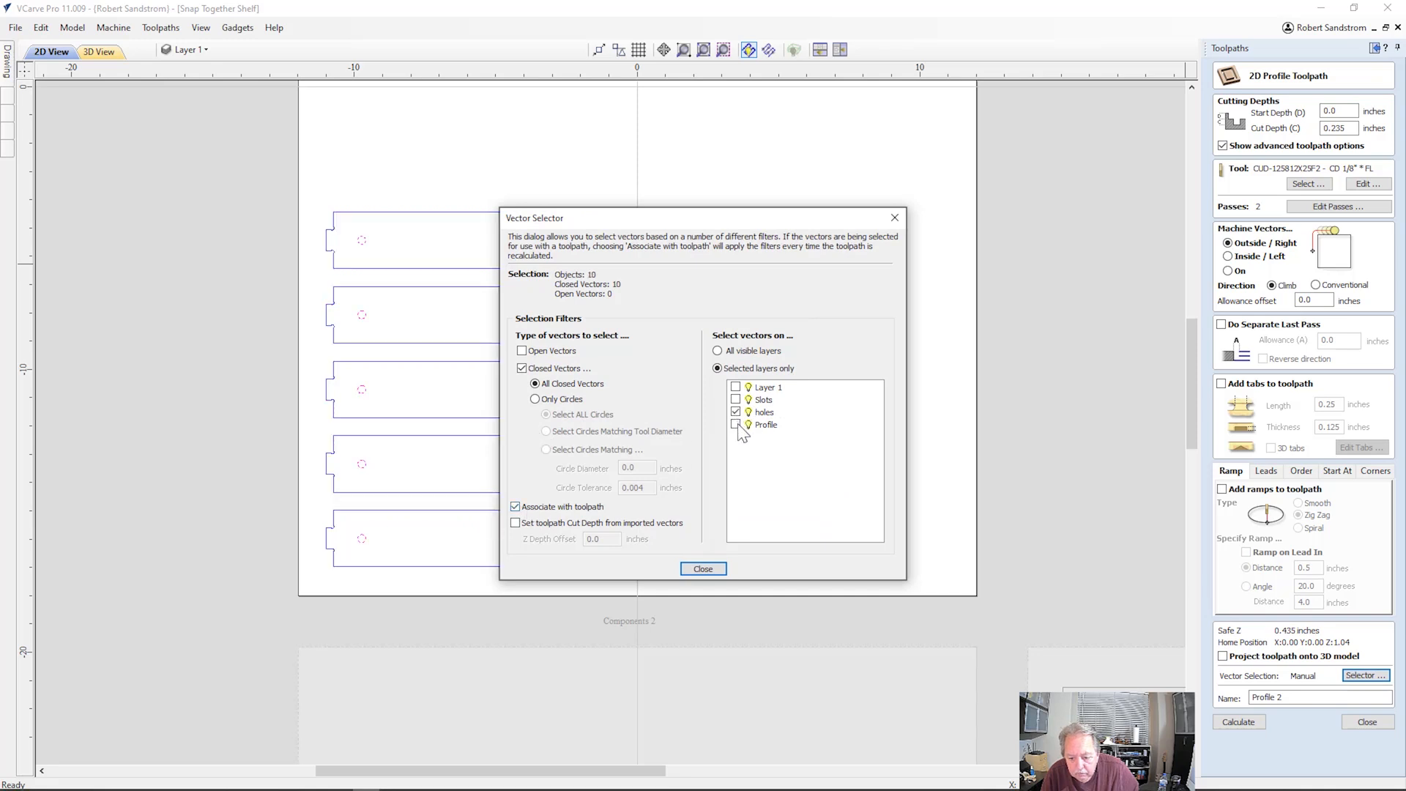
{"action": "left_click", "coordinate": [710, 569]}
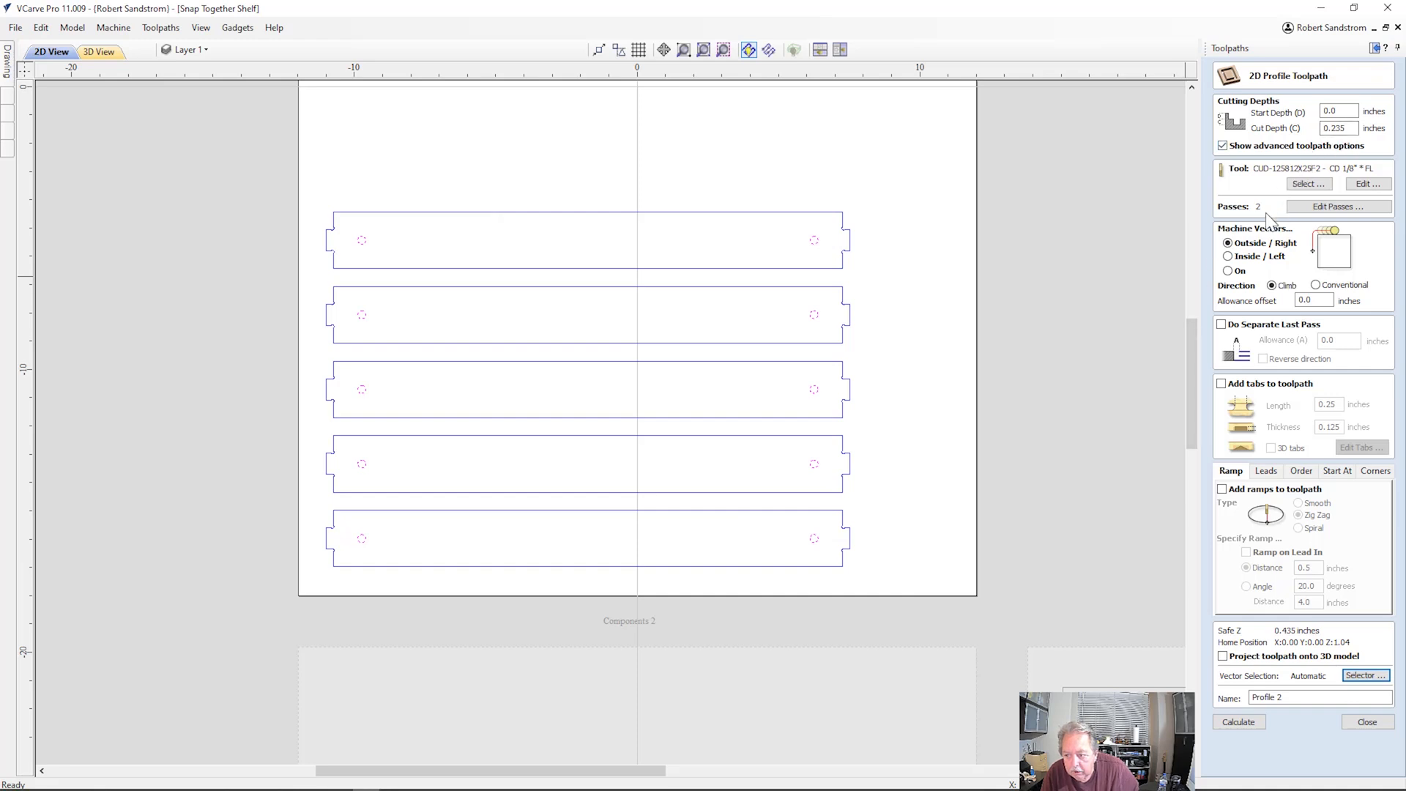
Machine the holes on the inside, name the toolpath Holes2, calculate it and return to the 2D layout.
{"action": "left_click", "coordinate": [1229, 256]}
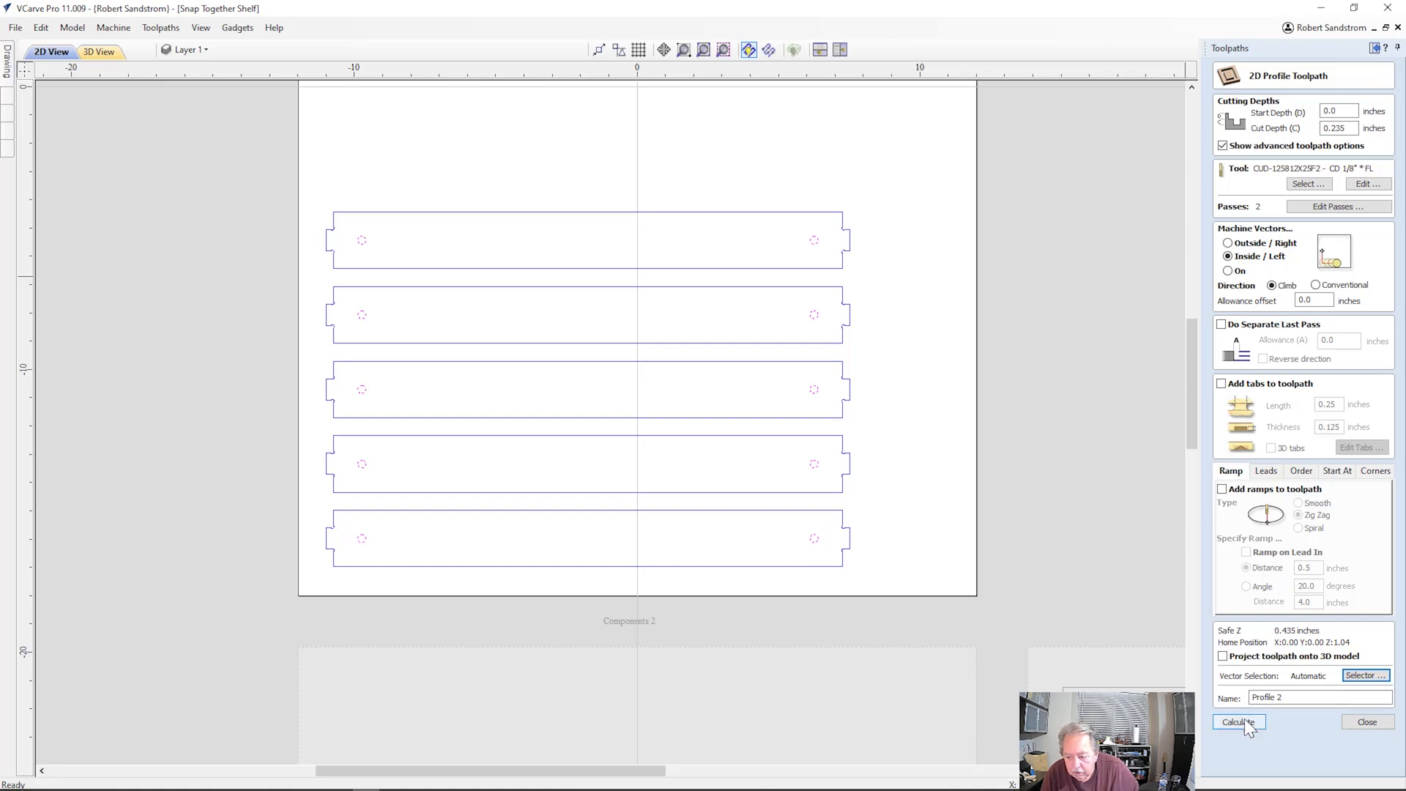
{"action": "left_click_drag", "start_coordinate": [1285, 698], "coordinate": [1249, 697]}
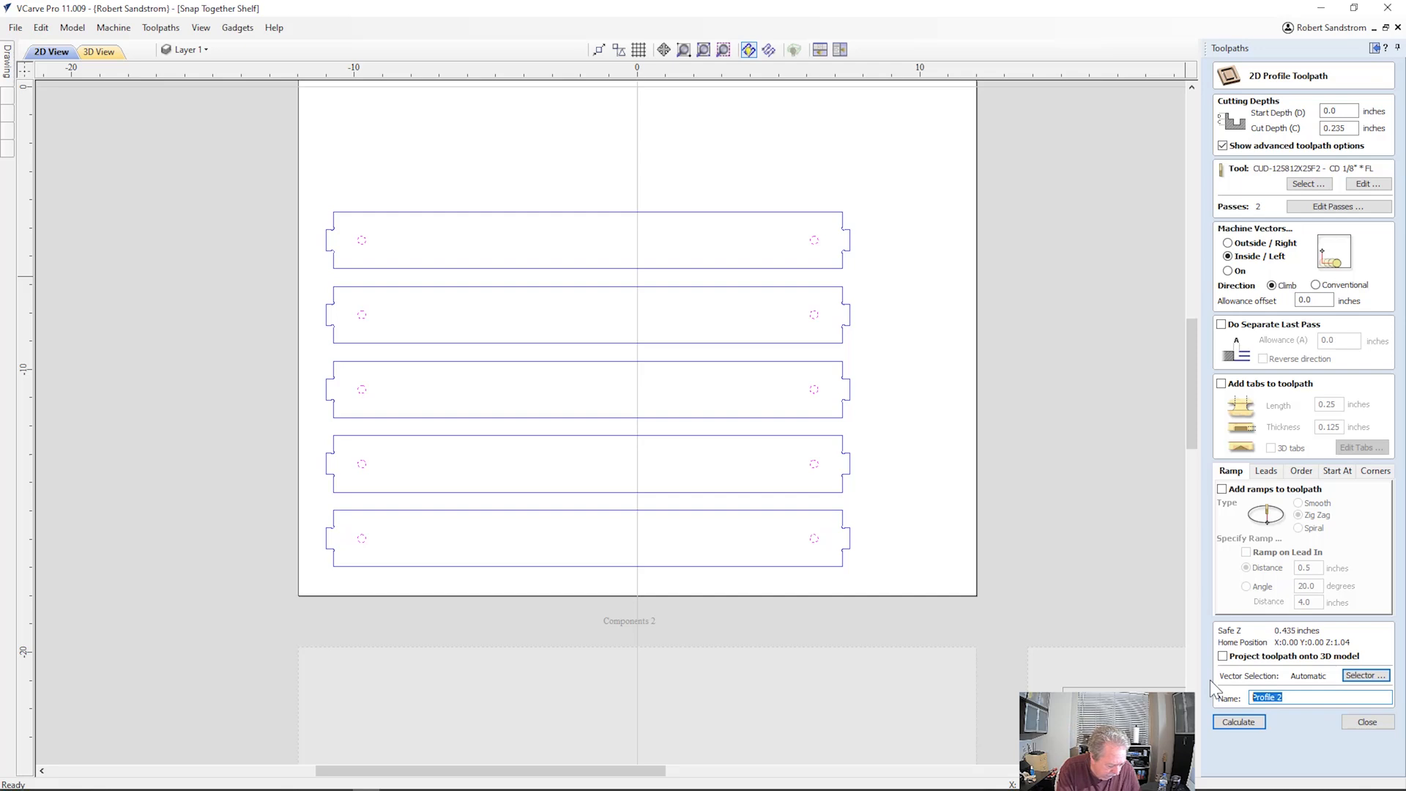
{"action": "type", "text": "Holes2"}
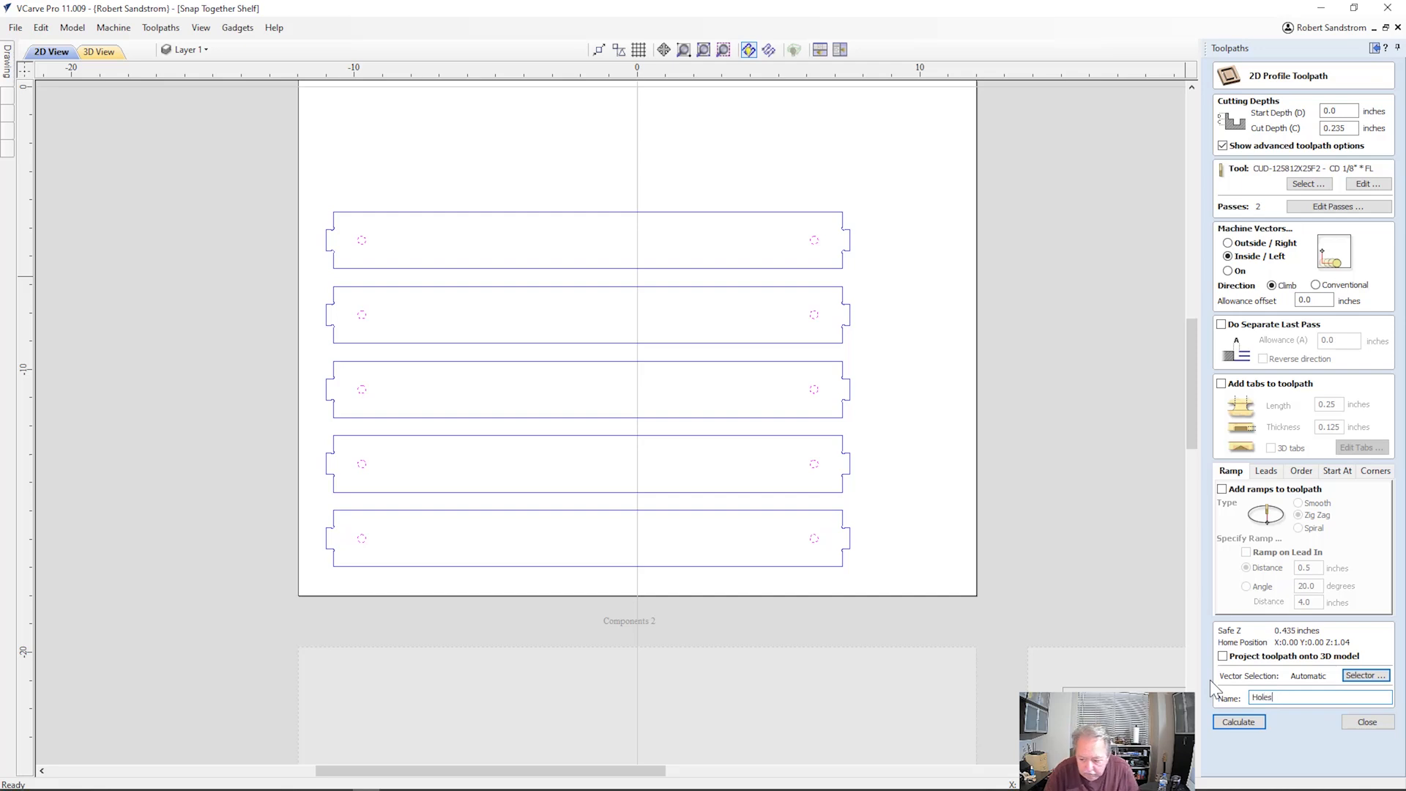
{"action": "left_click", "coordinate": [1225, 722]}
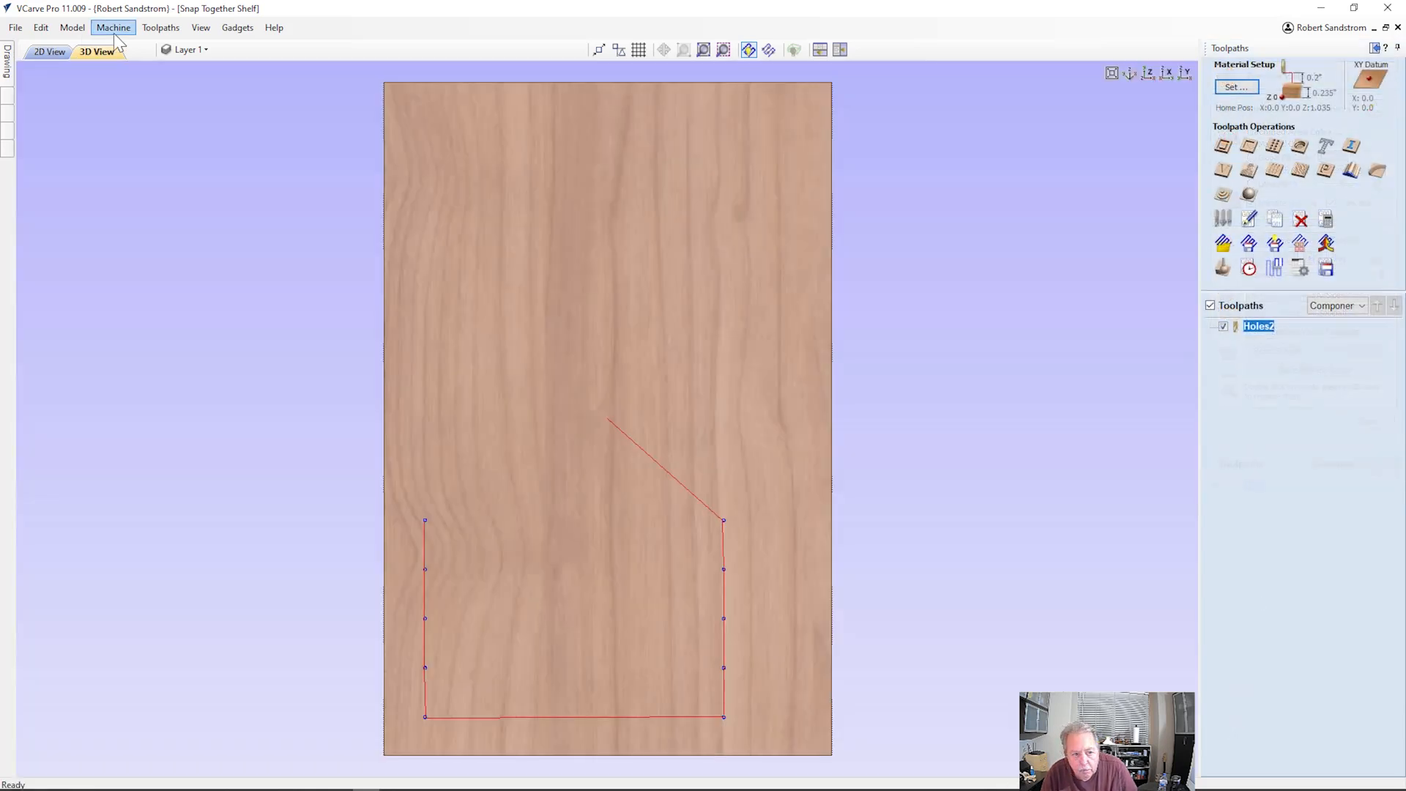
{"action": "left_click", "coordinate": [50, 51]}
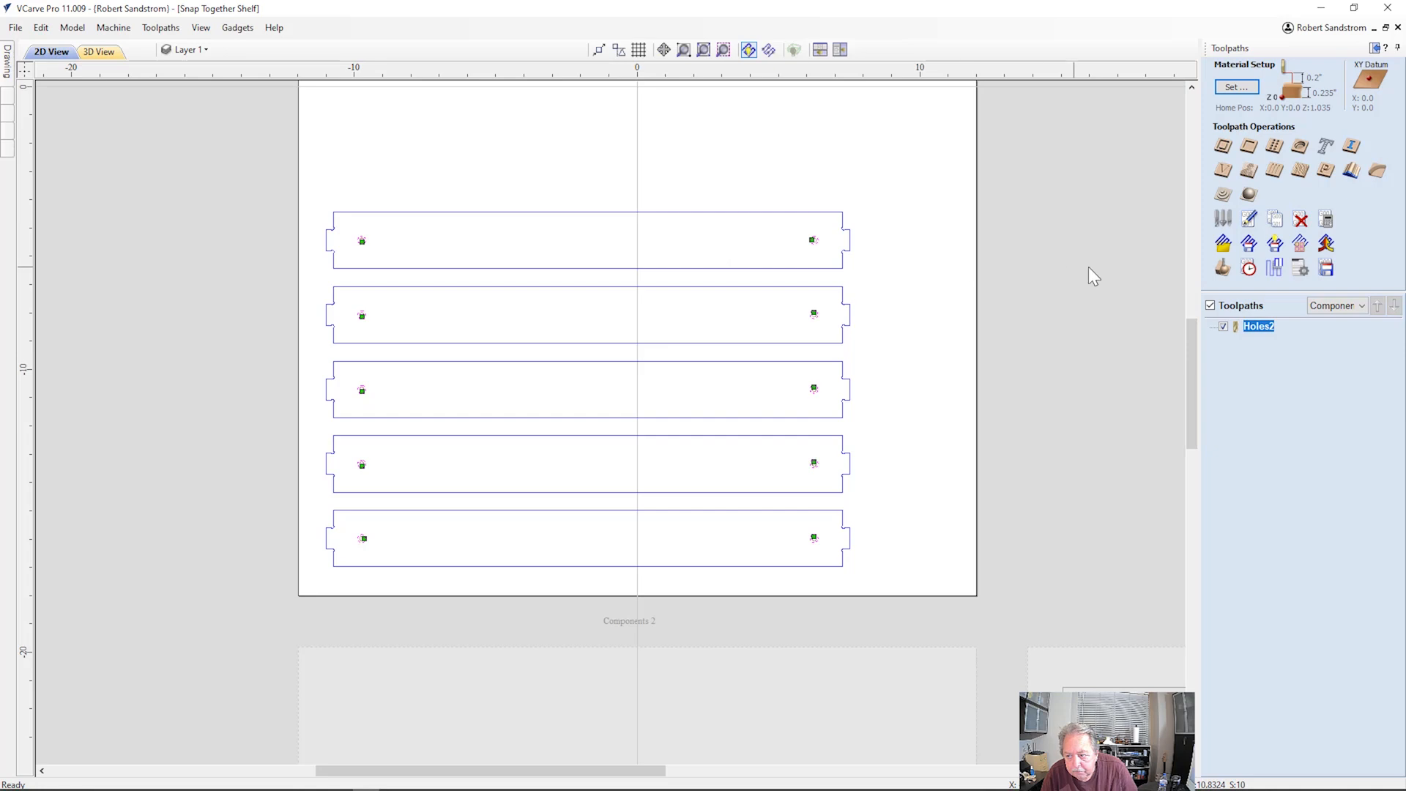
Start another 2D profile toolpath associated with only the Profile layer's vectors and machine them on the outside.
{"action": "left_click", "coordinate": [1222, 146]}
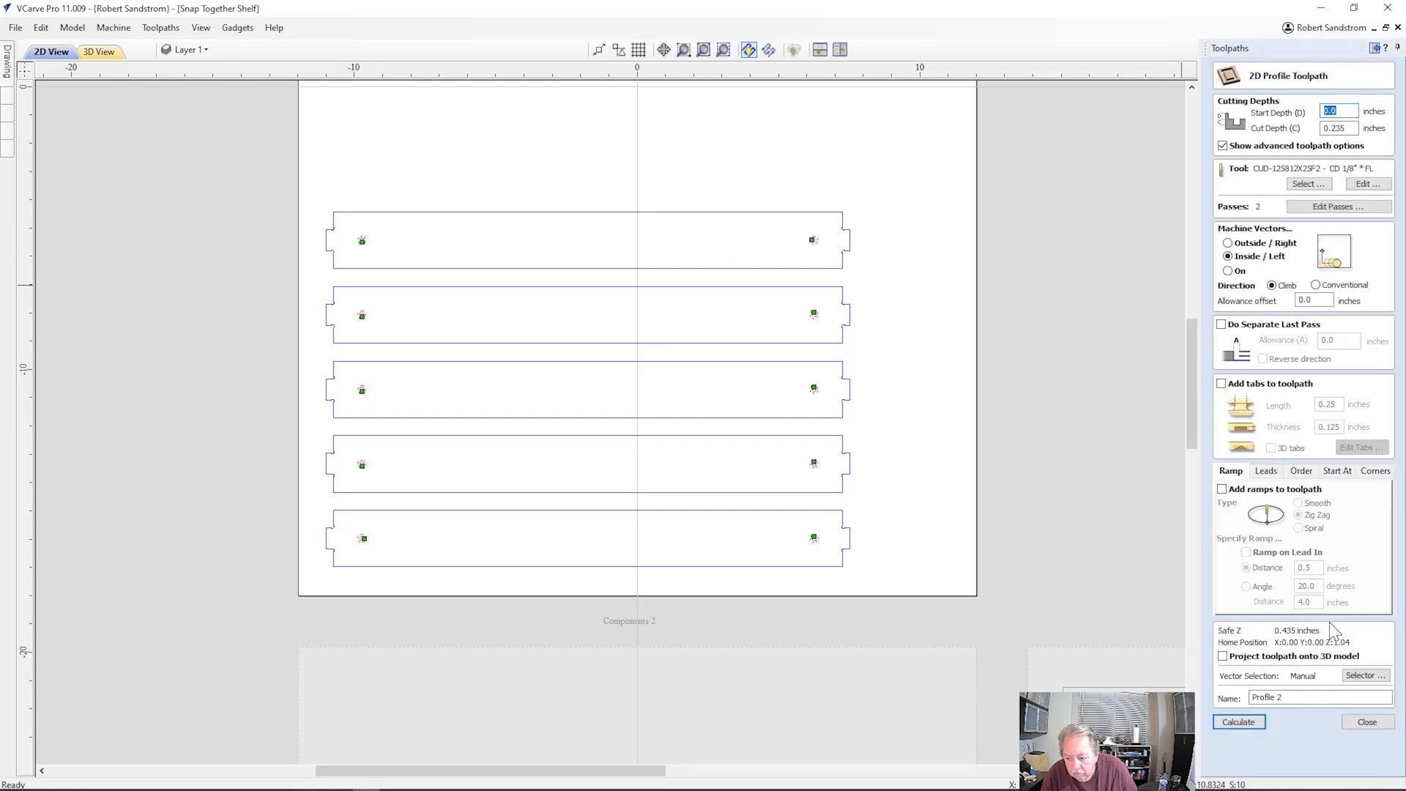
{"action": "left_click", "coordinate": [1351, 675]}
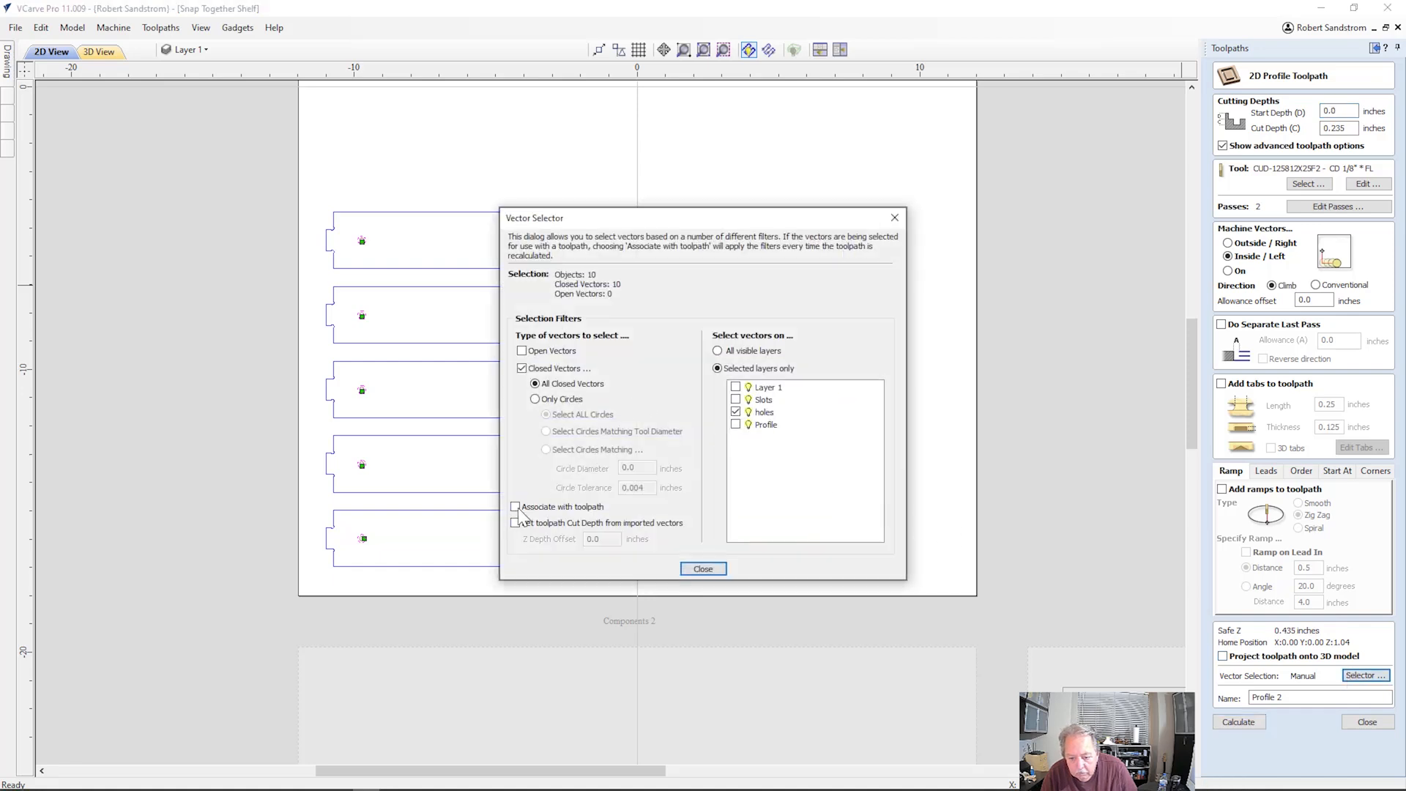
{"action": "left_click", "coordinate": [736, 424]}
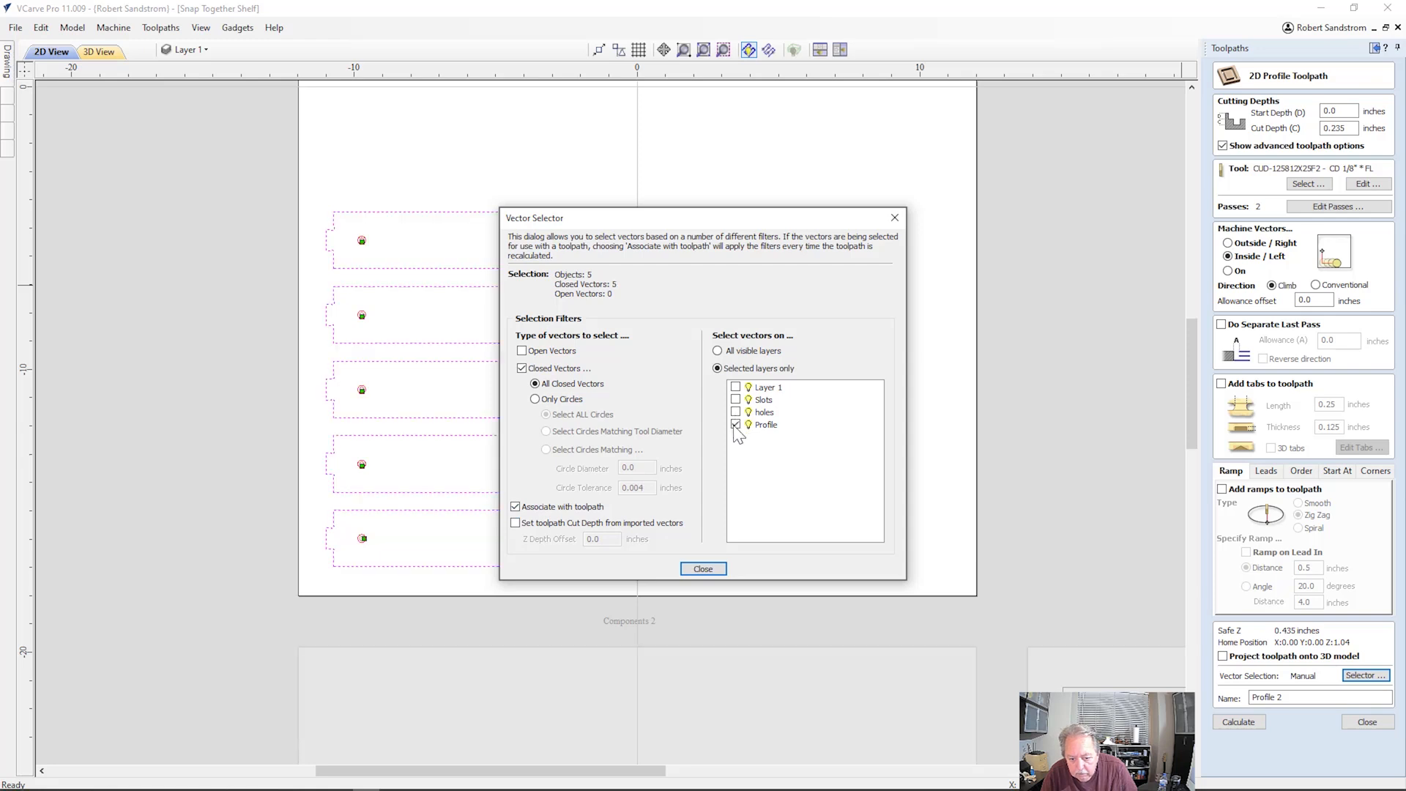
{"action": "left_click", "coordinate": [702, 568]}
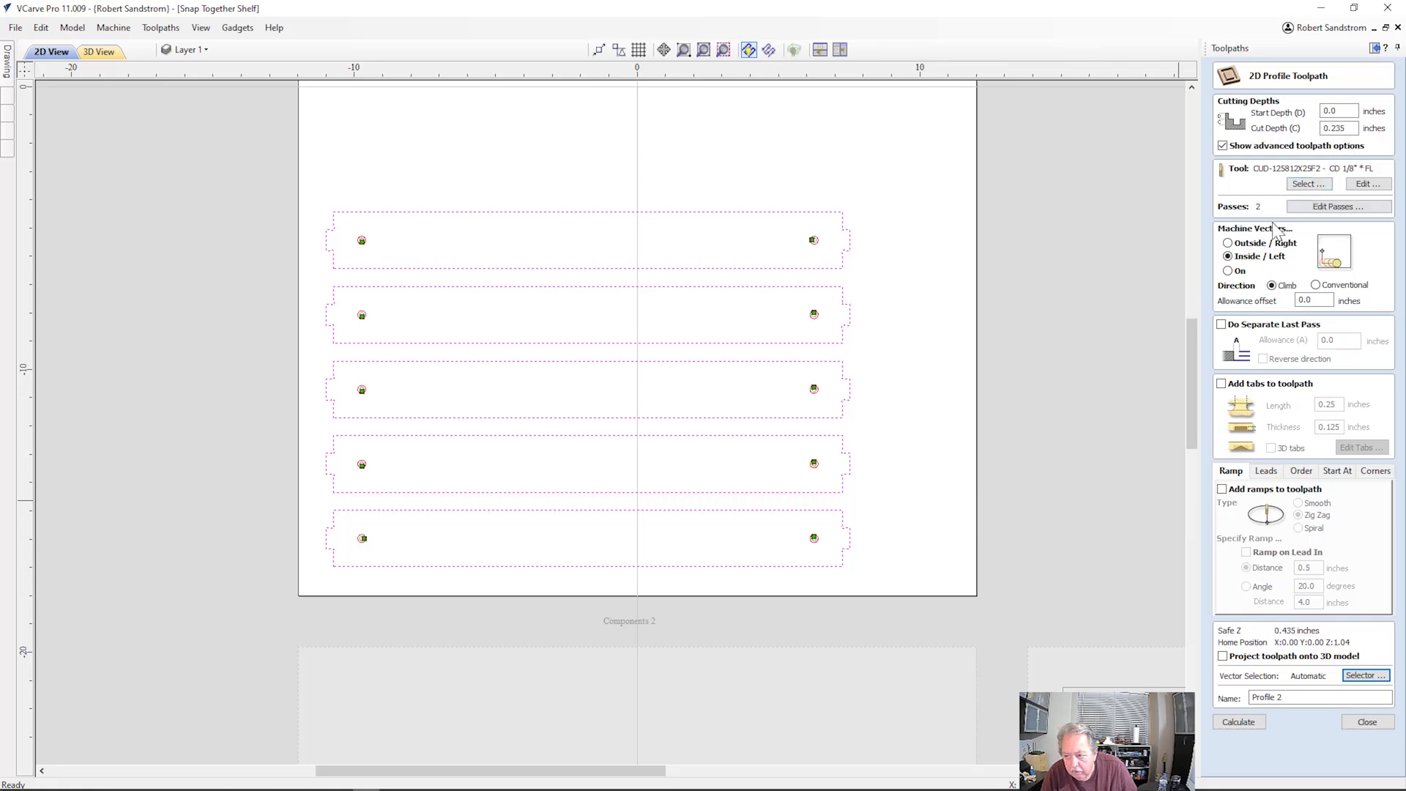
{"action": "left_click", "coordinate": [1228, 243]}
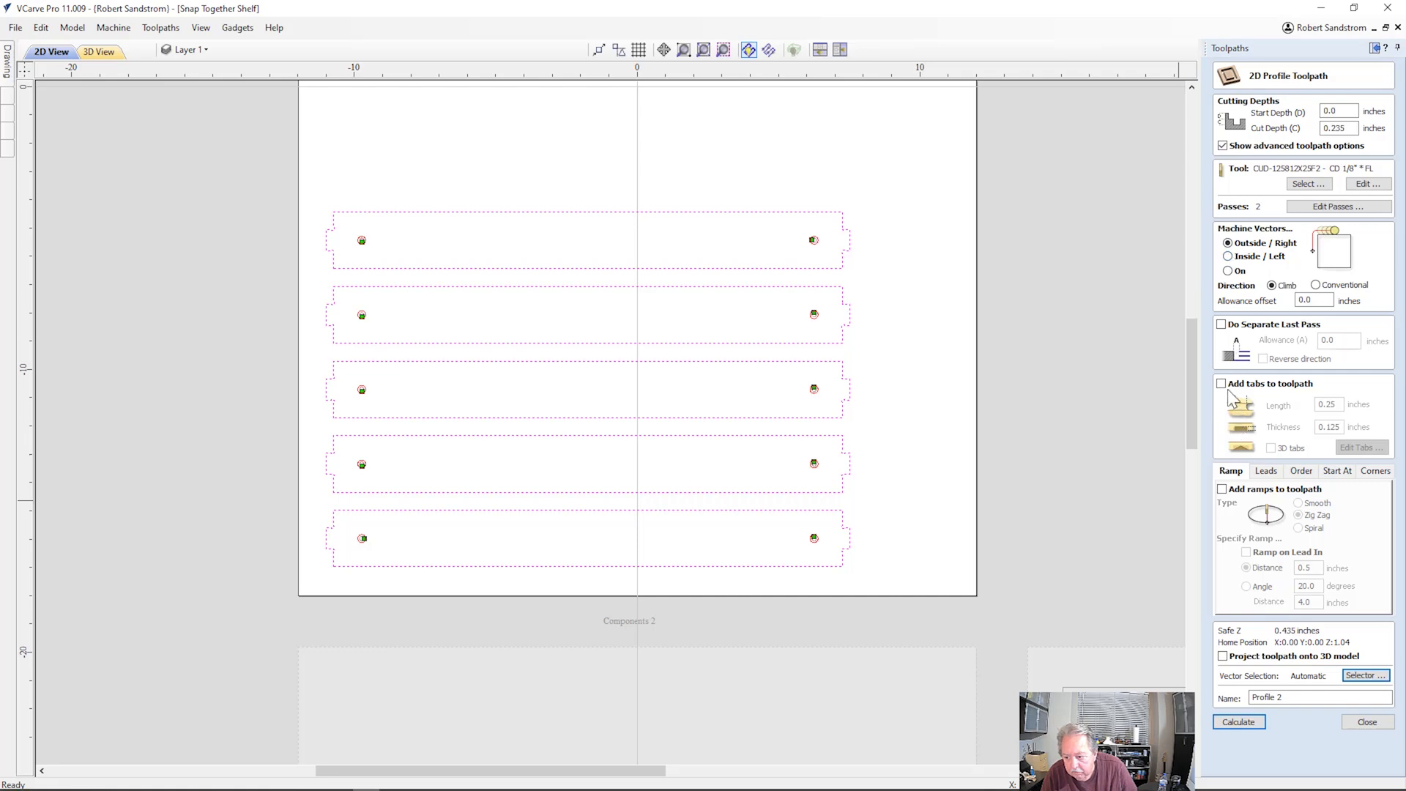
Add tabs to the rail profile toolpath with a constant number of 4 on each outline.
{"action": "left_click", "coordinate": [1222, 383]}
{"action": "left_click", "coordinate": [1350, 449]}
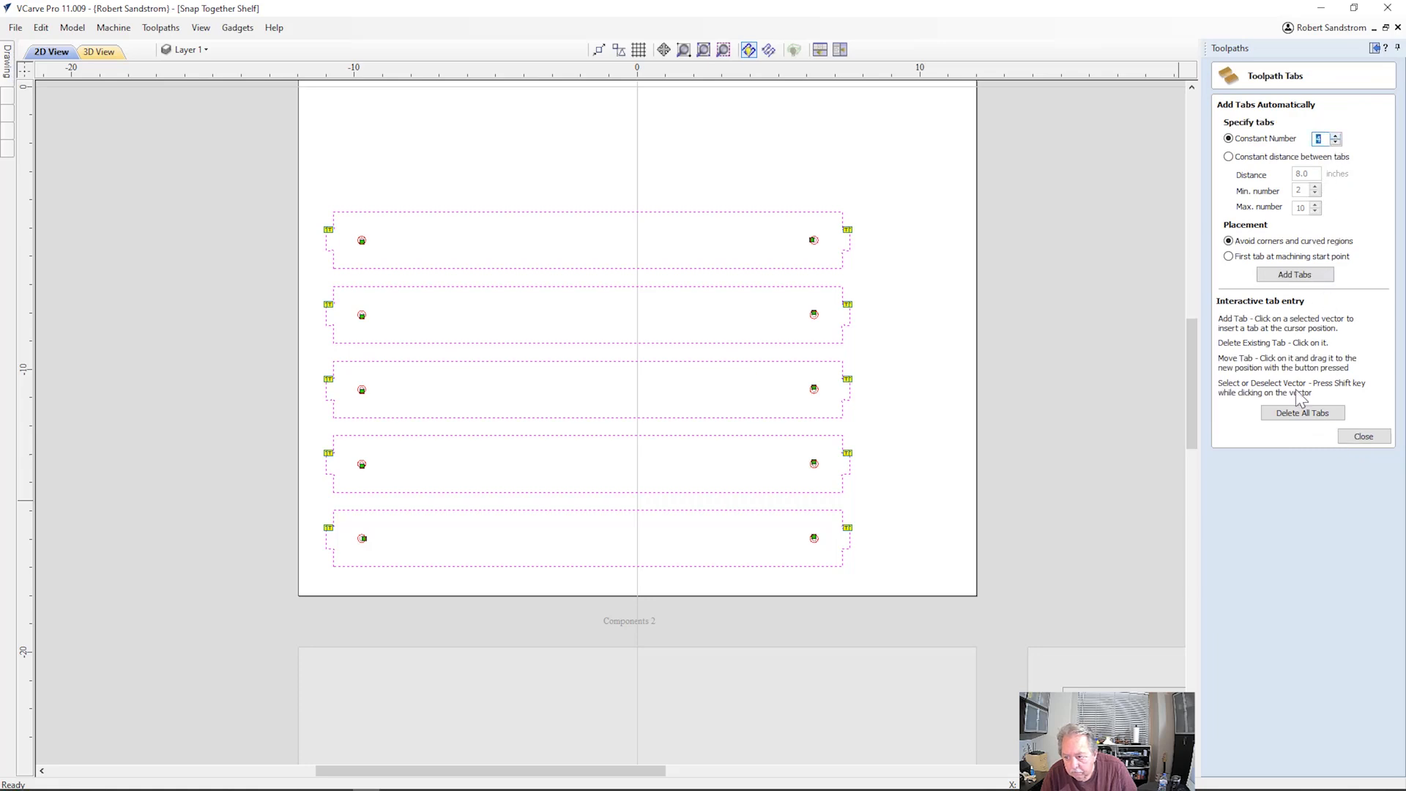
{"action": "left_click", "coordinate": [1294, 275]}
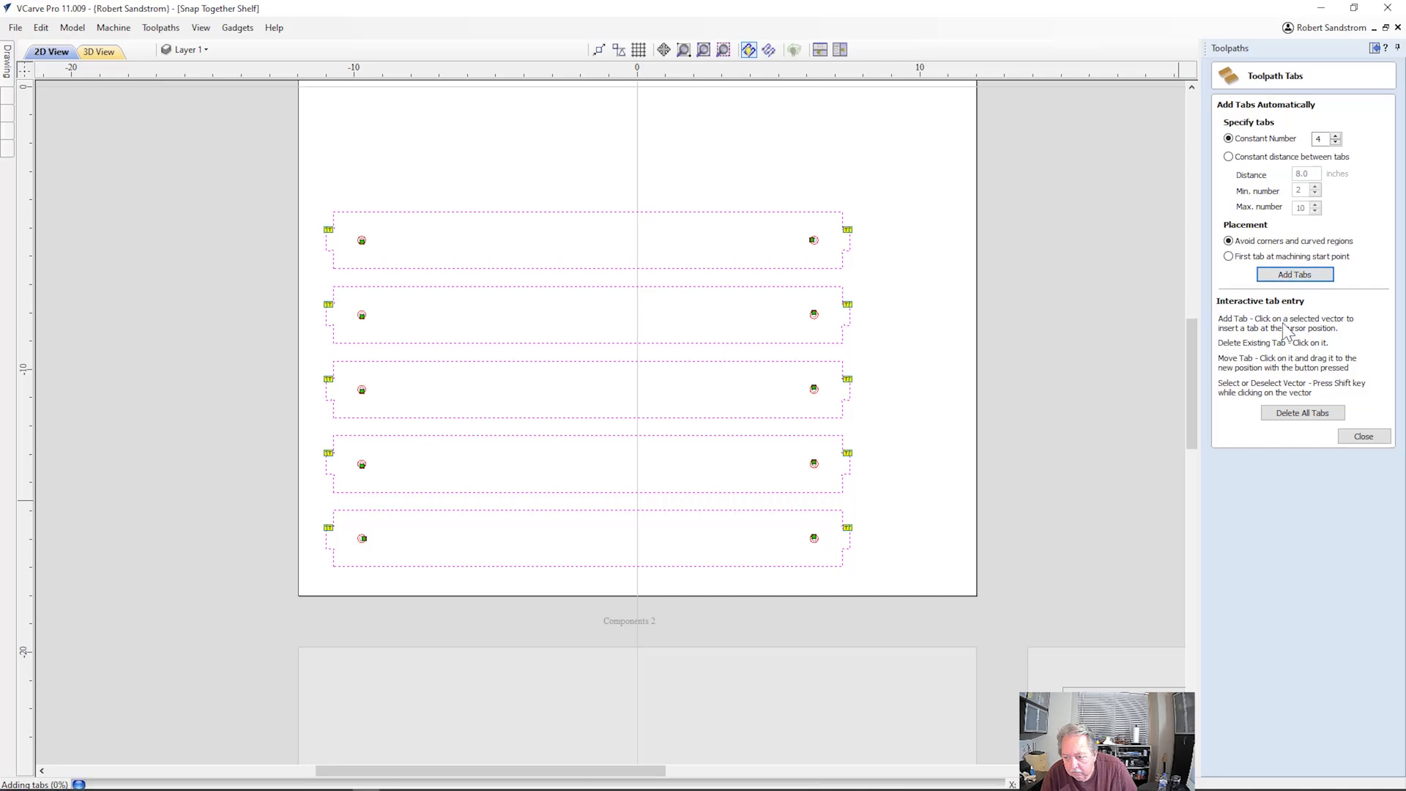
{"action": "left_click", "coordinate": [1361, 437]}
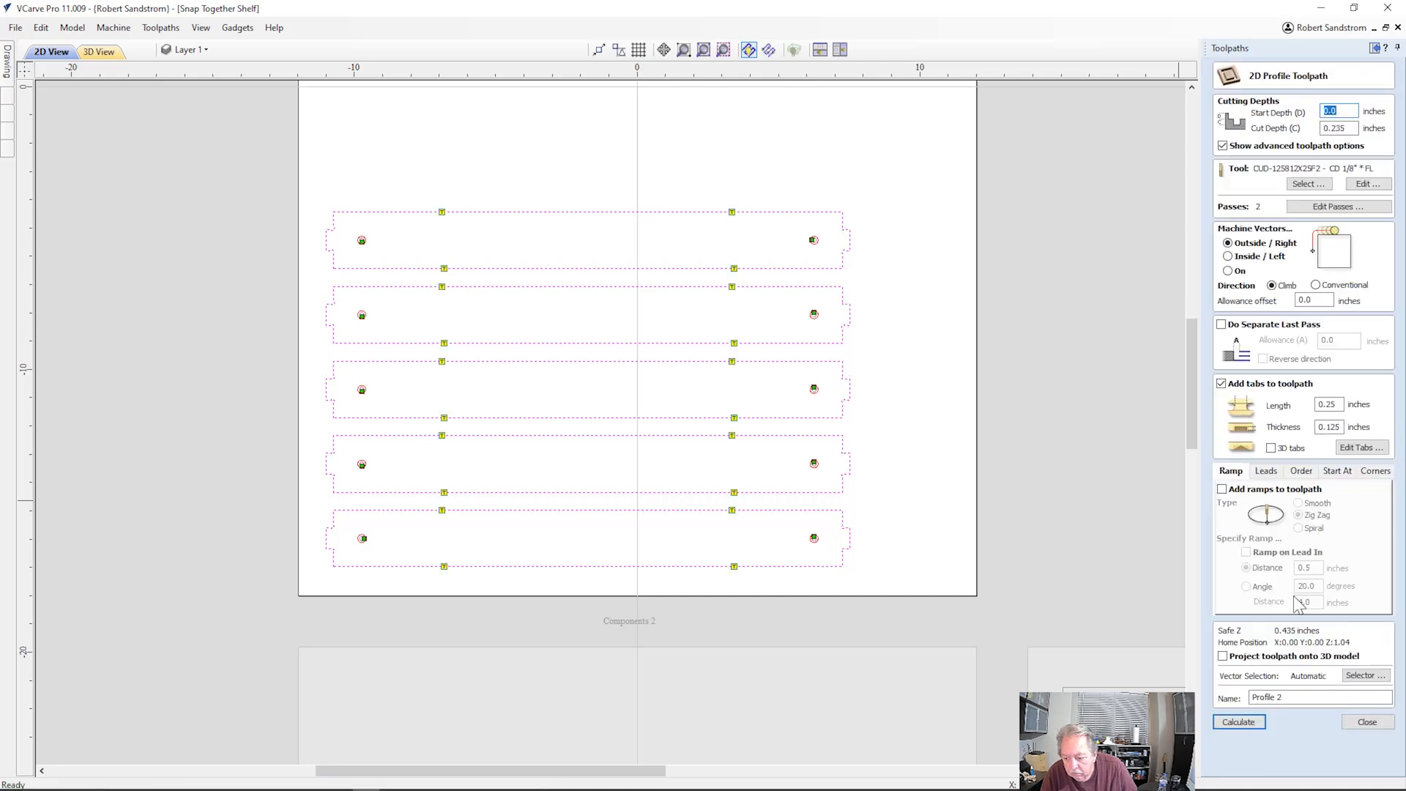
Name the rail outline toolpath Prof2 and calculate it.
{"action": "left_click_drag", "start_coordinate": [1285, 698], "coordinate": [1231, 701]}
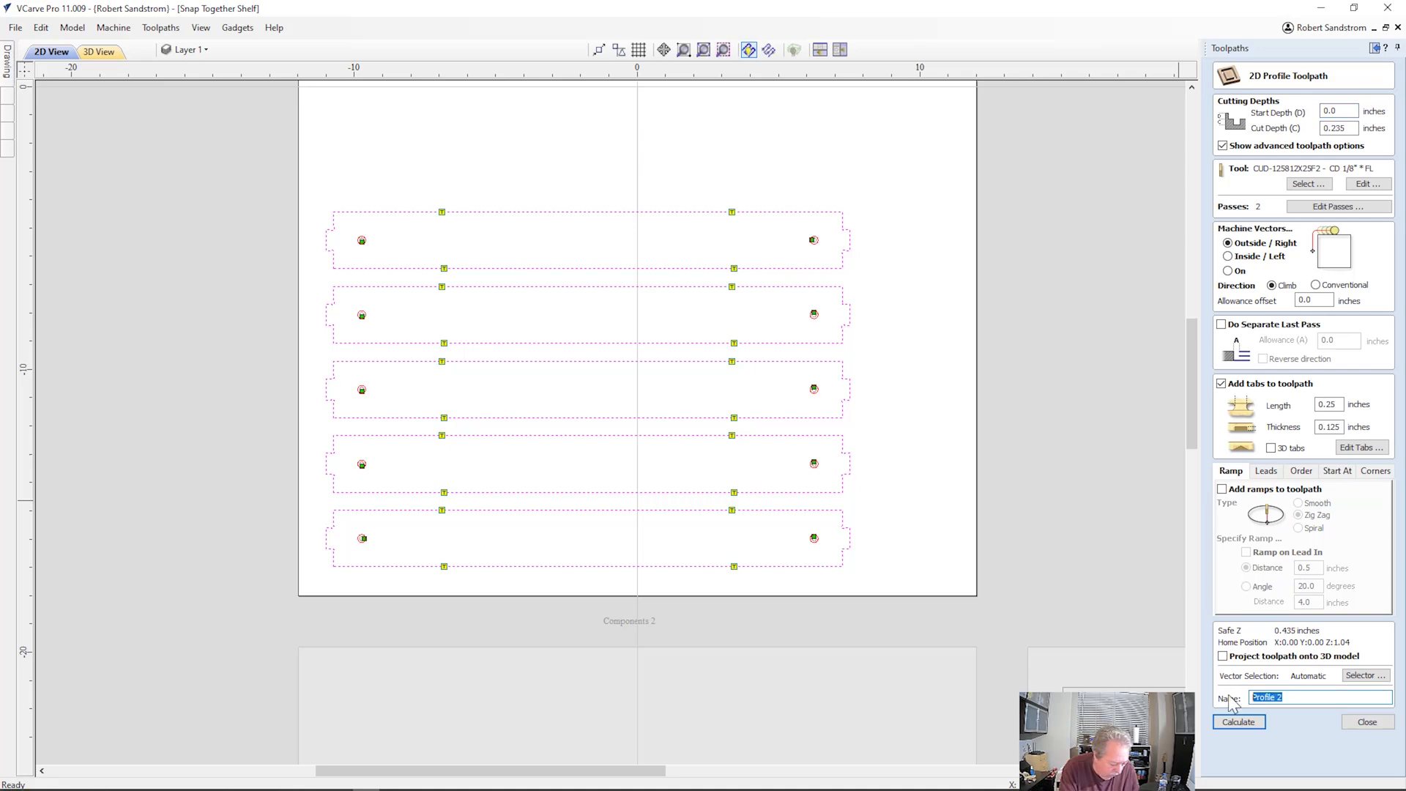
{"action": "type", "text": "Prof2"}
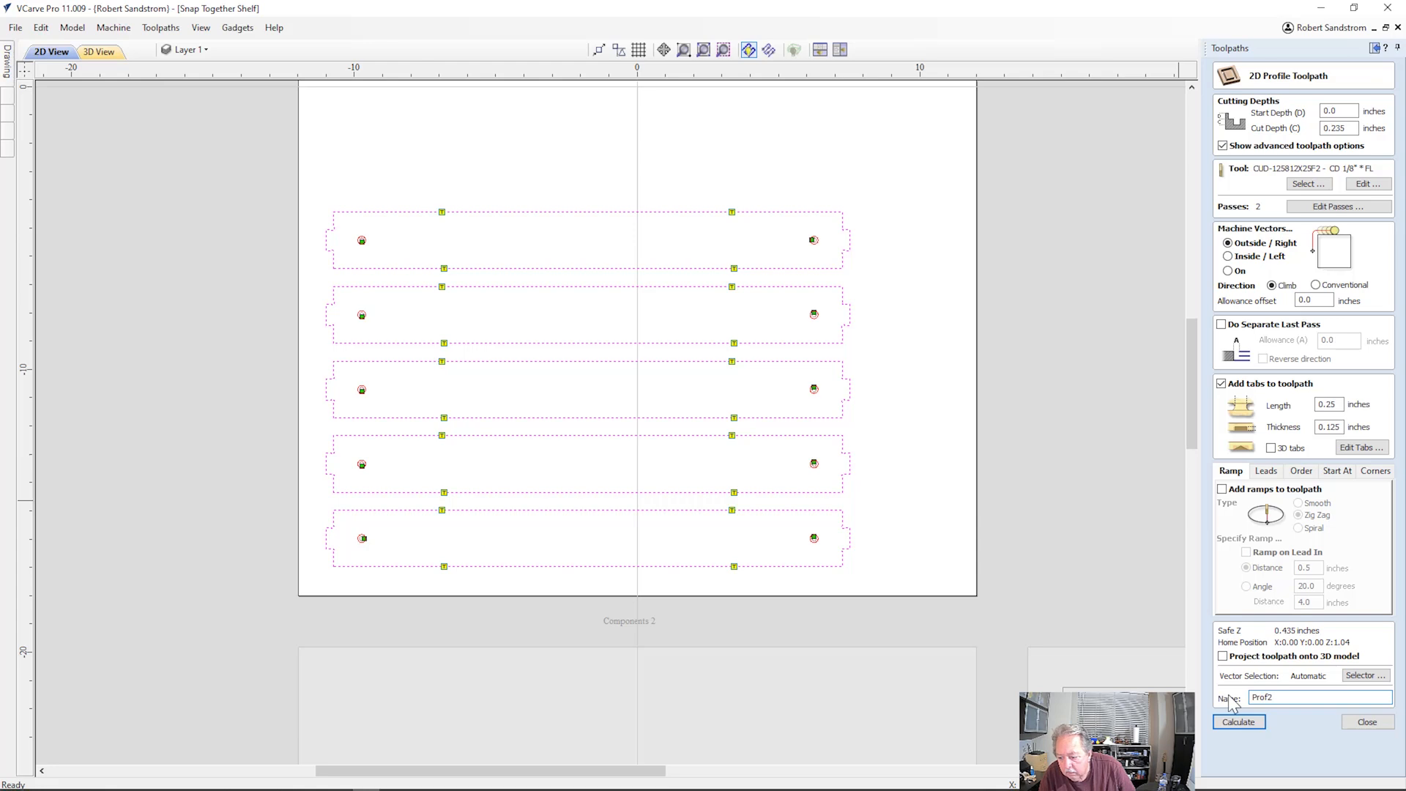
{"action": "left_click", "coordinate": [1238, 722]}
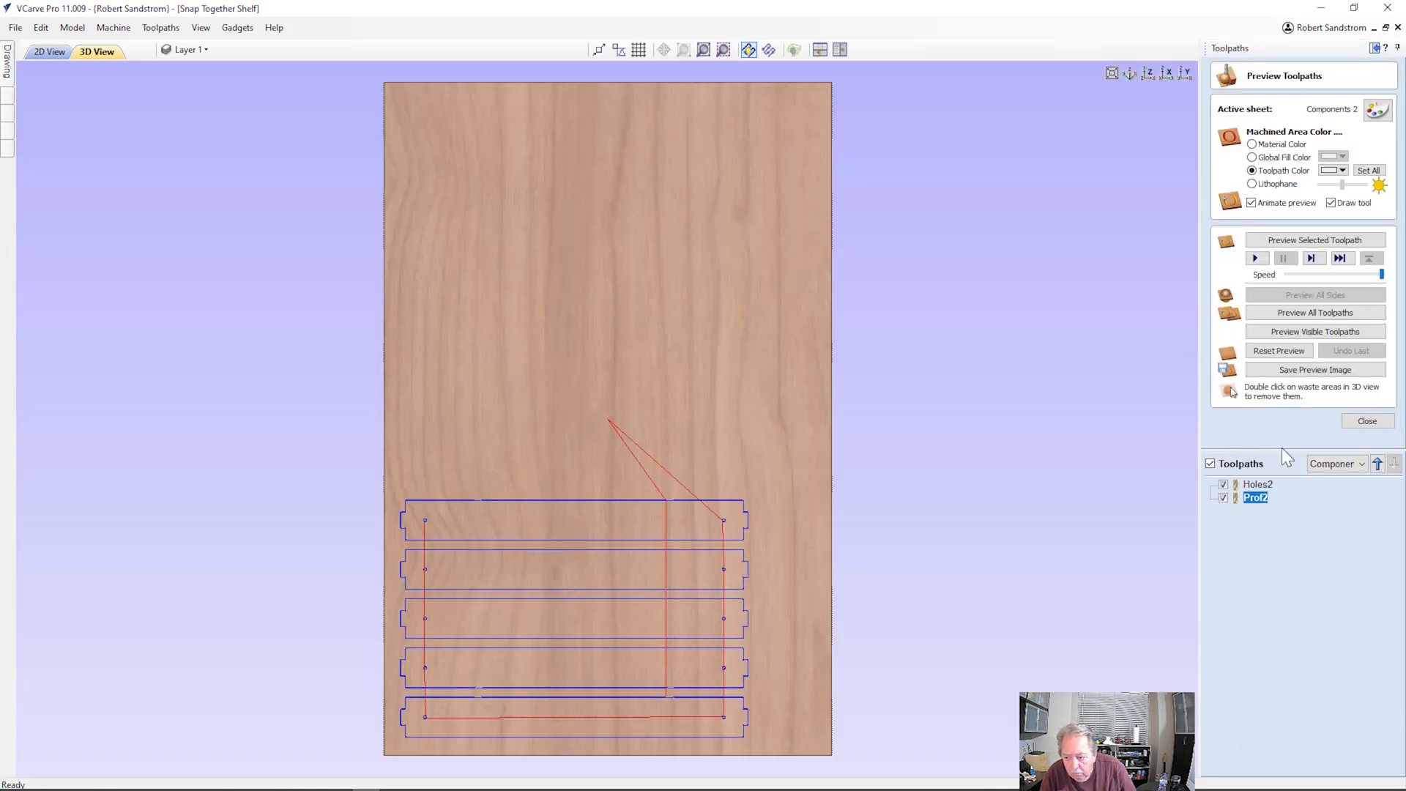
Preview the visible hole and outline toolpaths, close the preview and return to the 2D layout showing all sheets.
{"action": "left_click", "coordinate": [1275, 336]}
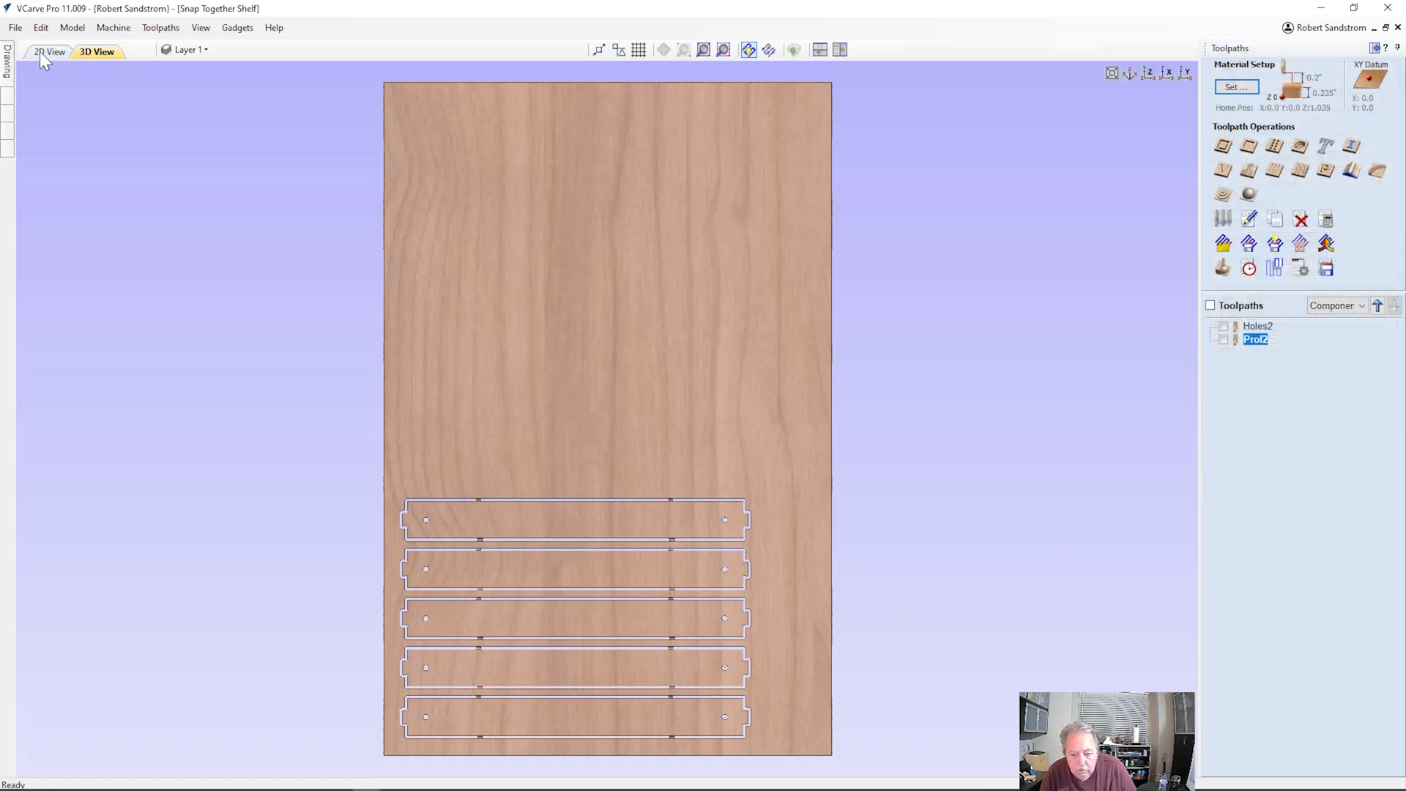
{"action": "left_click", "coordinate": [46, 52]}
{"action": "scroll", "coordinate": [575, 472], "scroll_direction": "down", "scroll_amount": 4}
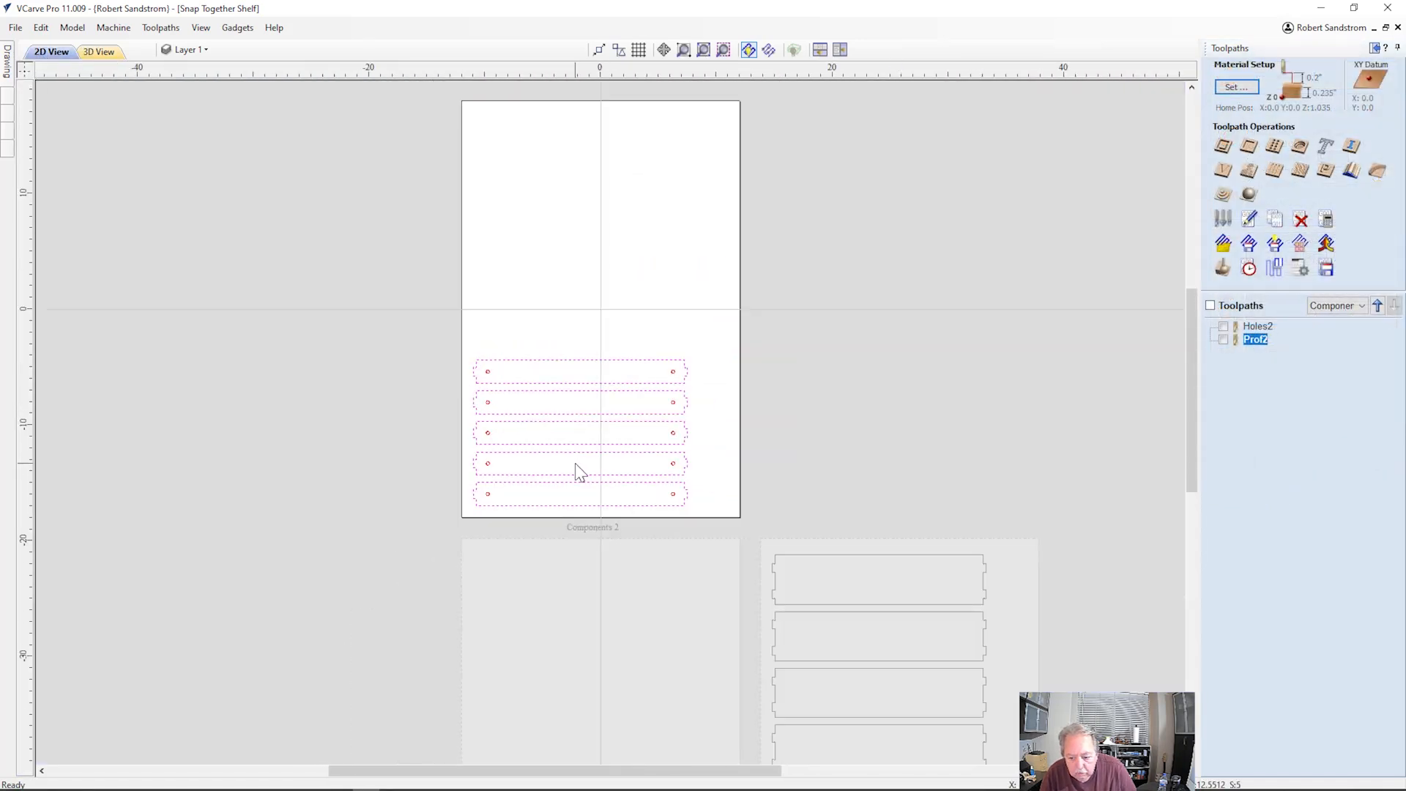
{"action": "scroll", "coordinate": [952, 622], "scroll_direction": "down", "scroll_amount": 1}
{"action": "middle_click_drag", "start_coordinate": [989, 634], "coordinate": [894, 515]}
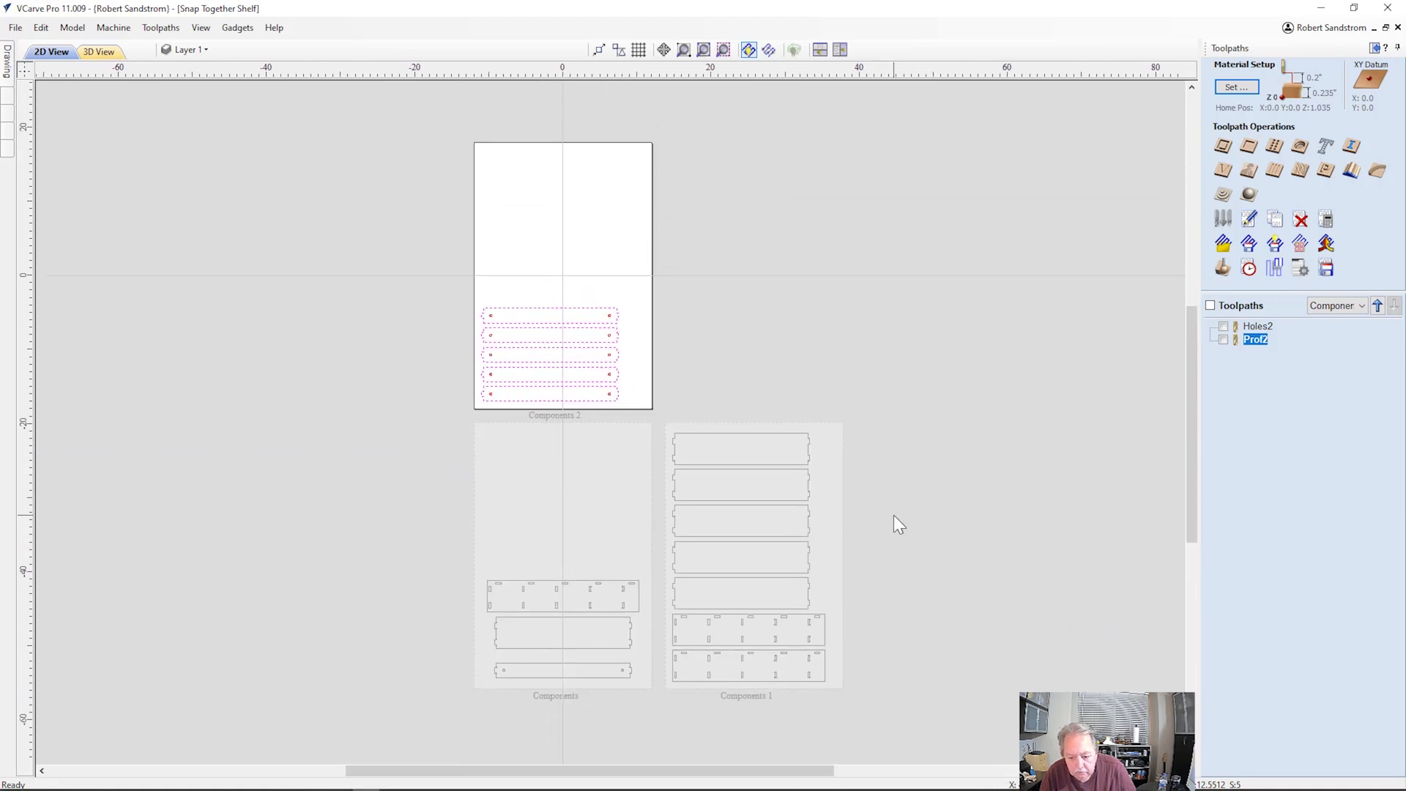